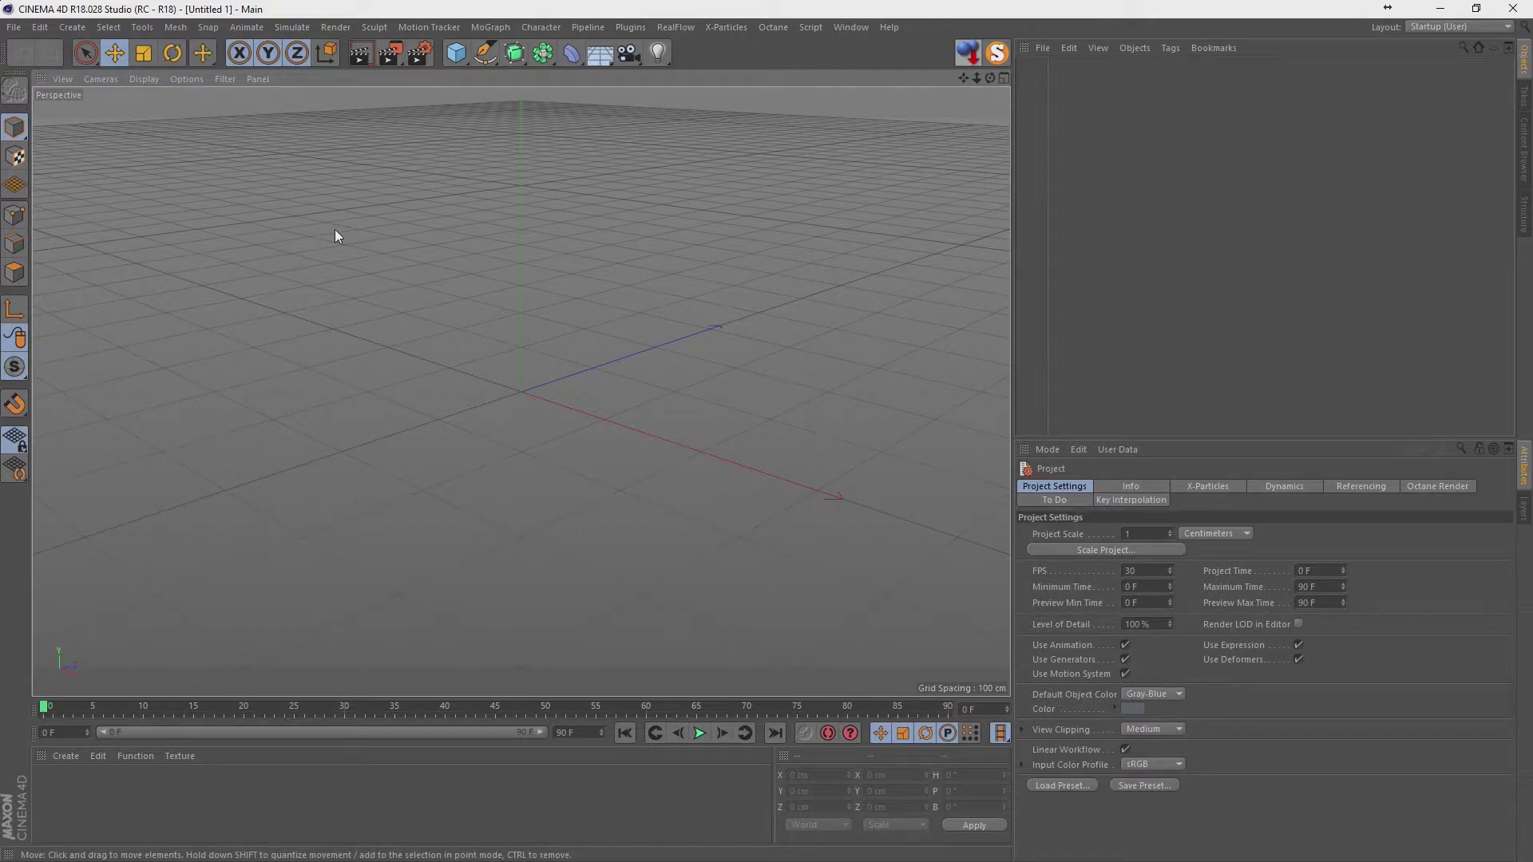
Add an X-Particles xpSystem and a Platonic primitive to the scene.
left_click(11, 29)
left_click(728, 27)
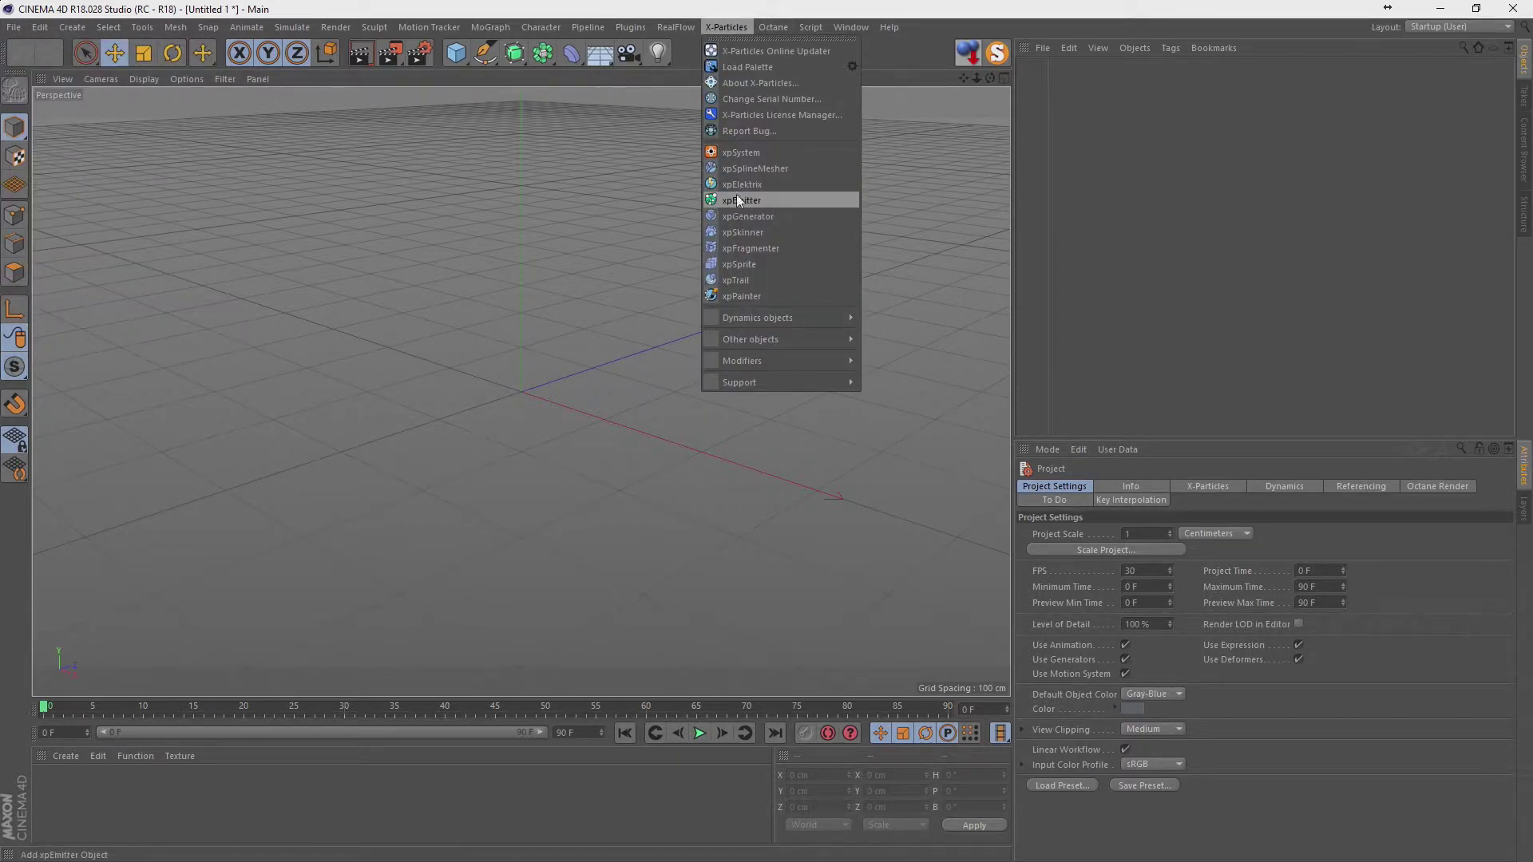
left_click(741, 152)
left_click_drag(456, 53, 686, 102)
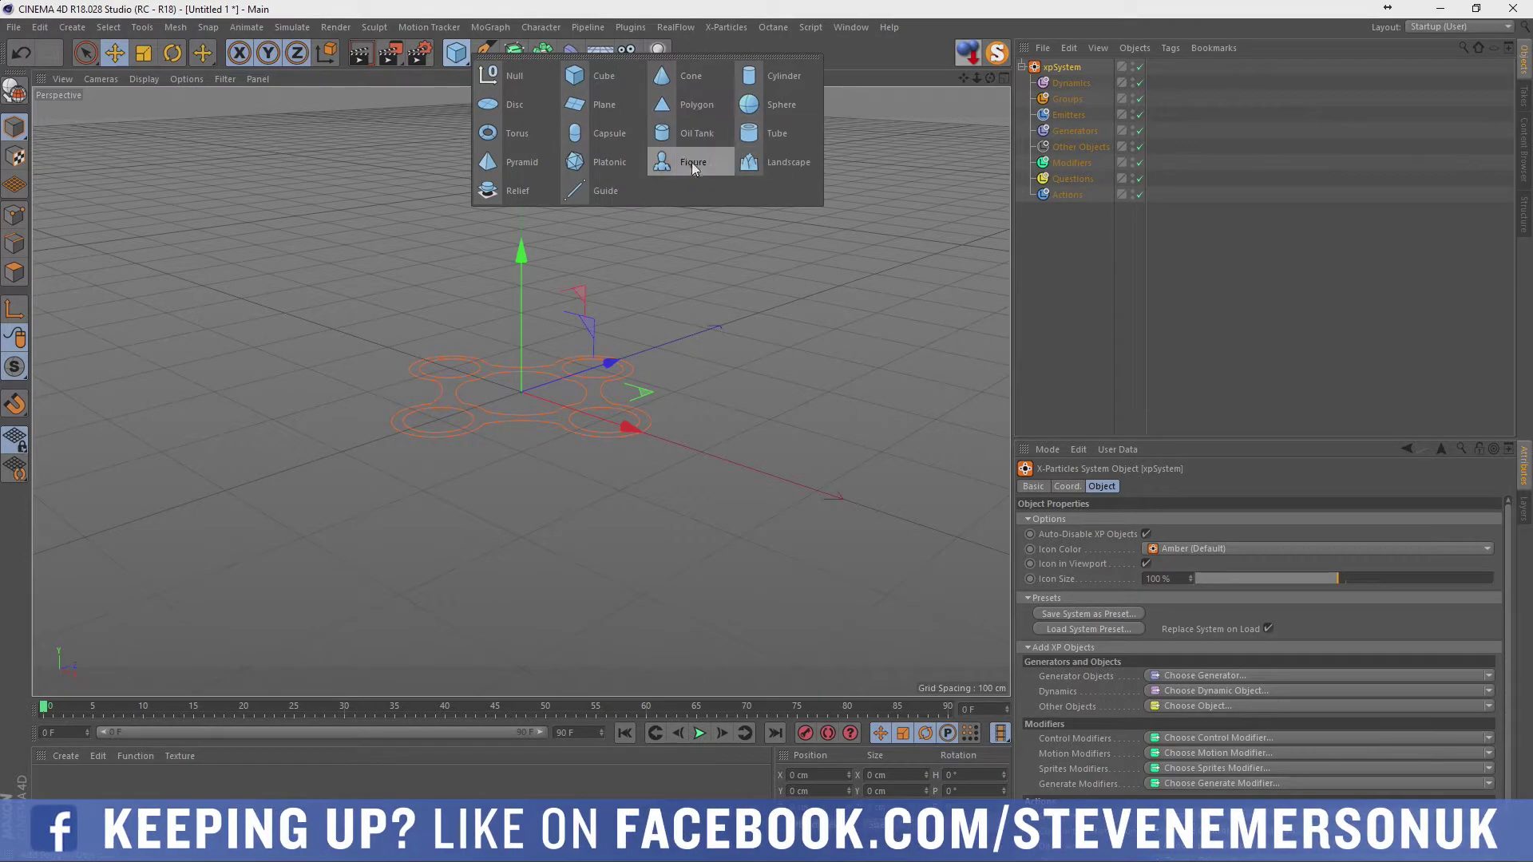
left_click(572, 162)
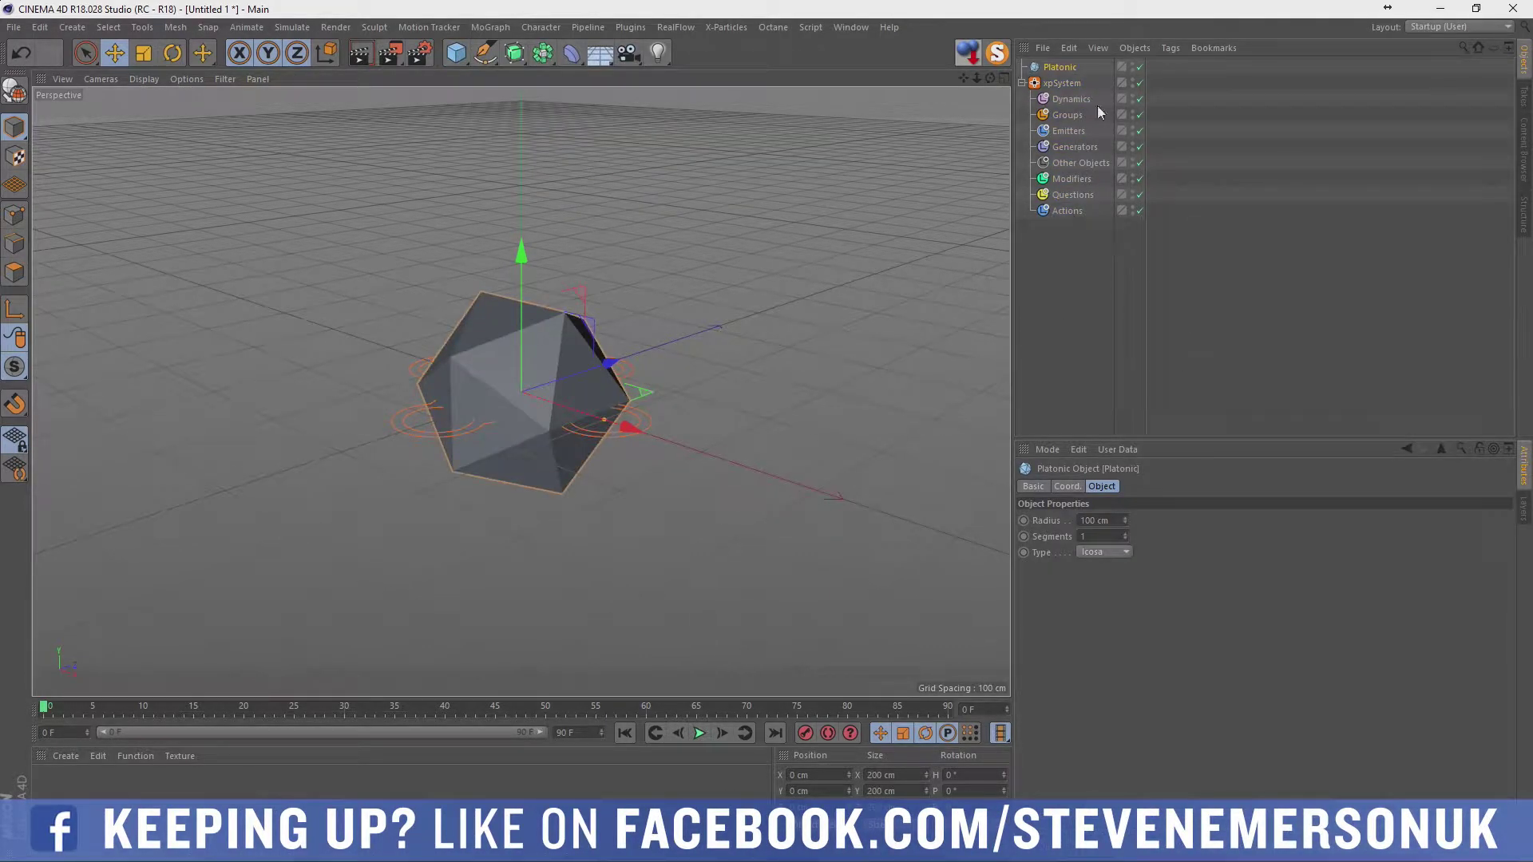
Add an xpEmitter with Object shape, use the Platonic as its source, and play.
left_click(1057, 83)
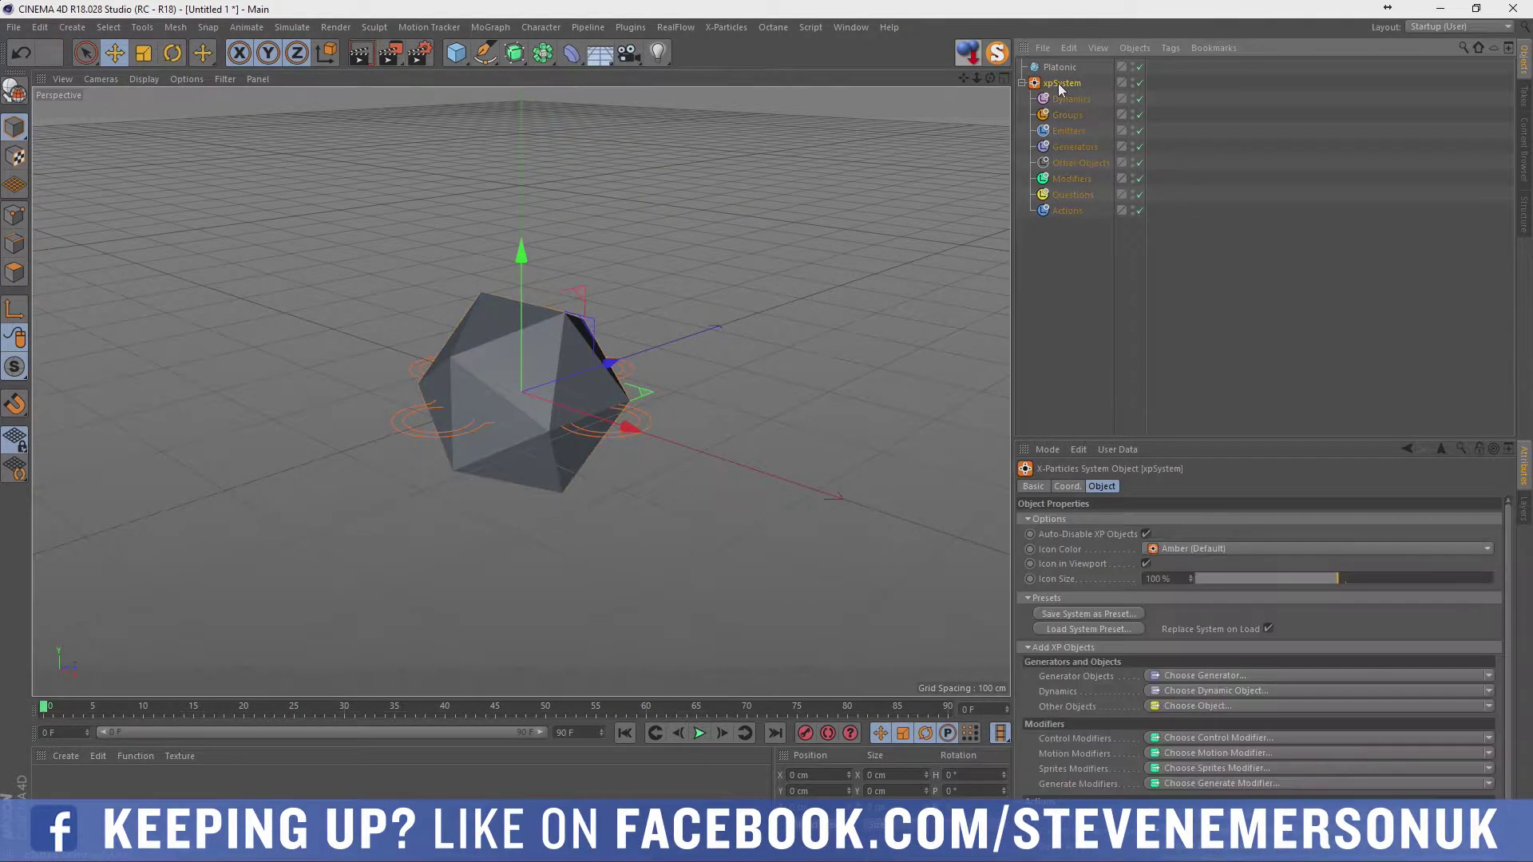
left_click(1067, 136)
left_click(1072, 546)
left_click(1143, 548)
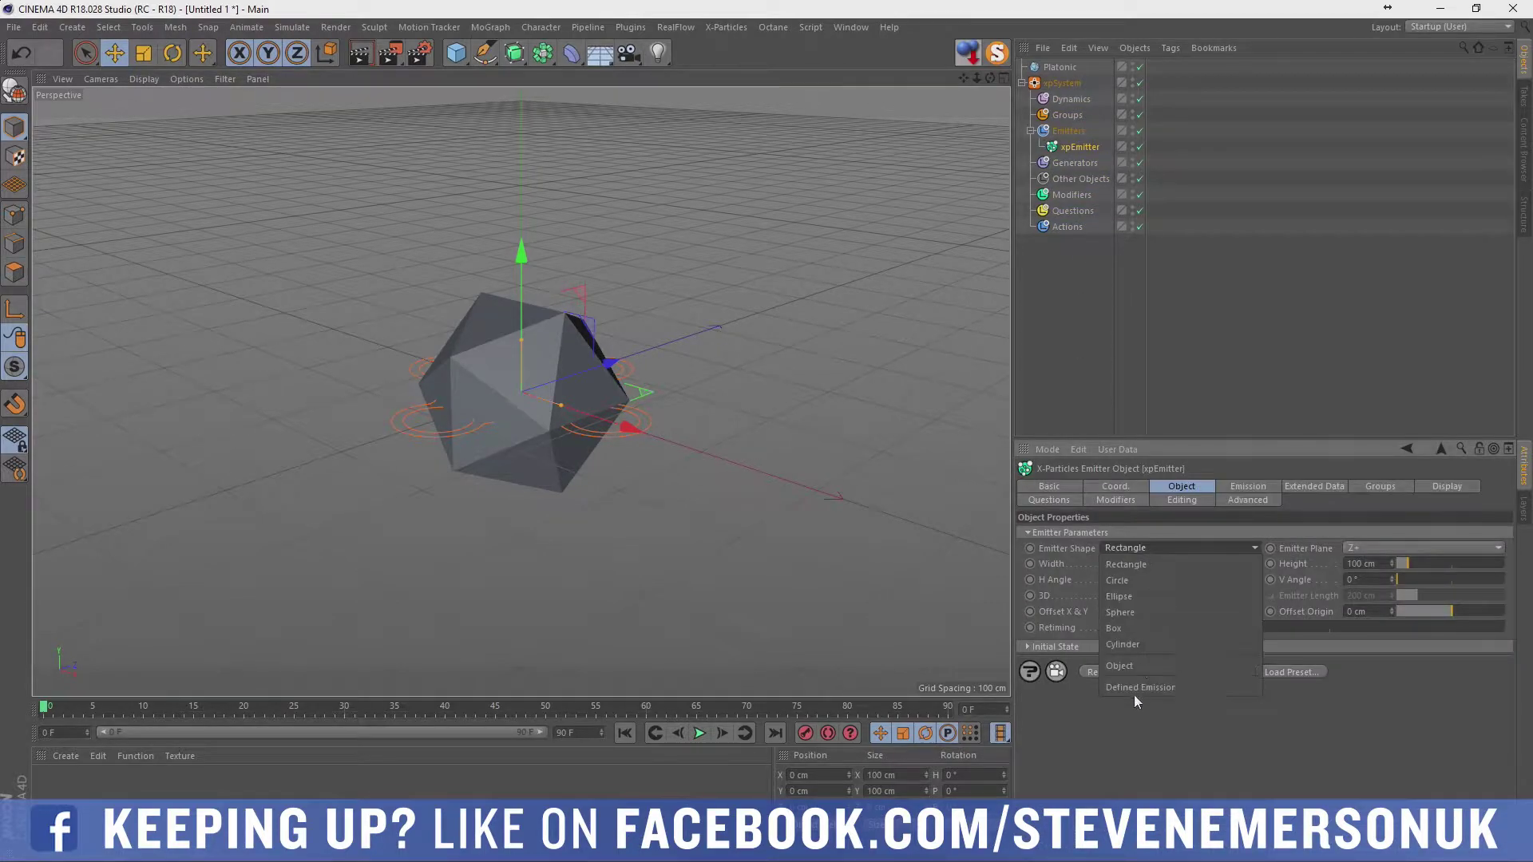
left_click(1122, 666)
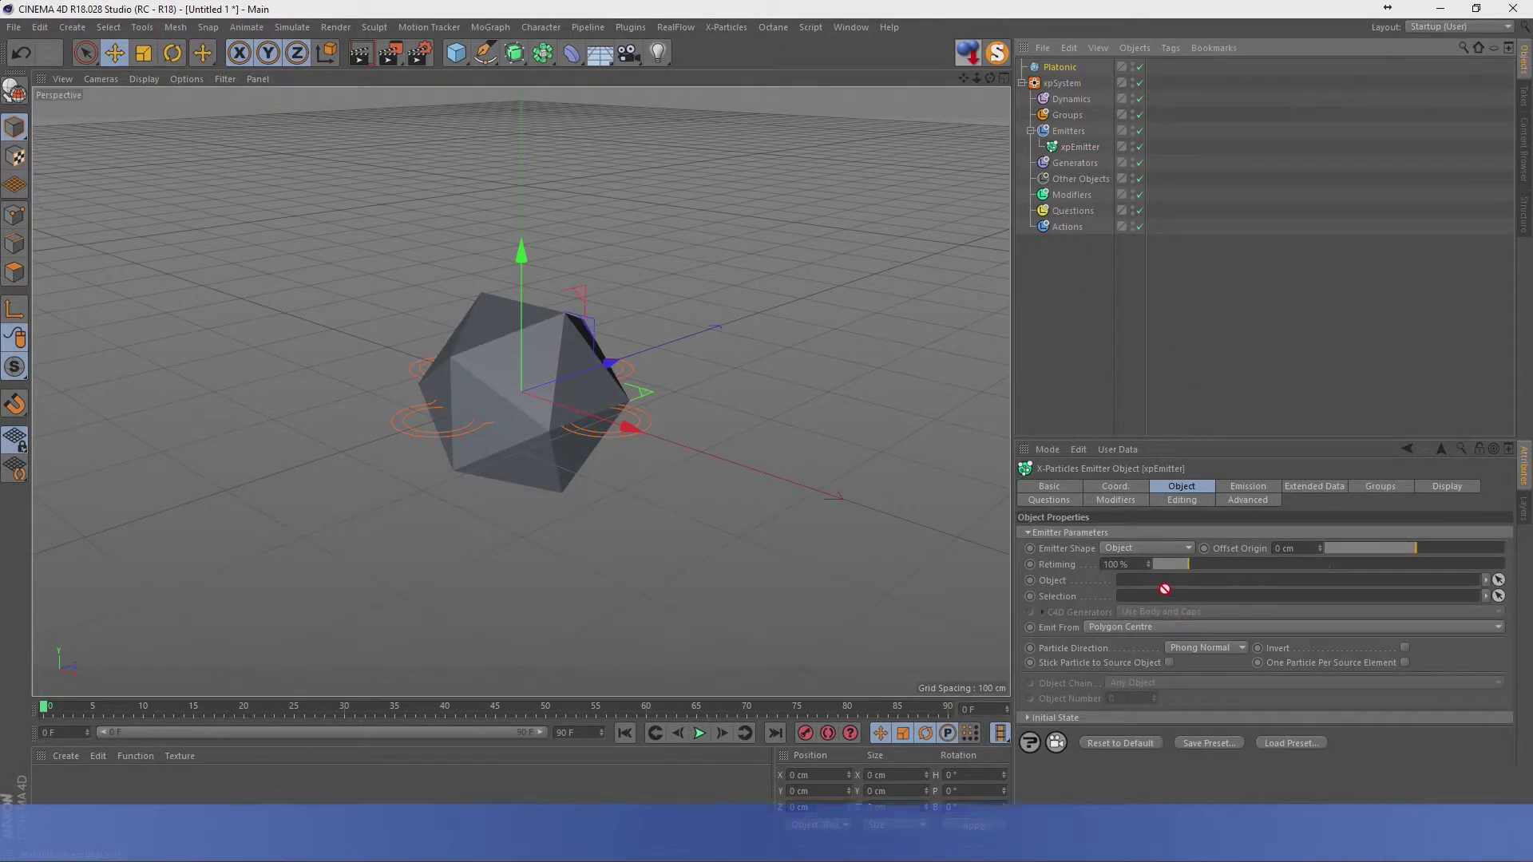
left_click_drag(1056, 79, 1163, 580)
left_click(699, 733)
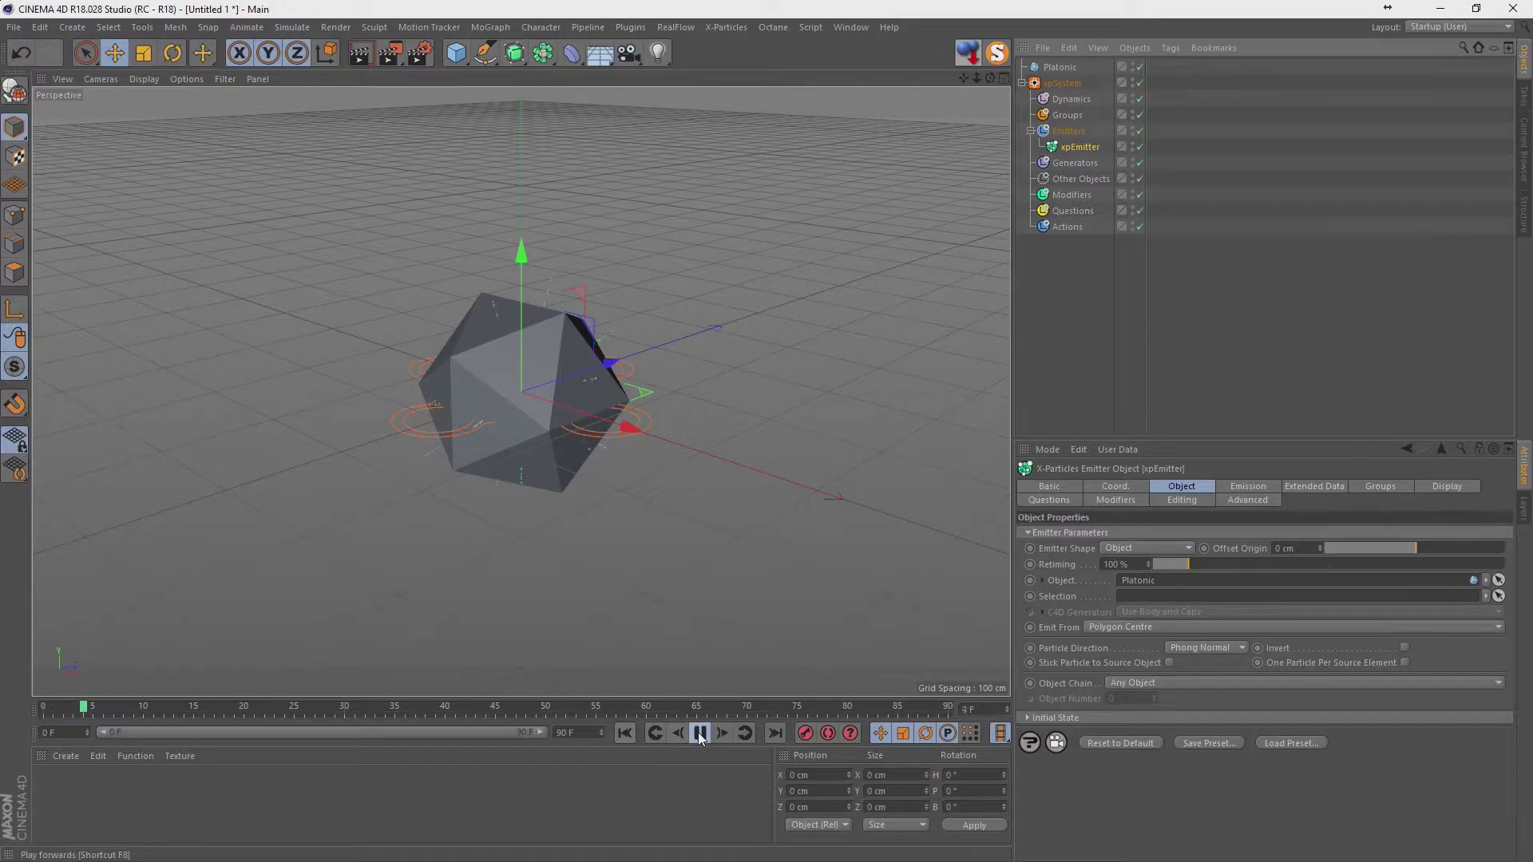
Add an xpSkinner generator with the xpEmitter as its source, then replay from frame 0.
left_click(1167, 351)
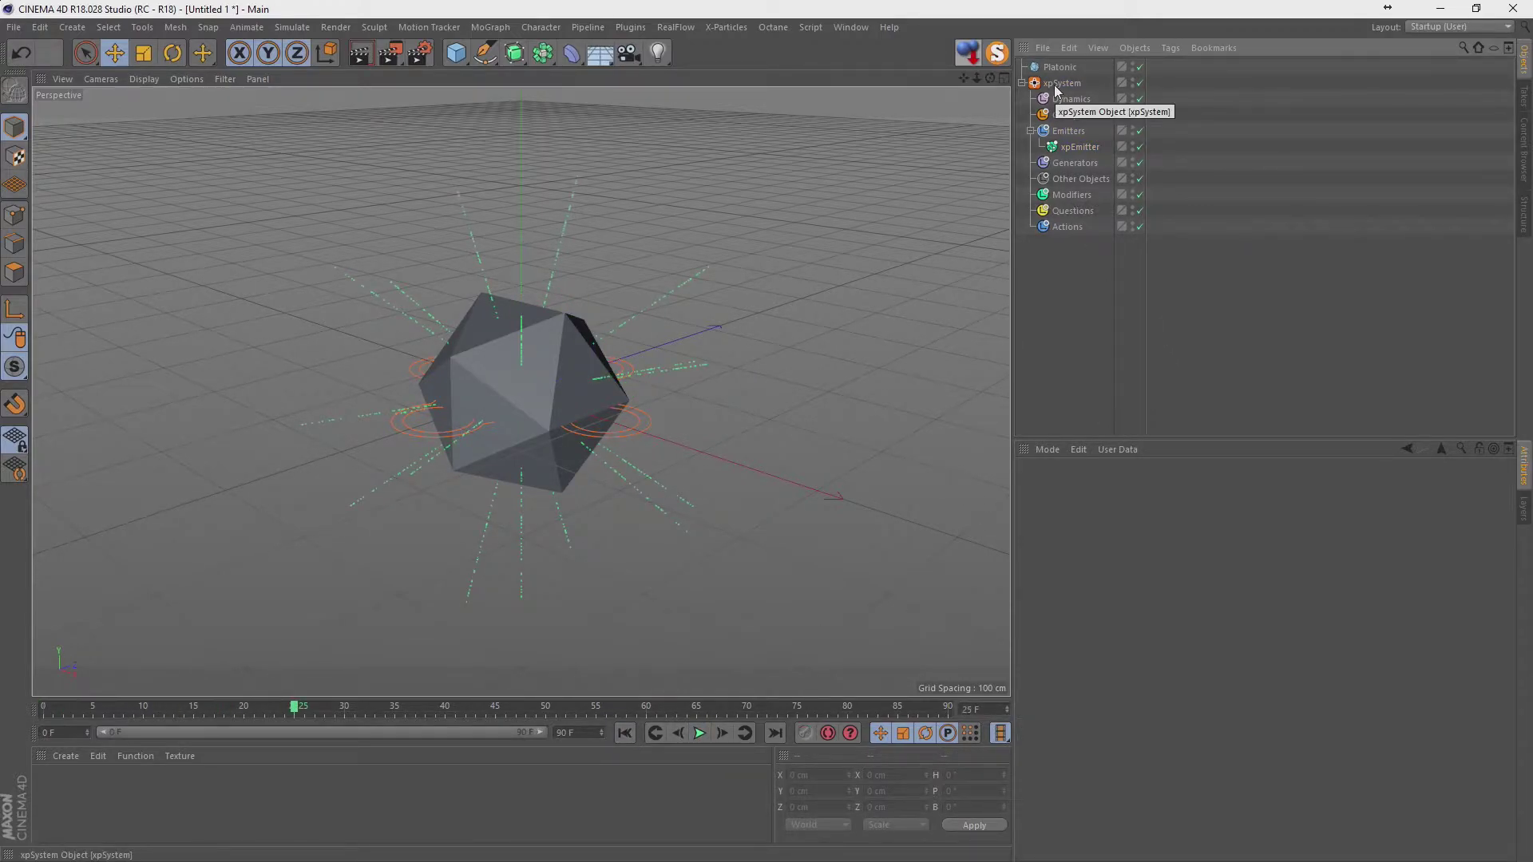
left_click(1080, 165)
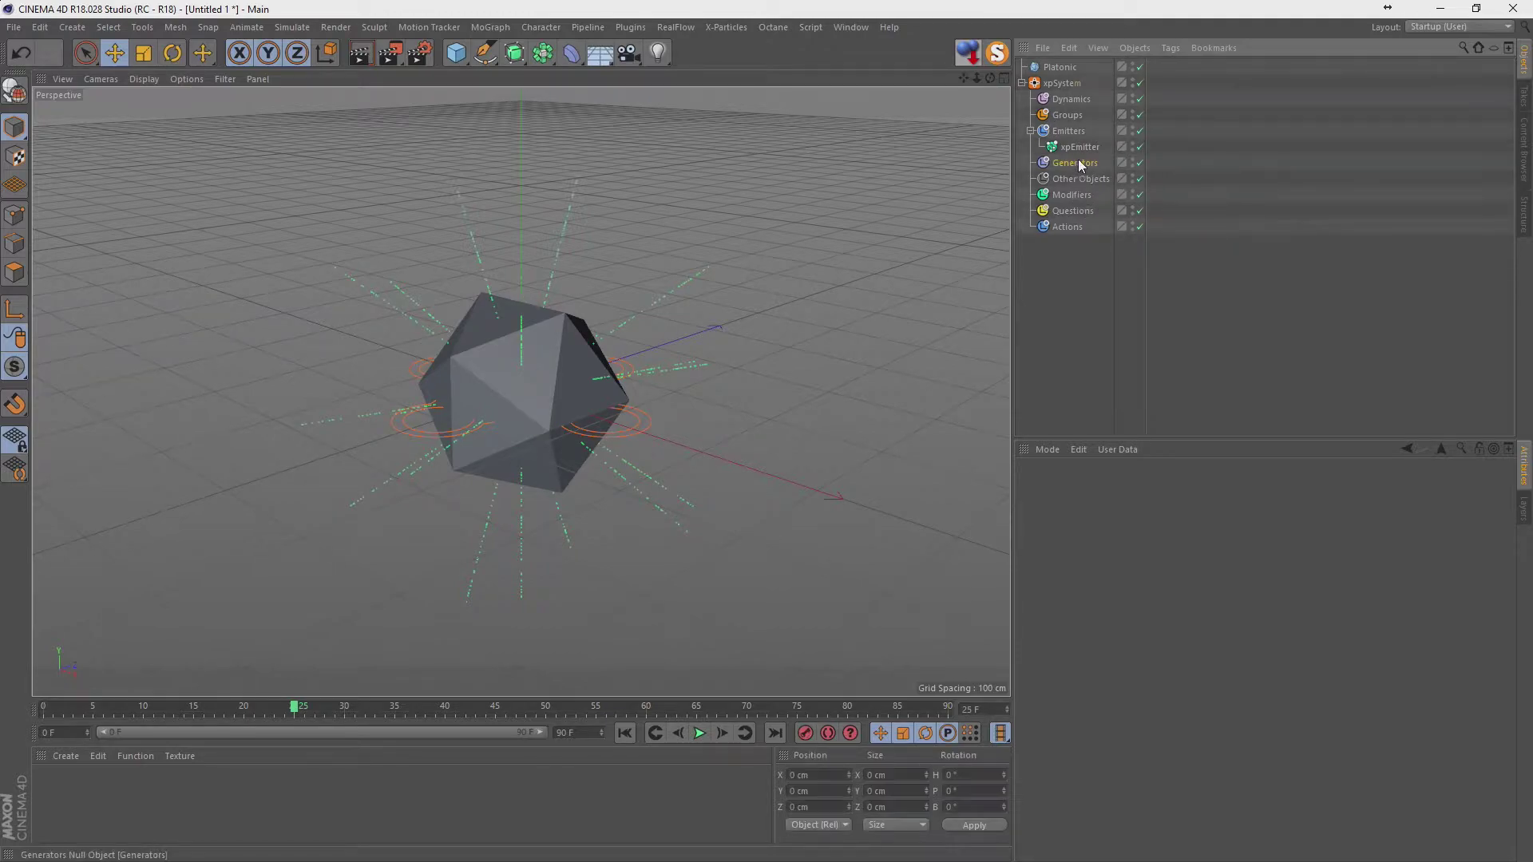
left_click(1469, 551)
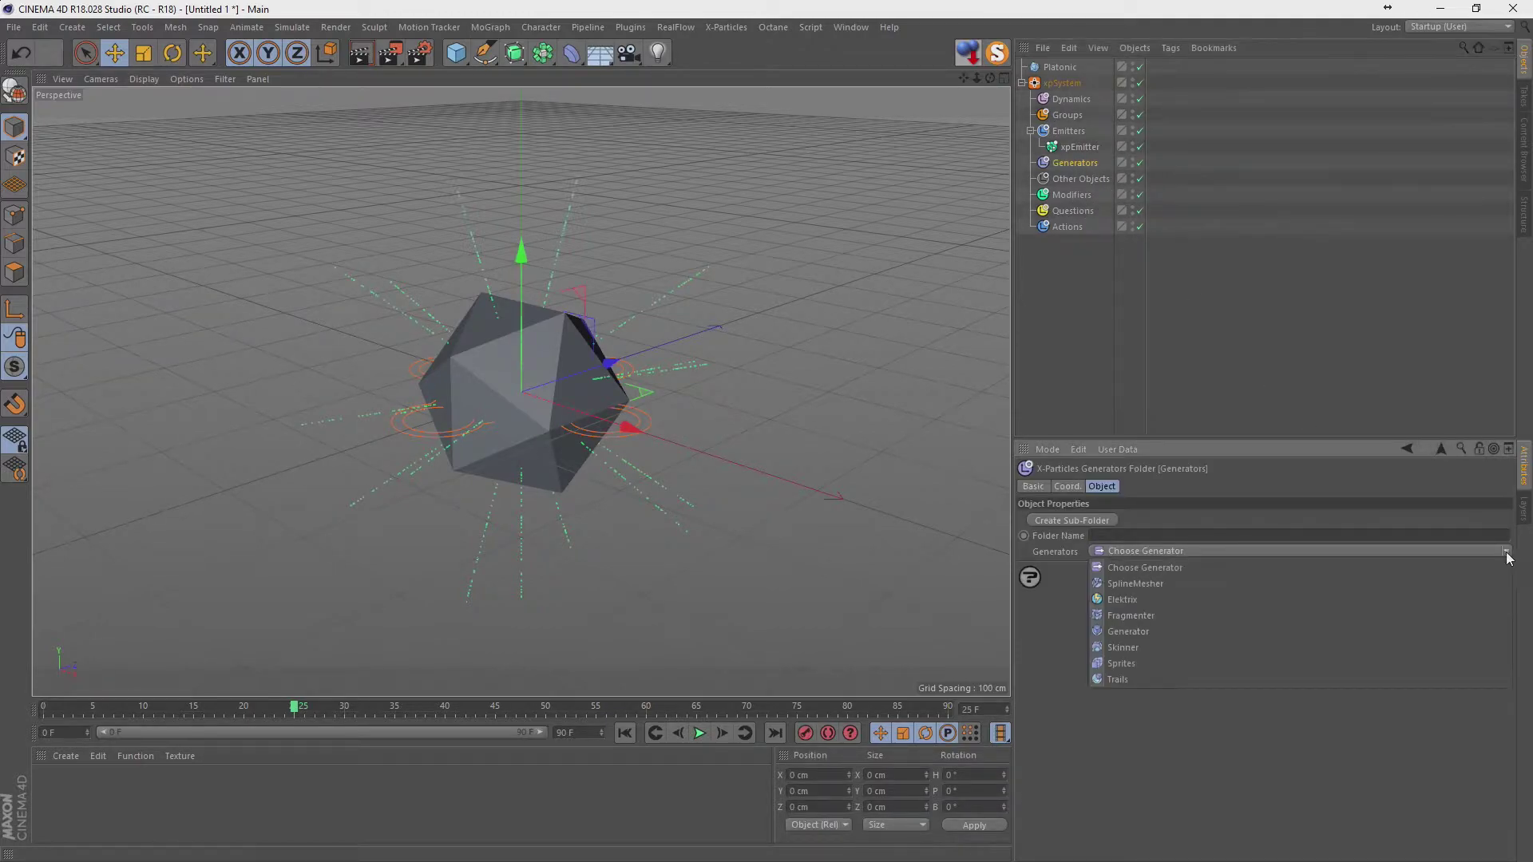
left_click(1138, 647)
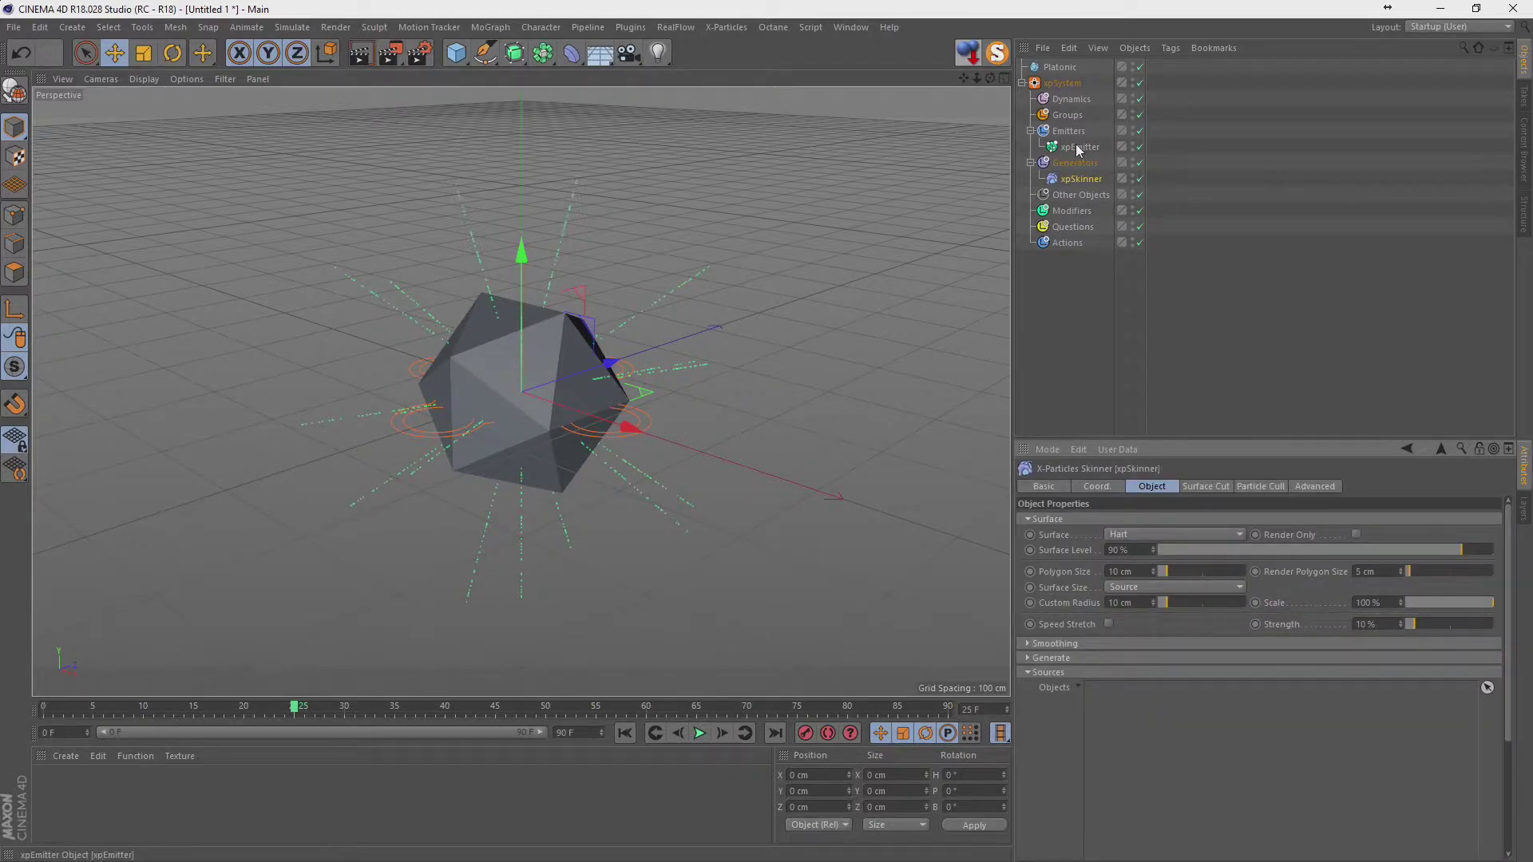
left_click_drag(1078, 150, 1167, 711)
left_click(629, 741)
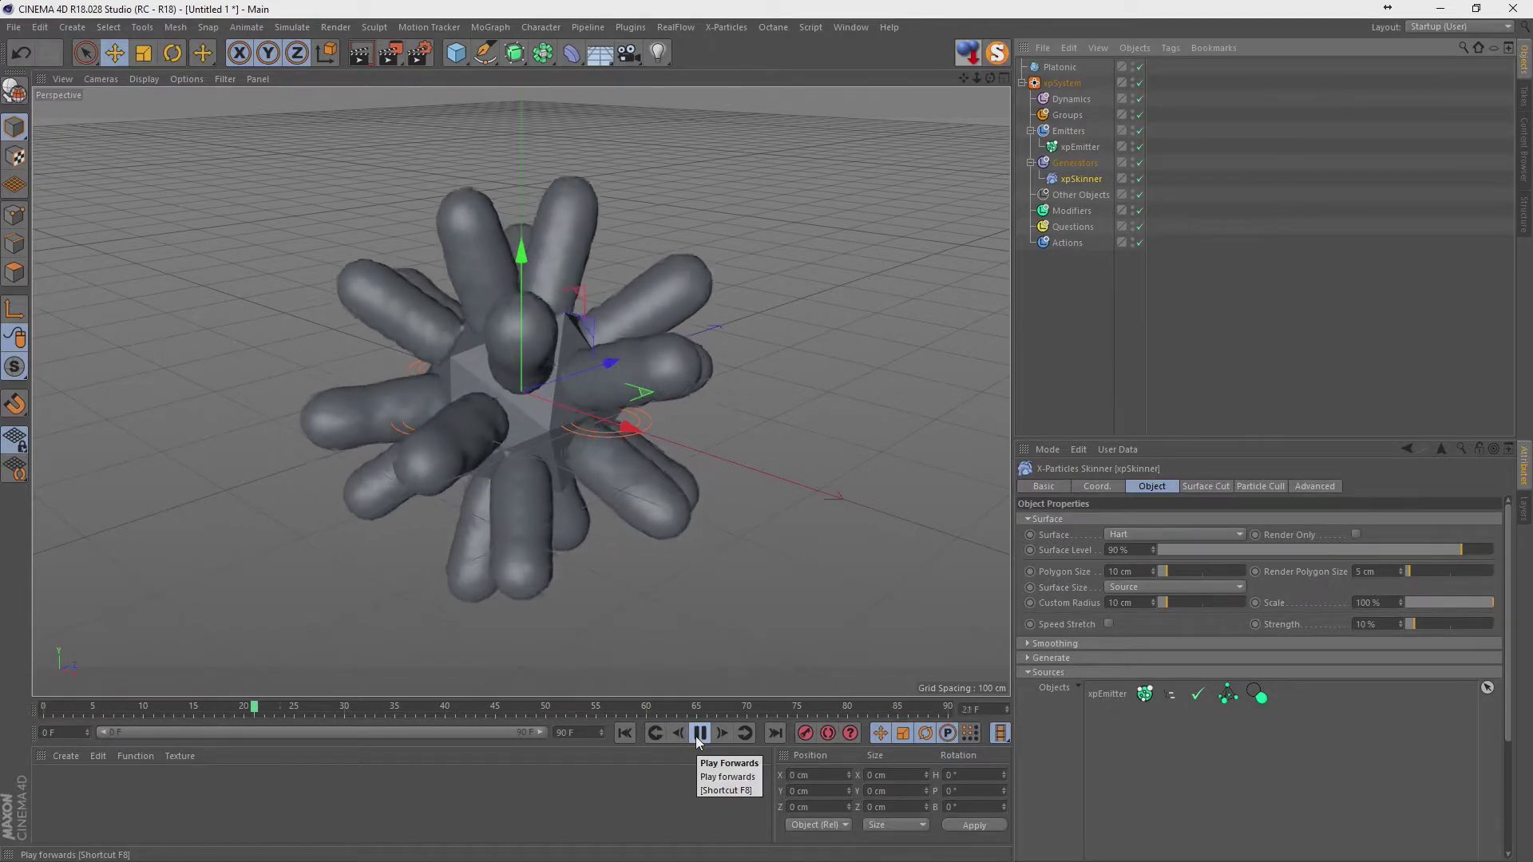
left_click(697, 736)
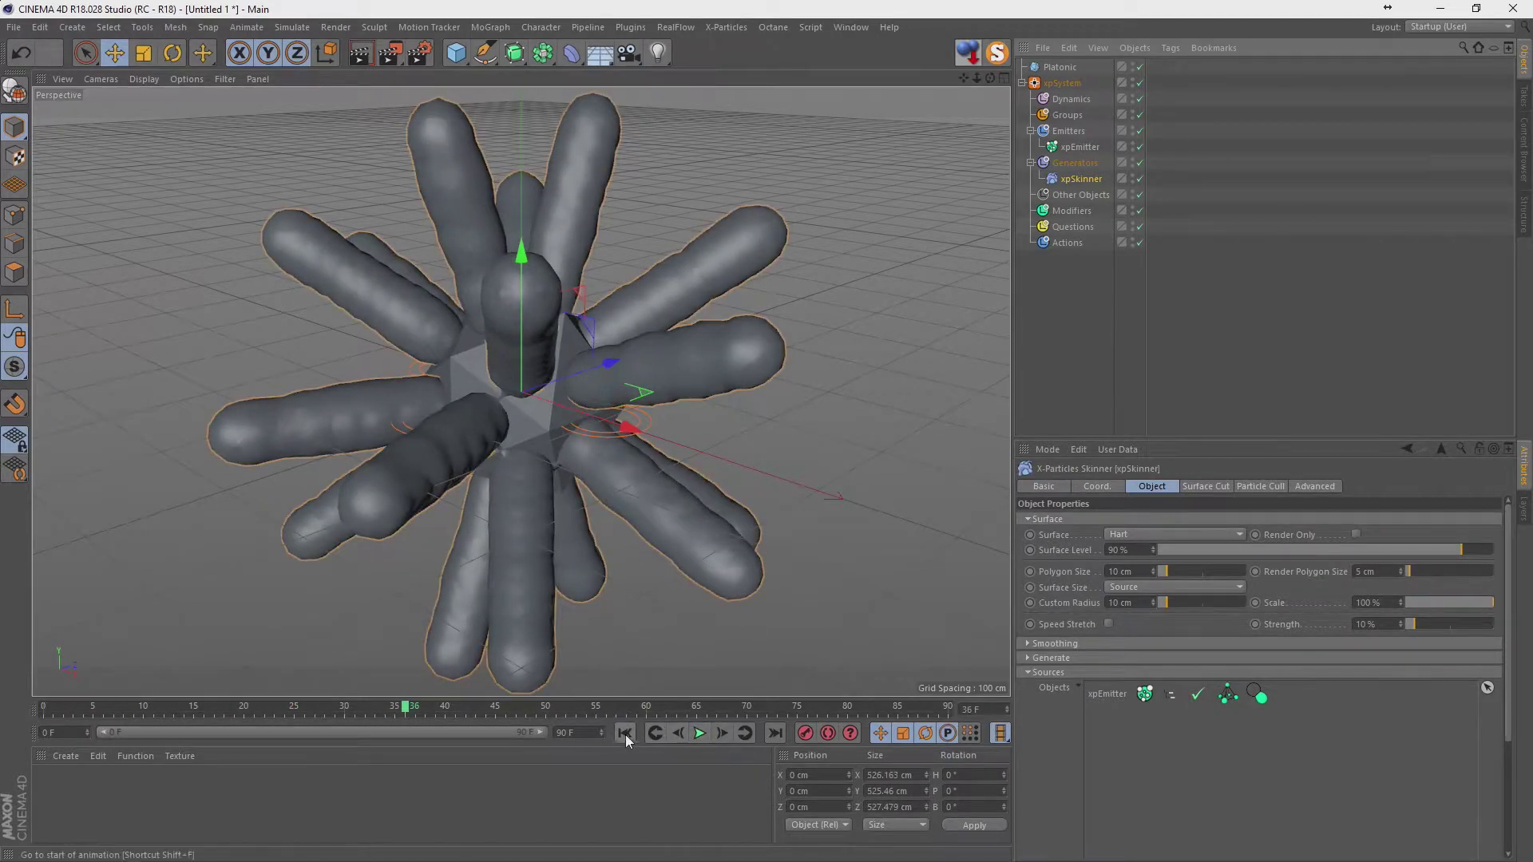
left_click(625, 733)
left_click(700, 735)
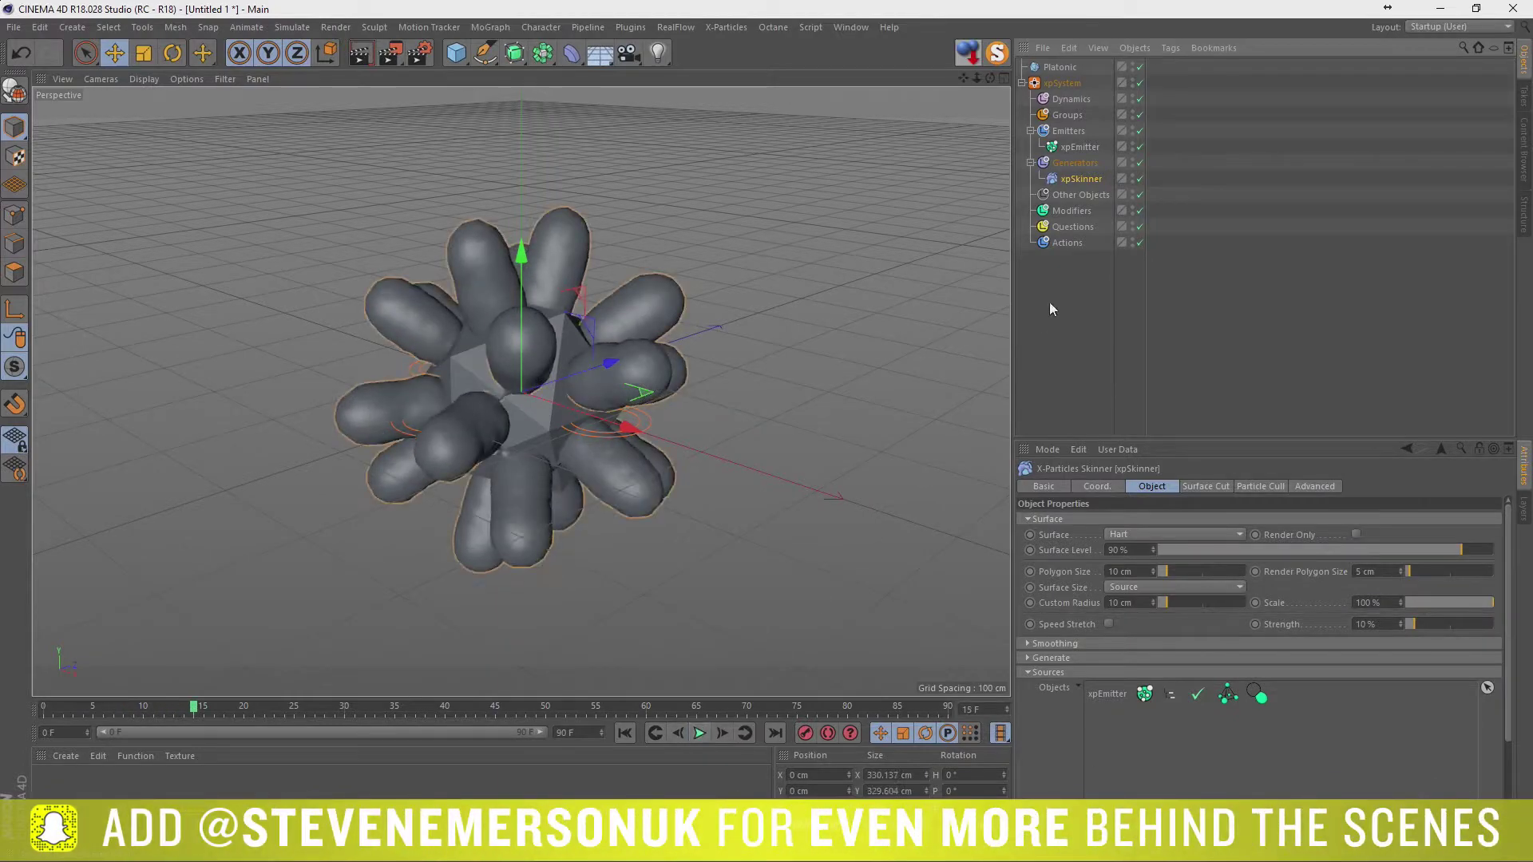
Add an xpTurbulence modifier under Modifiers and preview the animation.
left_click(1074, 210)
left_click(1505, 566)
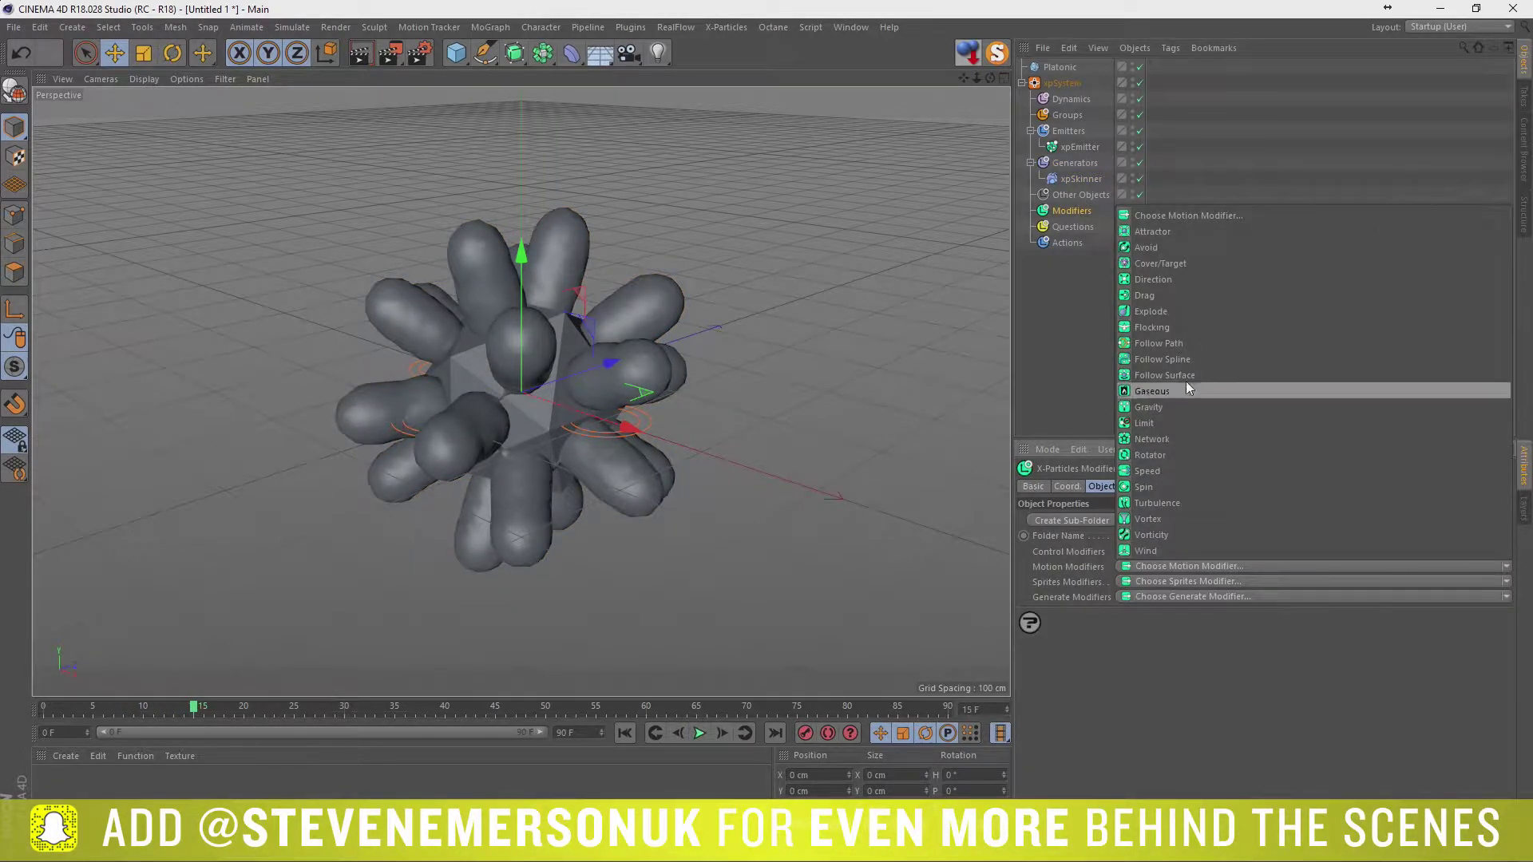
left_click(1194, 502)
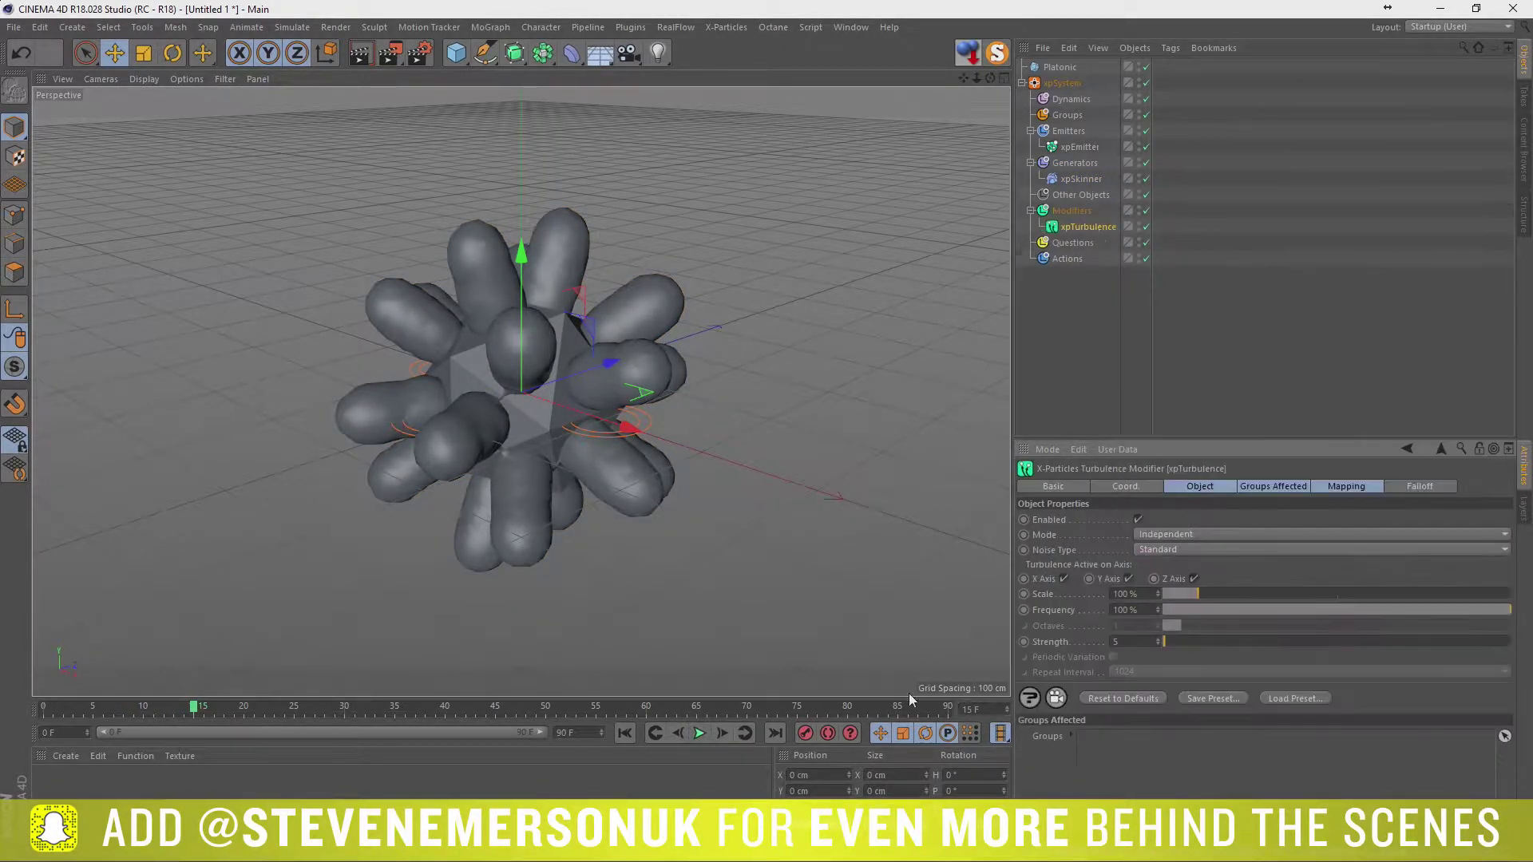
left_click(631, 737)
left_click(691, 738)
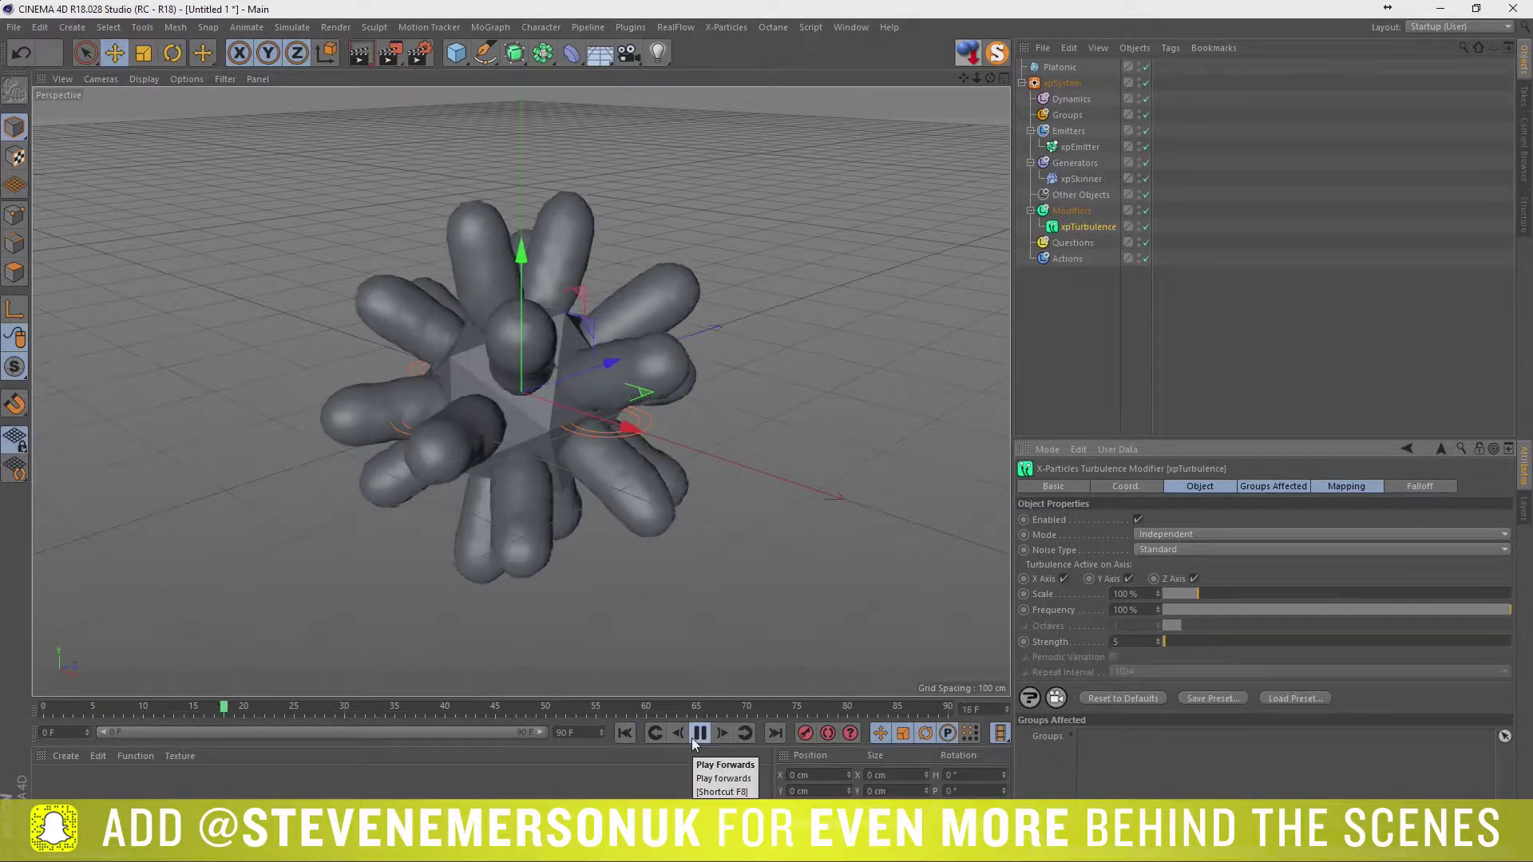
left_click(692, 738)
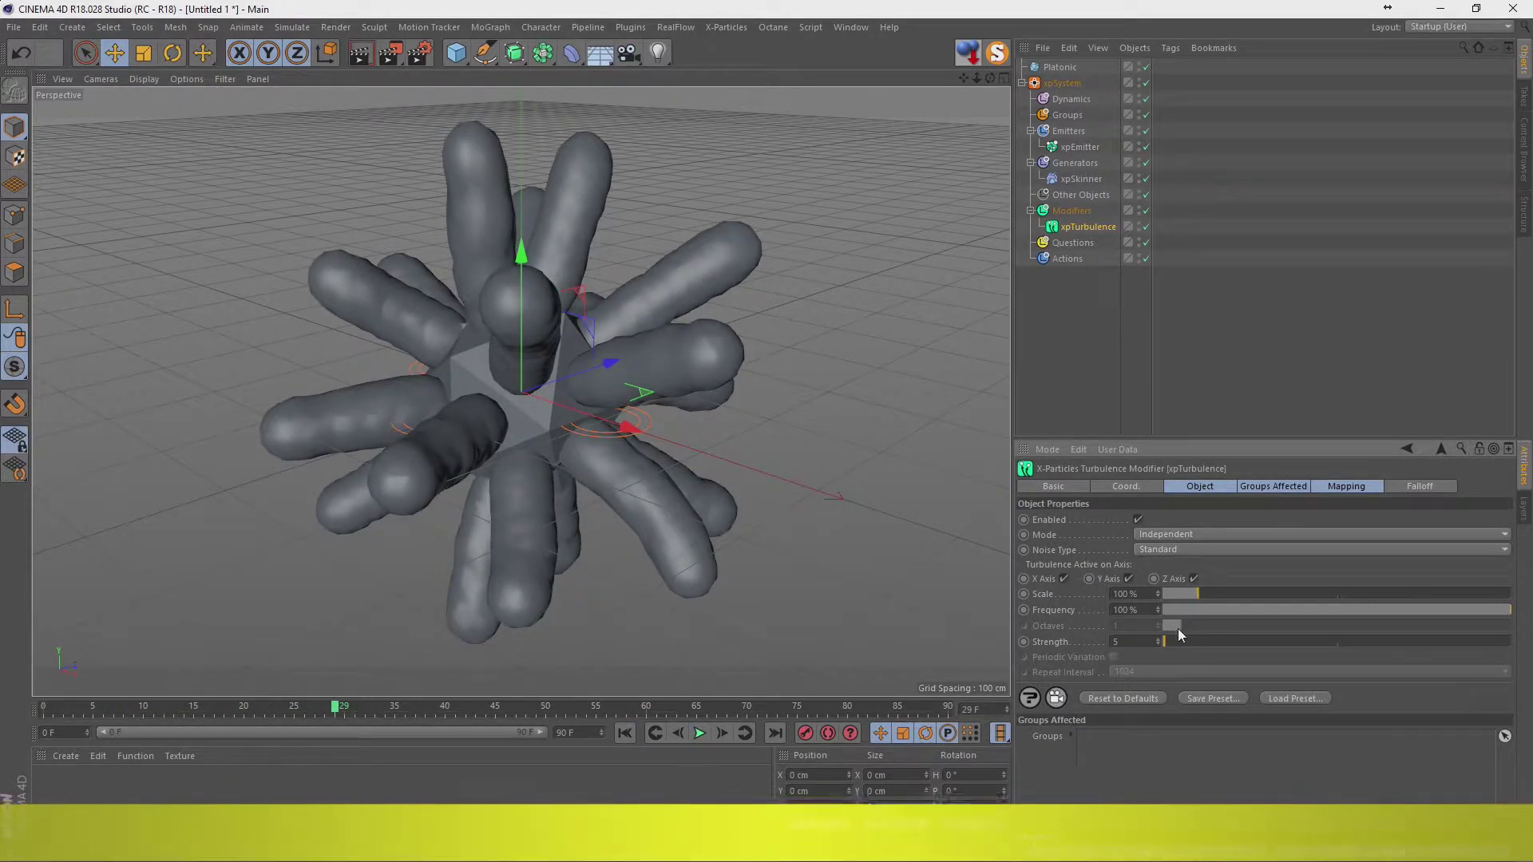
Raise the turbulence Strength from 5 to 159 and replay to frame 15.
left_click_drag(1166, 641, 1219, 641)
left_click(625, 735)
left_click(694, 735)
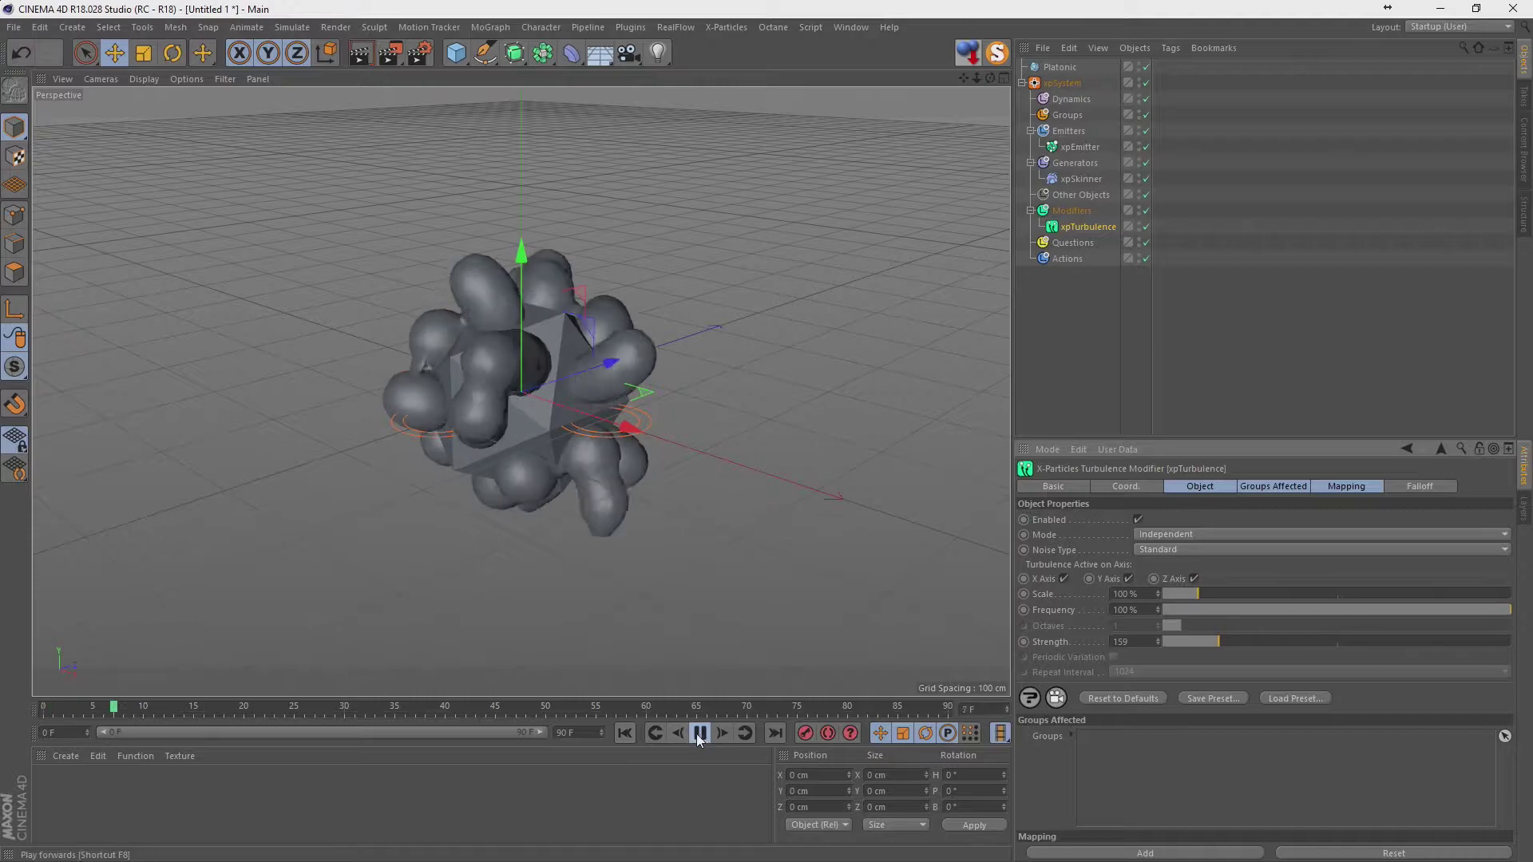
left_click(624, 735)
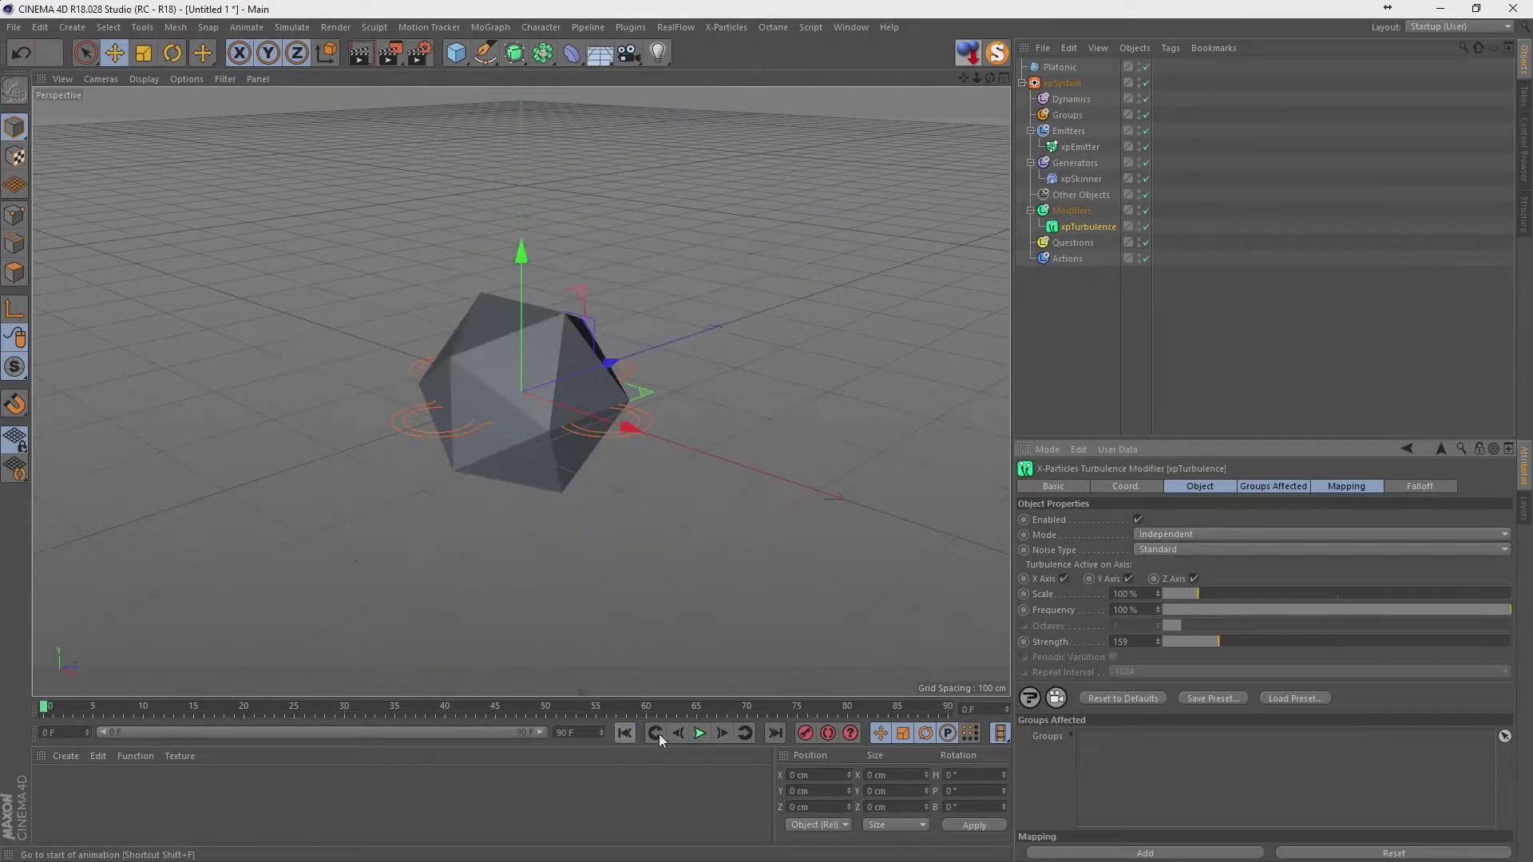
left_click(697, 737)
left_click(698, 735)
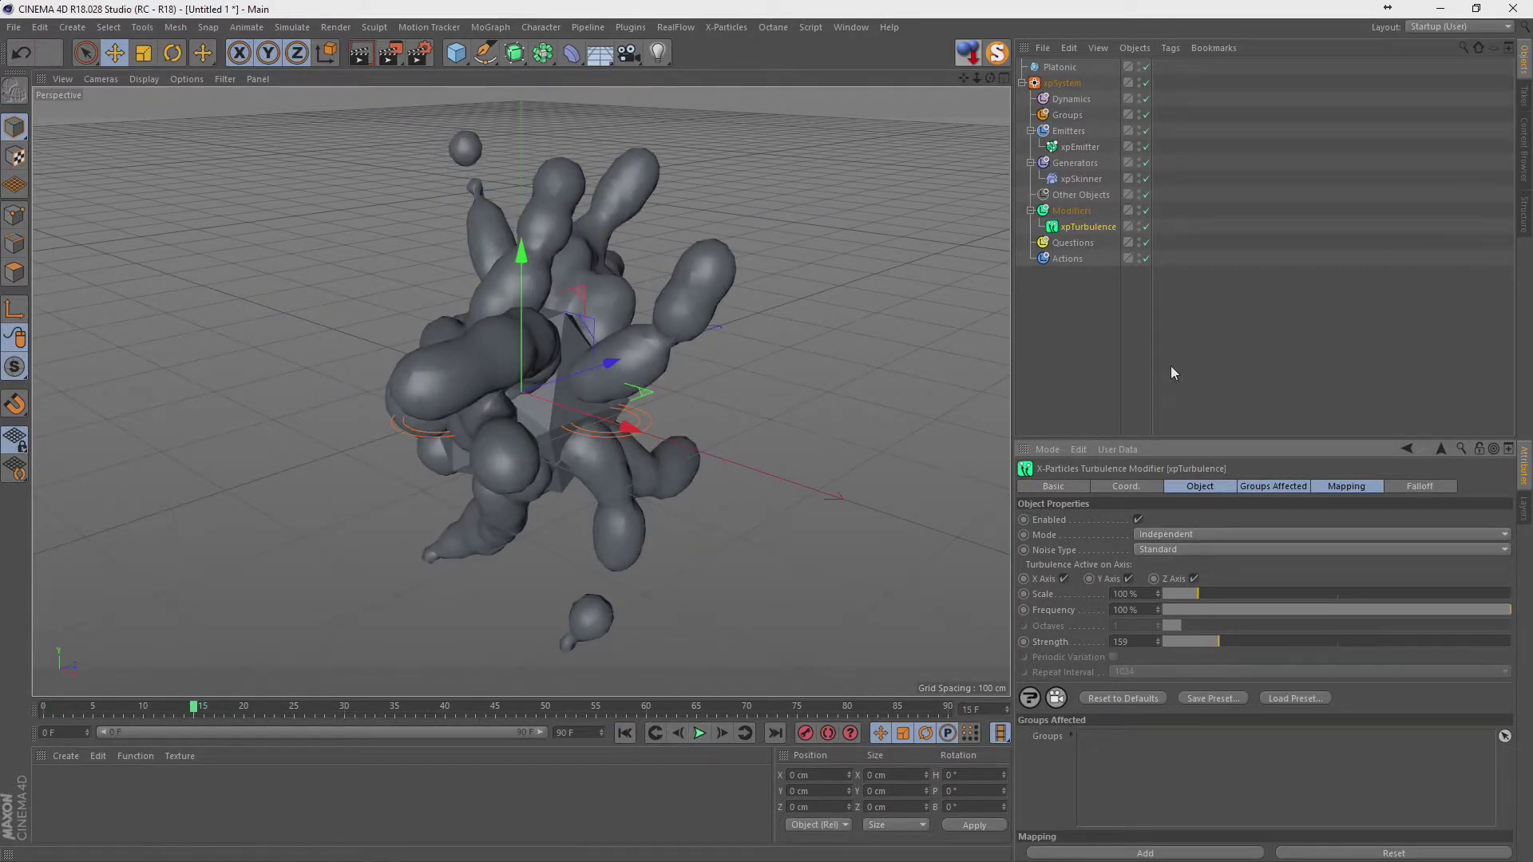
Try a 1 cm skinner polygon size, then settle on 10 cm.
left_click(1070, 179)
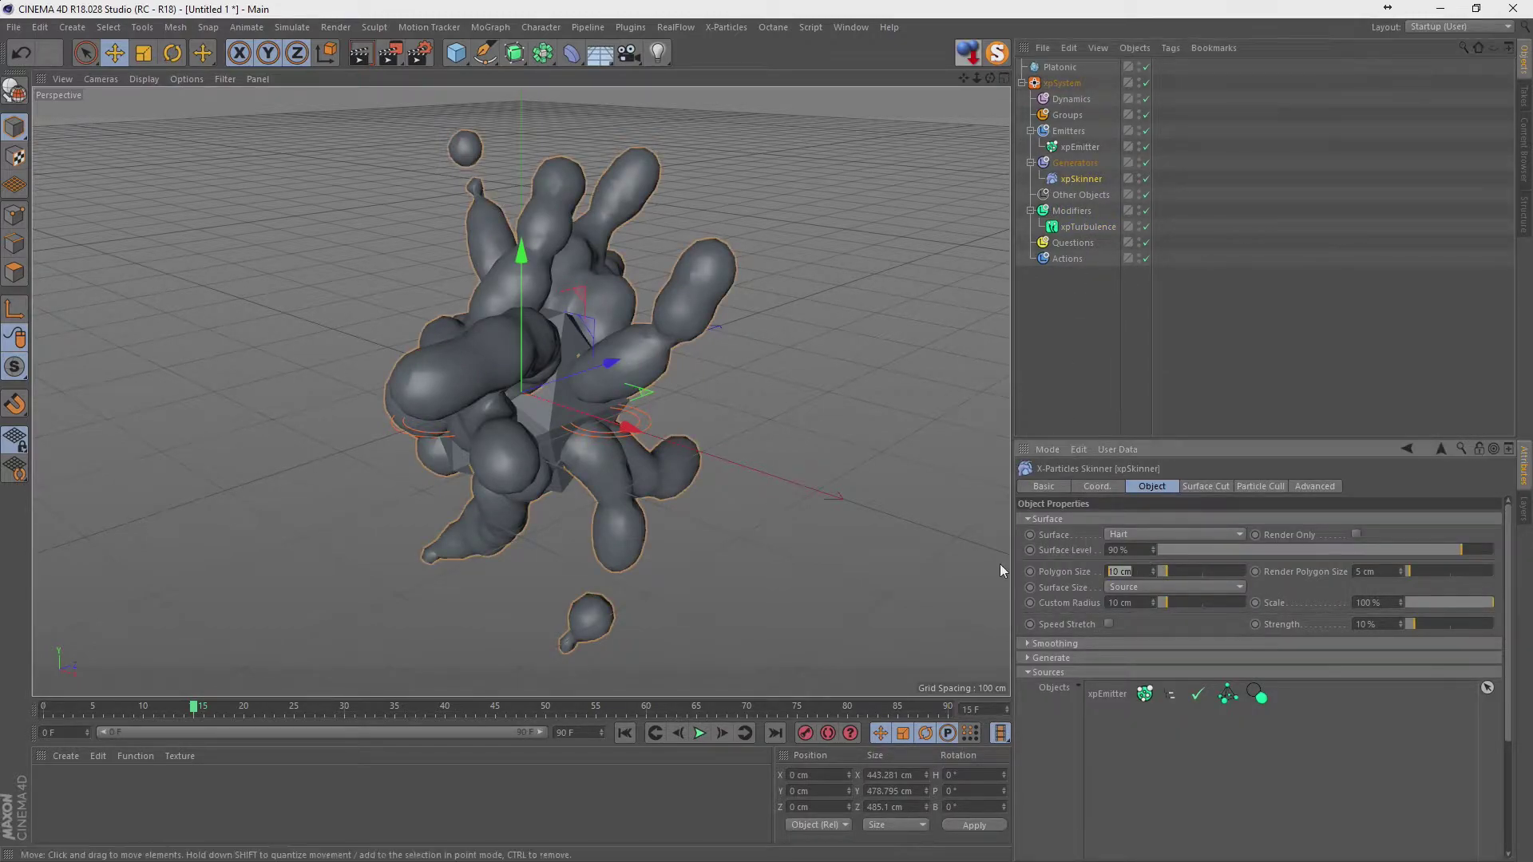
type("1")
key("Return")
left_click(626, 734)
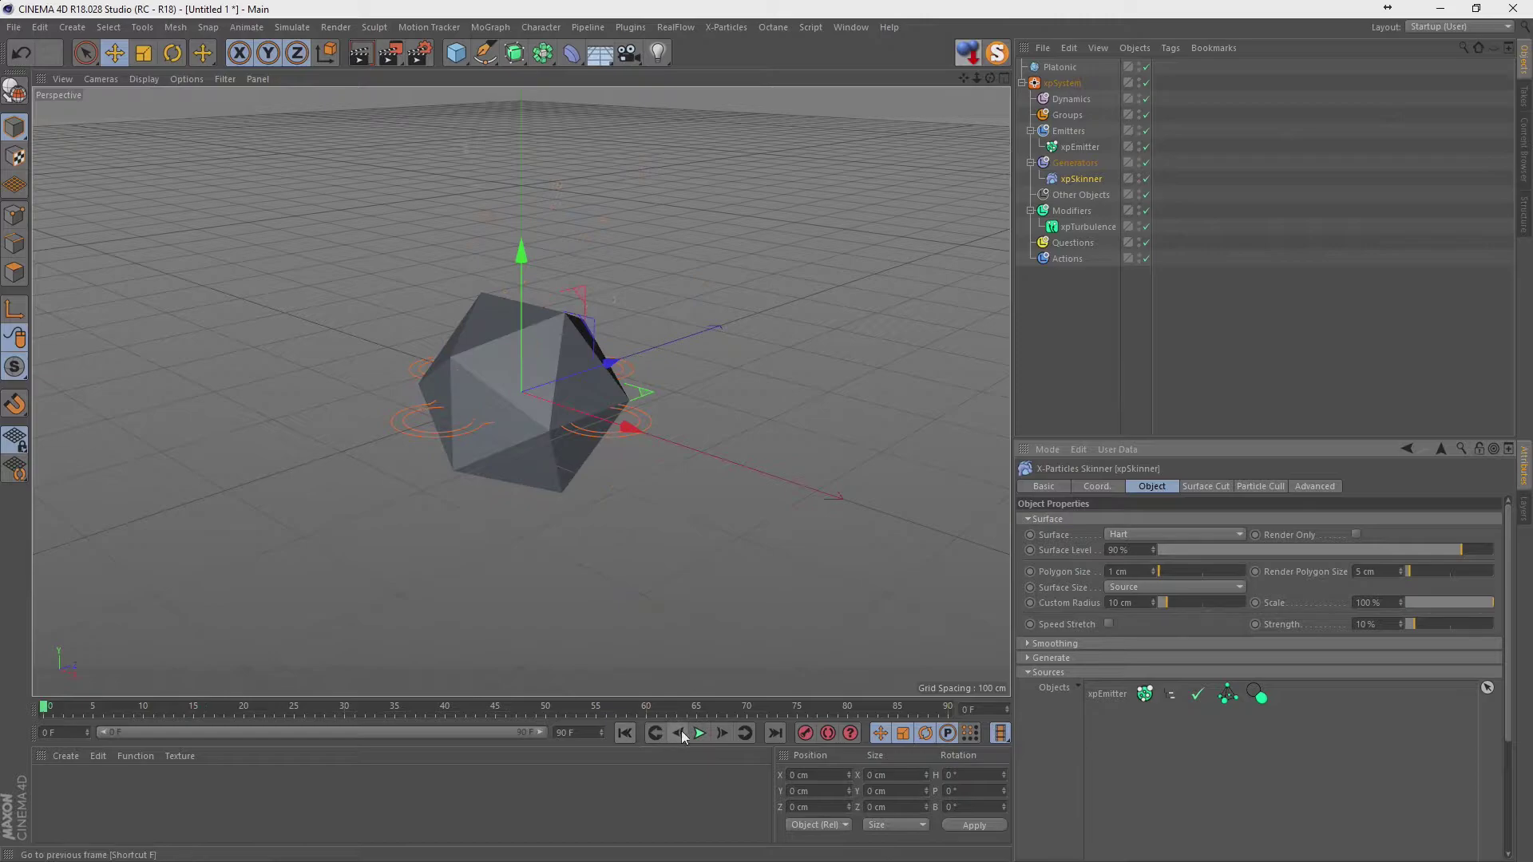
left_click(699, 734)
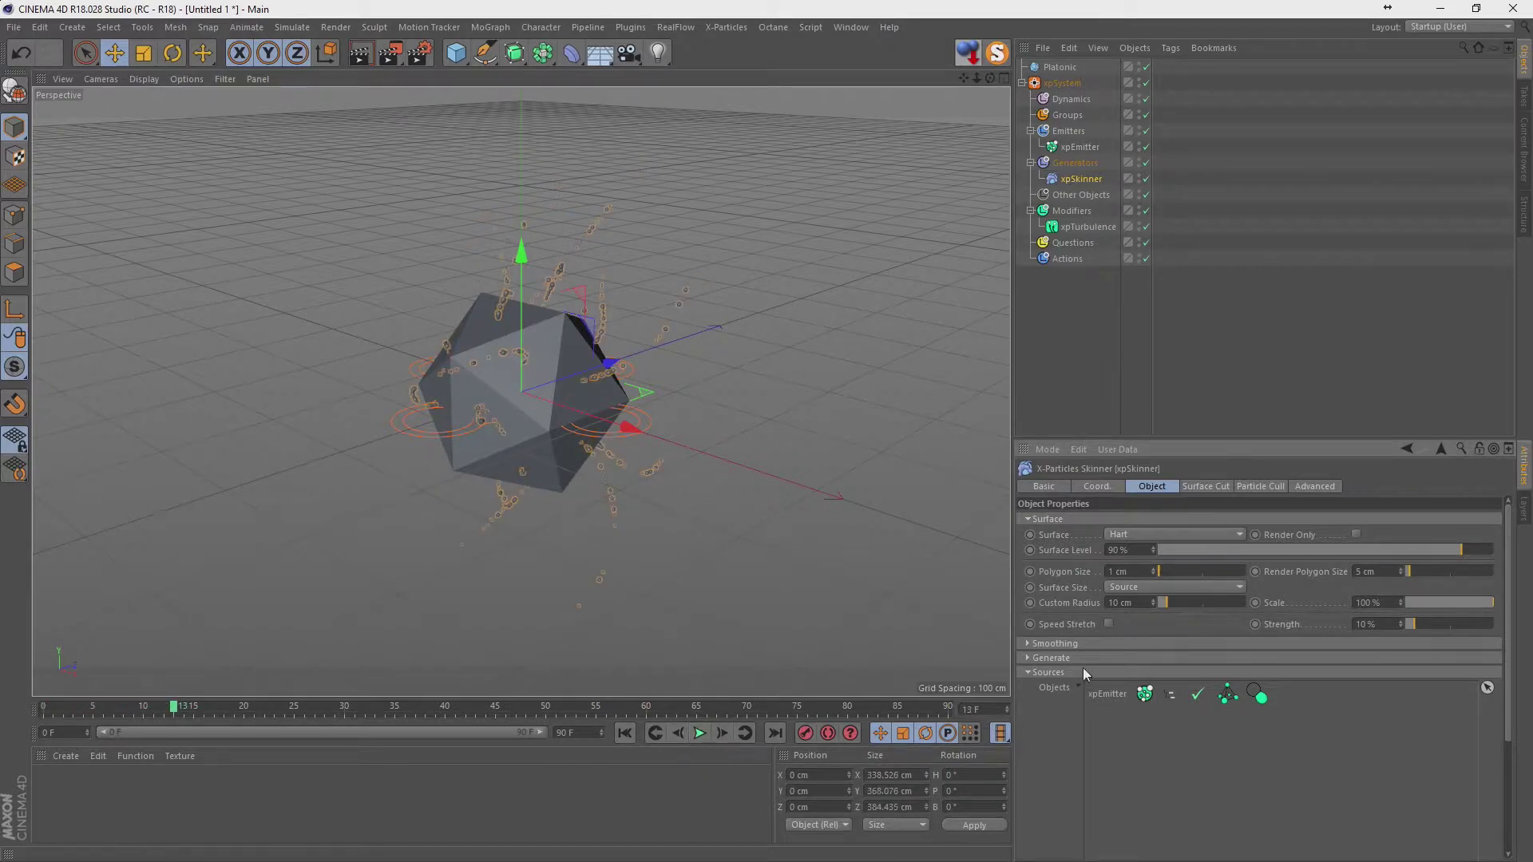
left_click(1137, 570)
type("10")
key("Return")
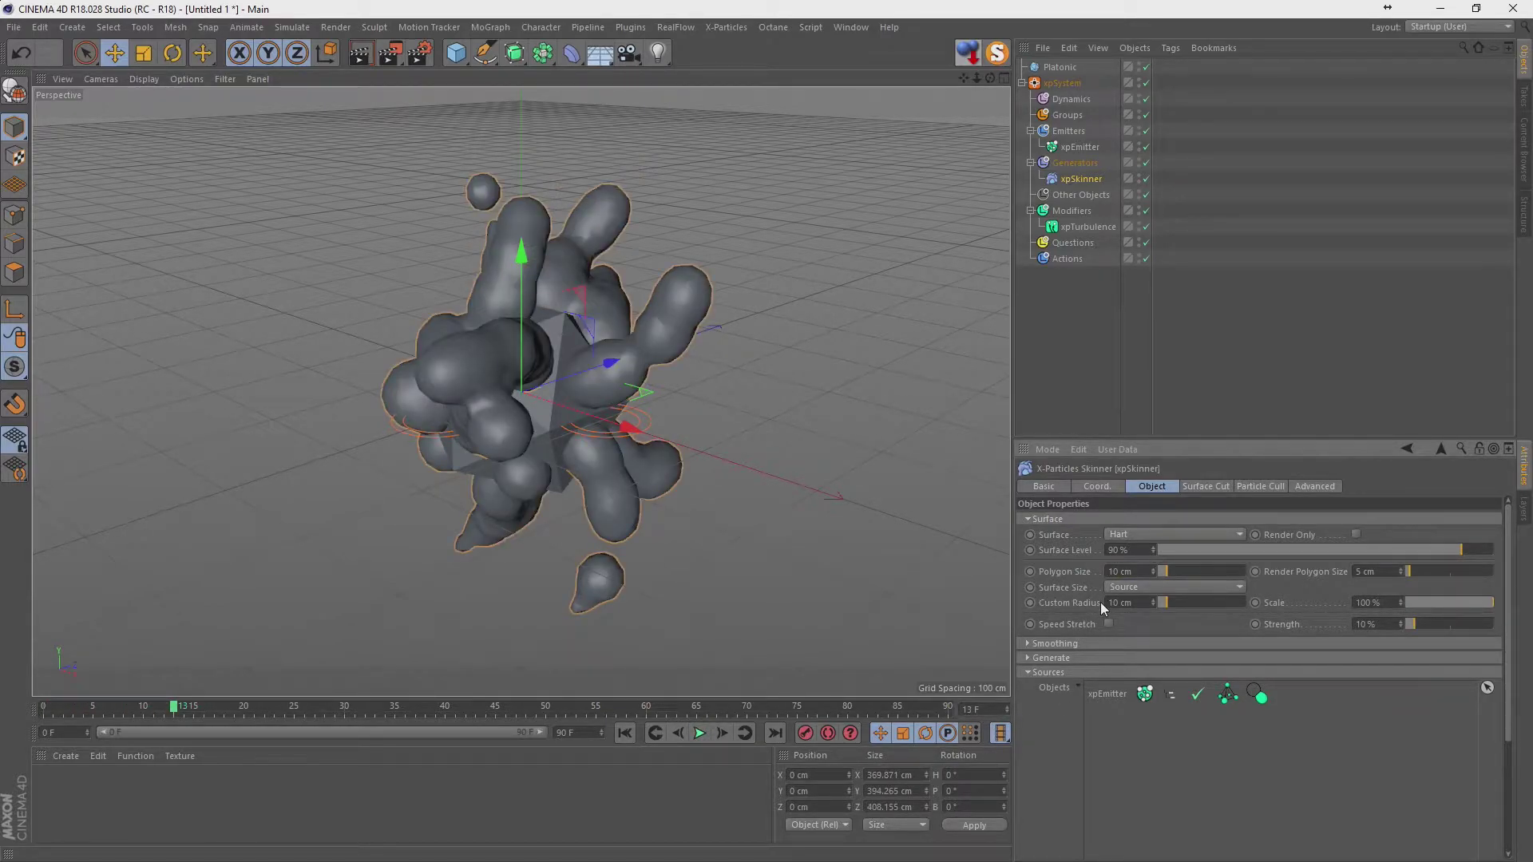
Keep Source surface size, show the wireframe, and switch Generate Polygons from Tris to Quads.
left_click(1153, 587)
left_click(1155, 591)
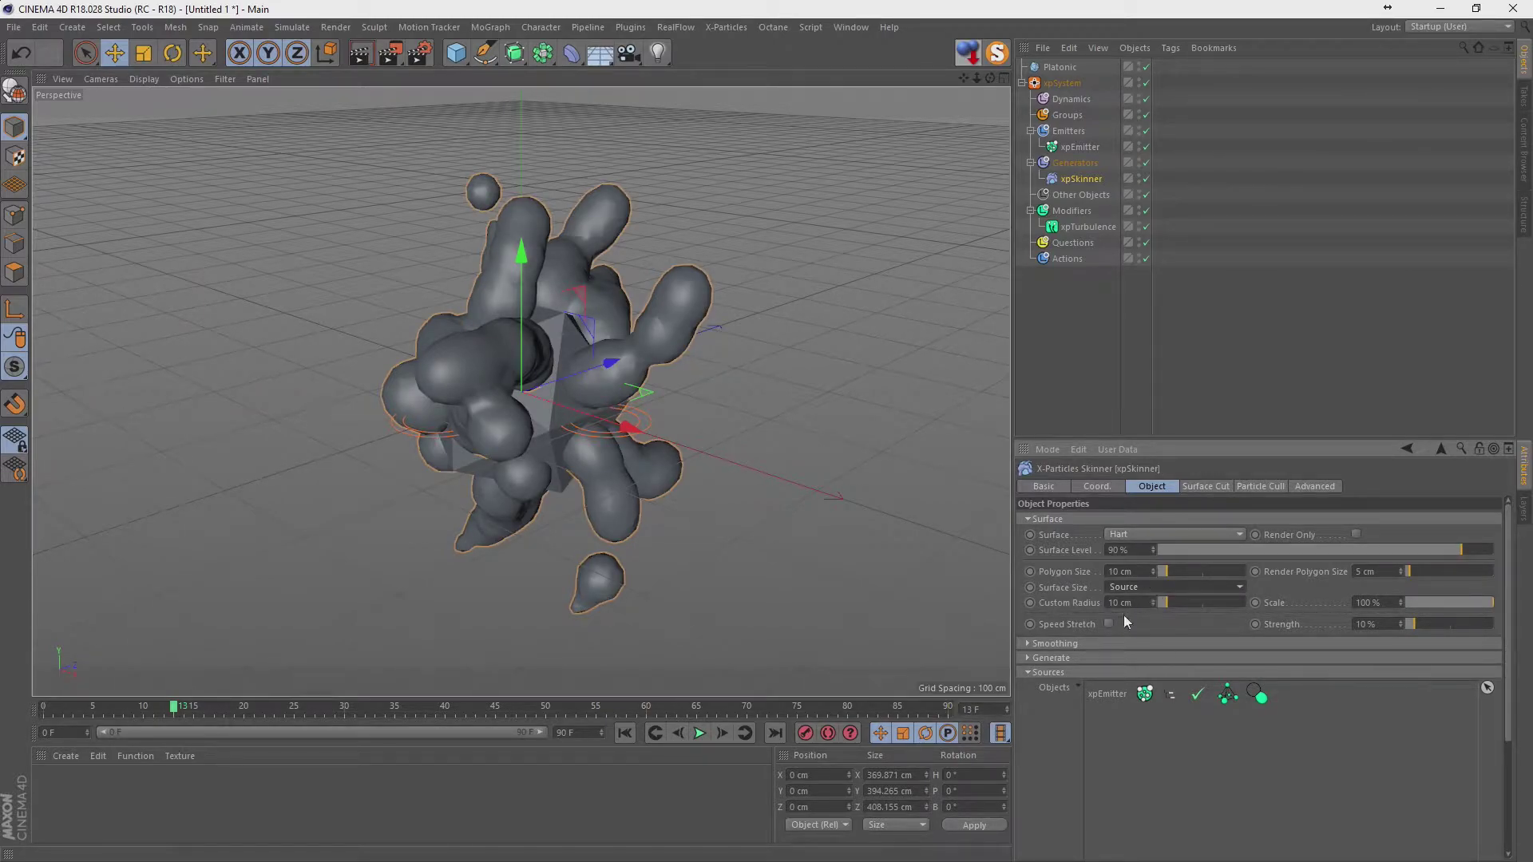
left_click(1064, 658)
left_click(1075, 646)
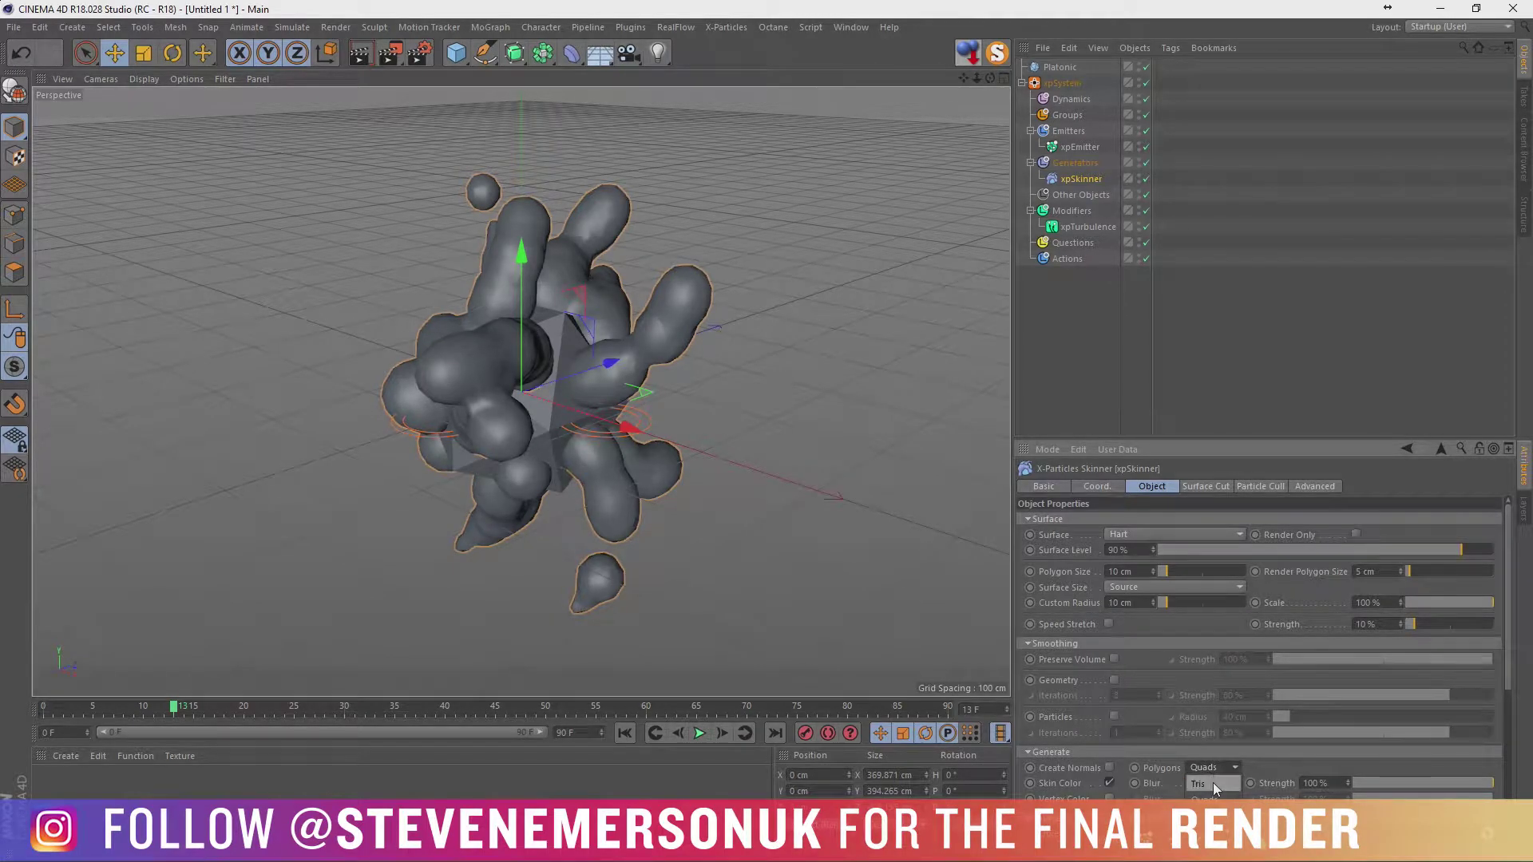
left_click(624, 733)
left_click(700, 733)
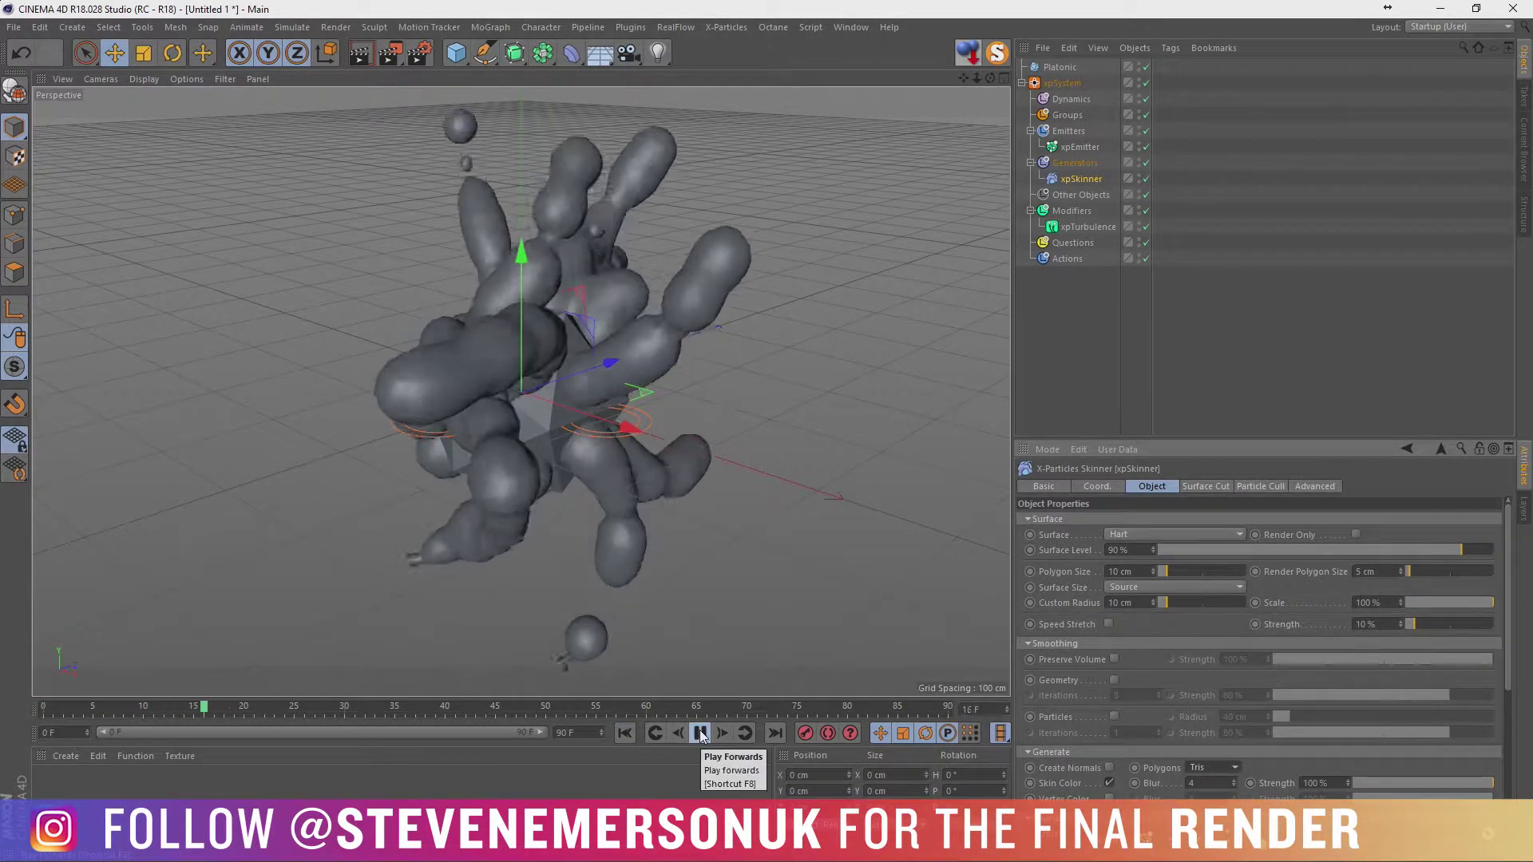
left_click(144, 78)
left_click(156, 120)
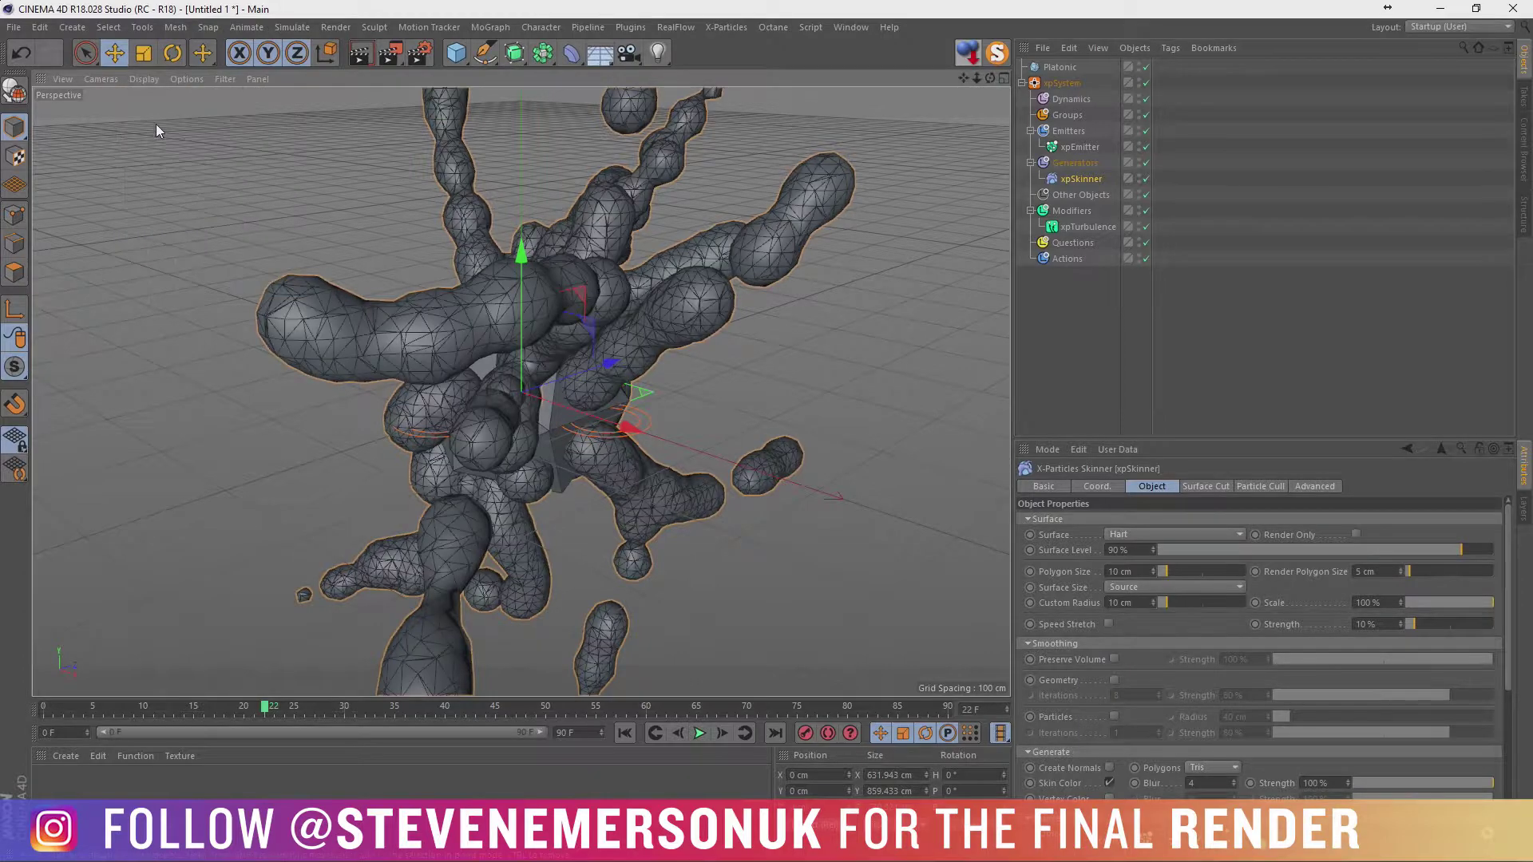
left_click(1212, 768)
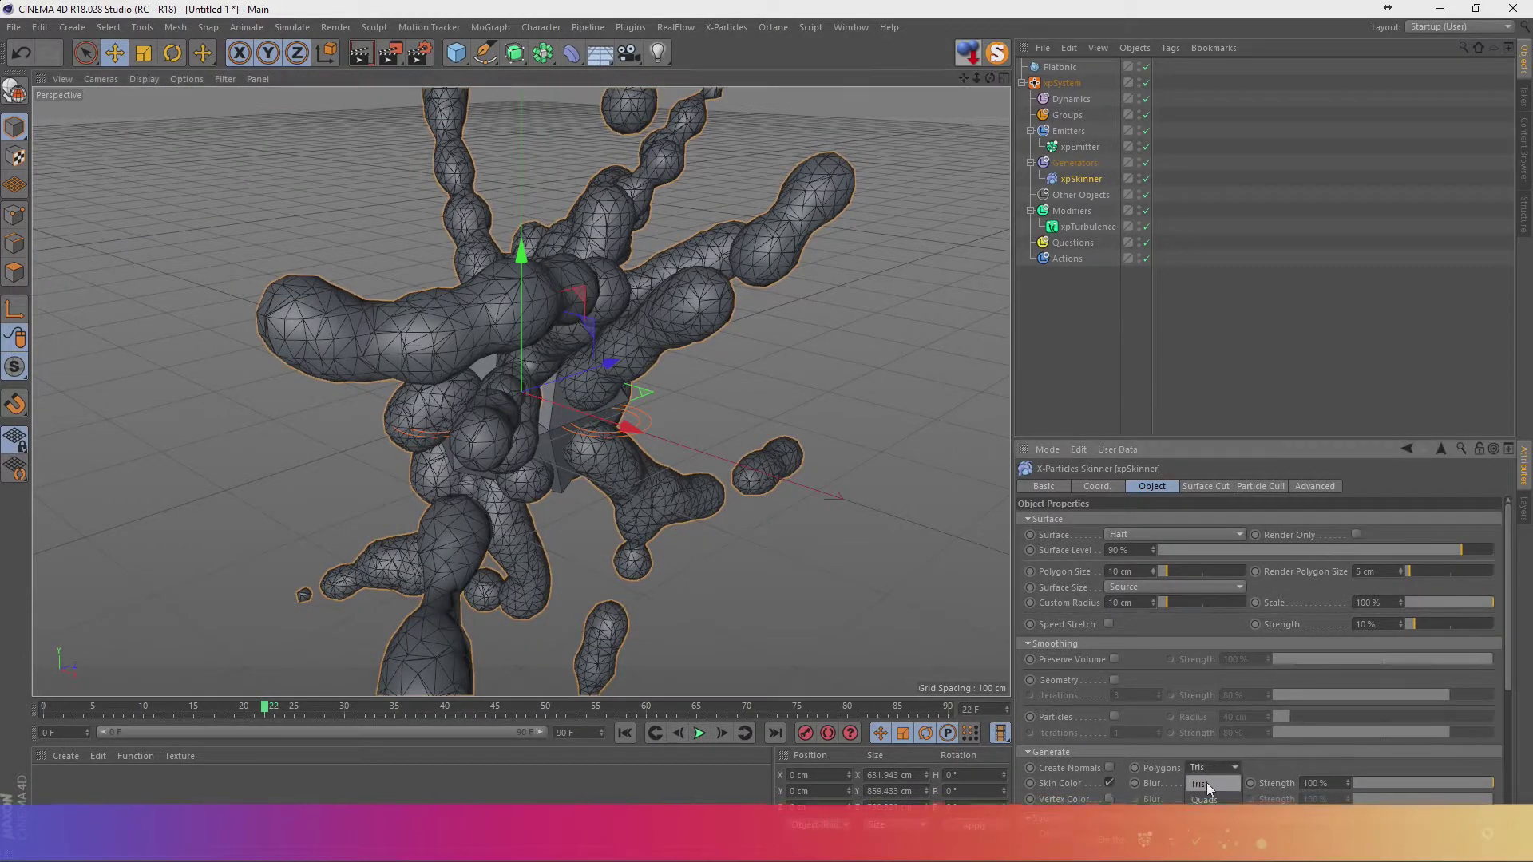
left_click(1206, 794)
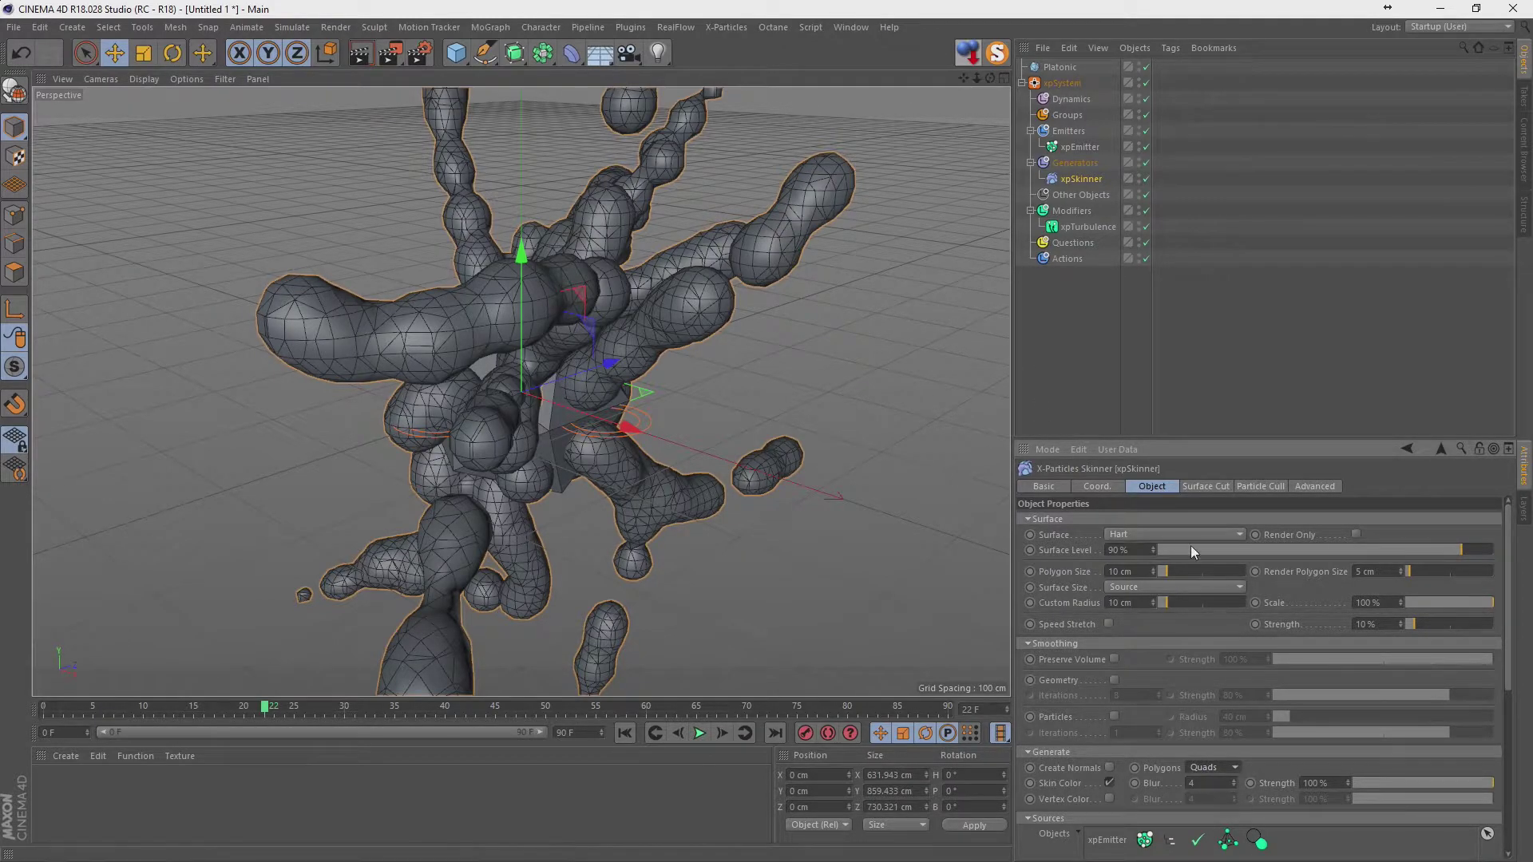
Stop playback, enlarge the skinner settings panel, and toggle Render Only on and off.
left_click(625, 733)
left_click(700, 733)
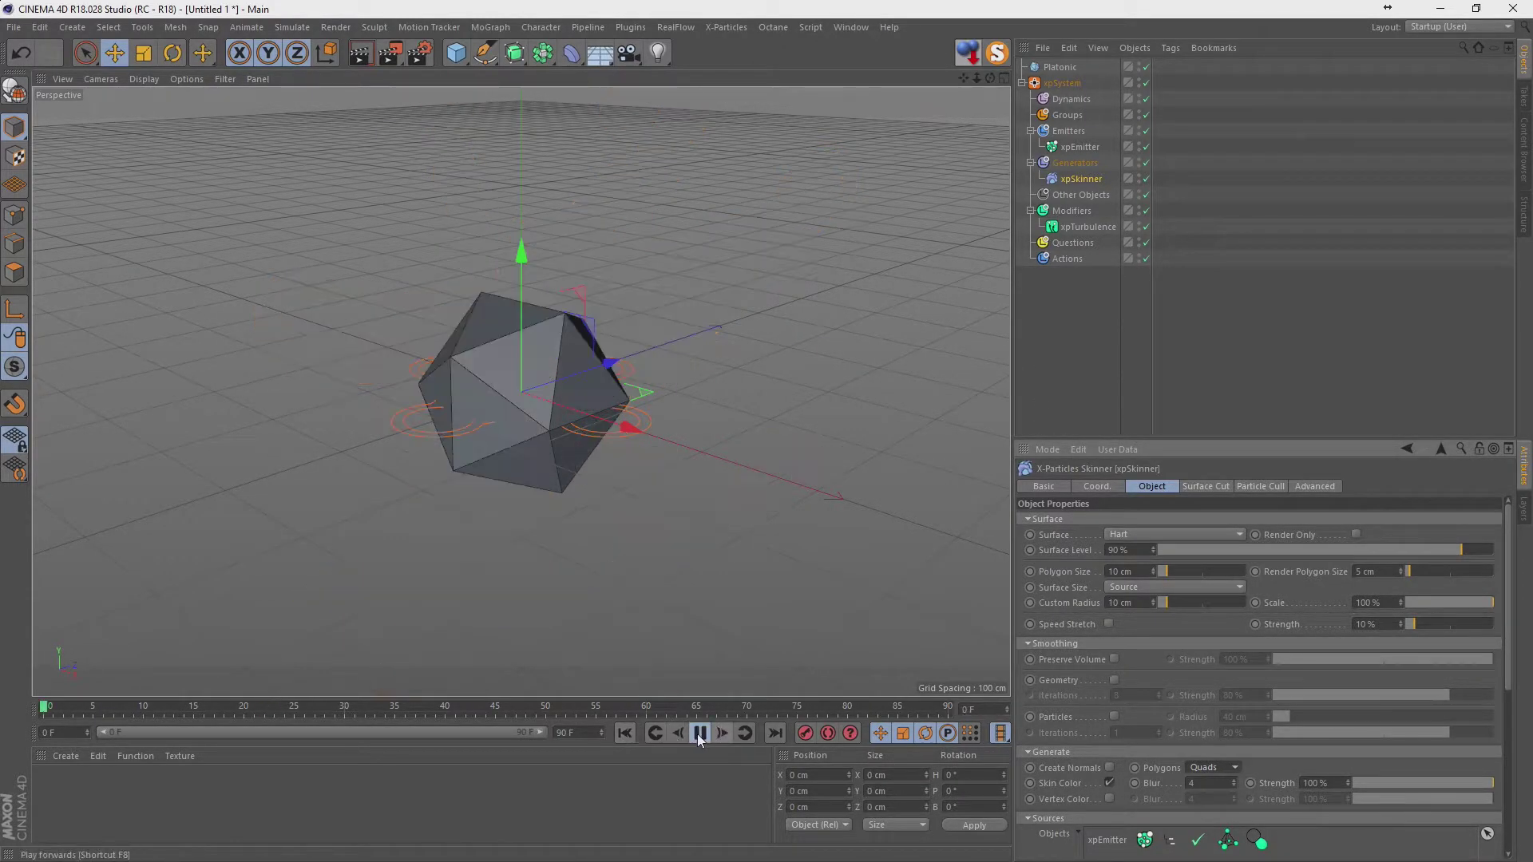
left_click(700, 734)
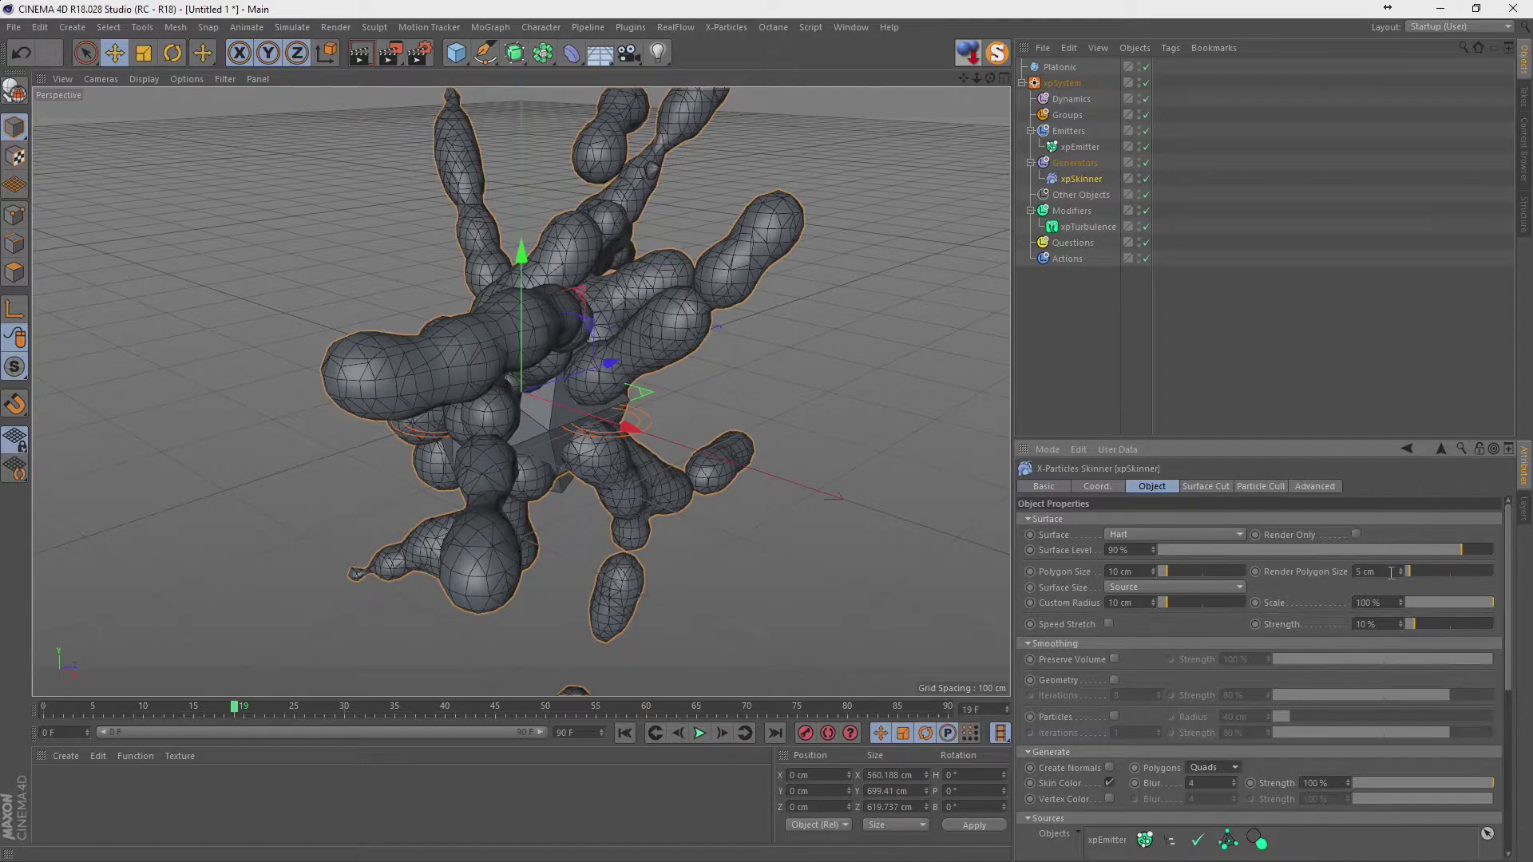
left_click_drag(1350, 437, 1346, 316)
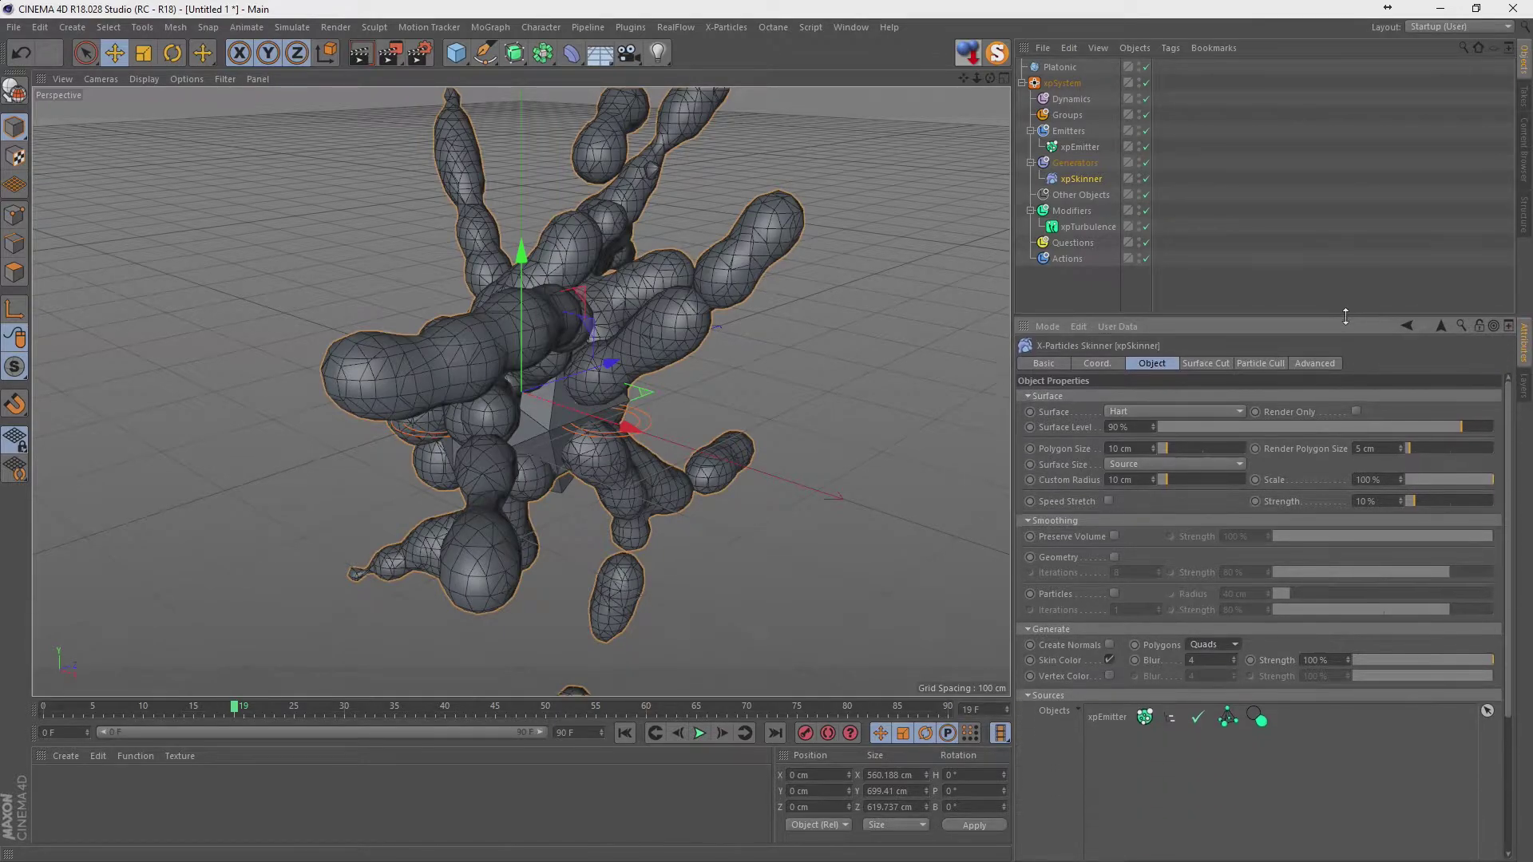
left_click(1357, 412)
left_click(1356, 413)
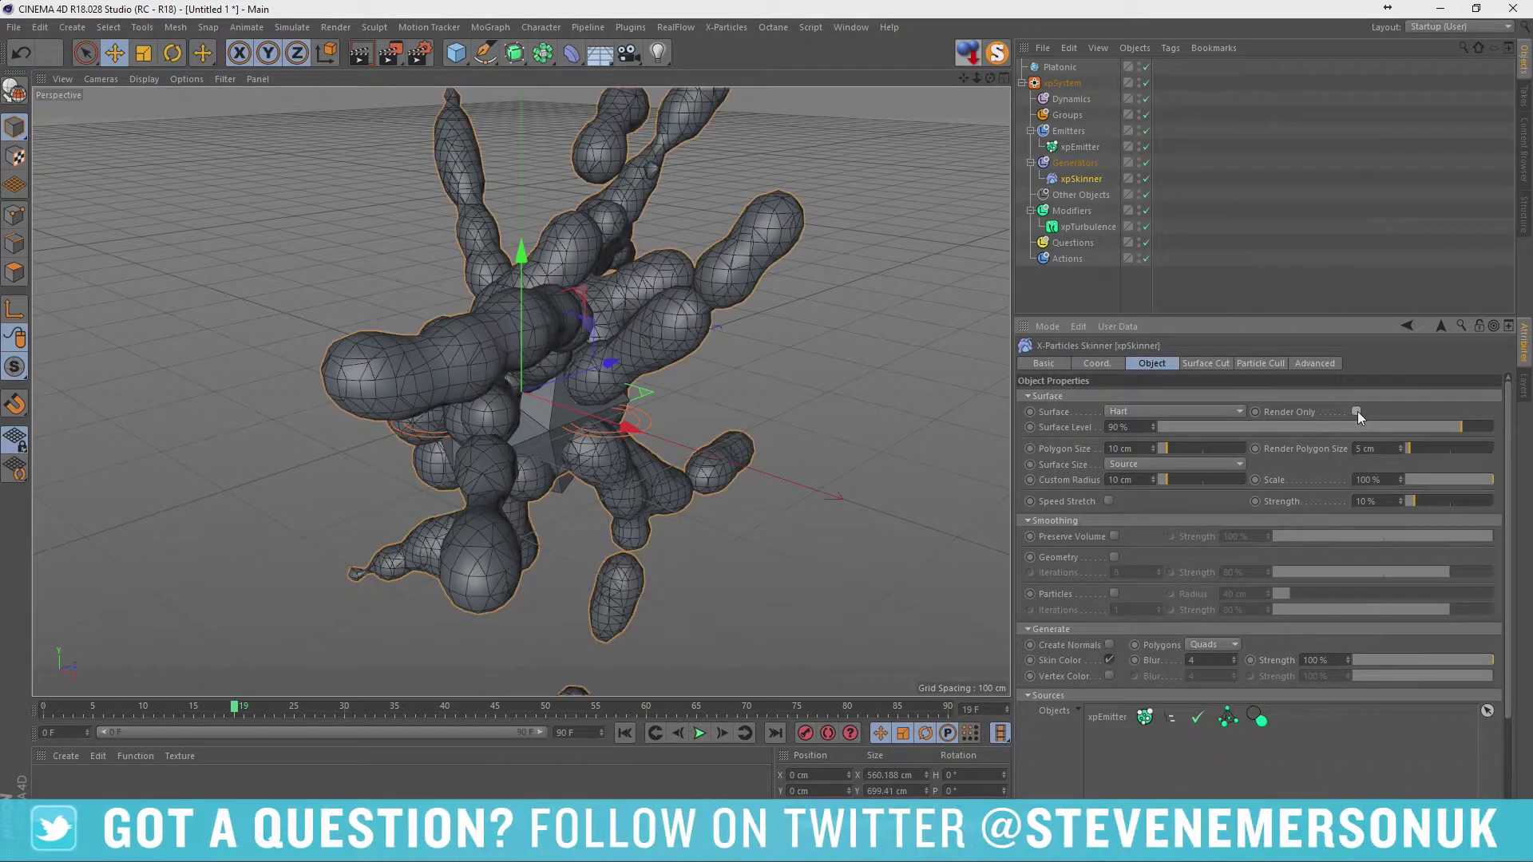
Try the Geiss, Fluid, Wyvill, Links and RenderMan surface algorithms, returning to Hart.
left_click(1215, 410)
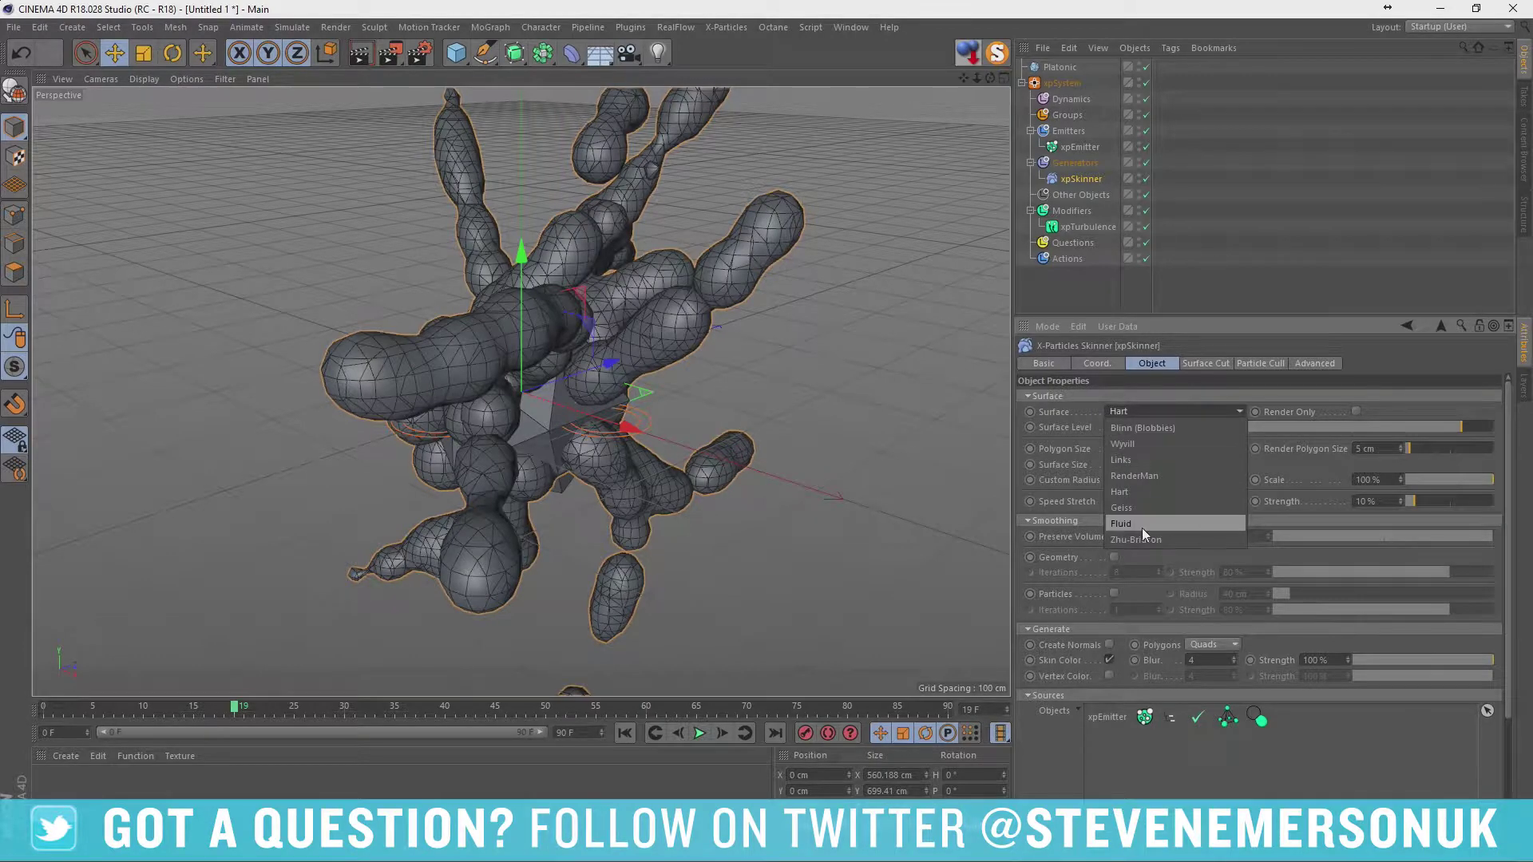
left_click(1122, 508)
left_click(700, 734)
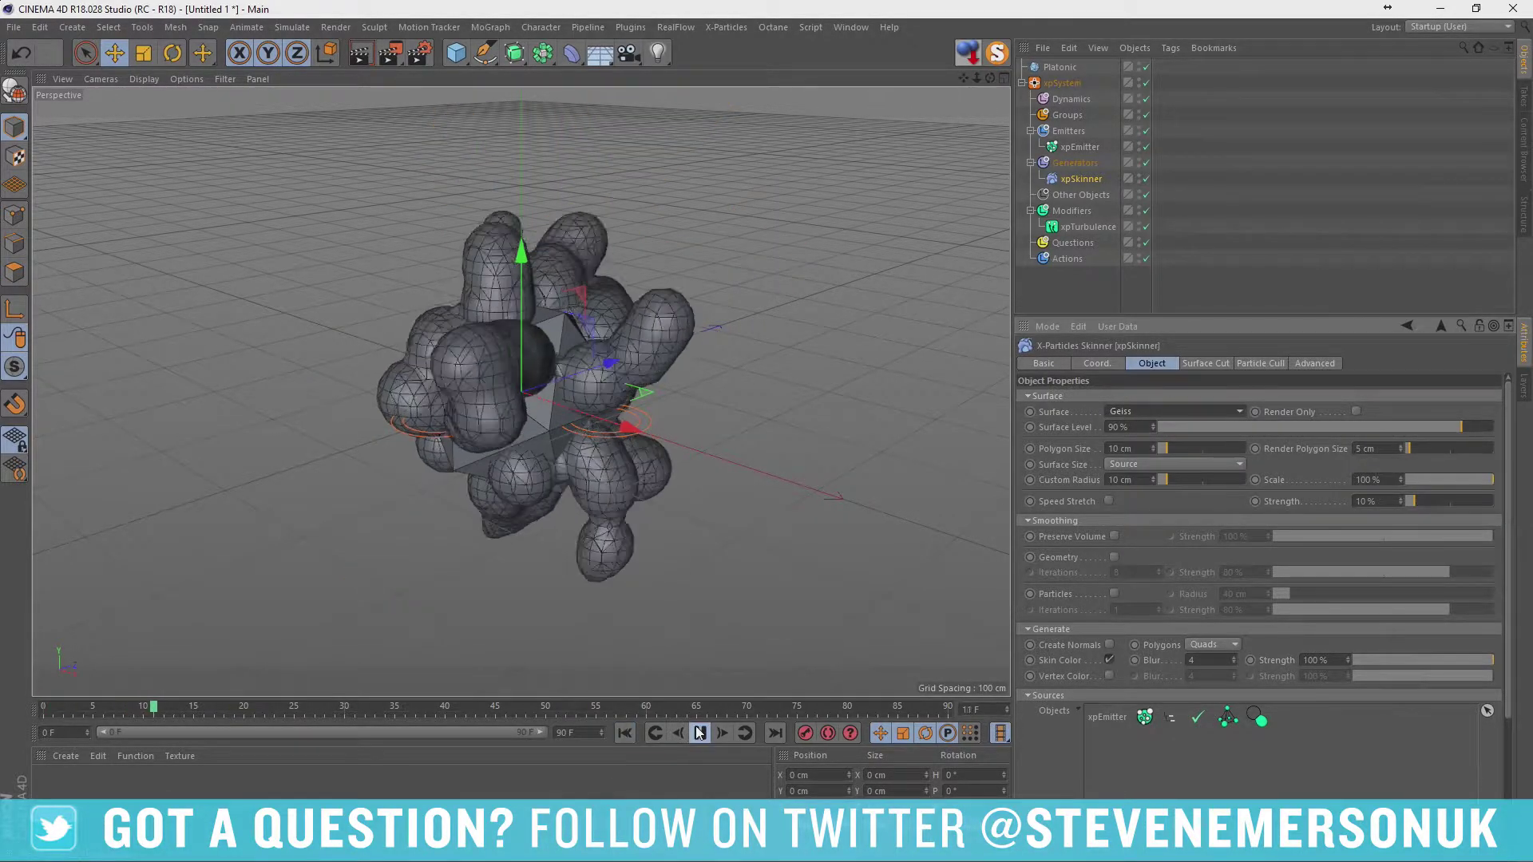
left_click(1216, 412)
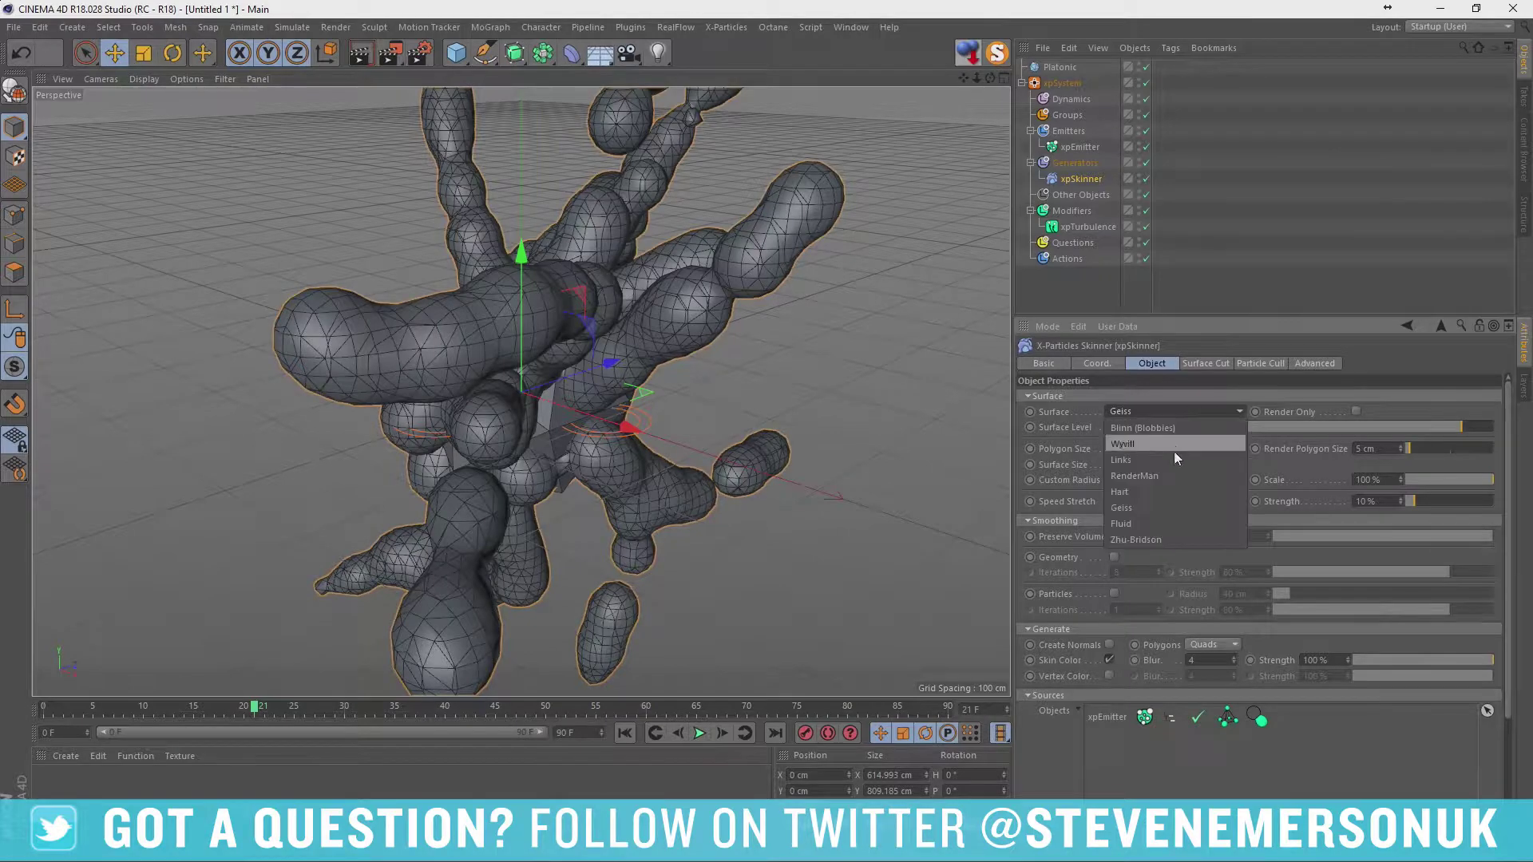
left_click(1150, 511)
left_click(626, 735)
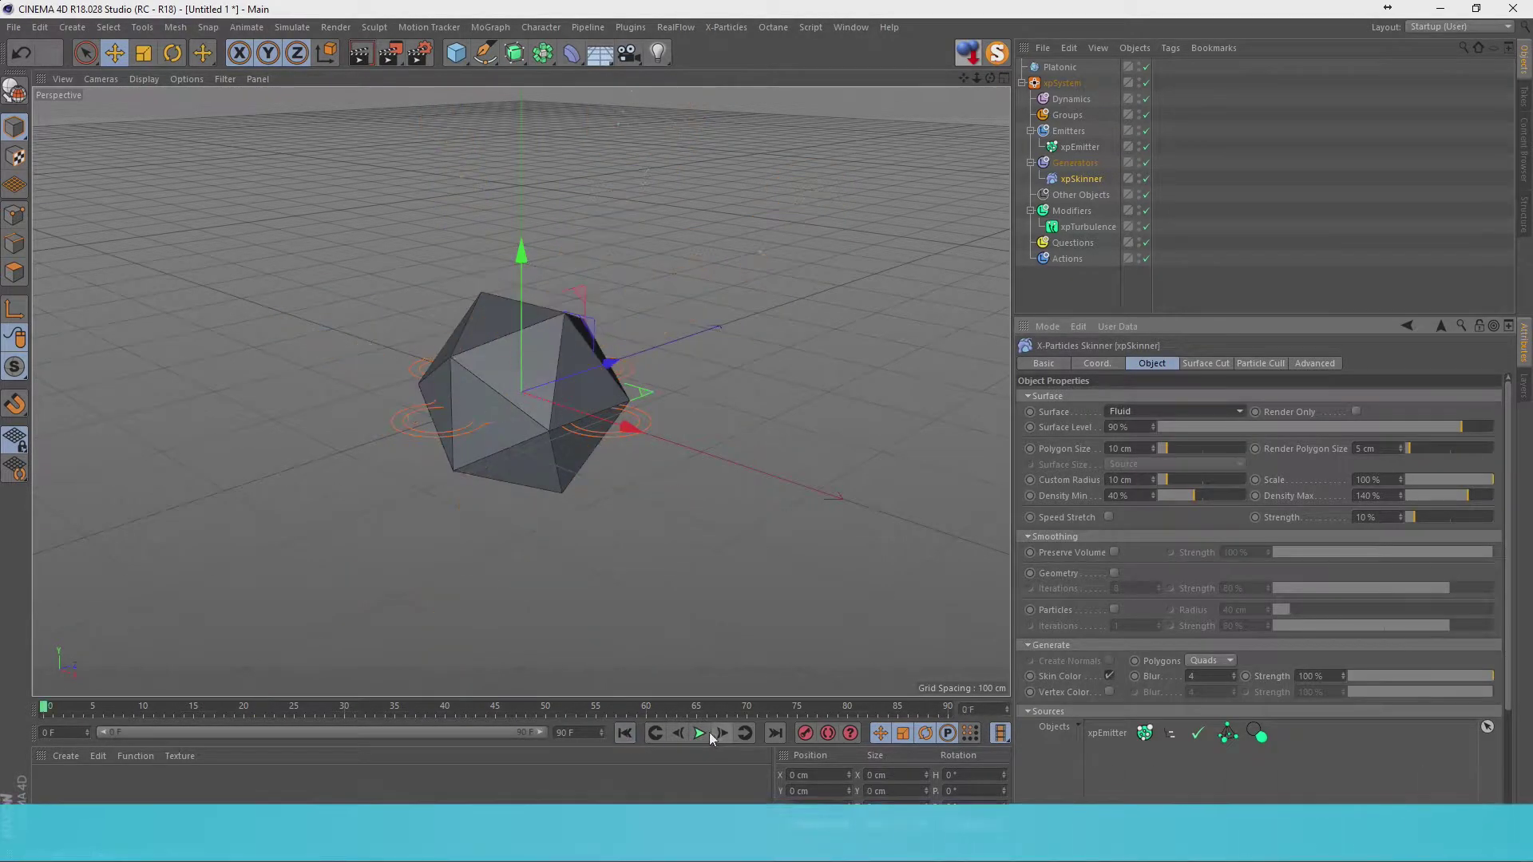
left_click(1158, 414)
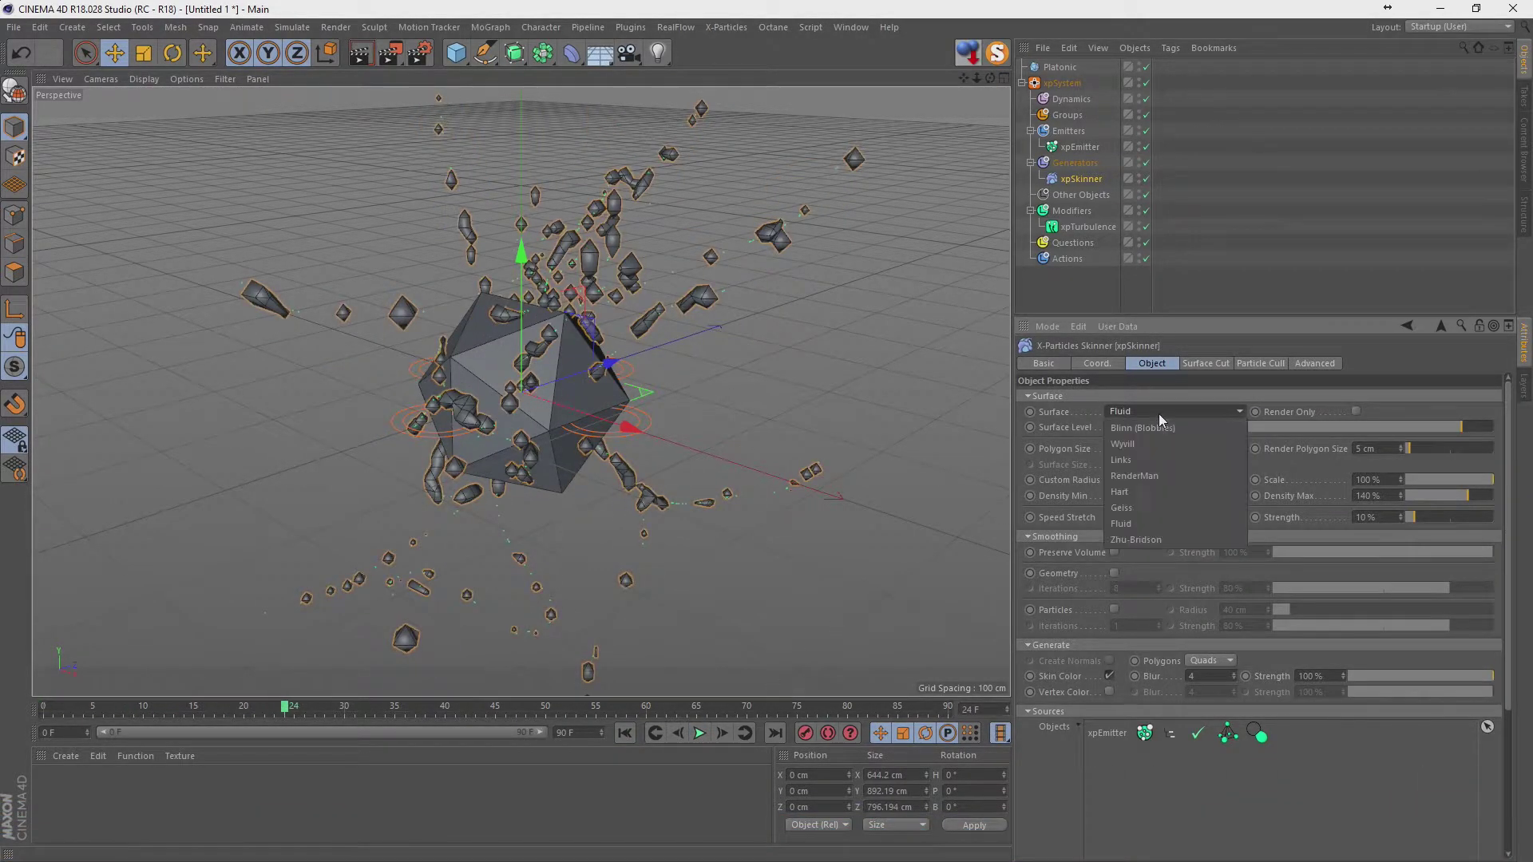
left_click(1160, 457)
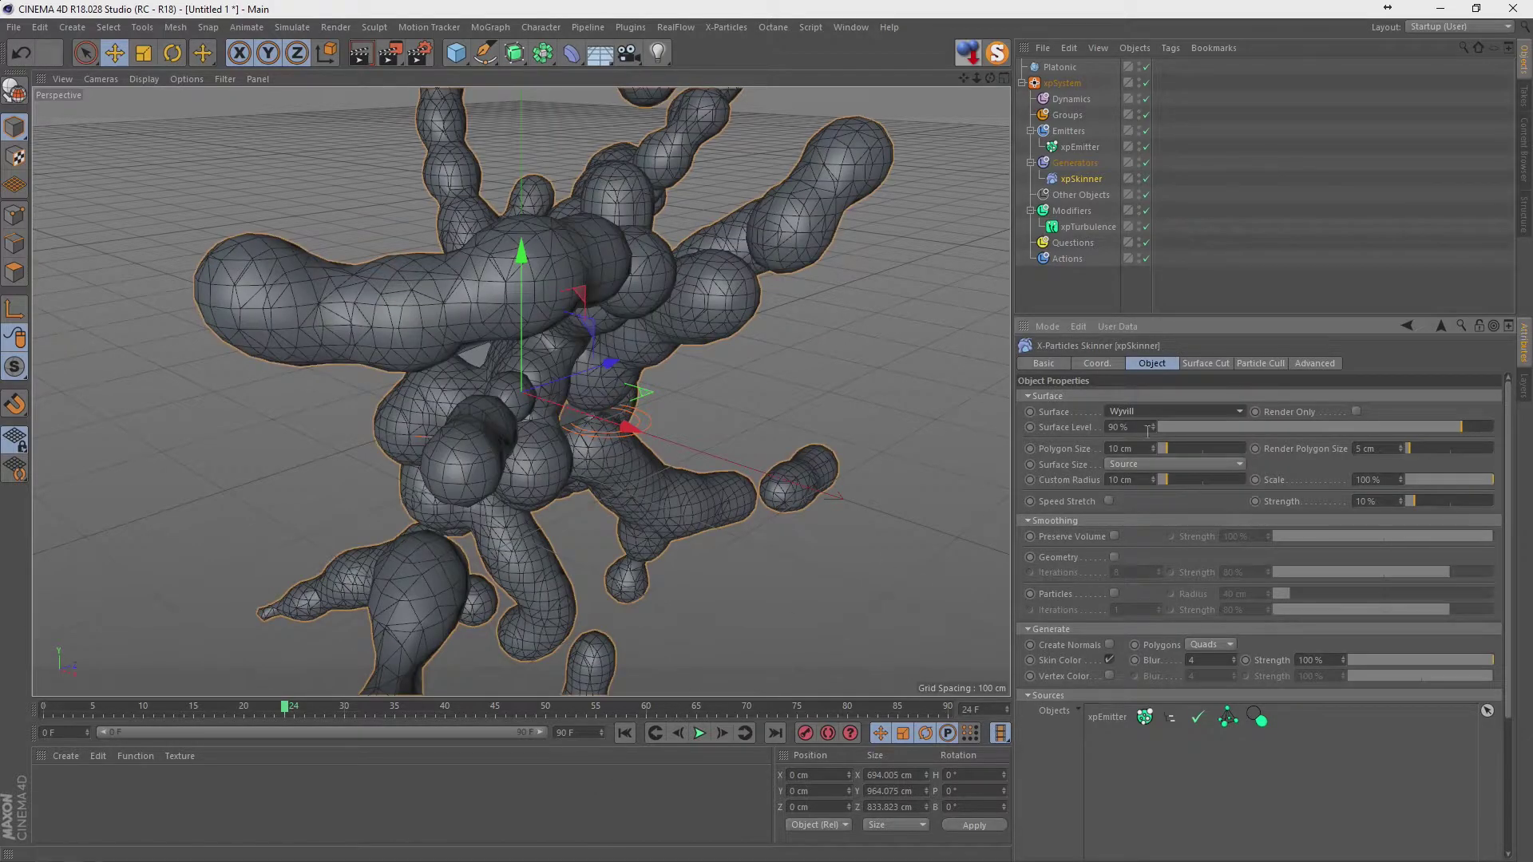
left_click(1164, 413)
left_click(1142, 458)
left_click(1152, 411)
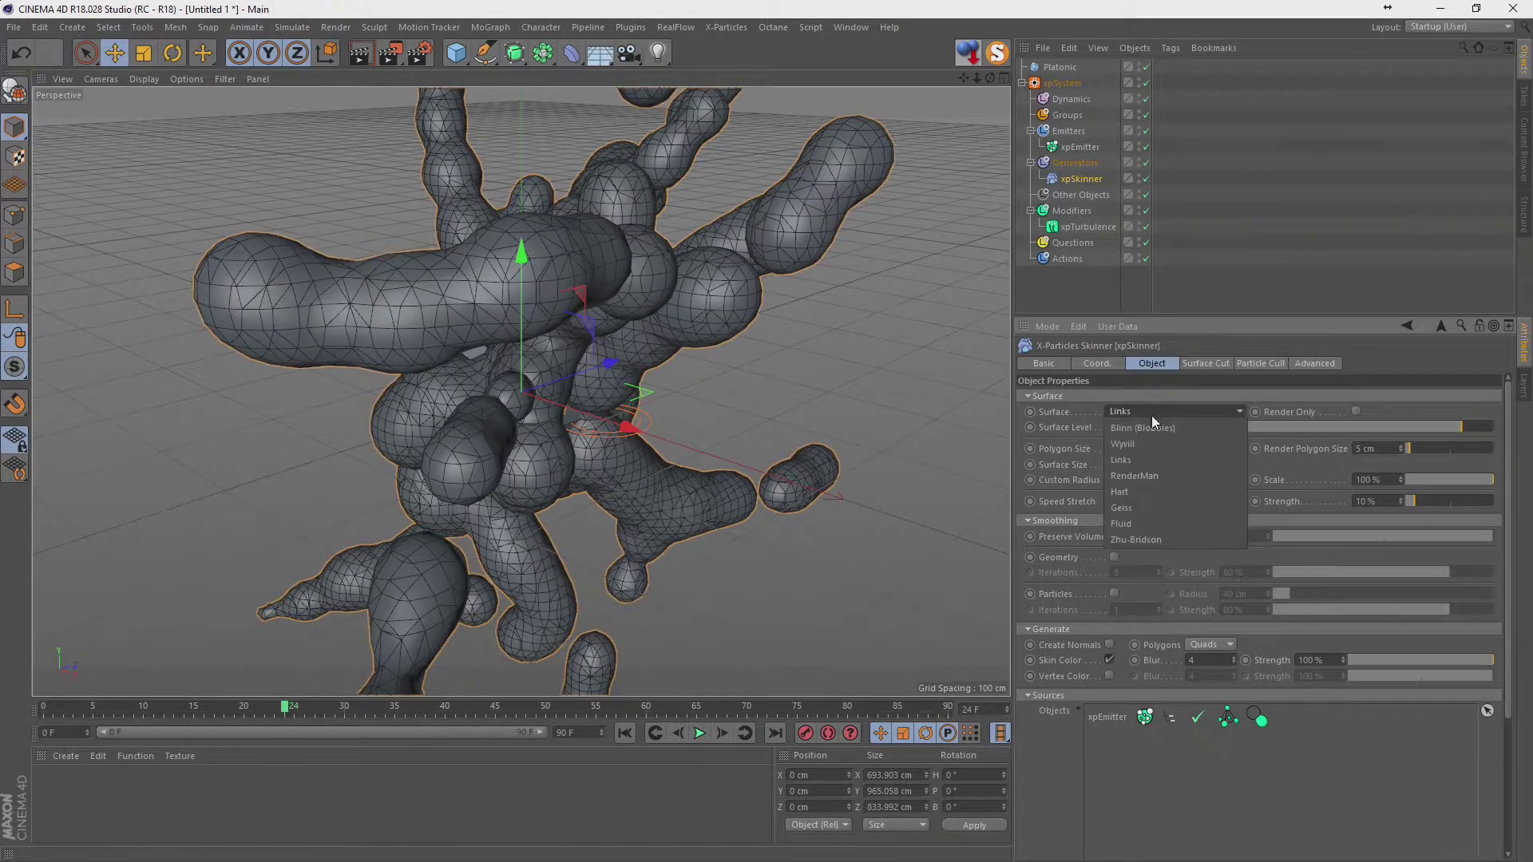
left_click(1142, 462)
left_click(1151, 413)
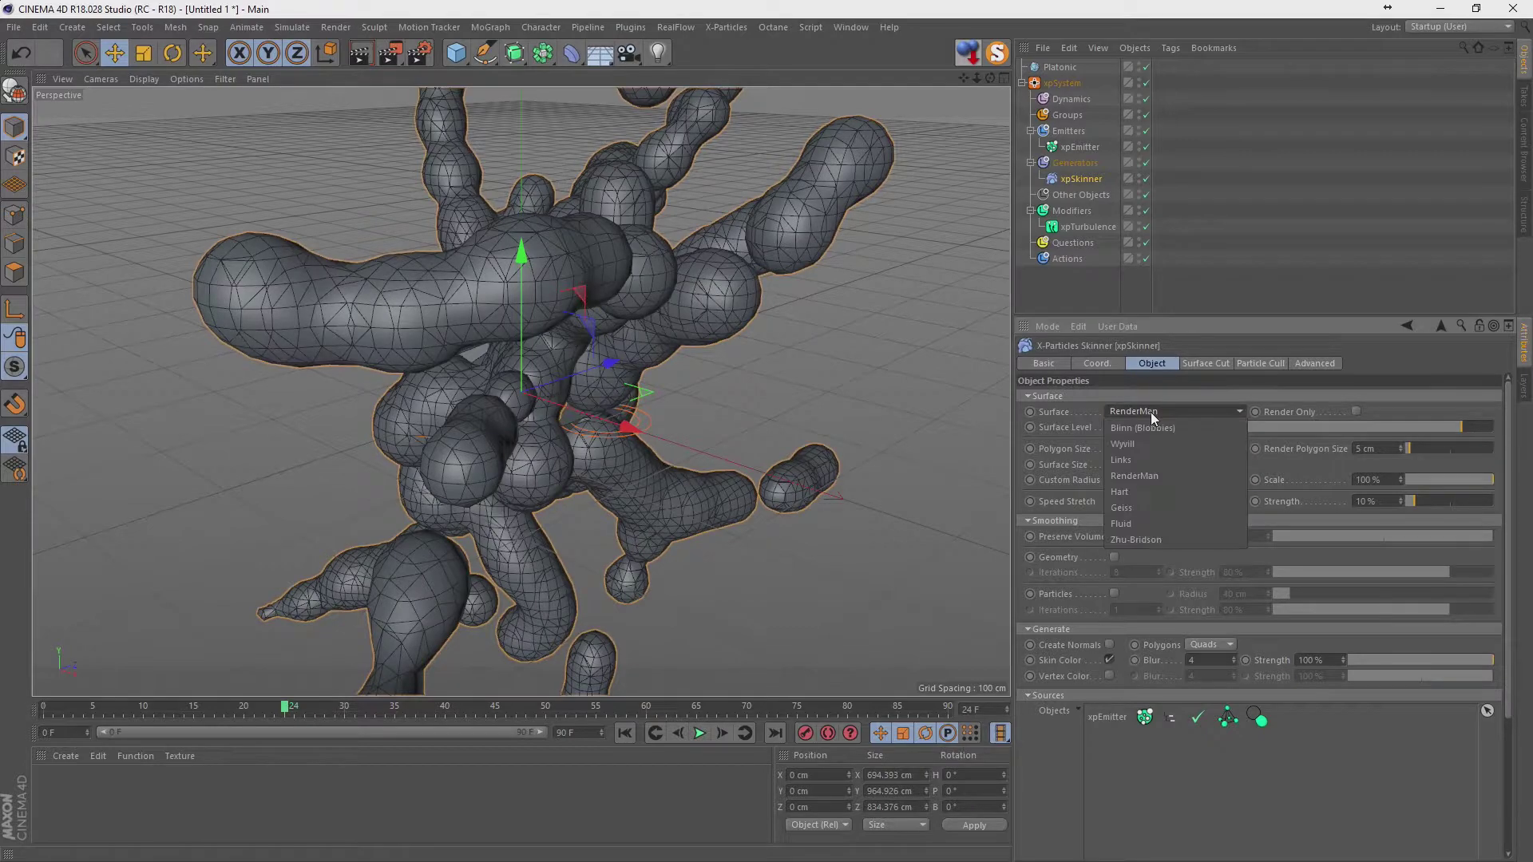
left_click(1161, 491)
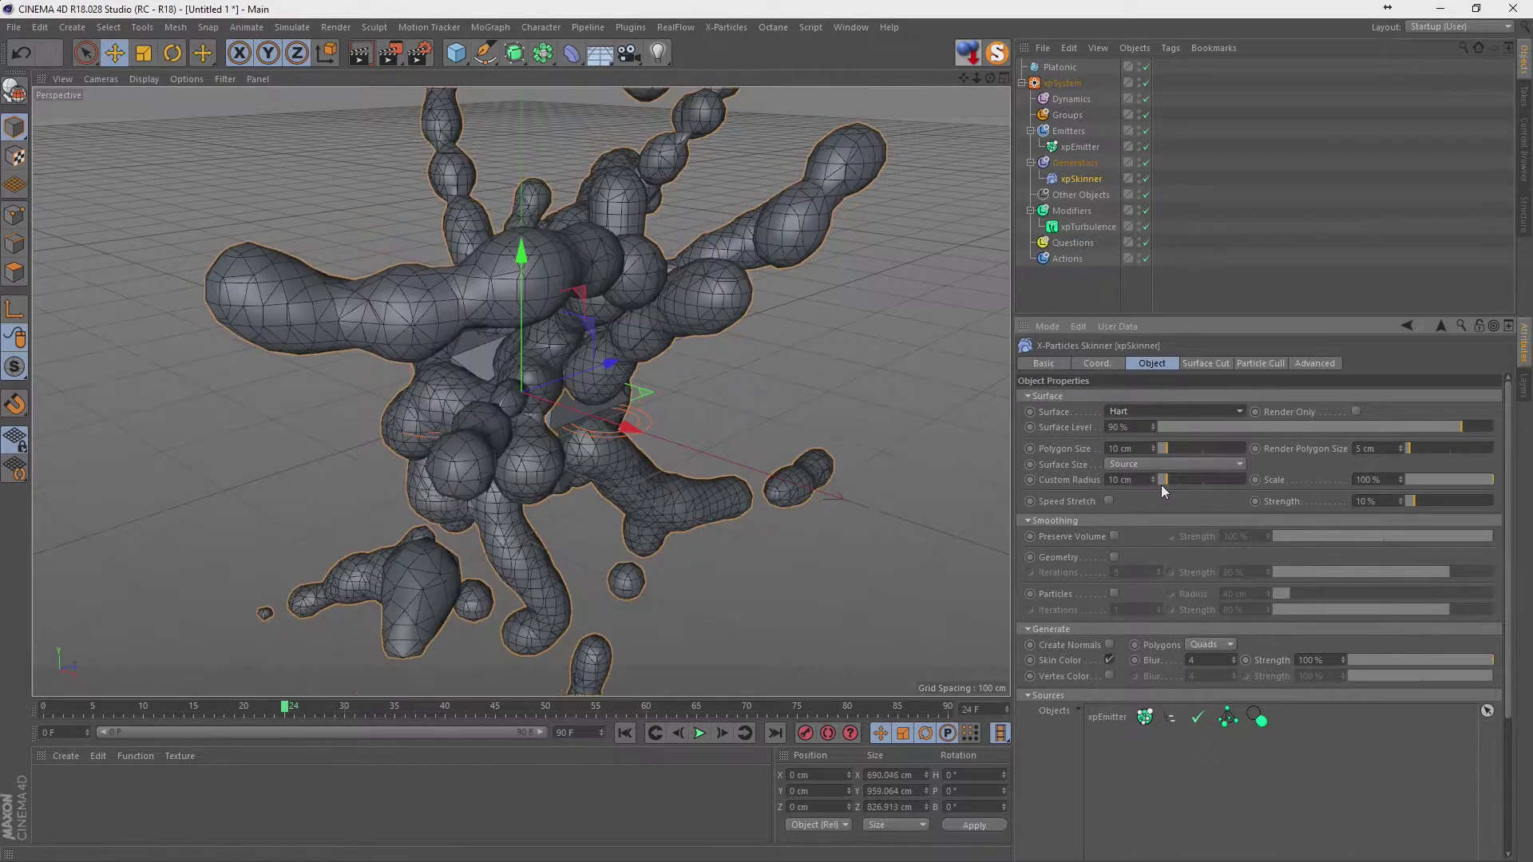
Compare Geiss, Fluid, Zhu-Bridson and Wyvill surfaces, ending on Links.
left_click(1161, 408)
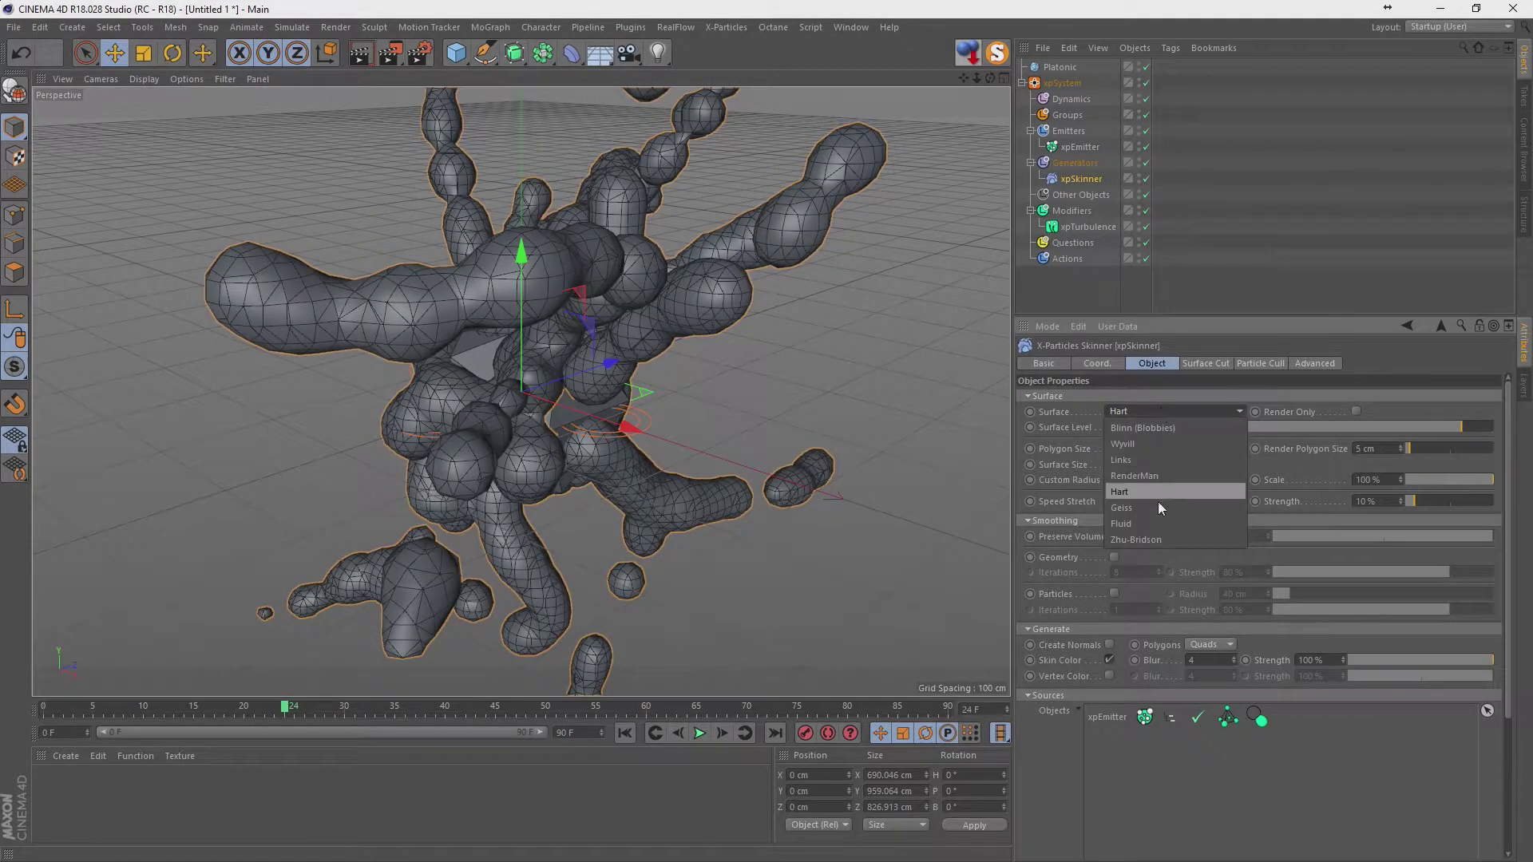
left_click(1158, 501)
left_click(1151, 409)
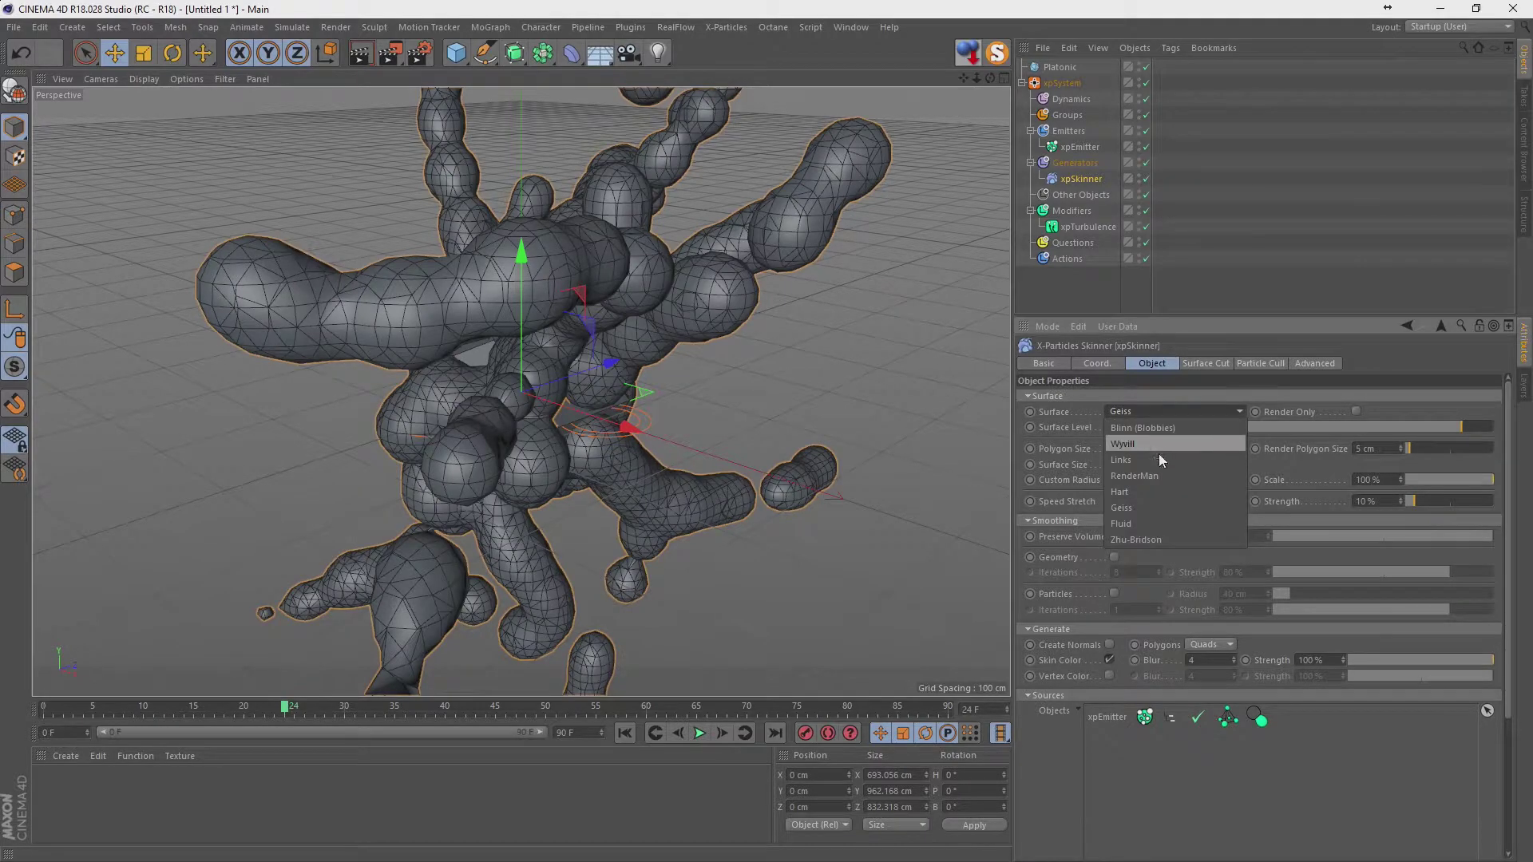
left_click(1149, 522)
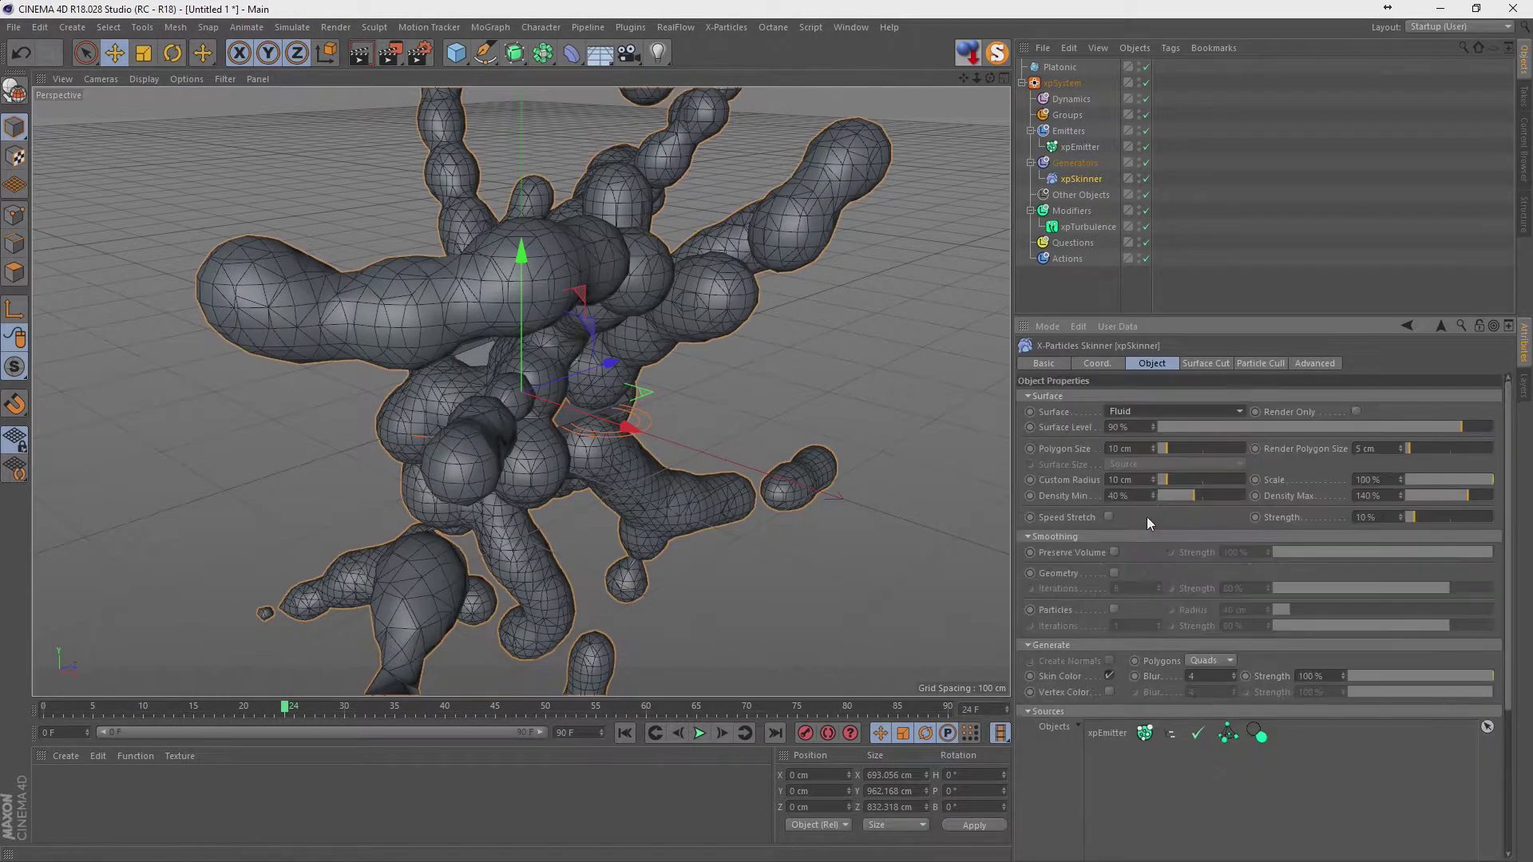
left_click(1134, 407)
left_click(1143, 539)
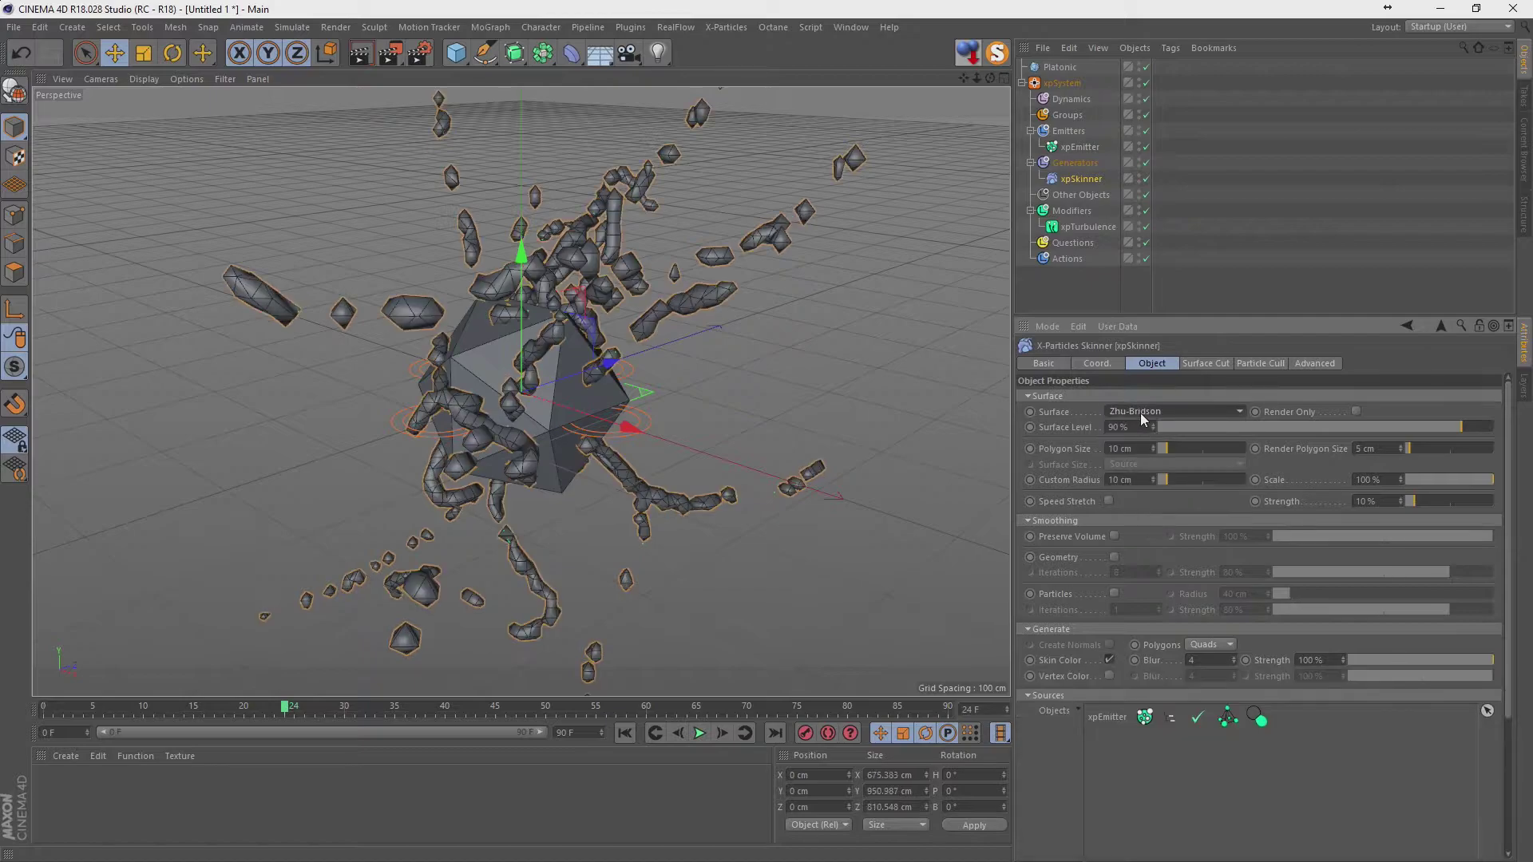
left_click(1140, 412)
left_click(1145, 461)
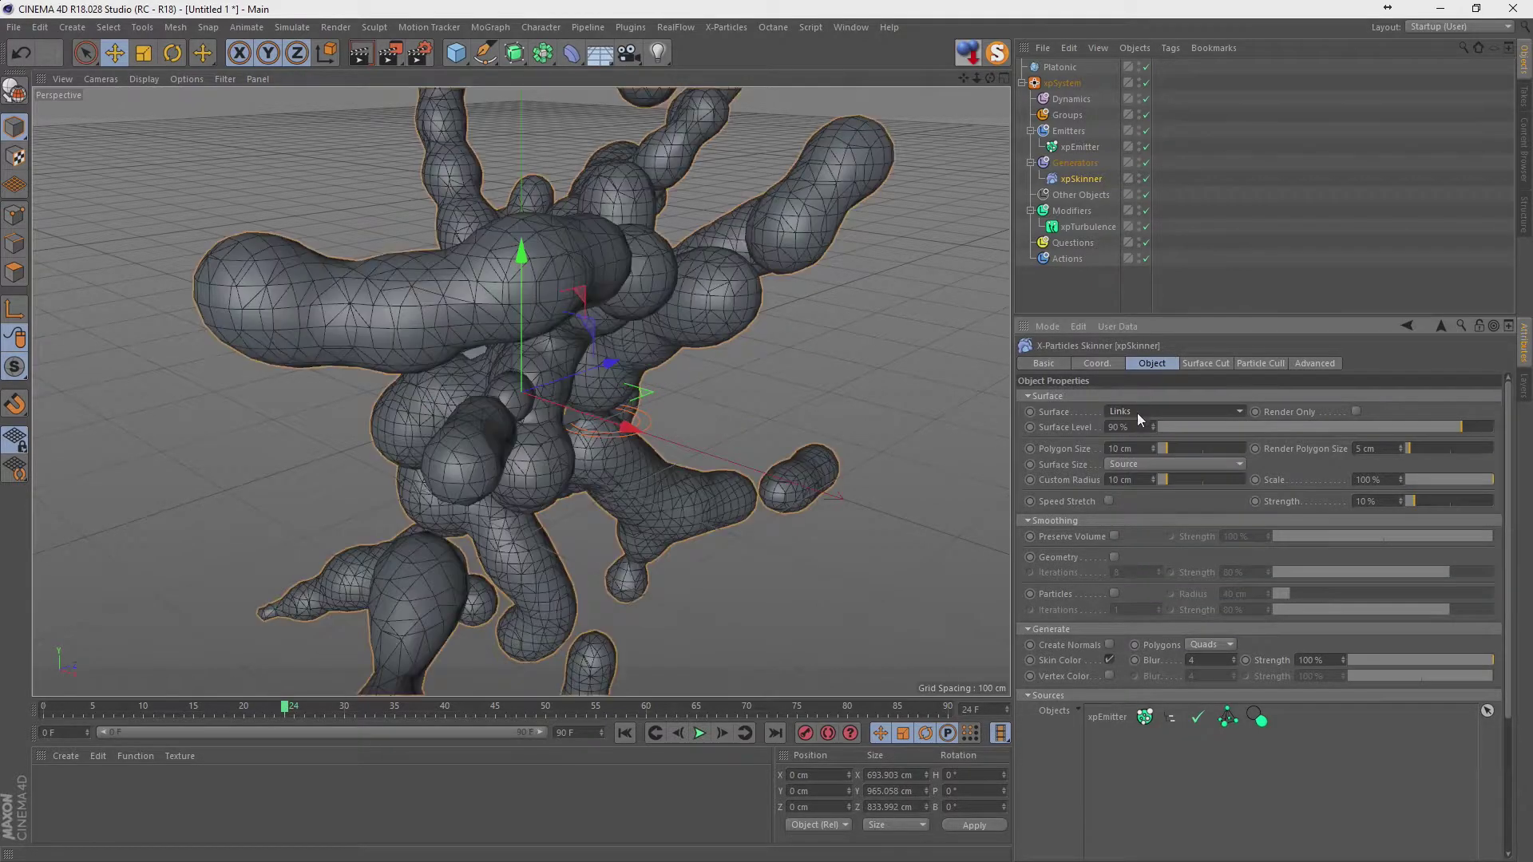
left_click(1136, 416)
left_click(1138, 444)
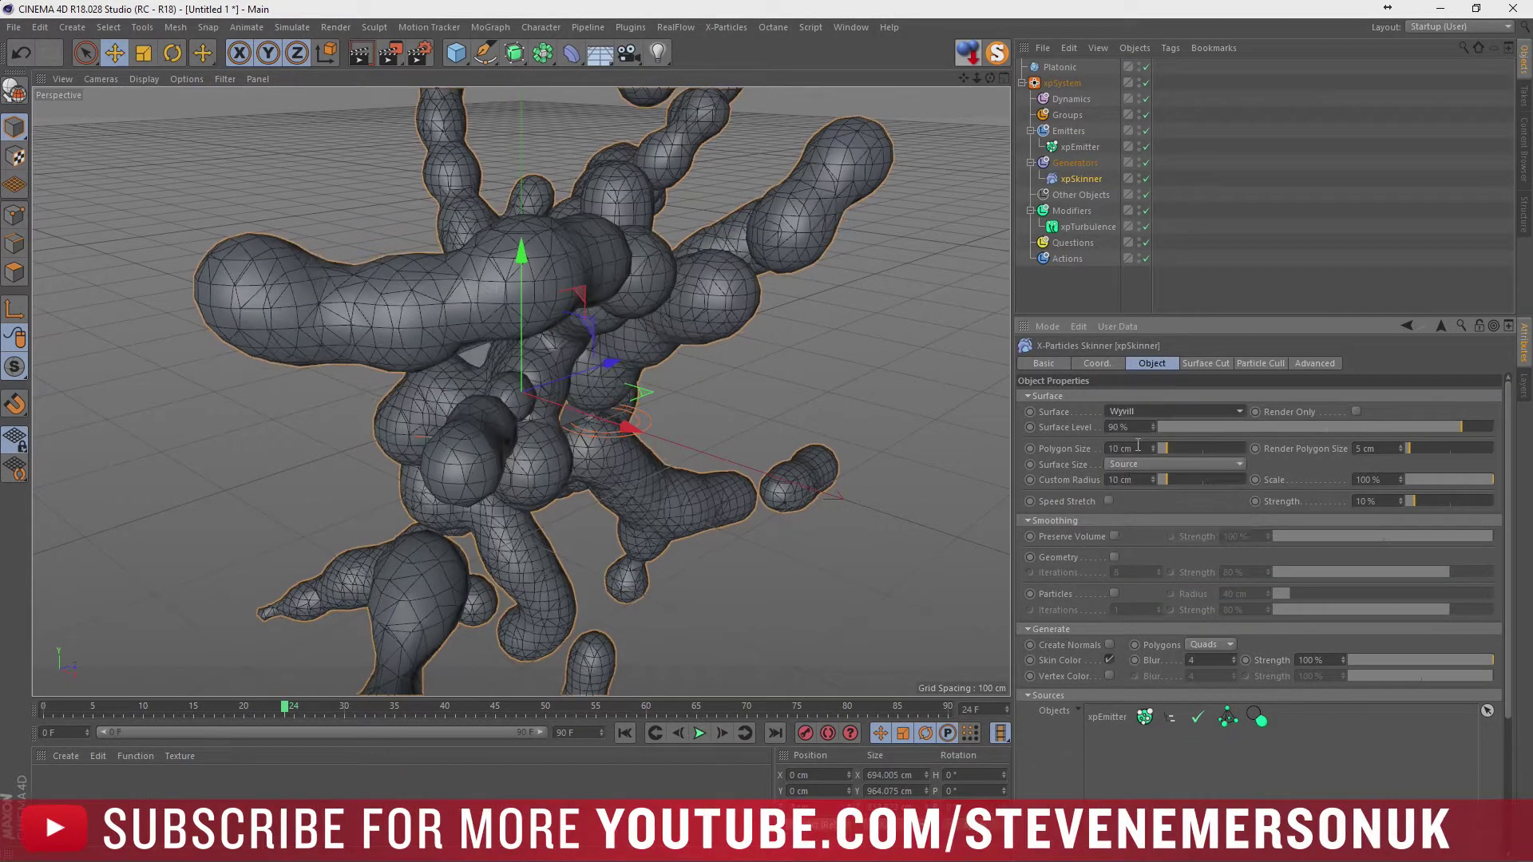
left_click(1134, 409)
left_click(1139, 461)
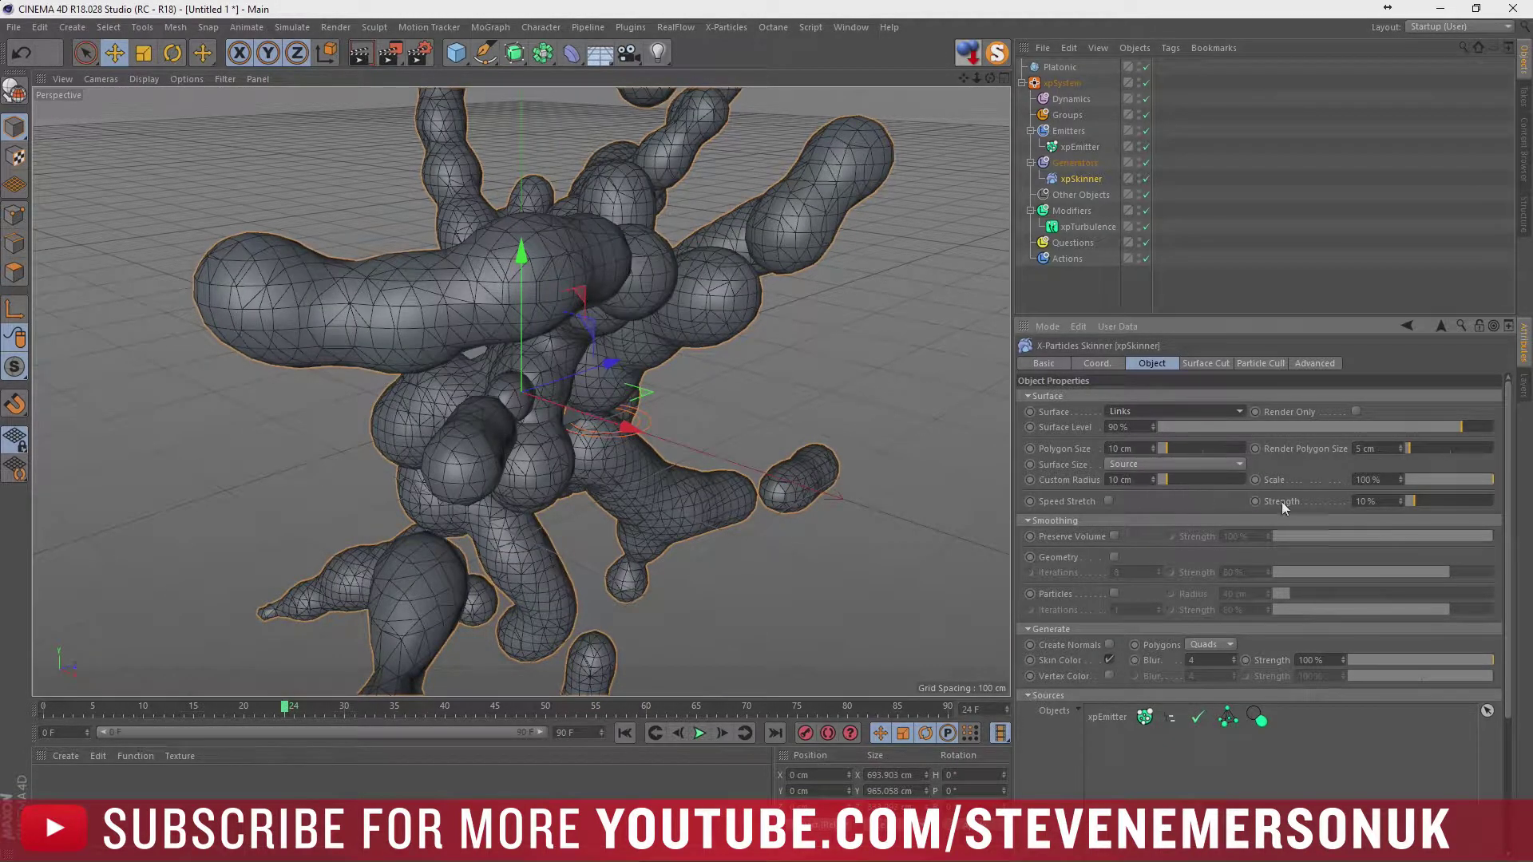
Set the skinner's Speed Stretch strength to 37% and replay, zooming in on the blob.
left_click_drag(1410, 500, 1439, 496)
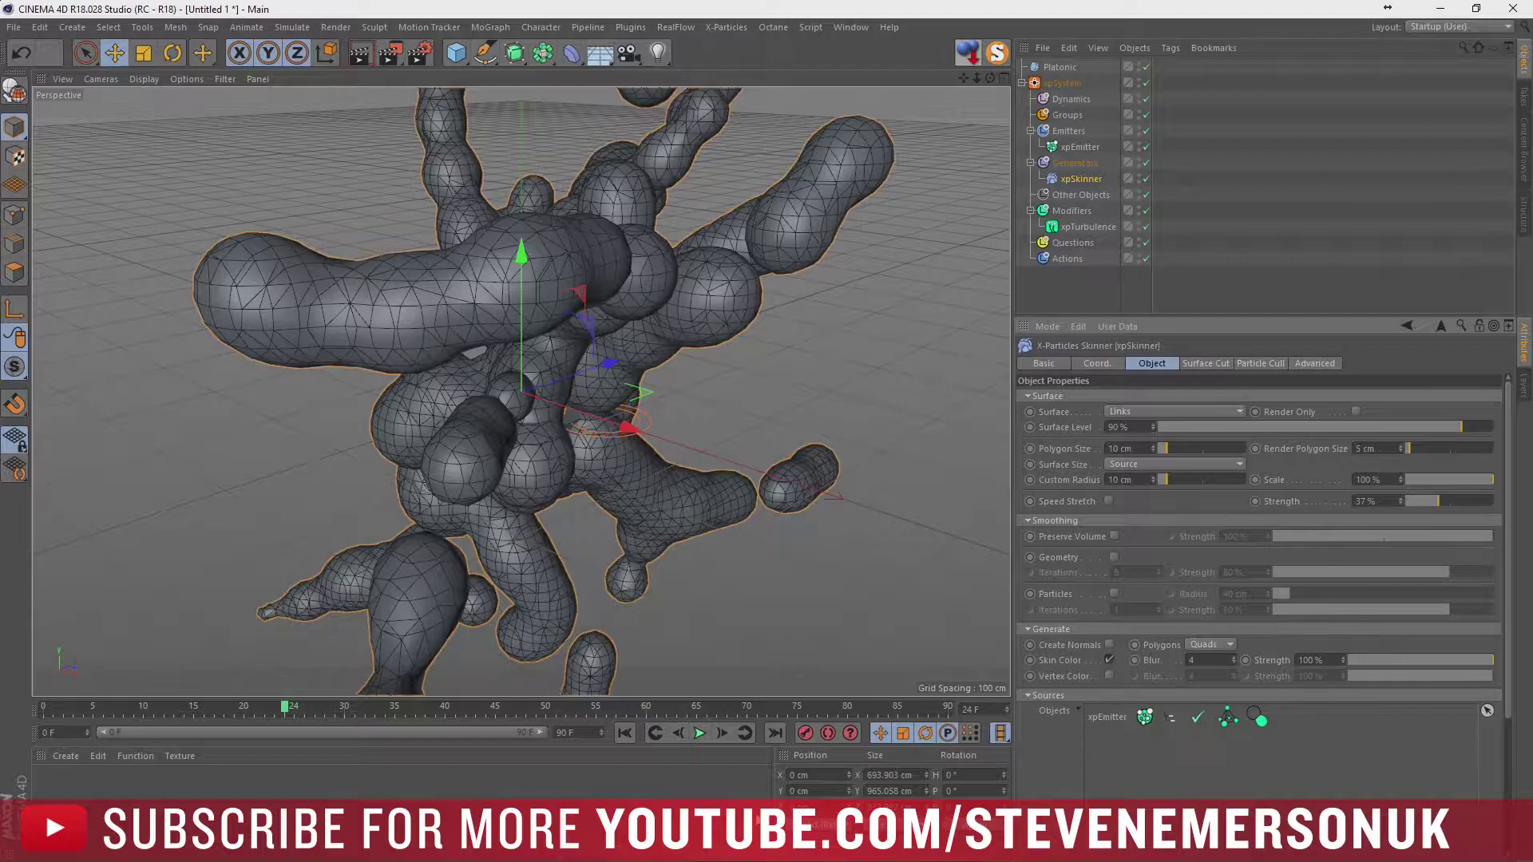
left_click(624, 733)
left_click(698, 733)
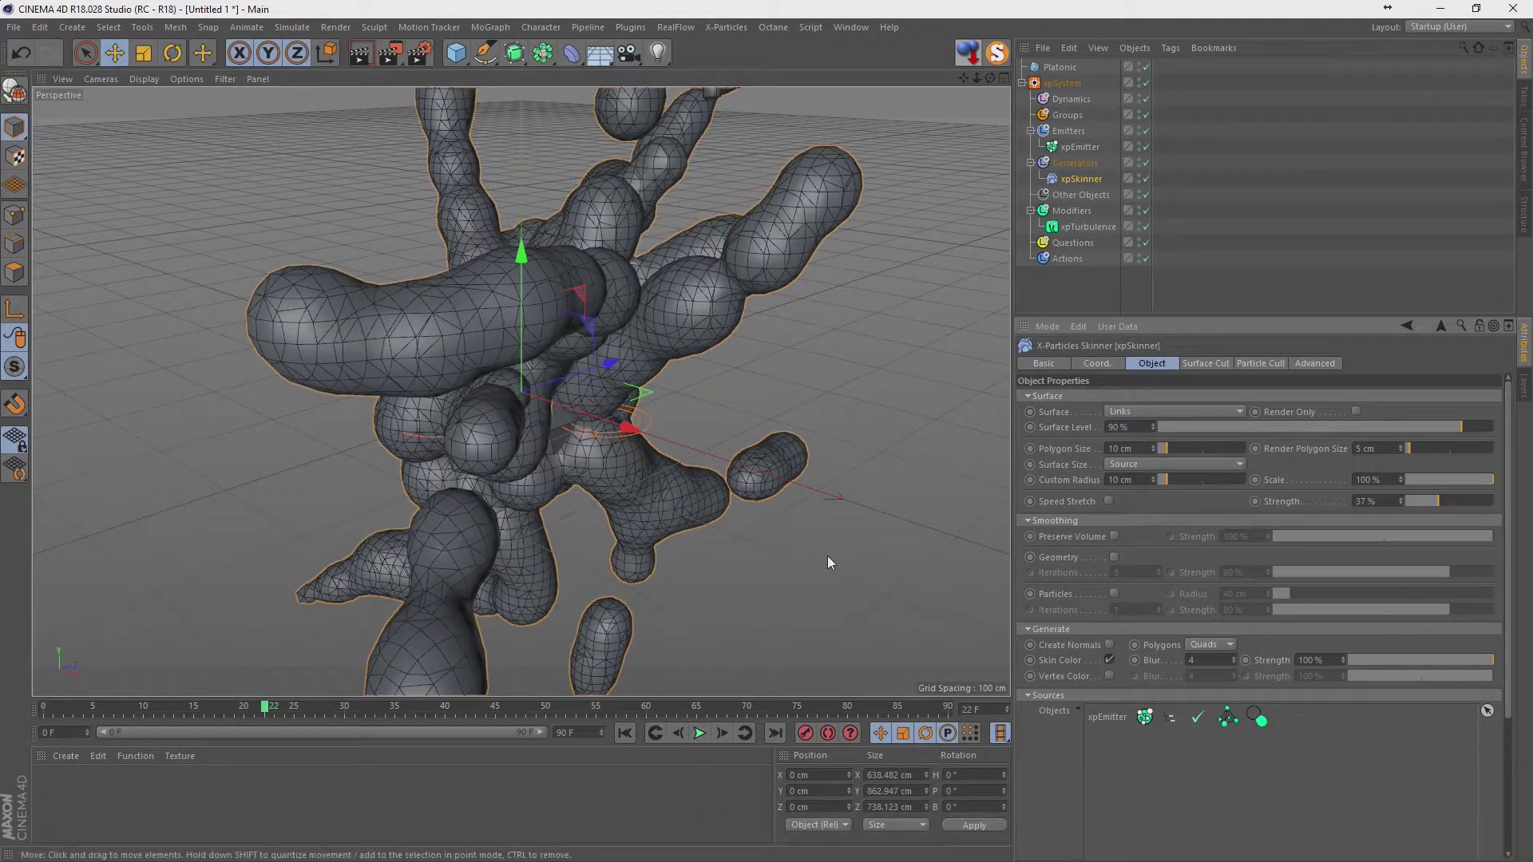
mouse_move(500, 357)
left_mouse_down("alt")
mouse_move(429, 318)
mouse_move(375, 381)
mouse_move(773, 339)
mouse_move(531, 338)
mouse_move(449, 304)
mouse_move(329, 321)
mouse_move(684, 348)
left_mouse_up("alt")
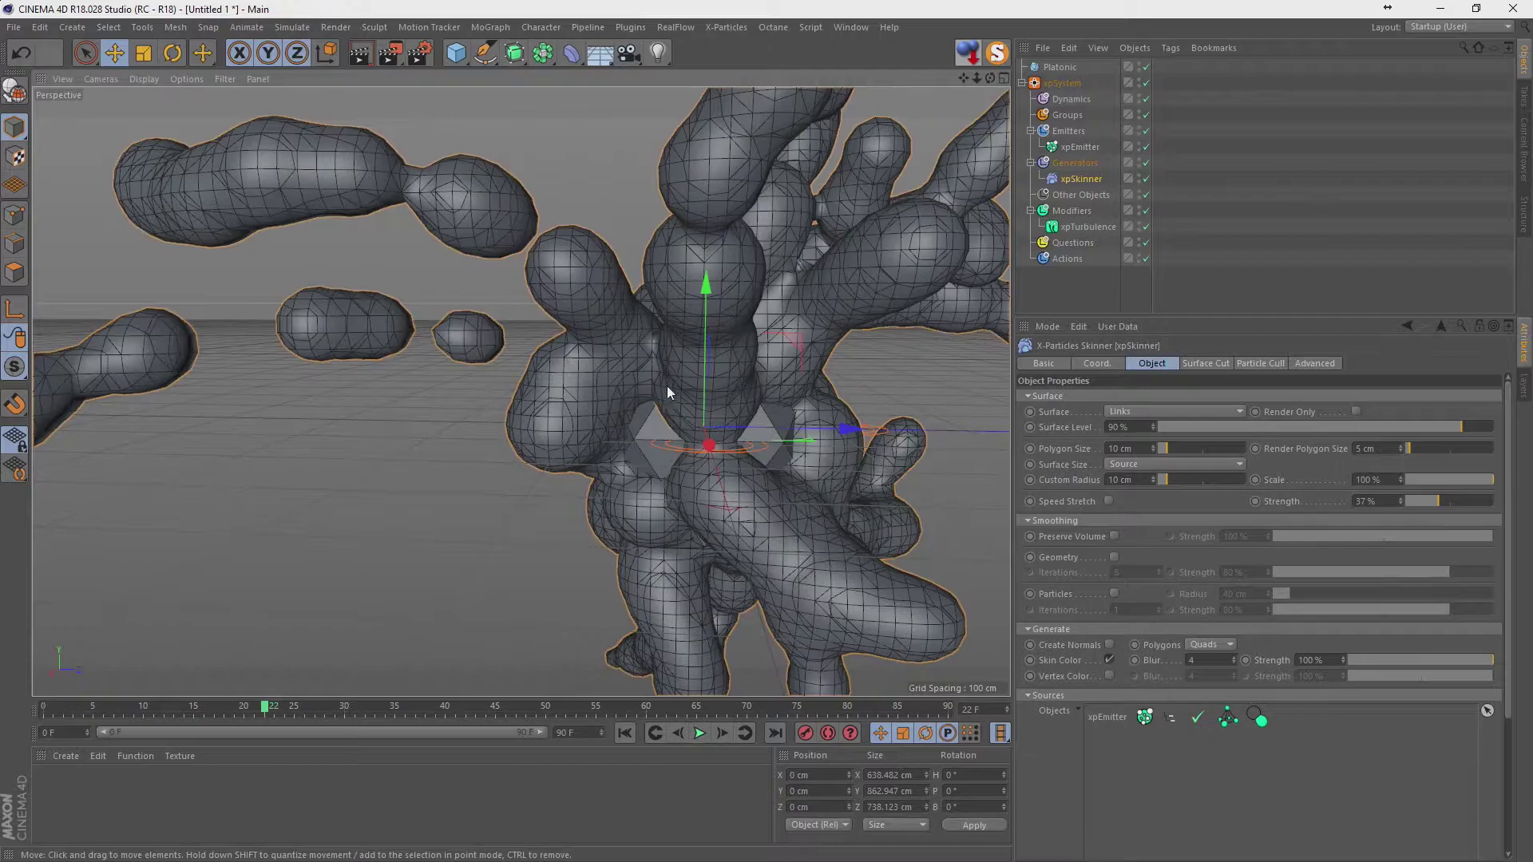
Orbit to view the blob from above, then toggle skinner Vertex Color on and off.
left_click(1082, 67)
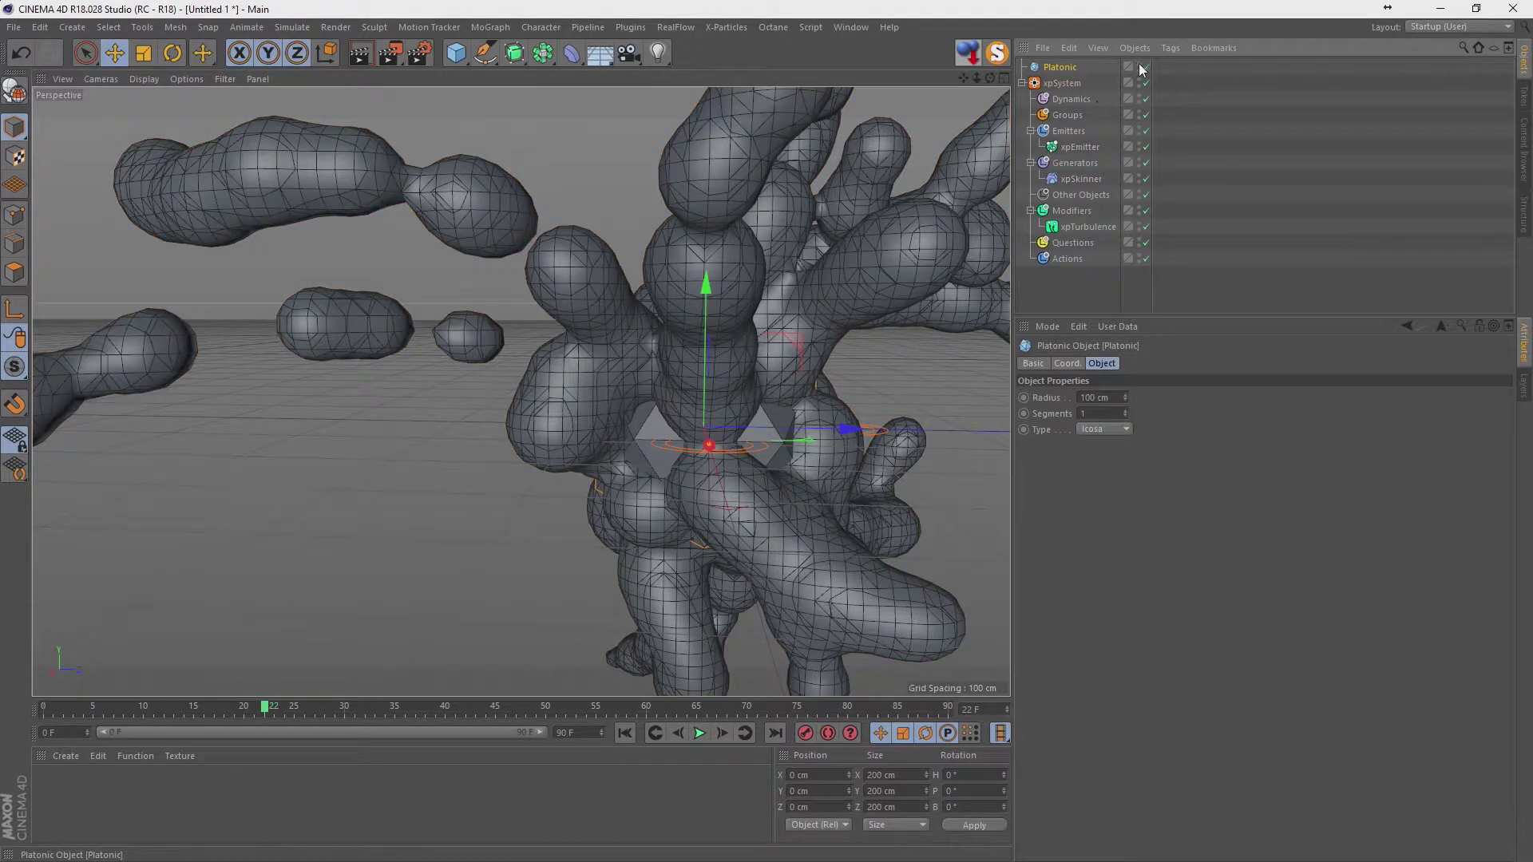
mouse_move(782, 343)
left_mouse_down("alt")
mouse_move(751, 334)
mouse_move(846, 303)
mouse_move(760, 359)
mouse_move(728, 424)
left_mouse_up("alt")
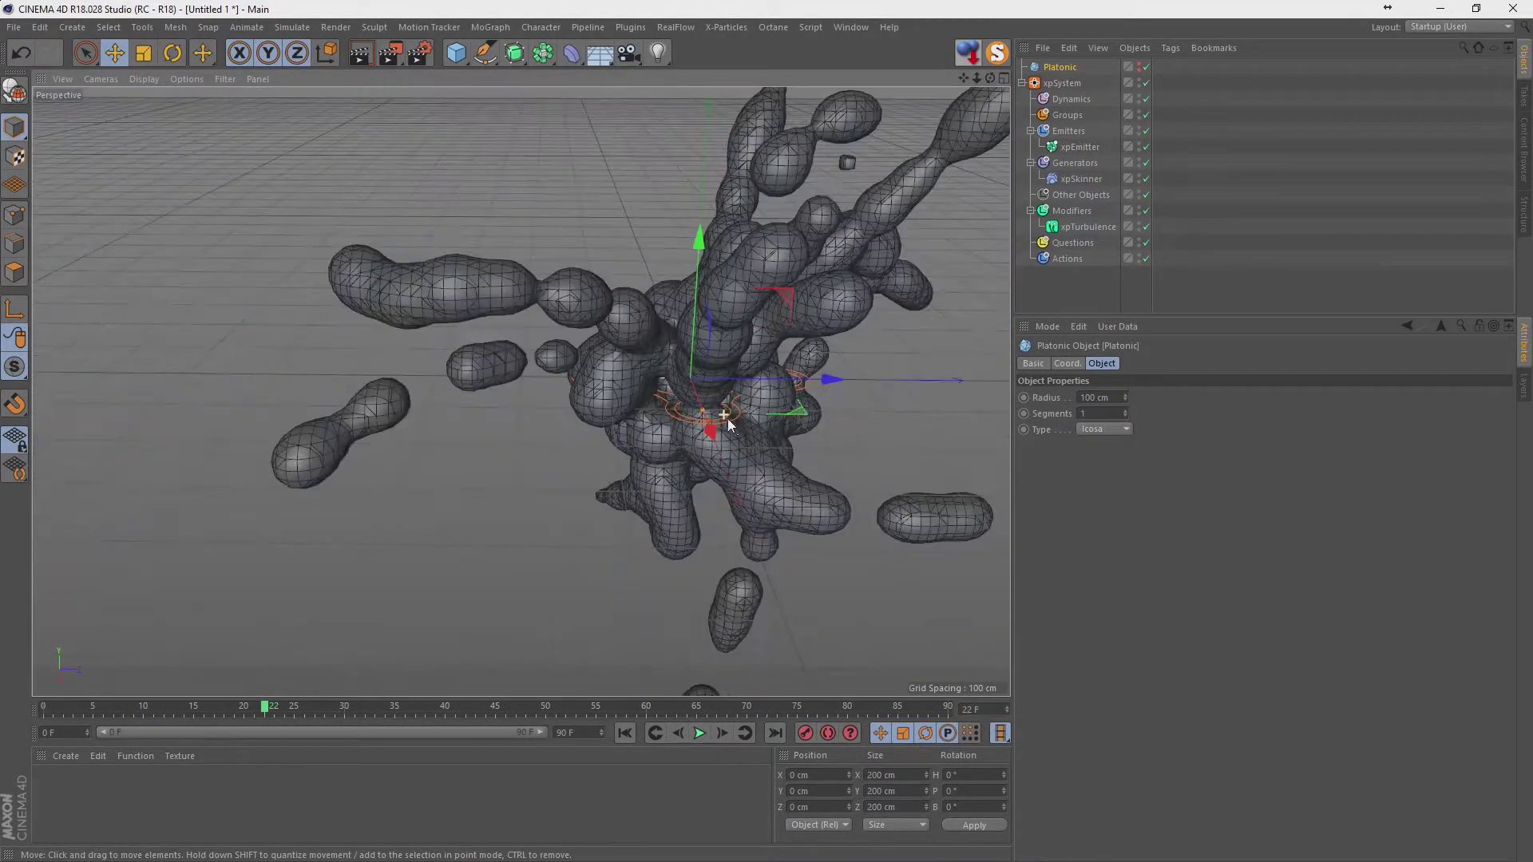
left_click(1085, 177)
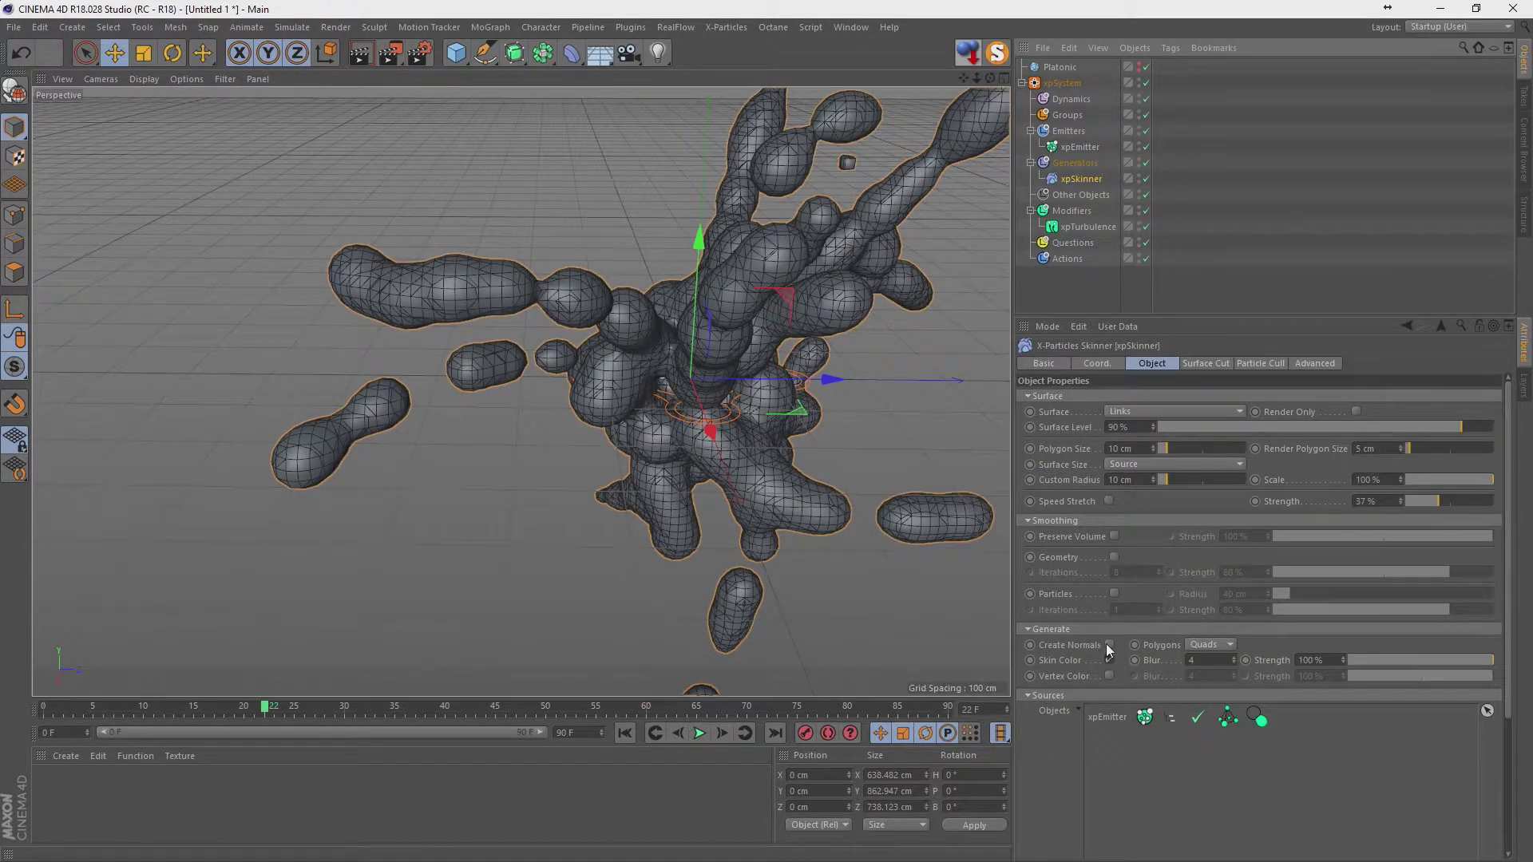
left_click(1110, 676)
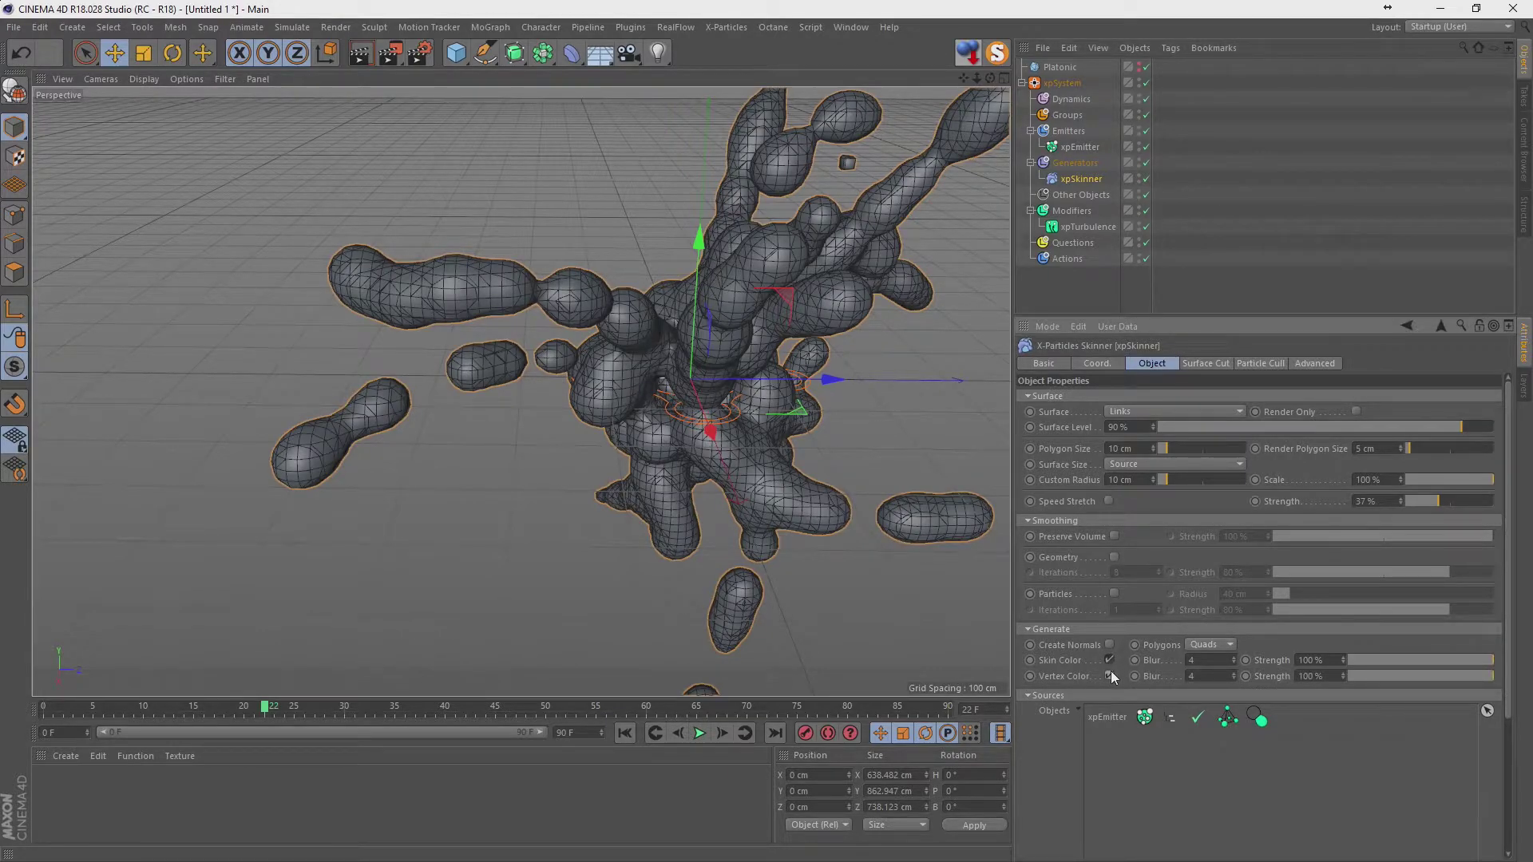
left_click(1111, 675)
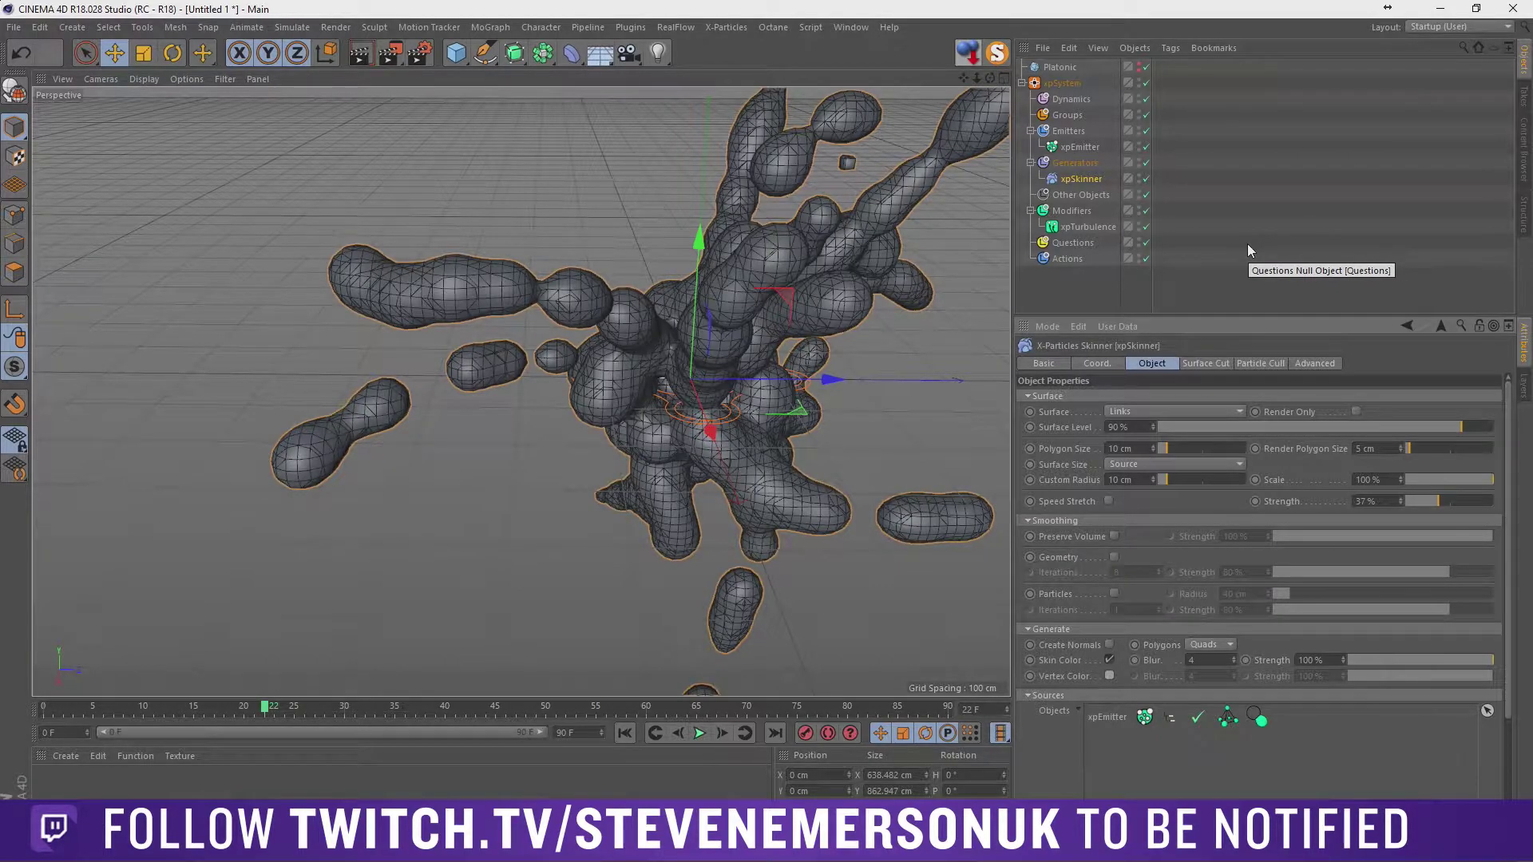
Set the xpTurbulence Noise Type to Curl and preview the simulation.
left_click(1098, 227)
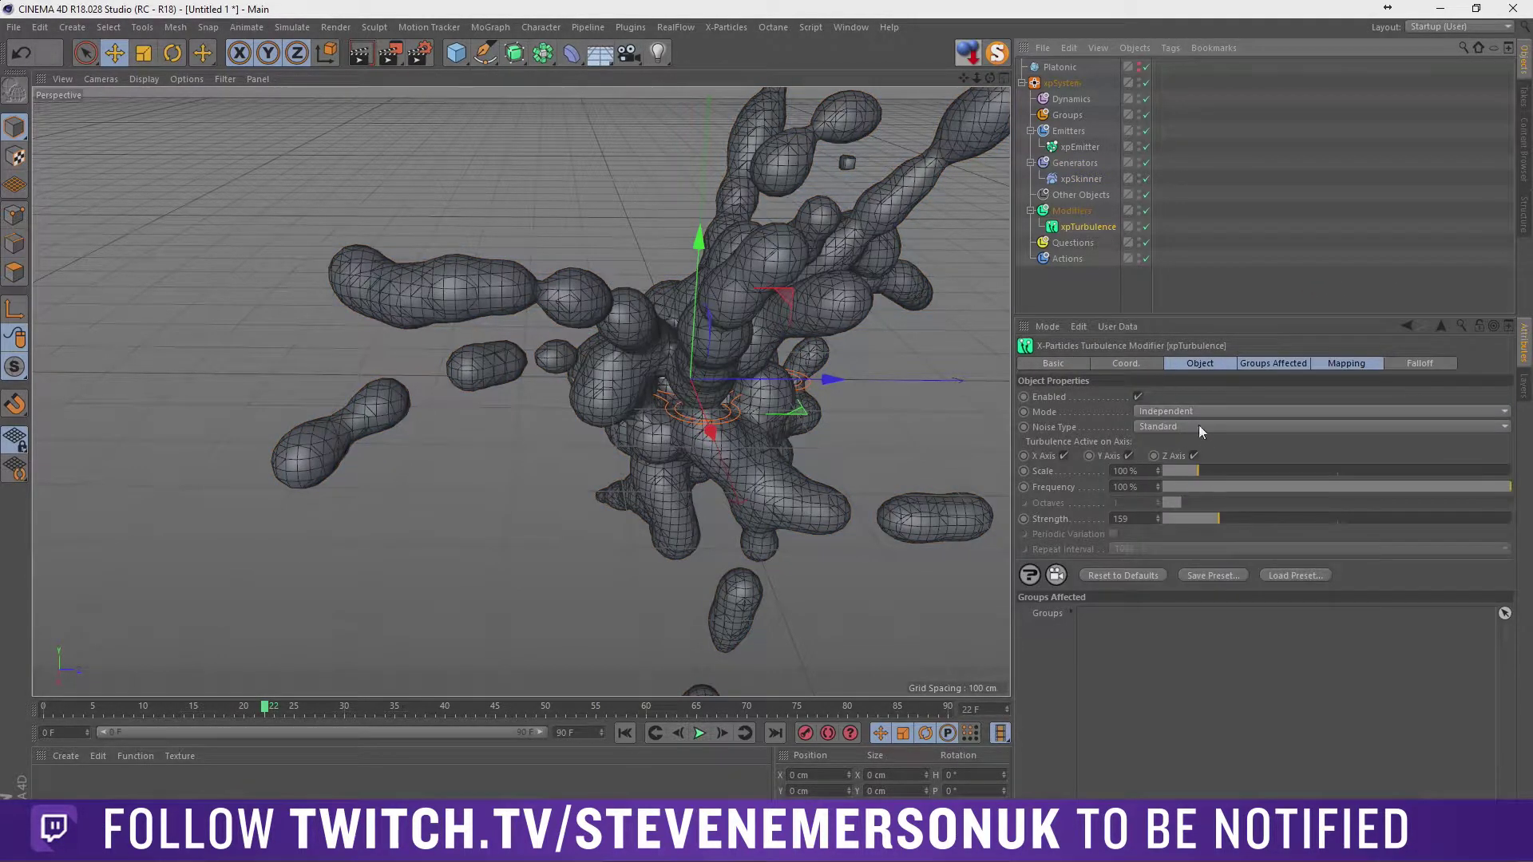
left_click(1196, 426)
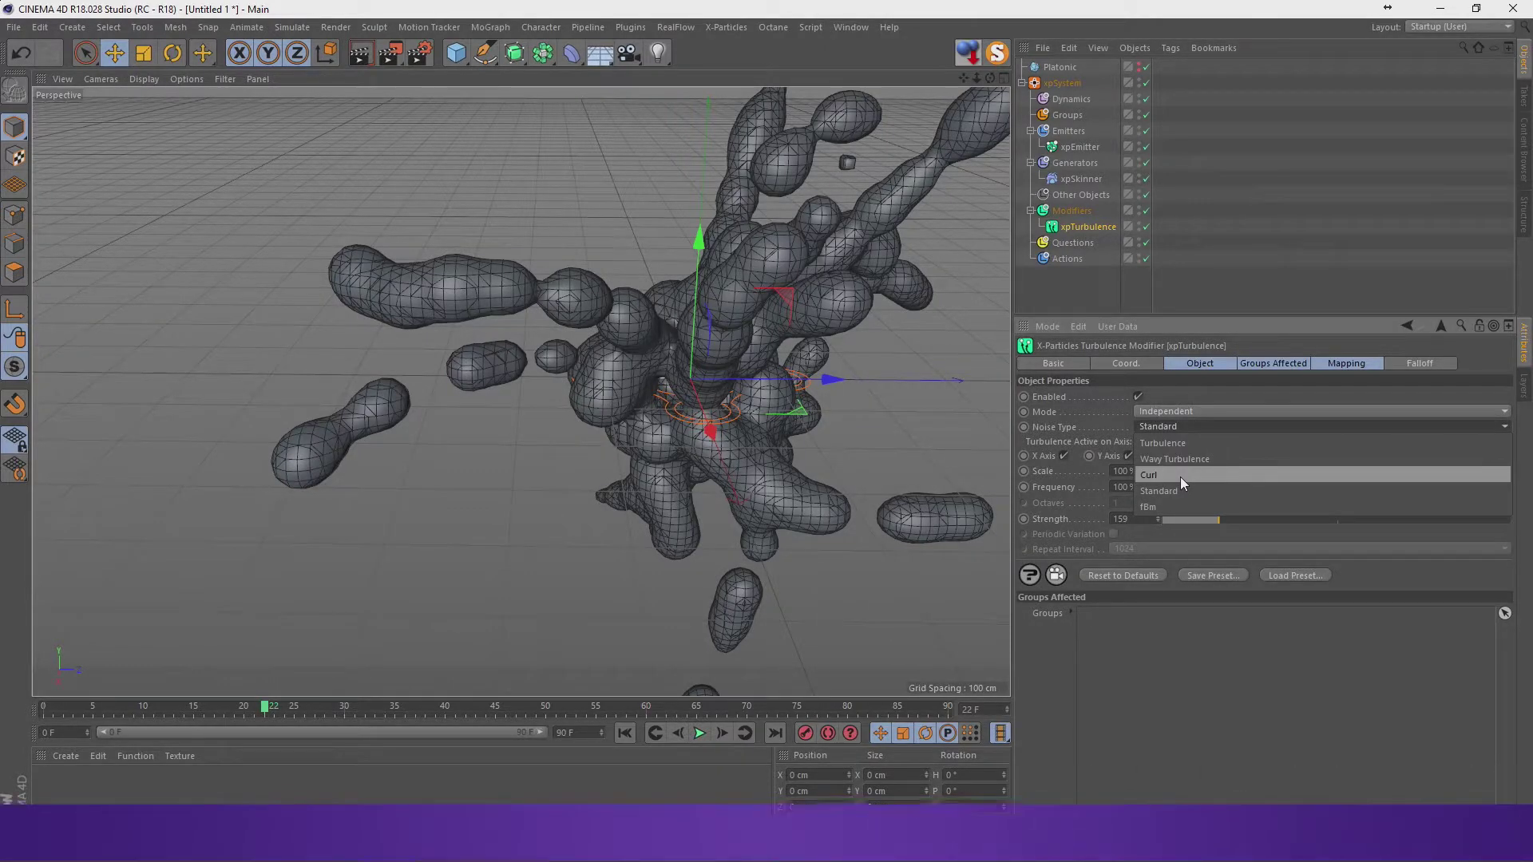
left_click(1180, 477)
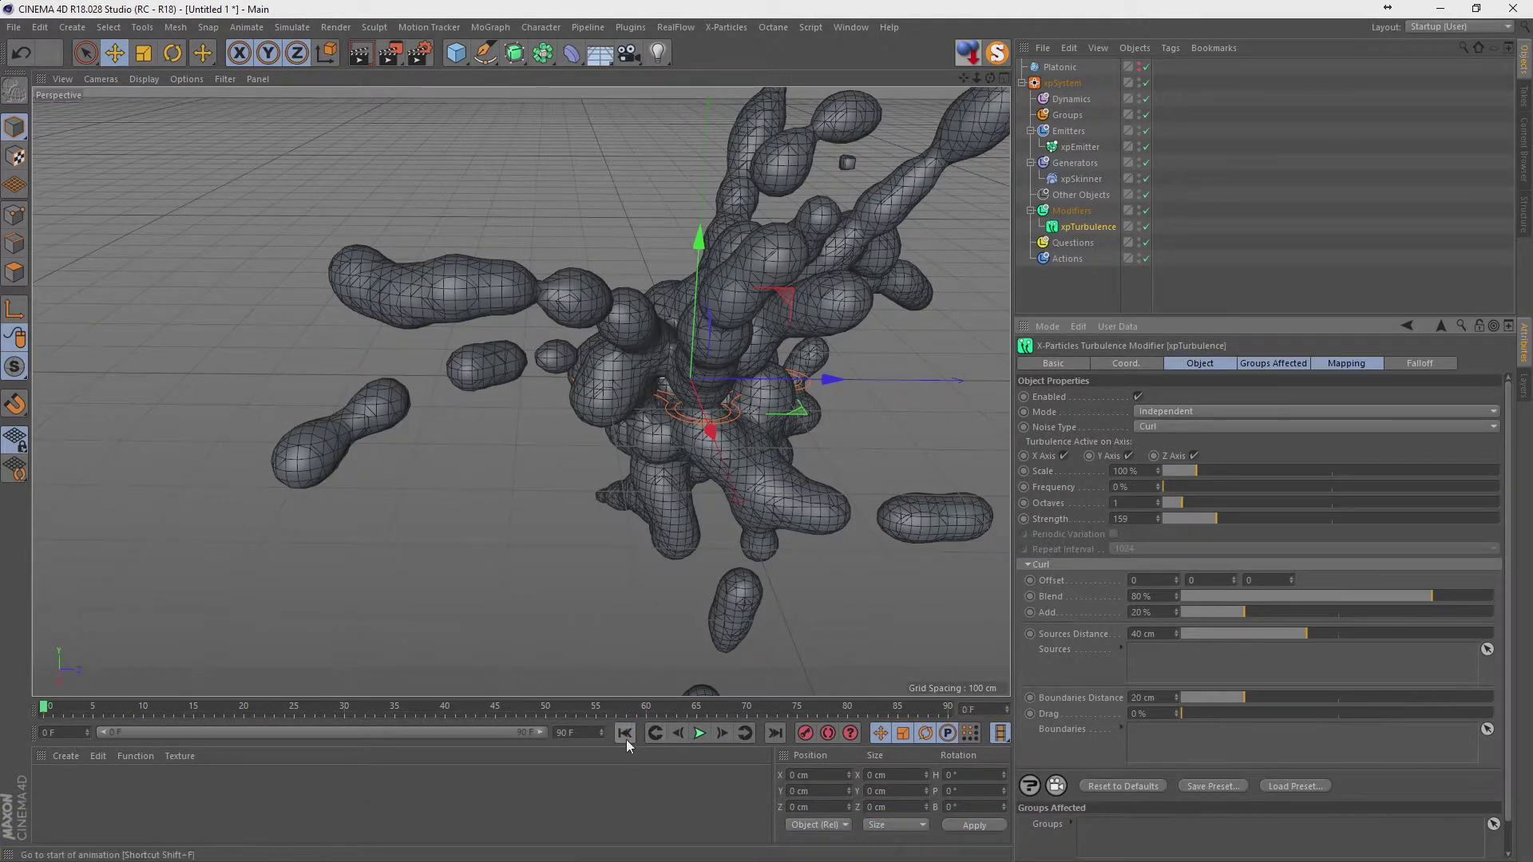
left_click(699, 733)
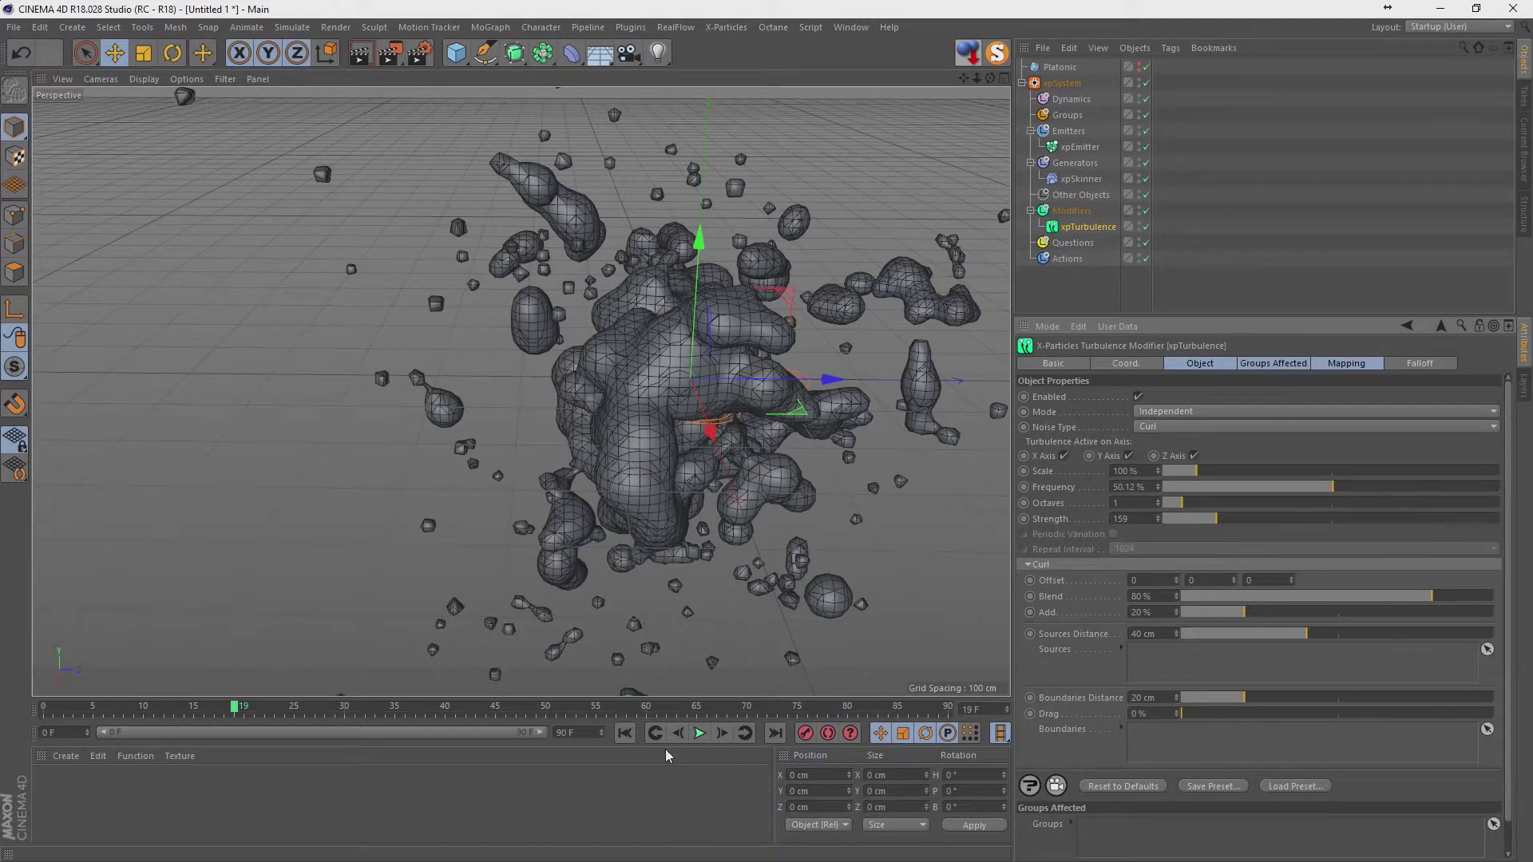
left_click(698, 734)
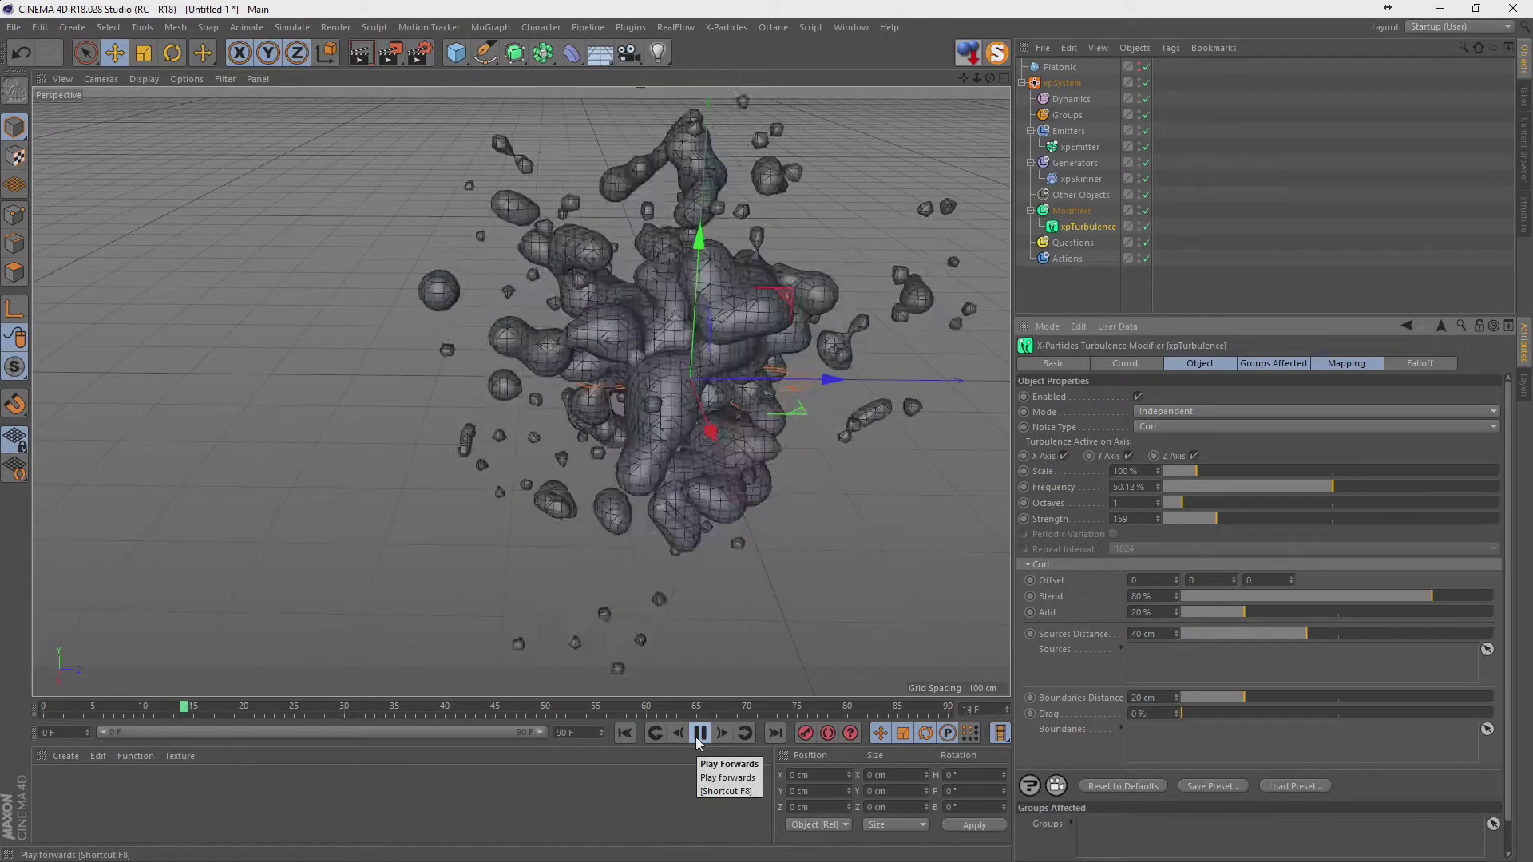
left_click(696, 736)
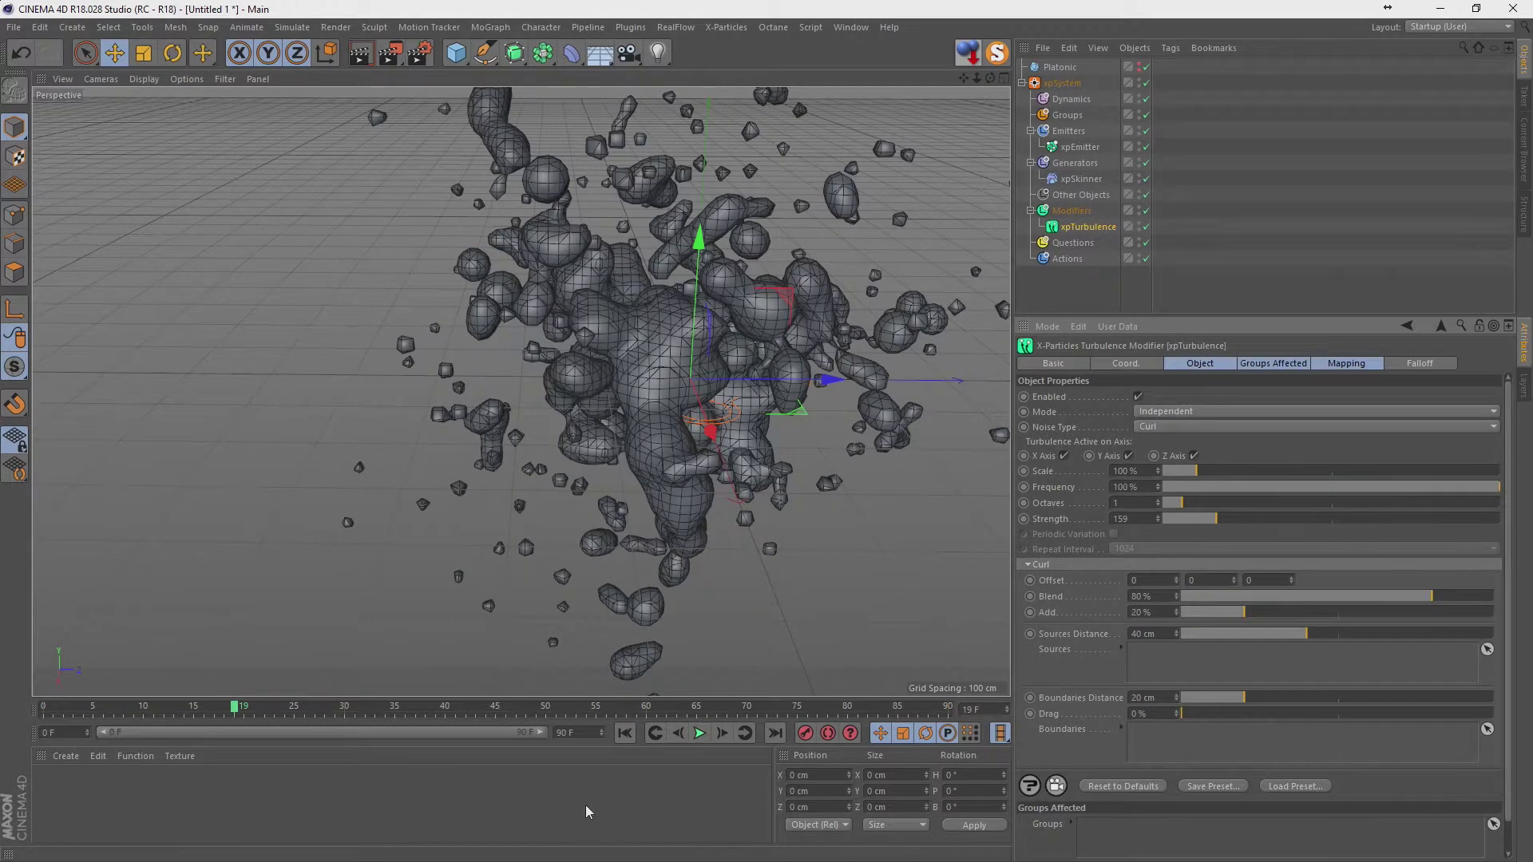
left_click(625, 735)
left_click(698, 735)
Switch the turbulence noise to Wavy Turbulence and replay from frame 0.
key("F8")
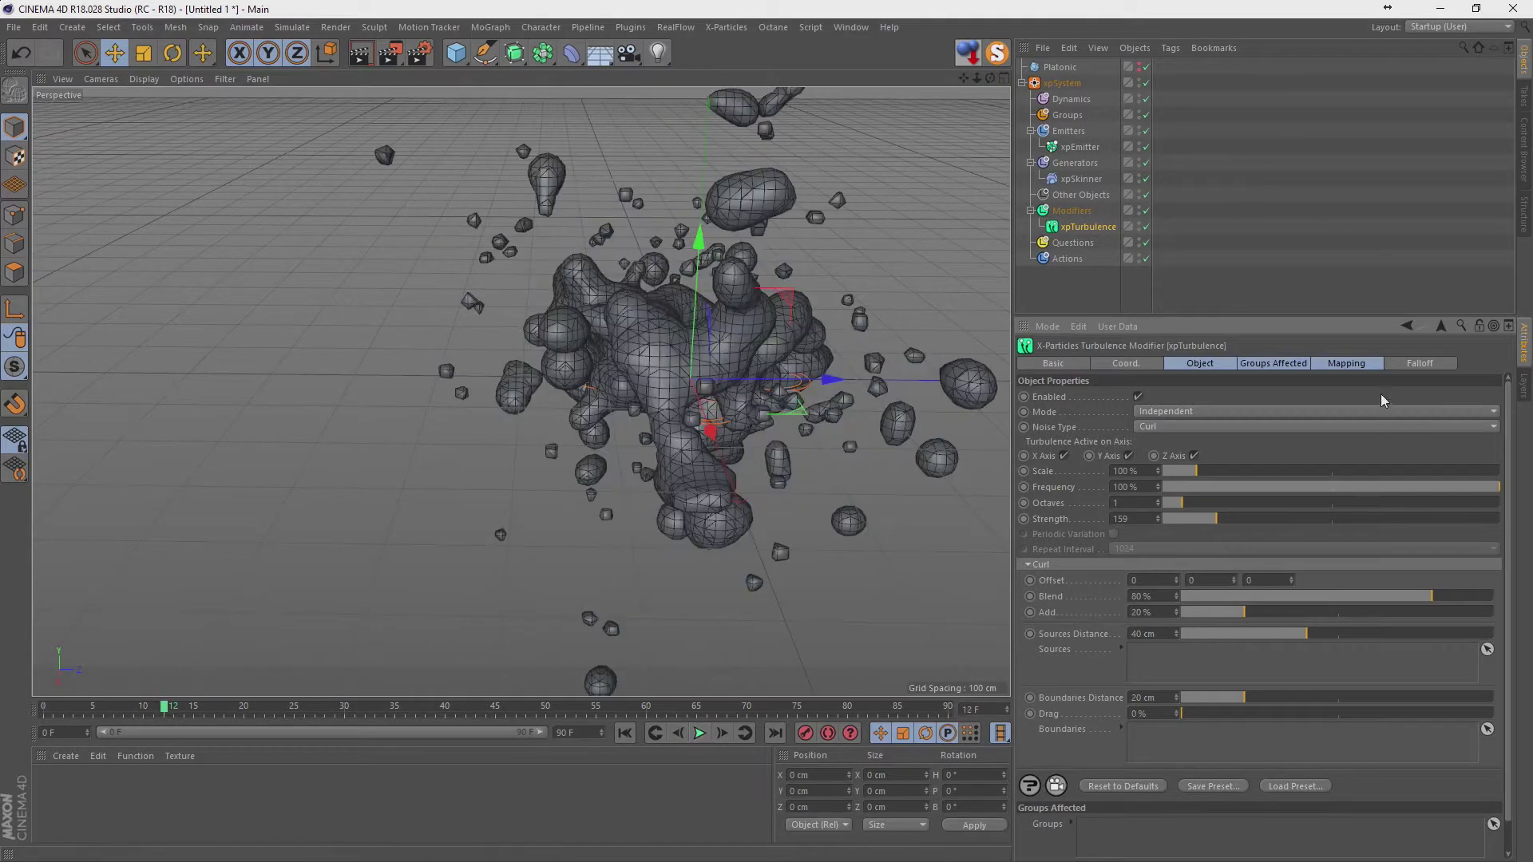
left_click(1230, 427)
left_click(1175, 459)
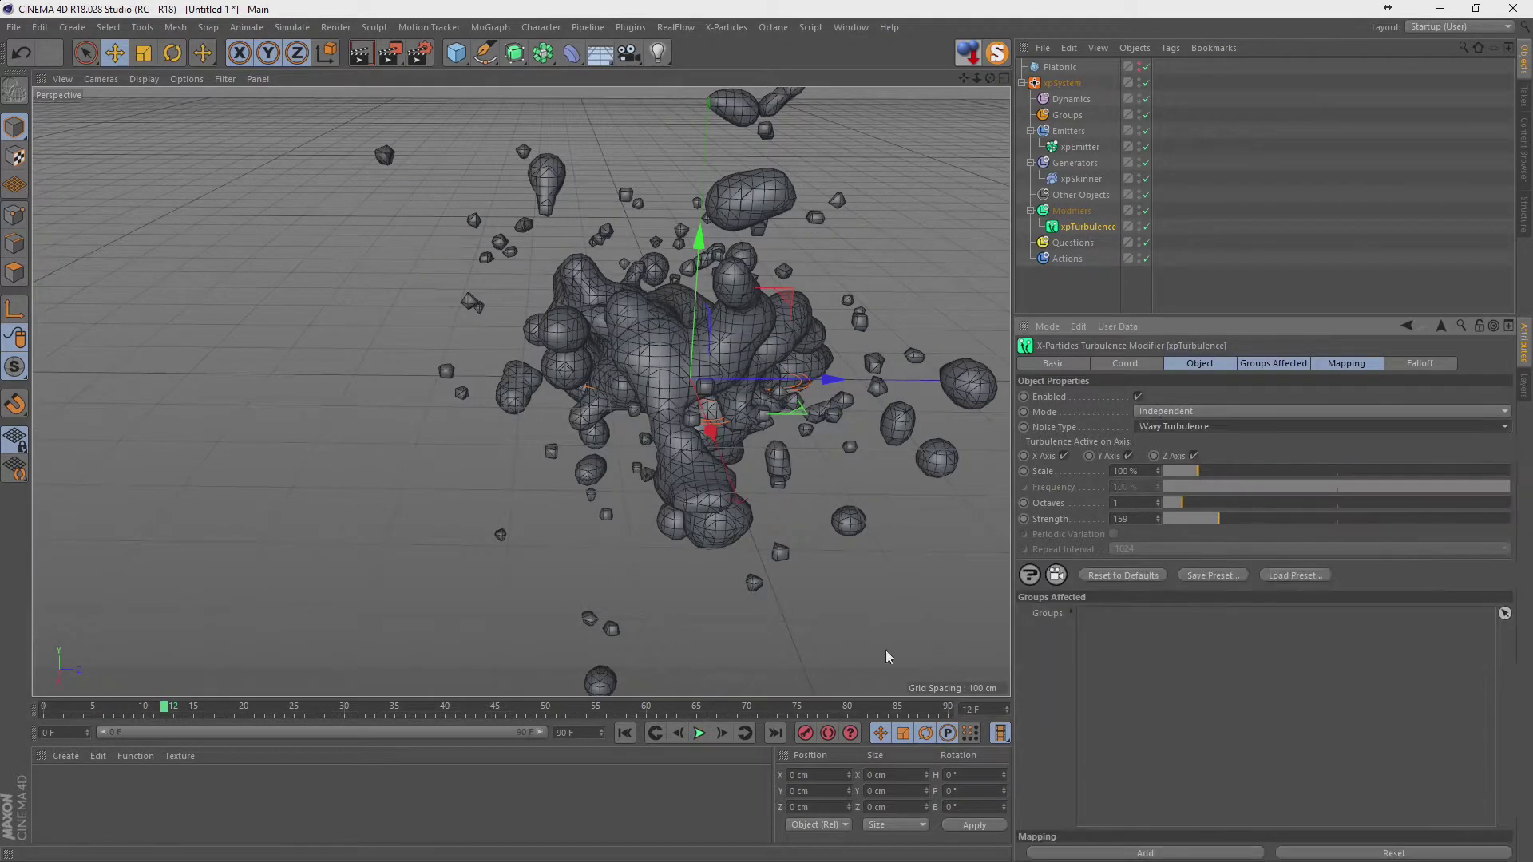
left_click(625, 734)
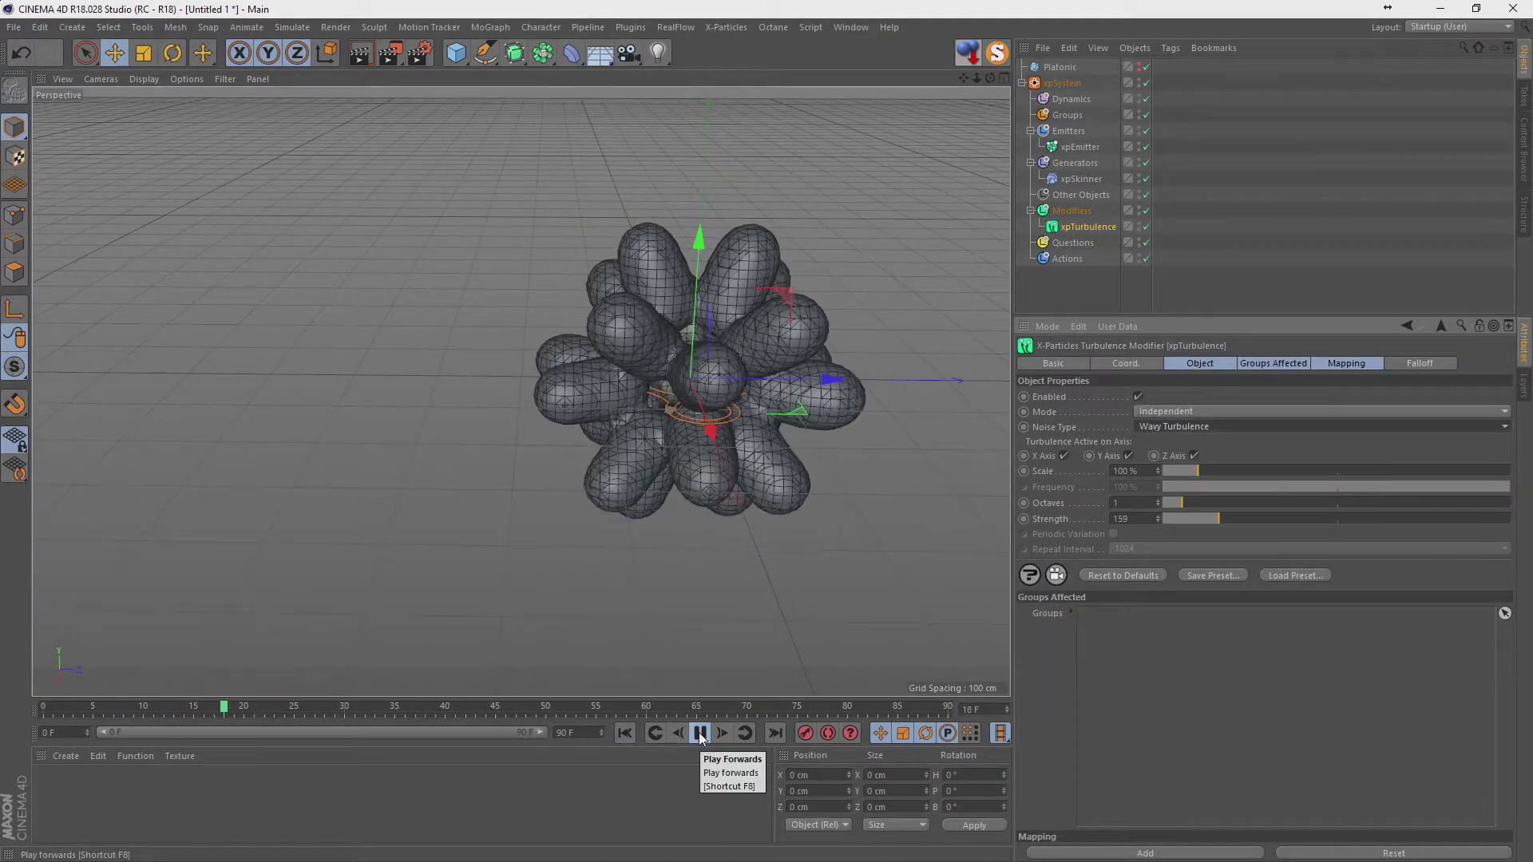
left_click(701, 734)
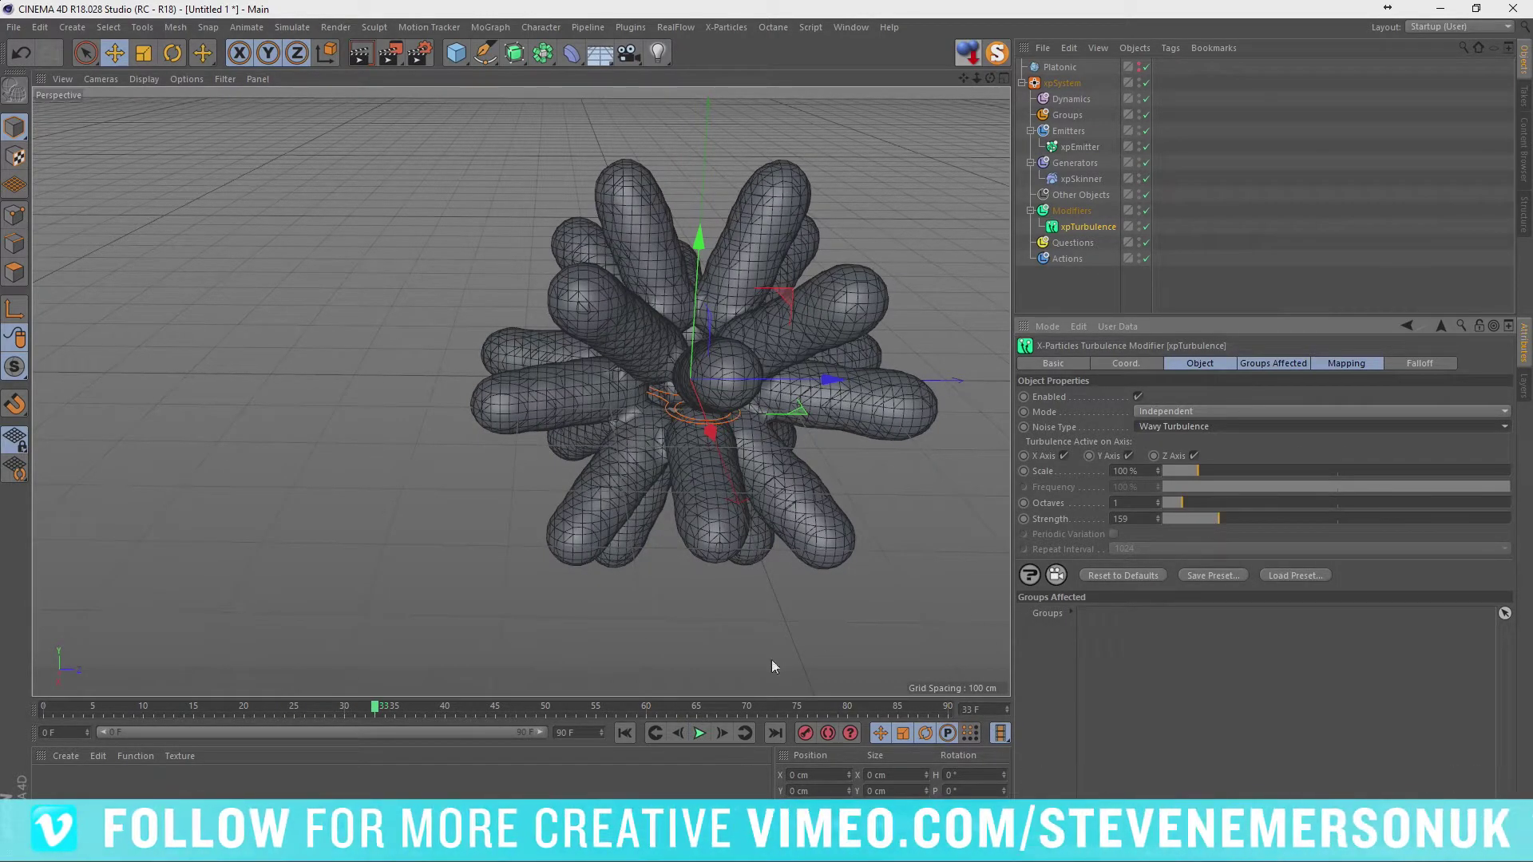
left_click(700, 734)
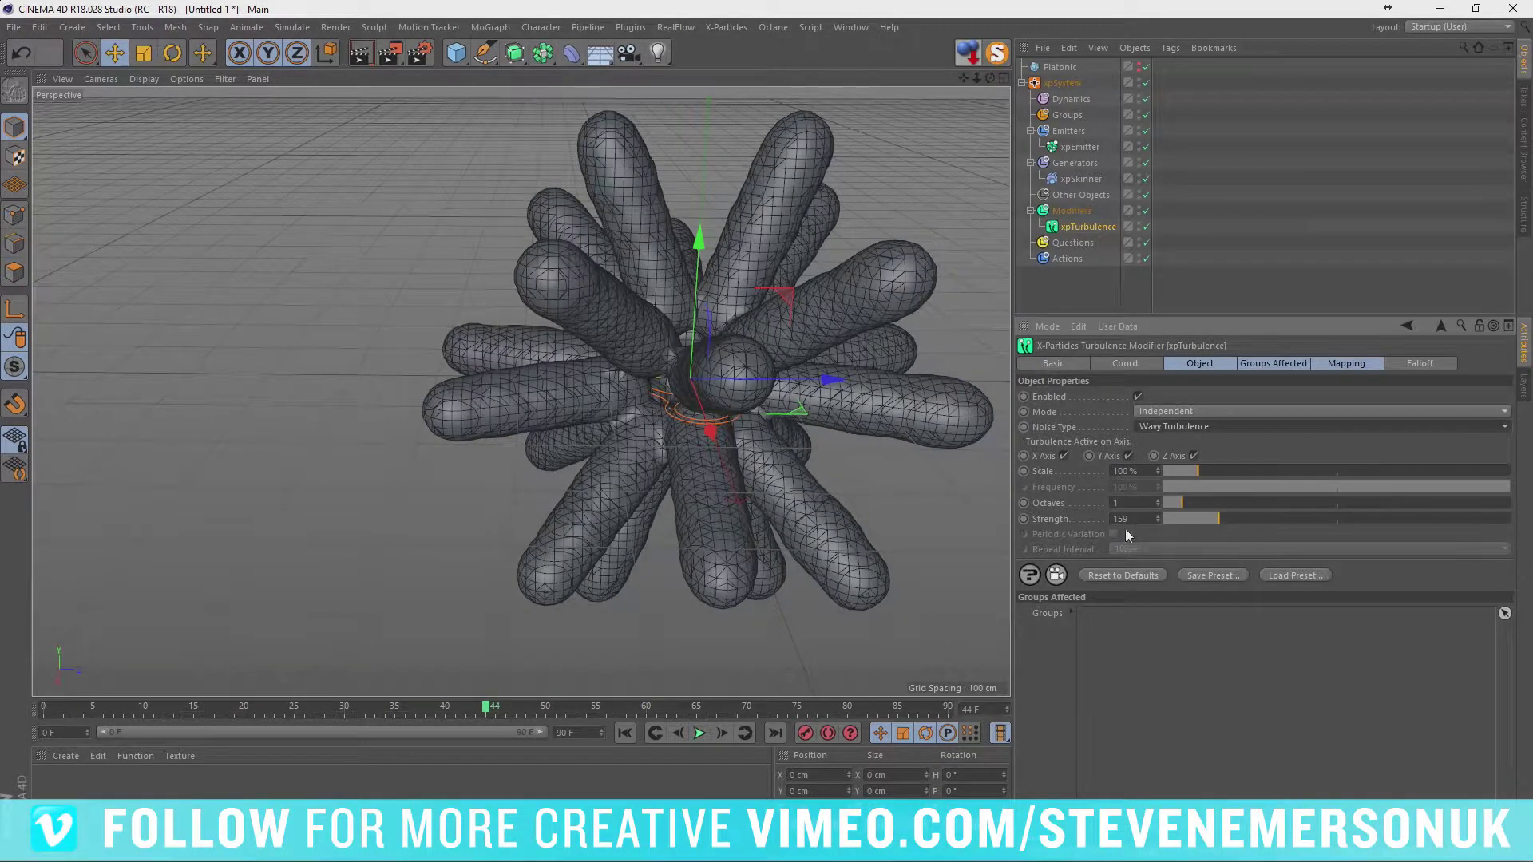
Return the turbulence to Curl noise with 0% frequency and Strength 20, then replay.
left_click_drag(1218, 519, 1164, 519)
left_click(1157, 426)
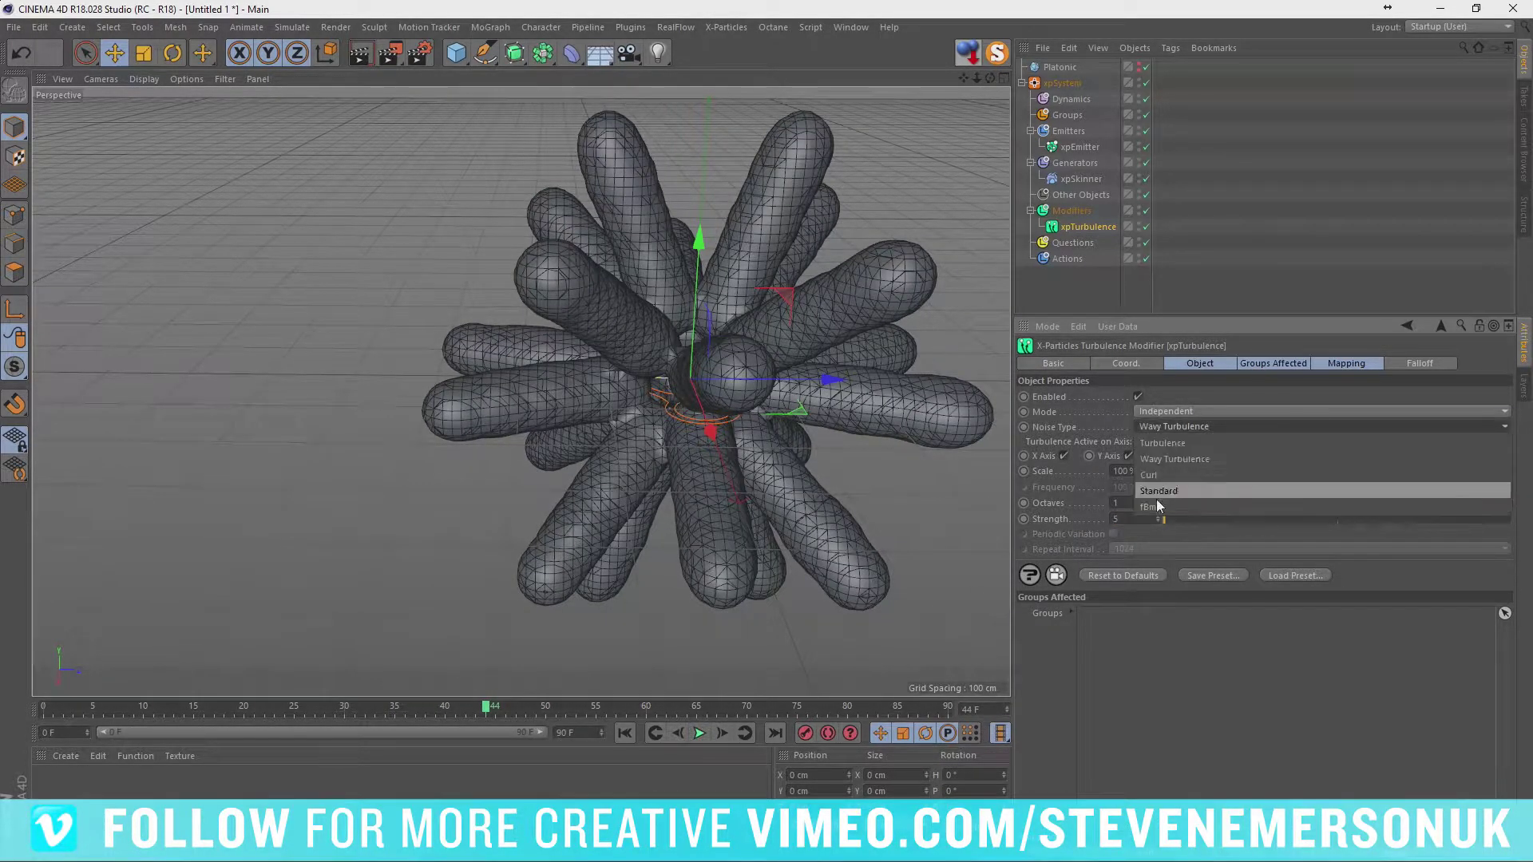
left_click(1154, 473)
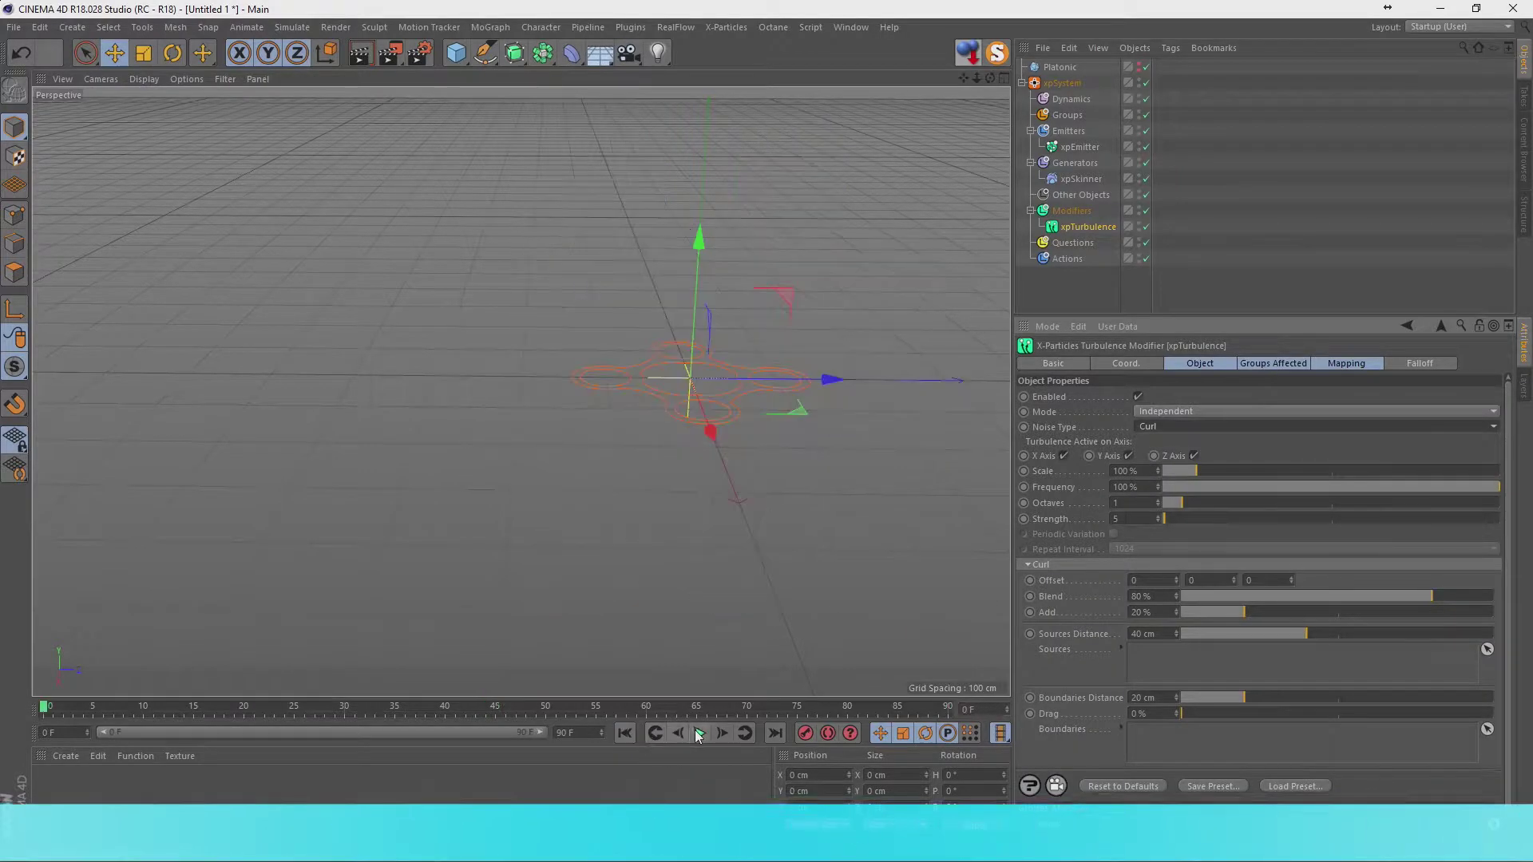
left_click(699, 734)
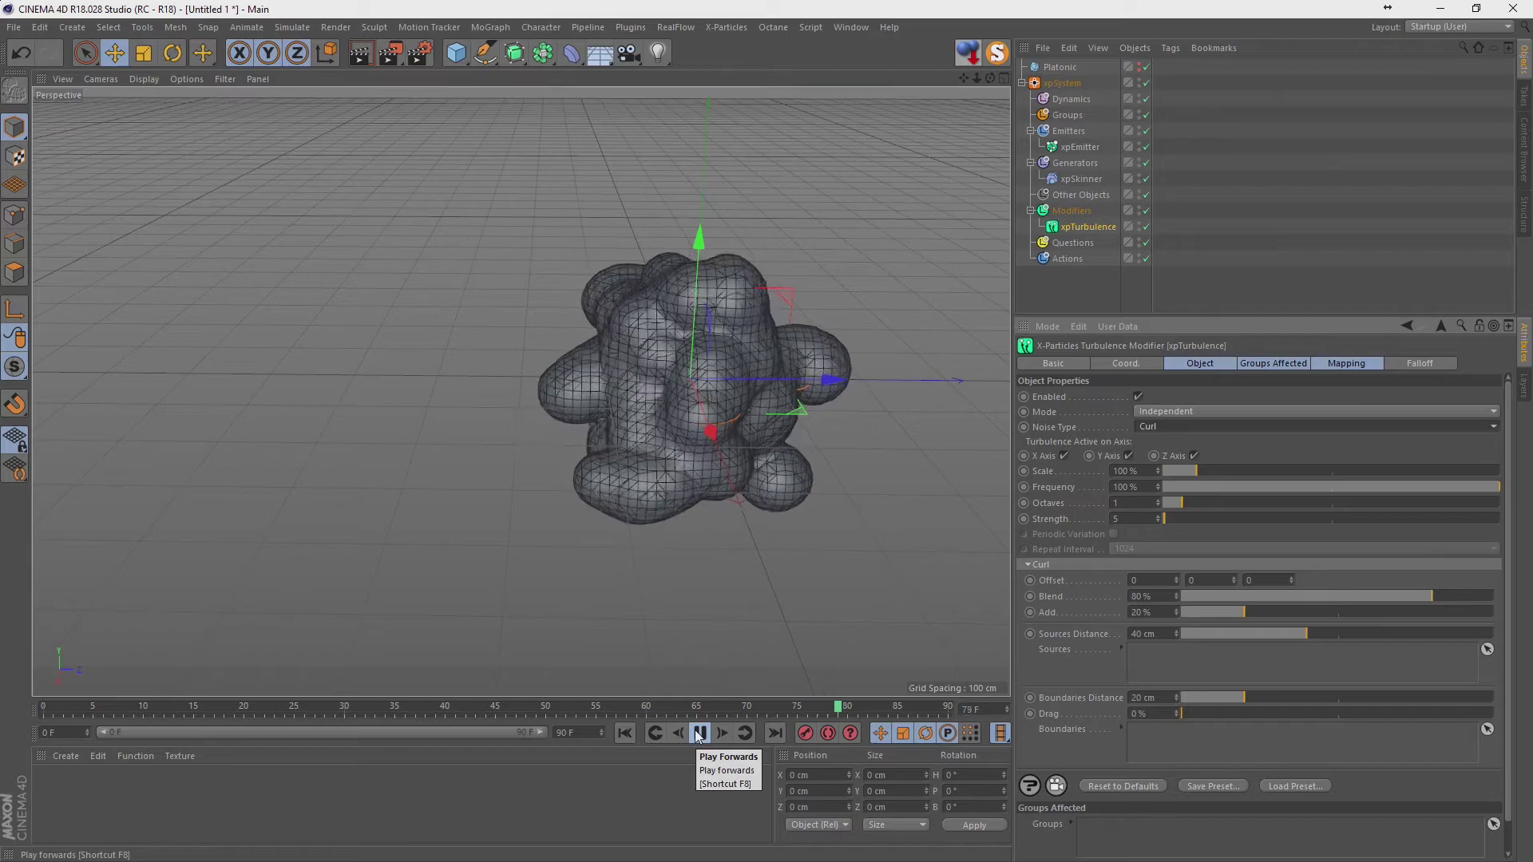
left_click(1244, 487)
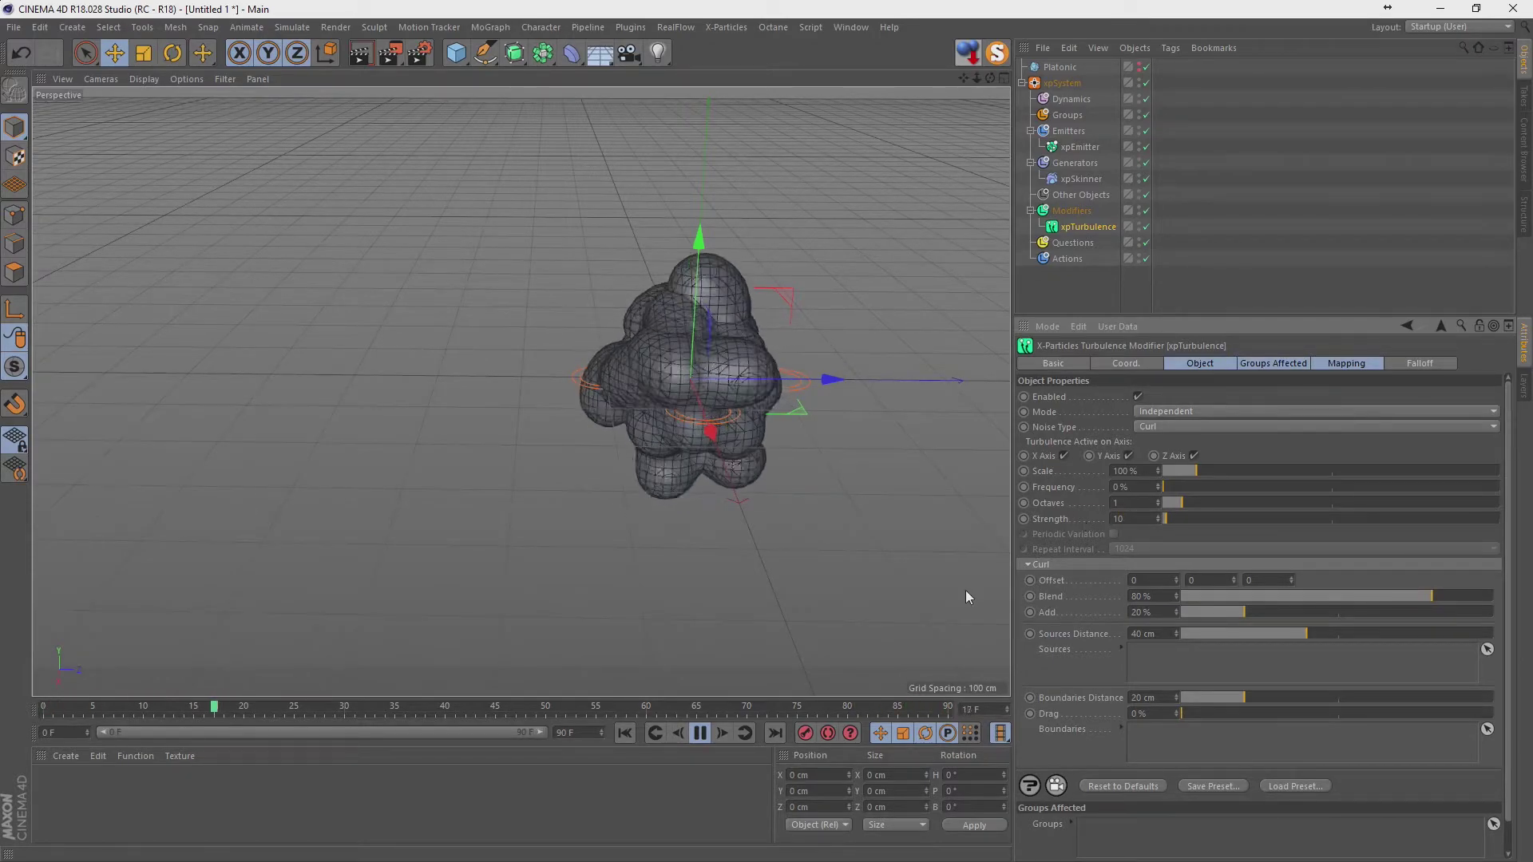
type("20")
key("Return")
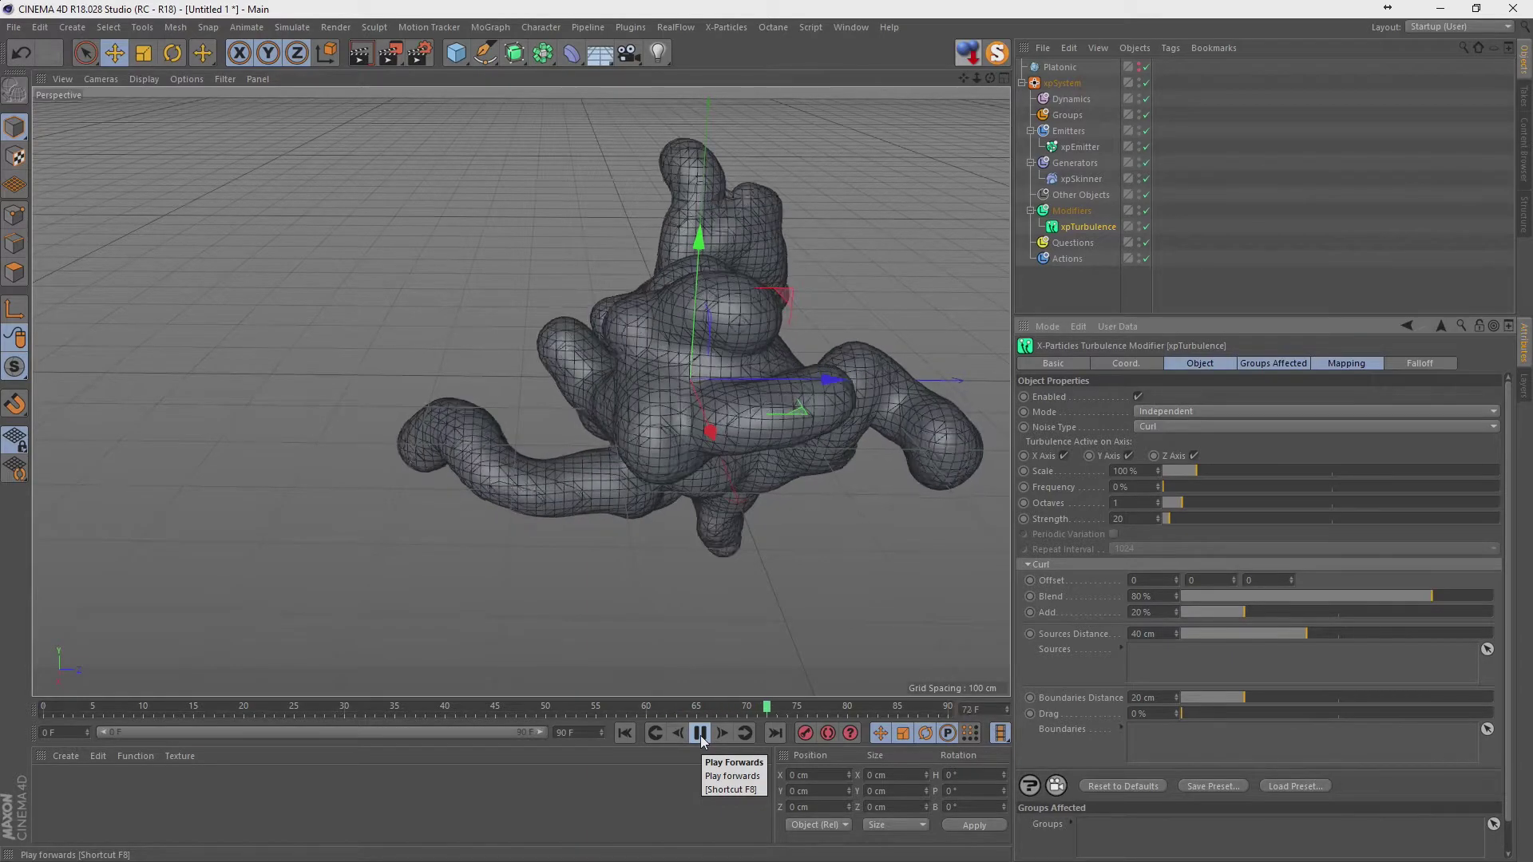
left_click(702, 740)
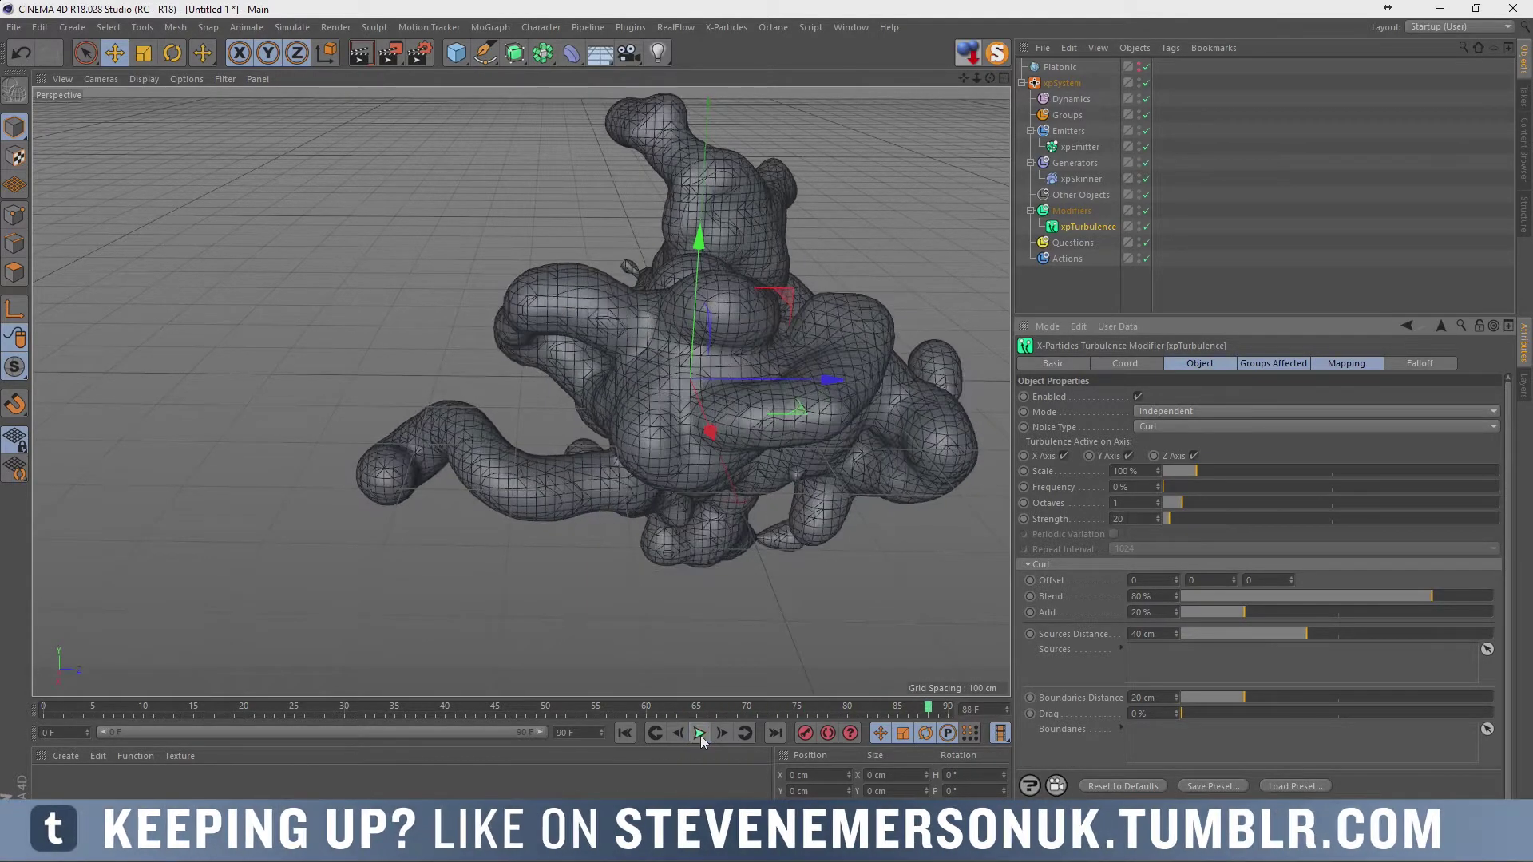
Give the xpEmitter a 6 cm particle Radius with 6 cm Radius Variation, then play.
left_click(1080, 147)
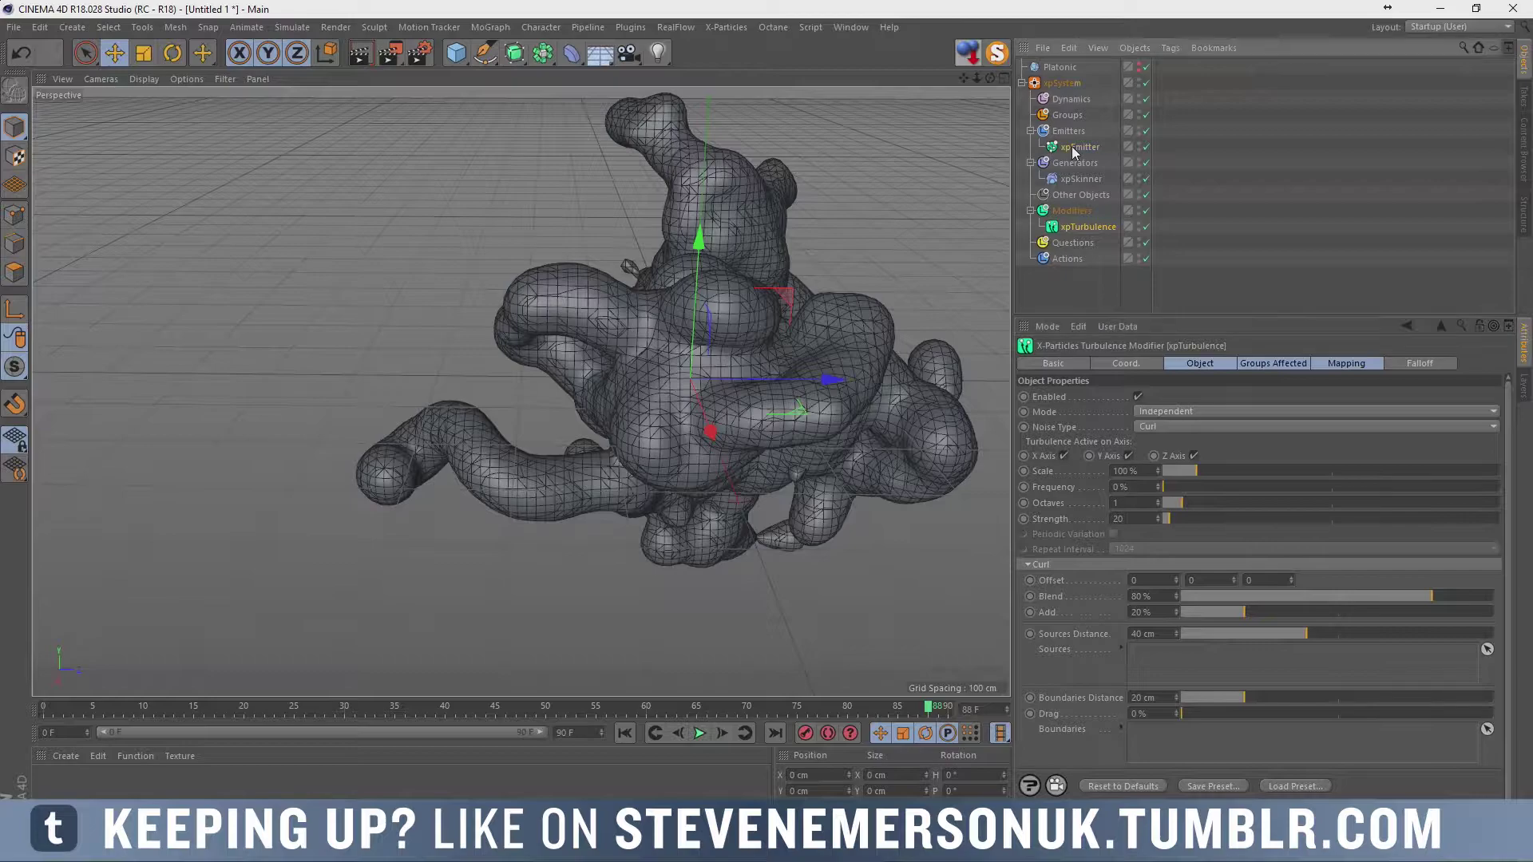
left_click(1248, 363)
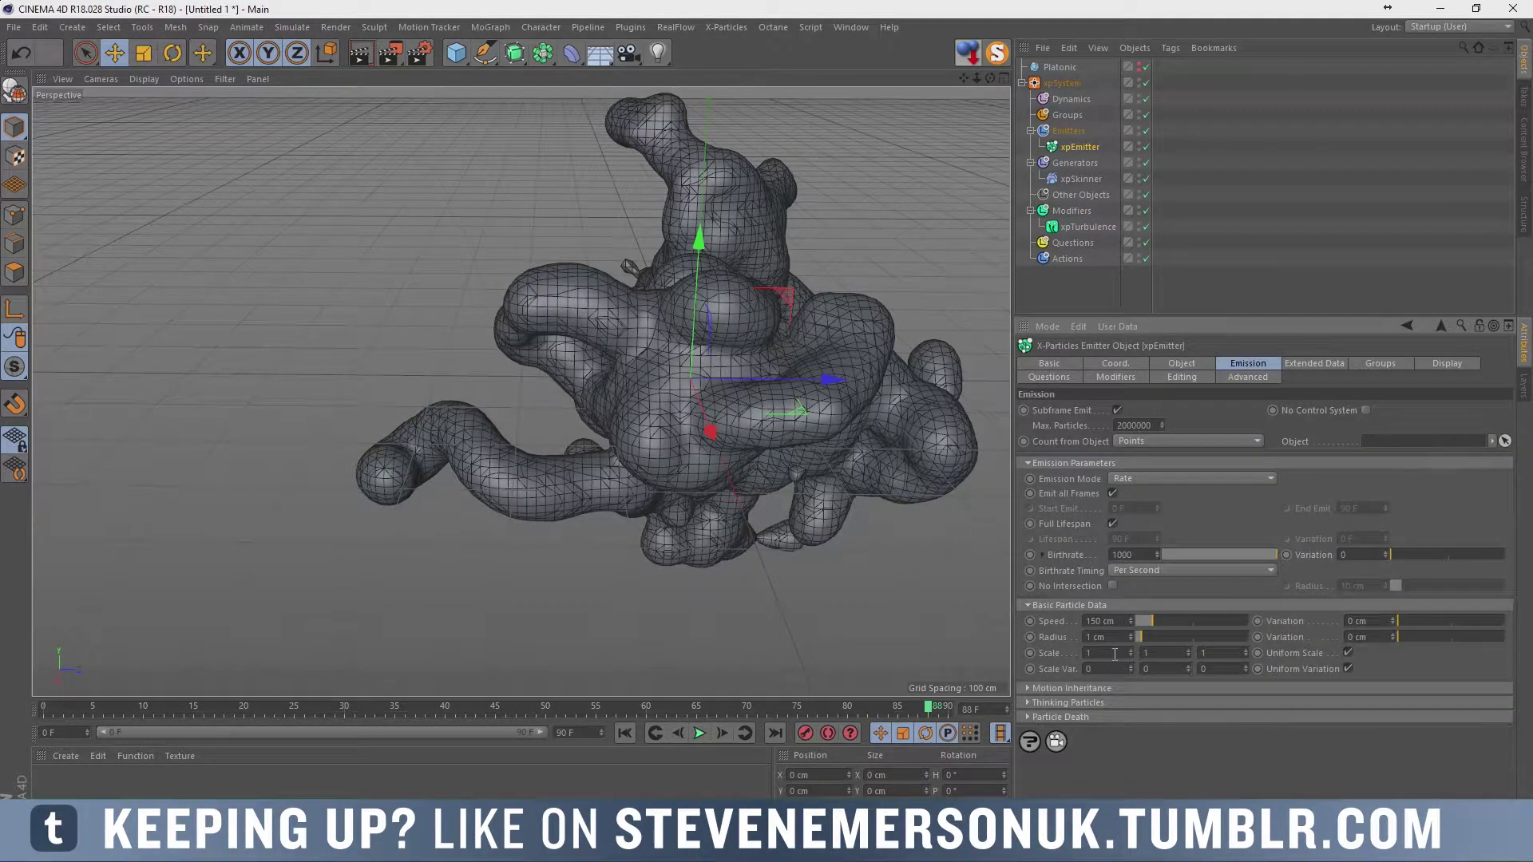
left_click(1172, 641)
left_click(1430, 637)
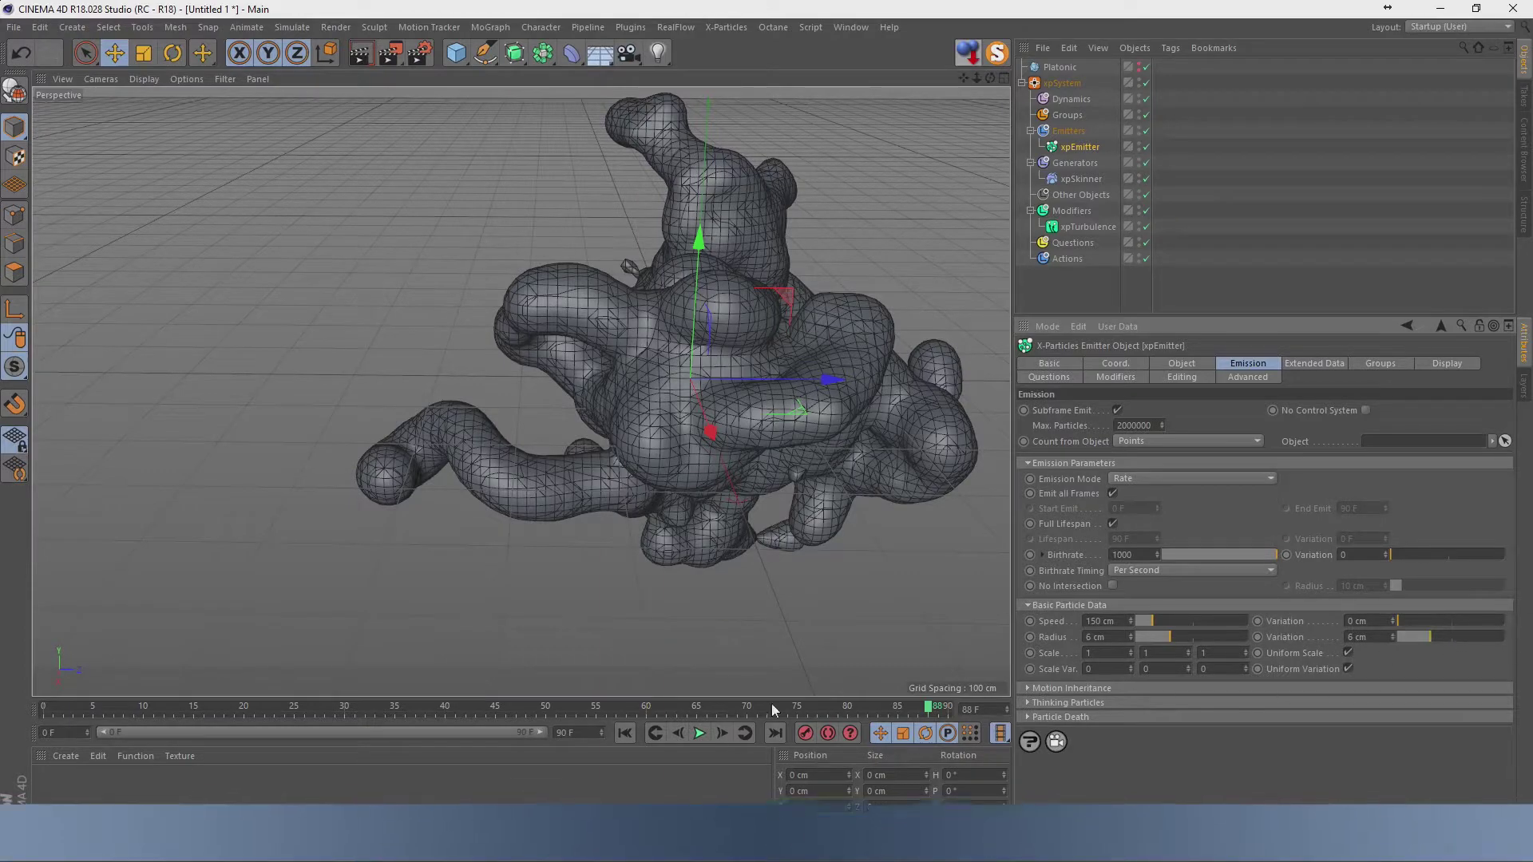
left_click(697, 733)
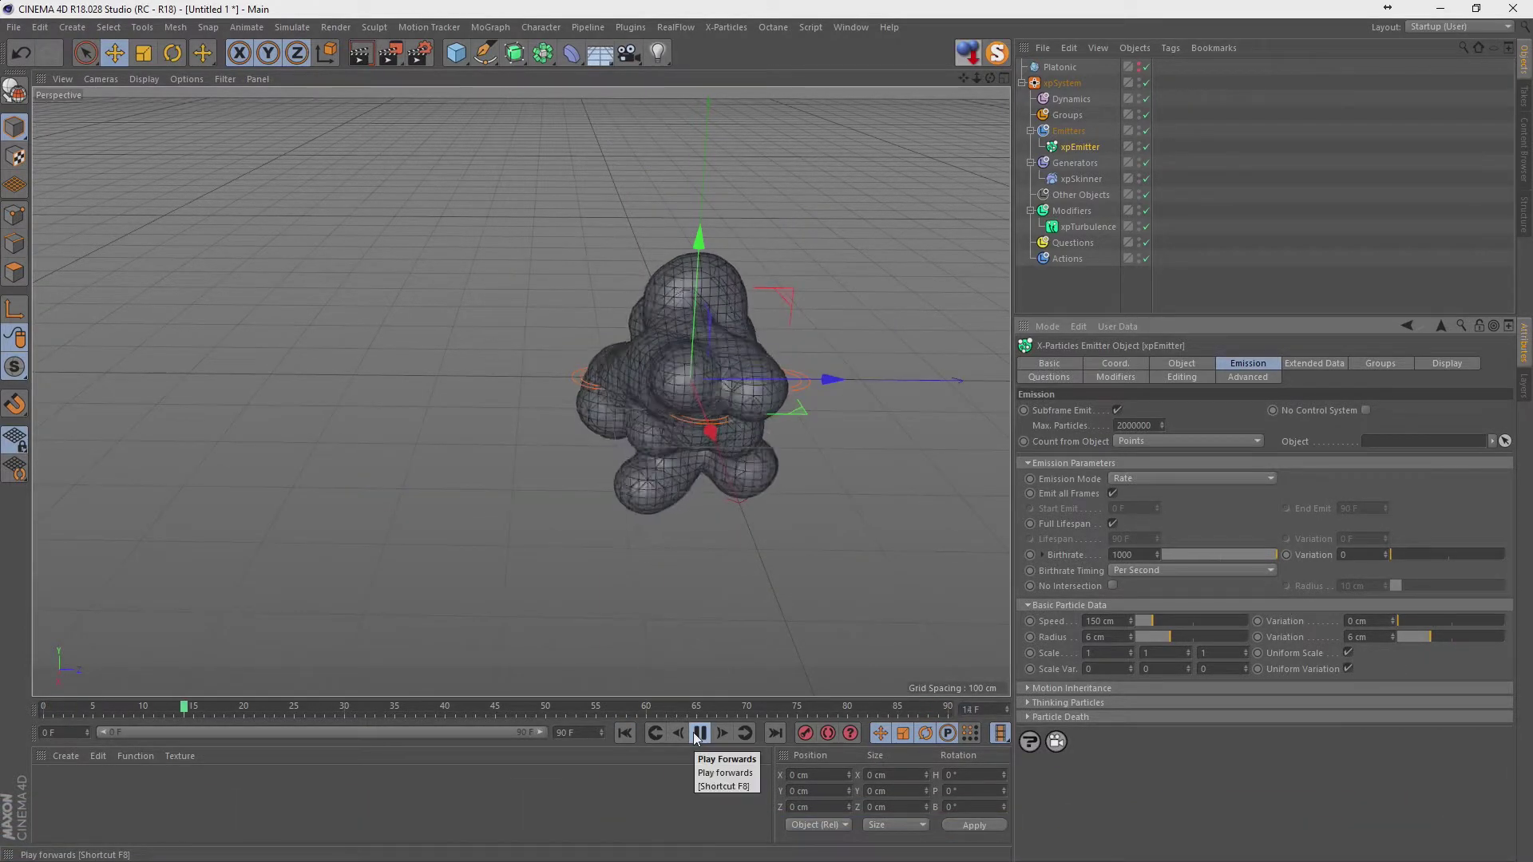
left_click(699, 733)
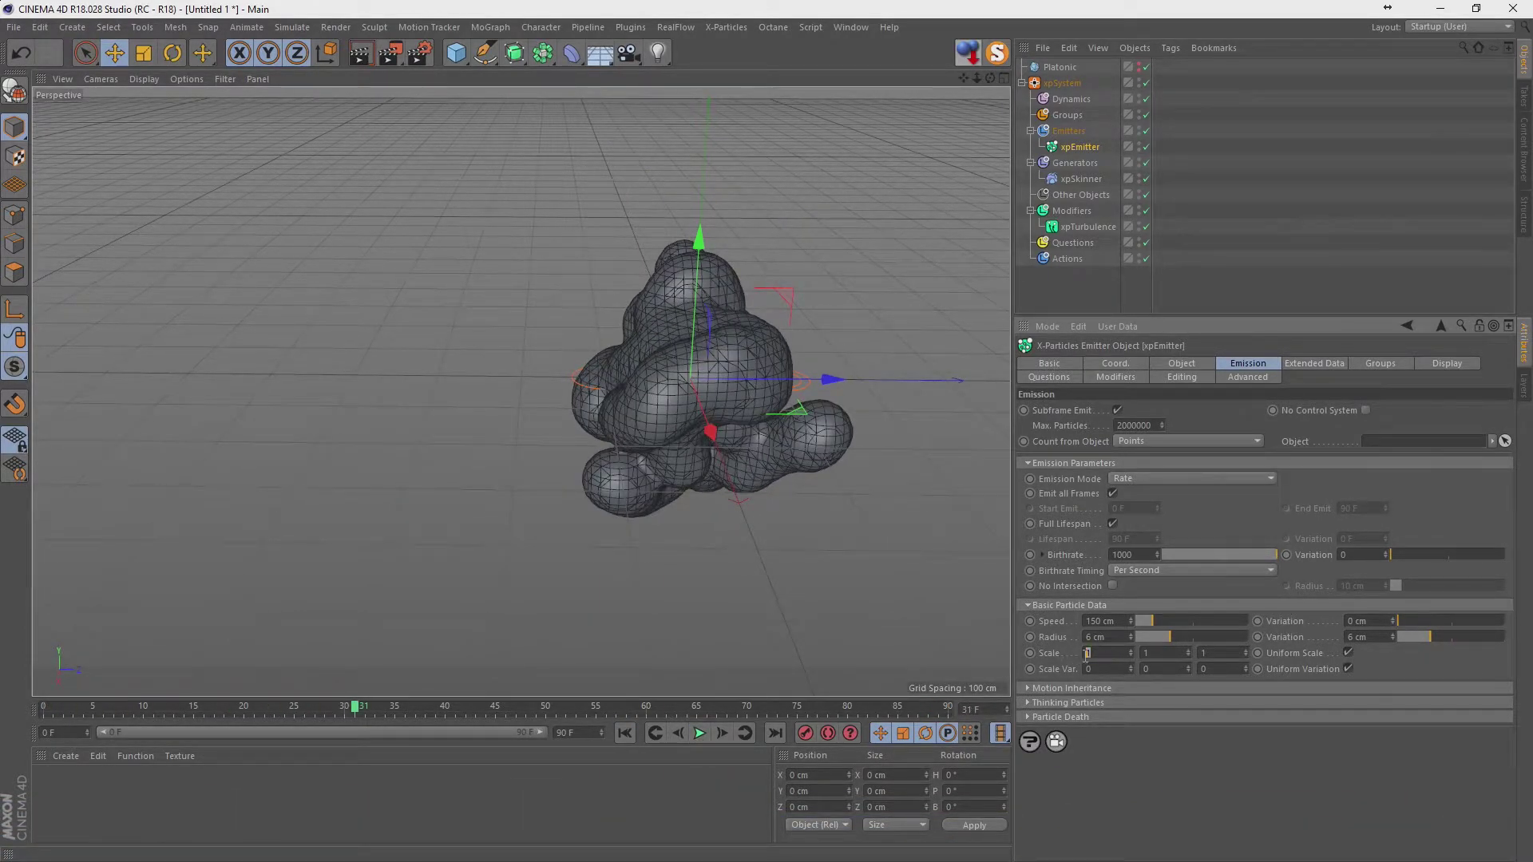
left_click(624, 733)
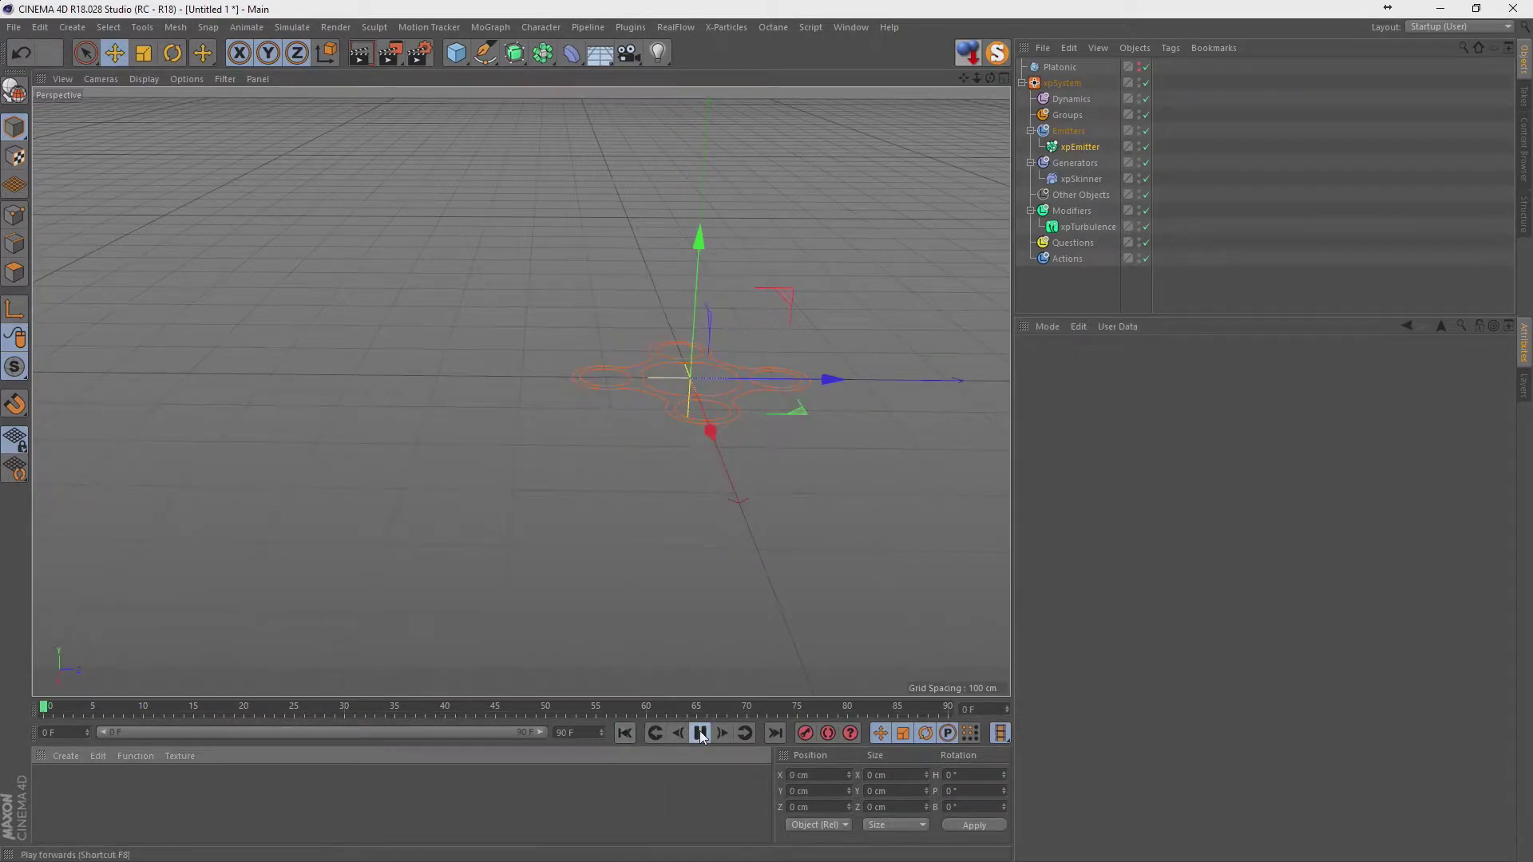
left_click(699, 733)
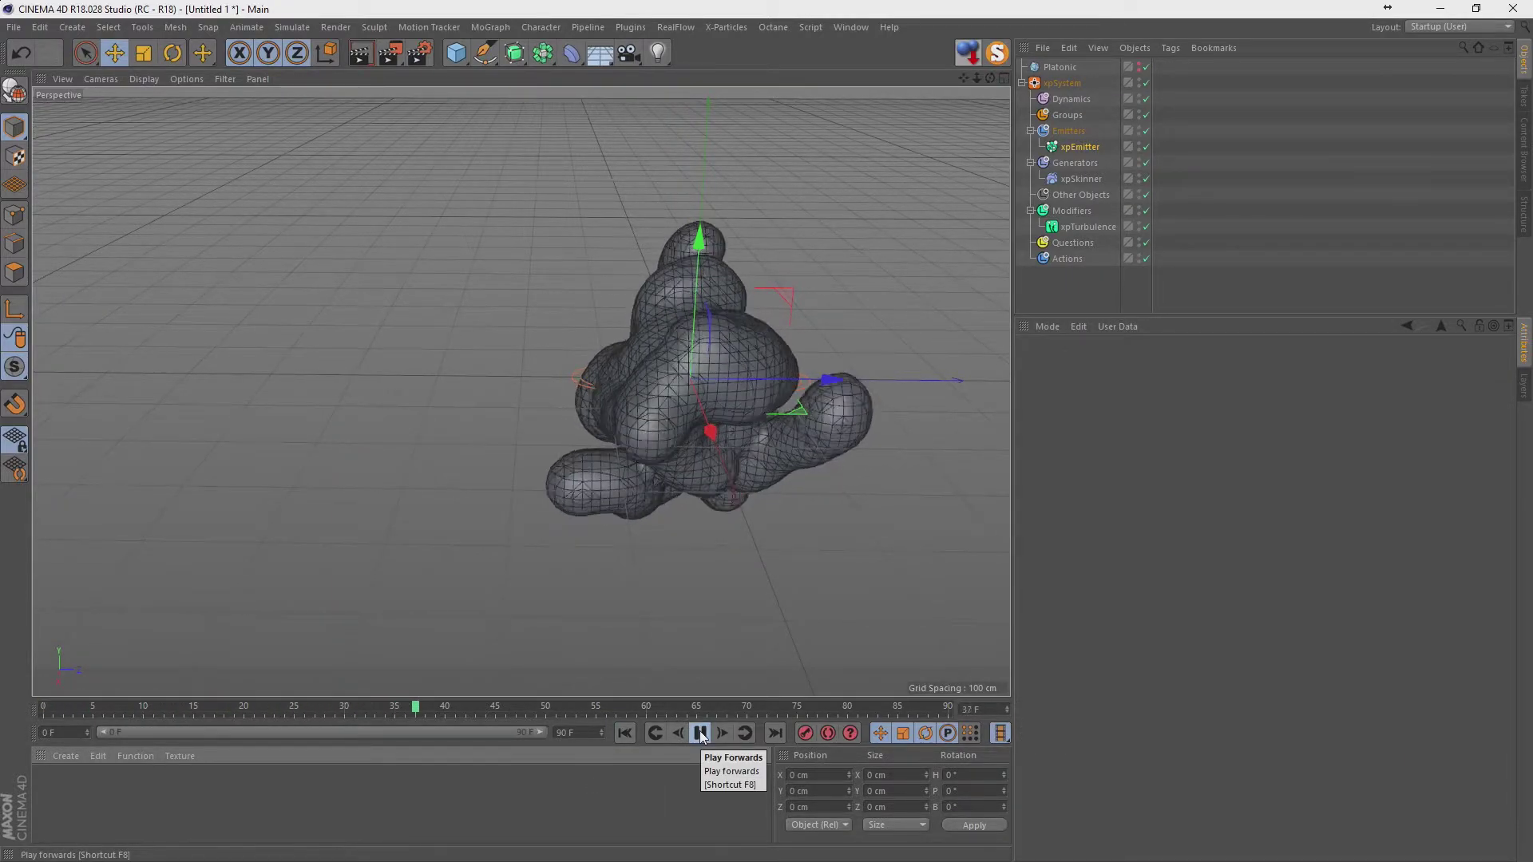
left_click(701, 733)
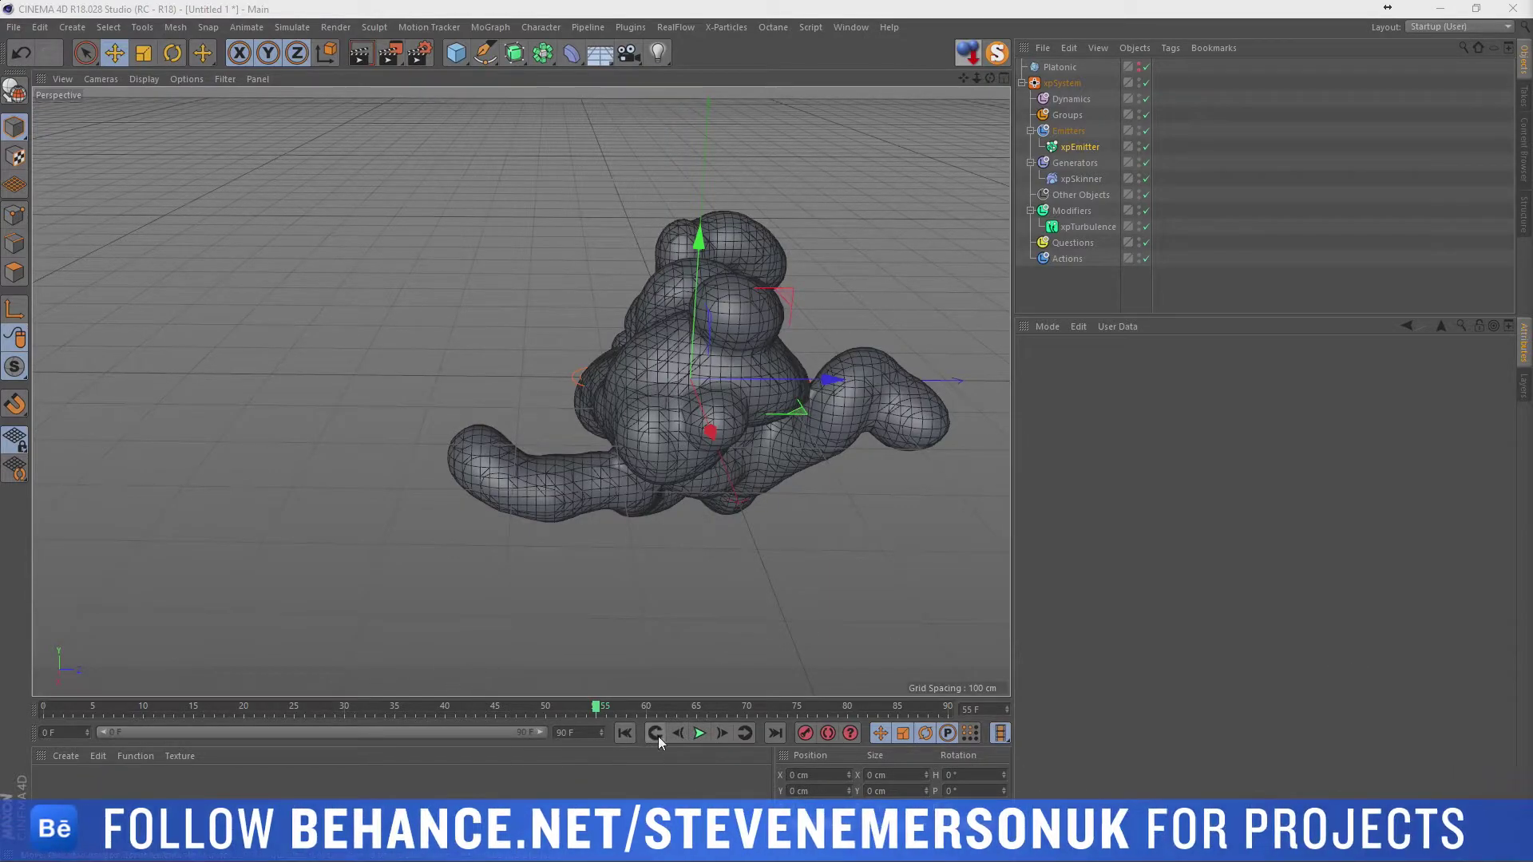
left_click(624, 733)
left_click(699, 733)
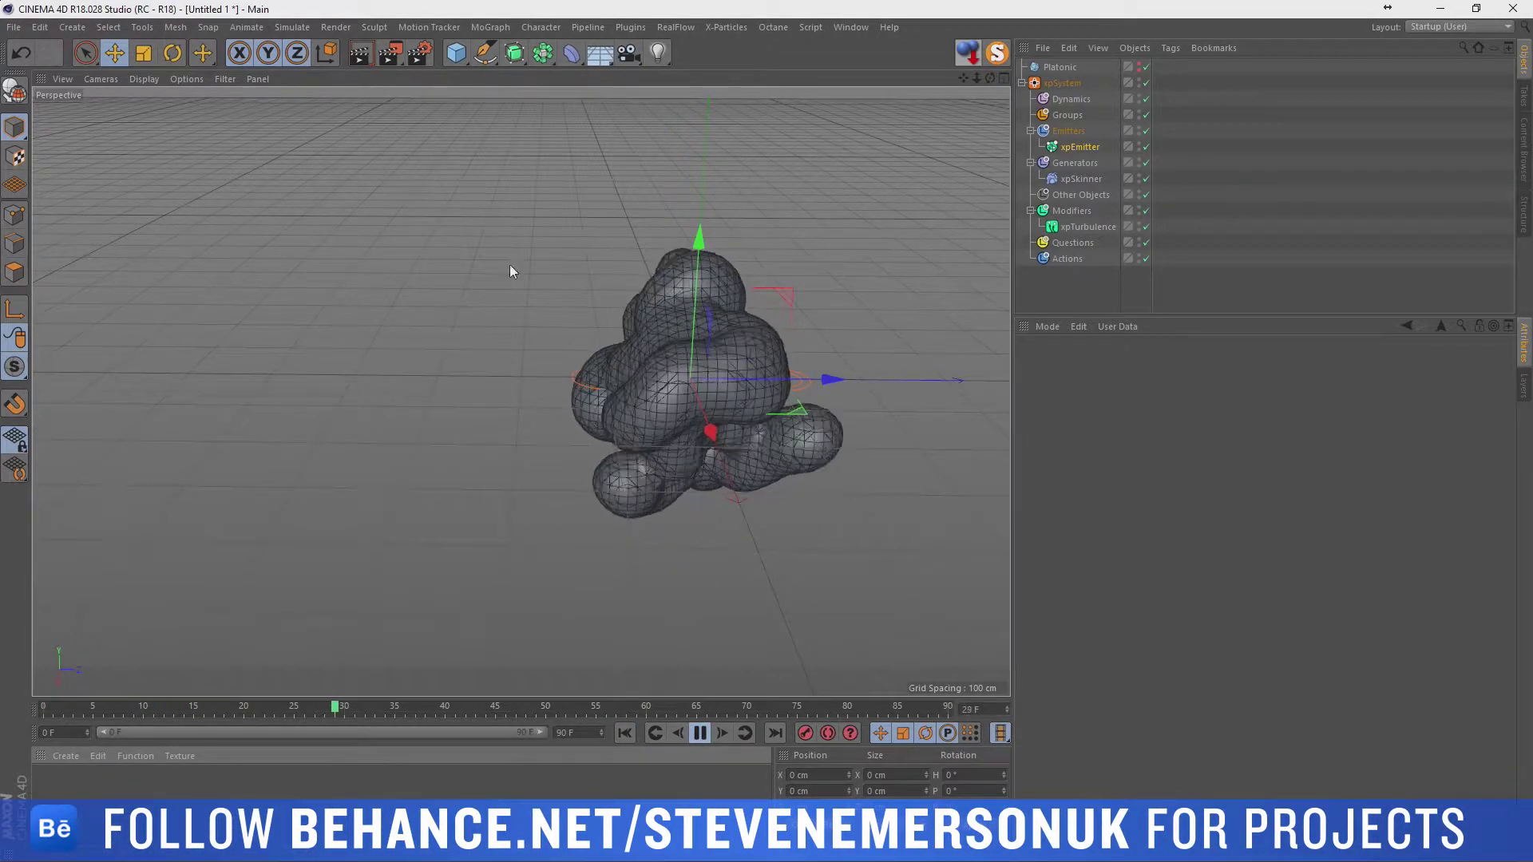
Set the render output to 1920 × 1920 at 300 DPI and switch the renderer.
left_click(423, 53)
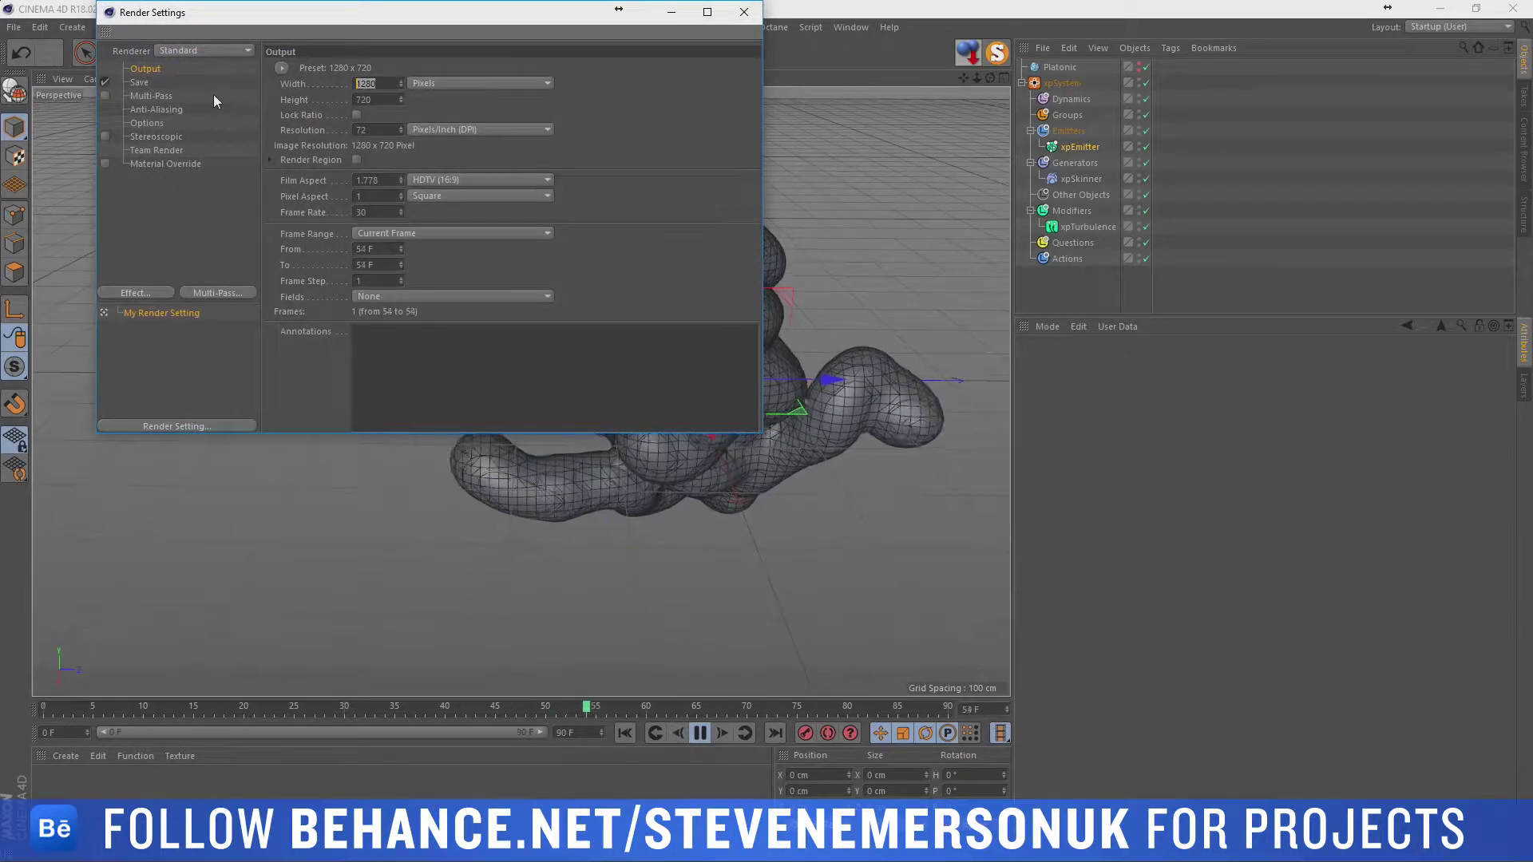
type("1920")
key("Tab")
type("1920")
key("Tab")
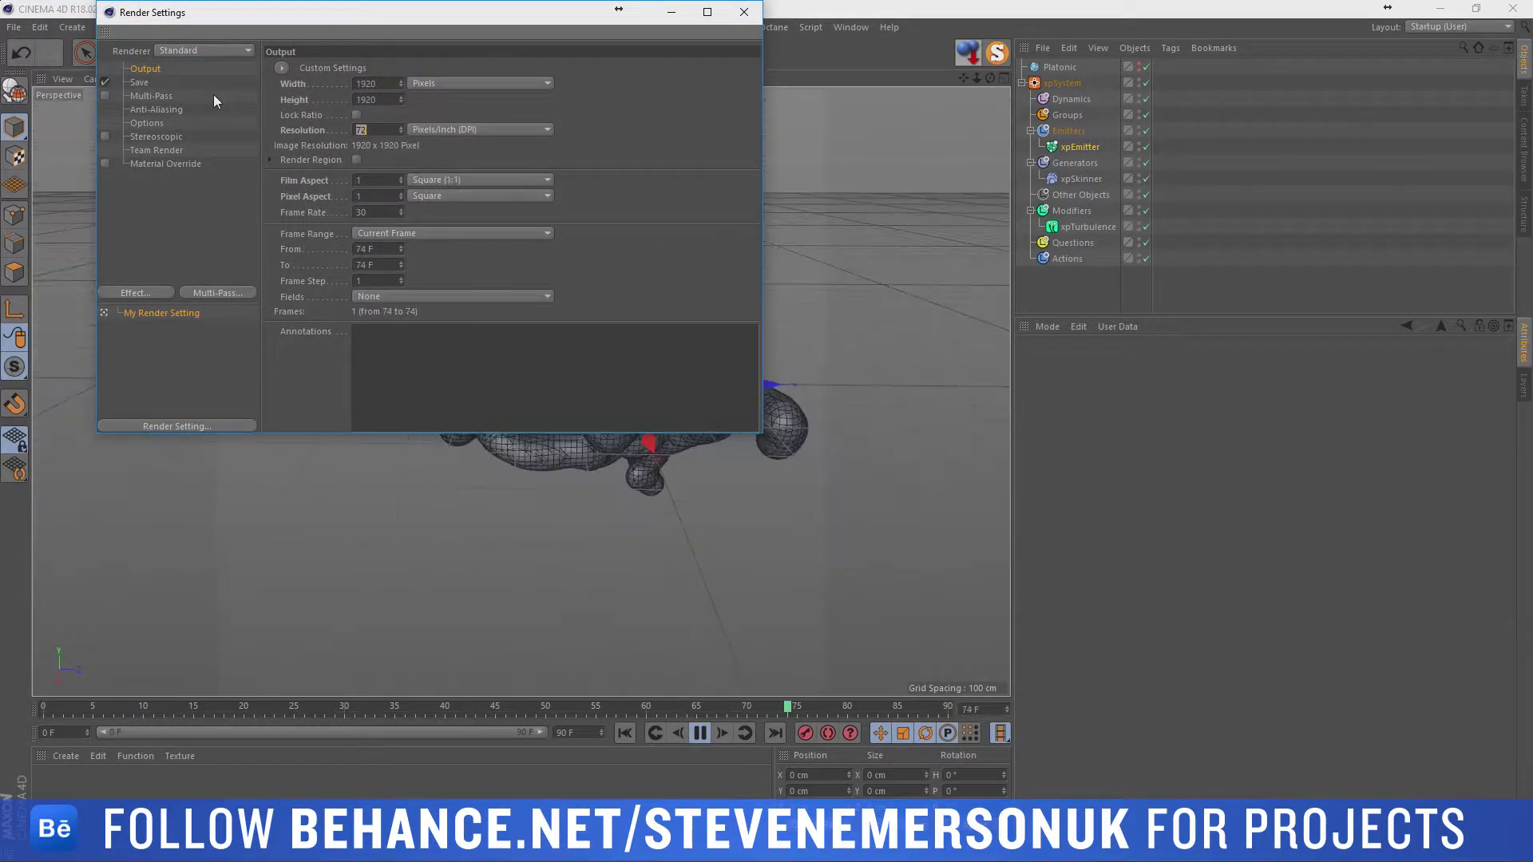
type("300")
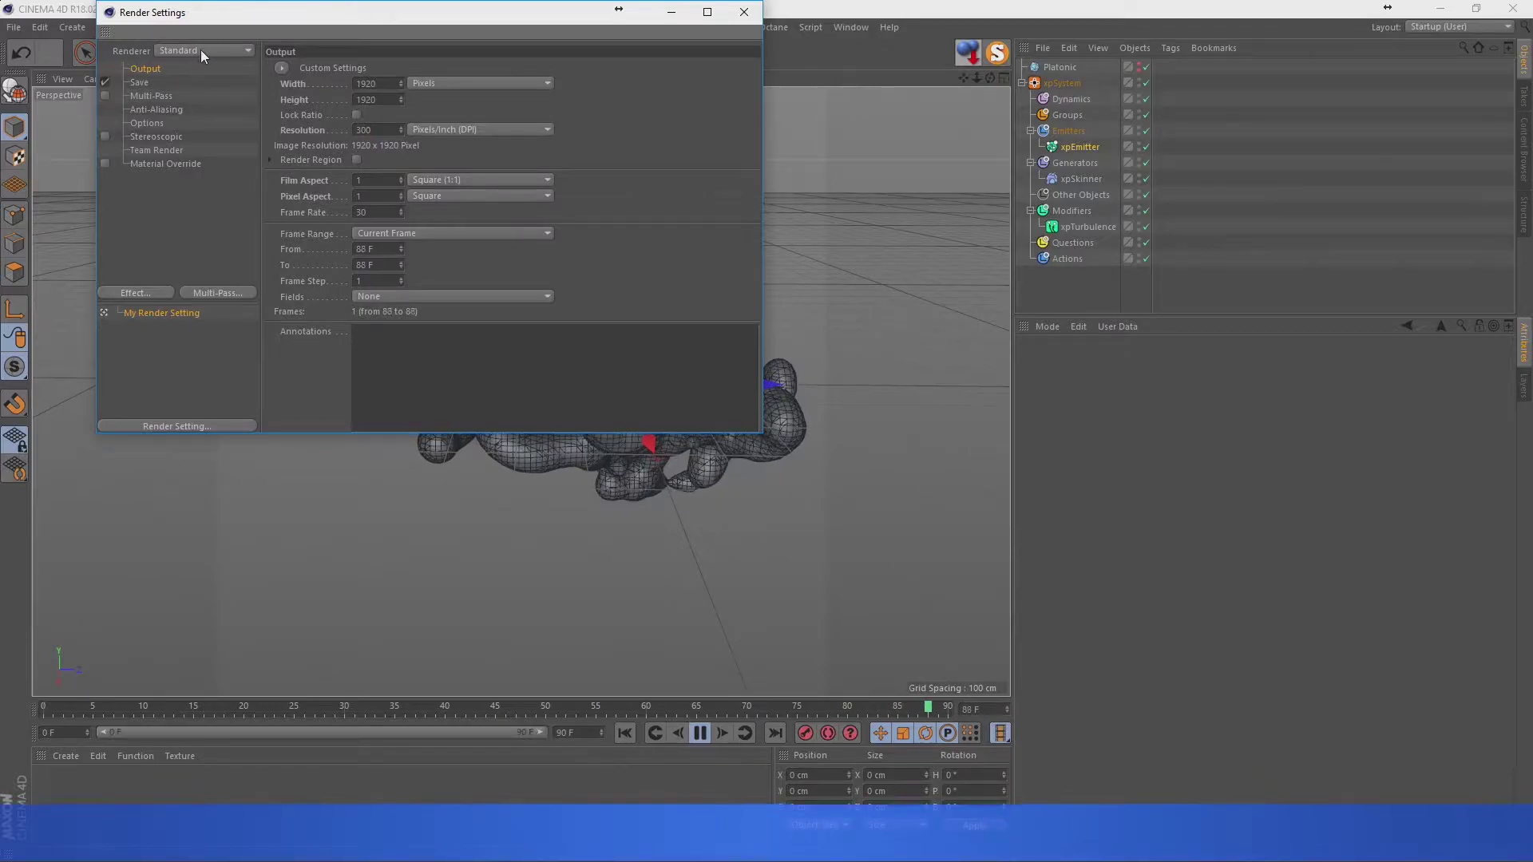
left_click(199, 50)
left_click(222, 130)
left_click(744, 12)
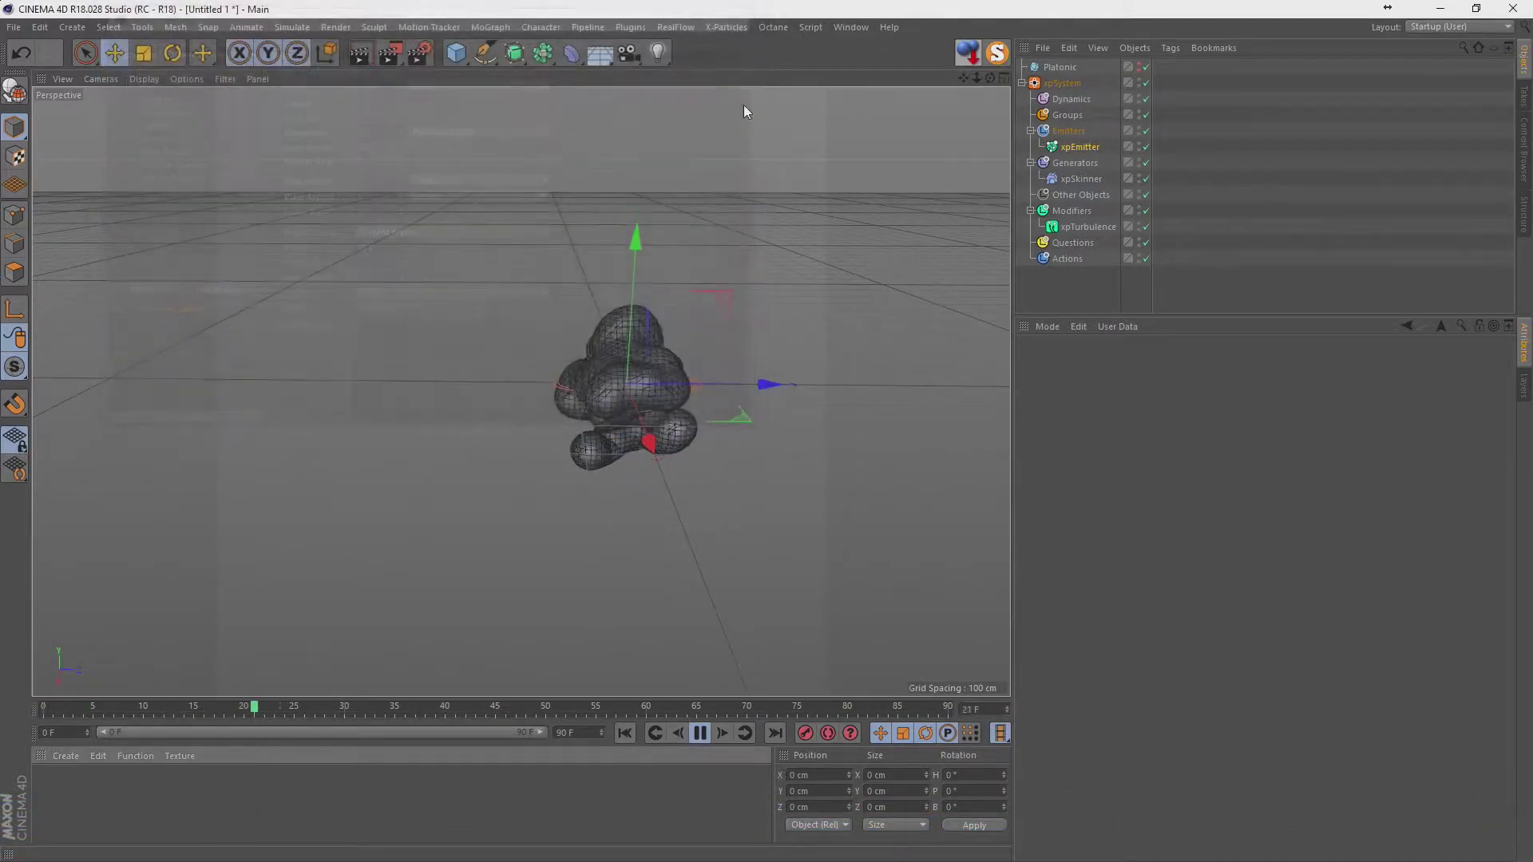
Save the scene as 161123.c4d in a new folder 23 inside folder 11.
key("ctrl+s")
left_click(436, 58)
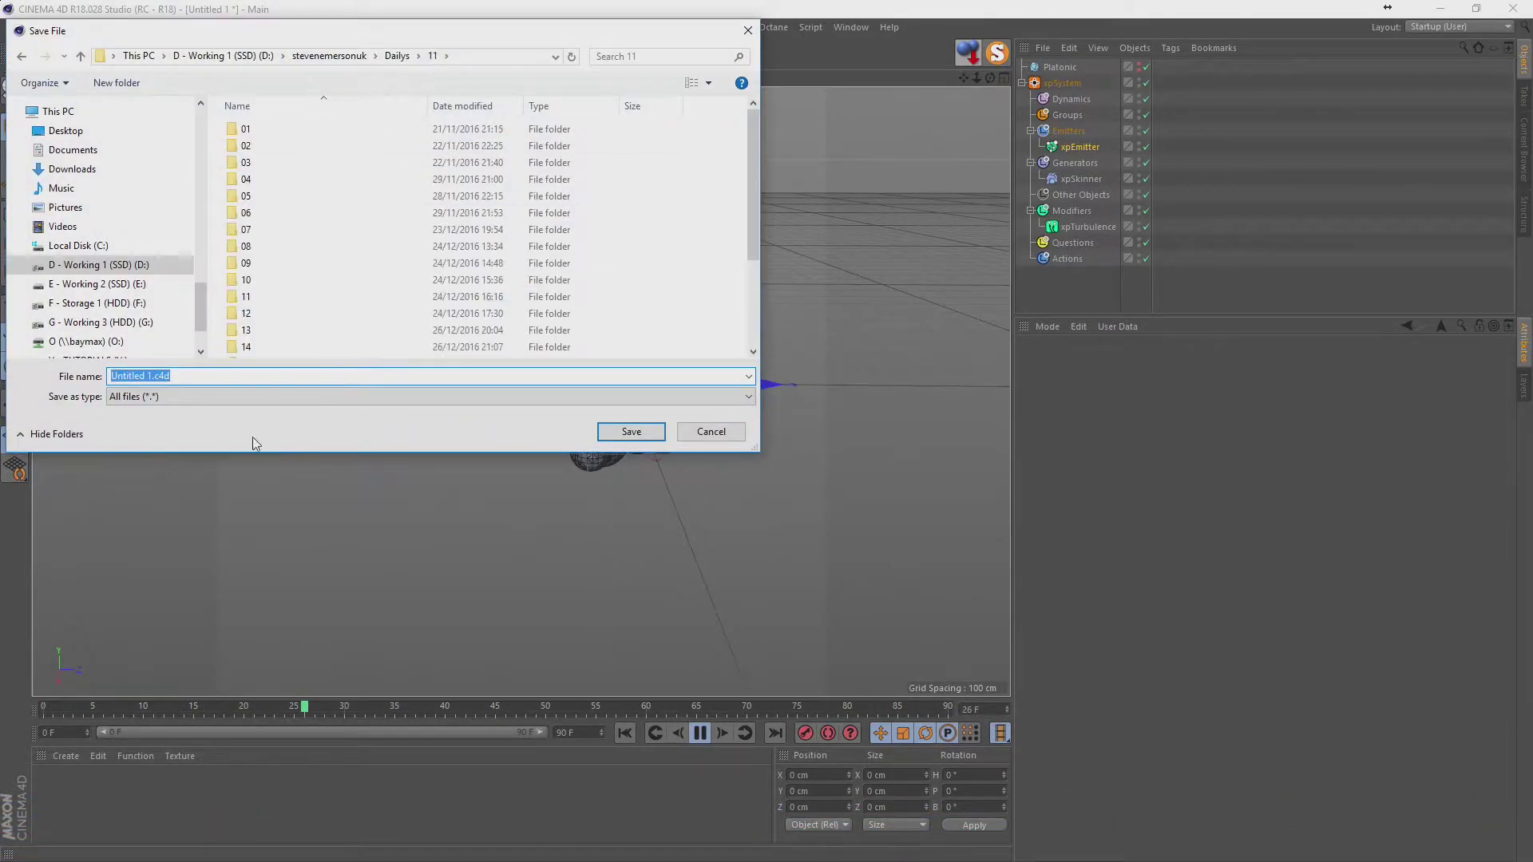
left_click(116, 83)
type("23")
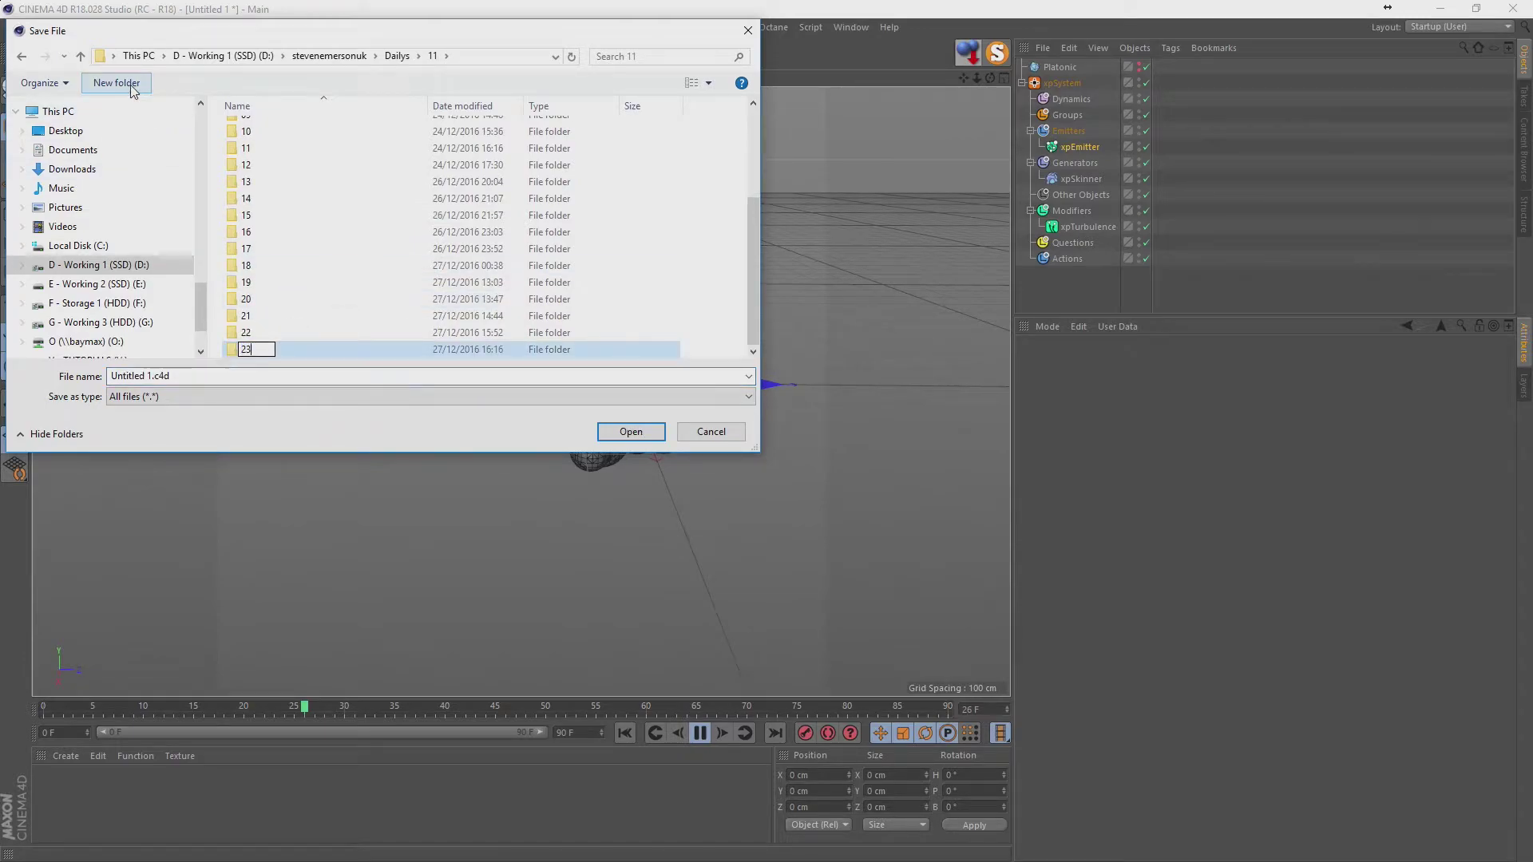
key("Return")
key("Return")
type("161123")
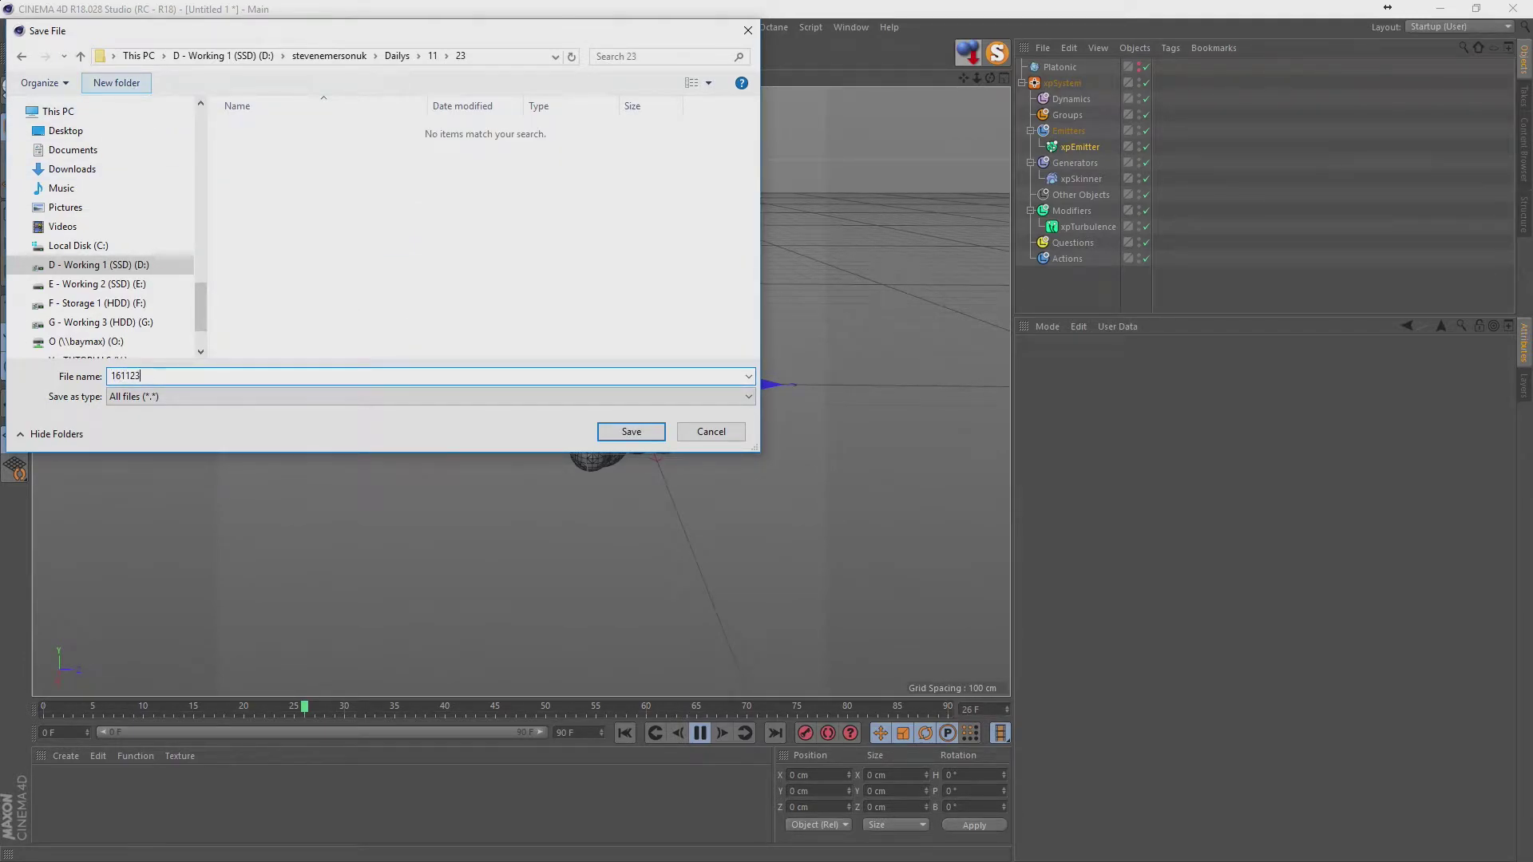
key("Return")
scroll(575, 433, "up", 5)
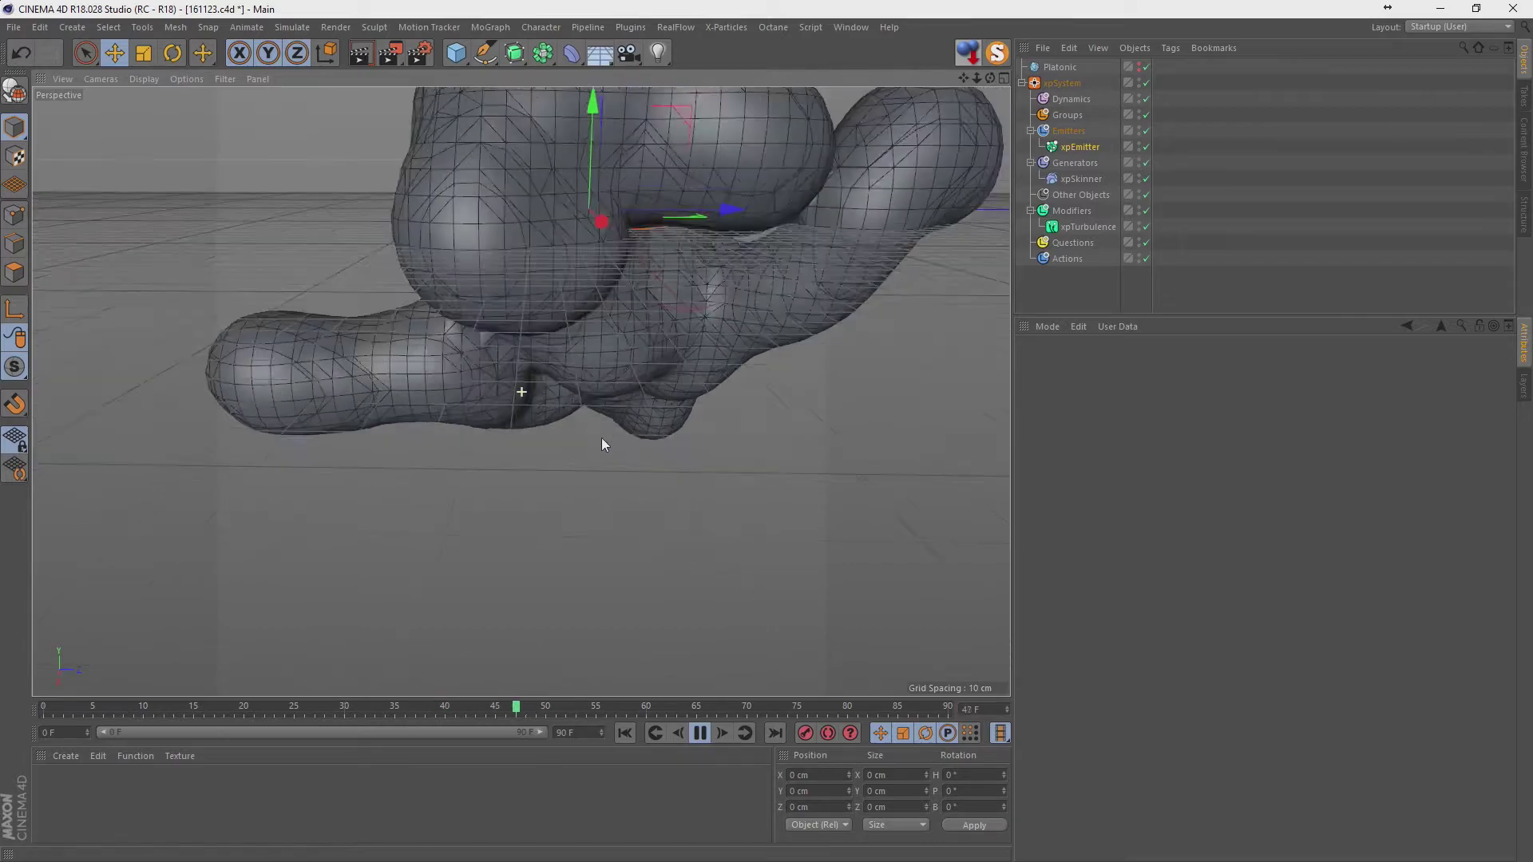
scroll(601, 443, "down", 5)
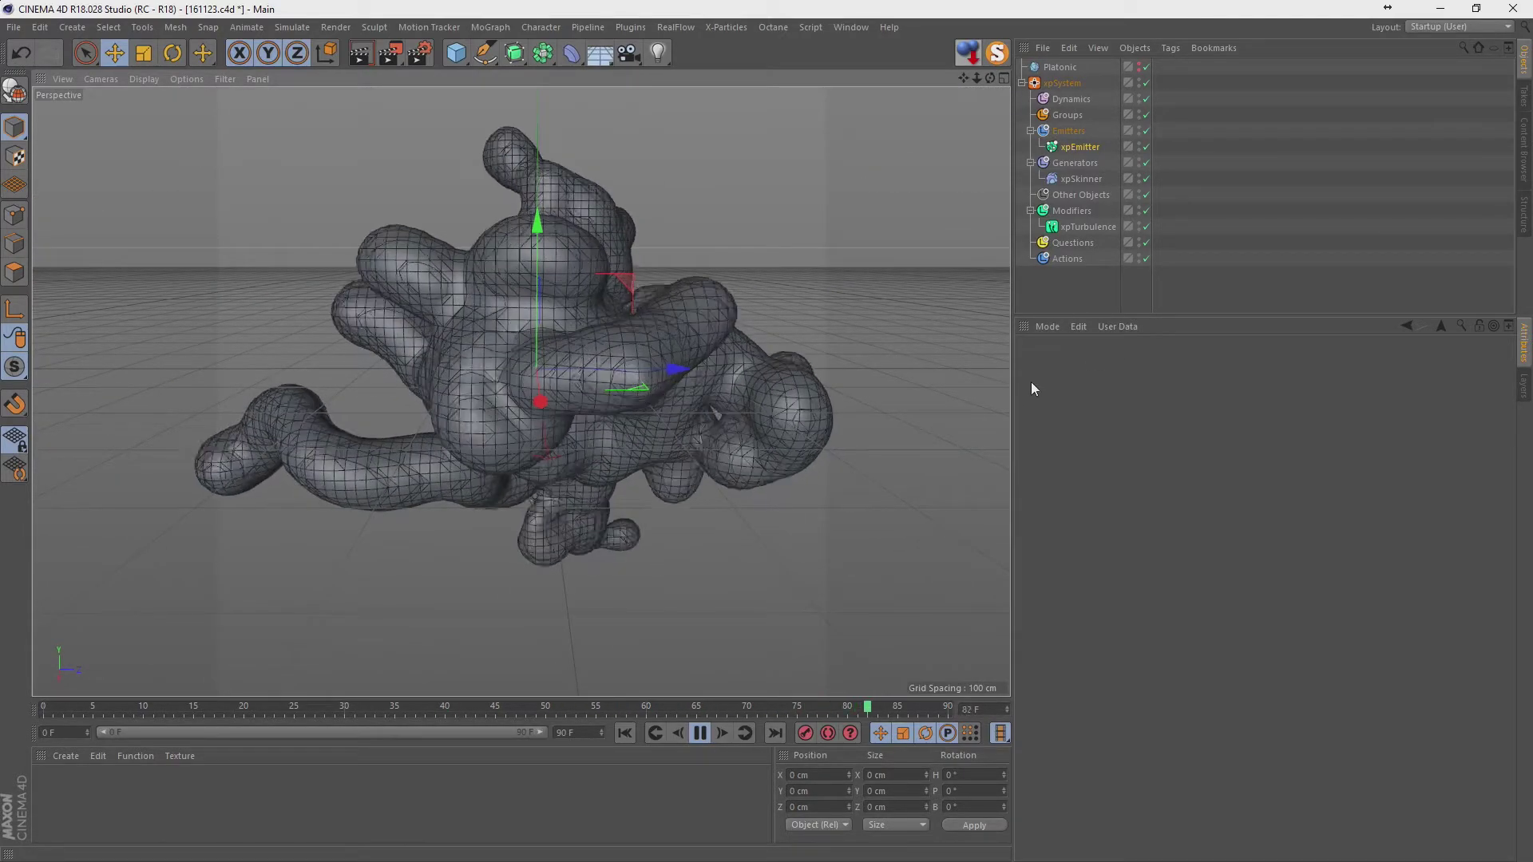
left_click(1072, 211)
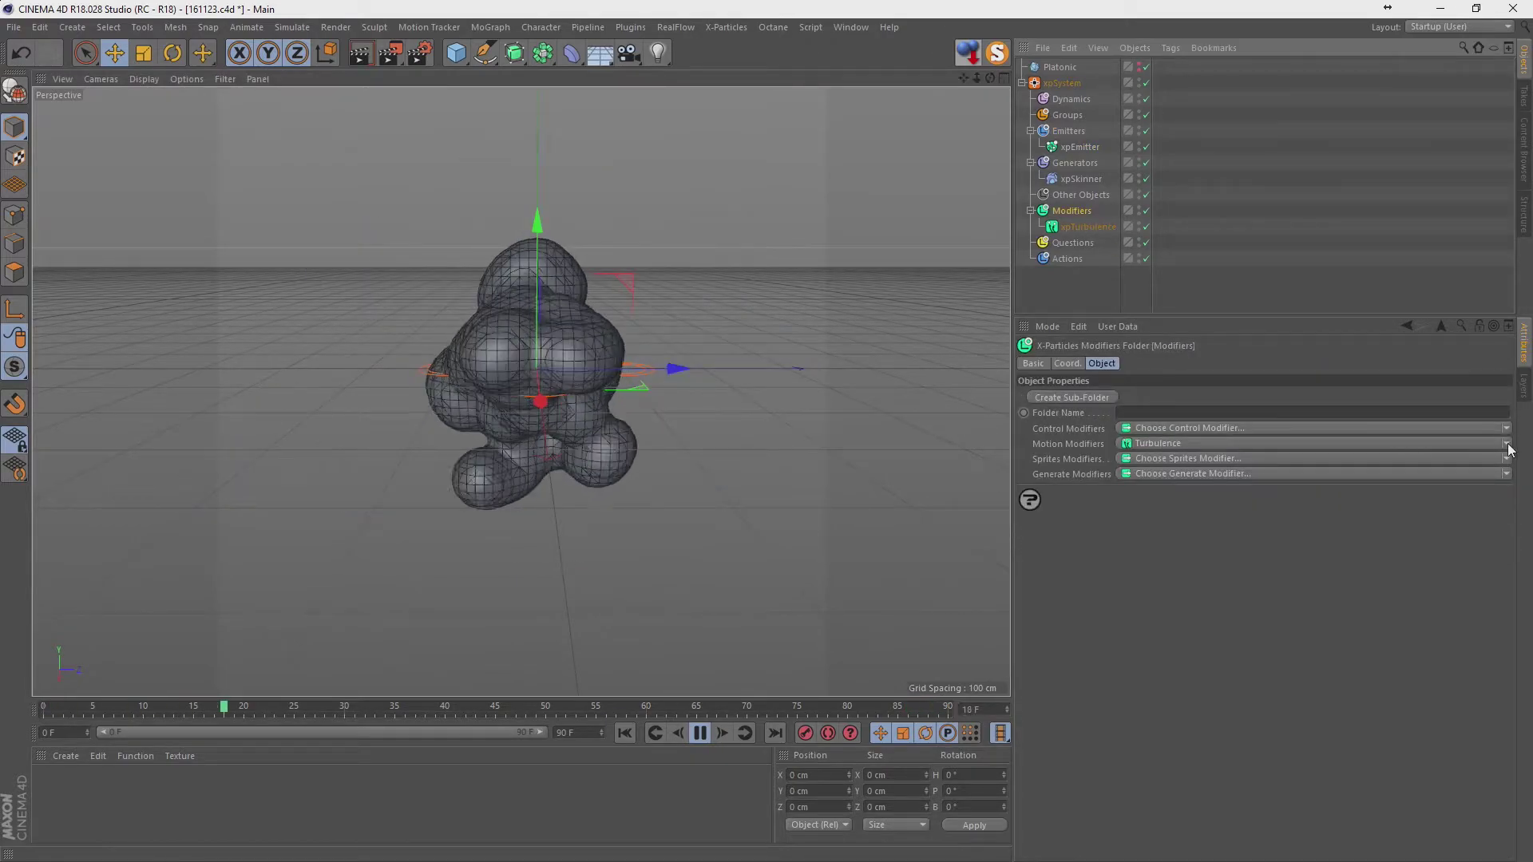
left_click(1507, 444)
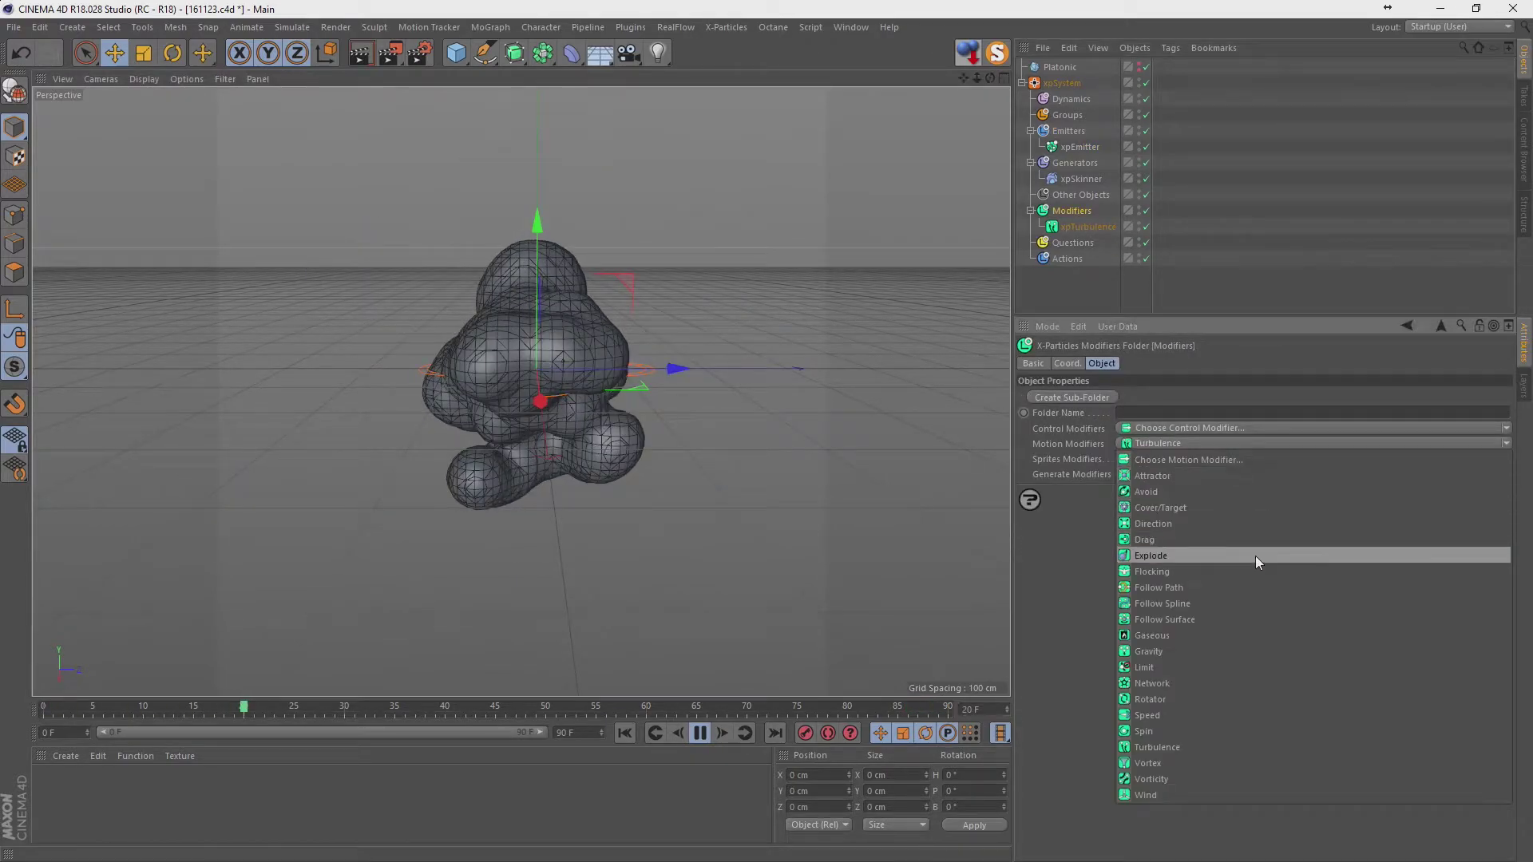
left_click(1203, 654)
left_click(700, 733)
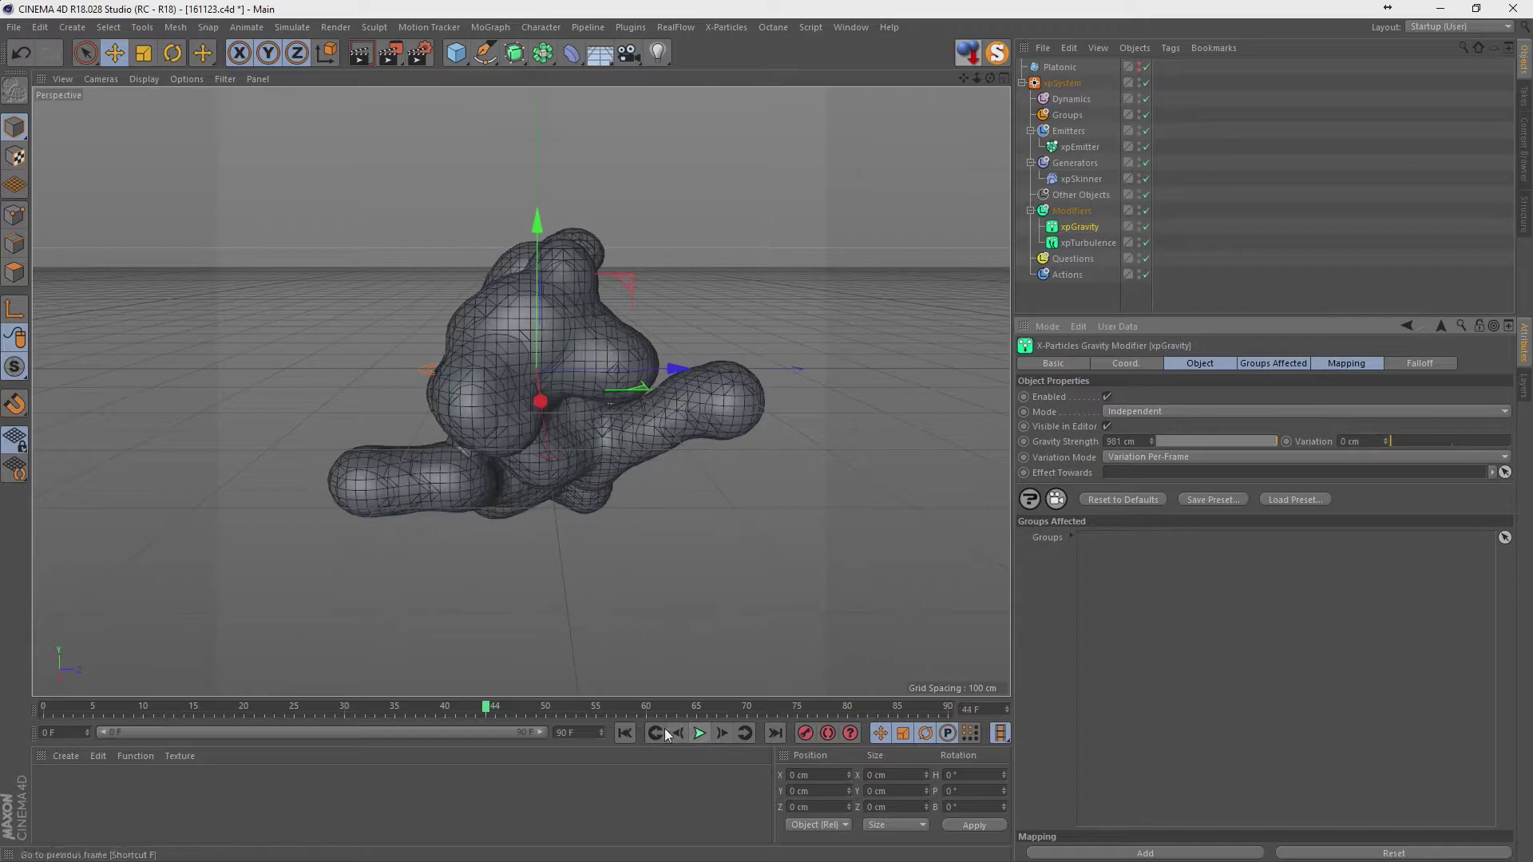
left_click(625, 733)
left_click(700, 733)
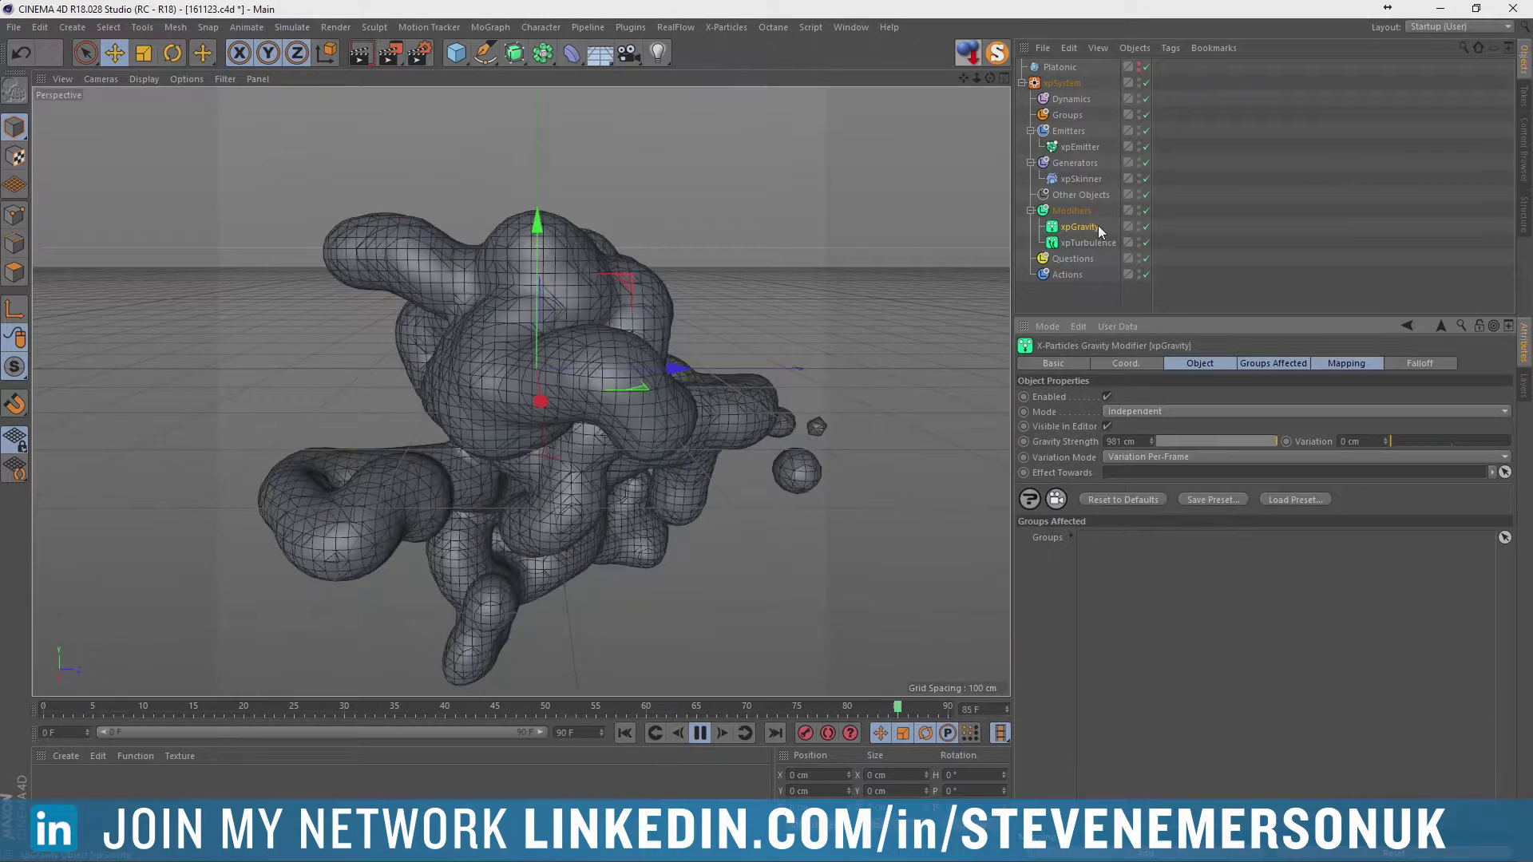
key("Delete")
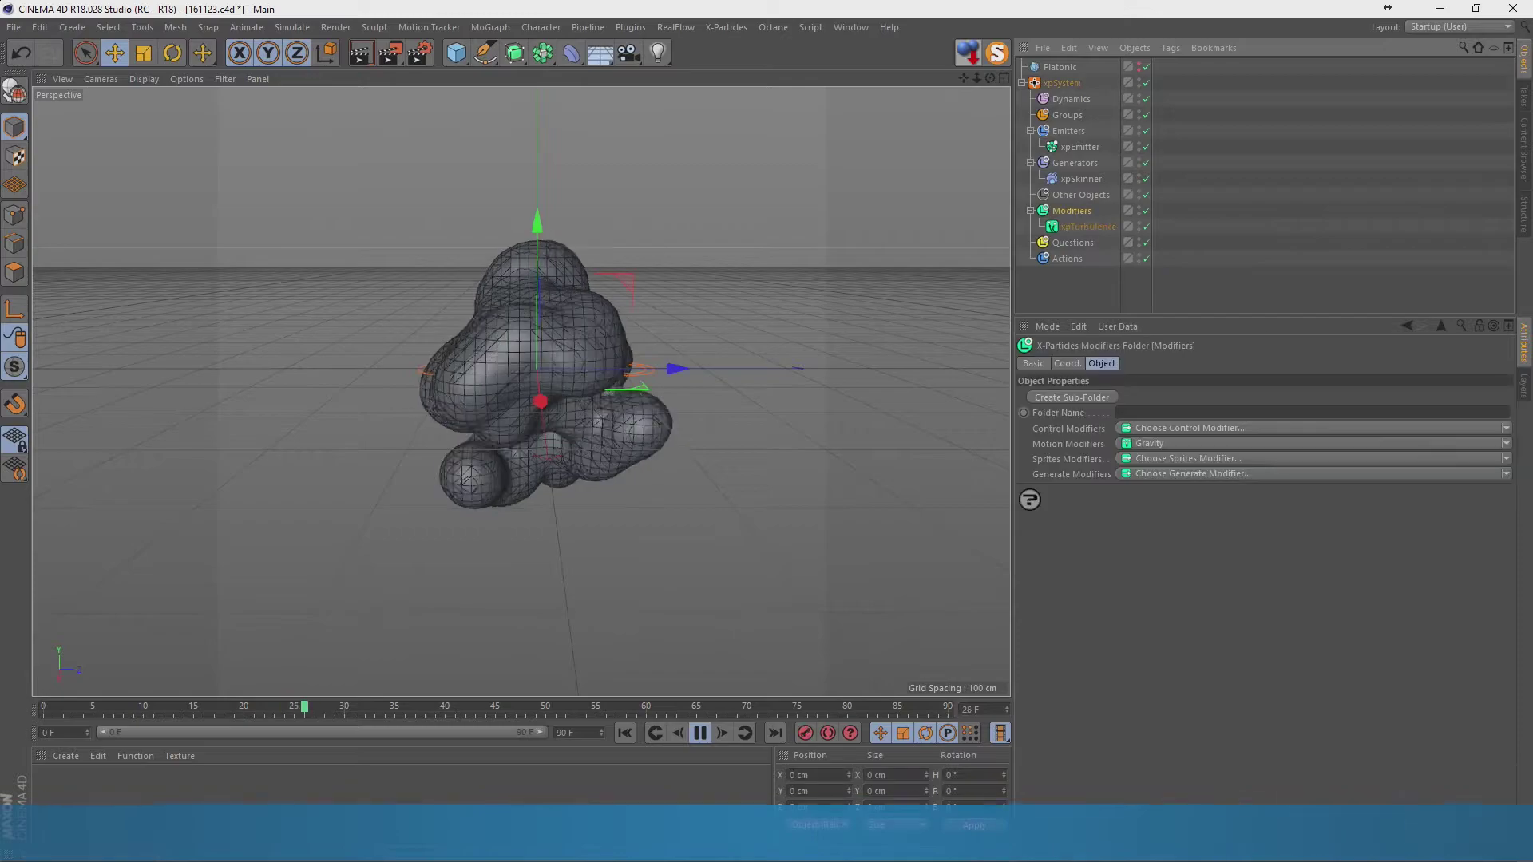
Add an xpAttractor motion modifier and raise it above the blob.
left_click(1507, 444)
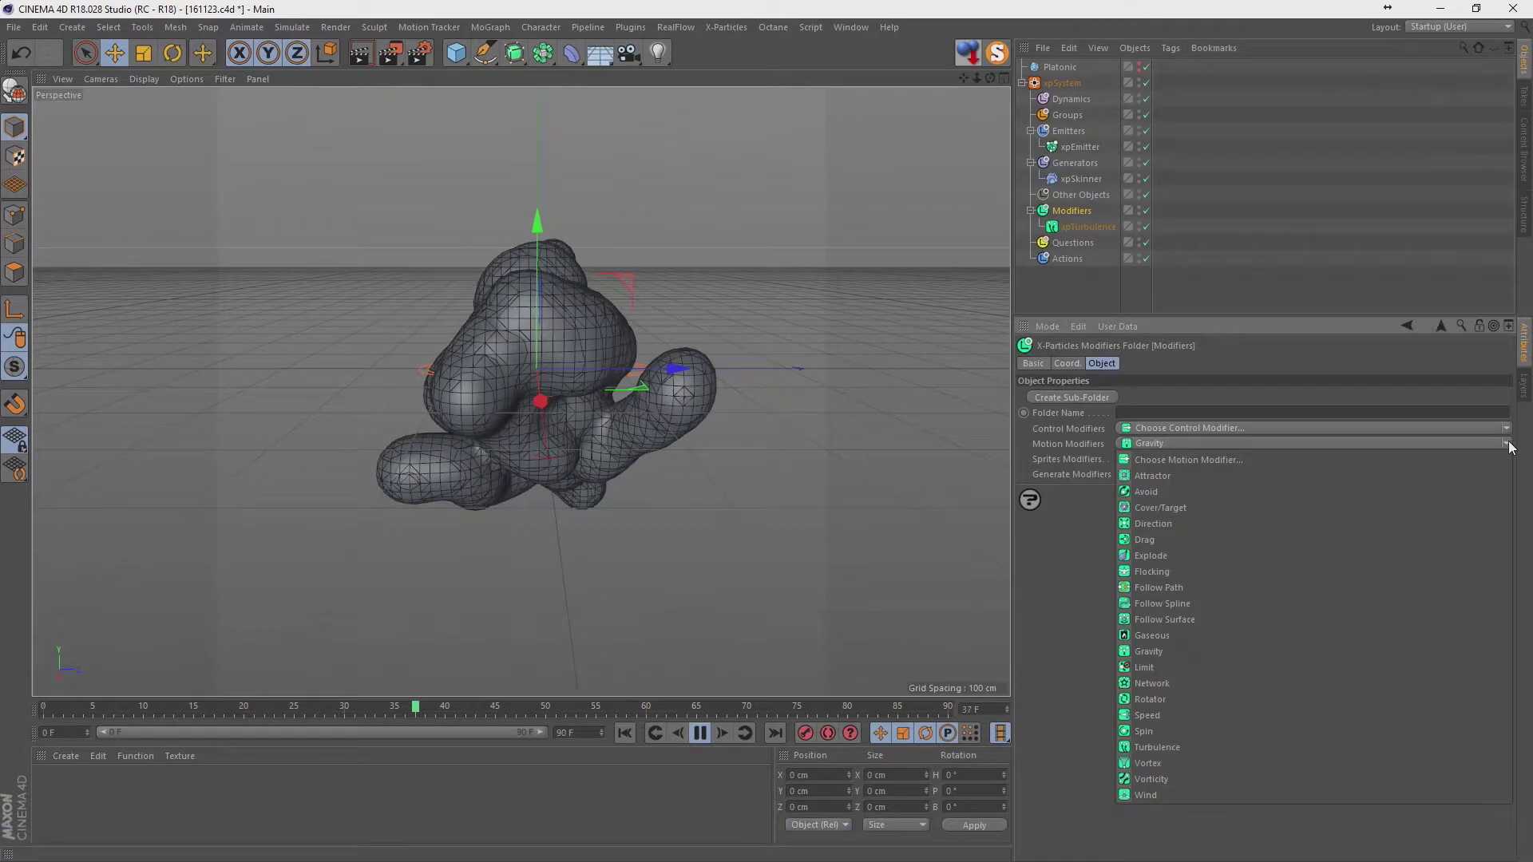
left_click(1273, 476)
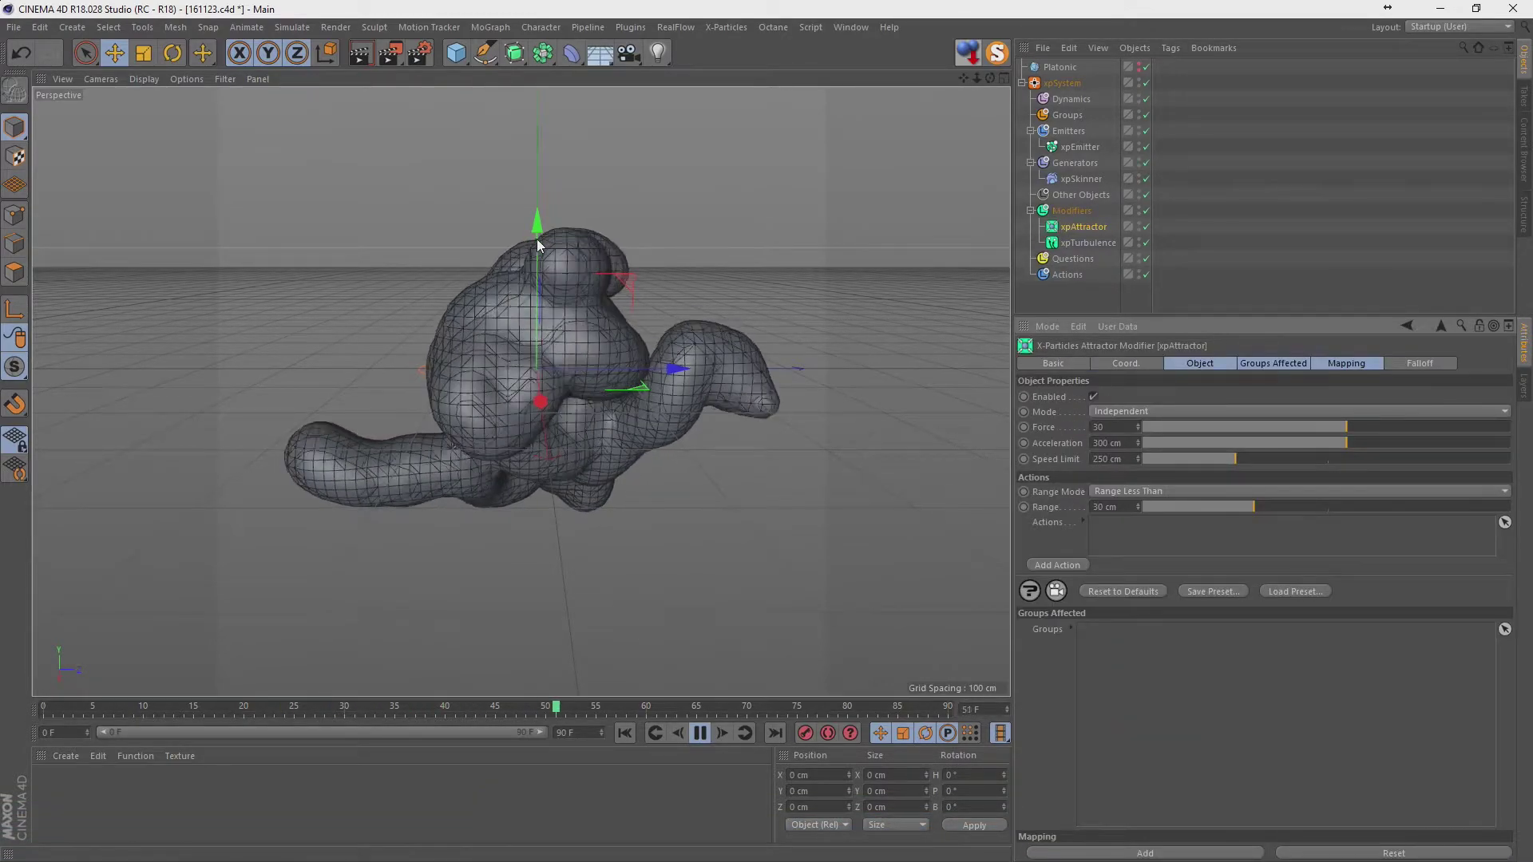
left_click_drag(533, 266, 535, 144)
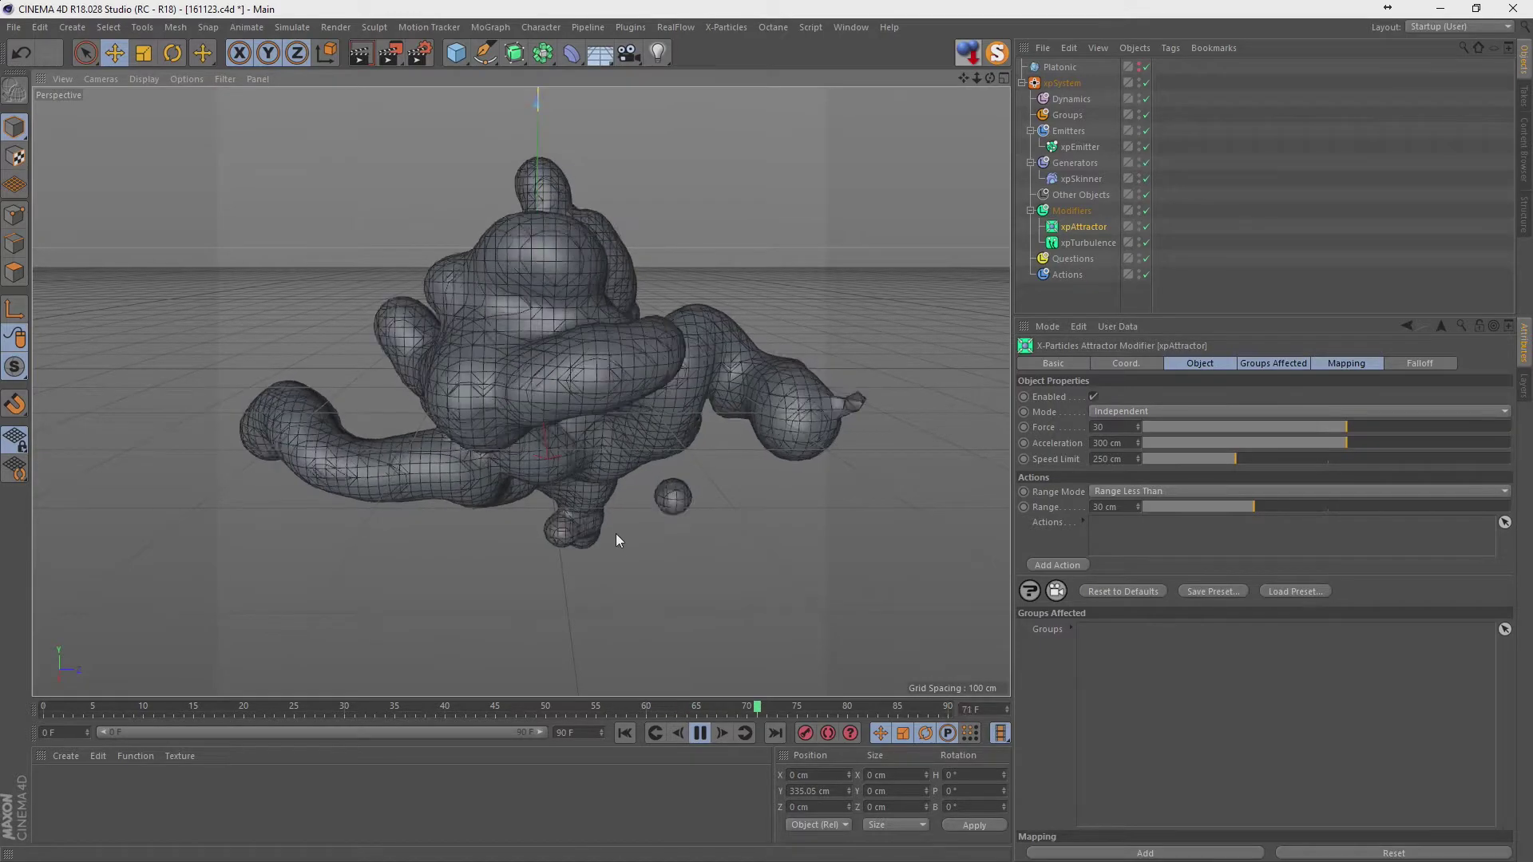
left_click_drag(443, 328, 497, 329, "alt")
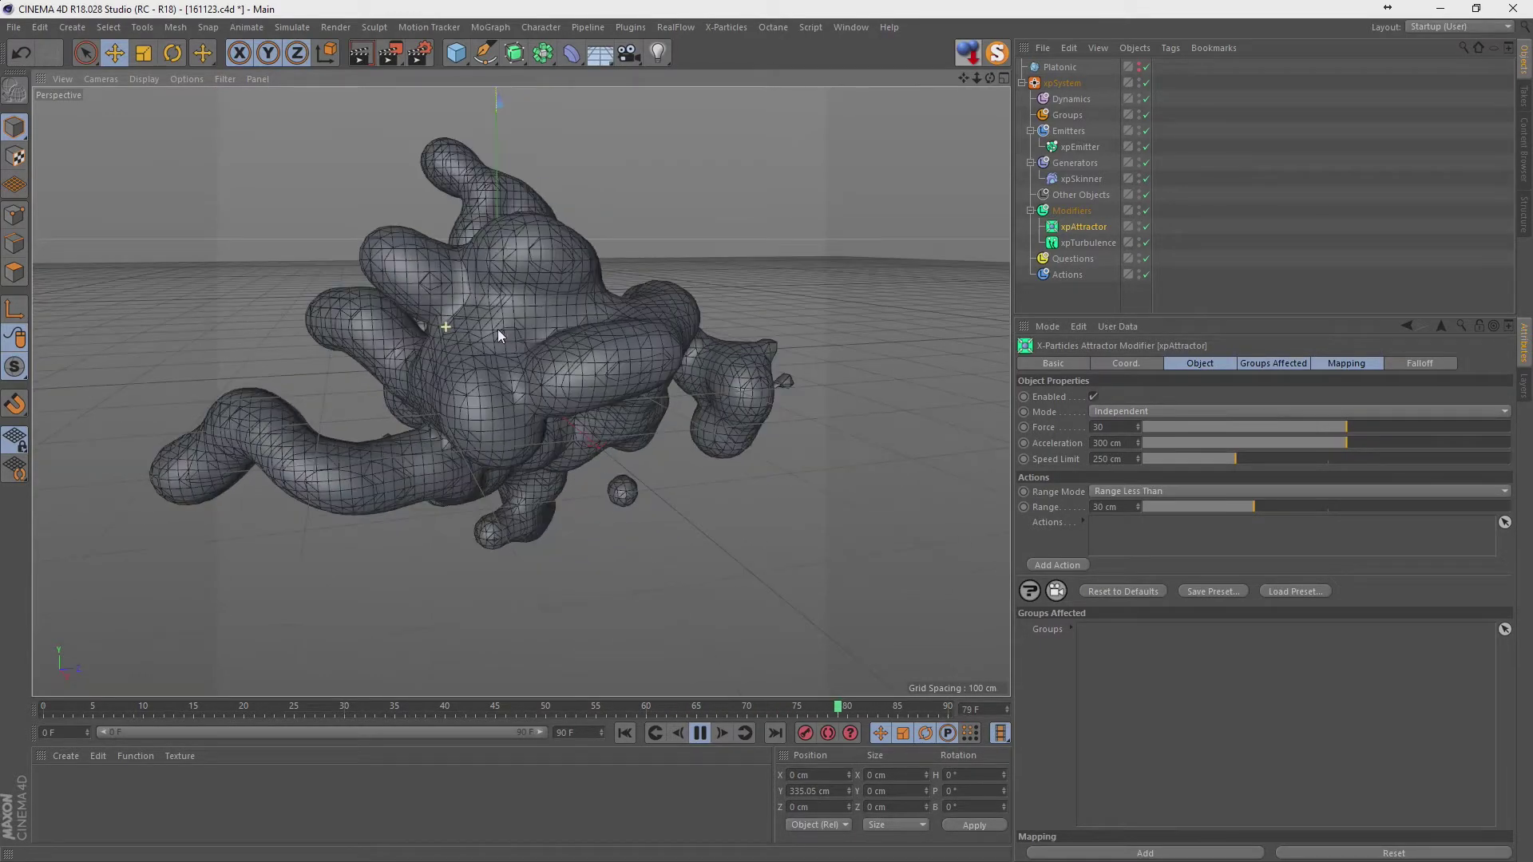
left_click(625, 733)
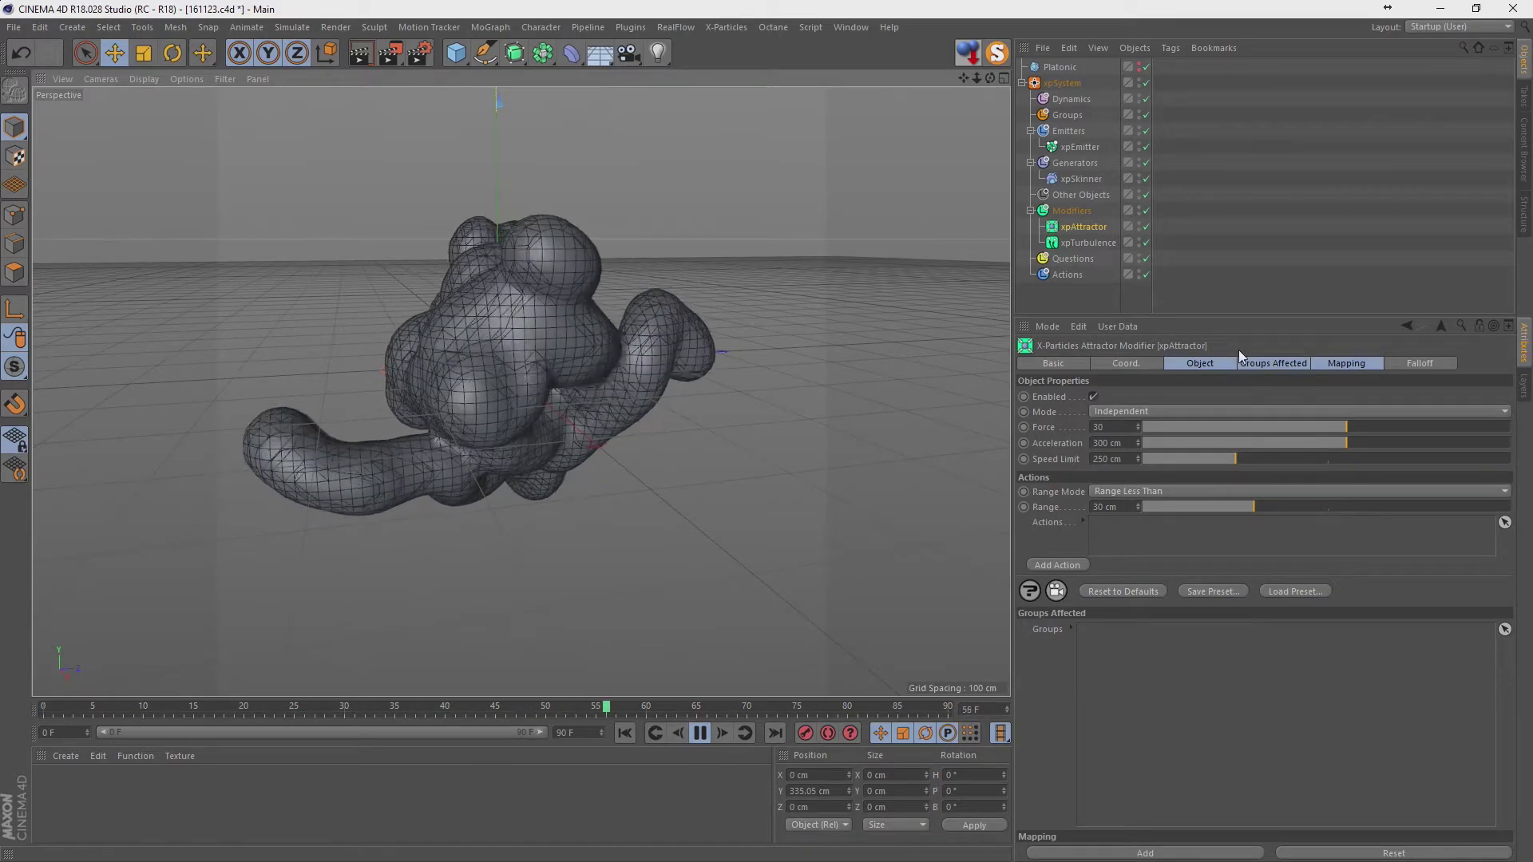
Increase the attractor Force to 300 and replay the simulation, pausing at frame 72.
left_click_drag(1373, 427, 1445, 425)
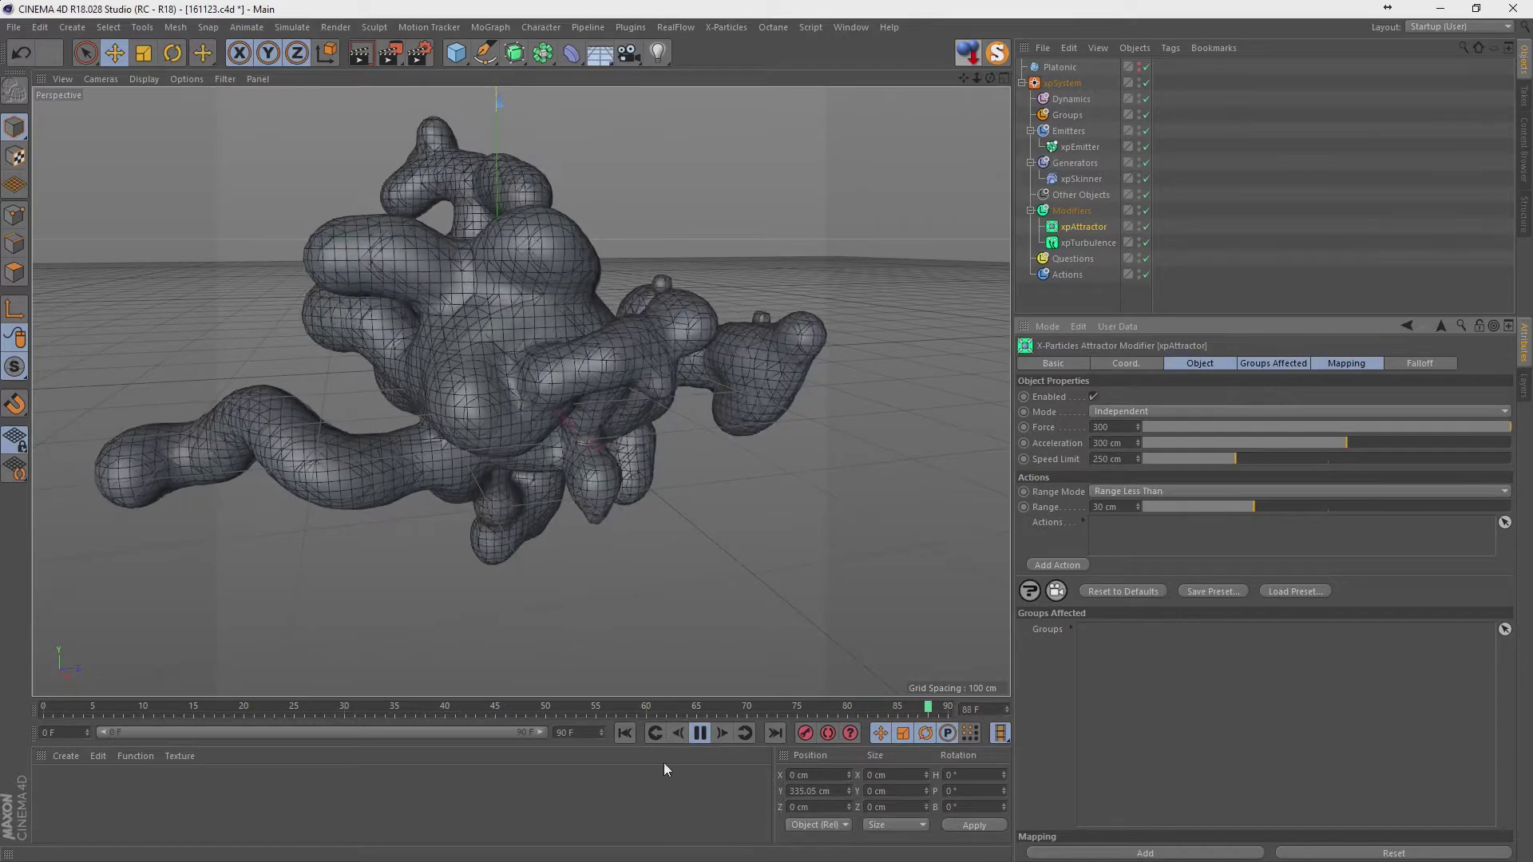
left_click(647, 736)
left_click(700, 733)
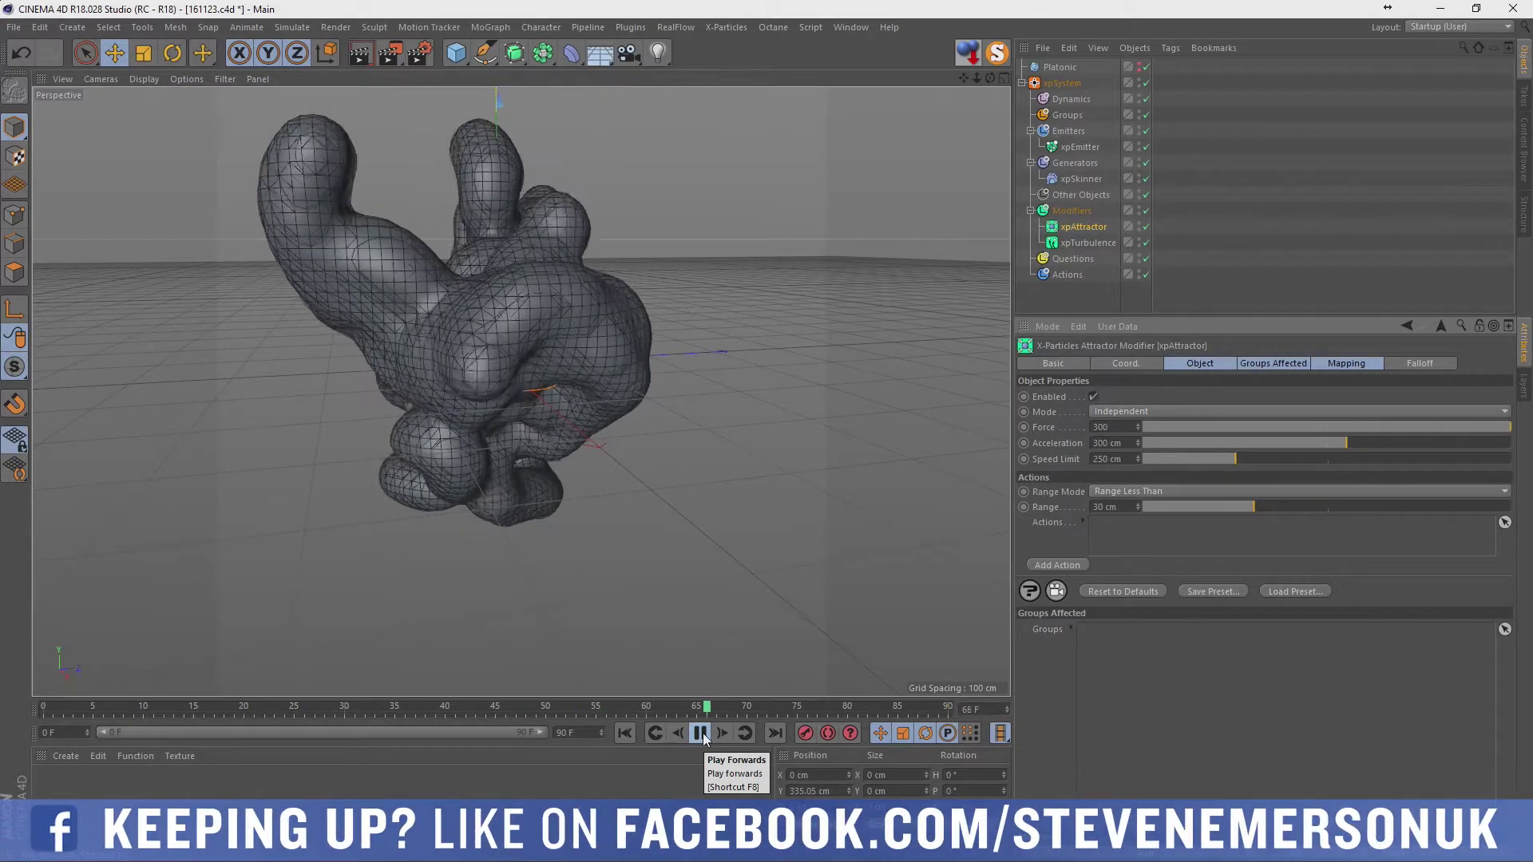
left_click(700, 733)
left_click_drag(385, 317, 442, 272, "alt")
scroll(442, 272, "down", 5)
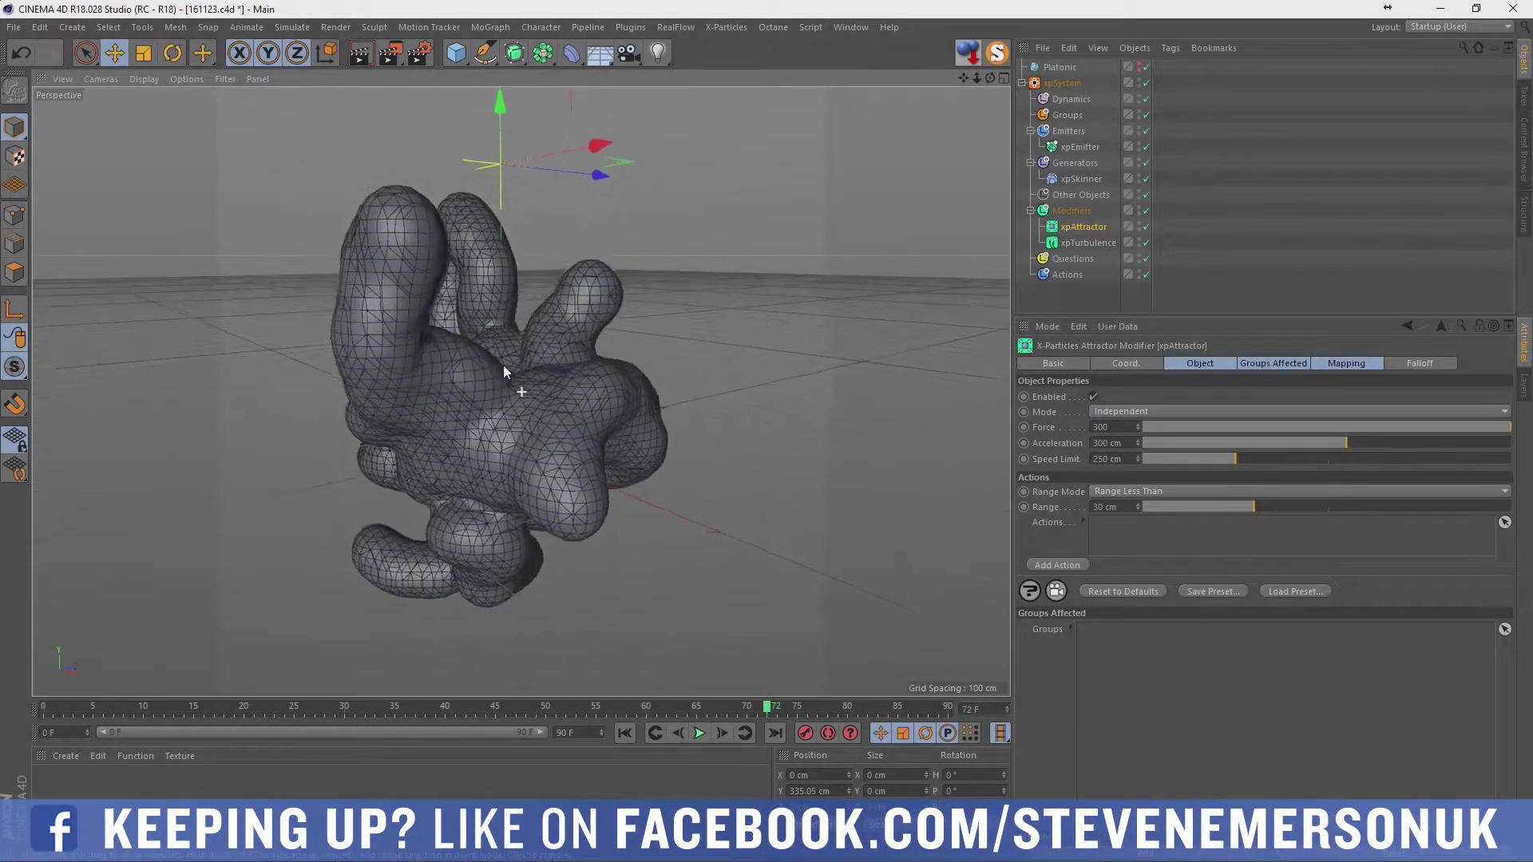
scroll(503, 366, "down", 3)
scroll(549, 380, "down", 2)
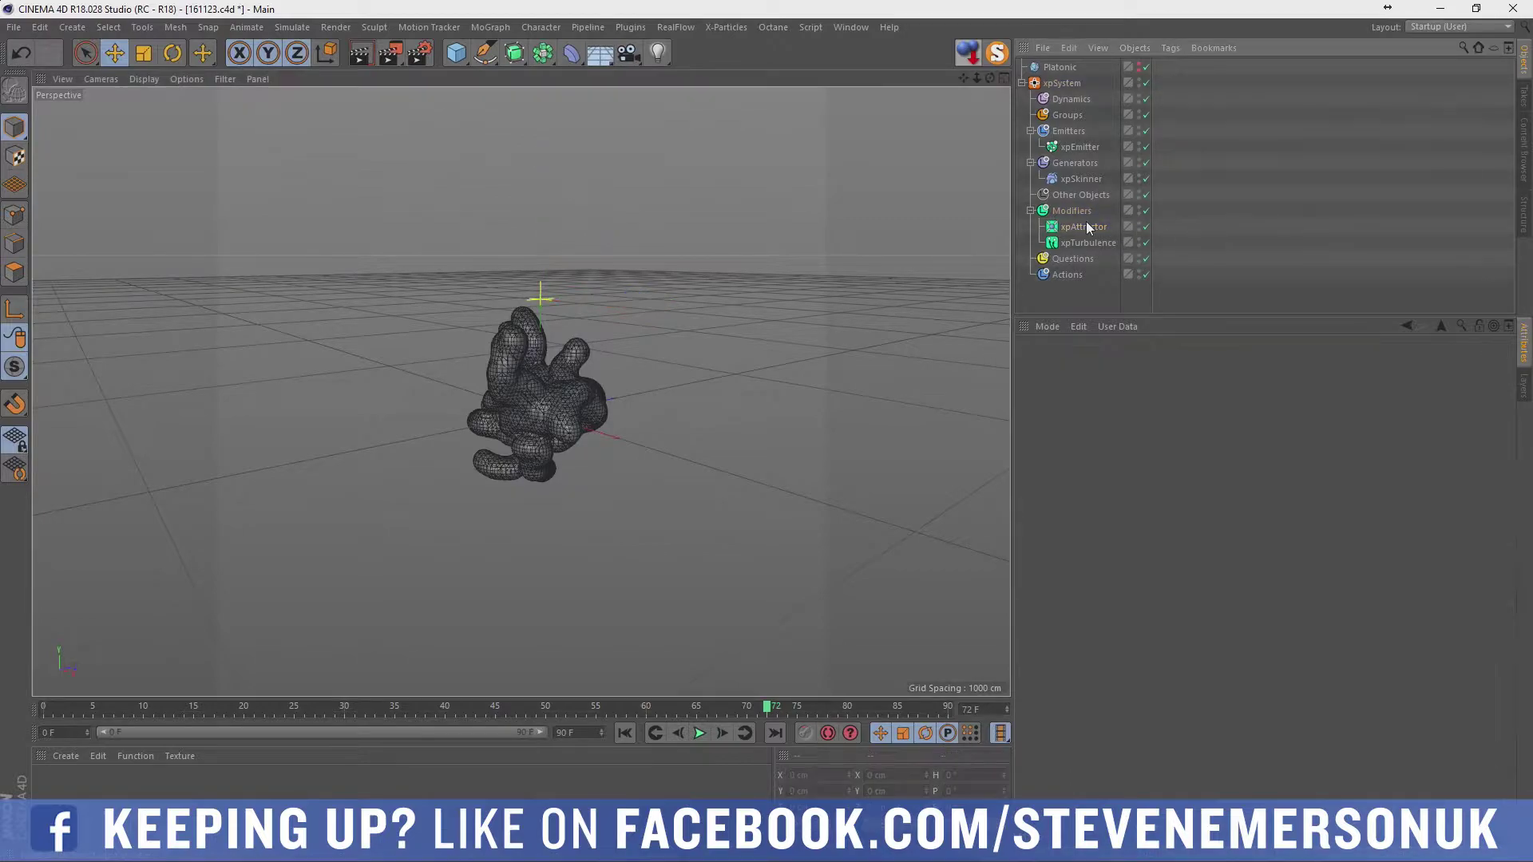
Nudge the attractor higher, set Acceleration to 1322 cm, and replay from the start.
left_click_drag(542, 199, 548, 183)
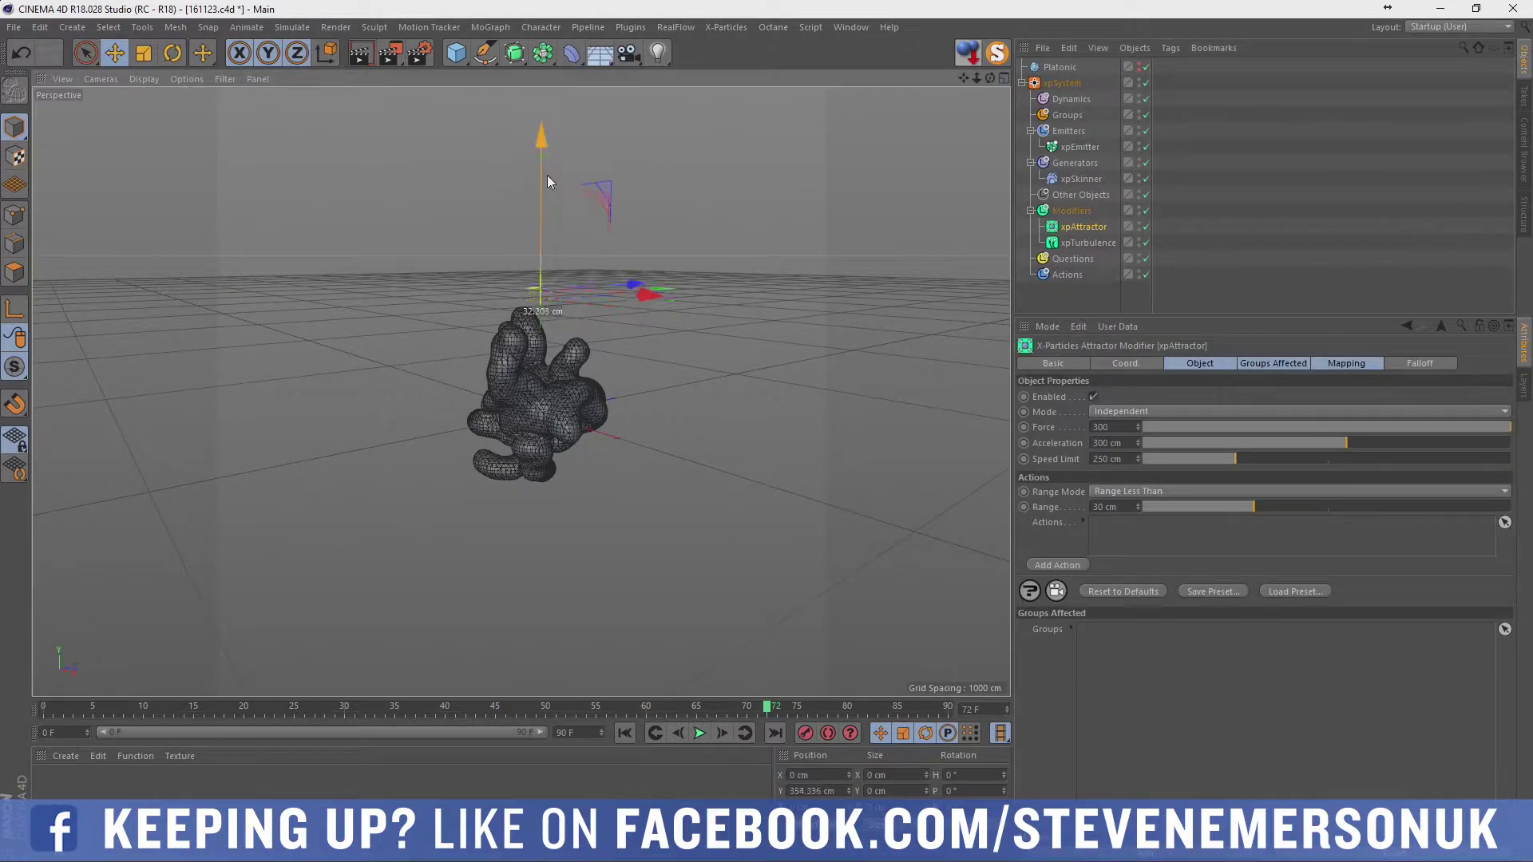
left_click(1106, 427)
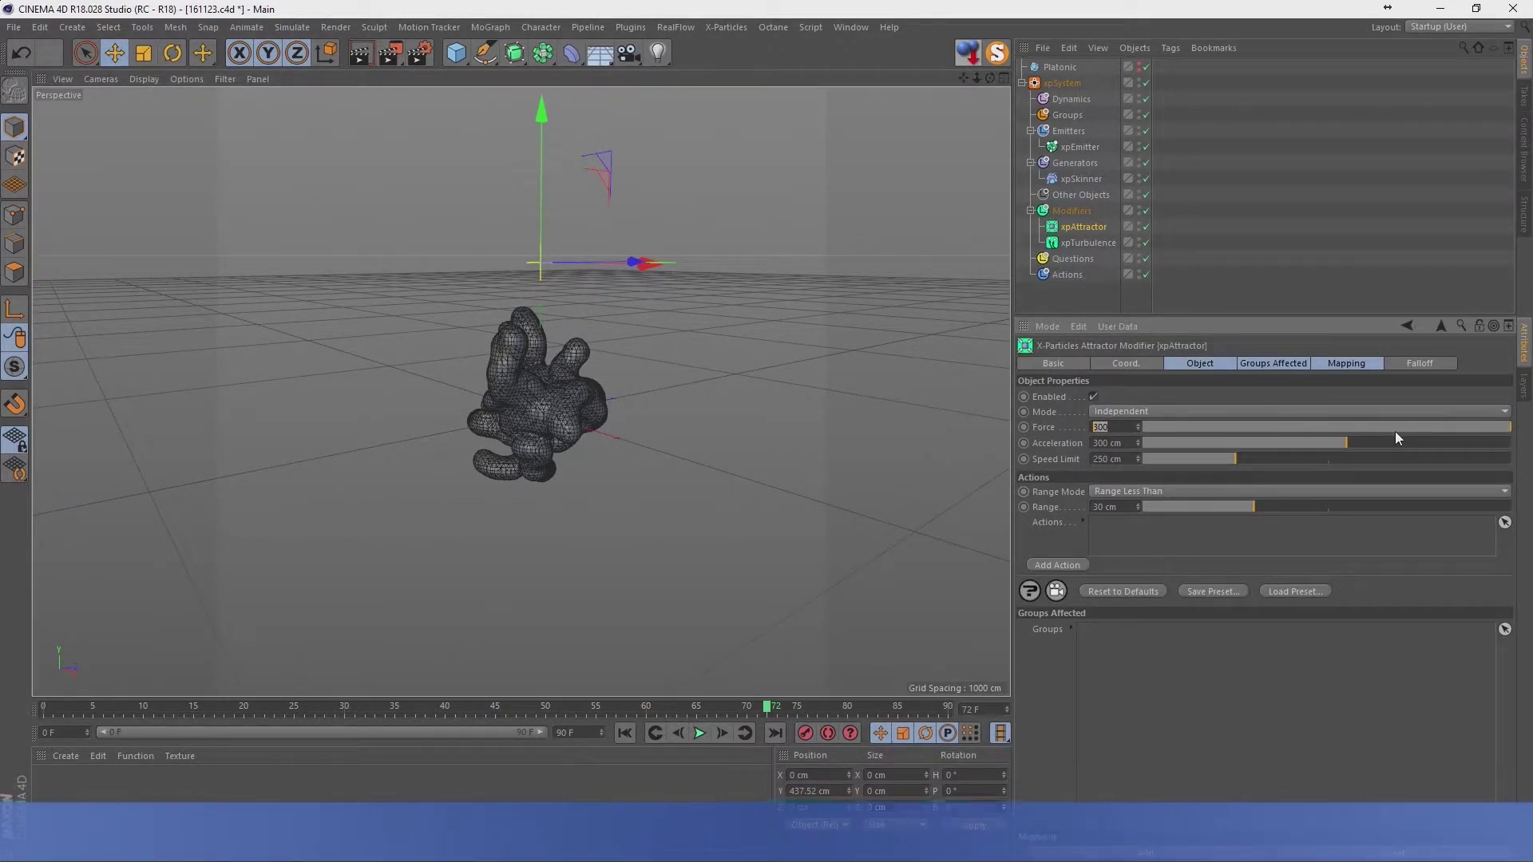
left_click_drag(1396, 442, 1408, 444)
left_click(624, 733)
left_click(700, 733)
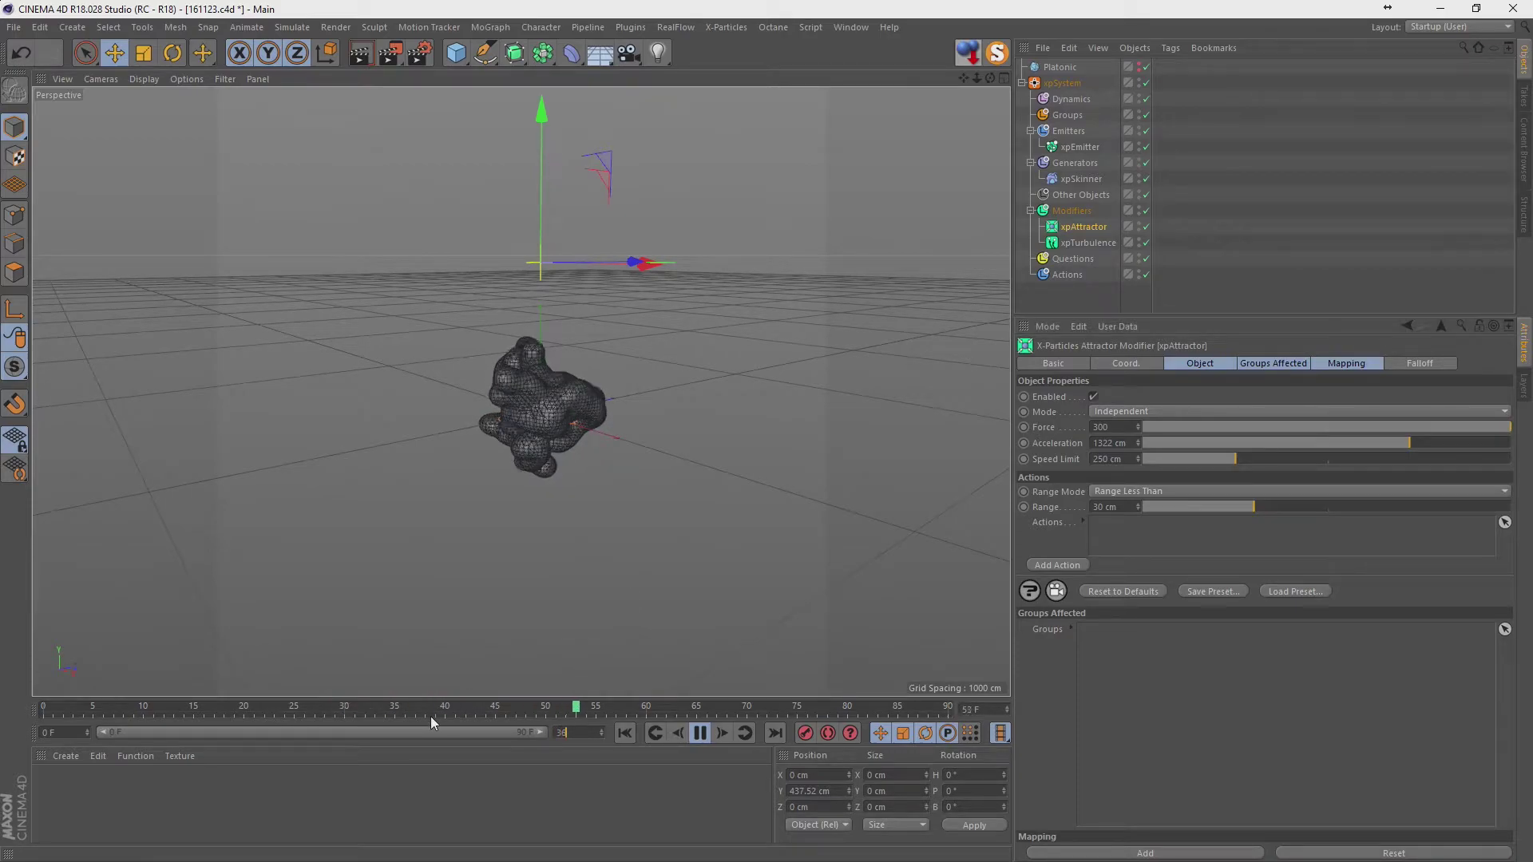
Set the scene end to 360 frames, extend the preview range, and show the motion modifier list.
type("360")
key("Return")
left_click_drag(211, 730, 541, 732)
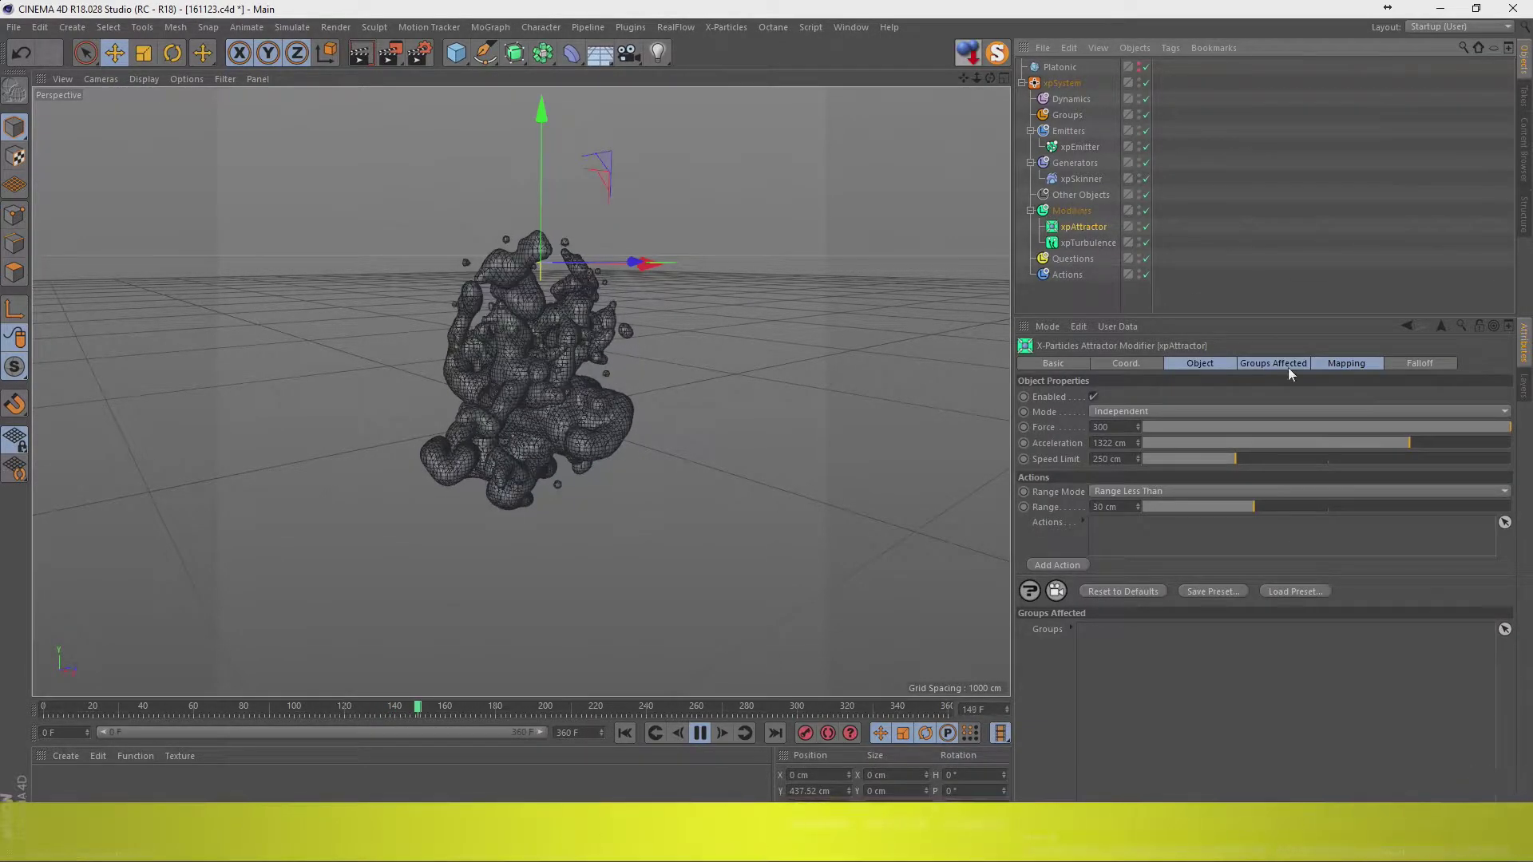
left_click(1071, 211)
left_click(1506, 443)
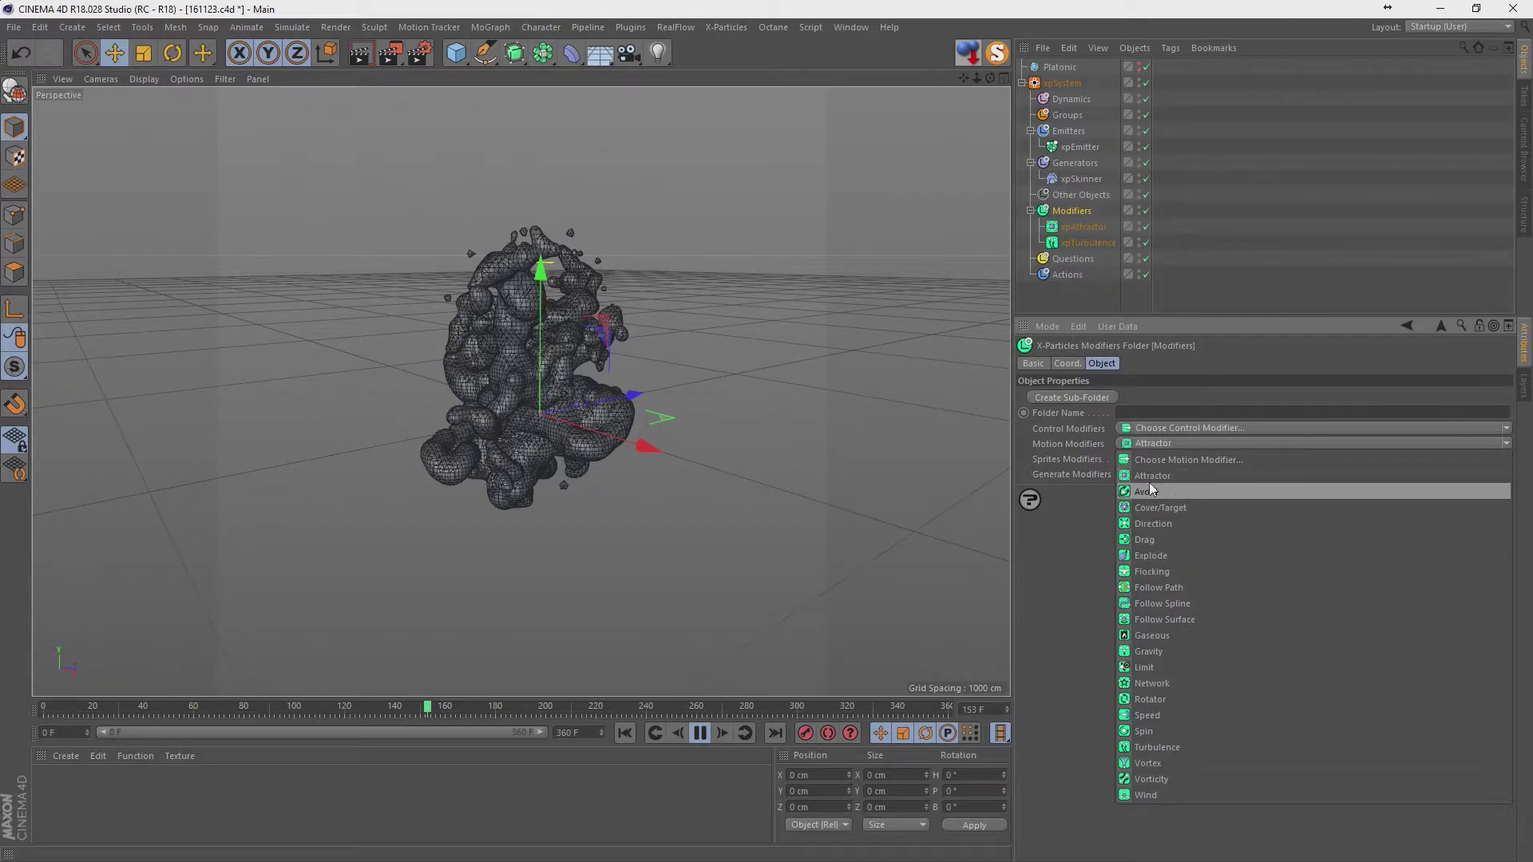
Undo an accidentally added Floor object and stop playback.
left_click(1195, 474)
left_click(601, 54)
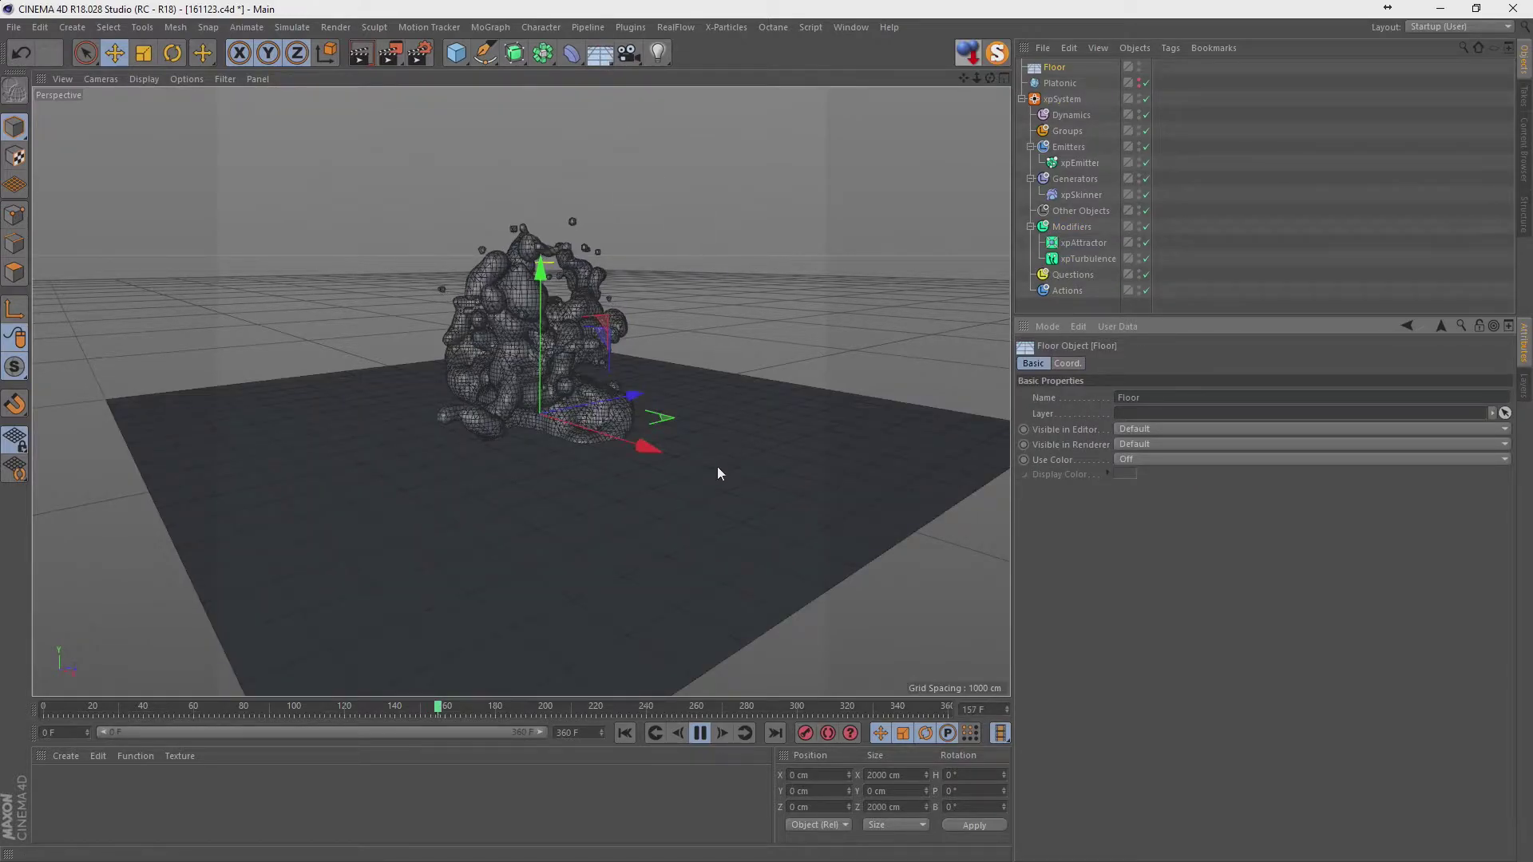
key("ctrl+z")
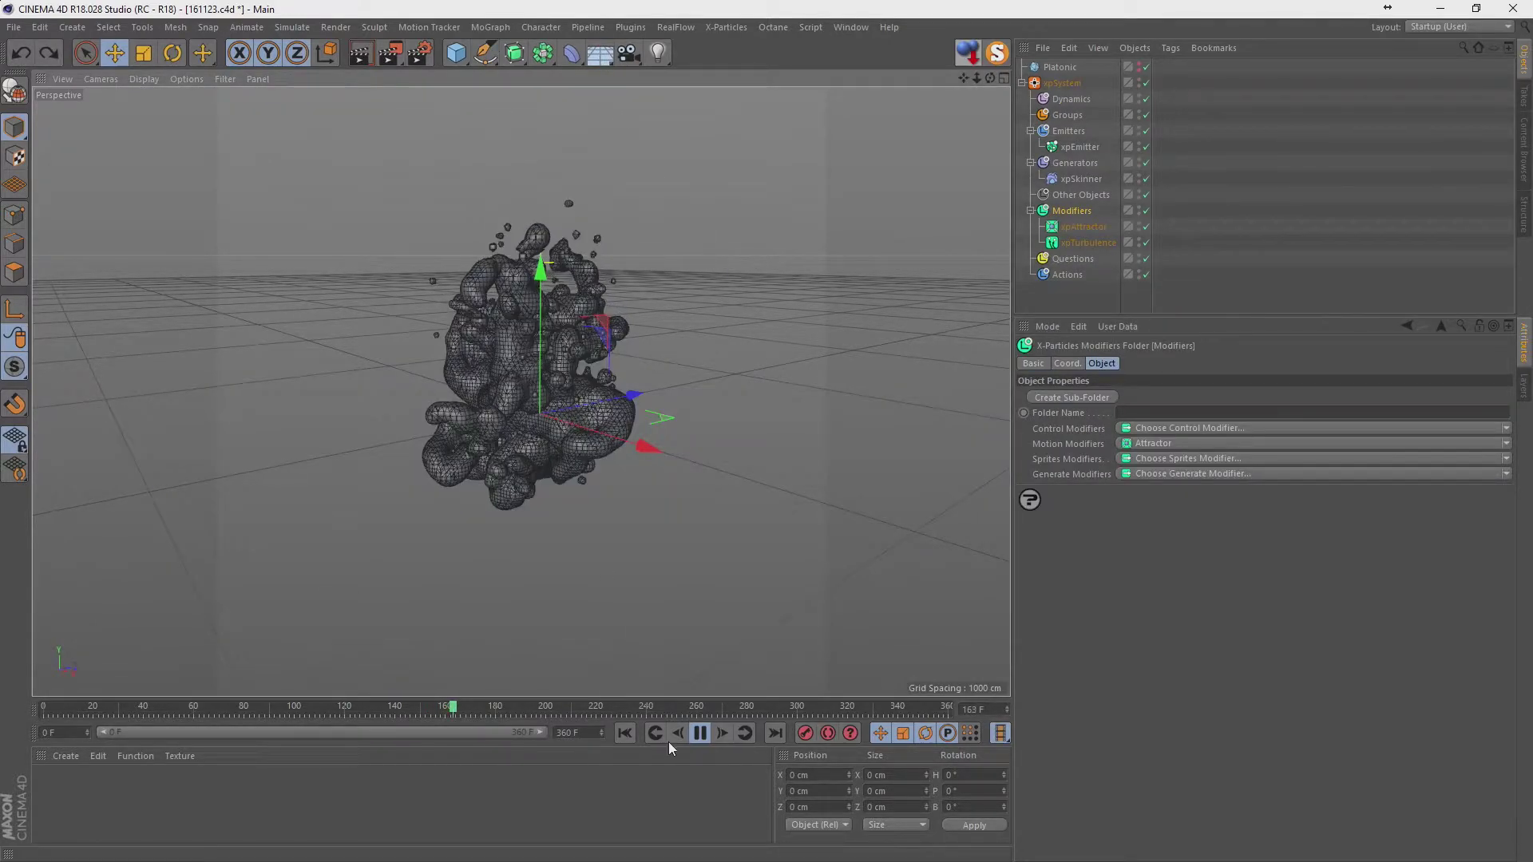
left_click(701, 733)
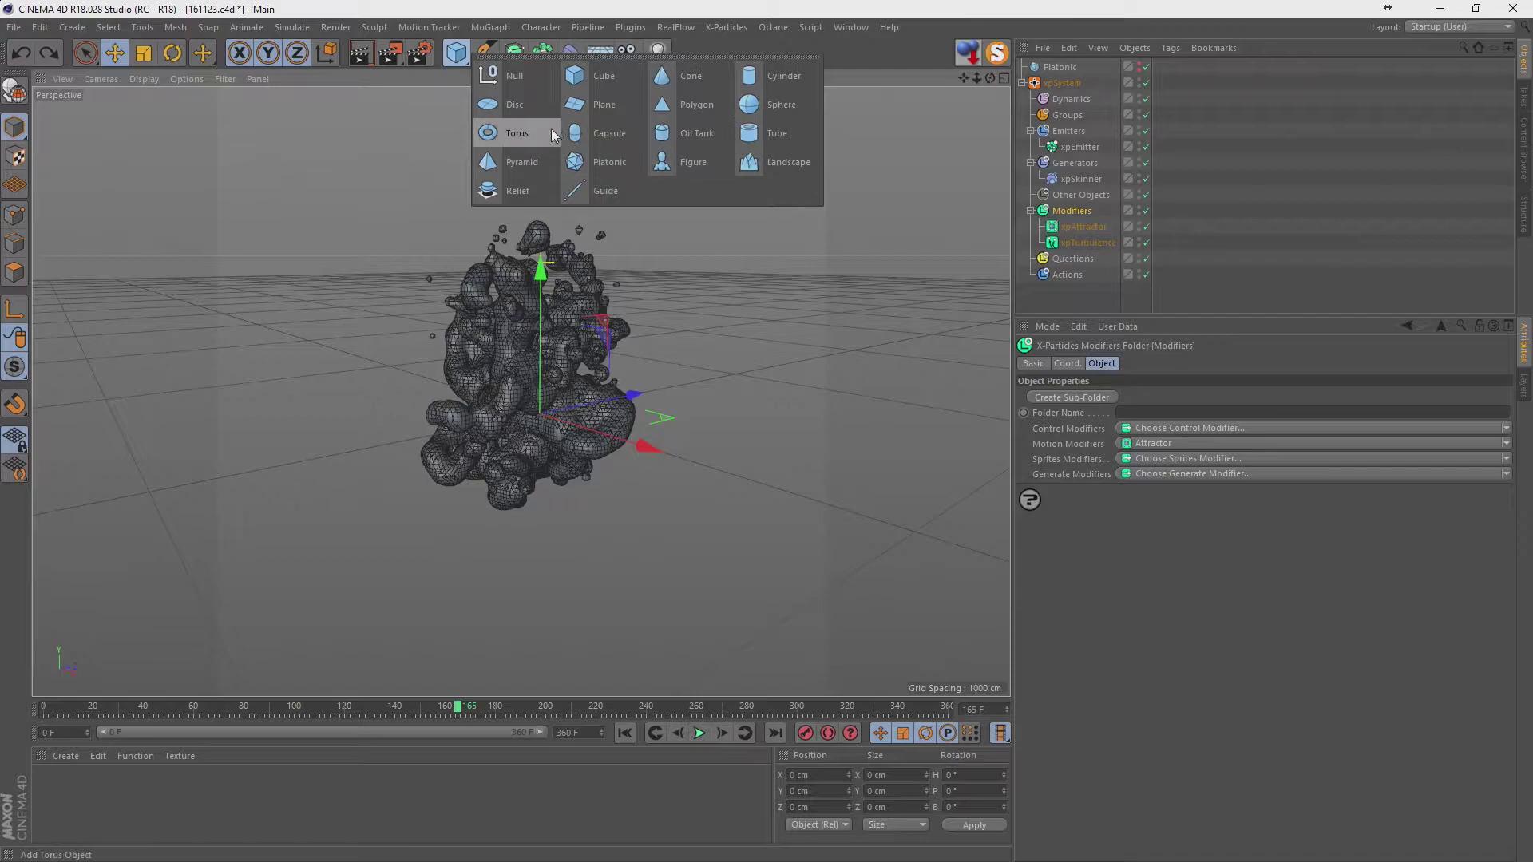
Add a 1000 × 1000 cm Plane, lower it beneath the blob, and rewind to frame 0.
left_click(594, 106)
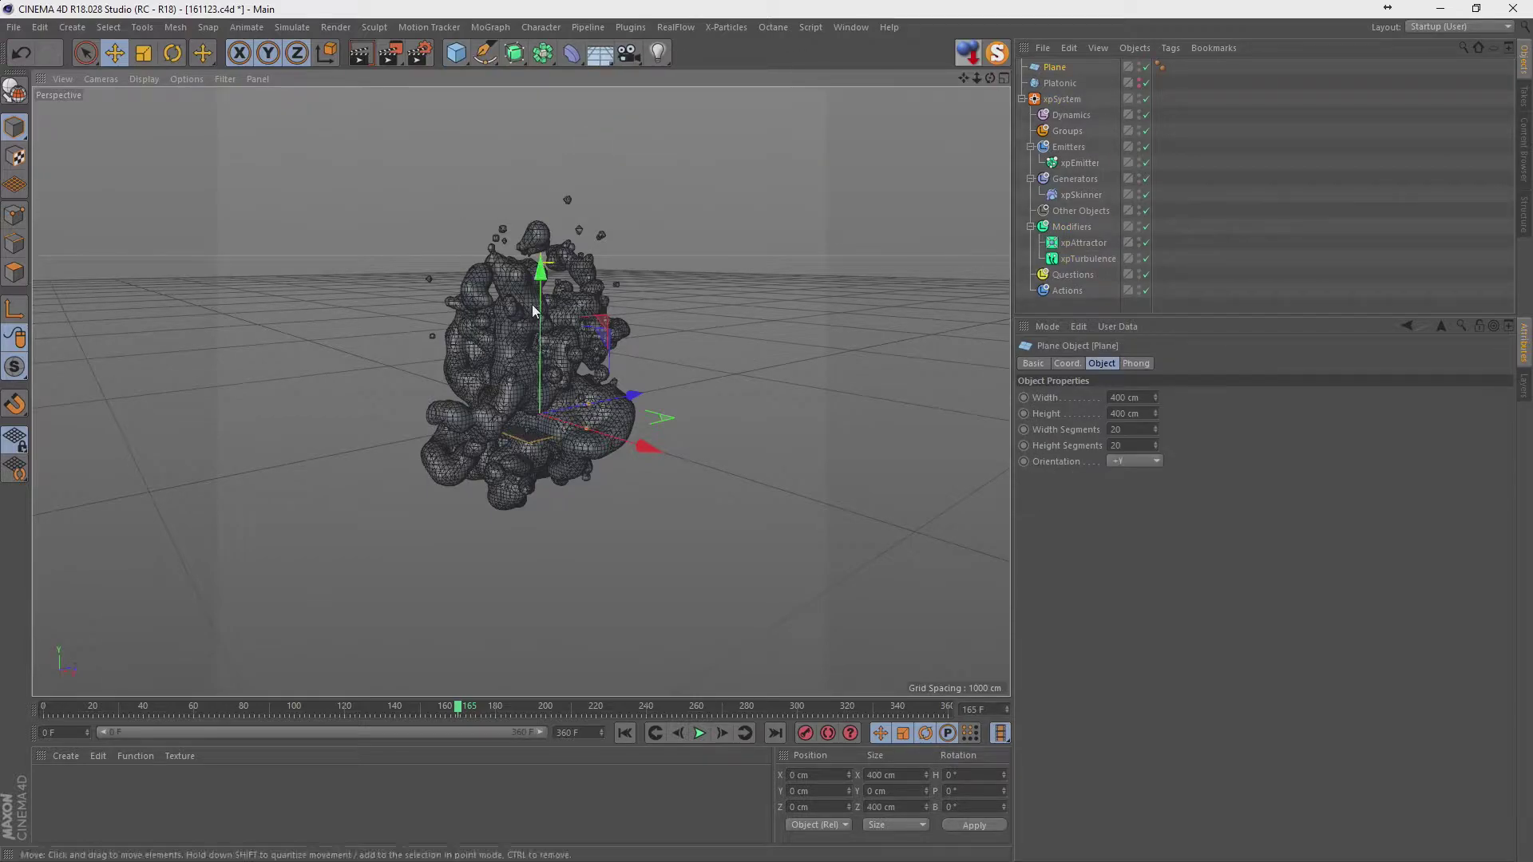
double_click(1128, 397)
type("1000")
key("Tab")
type("1000")
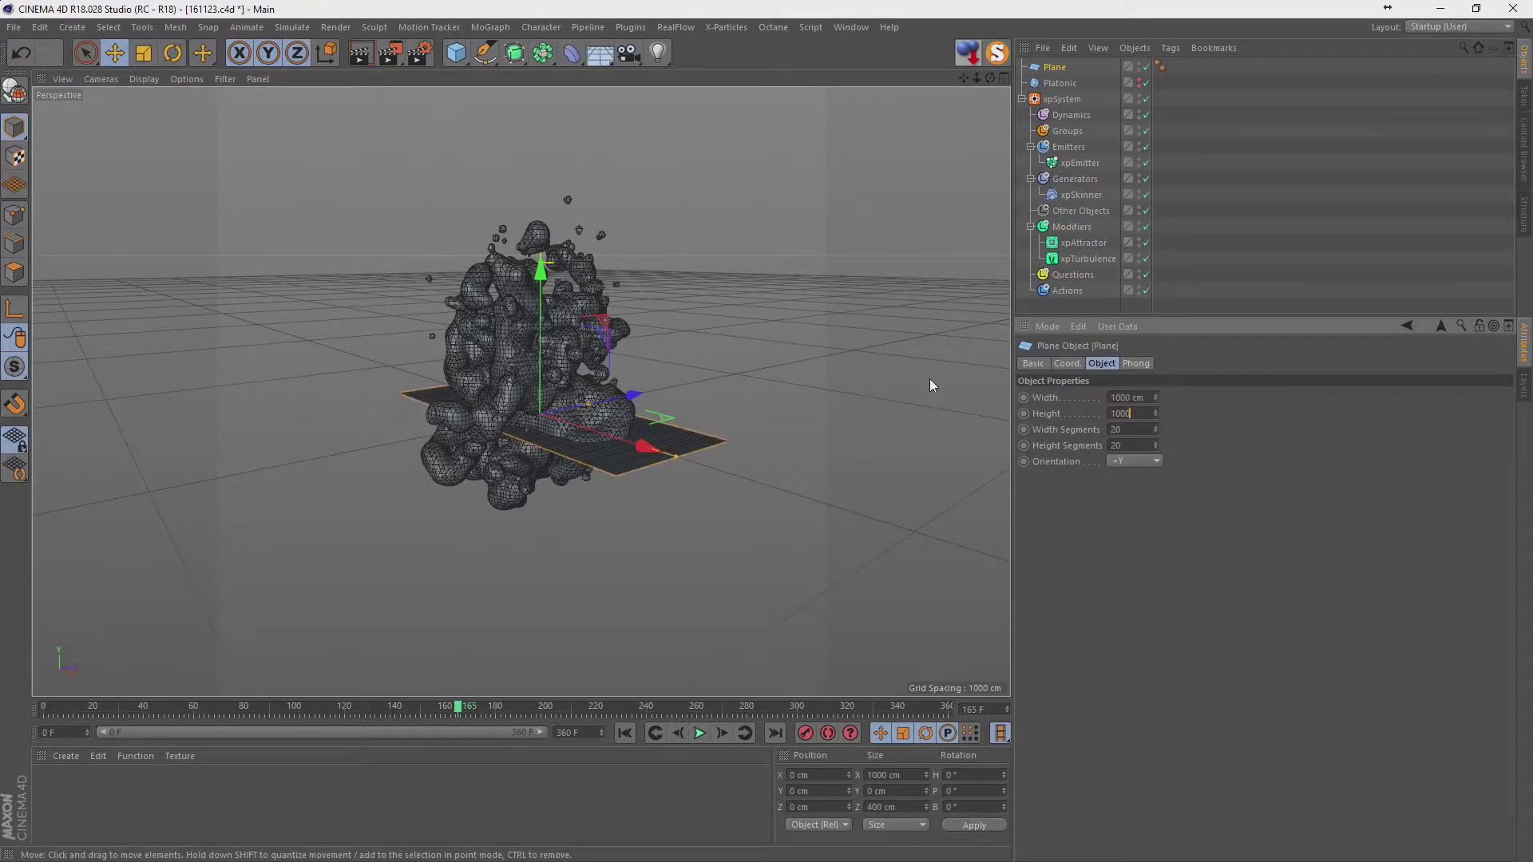
key("Return")
mouse_move(540, 263)
left_mouse_down()
mouse_move(551, 407)
mouse_move(546, 296)
mouse_move(578, 391)
left_mouse_up()
left_click(625, 734)
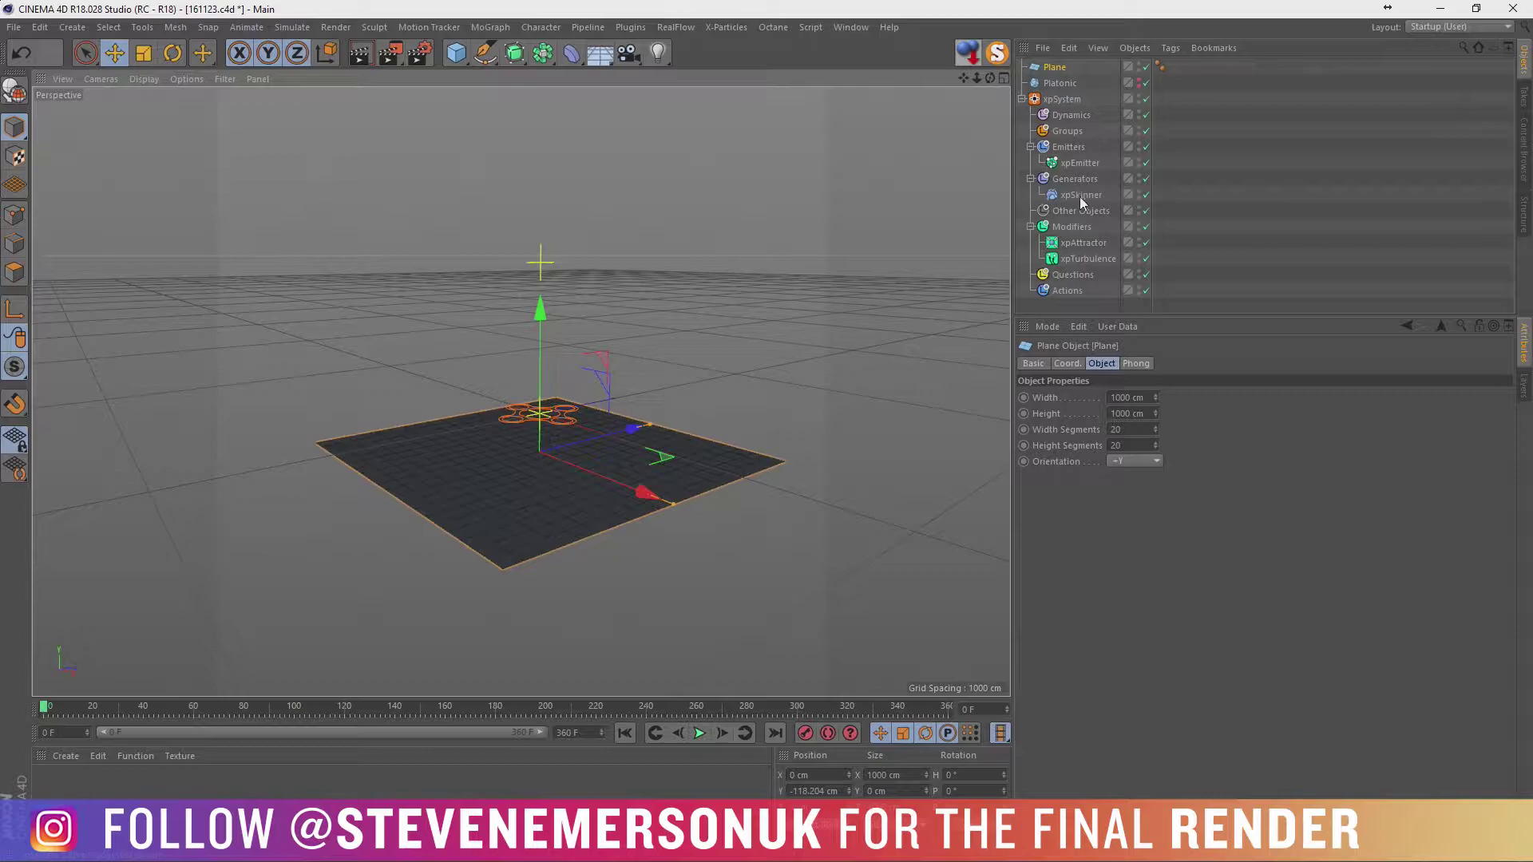
left_click(1072, 227)
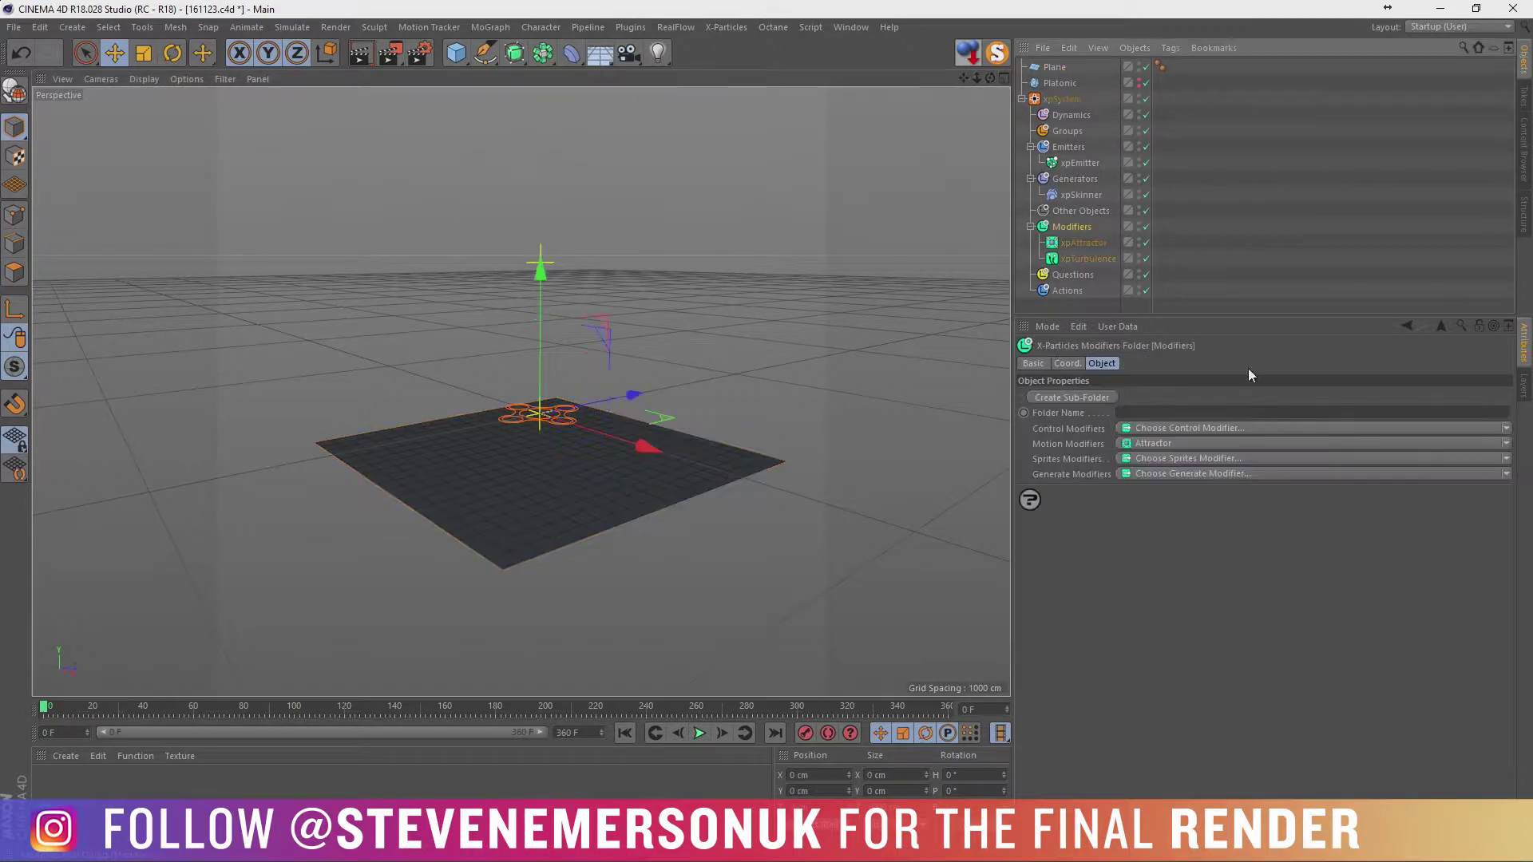
Add an xpAvoid modifier with the Plane in its Objects list, then test-play the simulation.
left_click(1507, 444)
left_click(1157, 487)
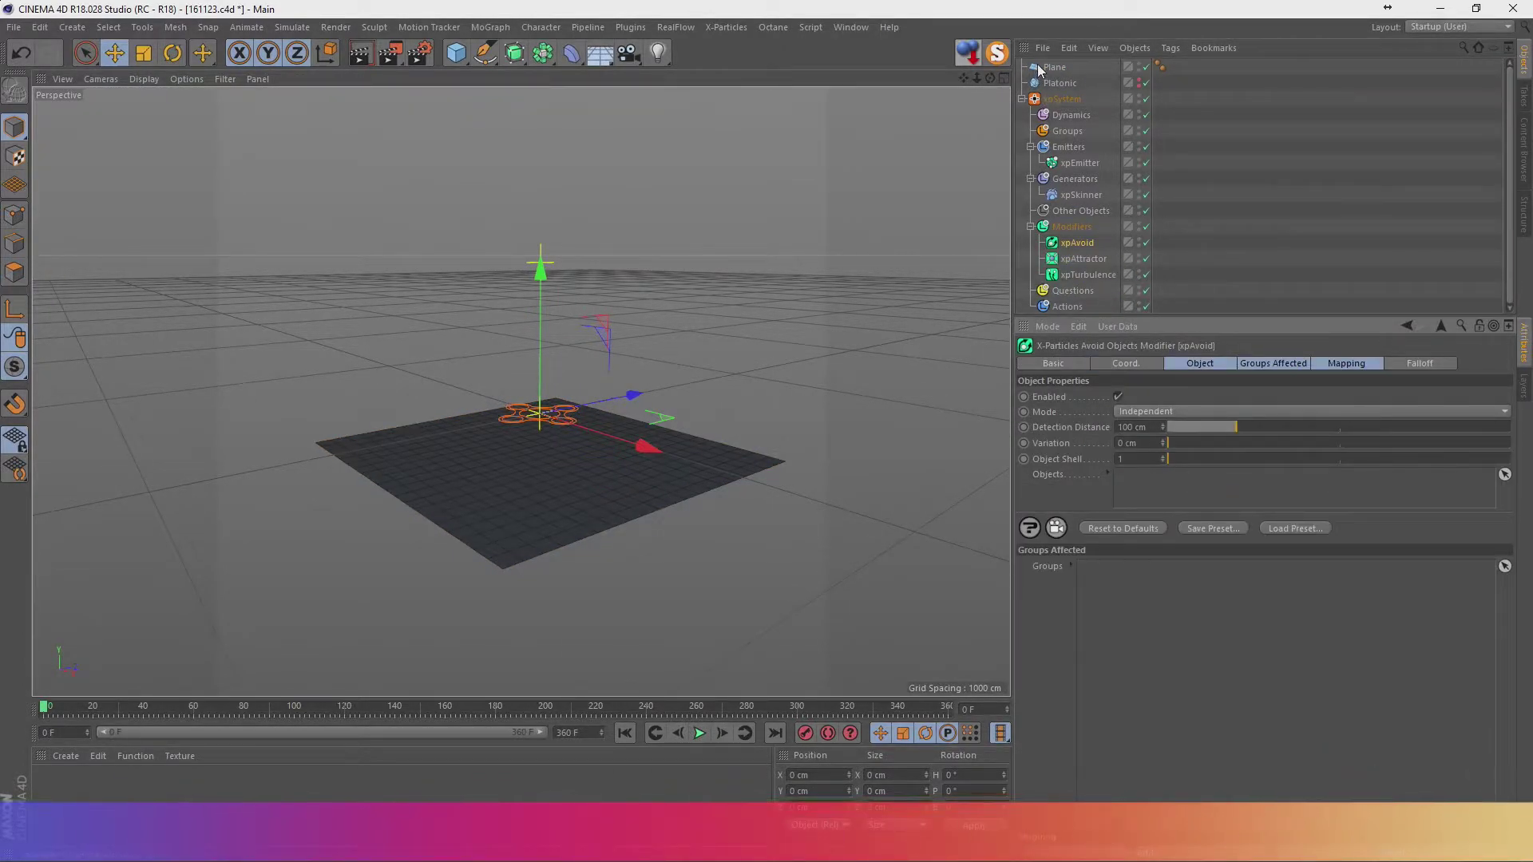
left_click_drag(1040, 71, 1137, 479)
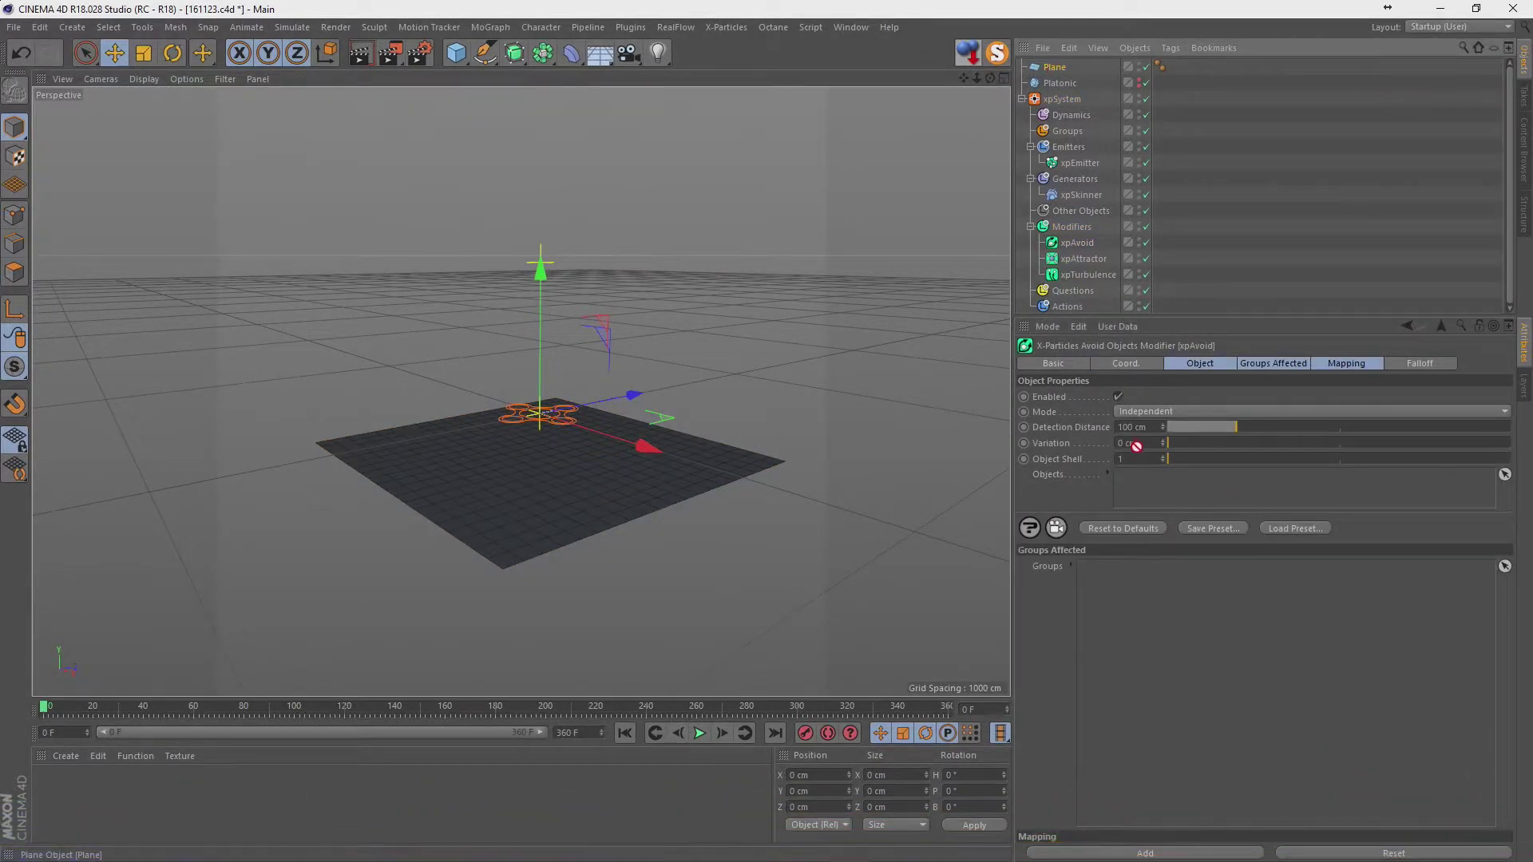
left_click(1140, 67)
left_click(700, 733)
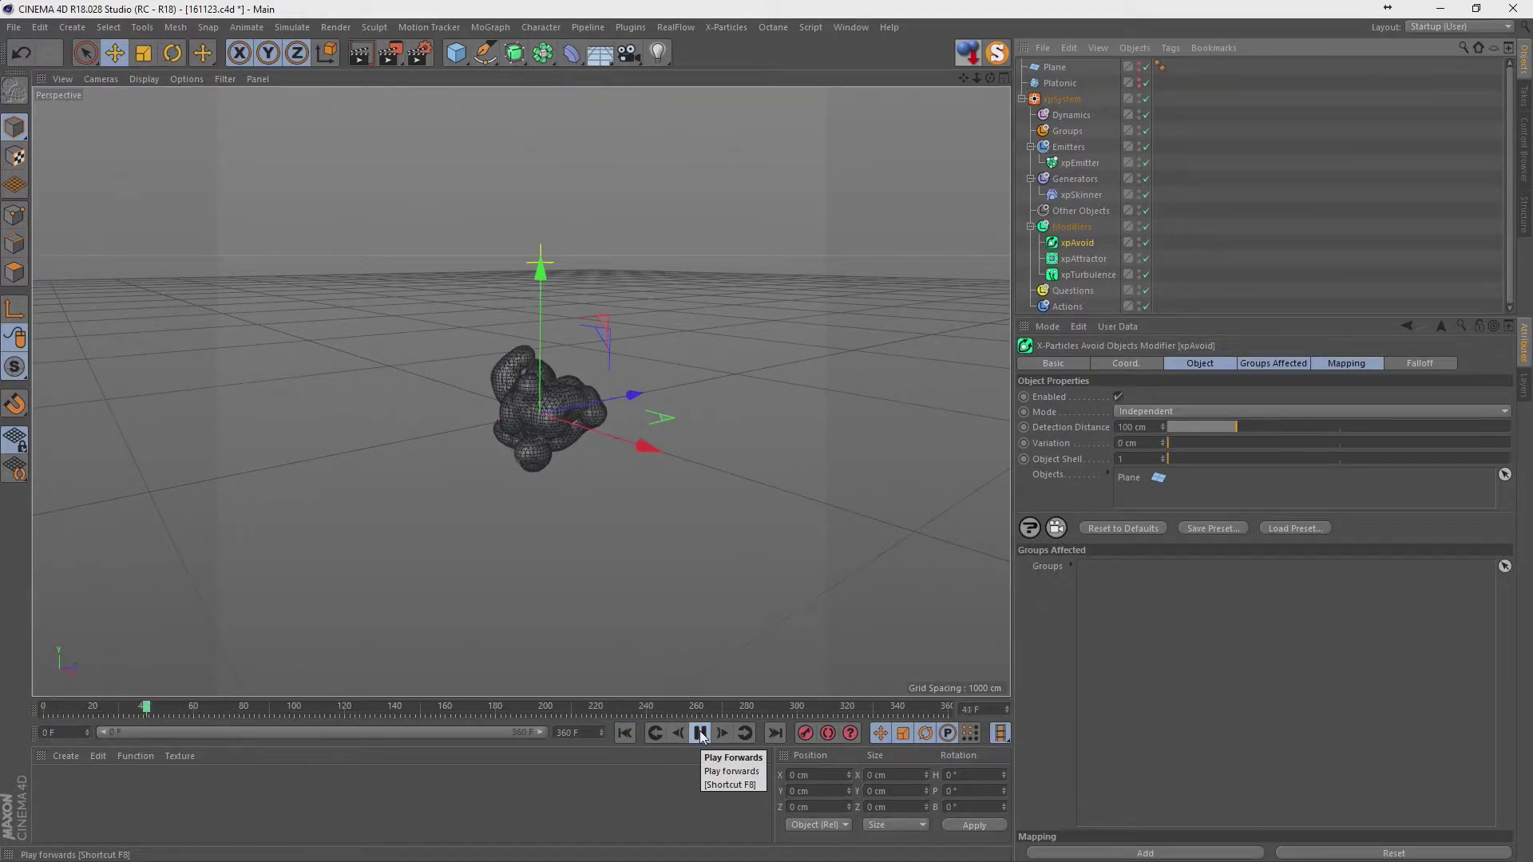
left_click(700, 733)
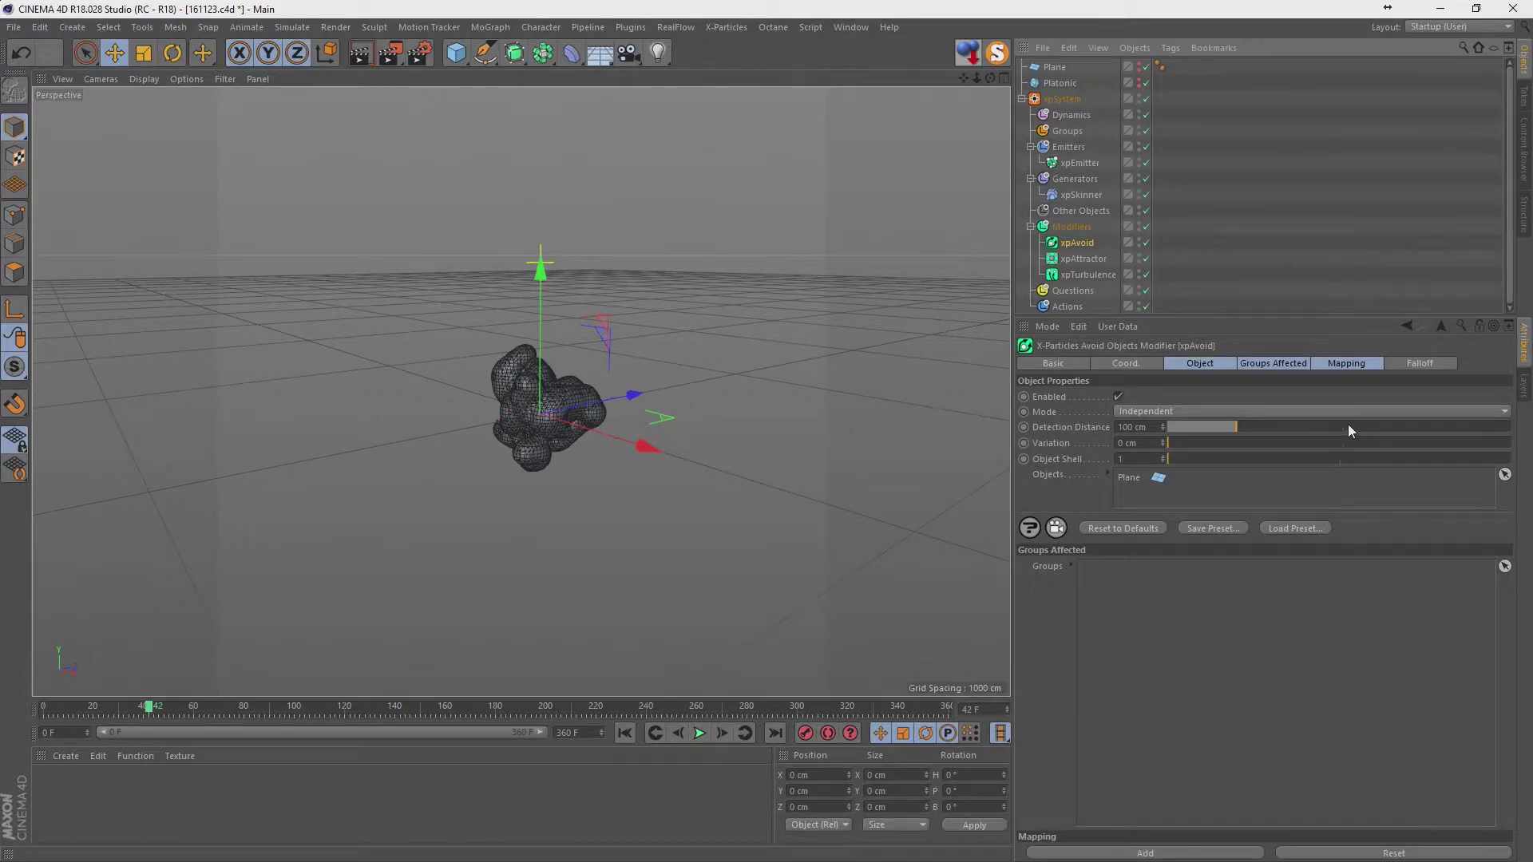
Test Detection Distance at about 251 and 450 cm, then reset it to the 100 cm default.
mouse_move(1340, 428)
left_mouse_down()
mouse_move(1199, 434)
mouse_move(1331, 428)
left_mouse_up()
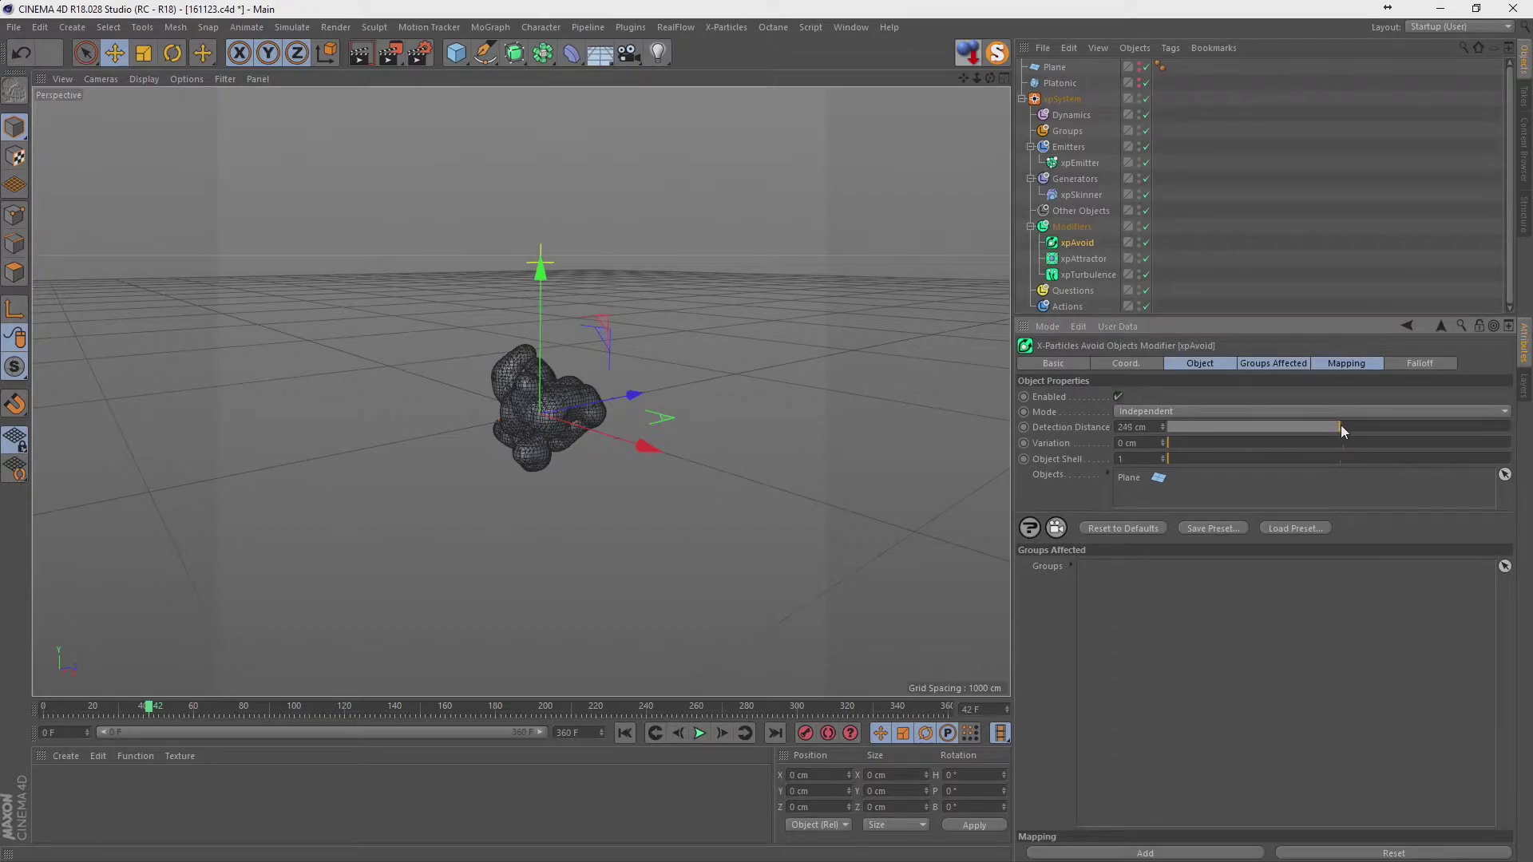
left_click(624, 734)
left_click(700, 733)
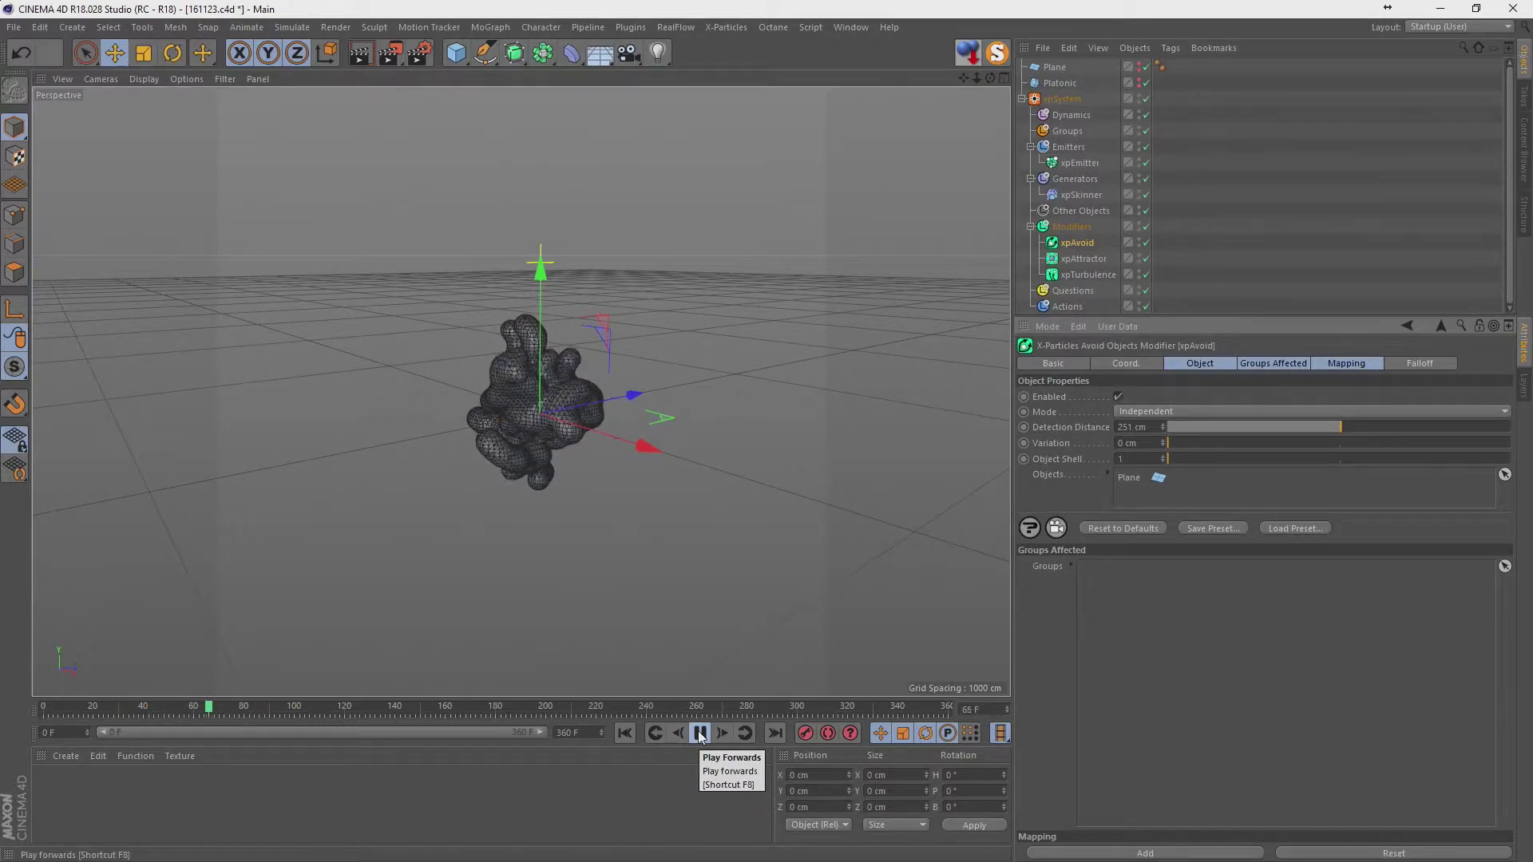
left_click(1140, 65)
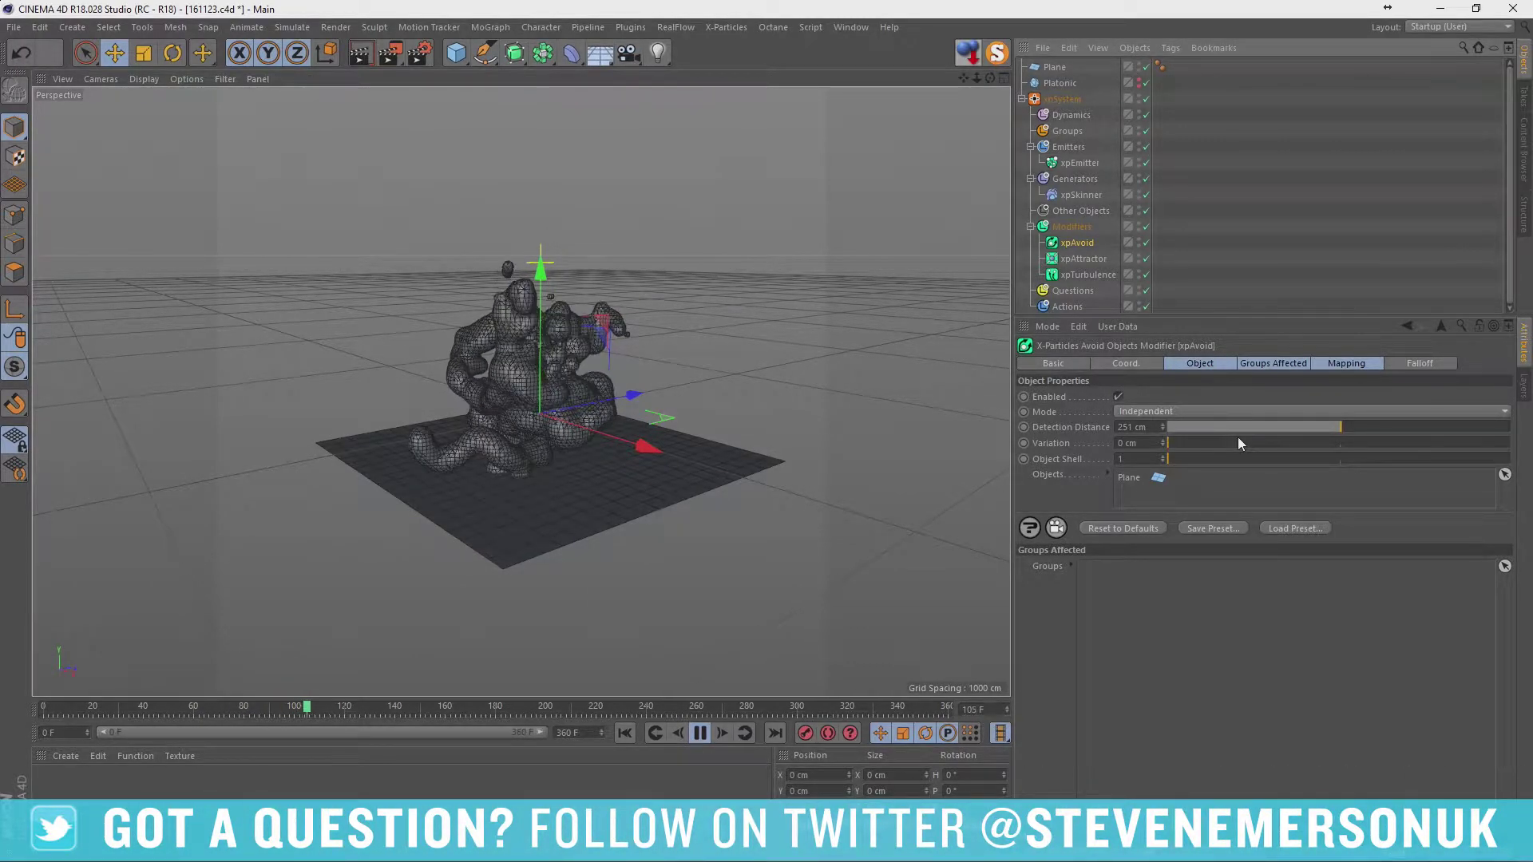
left_click_drag(1342, 426, 1478, 427)
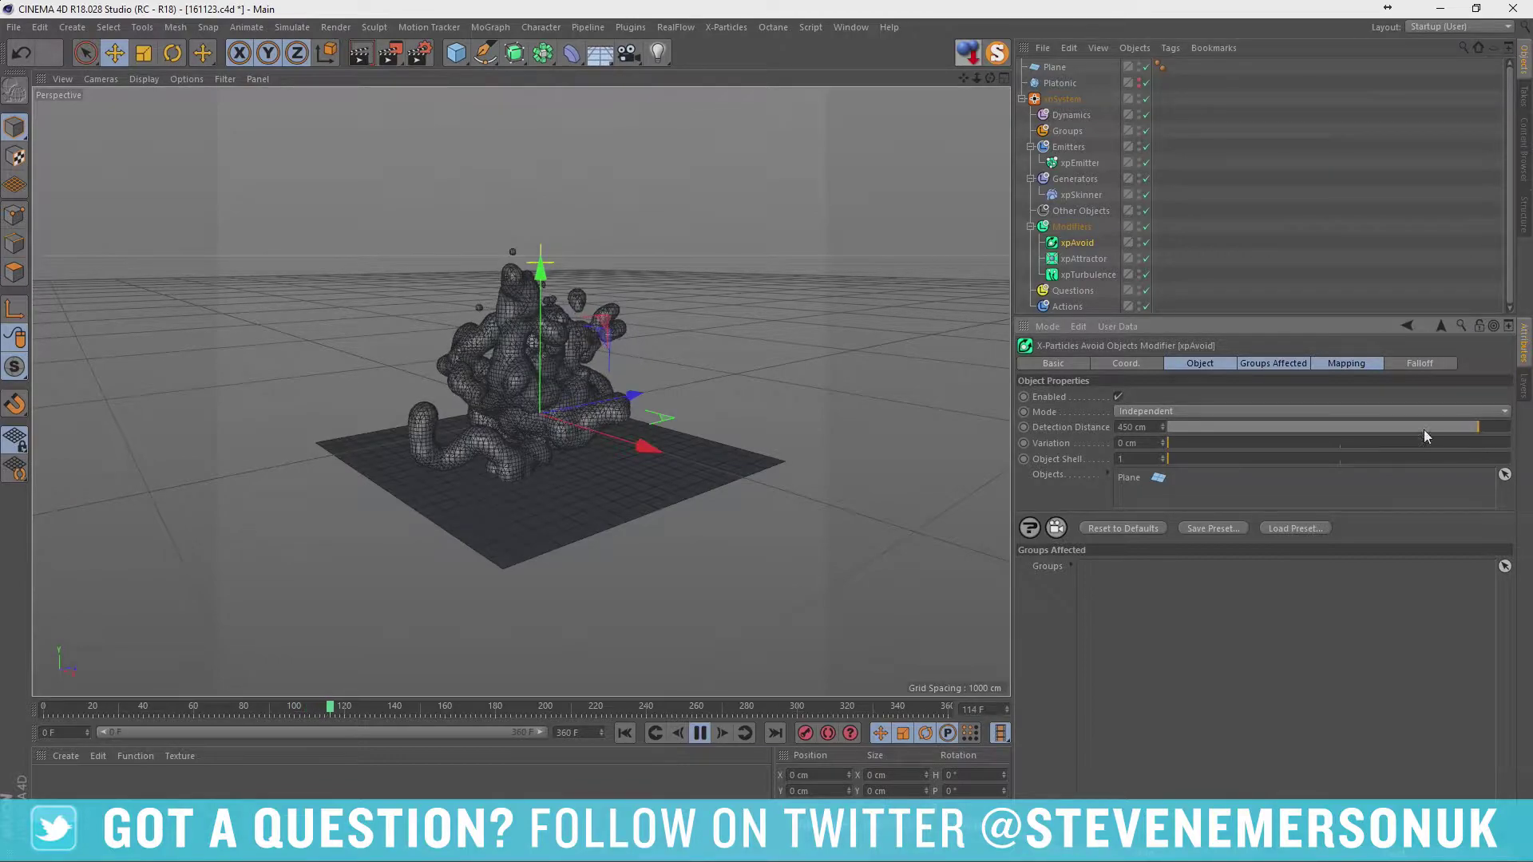
right_click(1075, 426)
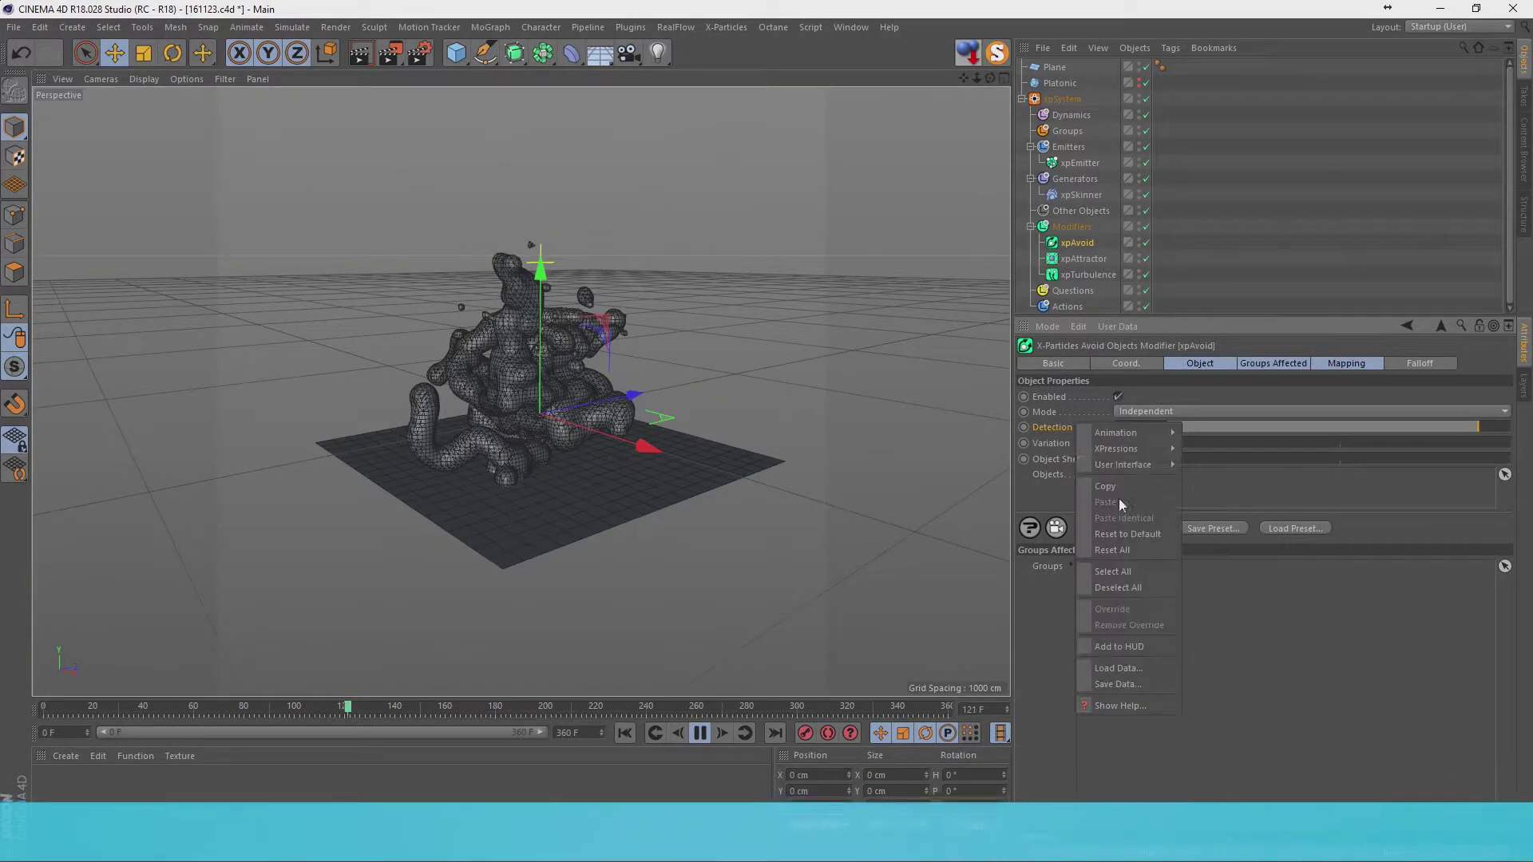
left_click(1119, 499)
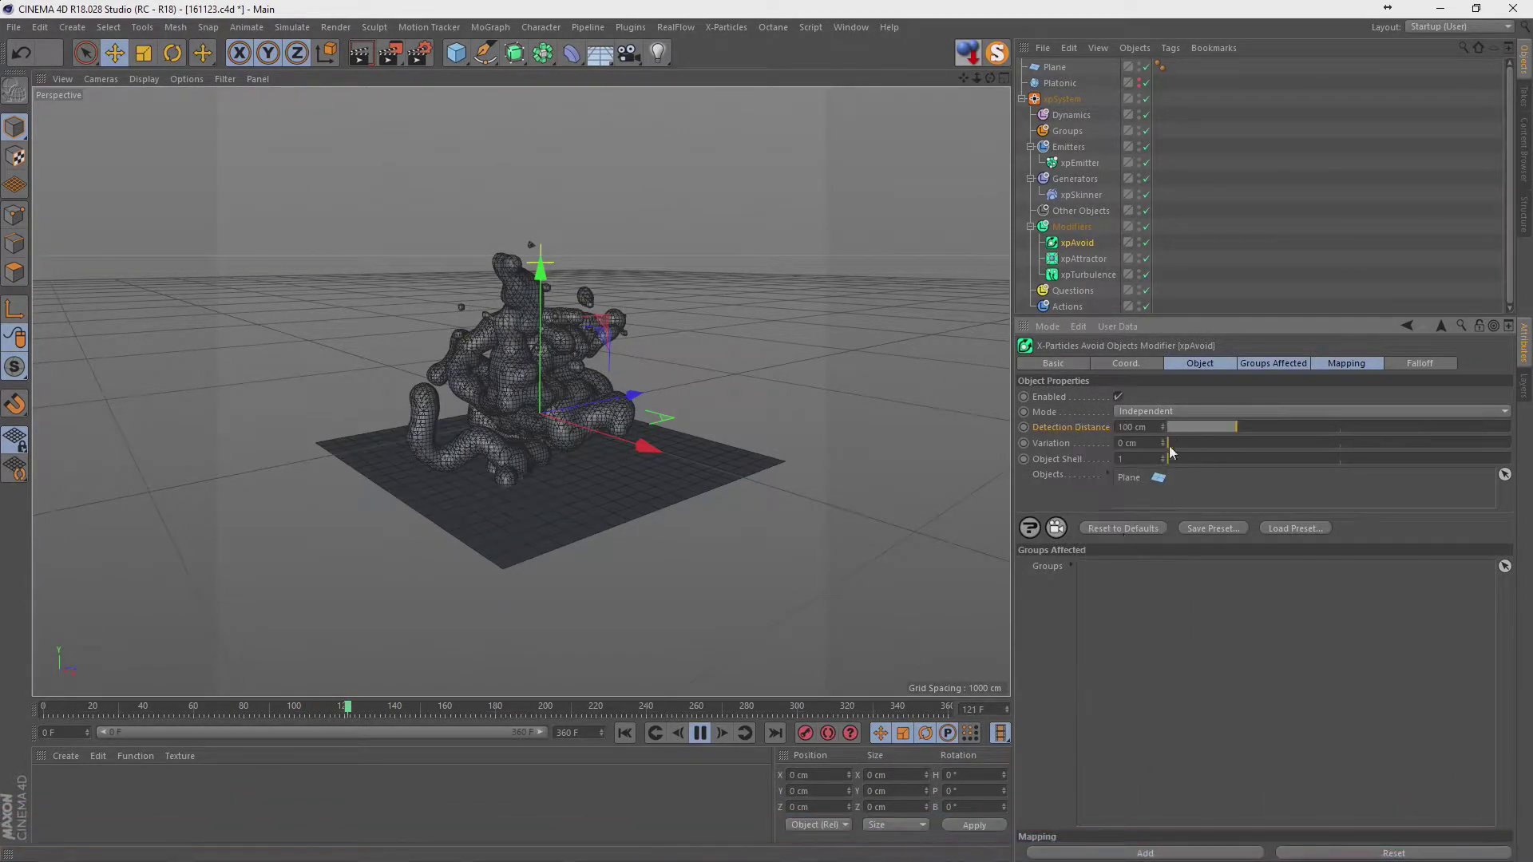
left_click(699, 733)
Set xpAvoid Detection Distance to 17 cm and replay, zooming in until the blob rises clear at frame 158.
left_click(624, 733)
left_click(700, 733)
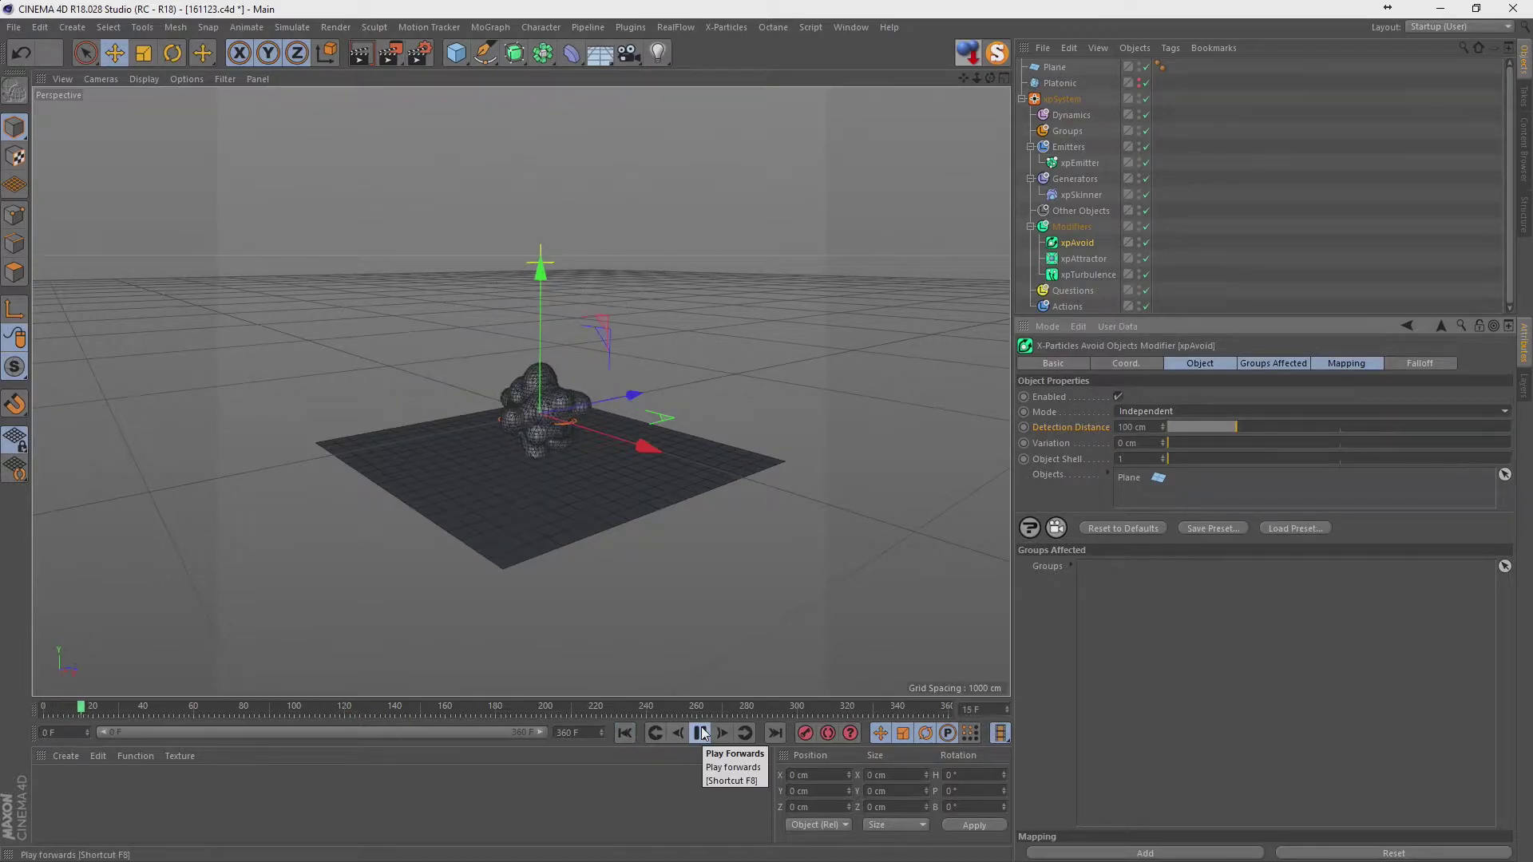
left_click_drag(1236, 427, 1176, 427)
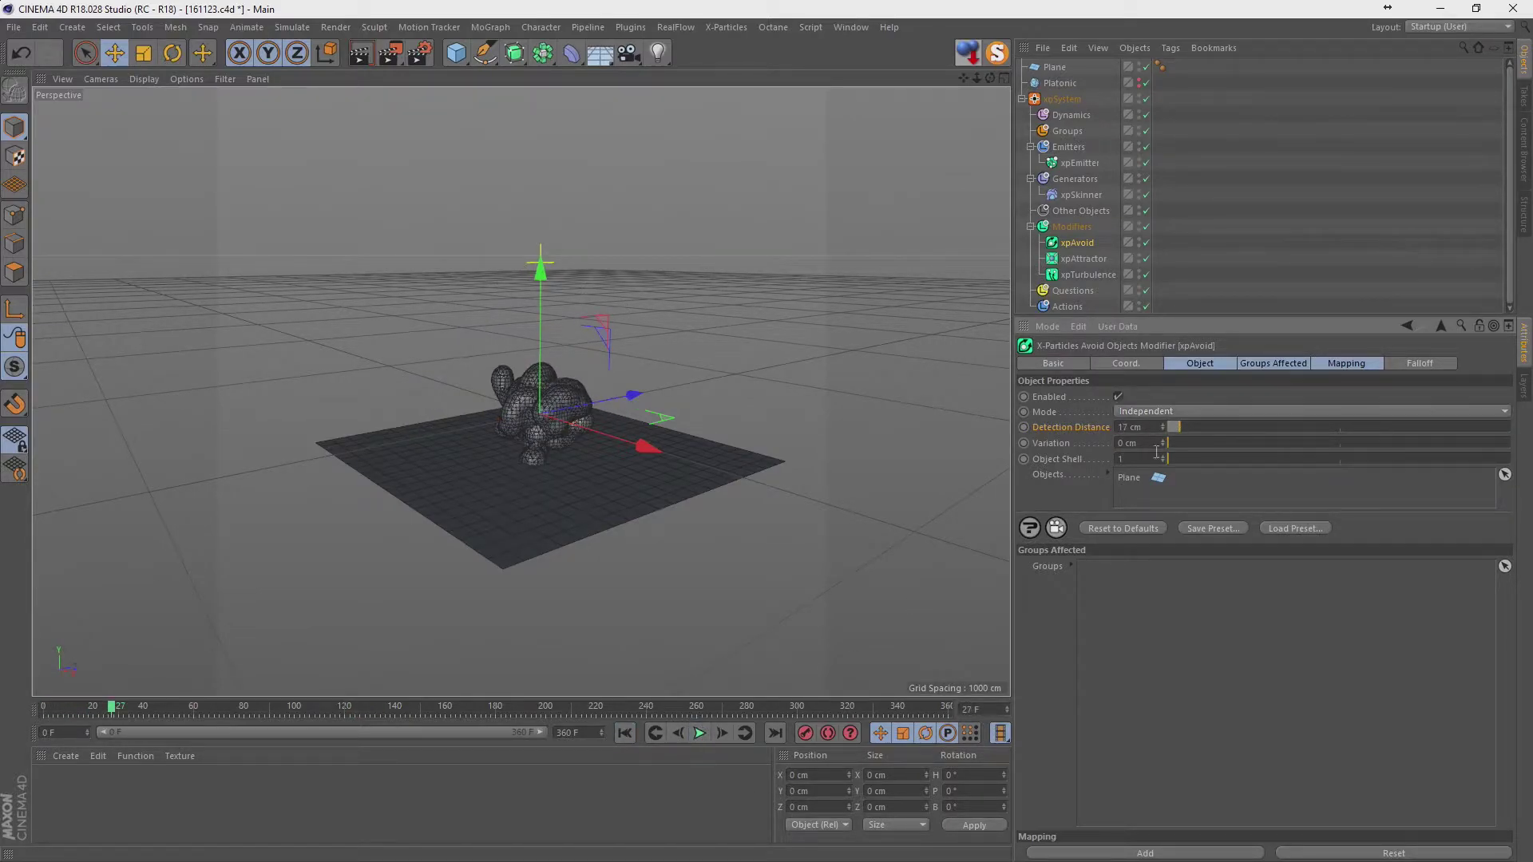
left_click(625, 733)
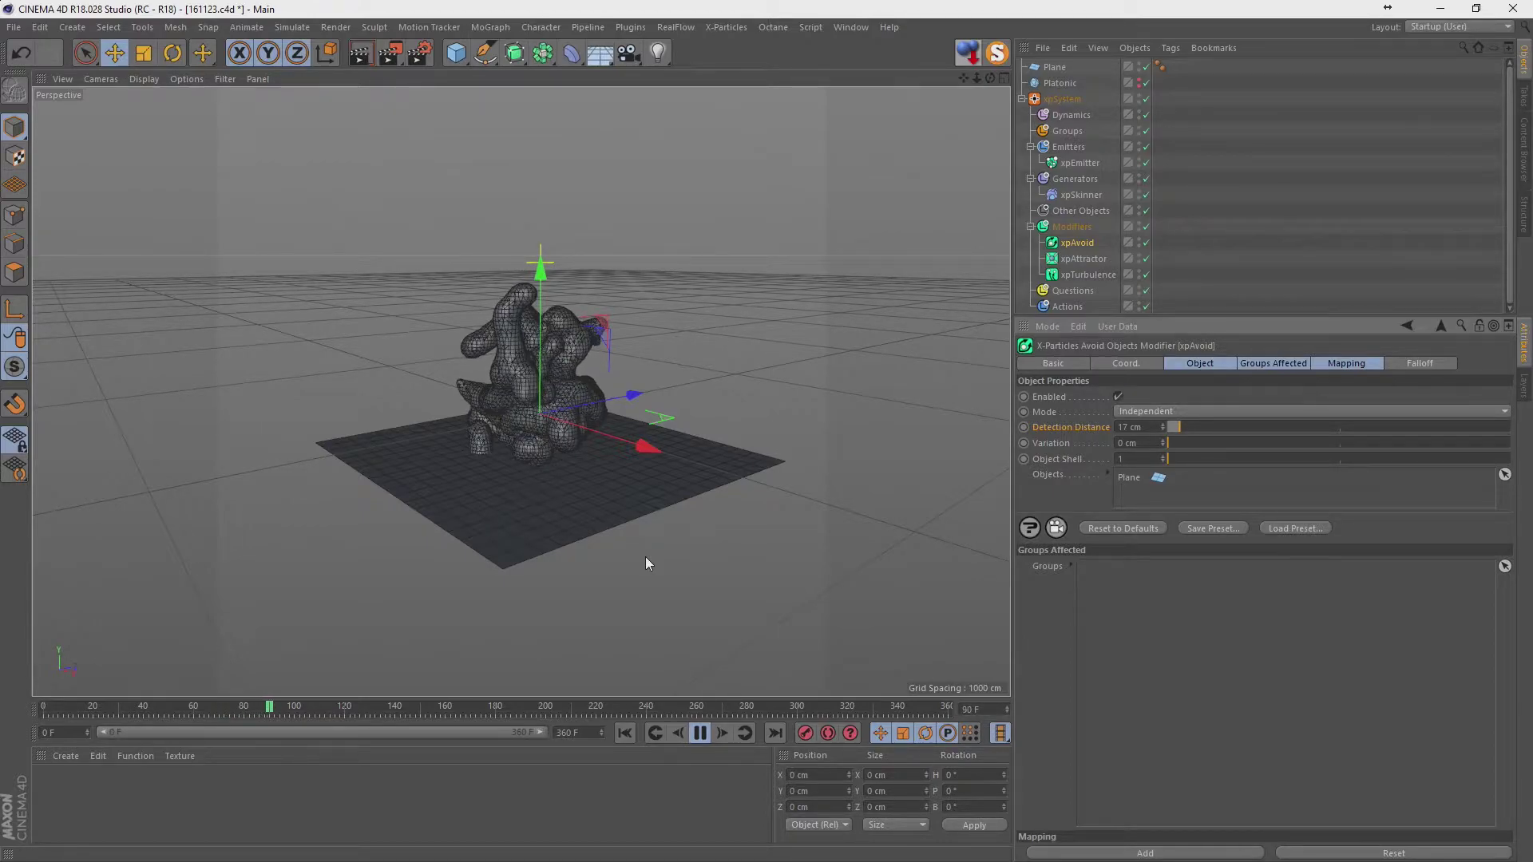
left_click(1310, 186)
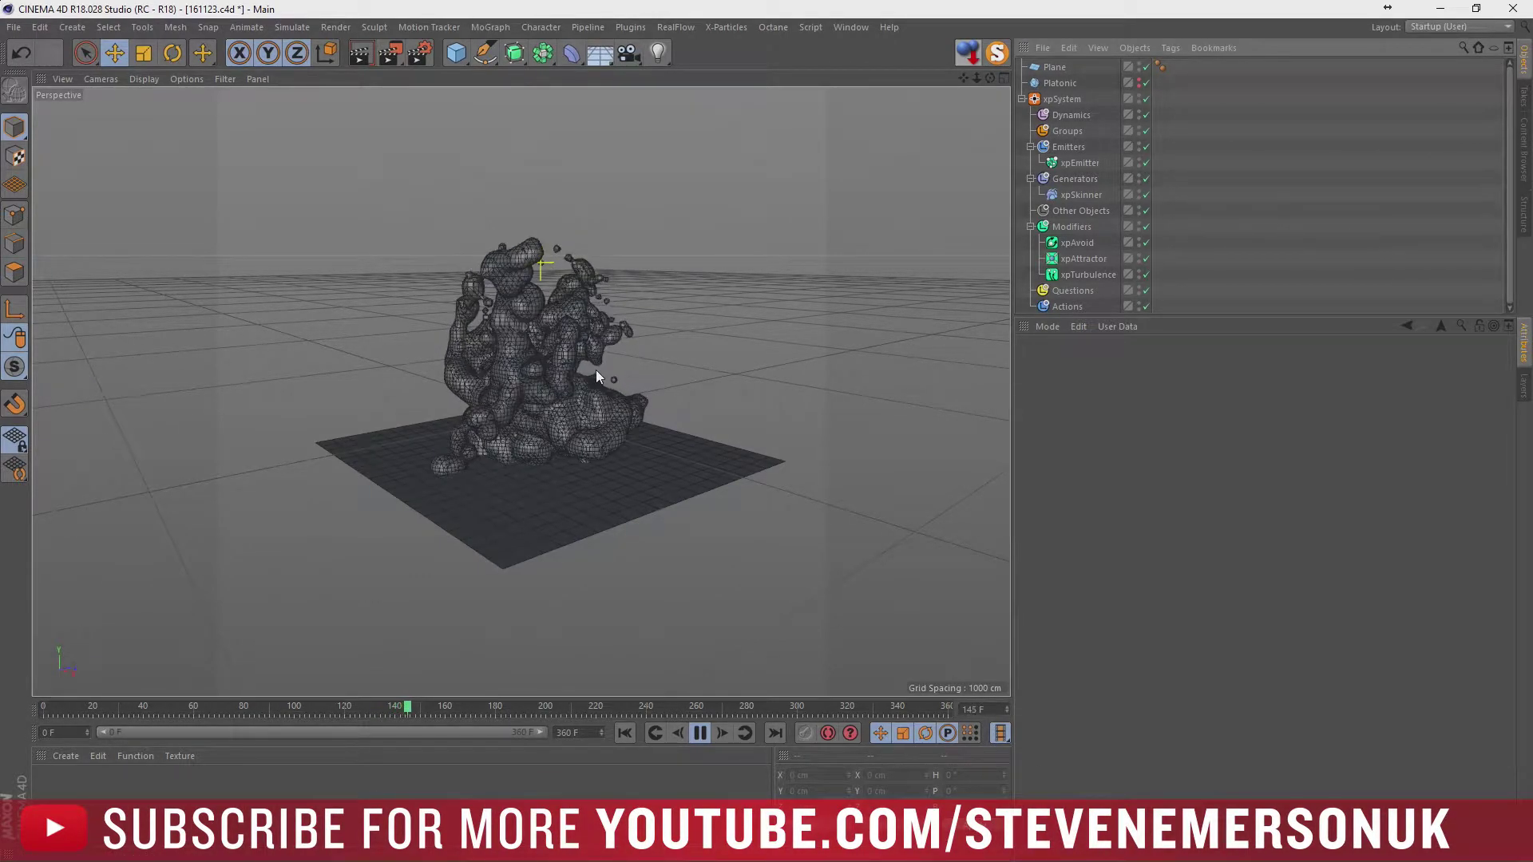
scroll(519, 345, "up", 2)
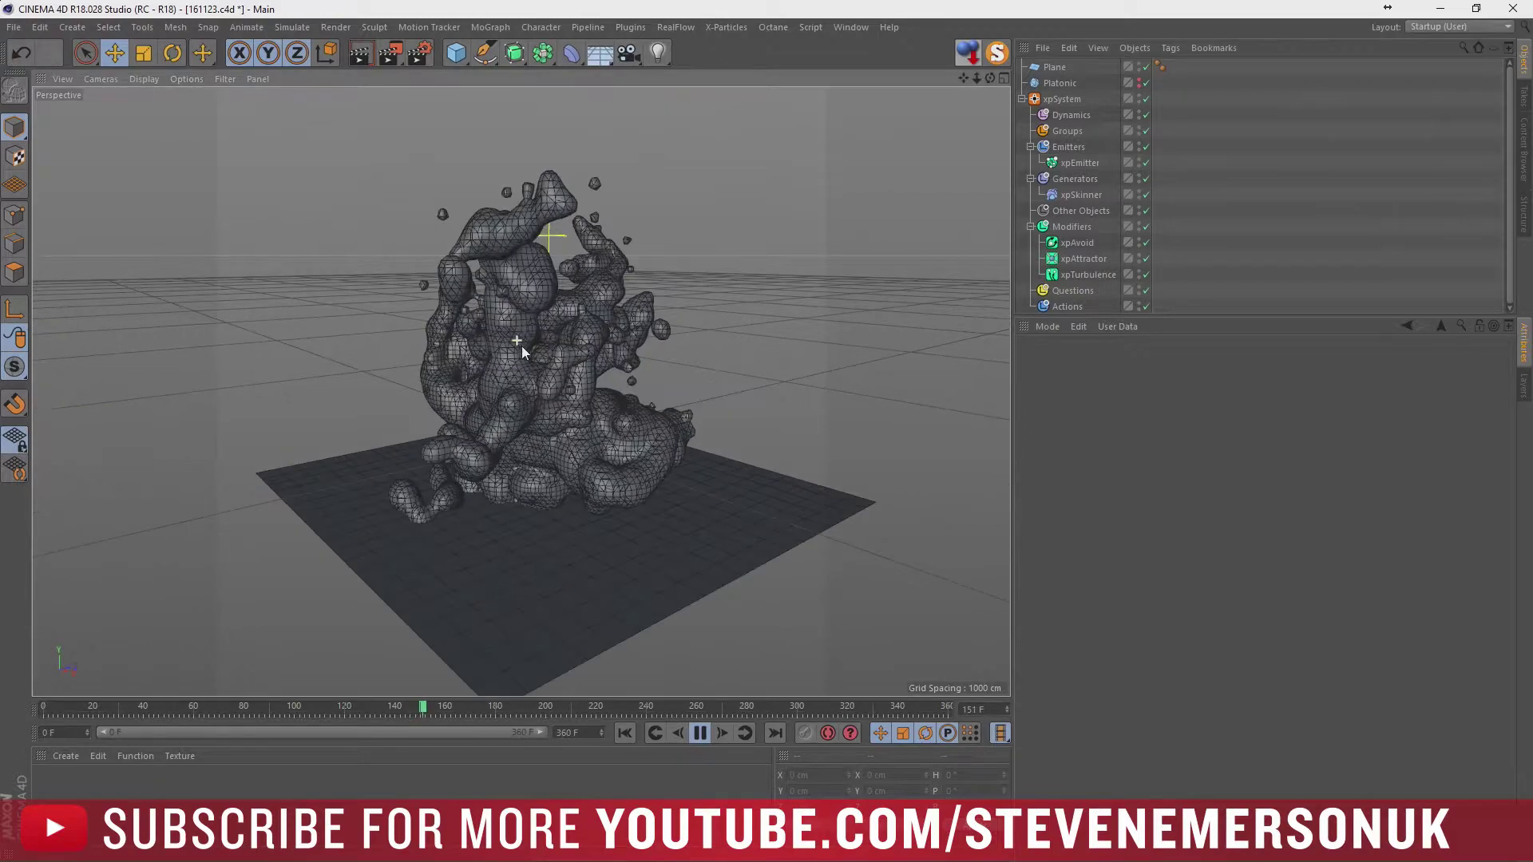
scroll(523, 400, "up", 2)
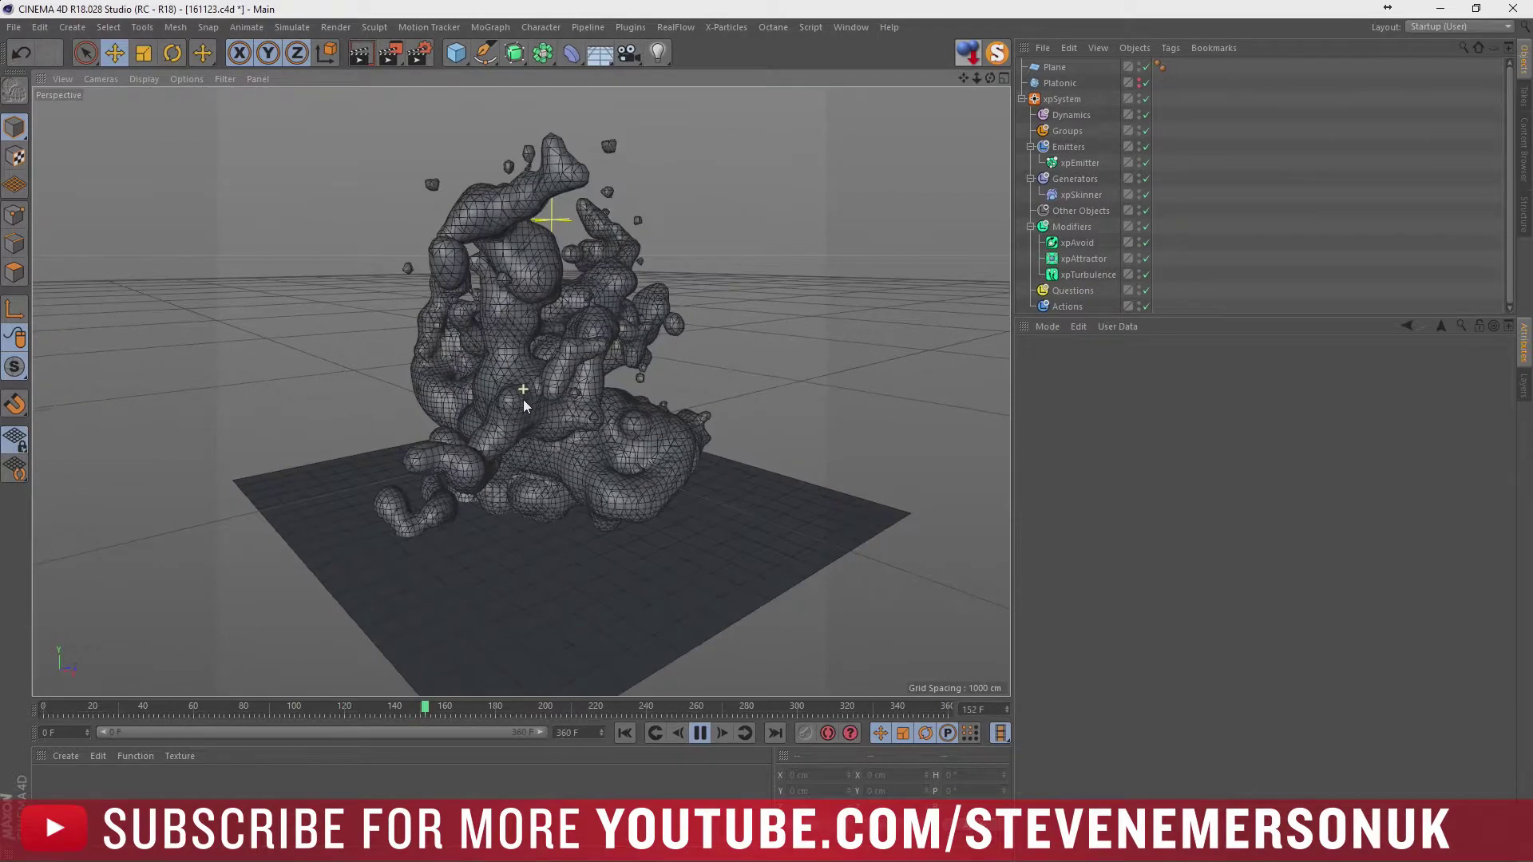
left_click(700, 734)
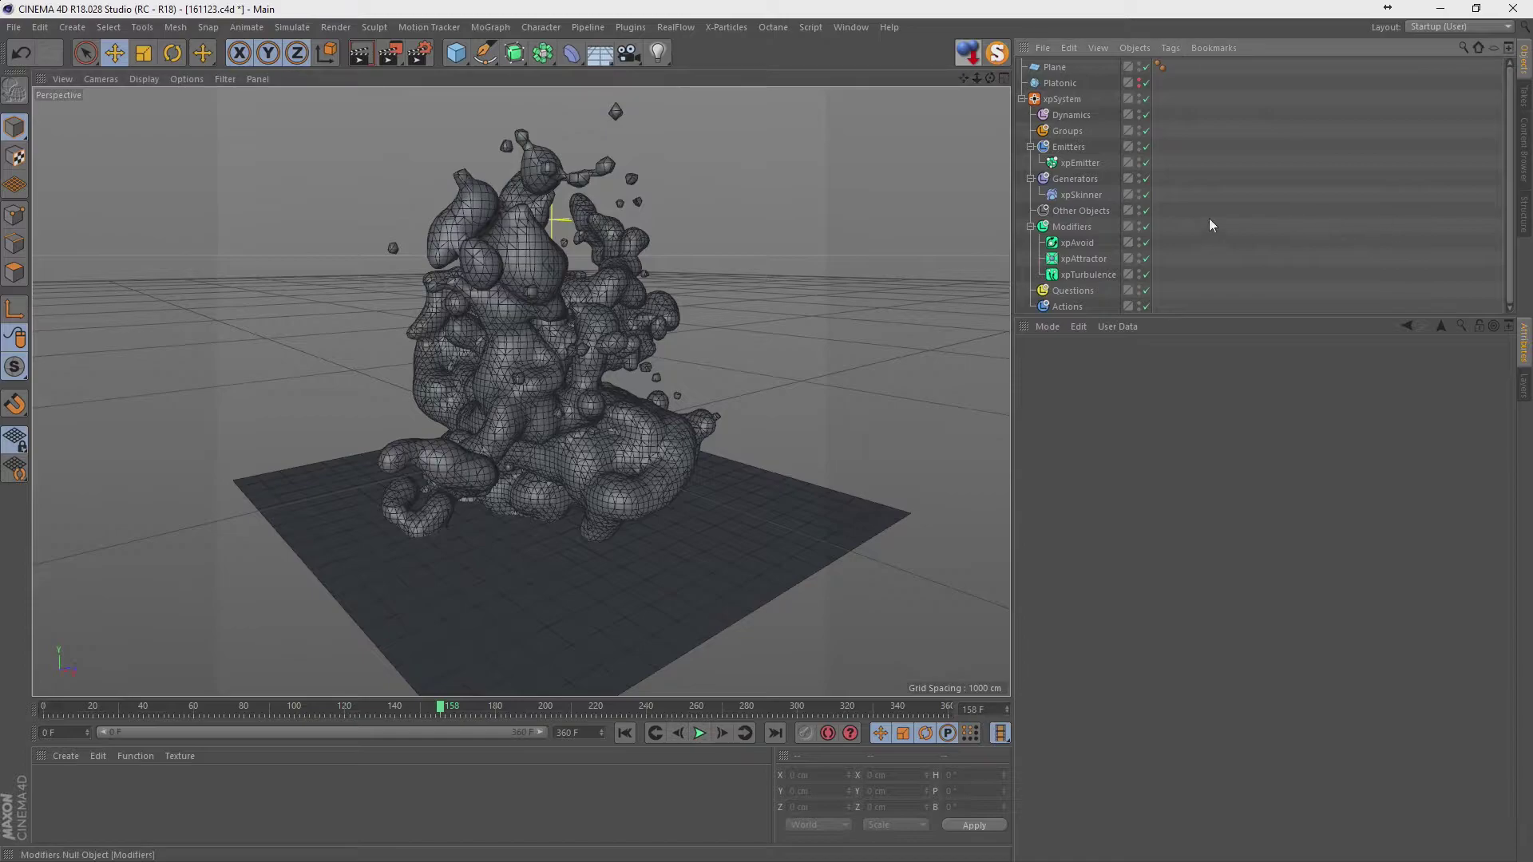
Enable Speed Stretch on the xpSkinner and replay the simulation.
left_click(1082, 194)
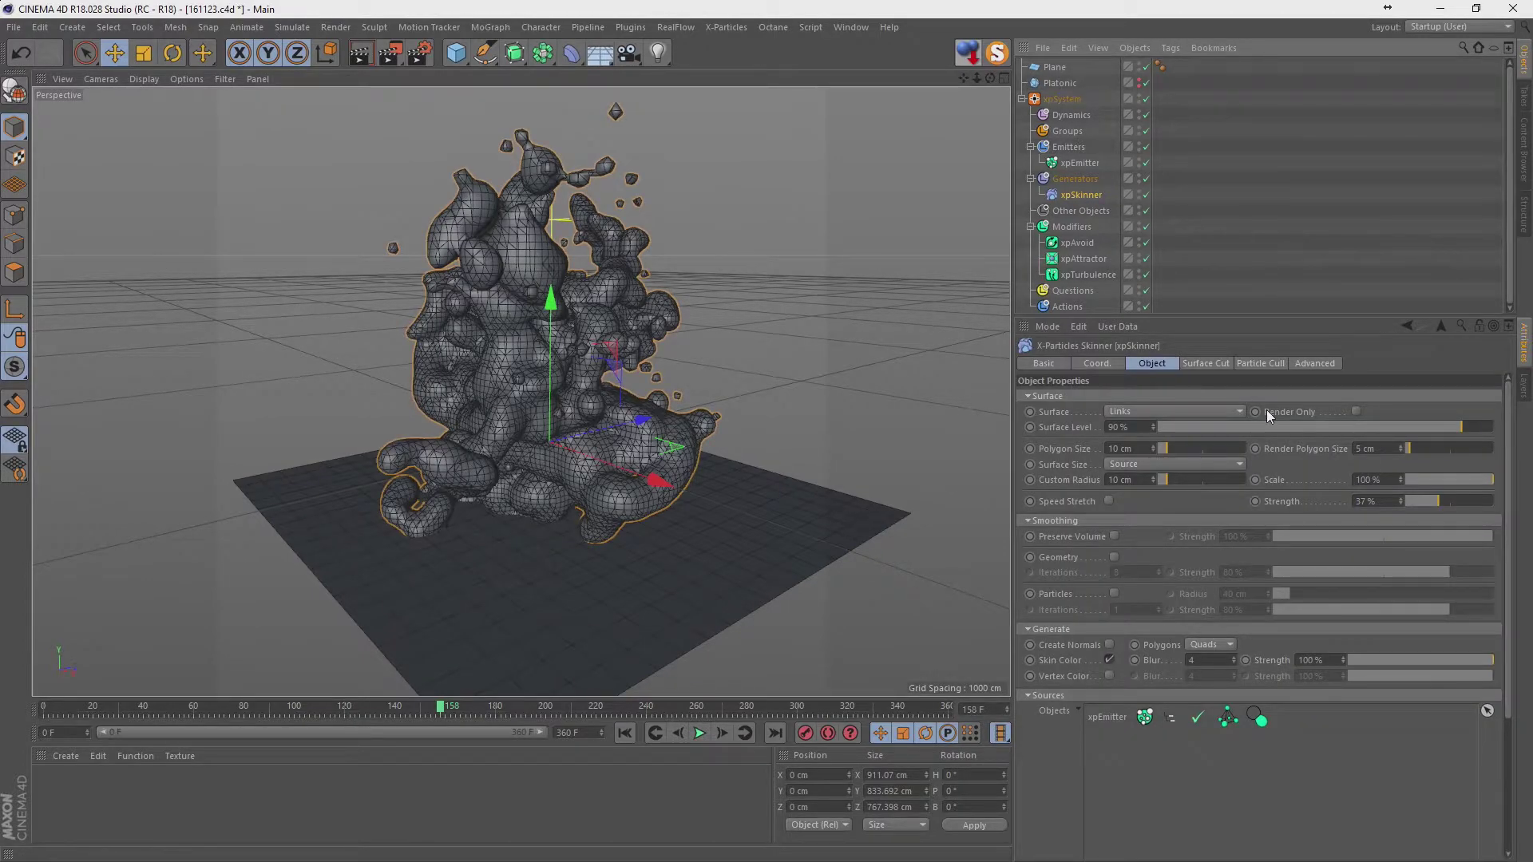
left_click(1111, 499)
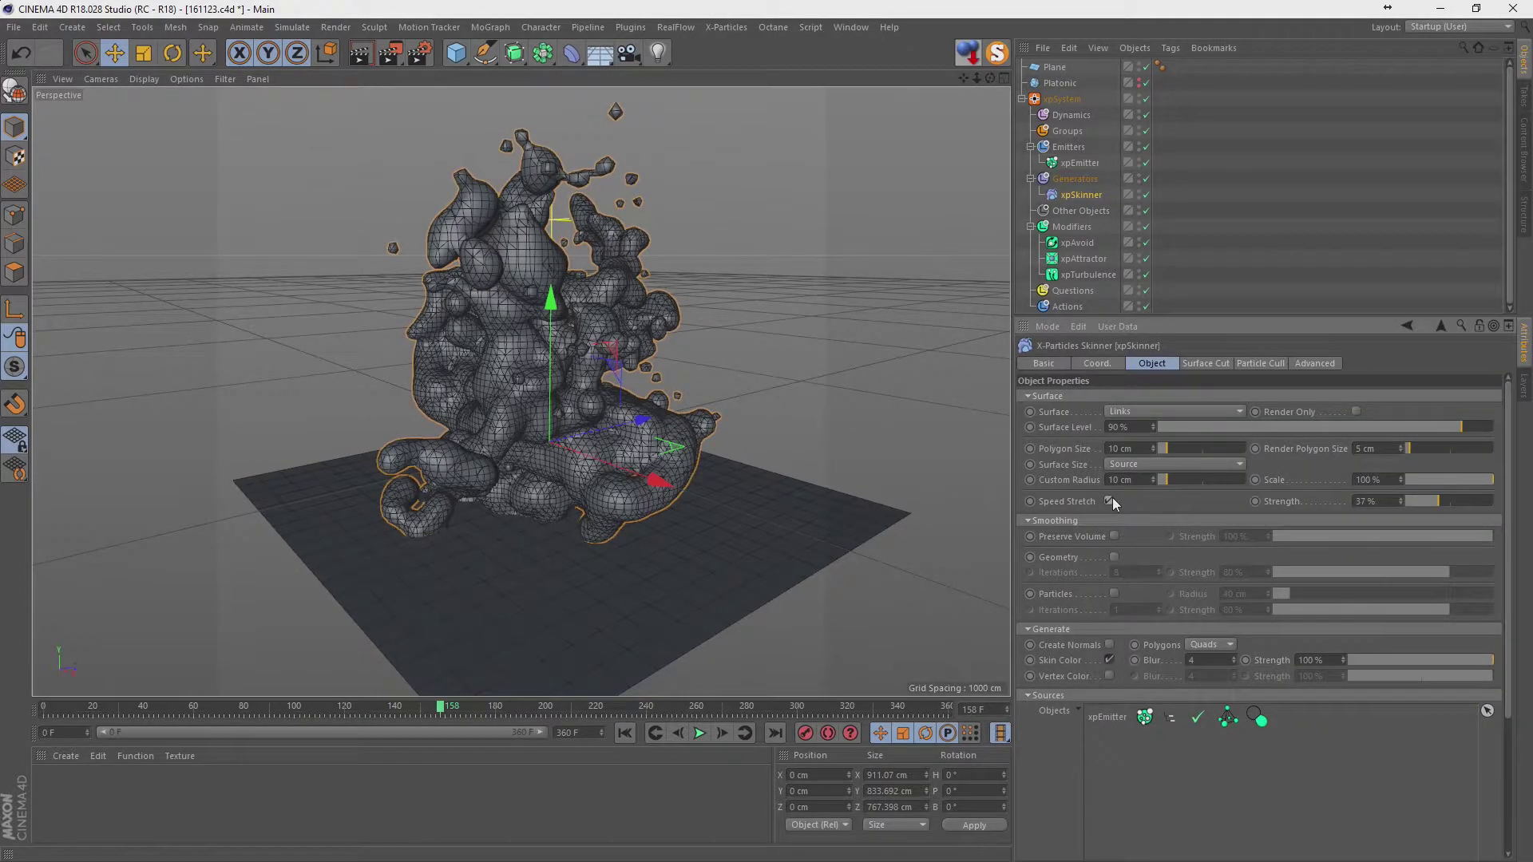
left_click(635, 736)
left_click(698, 734)
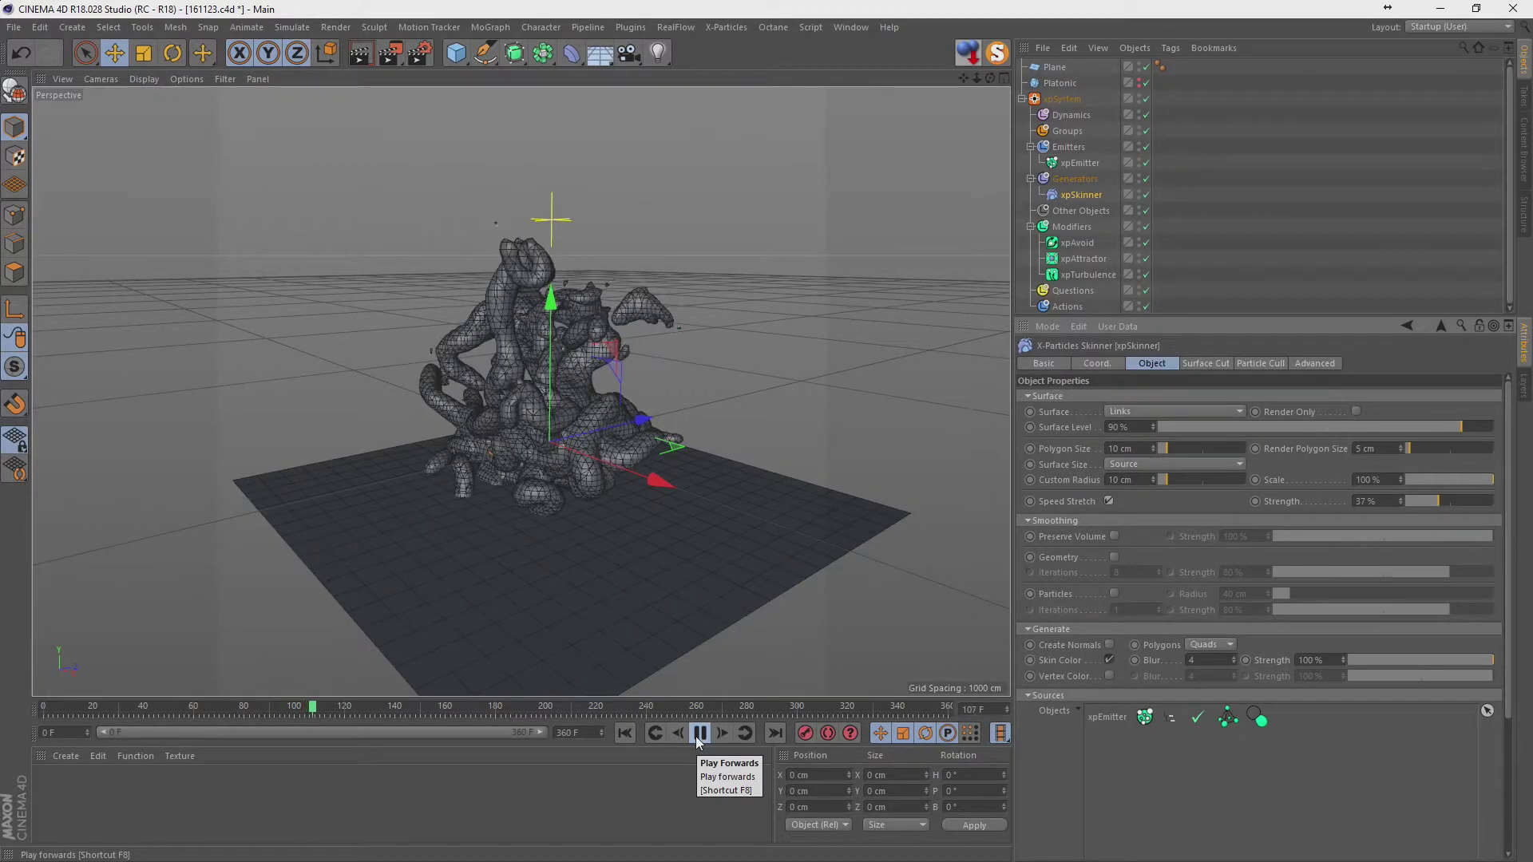
Raise Speed Stretch Strength and skin Surface Level to 100%, replaying to check.
left_click_drag(1437, 500, 1519, 508)
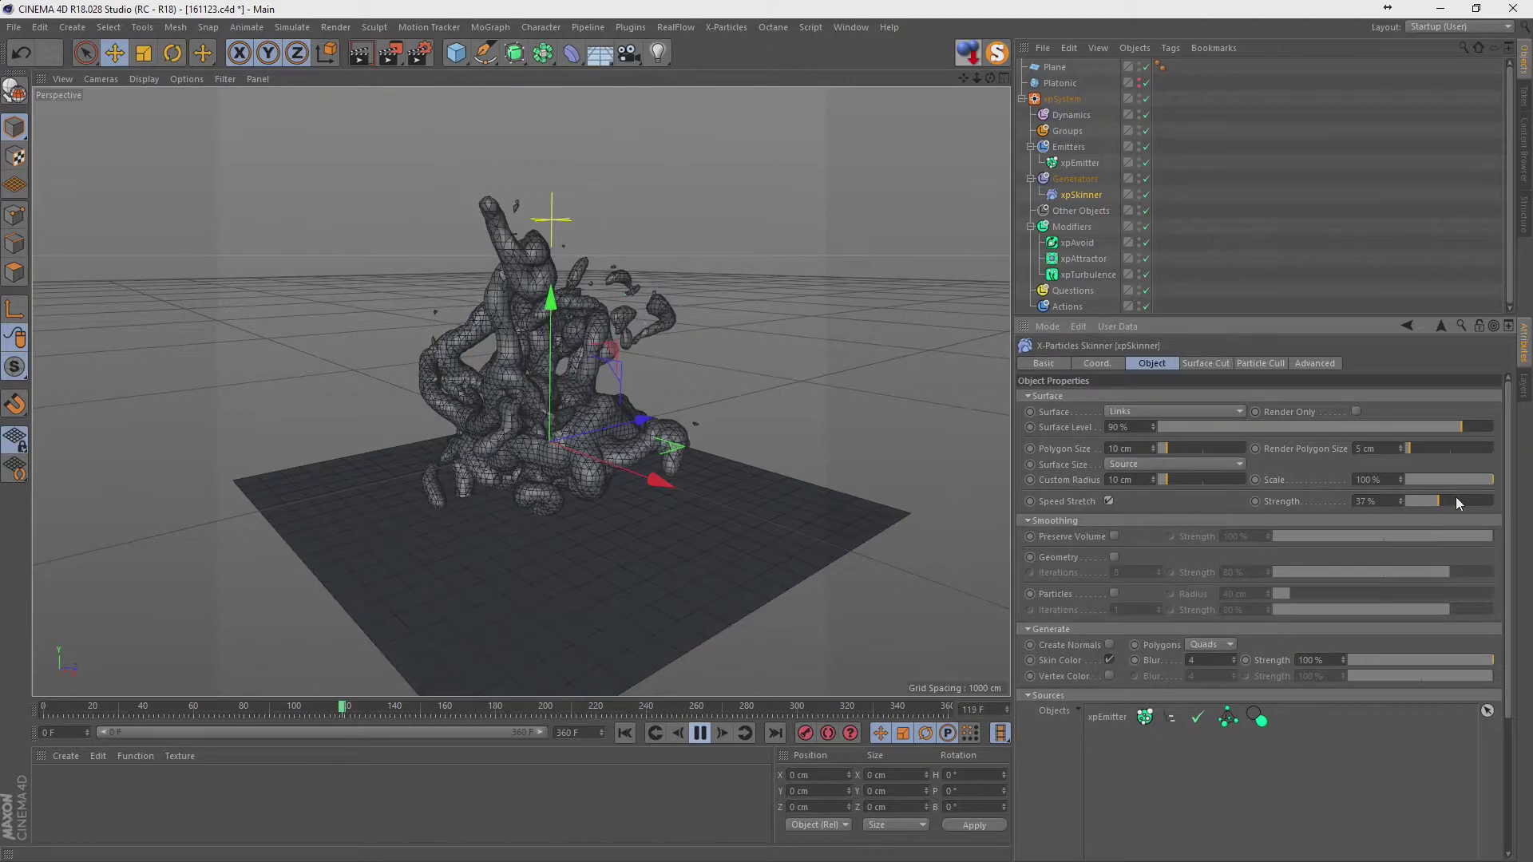
left_click(624, 733)
left_click(698, 733)
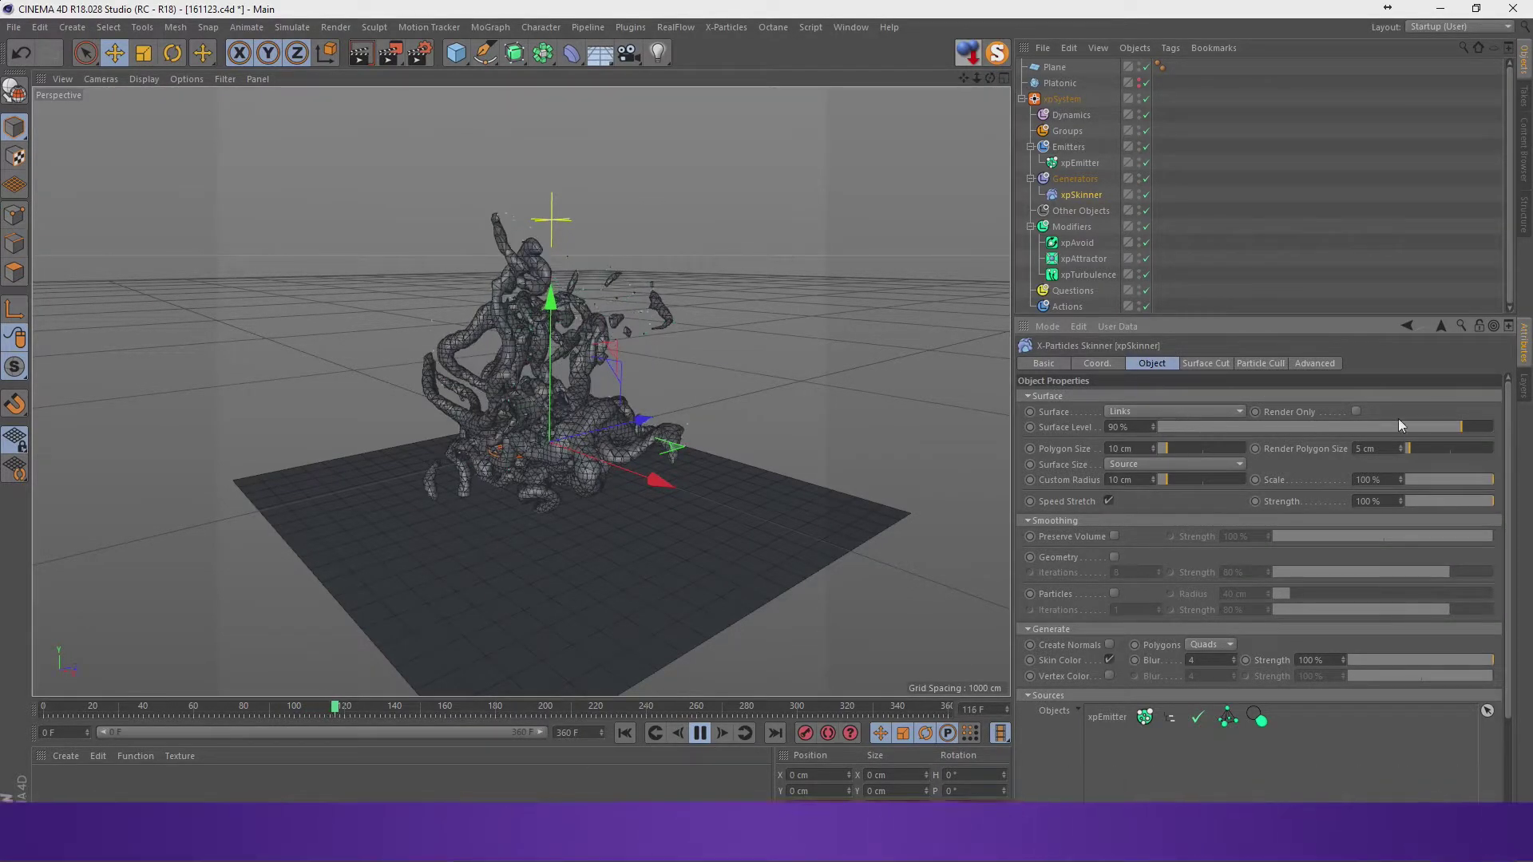
left_click_drag(1399, 424, 1498, 426)
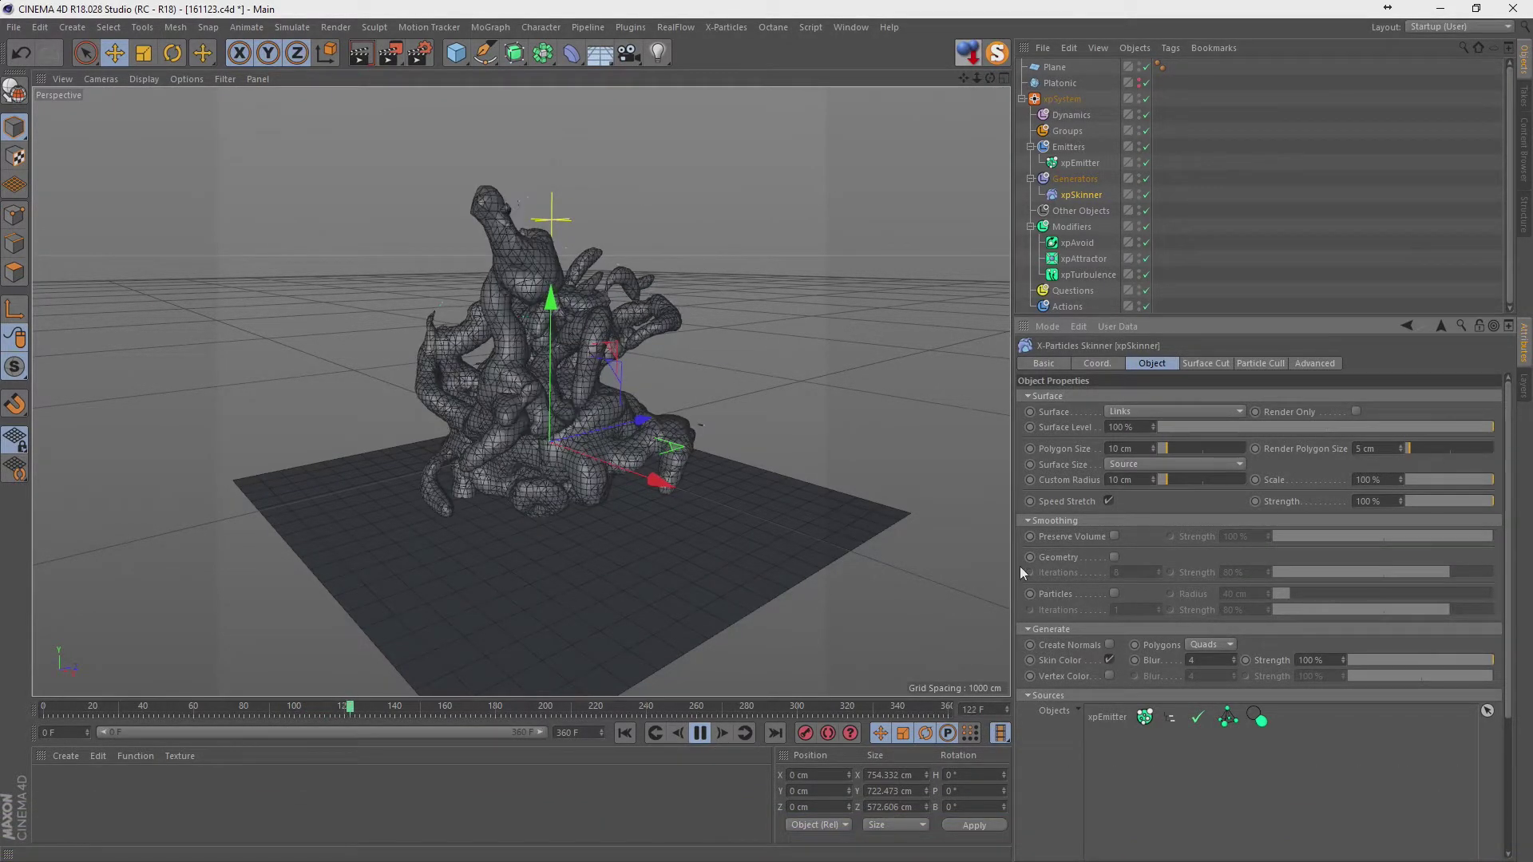
left_click(626, 734)
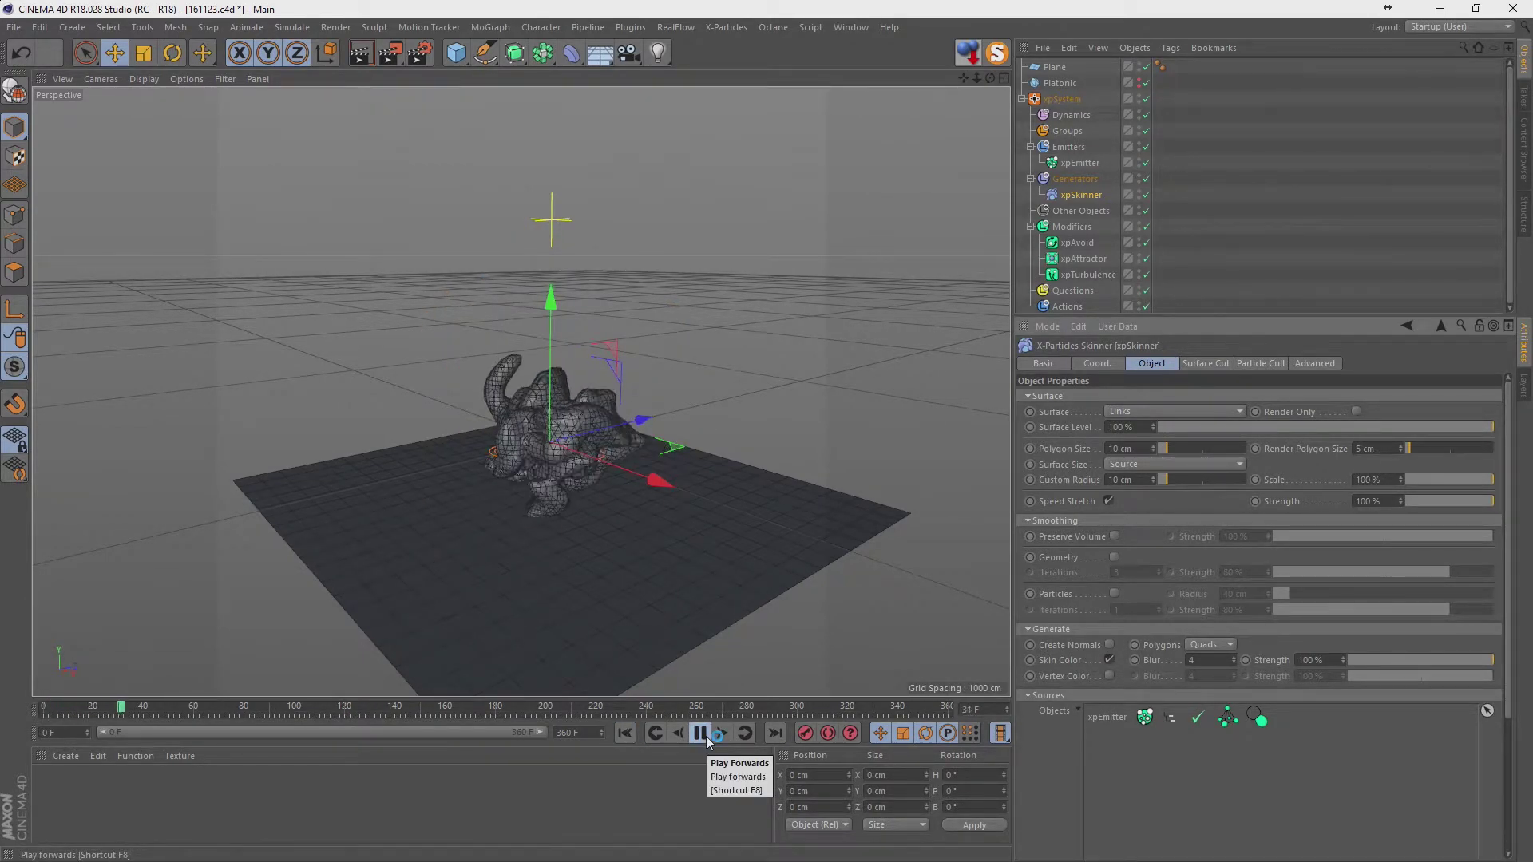
Try the Blinn (Blobbies) skin surface type, then revert to Links and replay.
left_click(701, 733)
left_click(1173, 412)
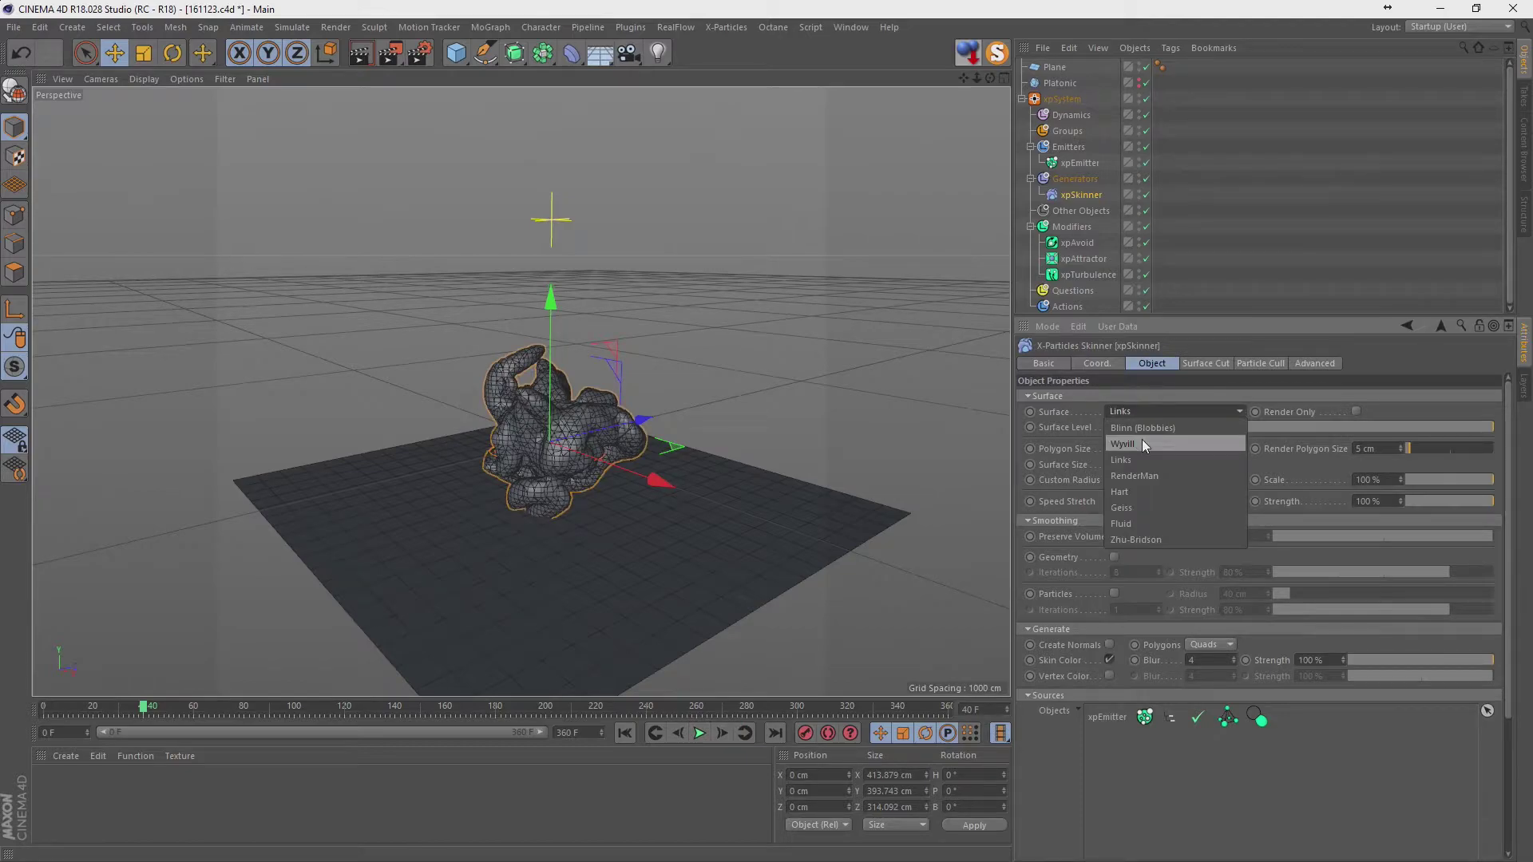
left_click(1138, 430)
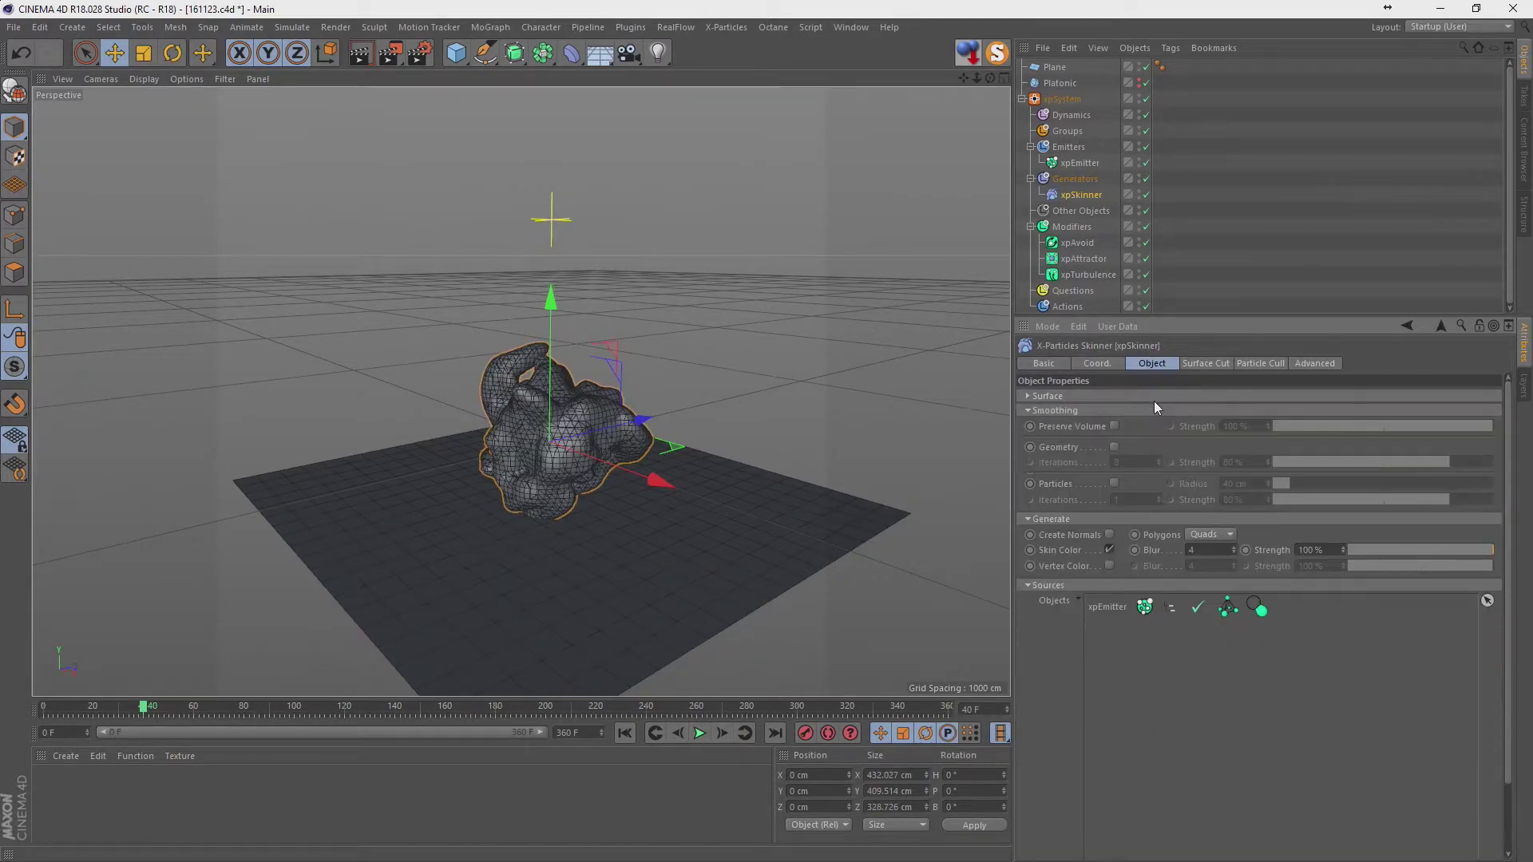
left_click(1148, 412)
left_click(1142, 461)
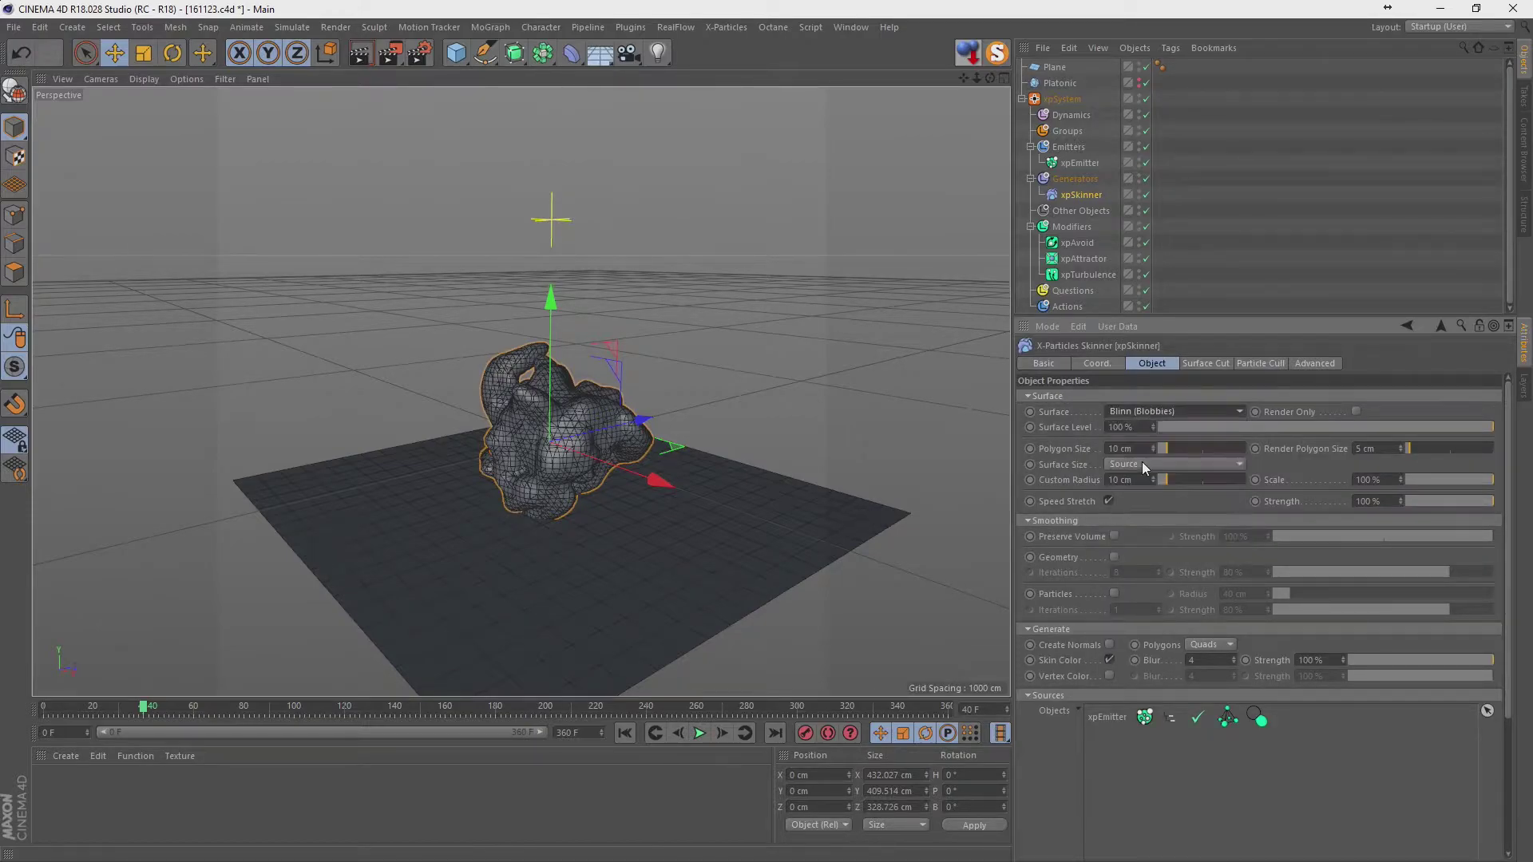
left_click(624, 733)
left_click(700, 733)
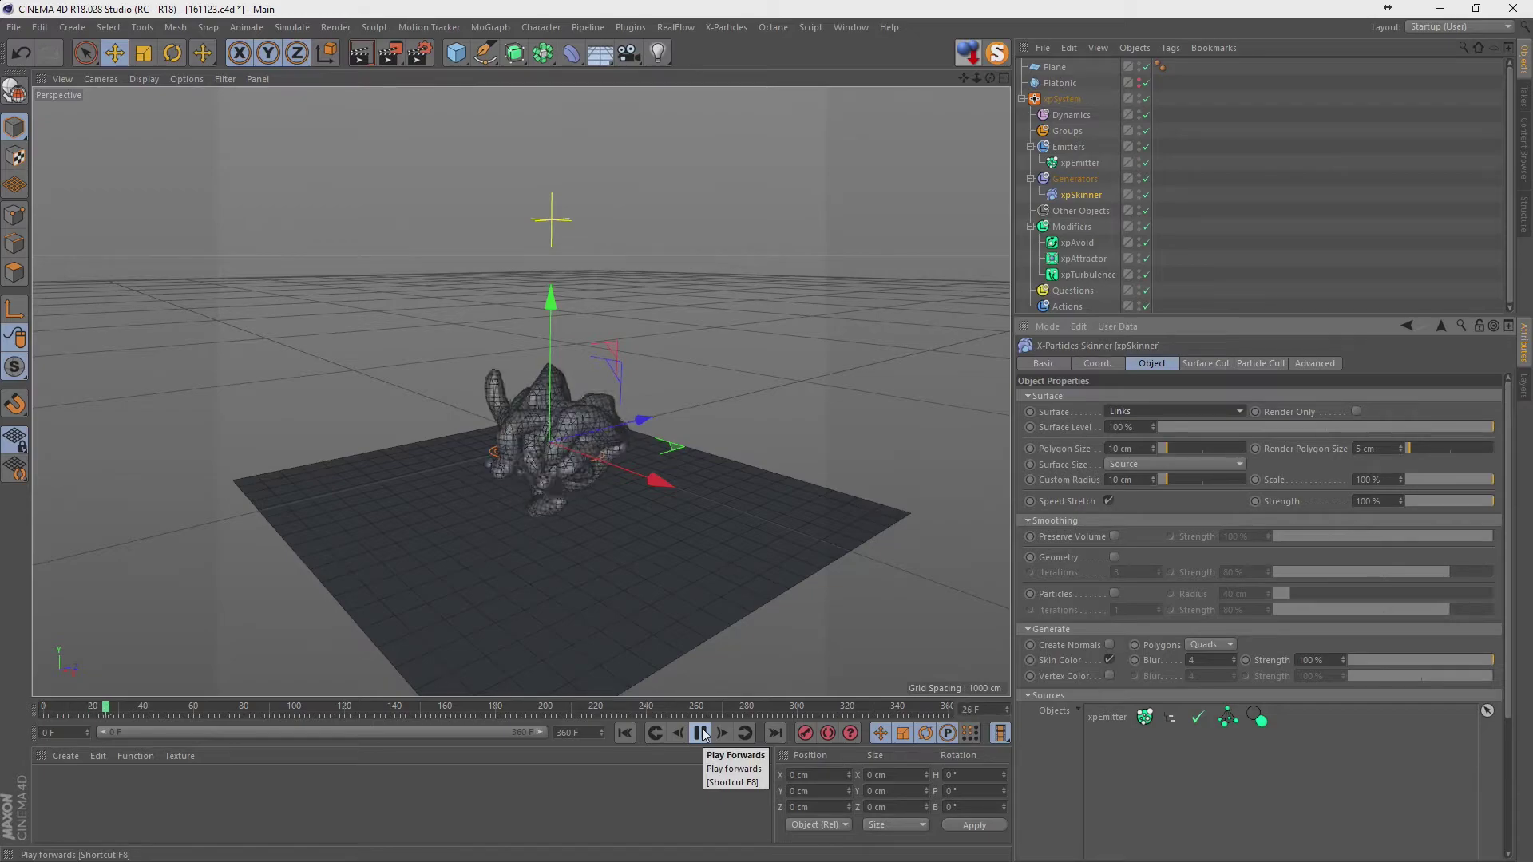
left_click(701, 733)
left_click(625, 733)
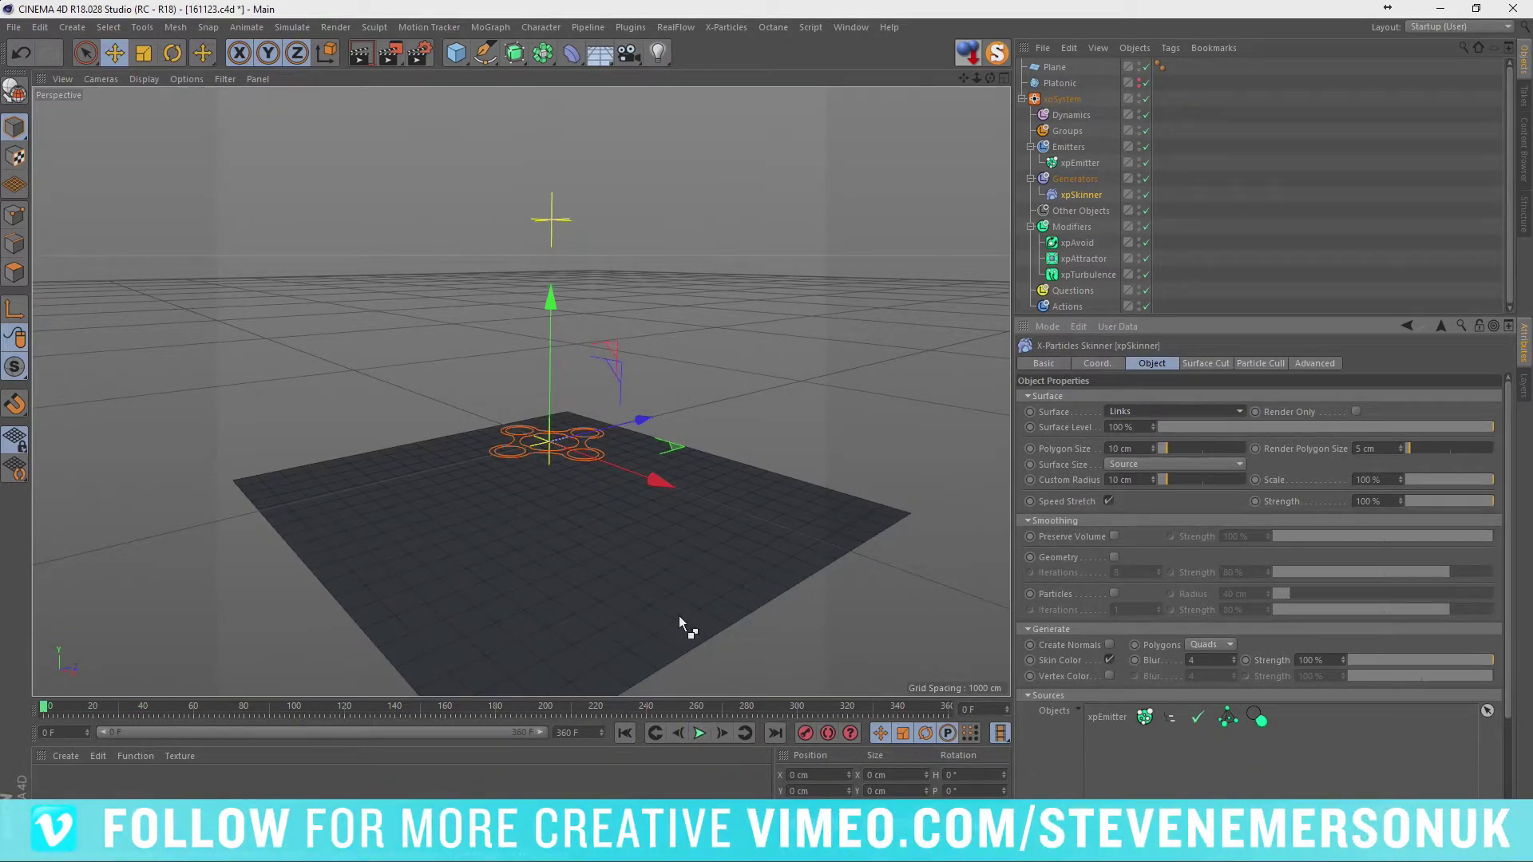
Add an xpCache object to the X-Particles system and open File Explorer.
left_click(1063, 99)
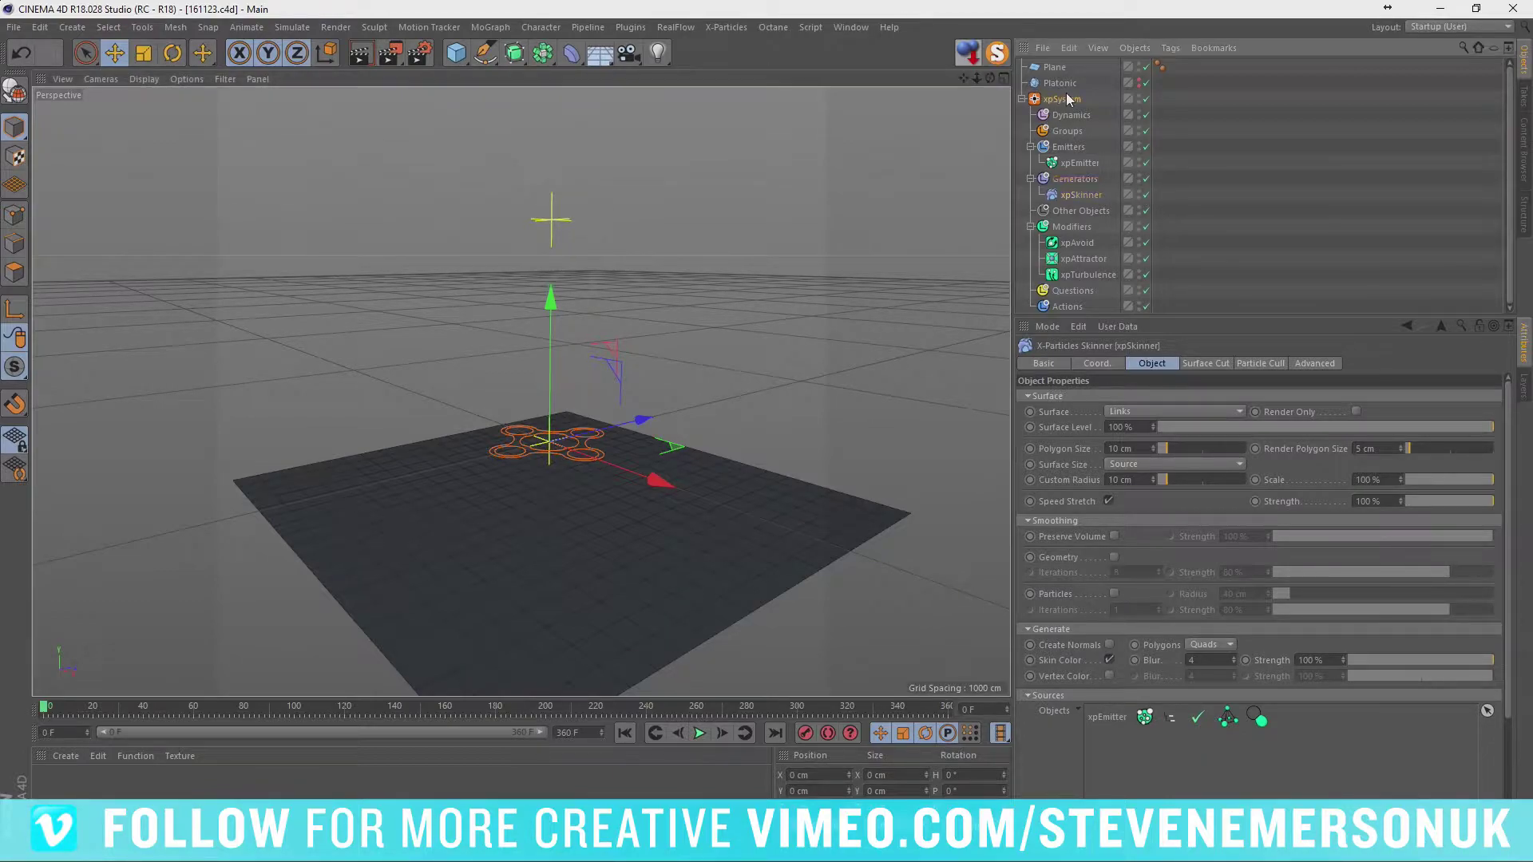
left_click(726, 27)
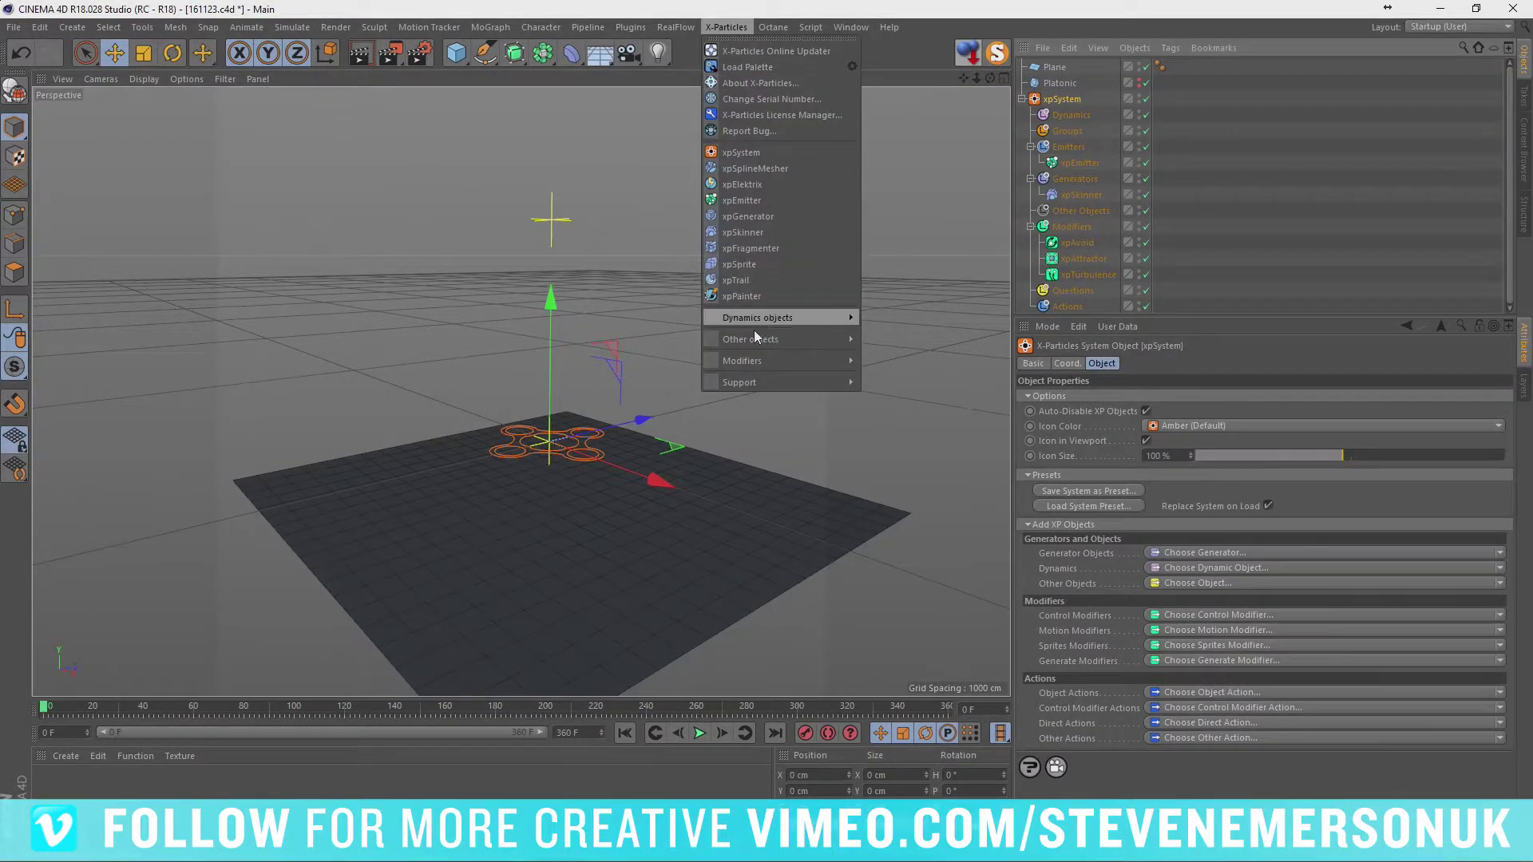
mouse_move(750, 339)
left_click(894, 377)
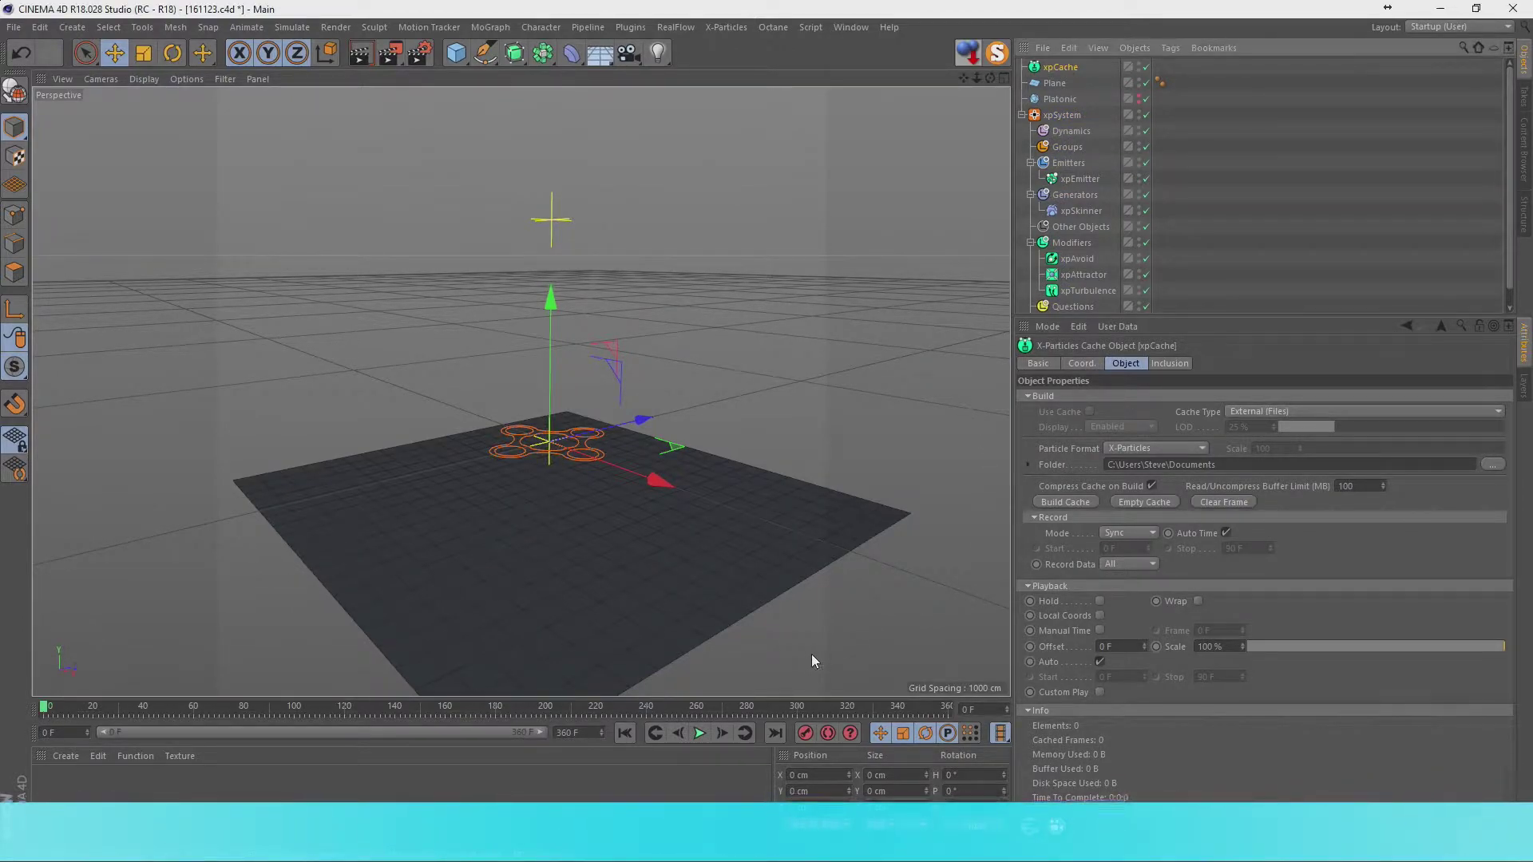
key("super+e")
Navigate from the D: drive to the Dailys\11\23 project folder.
double_click(595, 396)
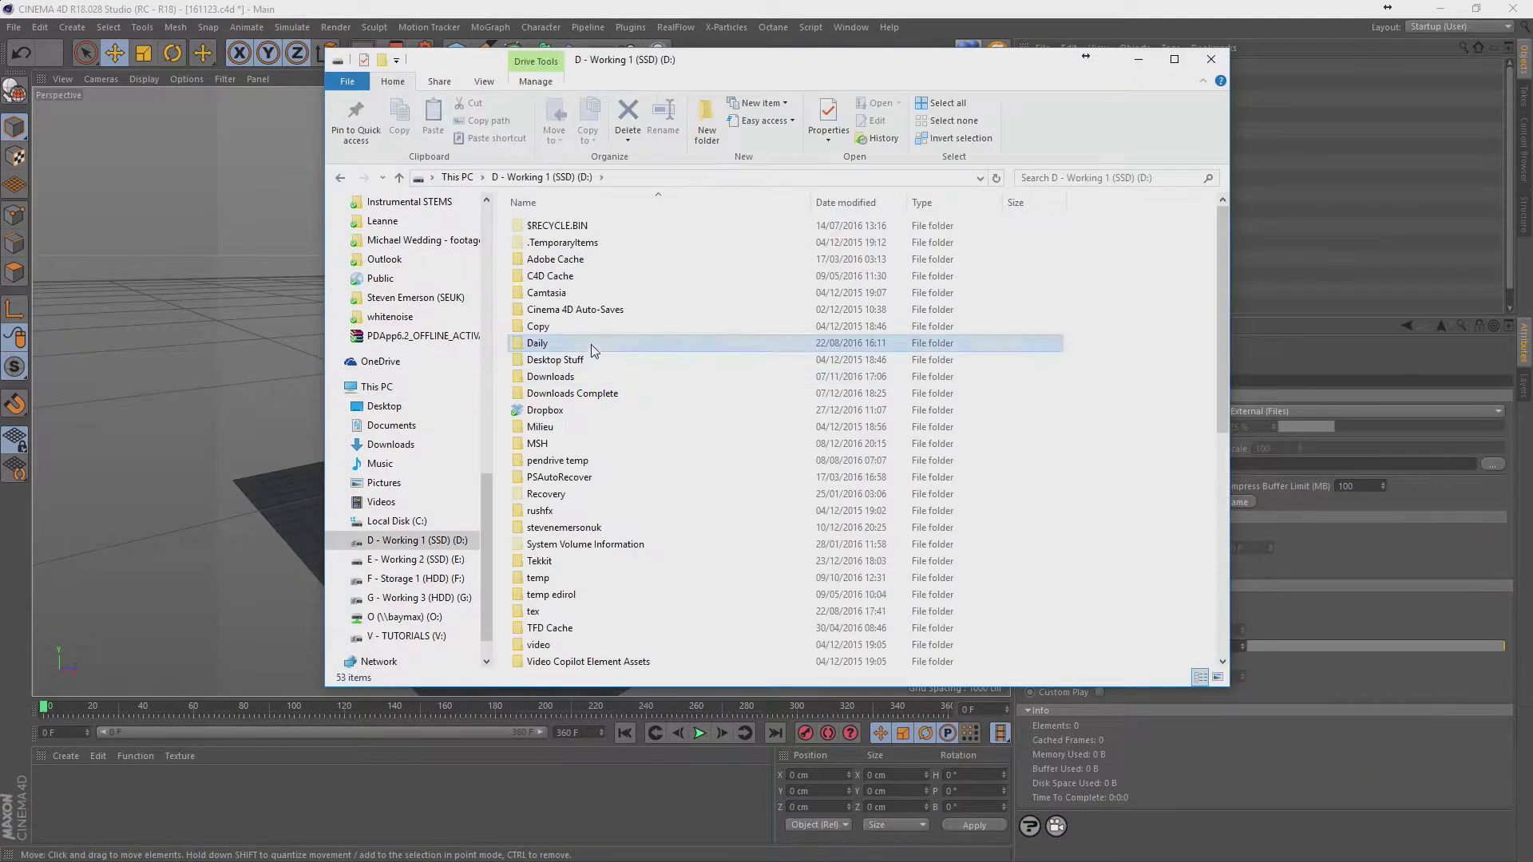
type("s")
key("Return")
type("d")
key("Return")
type("11")
key("Return")
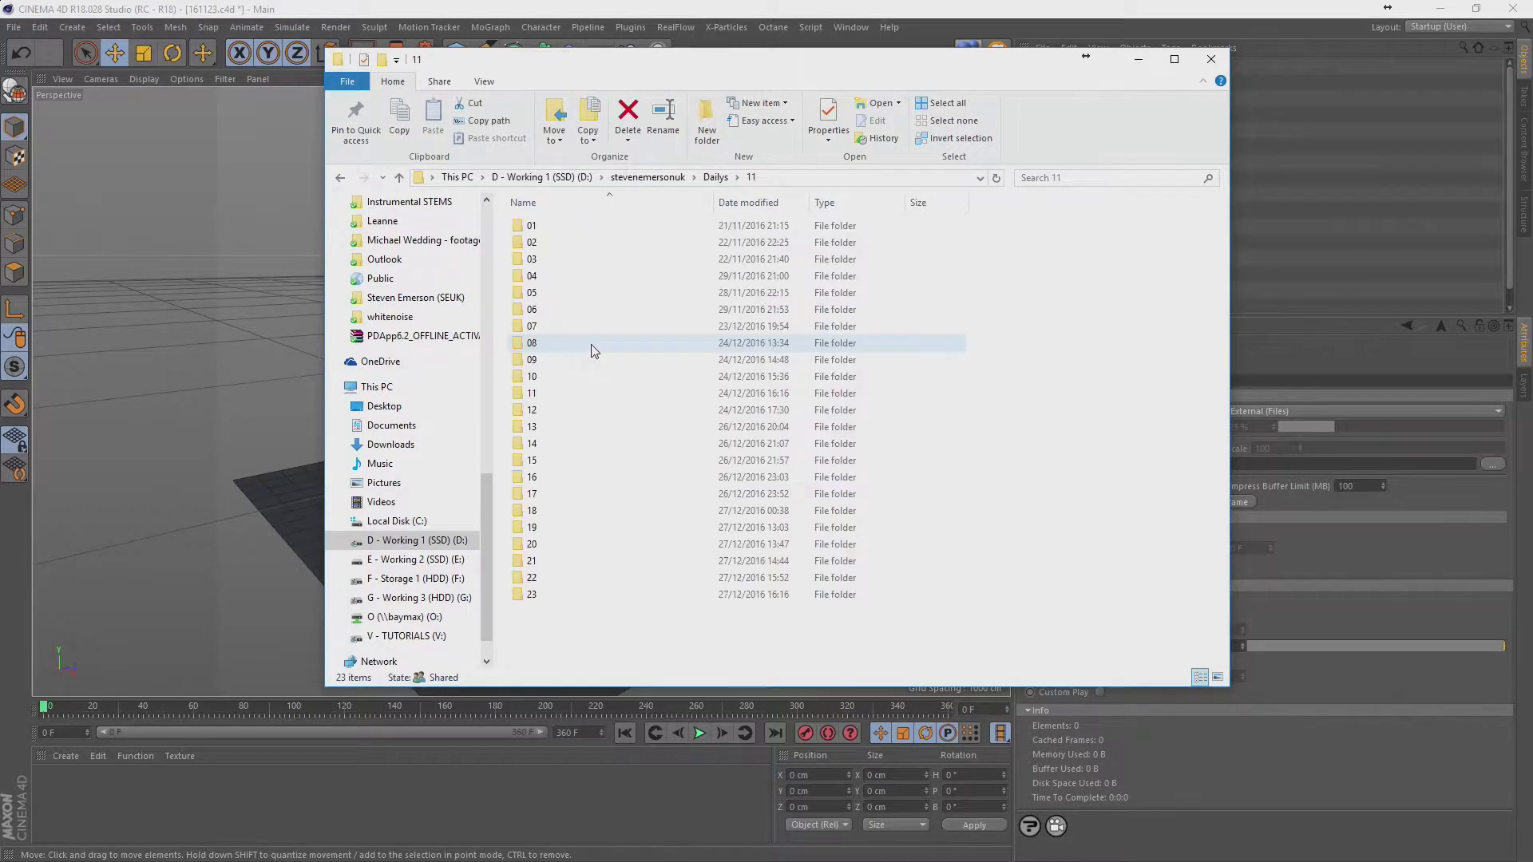
type("23")
key("Return")
Create an xpcache folder, copy its path, and return to the xpCache Folder field.
left_click(700, 121)
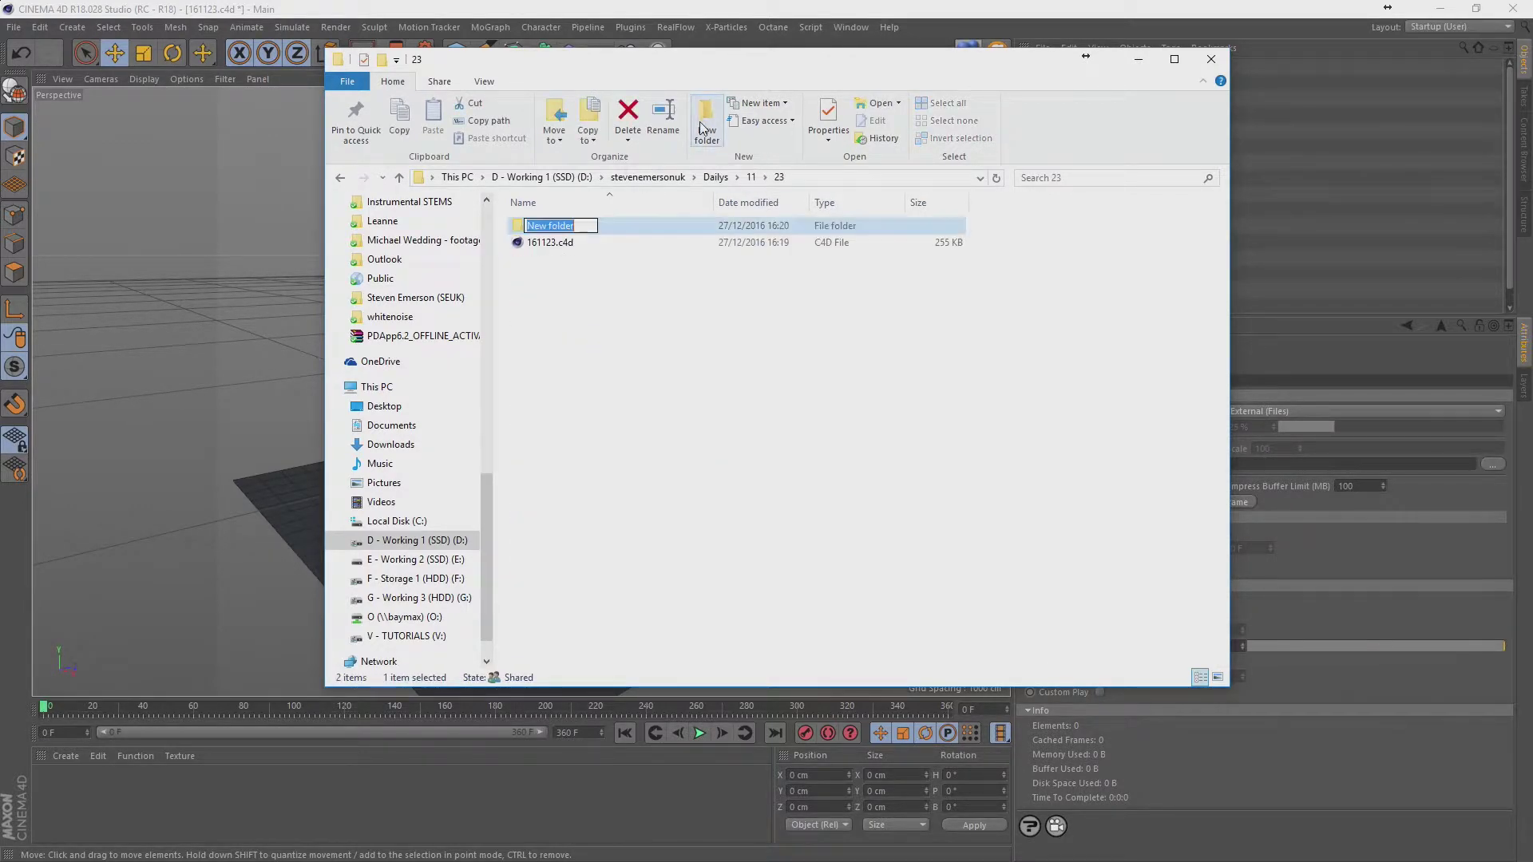
type("xpcache")
key("Return")
key("Return")
left_click(891, 177)
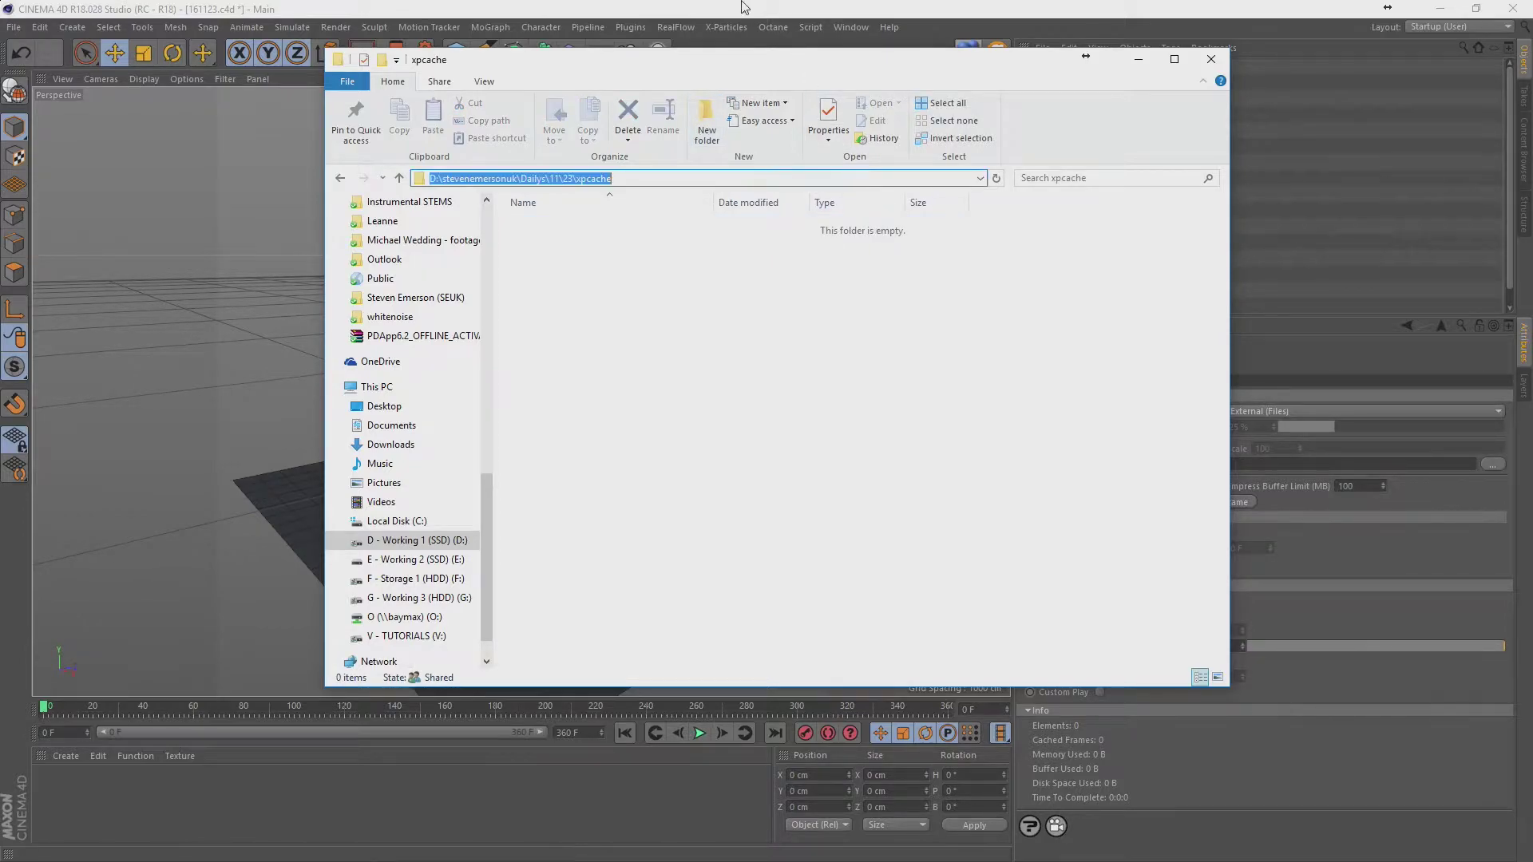
key("ctrl+c")
key("alt+Tab")
left_click(1154, 464)
Set the xpcache path as cache folder, save, and build the cache, stopping at 214 frames.
key("ctrl+v")
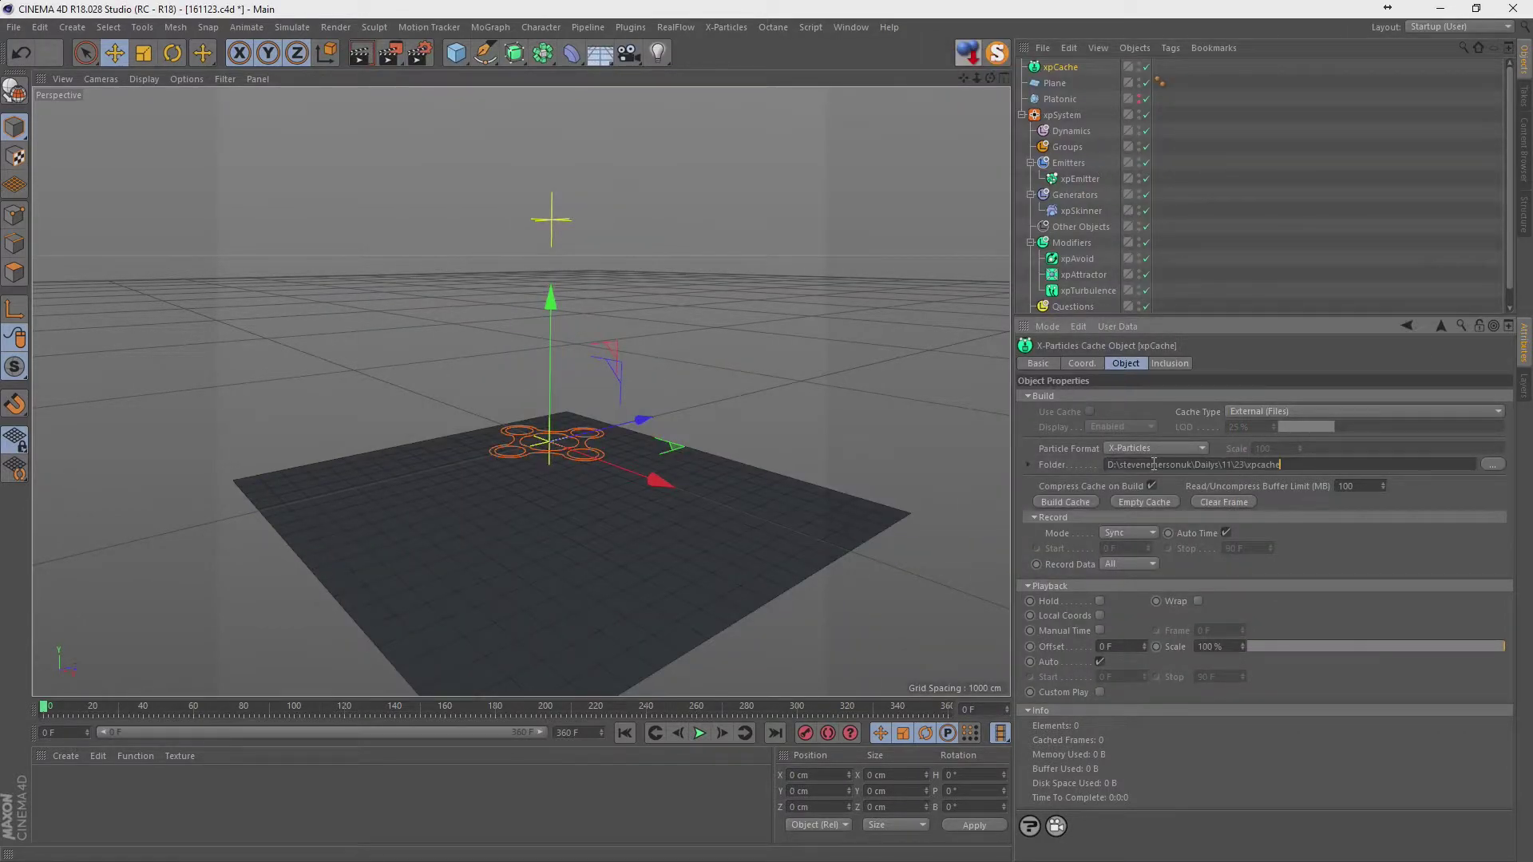
key("ctrl+s")
left_click(1075, 503)
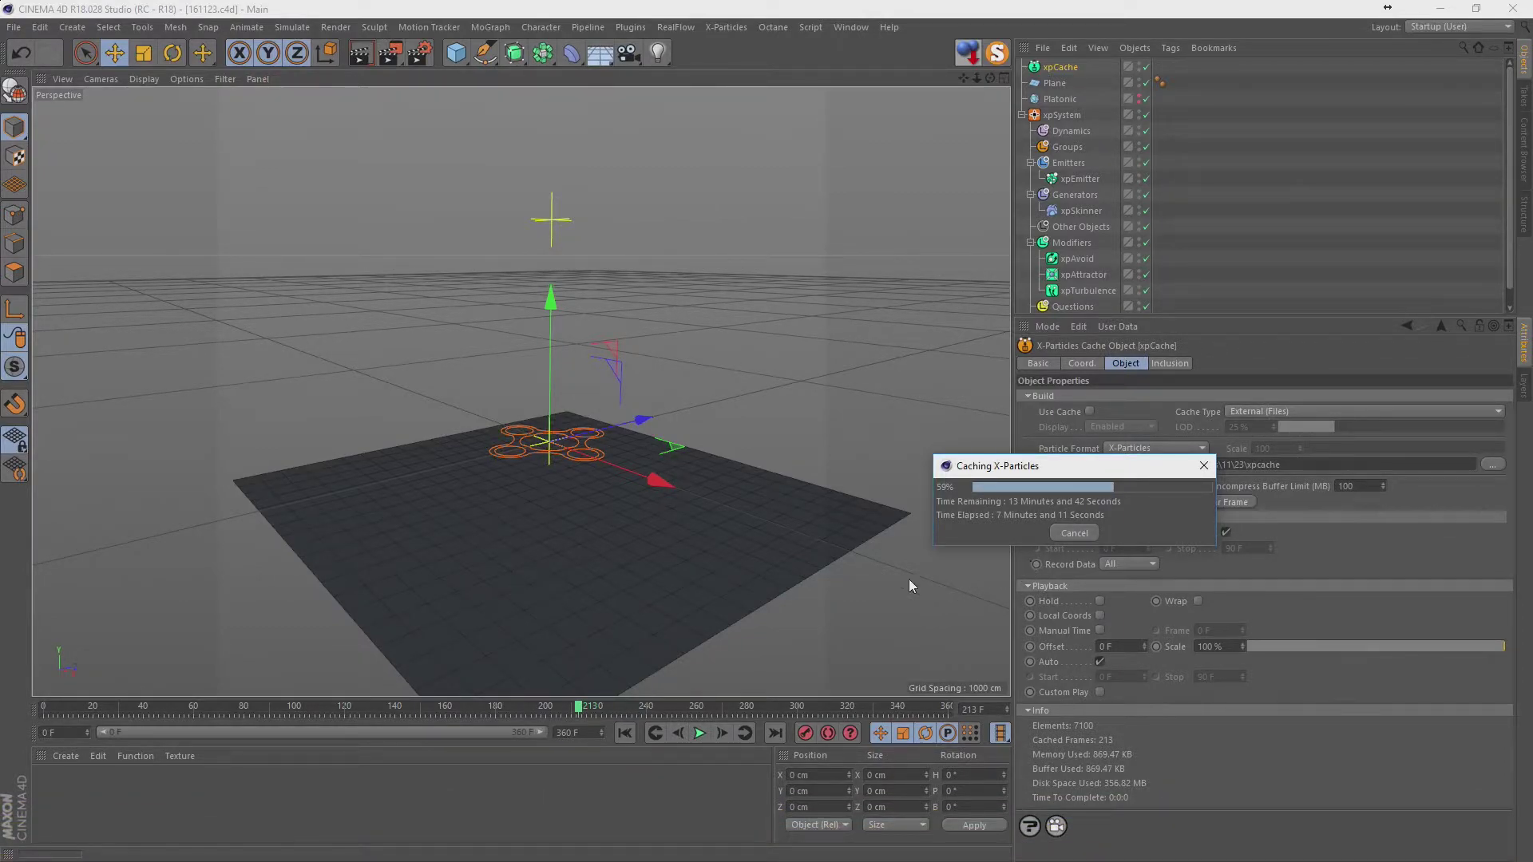
key("Escape")
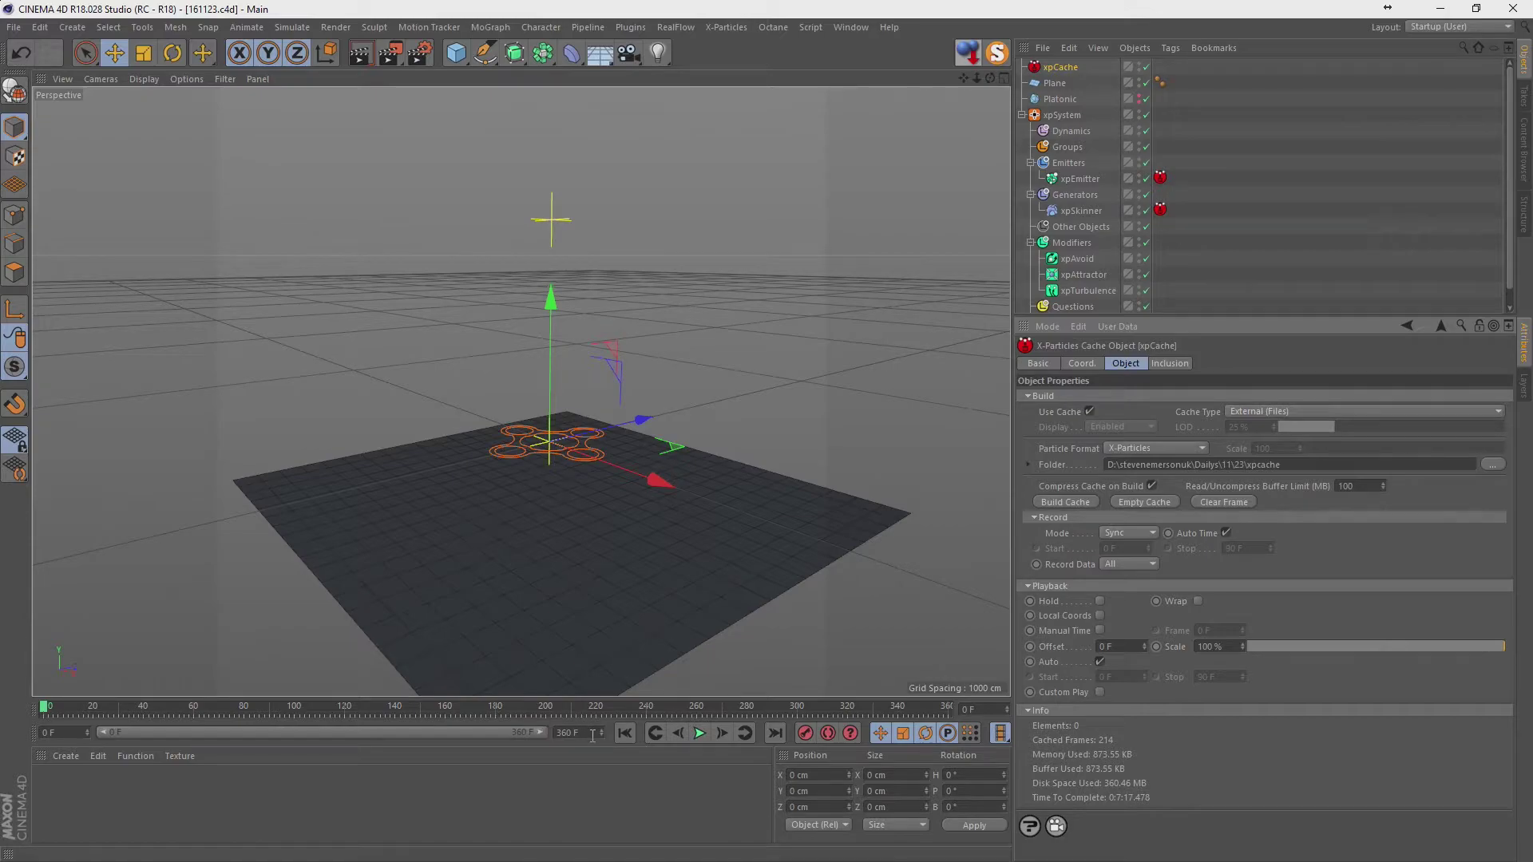
double_click(595, 731)
End the scene at frame 212, scrub to frame 177, and hide the floor Plane.
type("212")
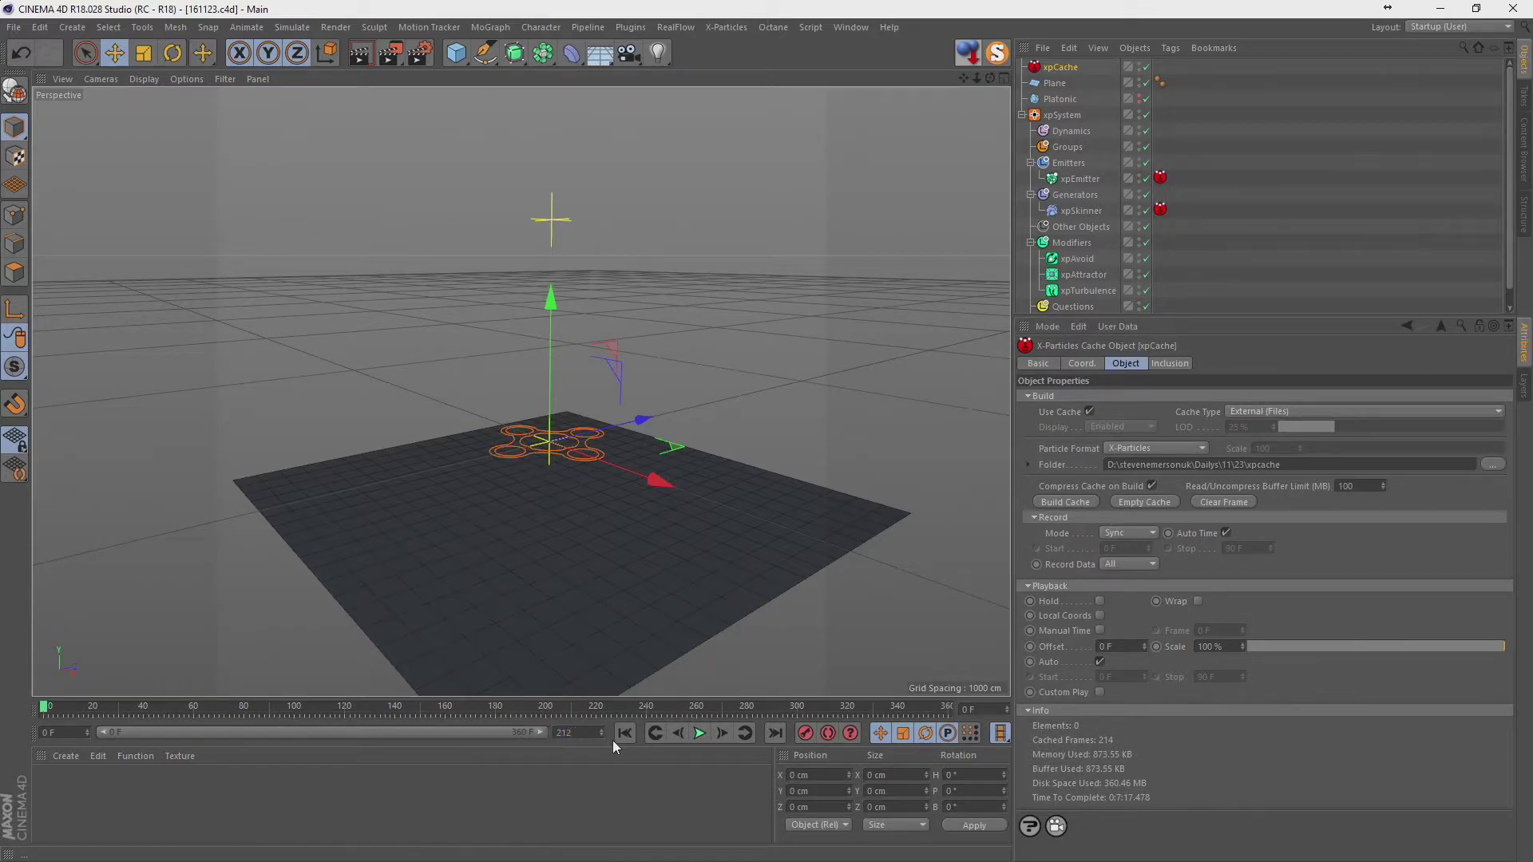
key("Return")
left_click_drag(621, 703, 1048, 679)
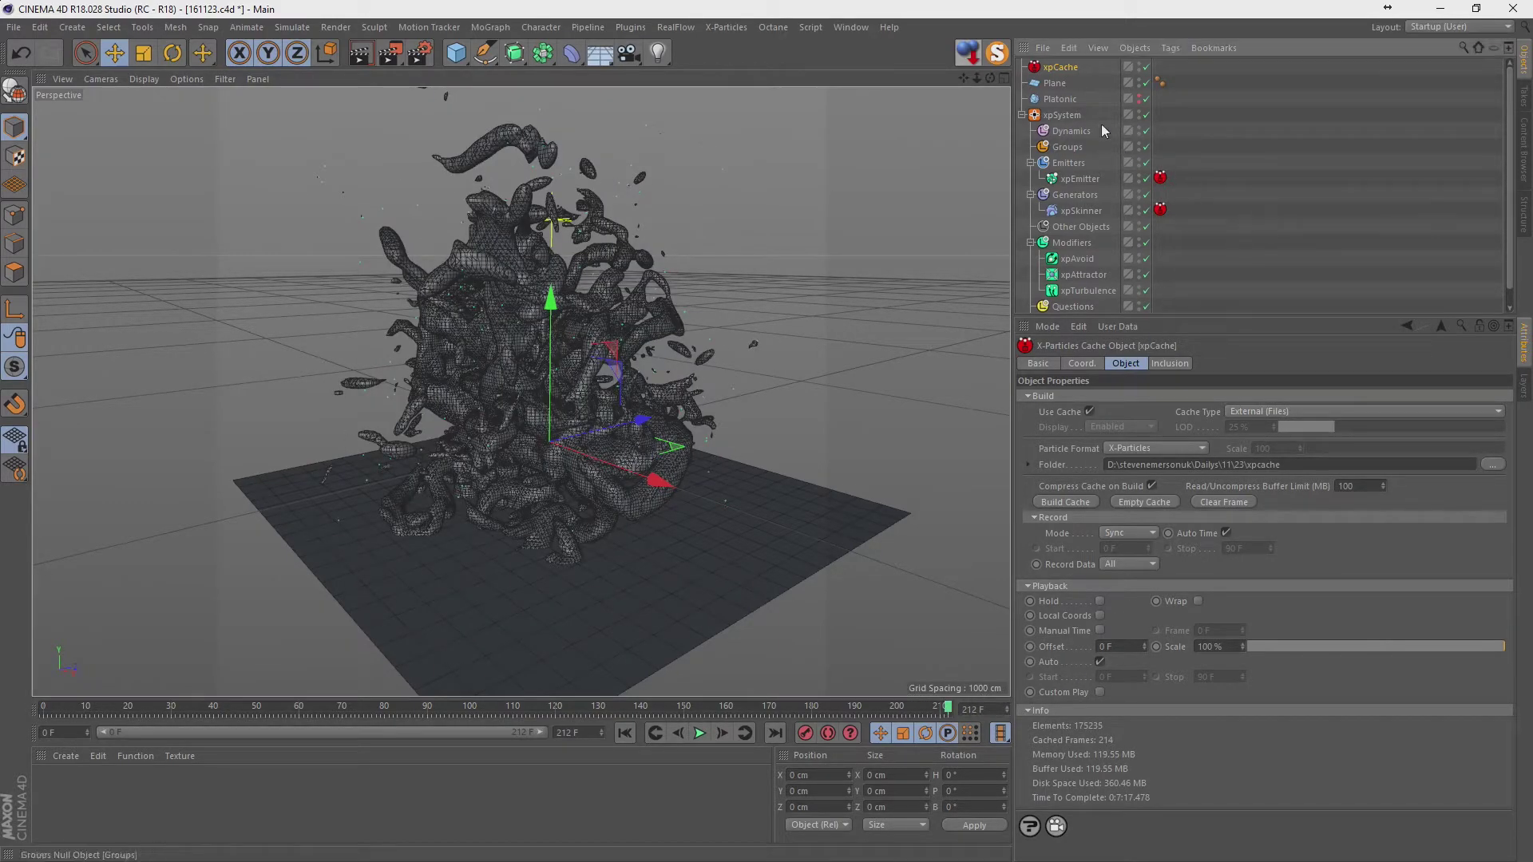
double_click(1139, 80)
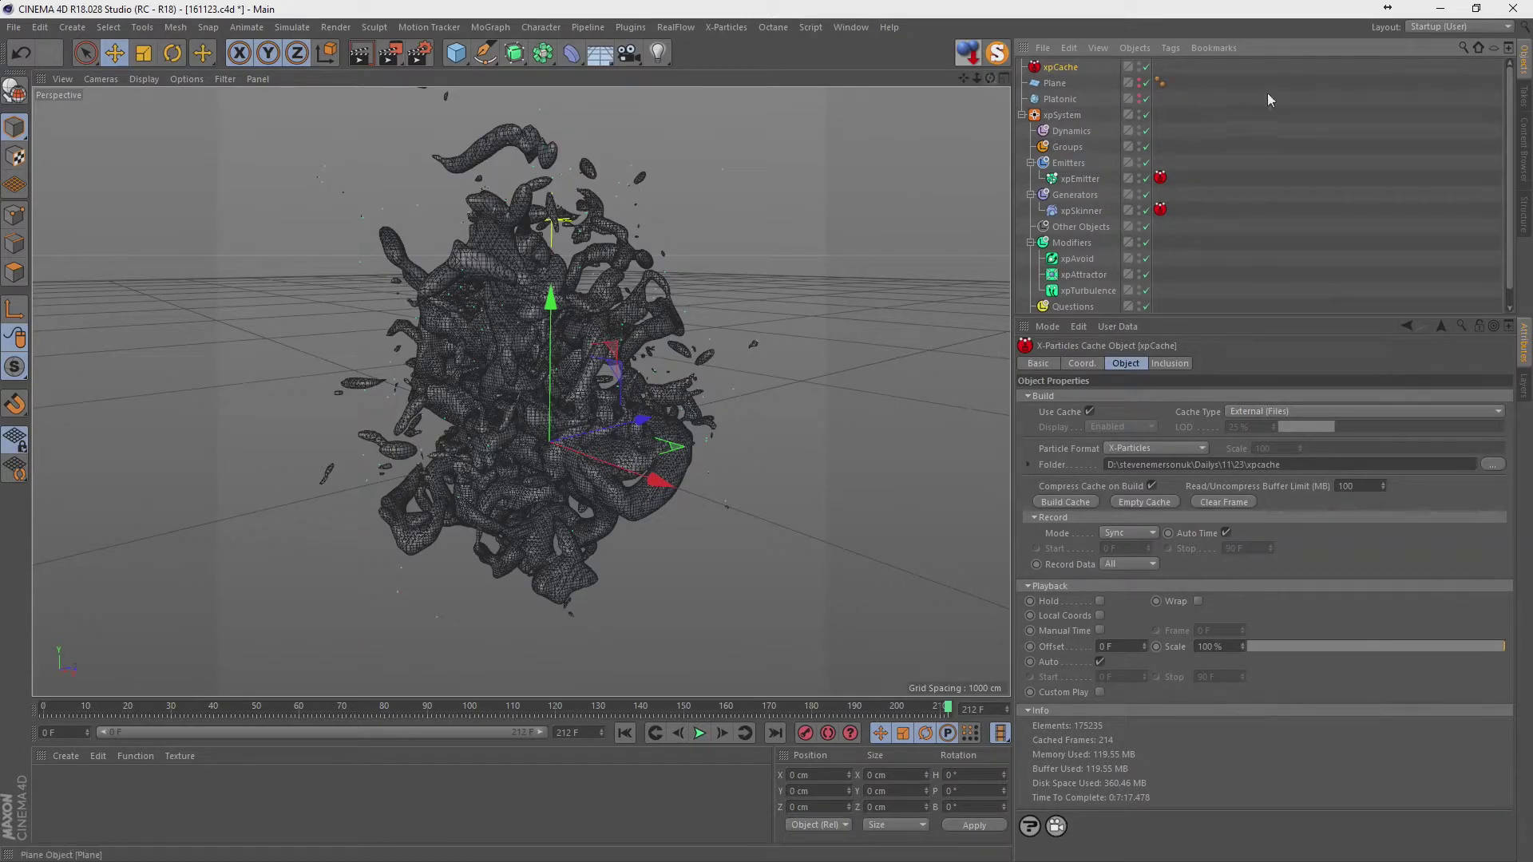
Open the NailedIt.c4d Octane example scene from the Content Browser.
left_click(817, 28)
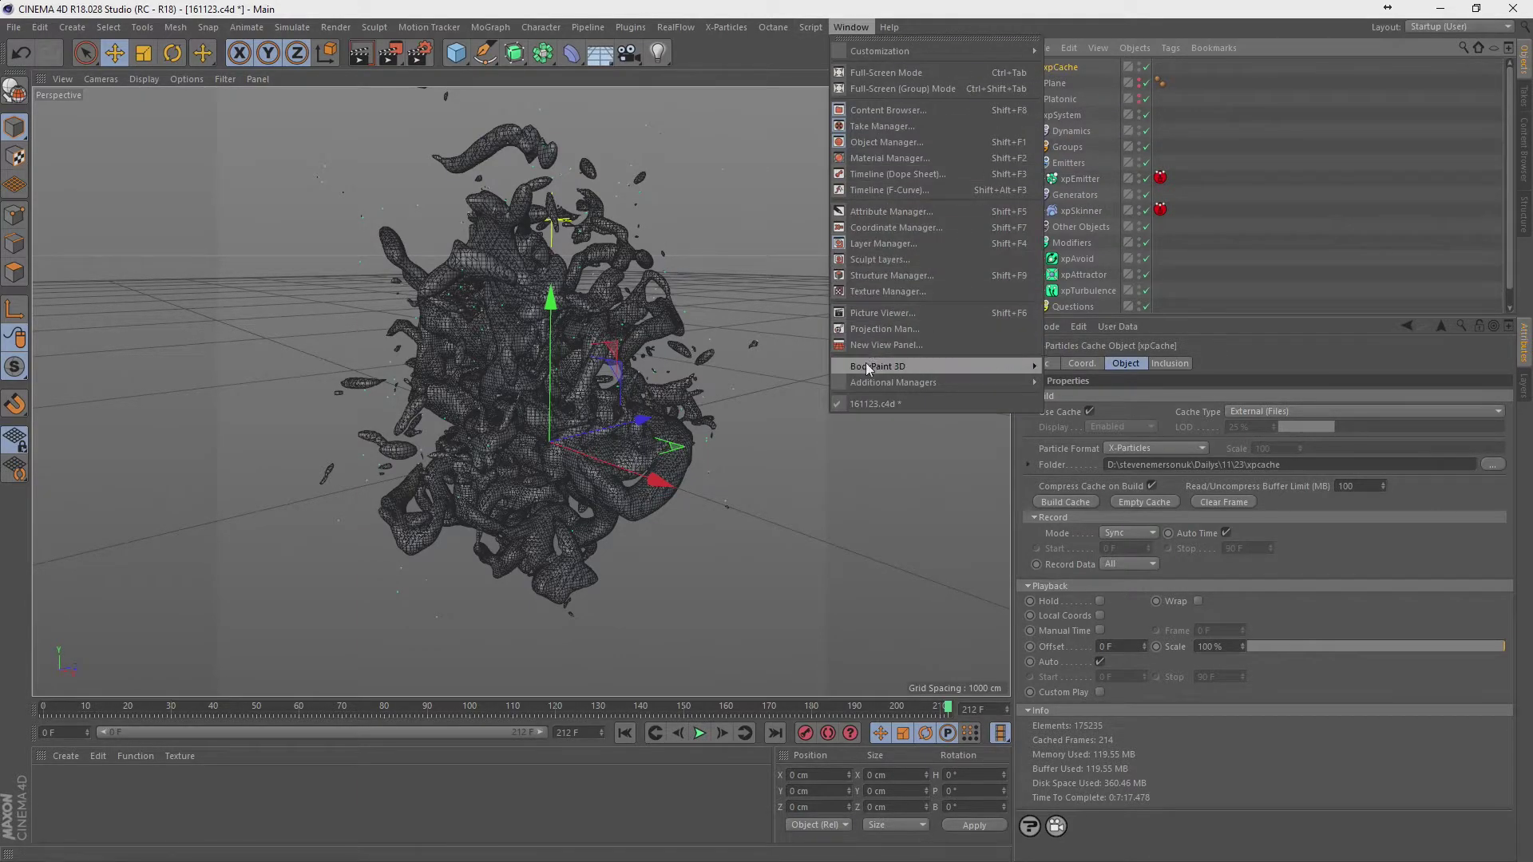
left_click(908, 115)
left_click(715, 75)
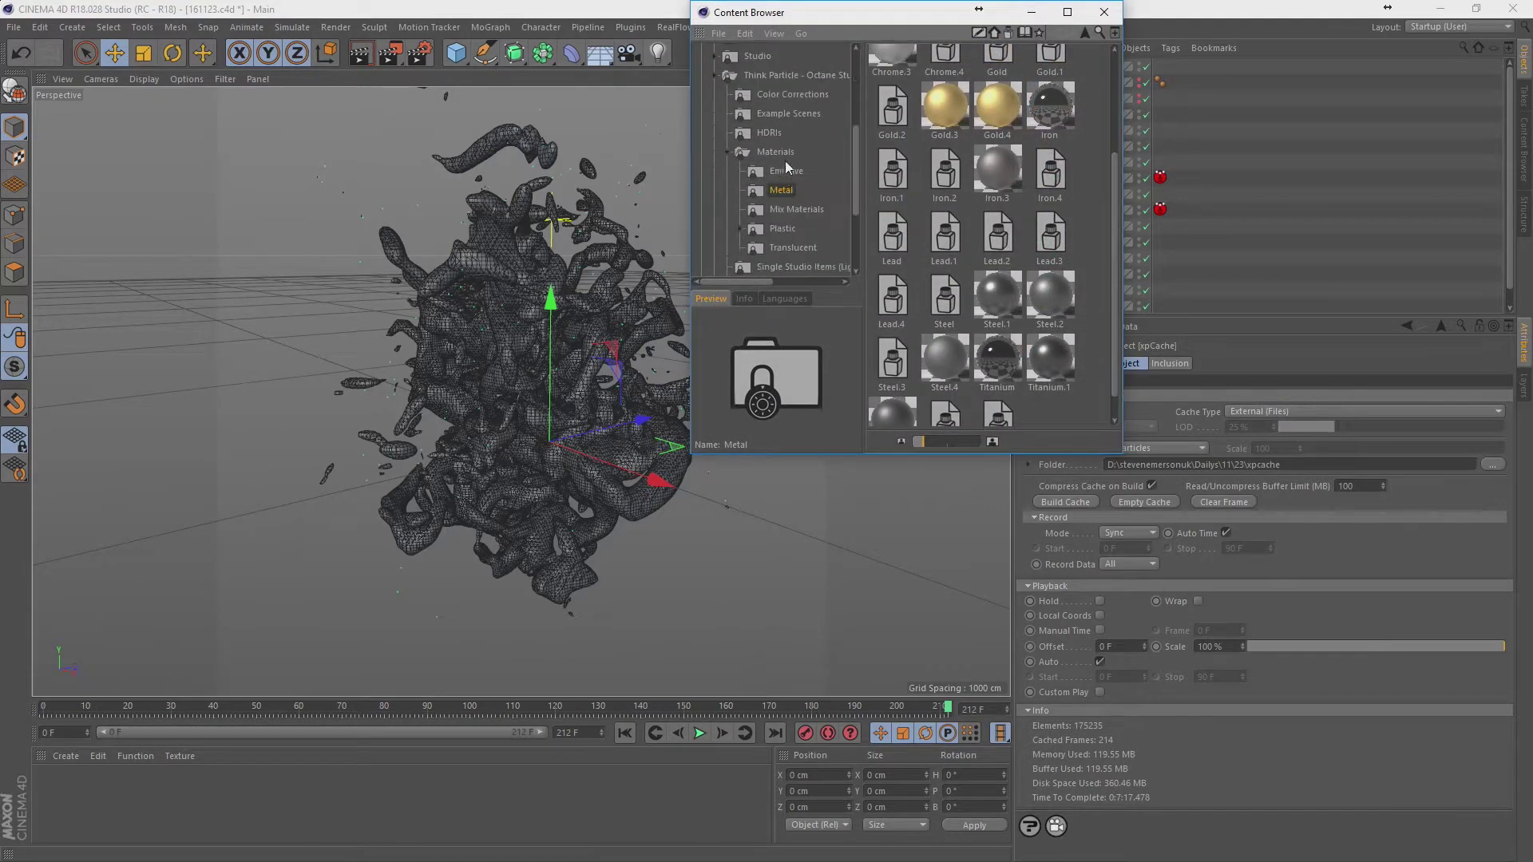
left_click(788, 113)
left_click(1039, 81)
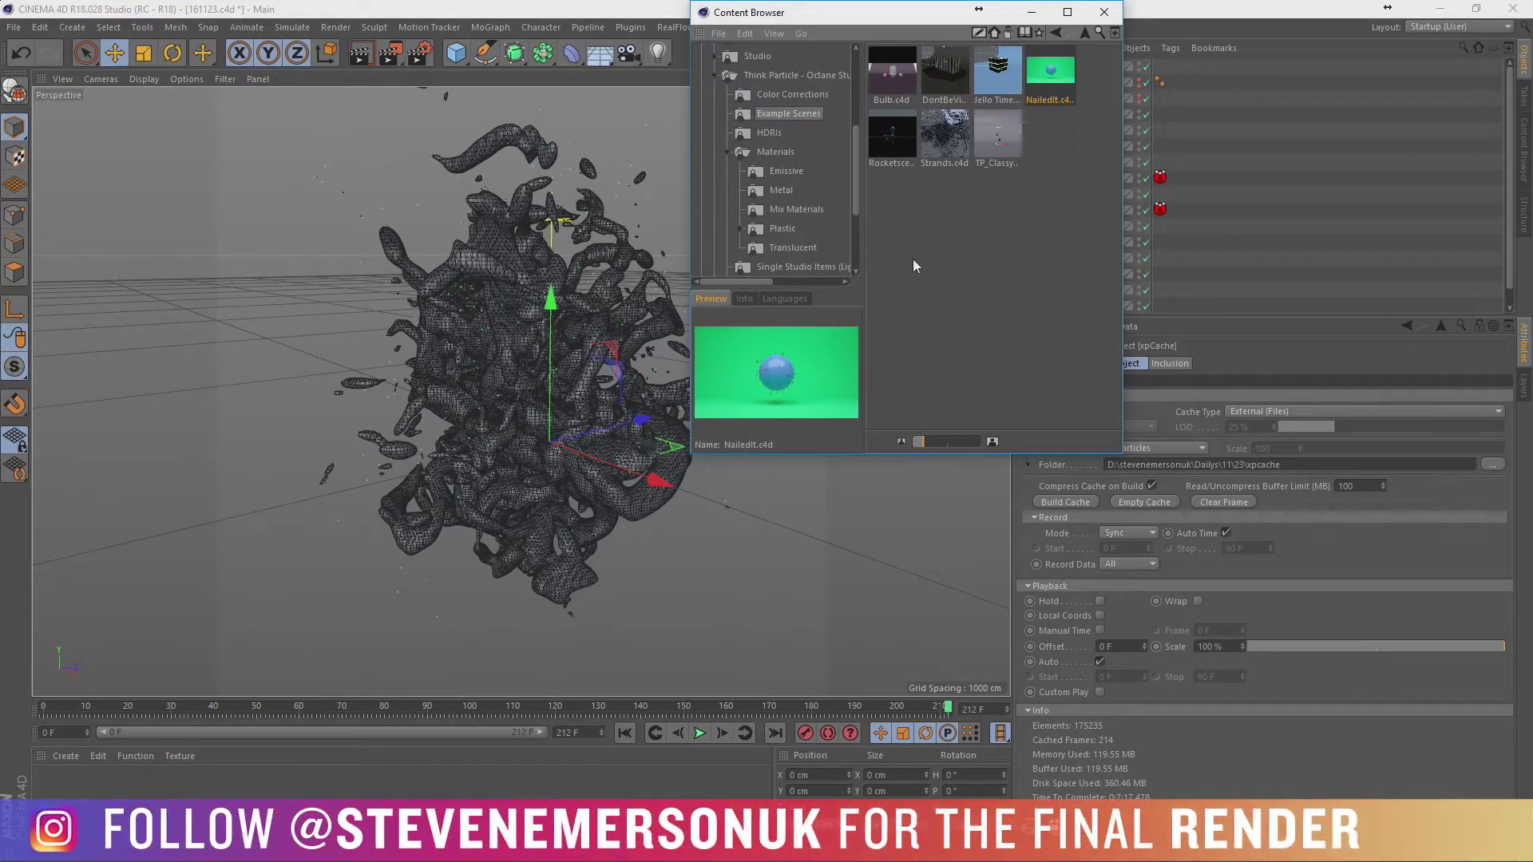
double_click(1055, 81)
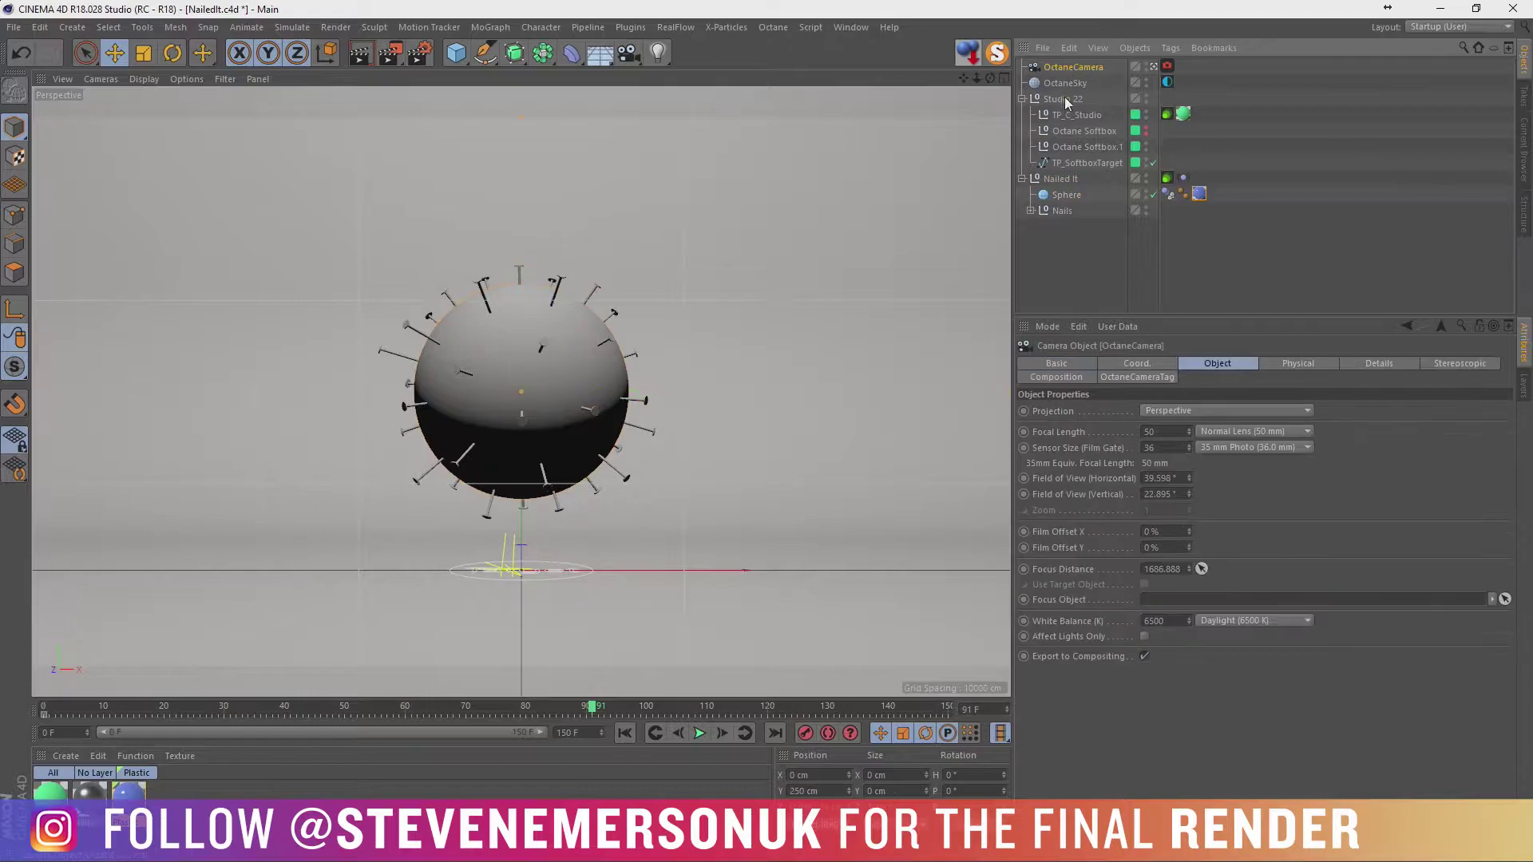
Group NailedIt's camera, sky and studio into a Null and return to the 161123 project.
left_click(1066, 98, "shift")
key("alt+g")
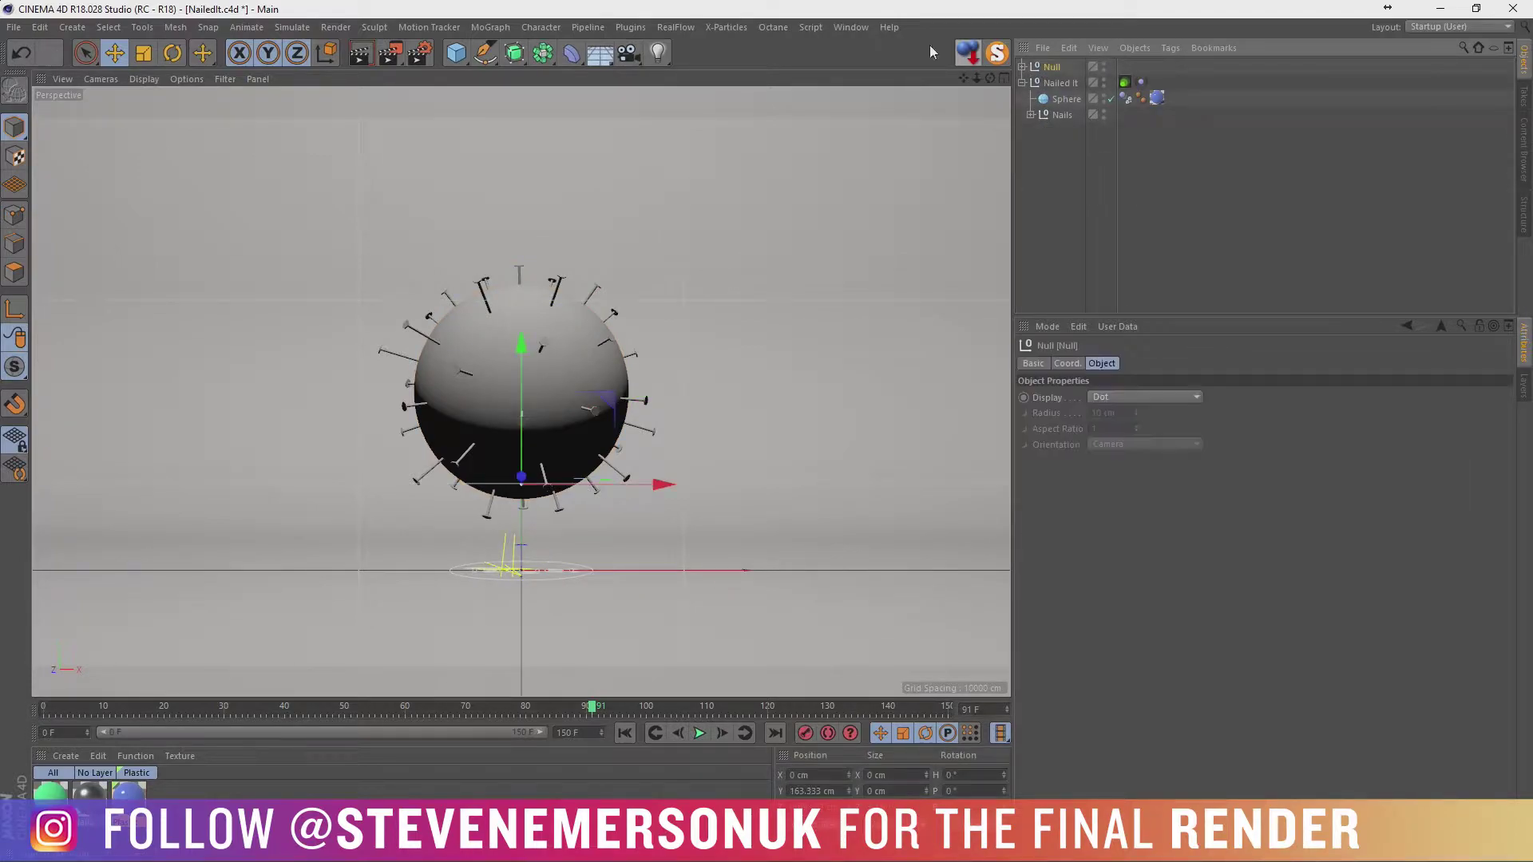
left_click(851, 26)
left_click(874, 420)
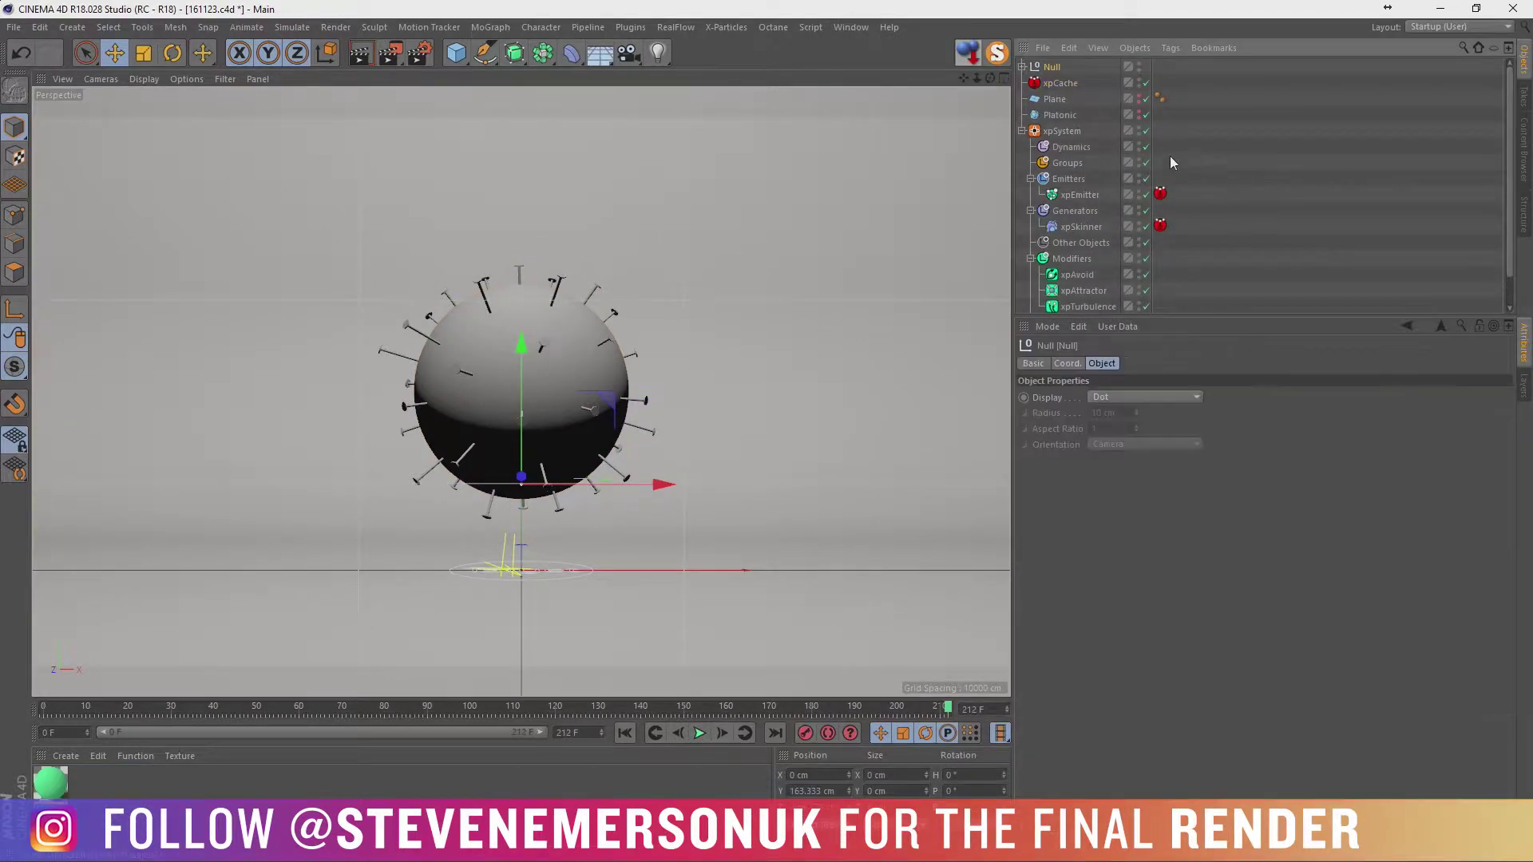
Lower the studio null around the blob and raise the Octane camera's height.
left_click(1023, 67)
left_click(1163, 83)
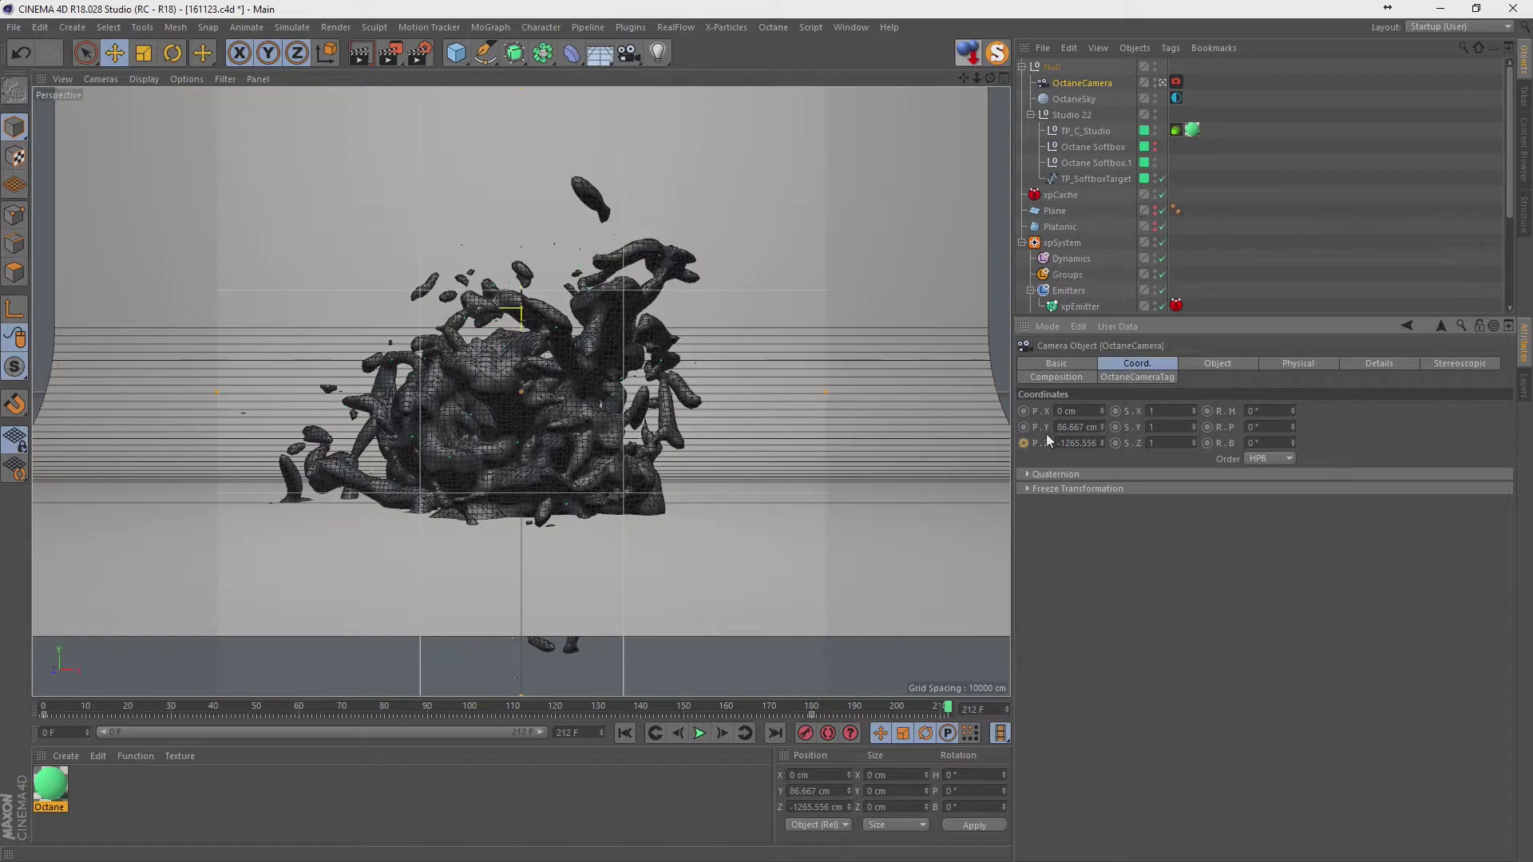
left_click(1201, 144)
left_click(1051, 67)
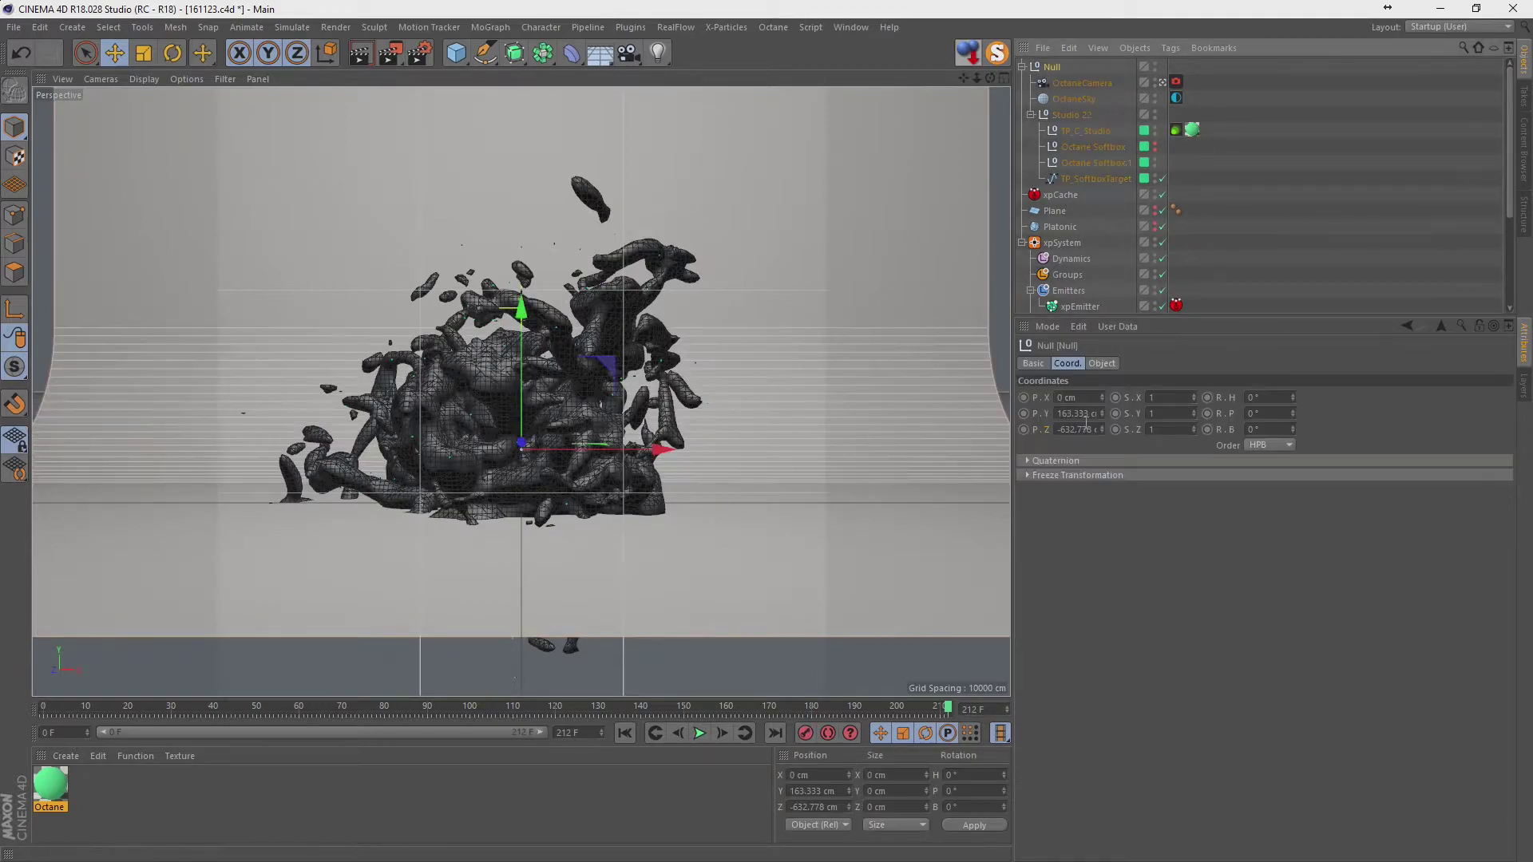
left_click_drag(1102, 412, 1110, 407)
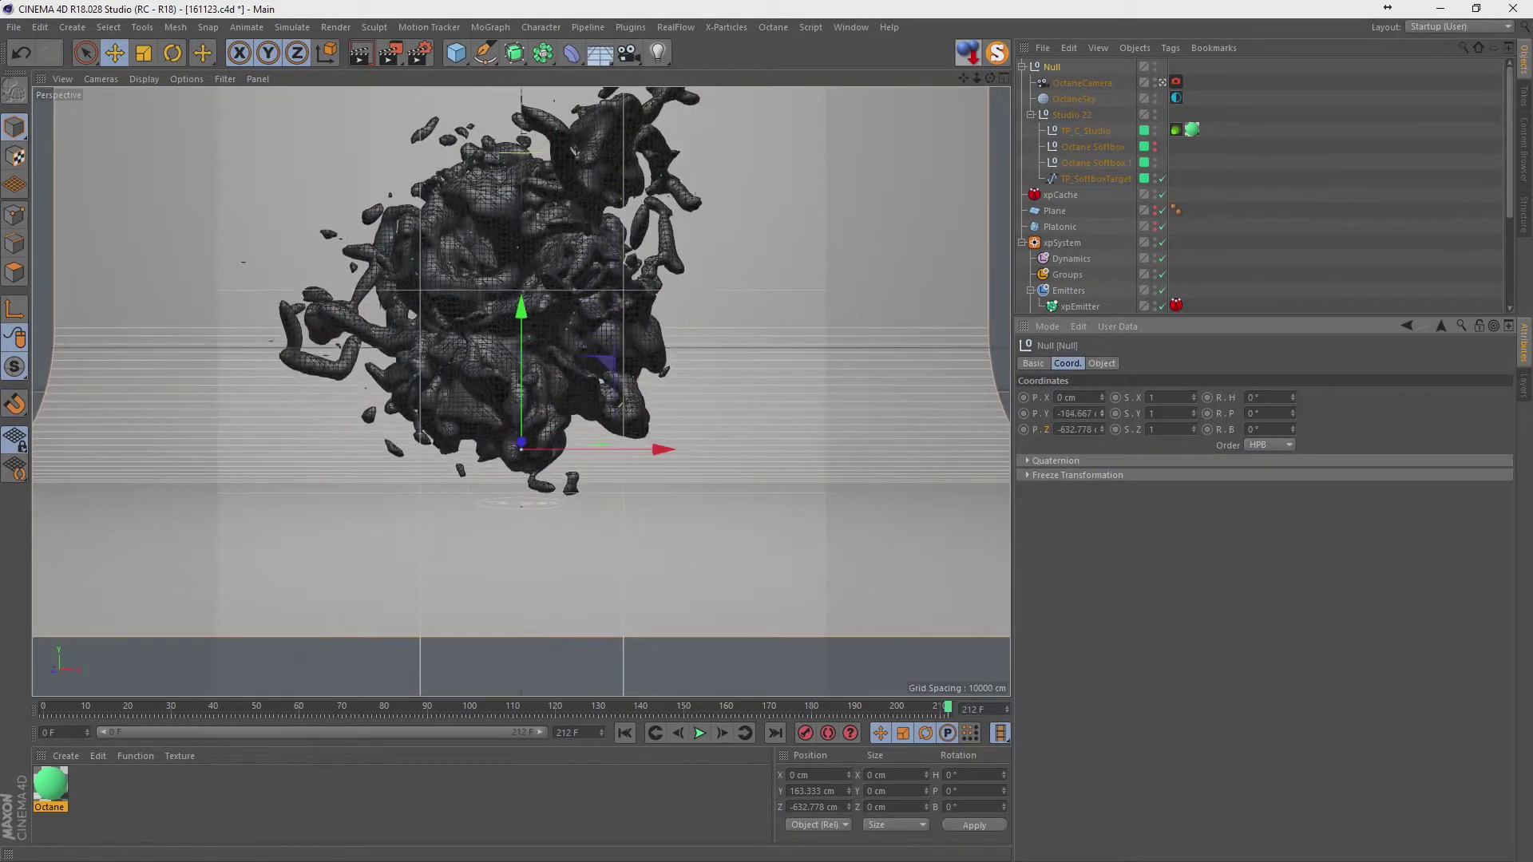
left_click(1225, 190)
left_click(1082, 83)
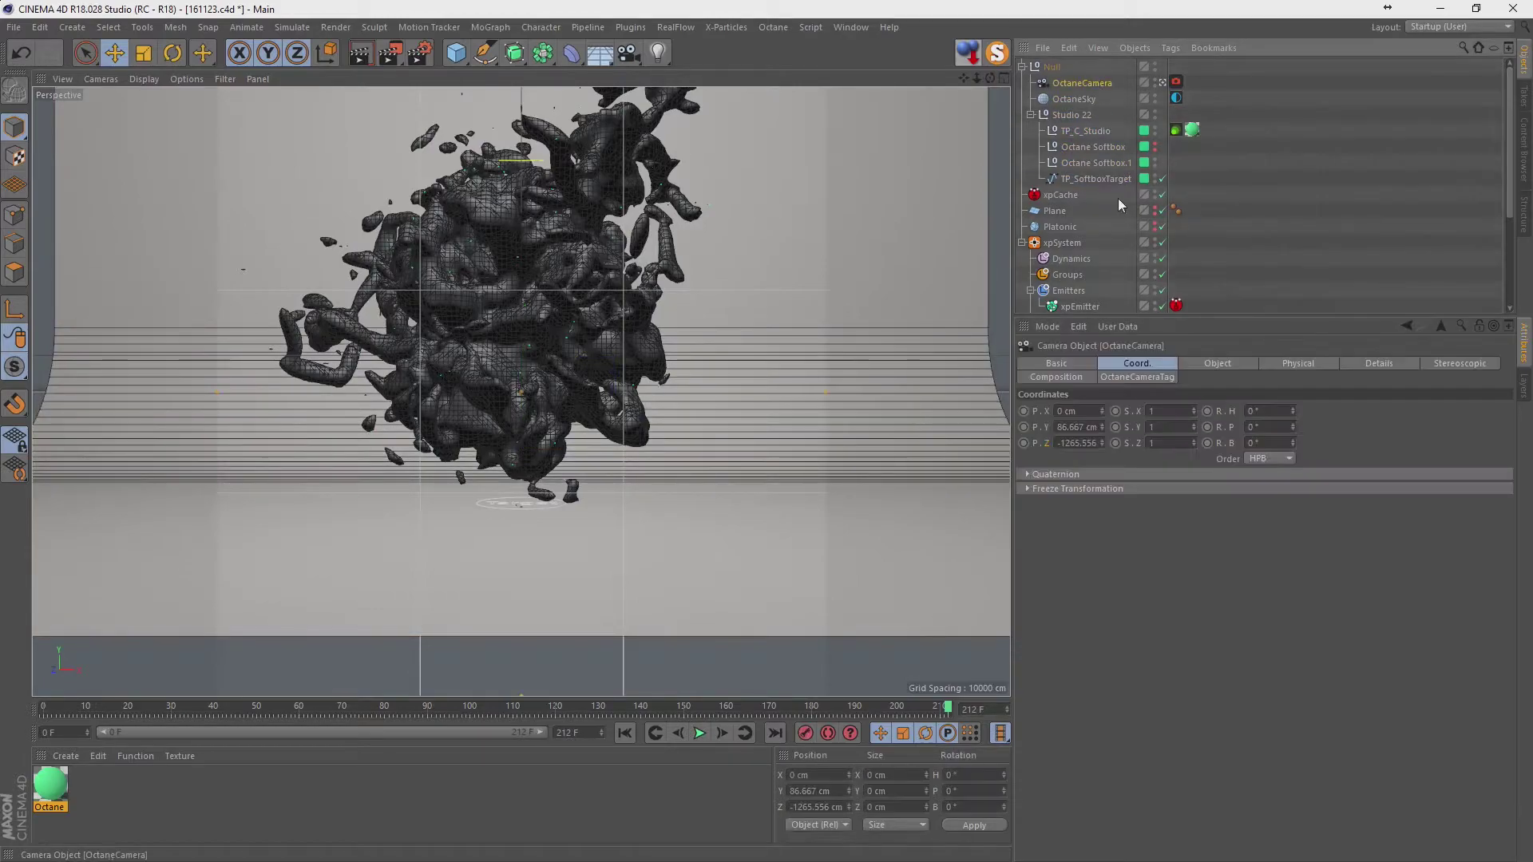
left_click_drag(1102, 428, 1103, 399)
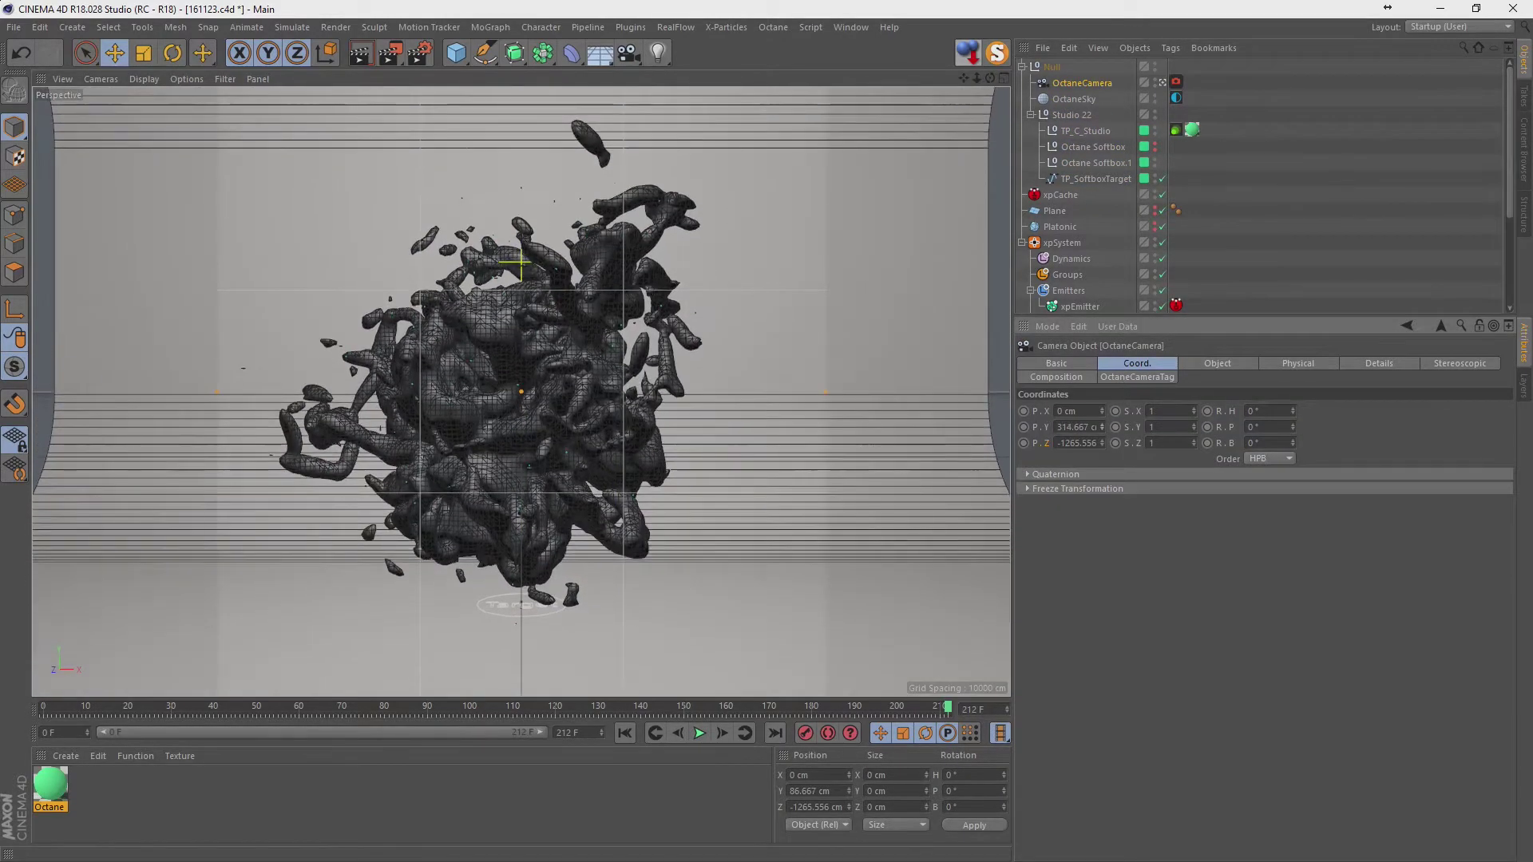
left_click(1243, 126)
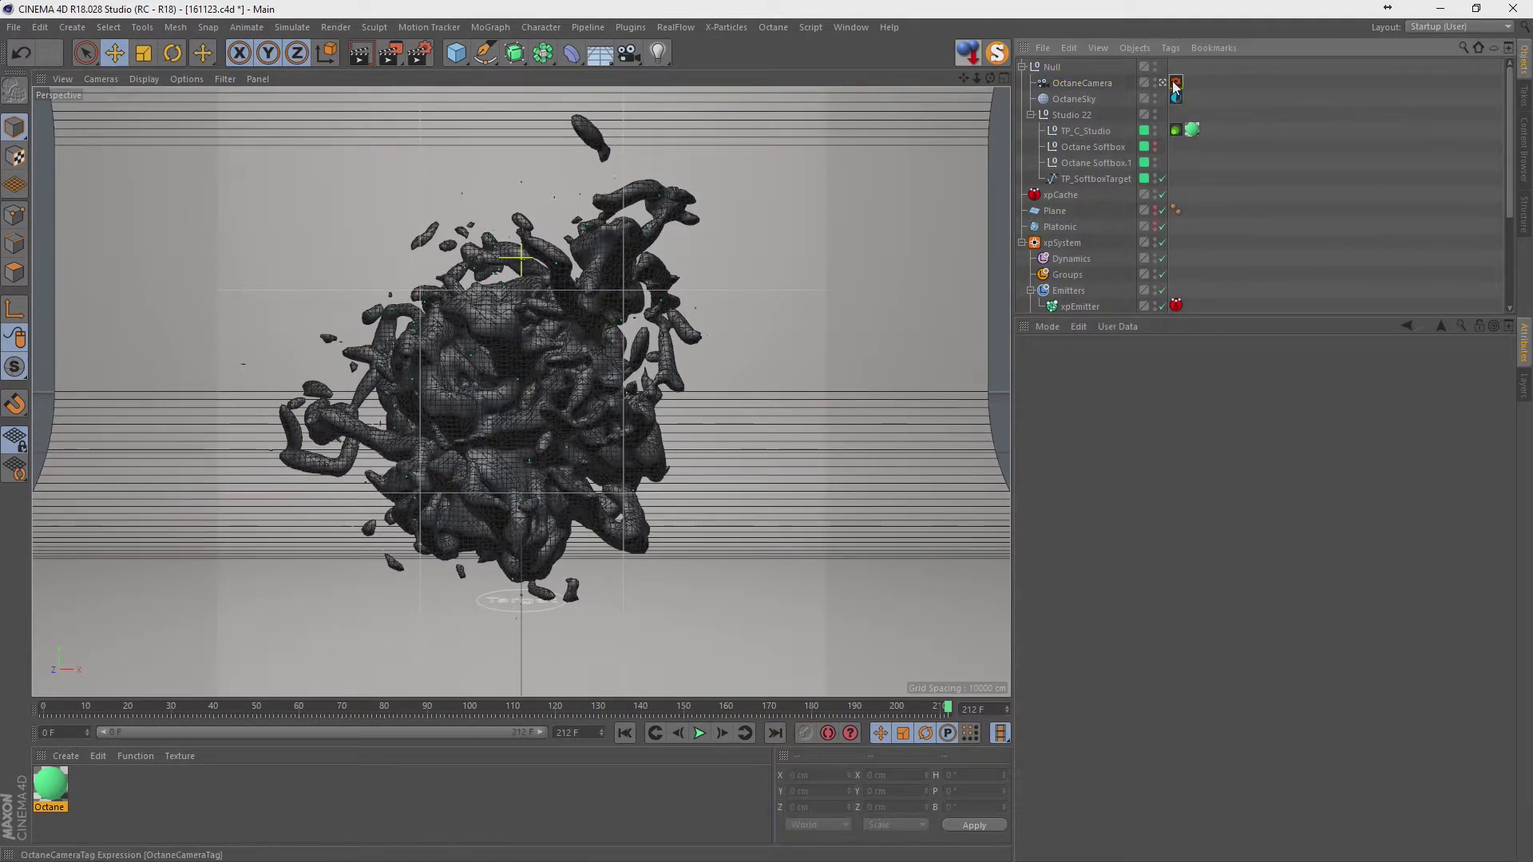
Duplicate the Octane camera as OctaneCamera.1 with a 22 mm focal length.
left_click(1092, 84)
left_click_drag(1078, 89, 1079, 92, "ctrl")
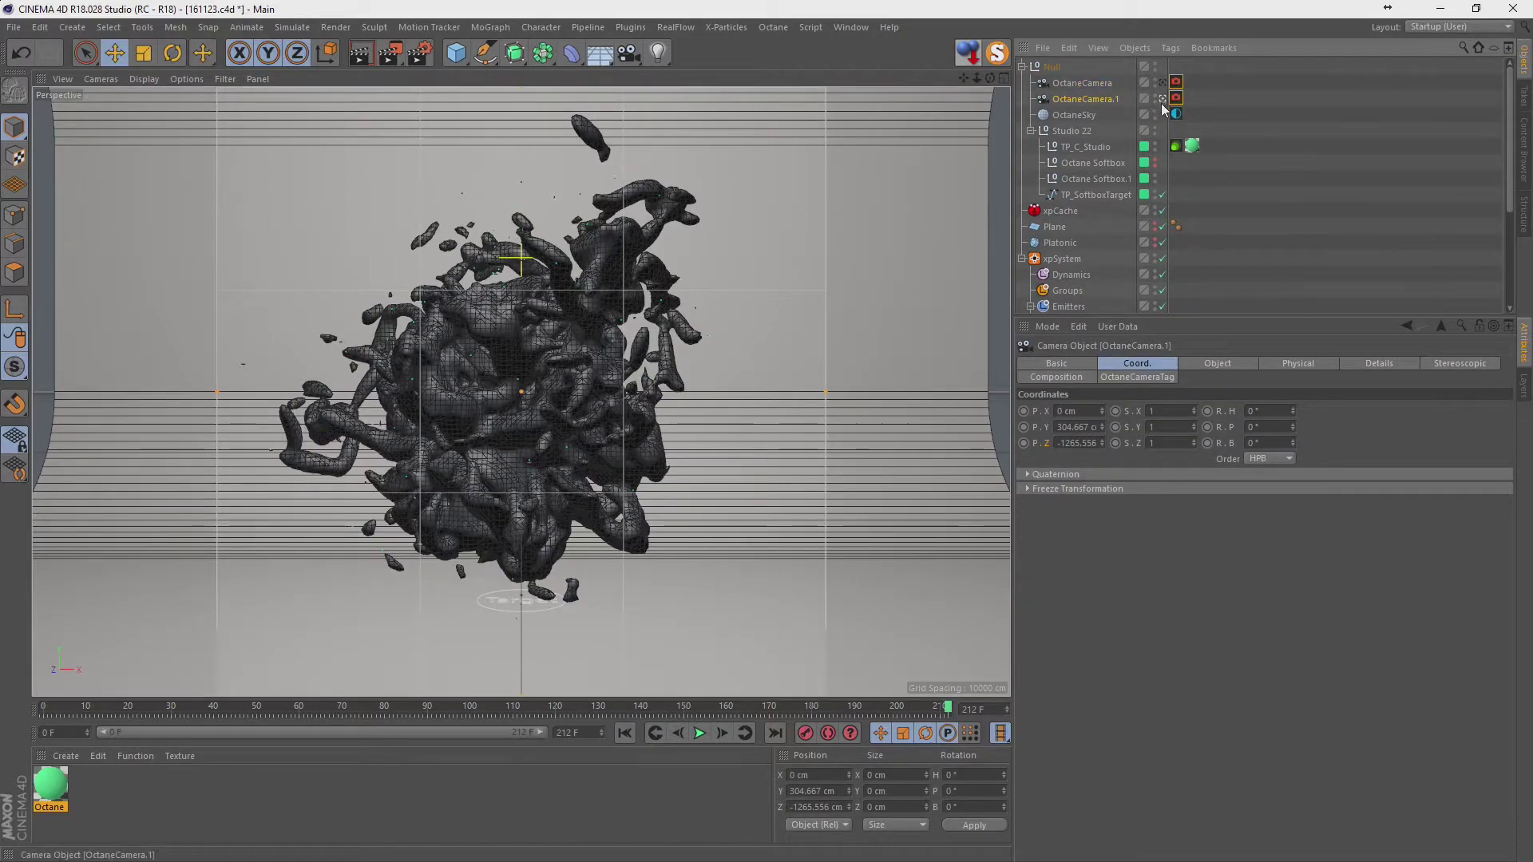
left_click(1220, 363)
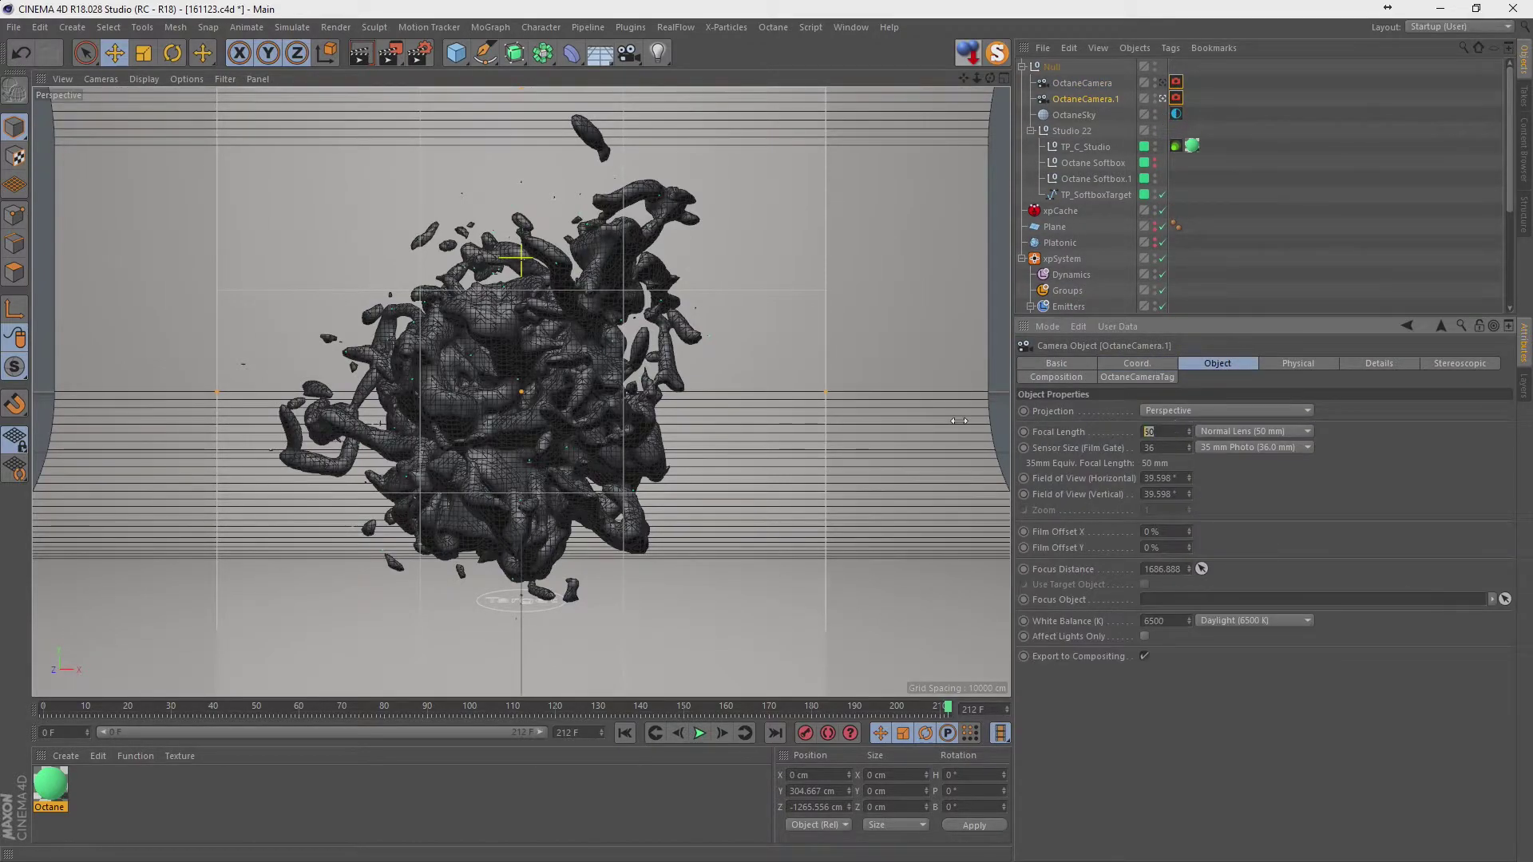
left_click_drag(1189, 431, 959, 421)
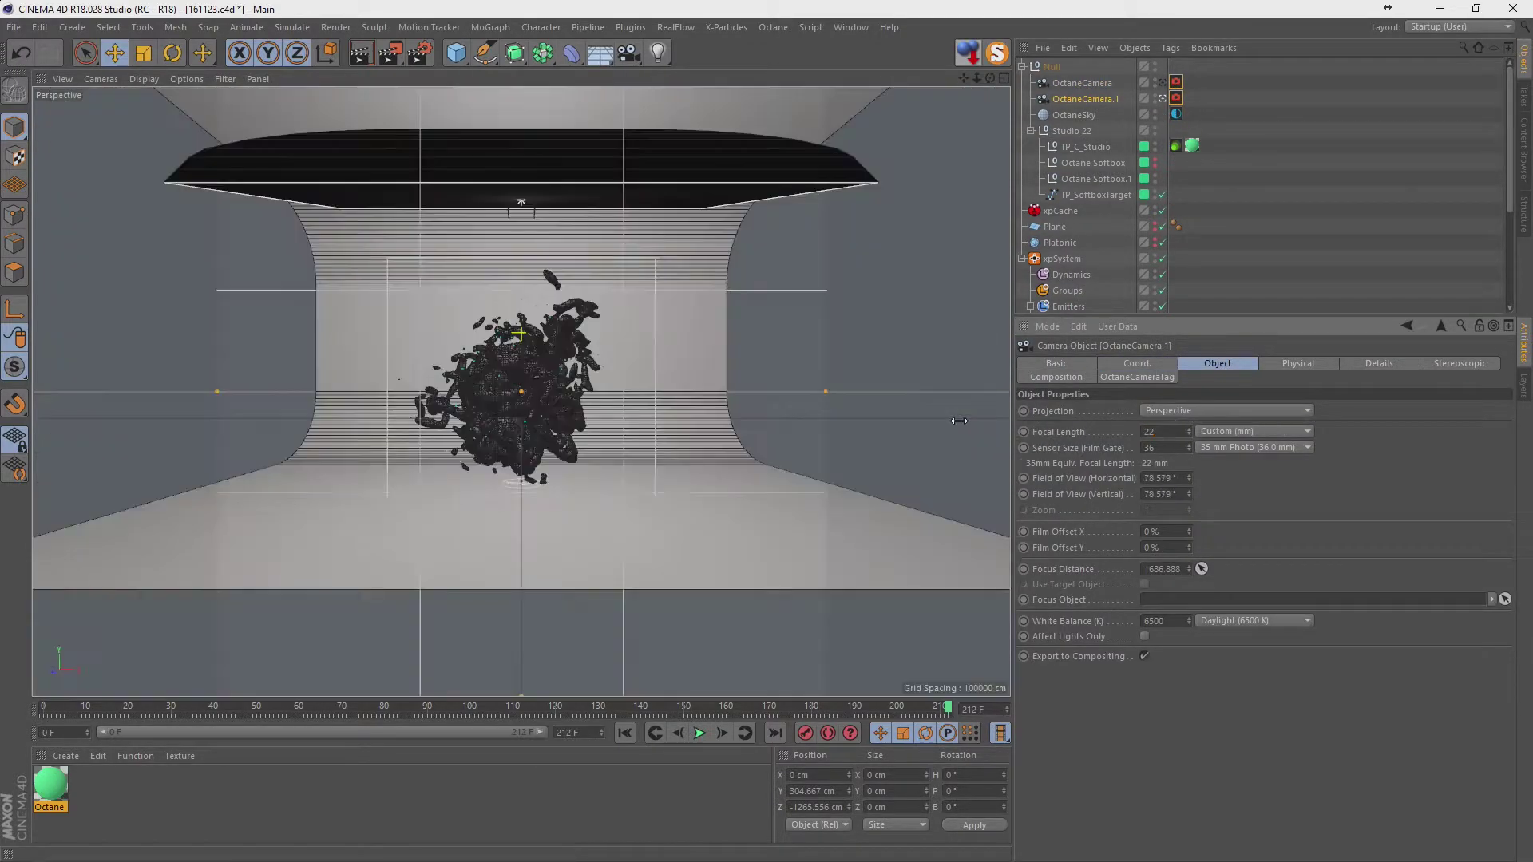
Save the scene and select the xpSkinner mesh generator.
left_click(1287, 145)
left_click(1132, 100)
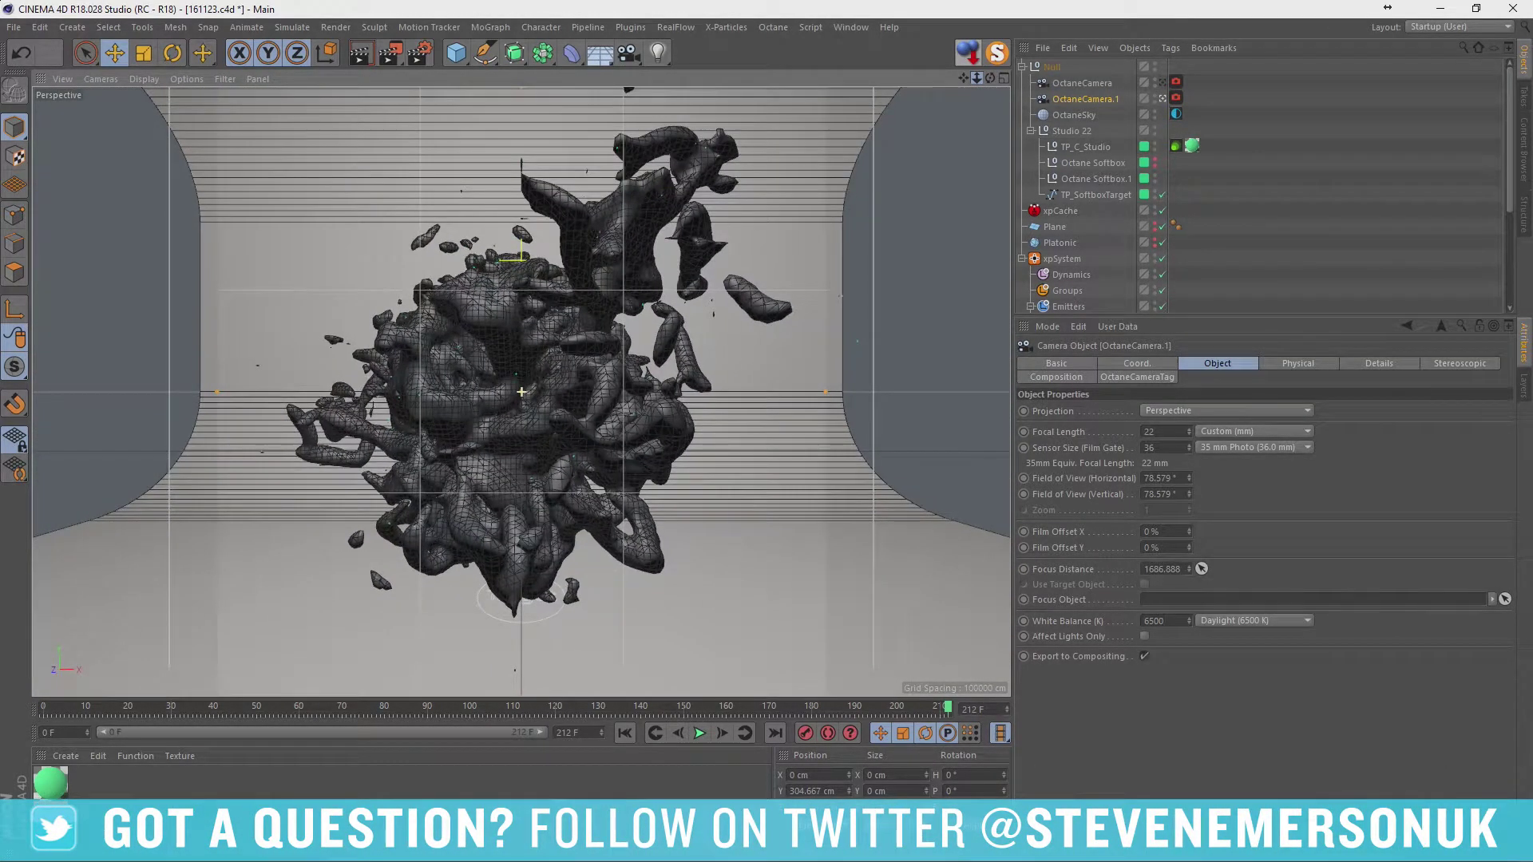
left_click(1268, 180)
key("ctrl+s")
scroll(1271, 198, "down", 5)
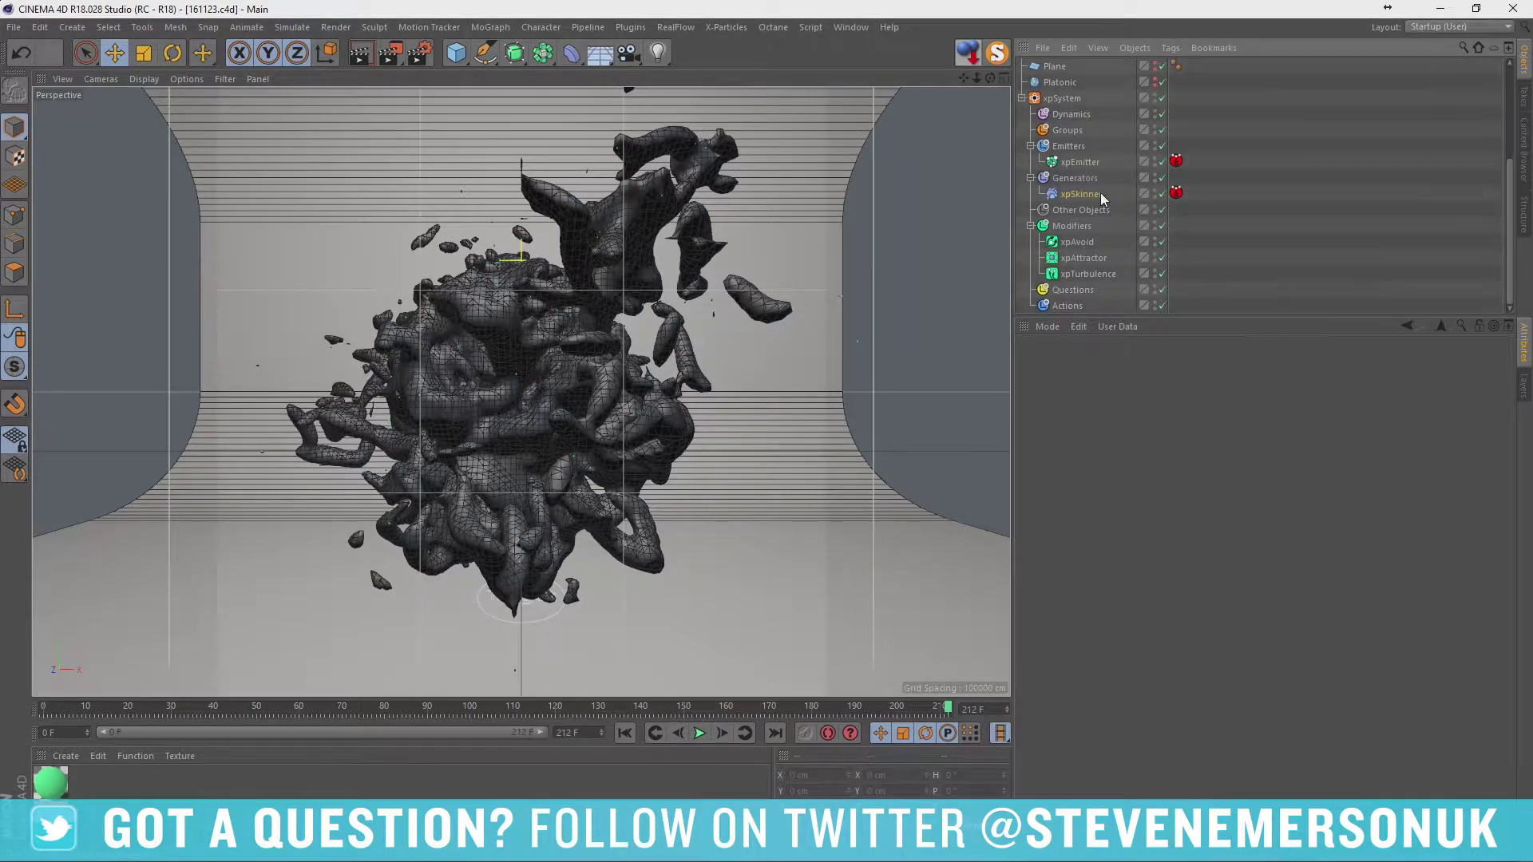
left_click(1101, 194)
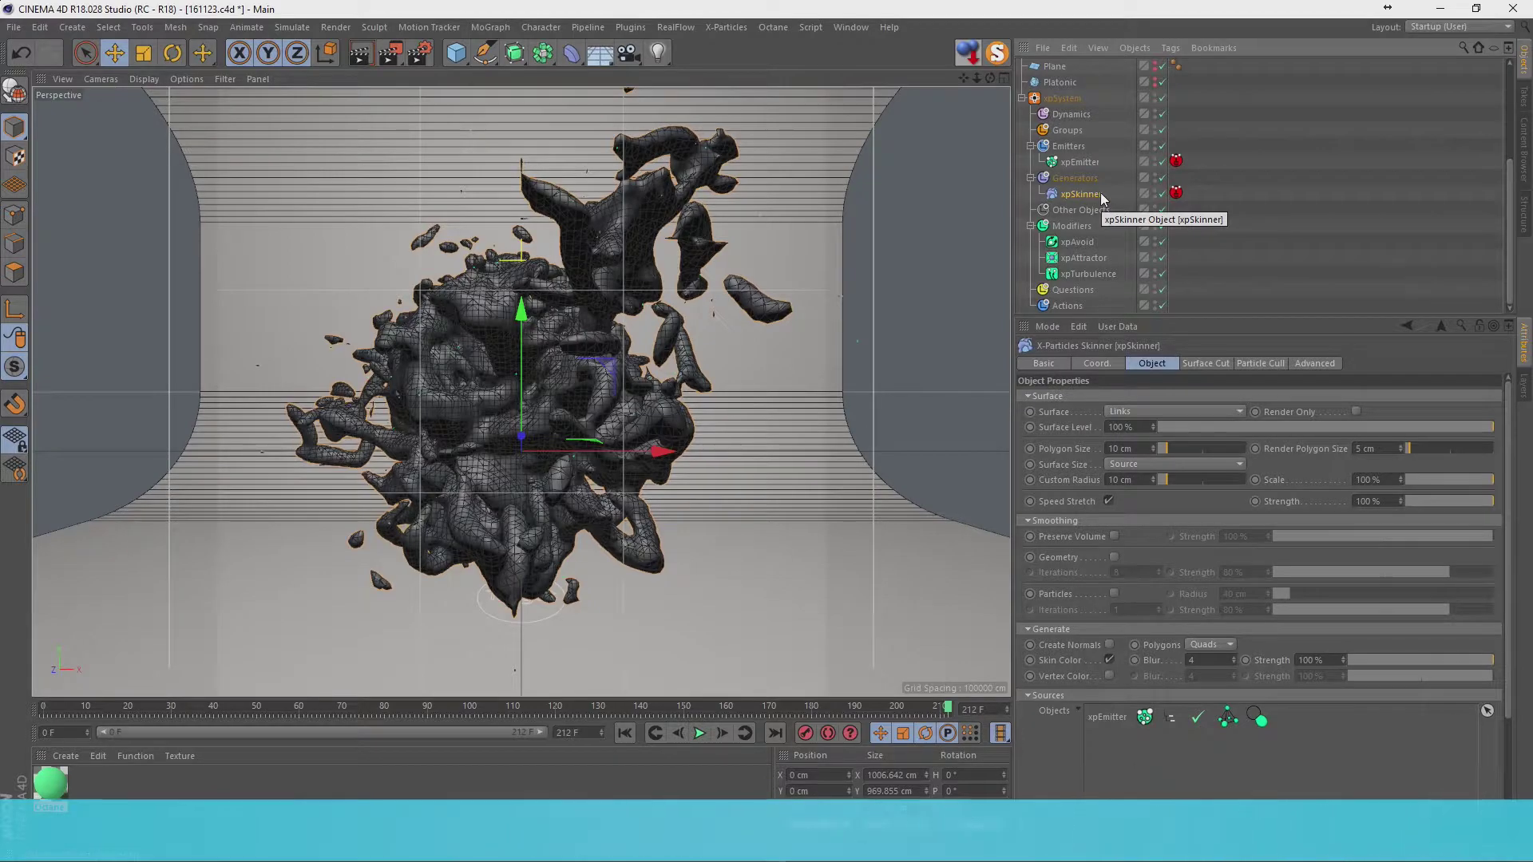
key("ctrl+s")
Parent xpSkinner under a Subdivision Surface and give that Subdivision Surface a Phong tag.
left_click(520, 57, "alt")
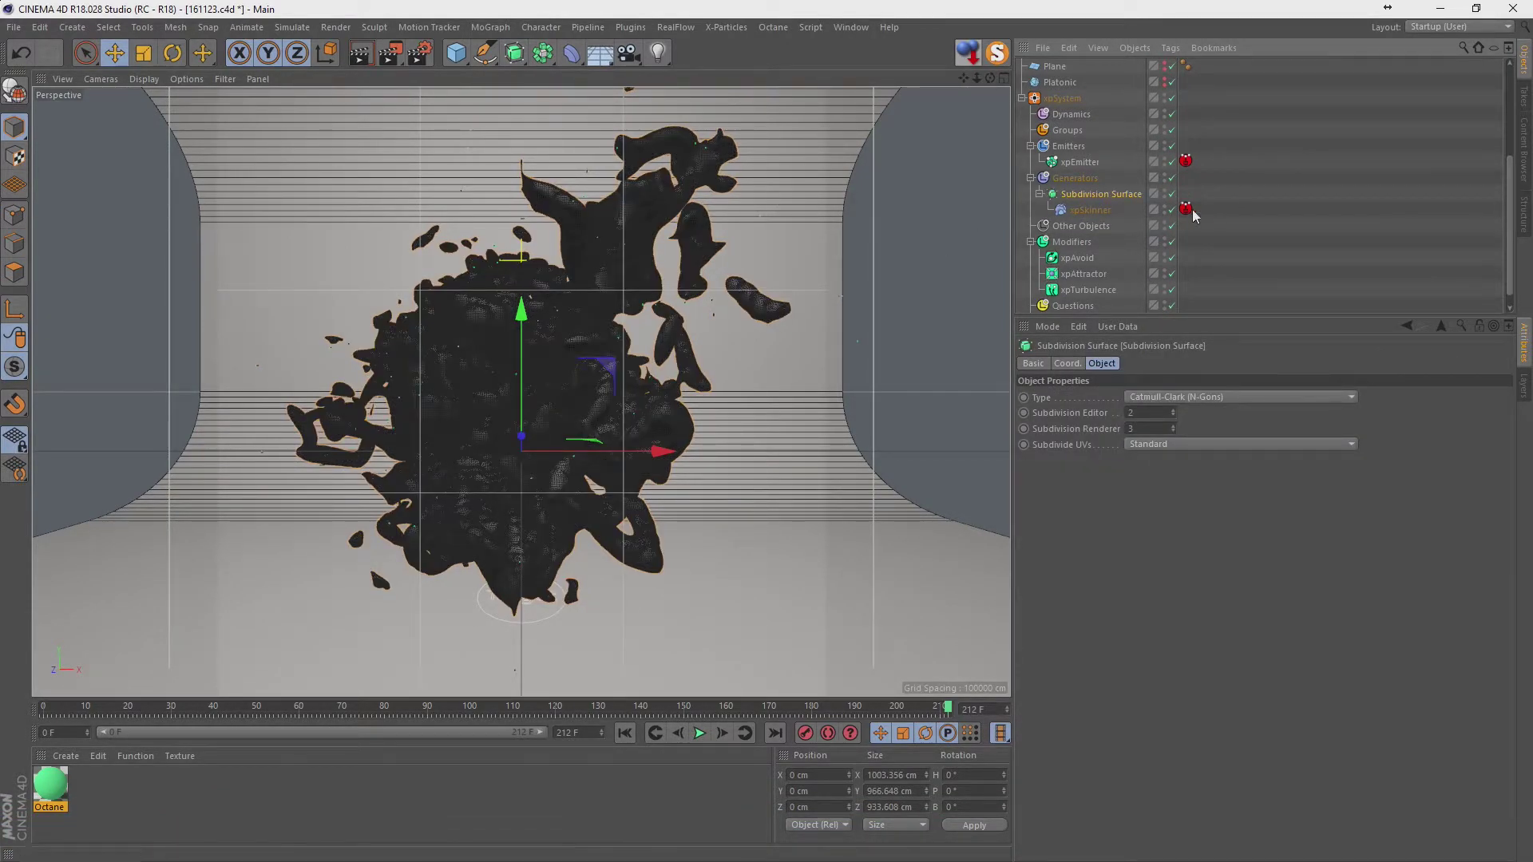
right_click(1083, 190)
mouse_move(1138, 157)
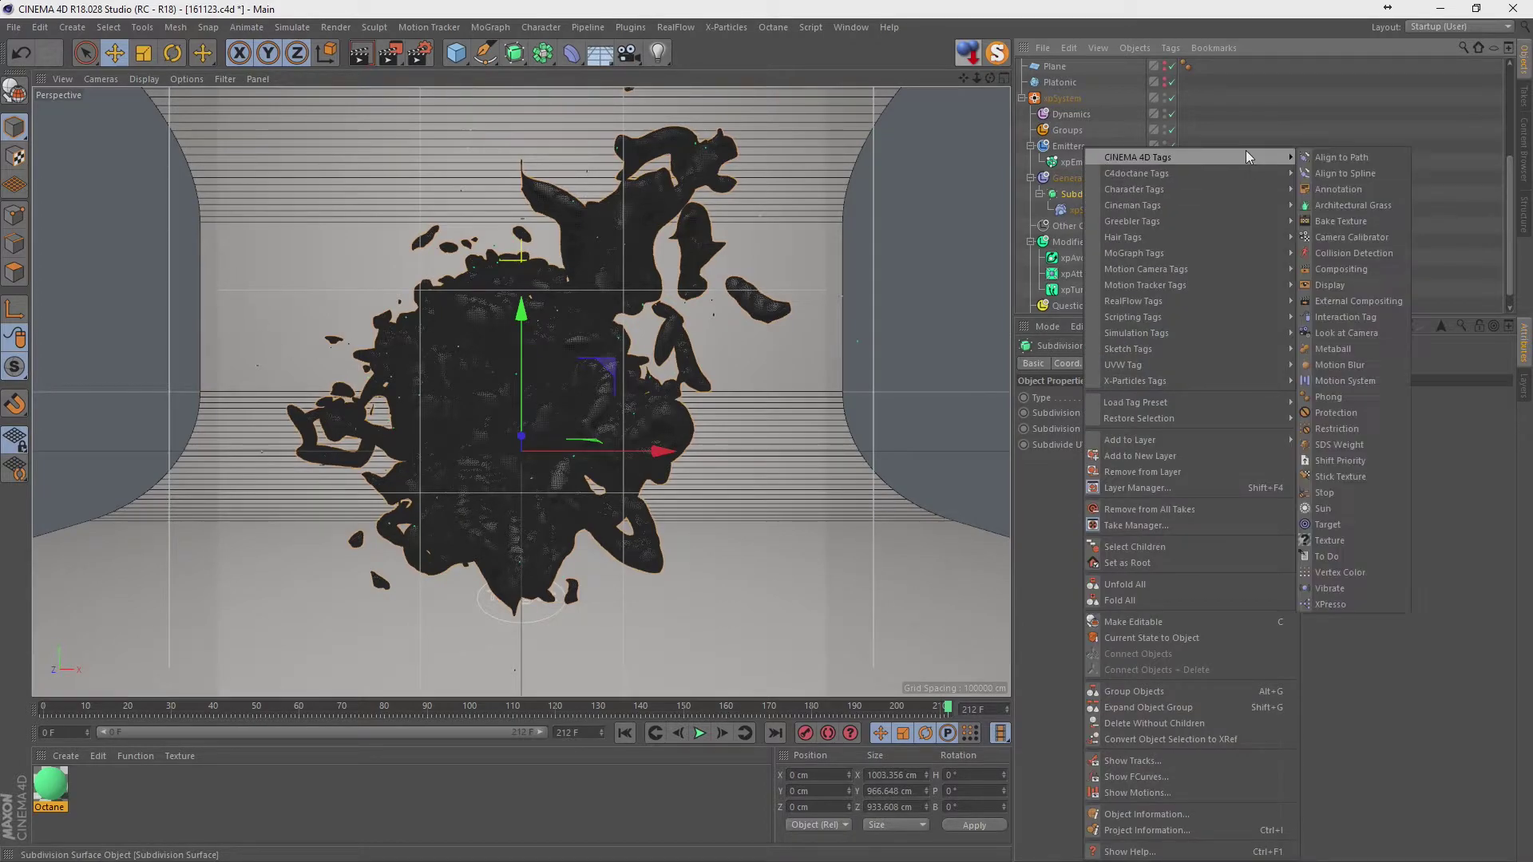
left_click(1349, 395)
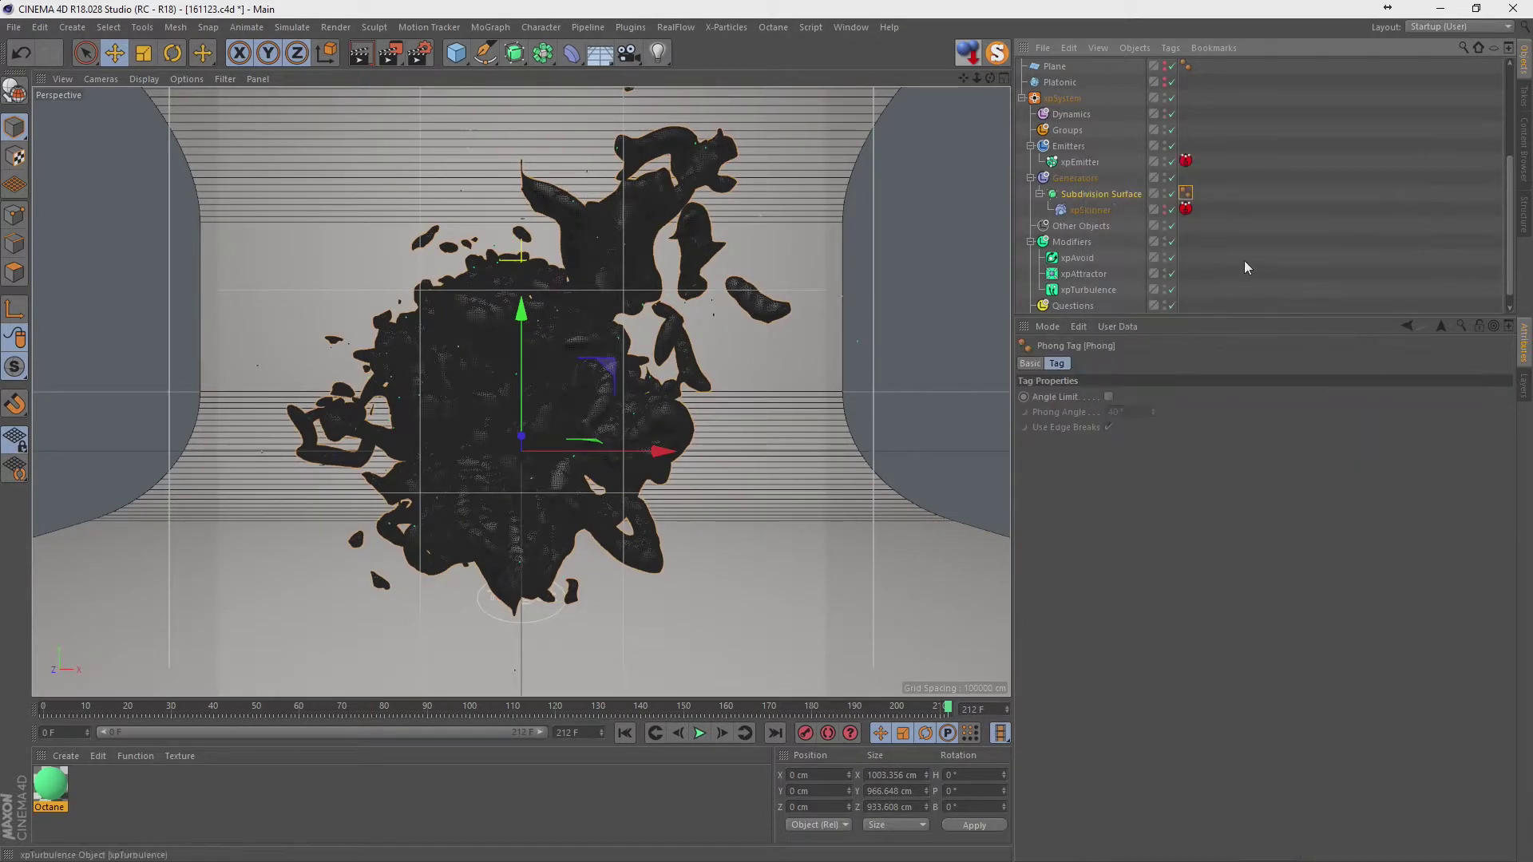
left_click(1236, 253)
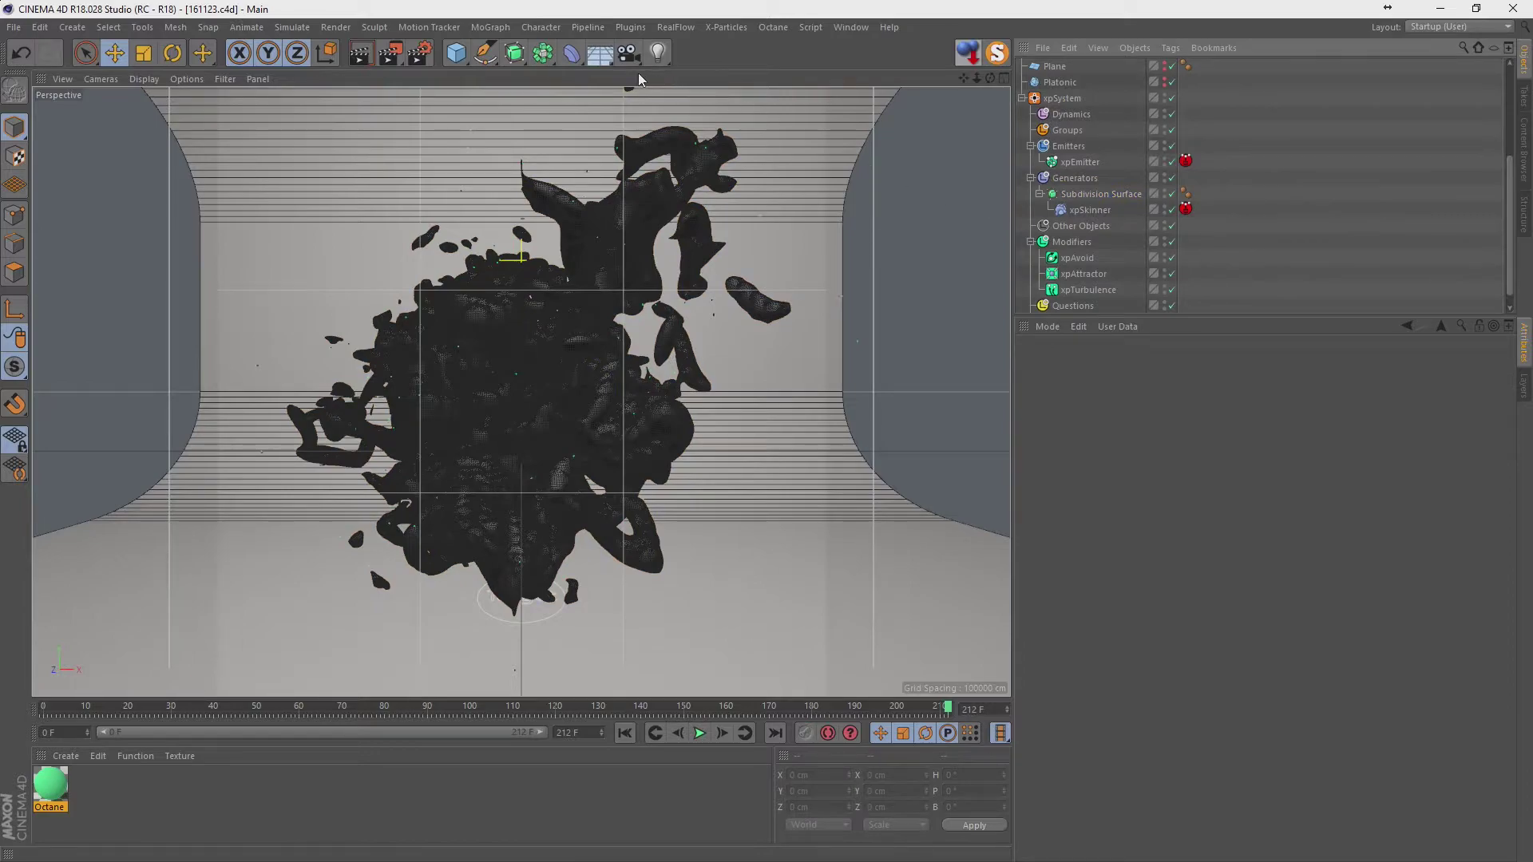
Switch to the OctaneRender (User) layout and start the Octane live render.
left_click(1430, 26)
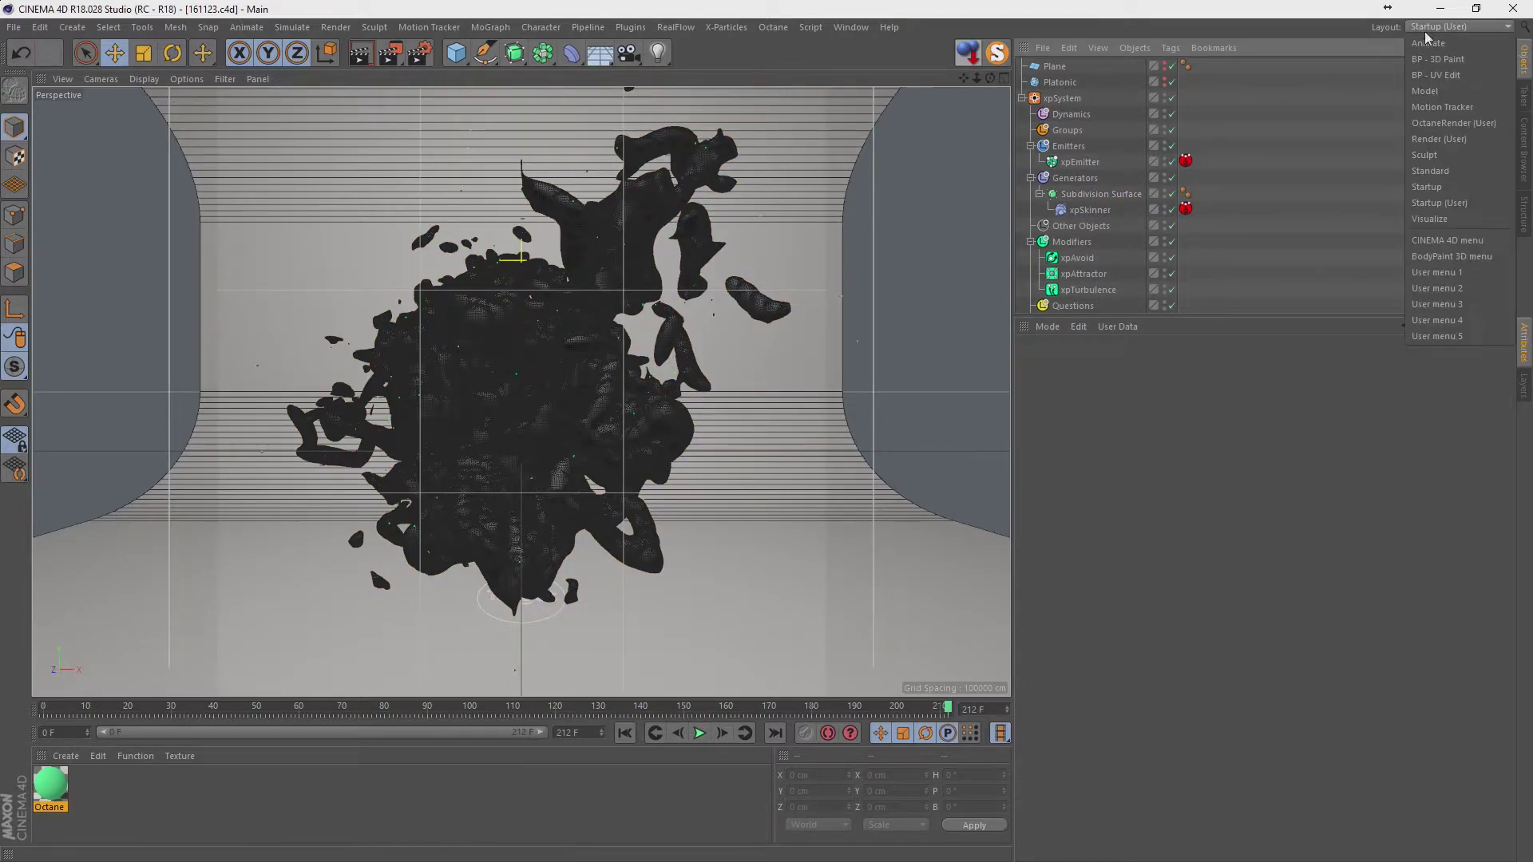
left_click(1454, 124)
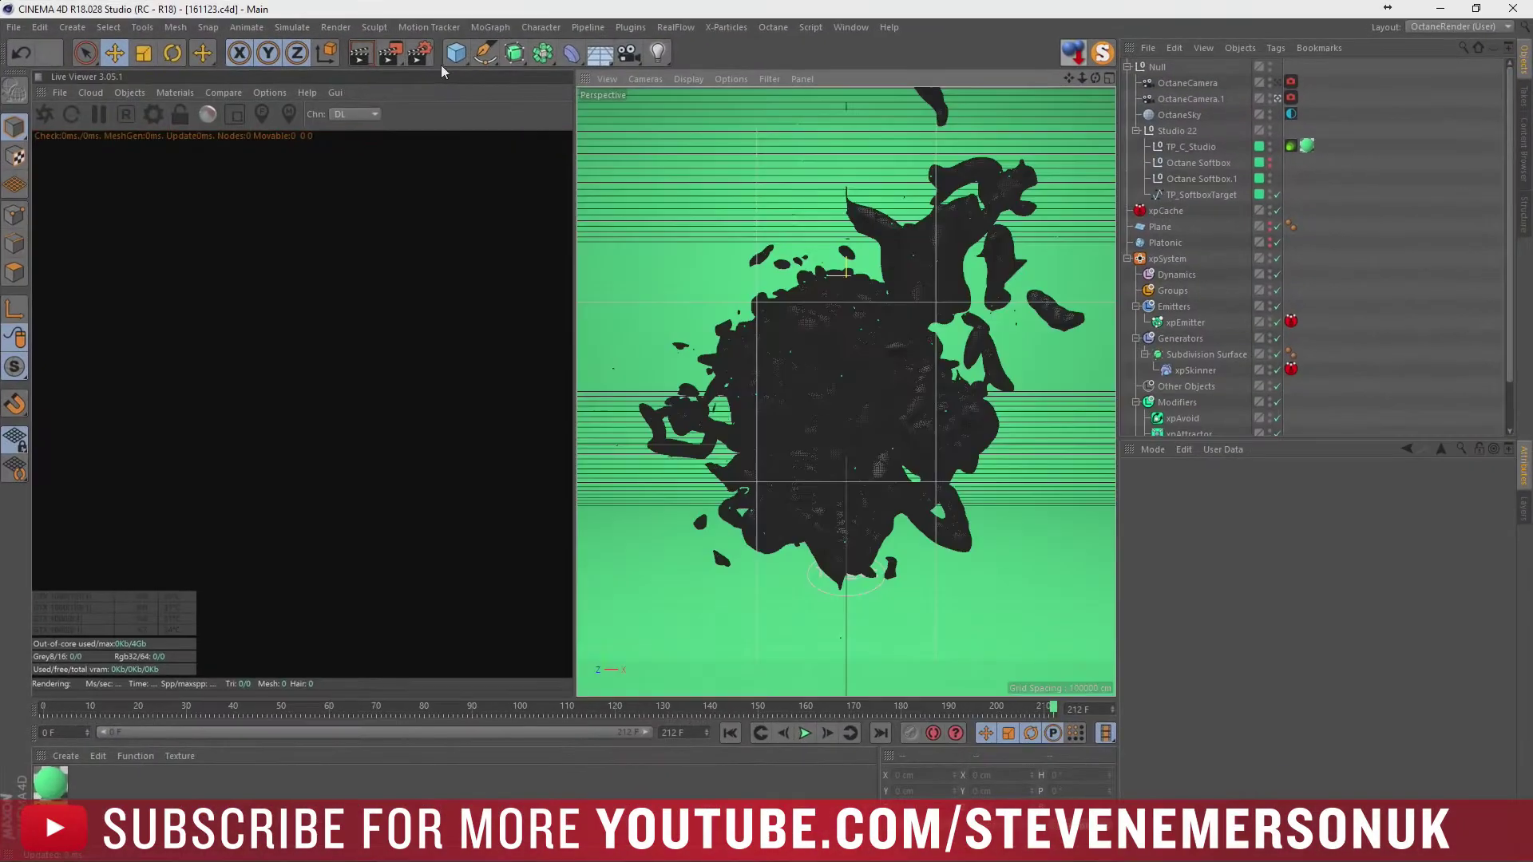
left_click(69, 116)
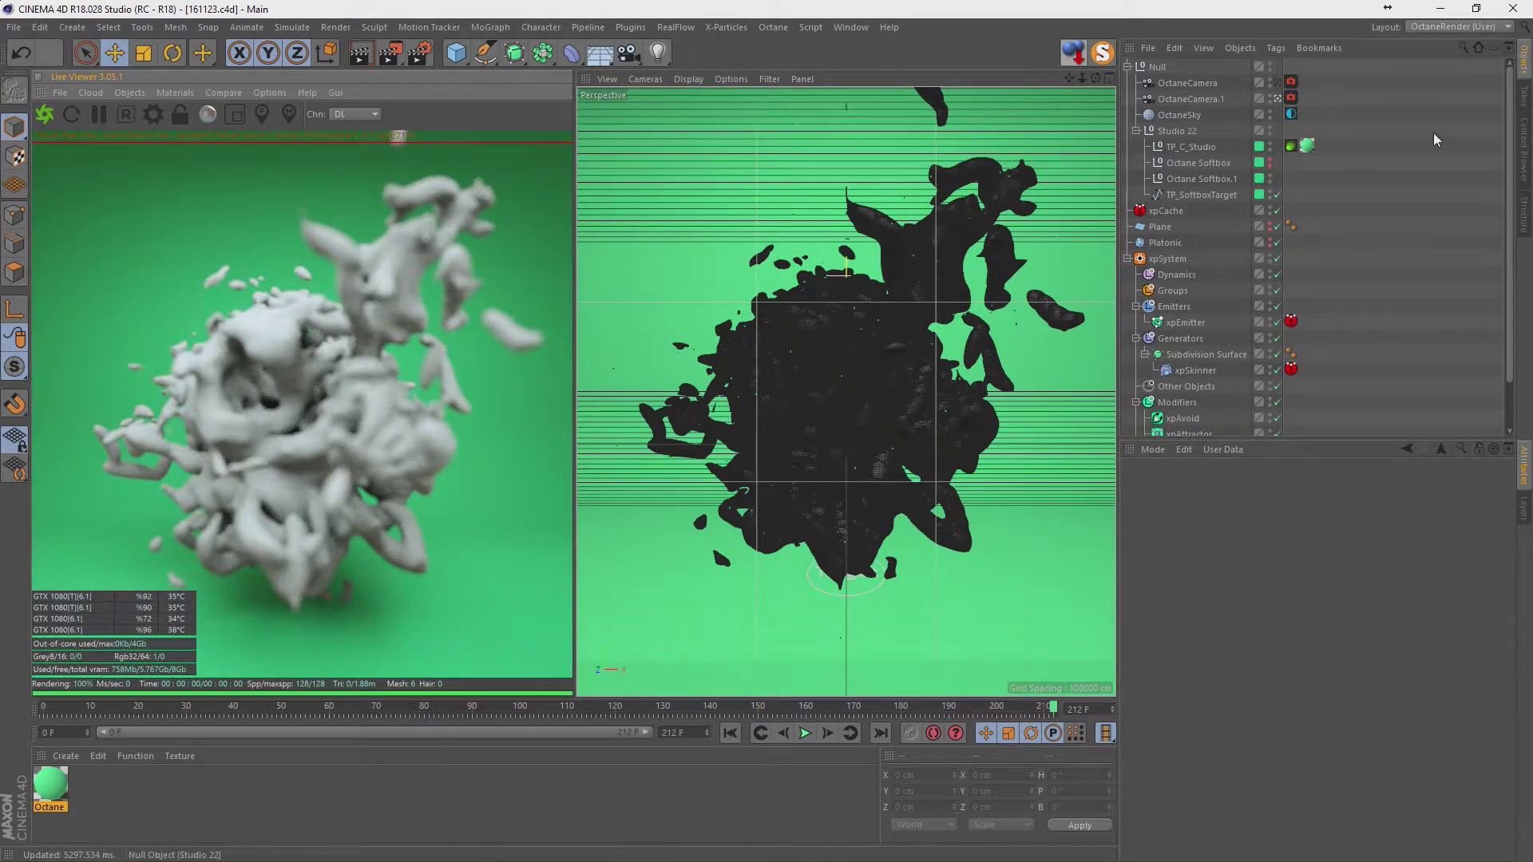
Enable Auto Focus on OctaneCamera.1 and Angle Limit on the blob's Phong tag, then pause rendering.
left_click(1292, 98)
left_click(1237, 597)
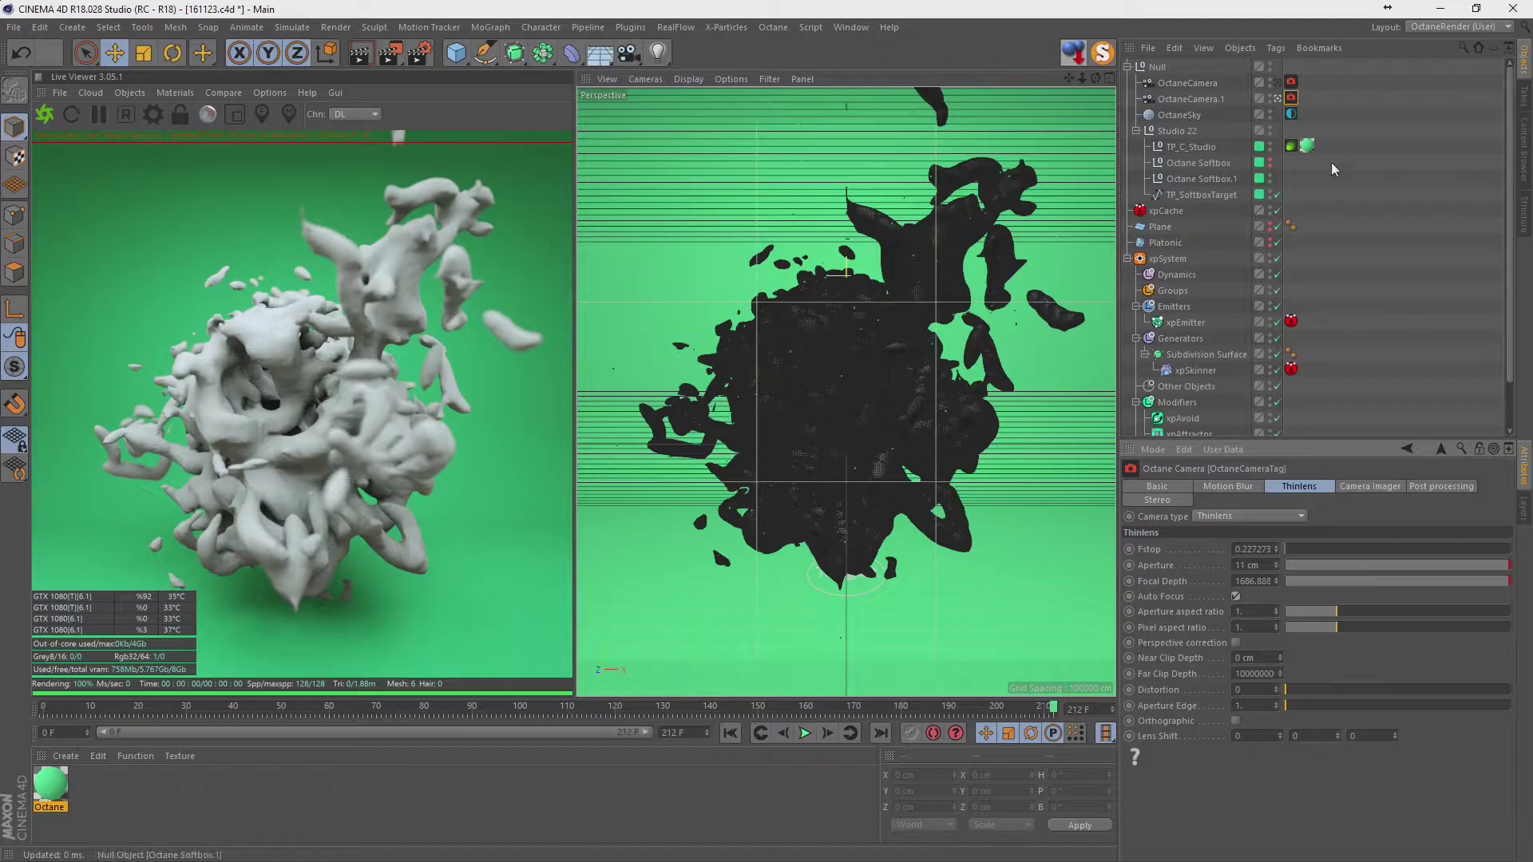
left_click(1291, 226)
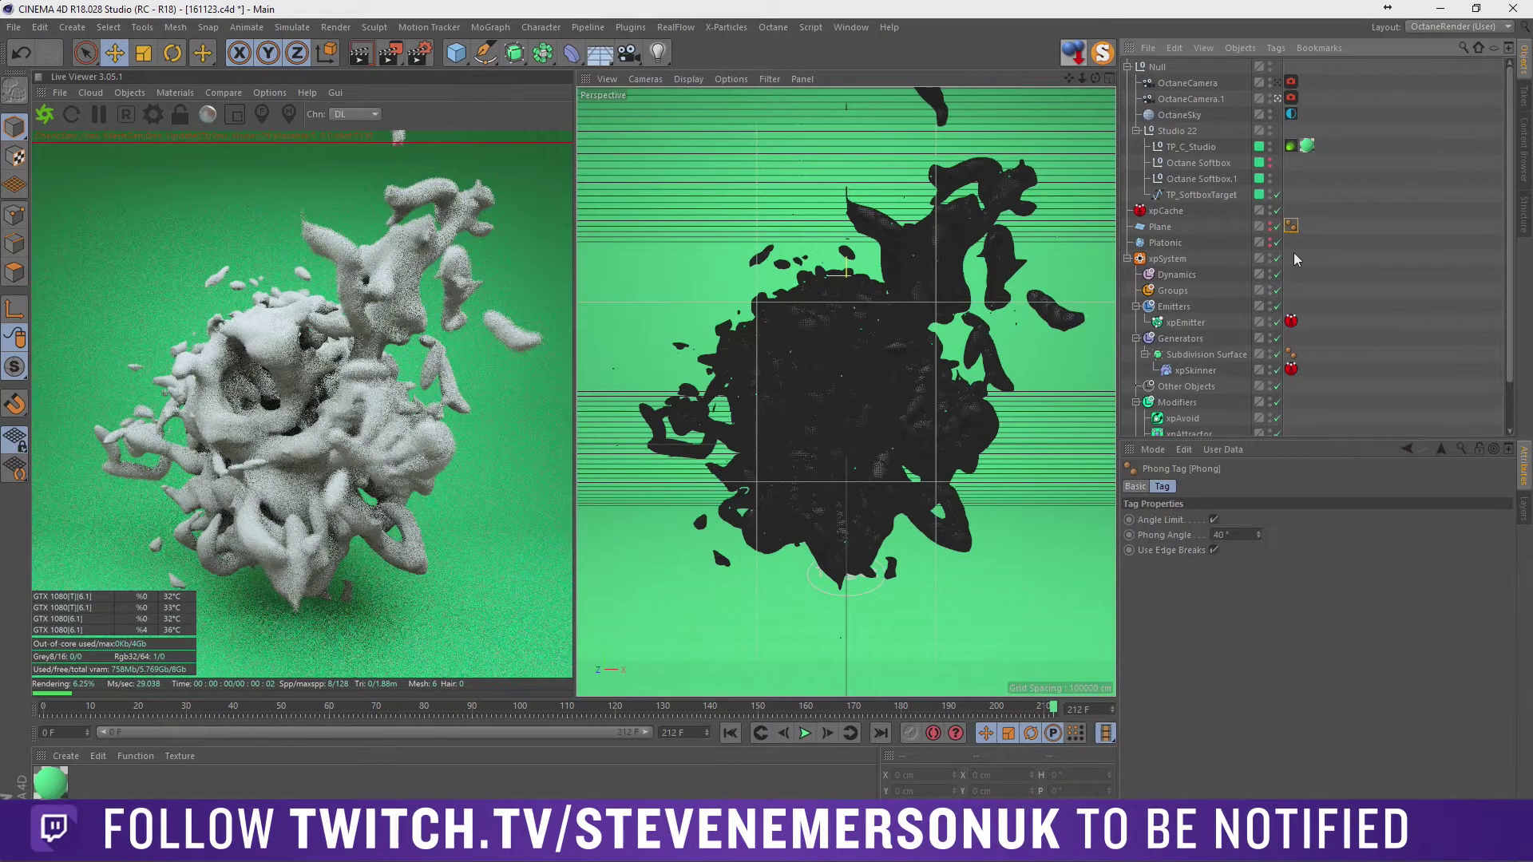
scroll(1330, 258, "down", 2)
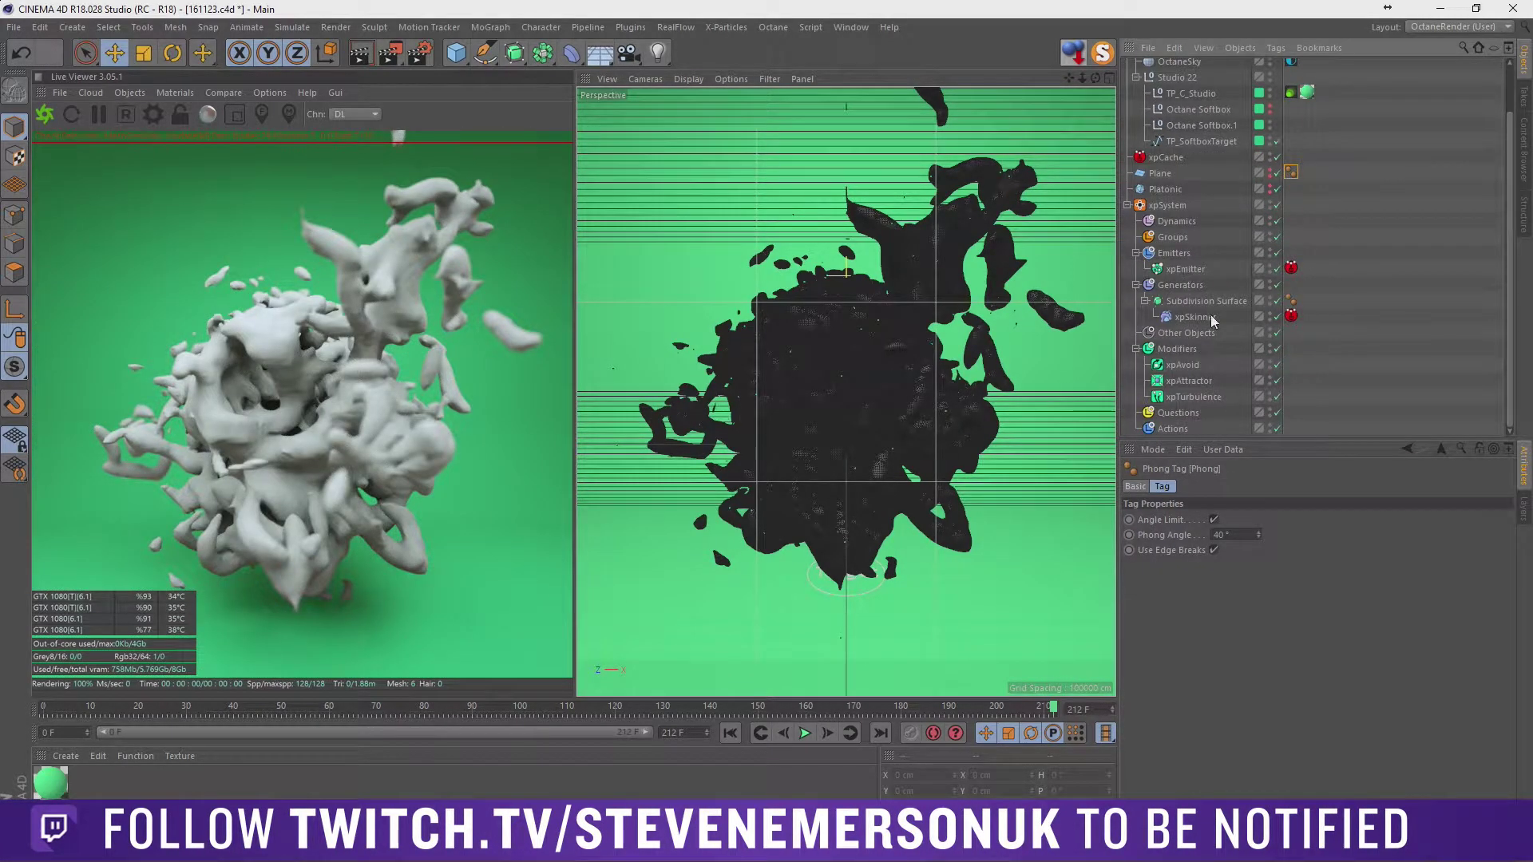
left_click(1213, 317)
left_click(1291, 301)
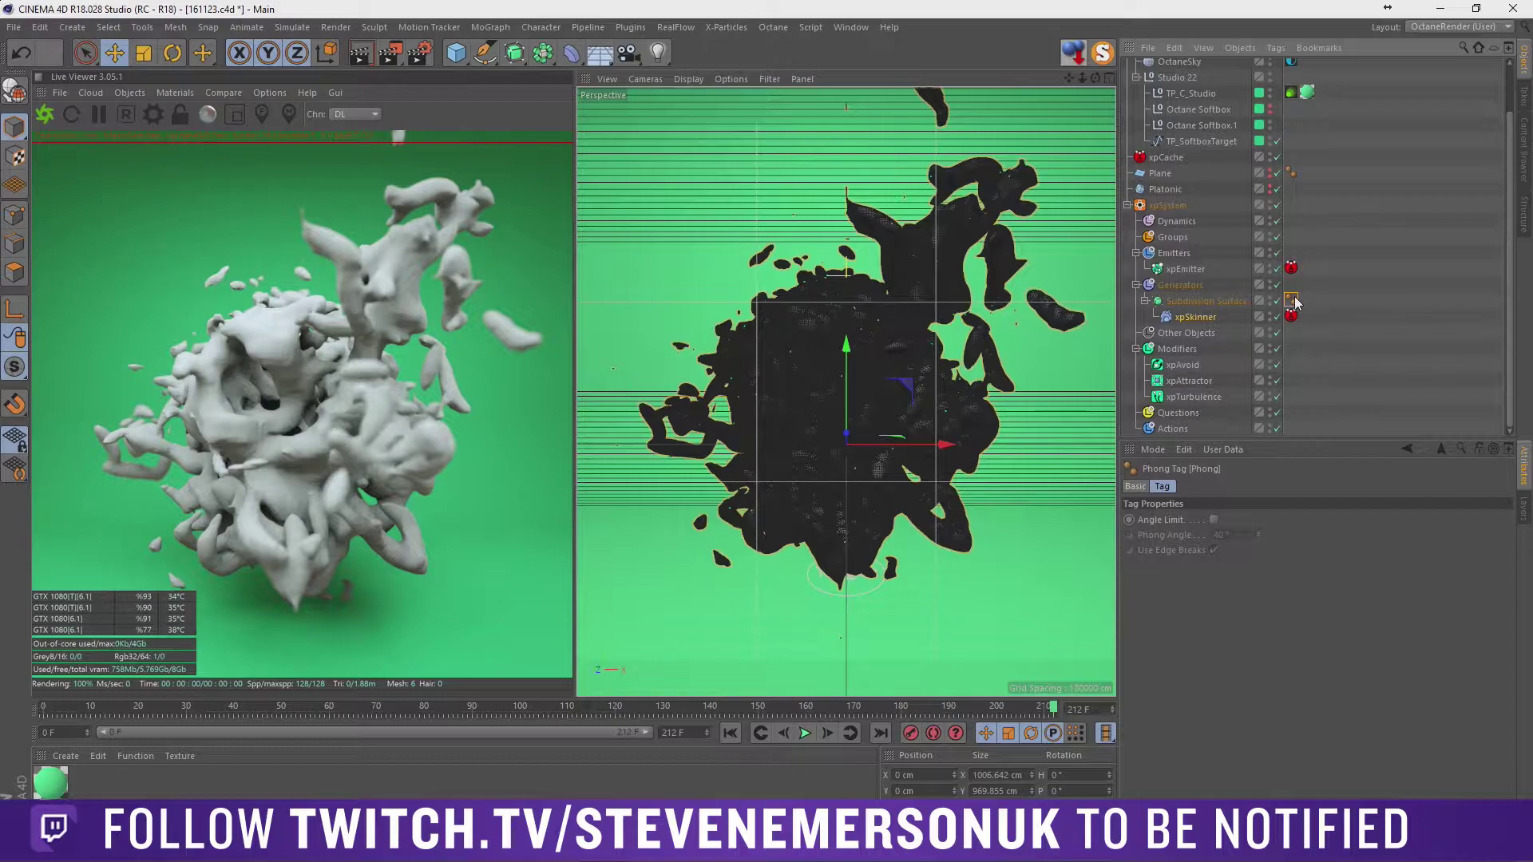
left_click(1214, 520)
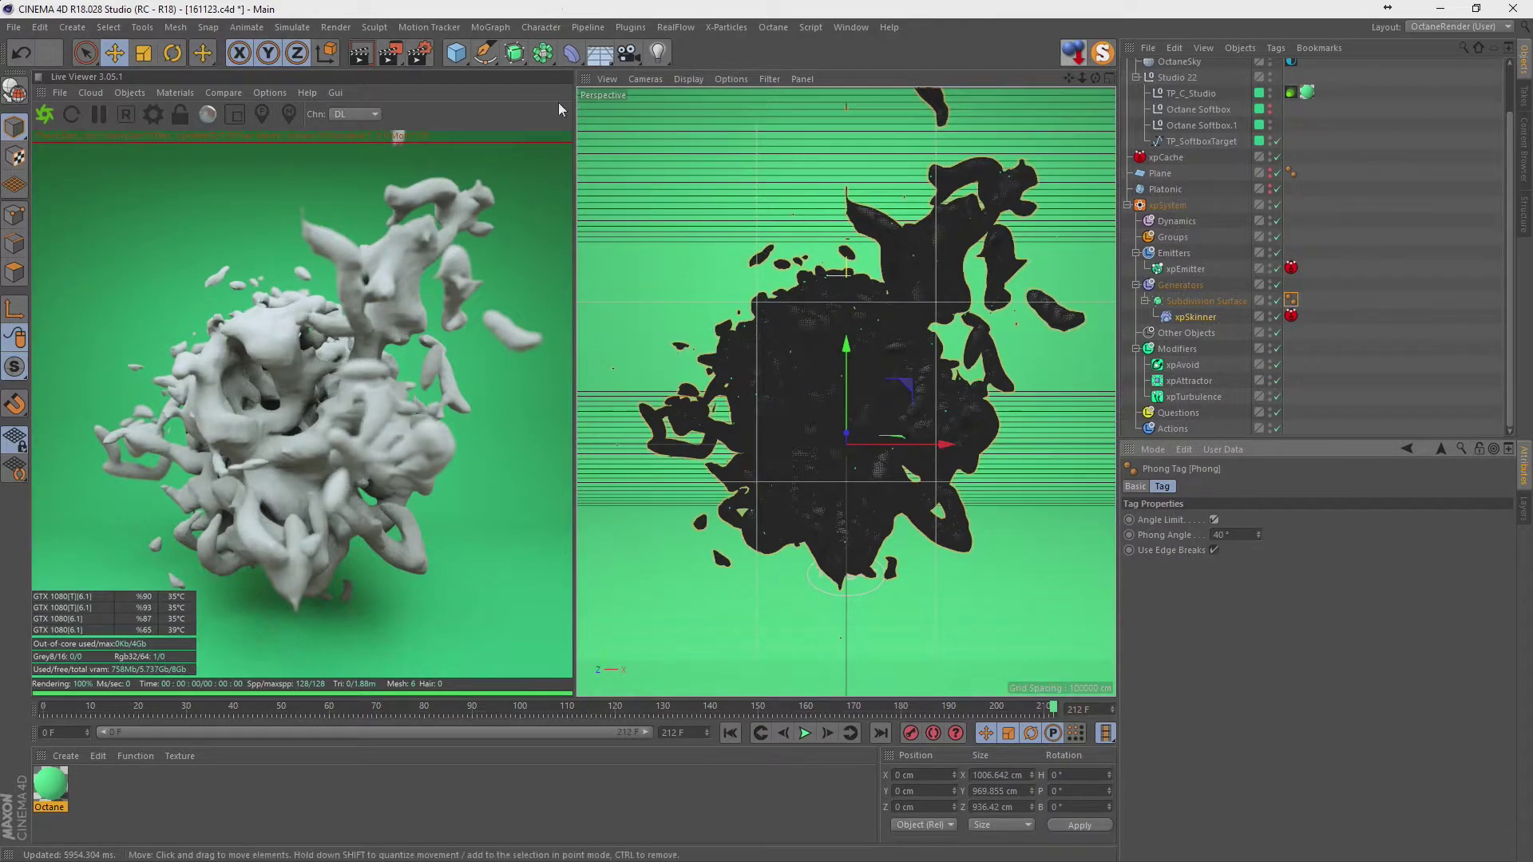
left_click(98, 113)
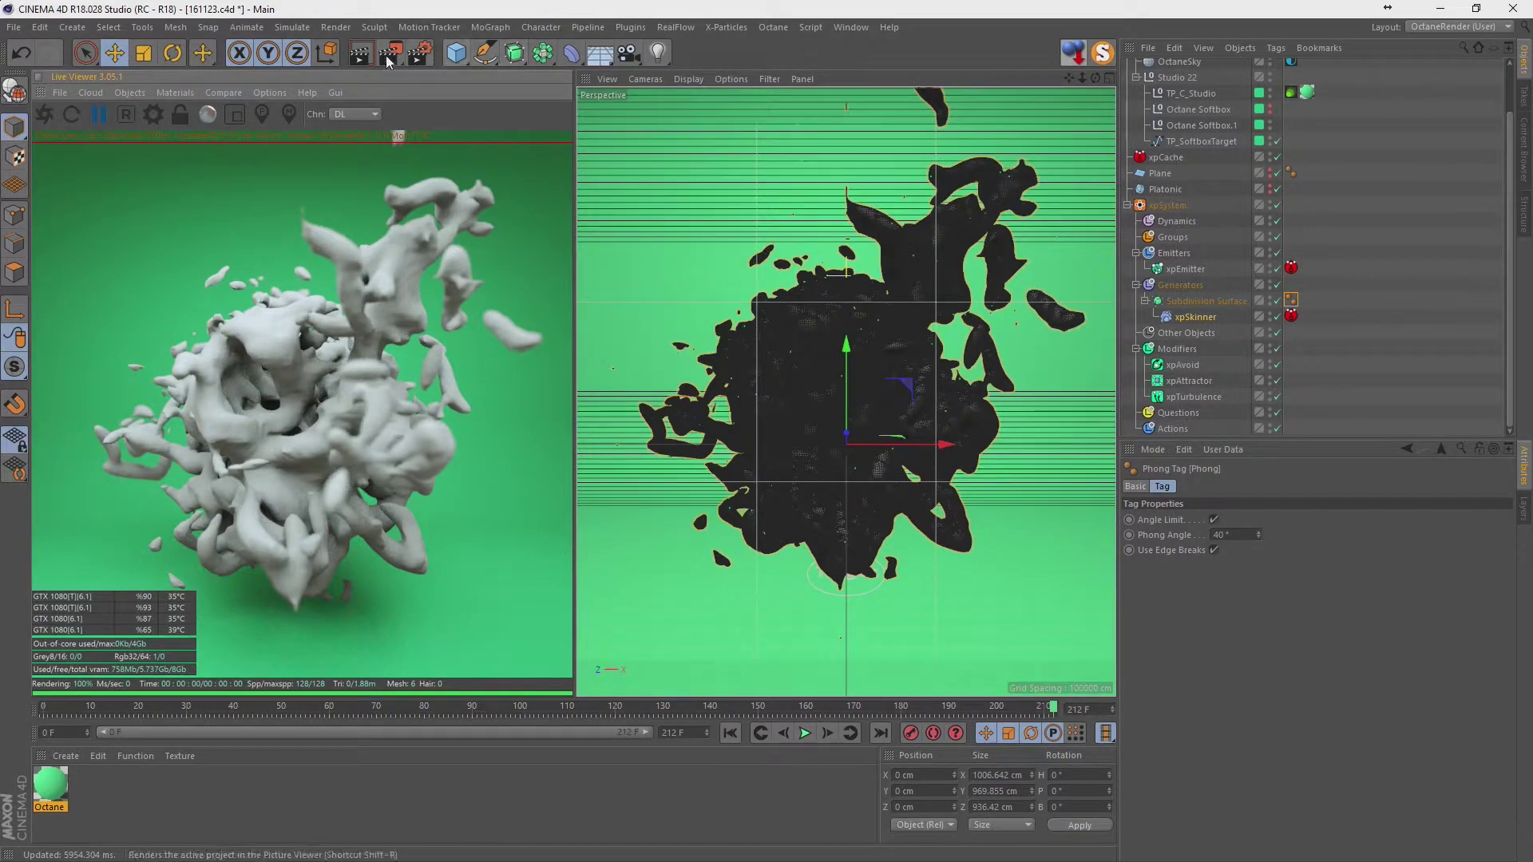
Add a Tube: 340 cm outer radius, 330 cm inner radius, 45 cm height, 96 rotation segments.
left_click(456, 53)
left_click(776, 135)
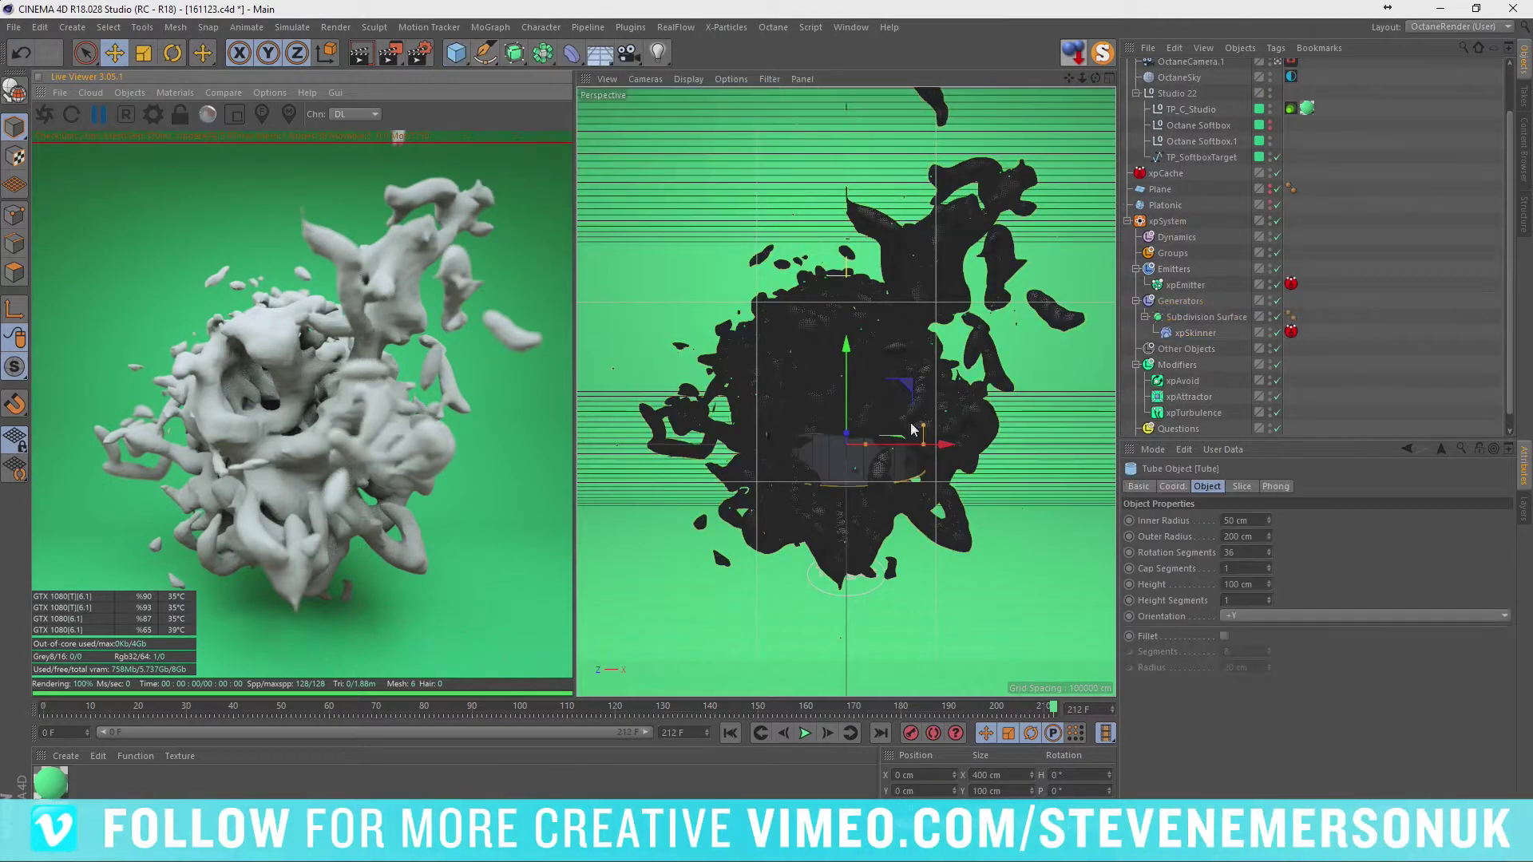
left_click_drag(1269, 537, 1269, 479)
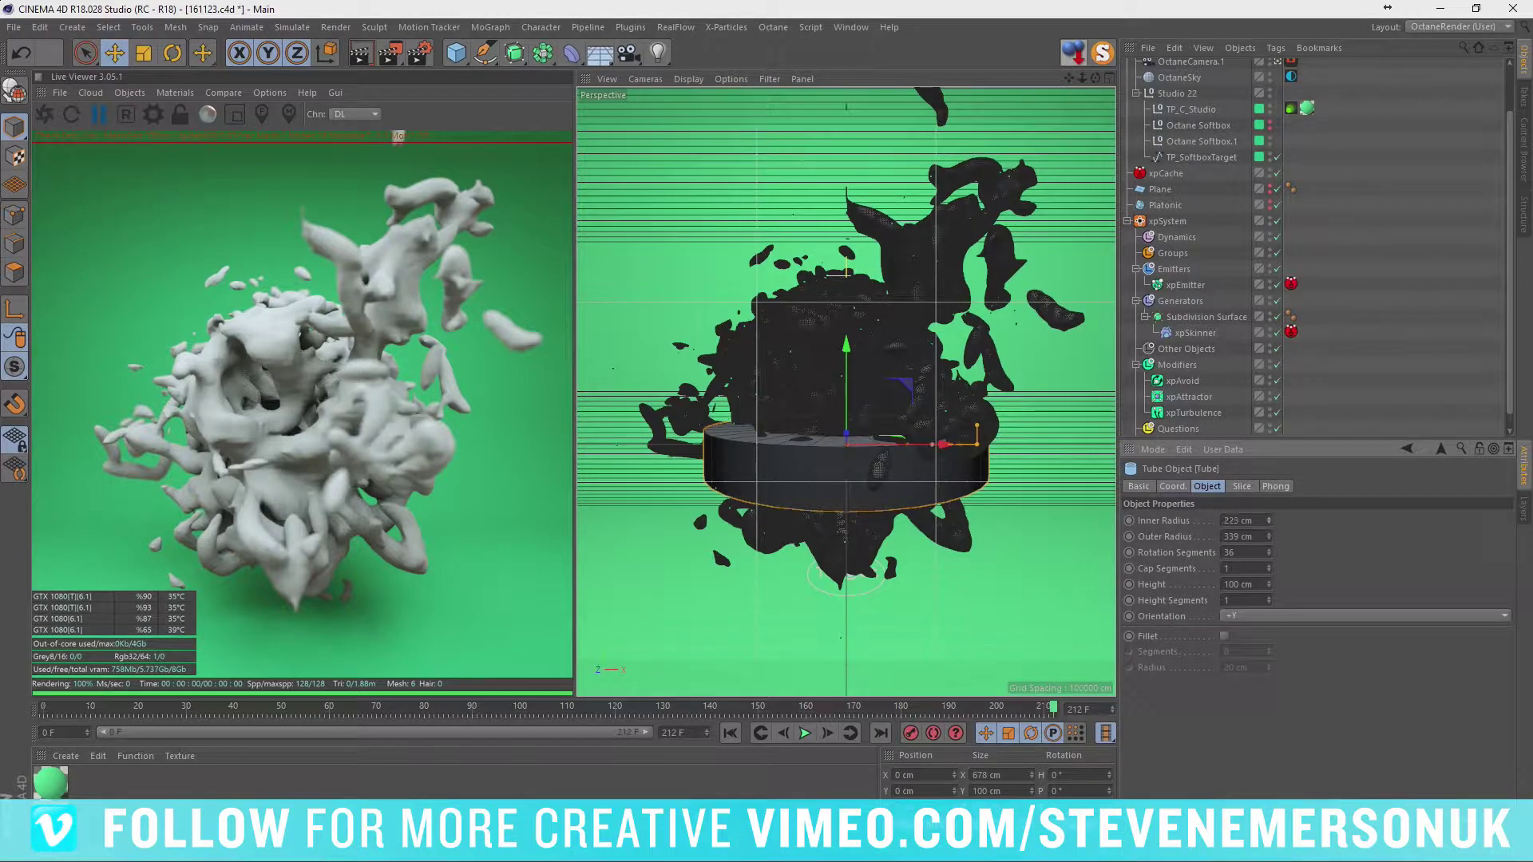
type("319")
left_click(1254, 536)
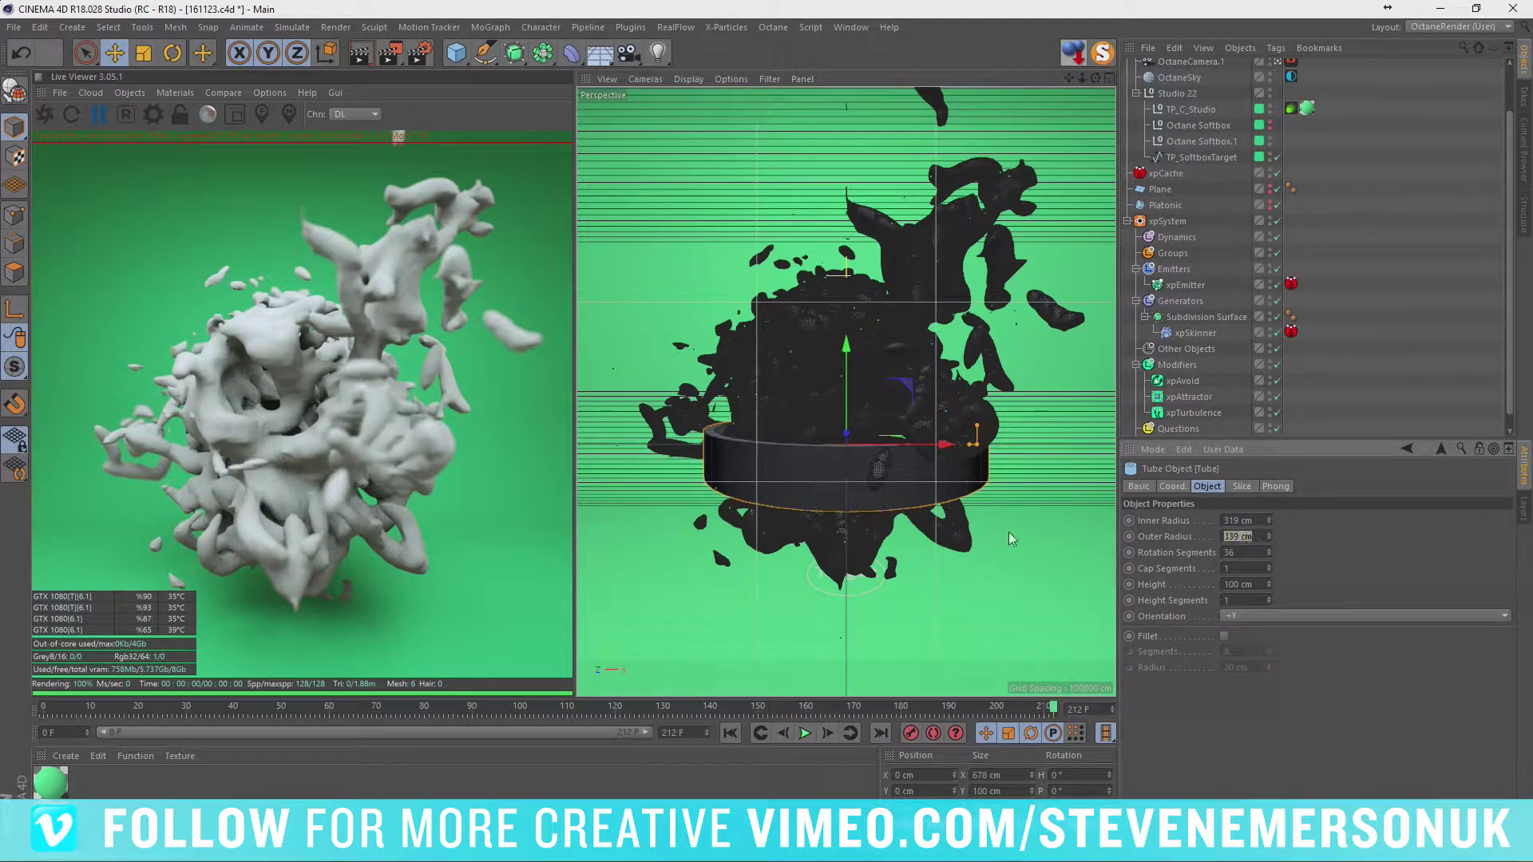
type("340")
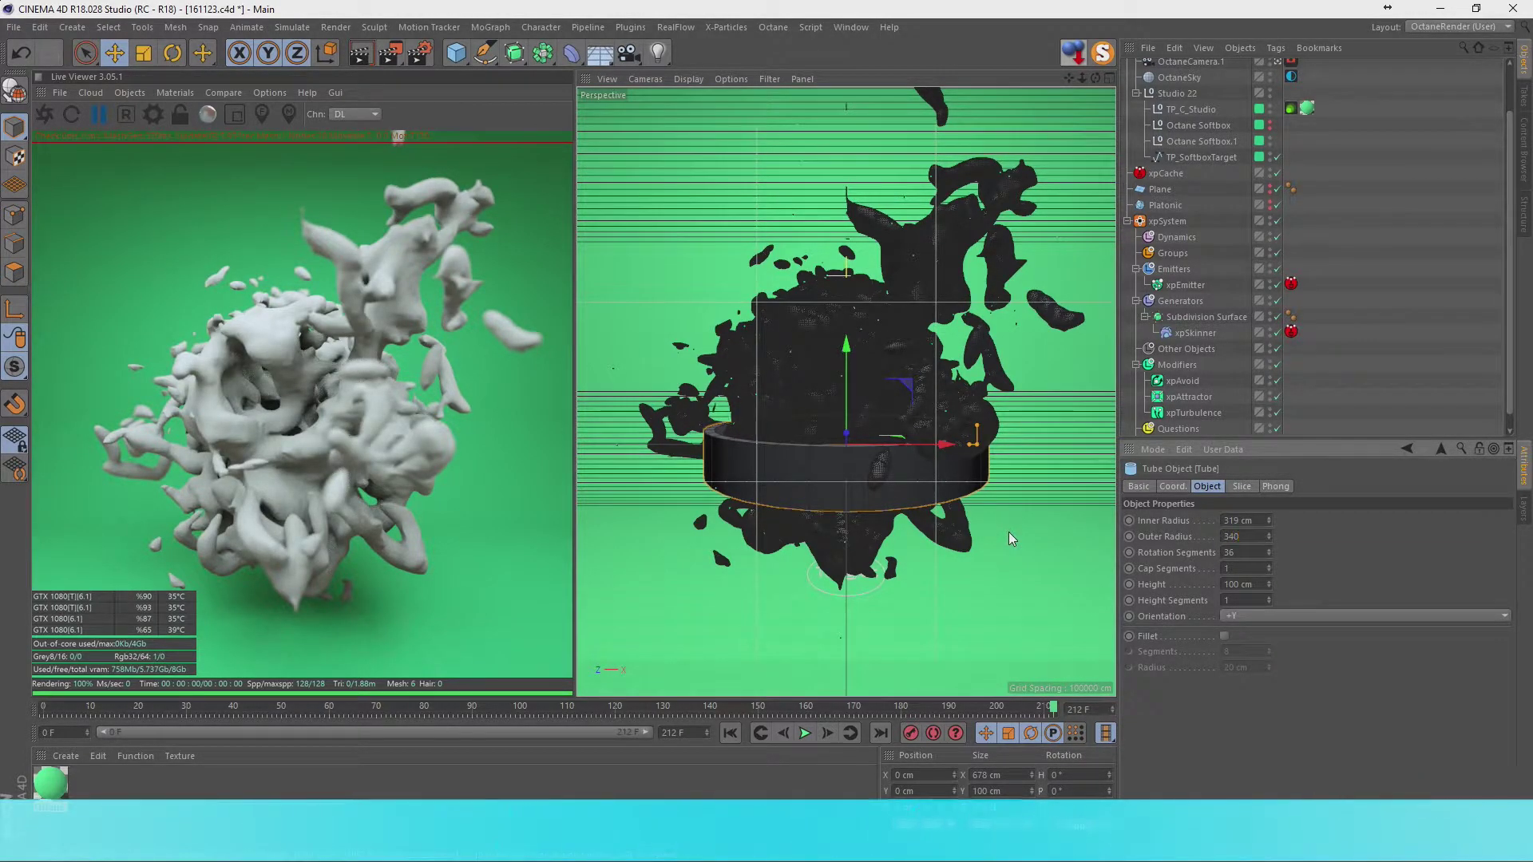
key("shift+Tab")
type("330")
key("Return")
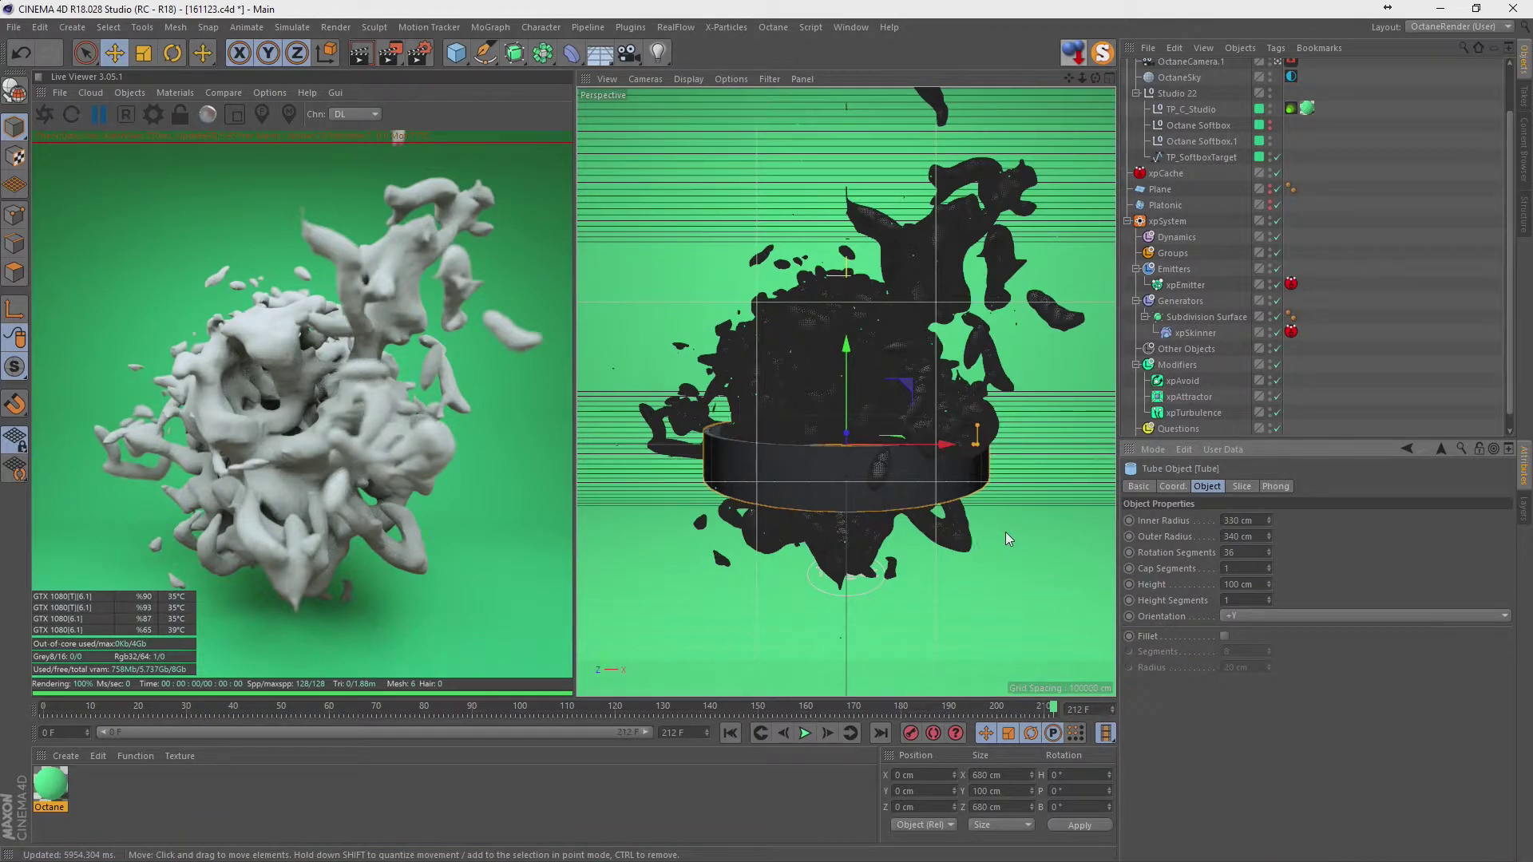
left_click_drag(1269, 585, 1264, 584)
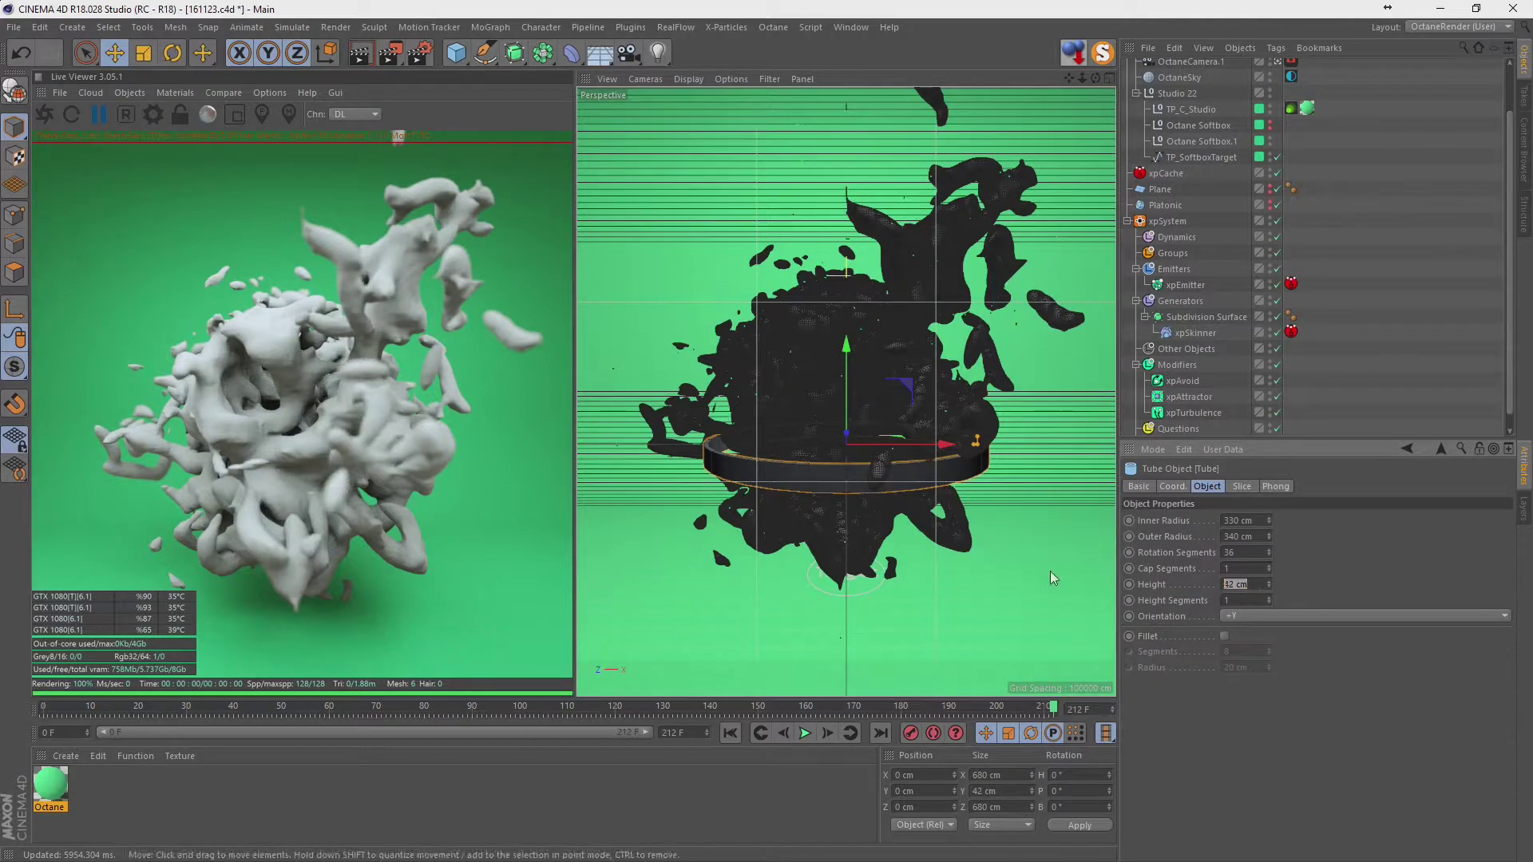
type("45")
key("Return")
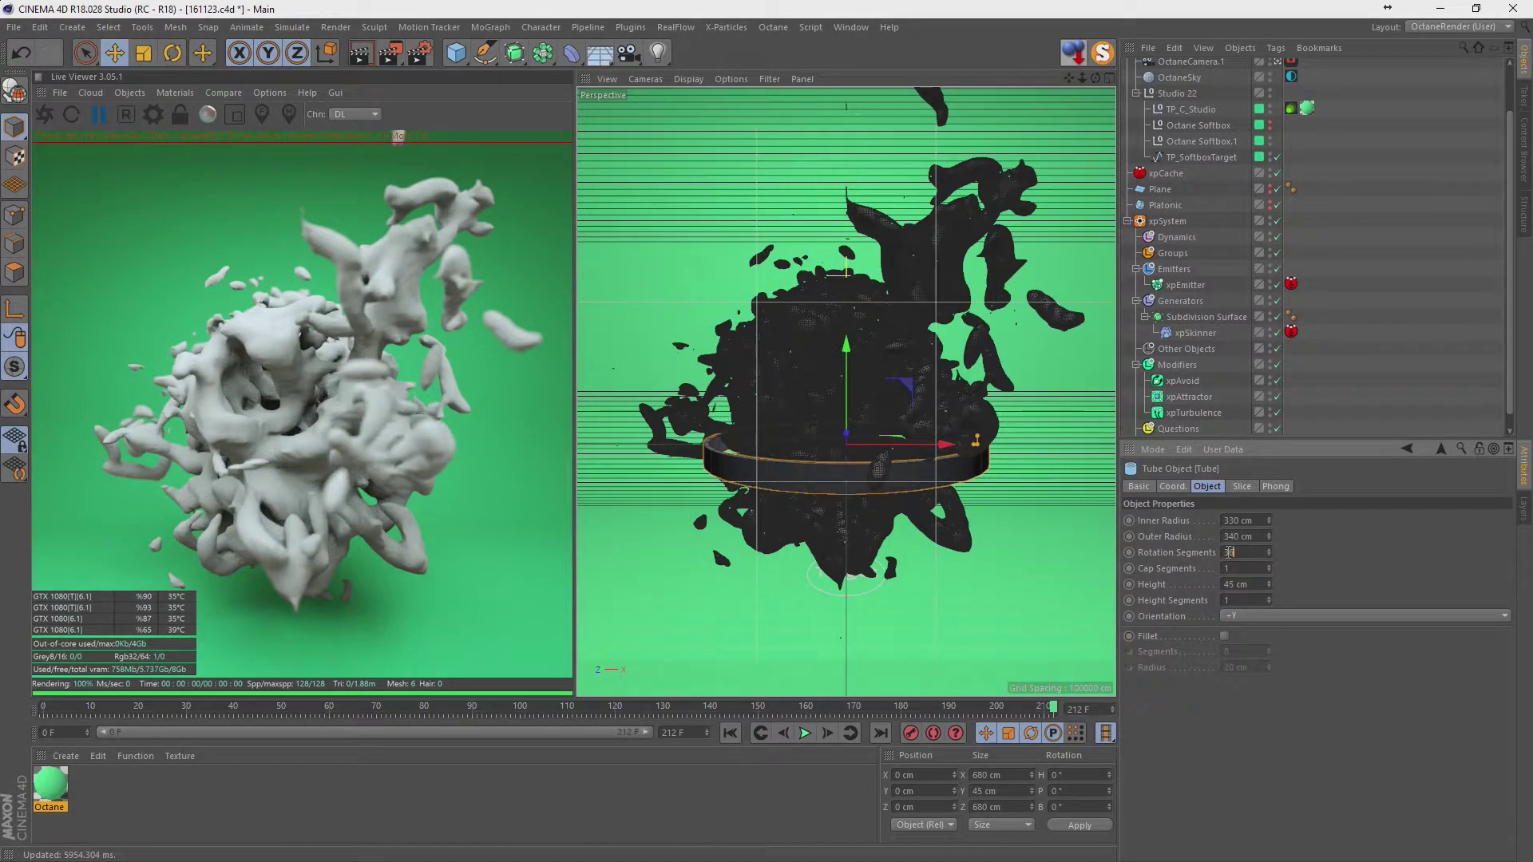
type("96")
key("Return")
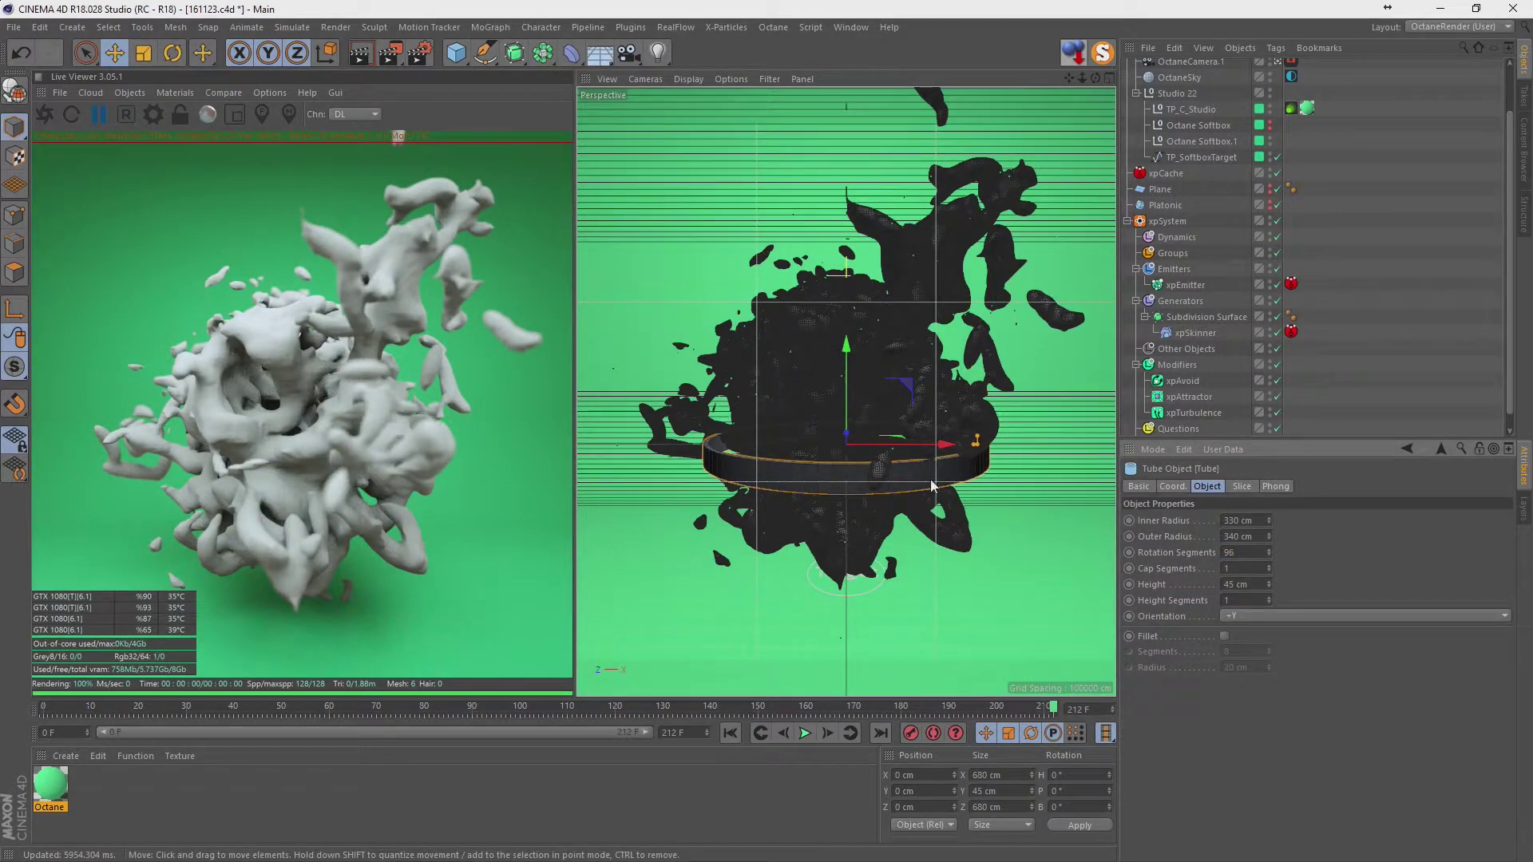
Tilt the tube about 30 degrees and move it up and right around the blob.
key("r")
mouse_move(904, 438)
left_mouse_down()
mouse_move(905, 468)
mouse_move(944, 319)
left_mouse_up()
key("e")
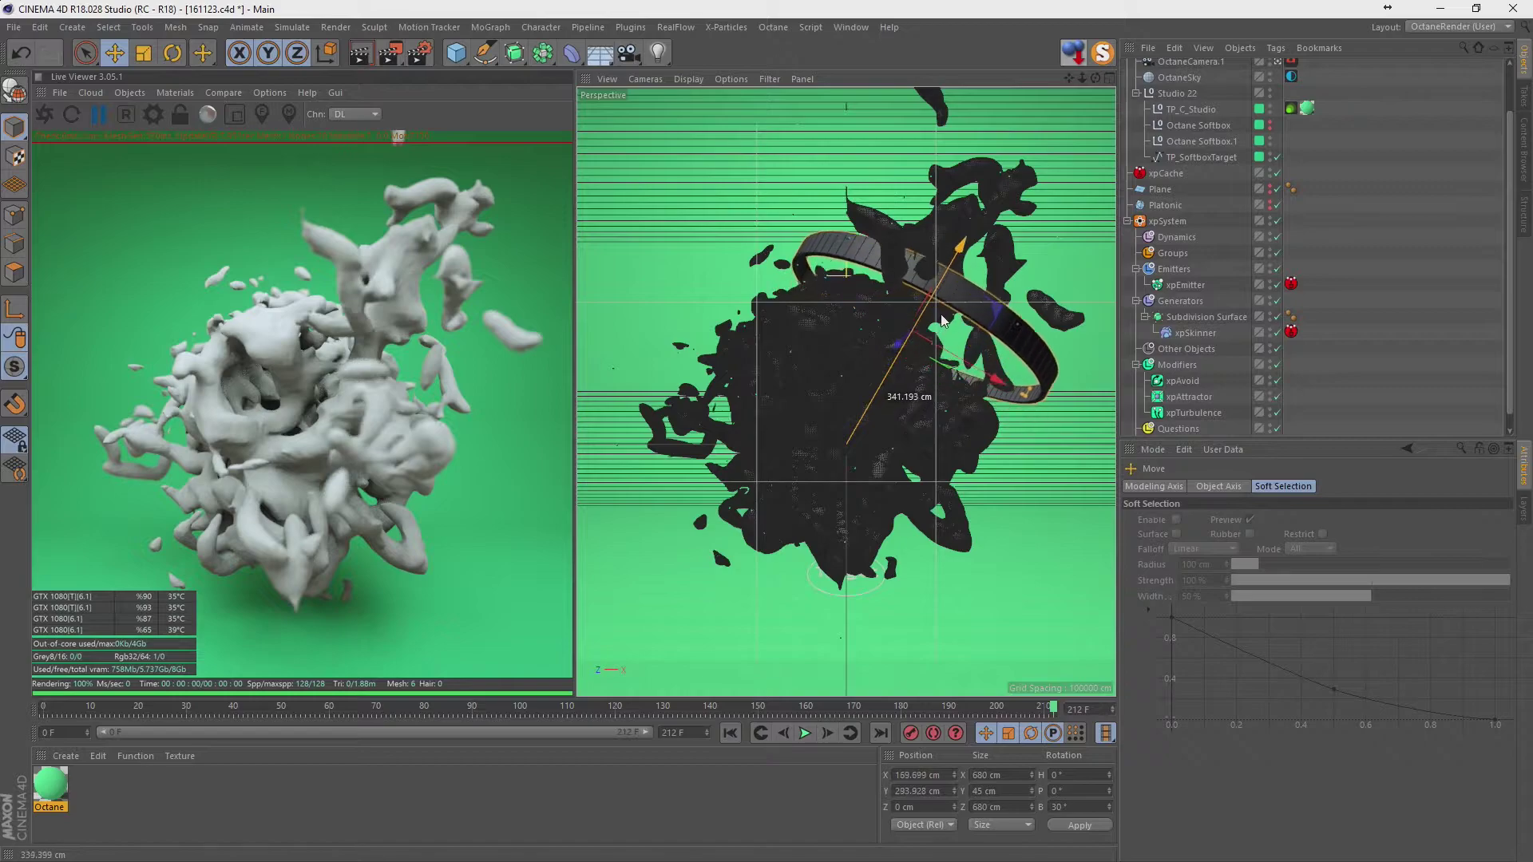
left_click_drag(944, 319, 943, 320)
mouse_move(1063, 199)
left_mouse_down("alt")
mouse_move(968, 311)
mouse_move(842, 307)
mouse_move(846, 375)
left_mouse_up("alt")
key("r")
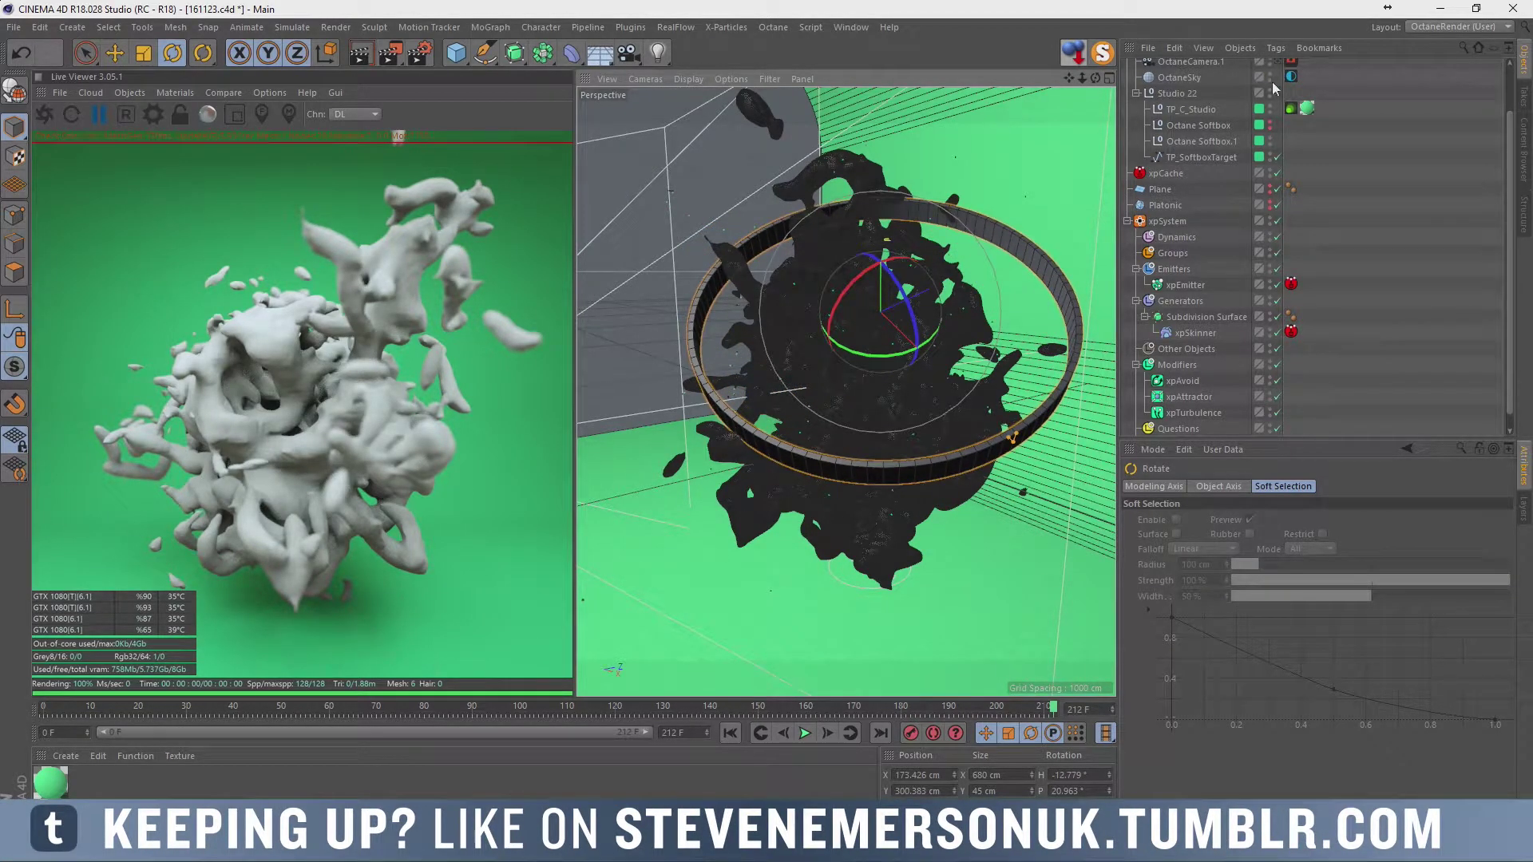
Give the tube a 2 cm, 8-segment fillet and multiply its rotation segments to 384.
scroll(1198, 240, "up", 3)
left_click(1159, 67)
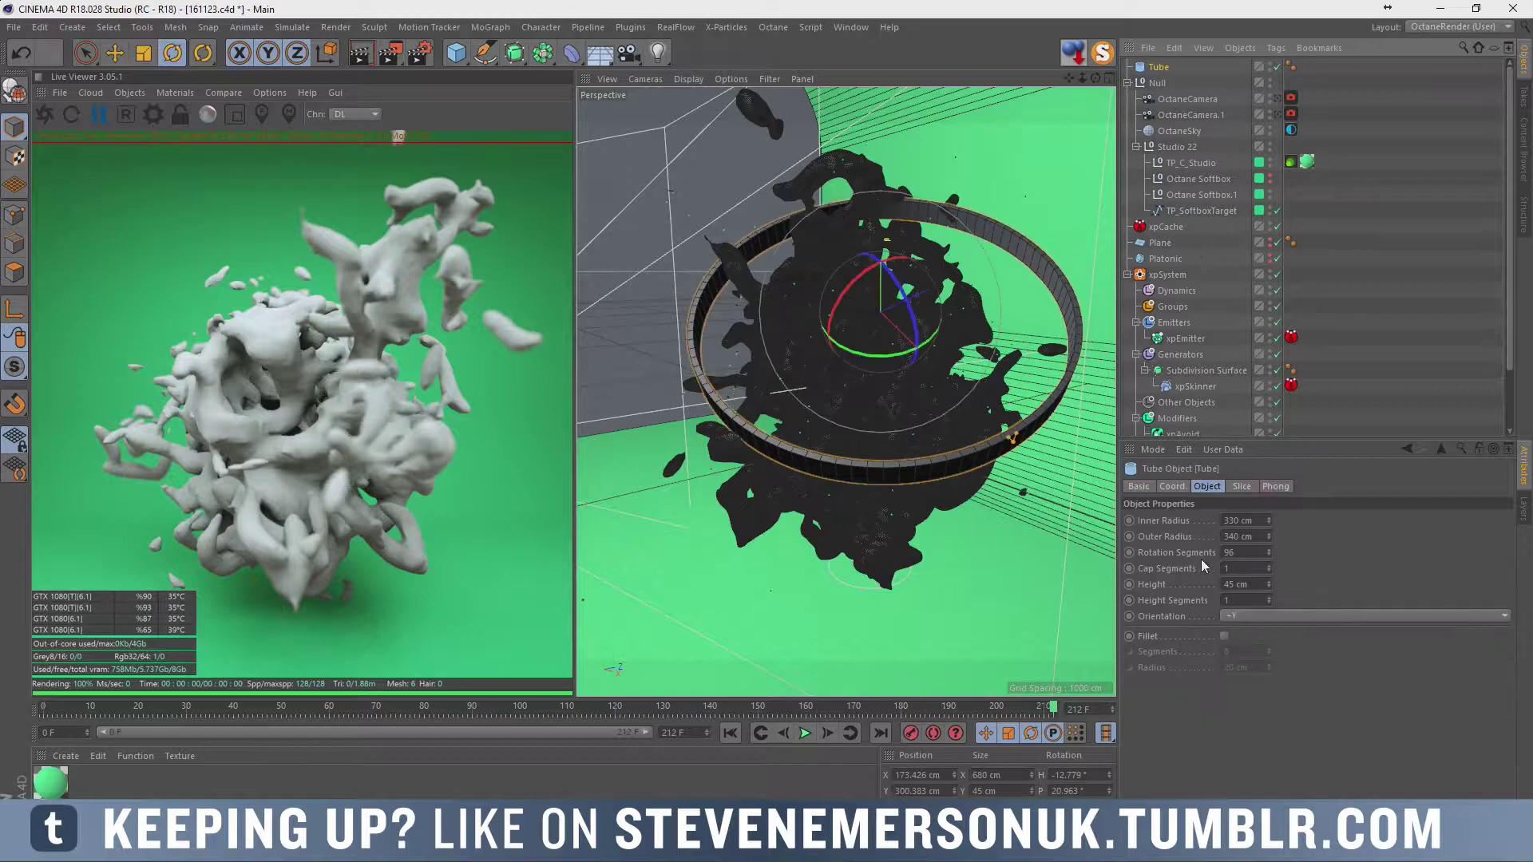
left_click(1225, 637)
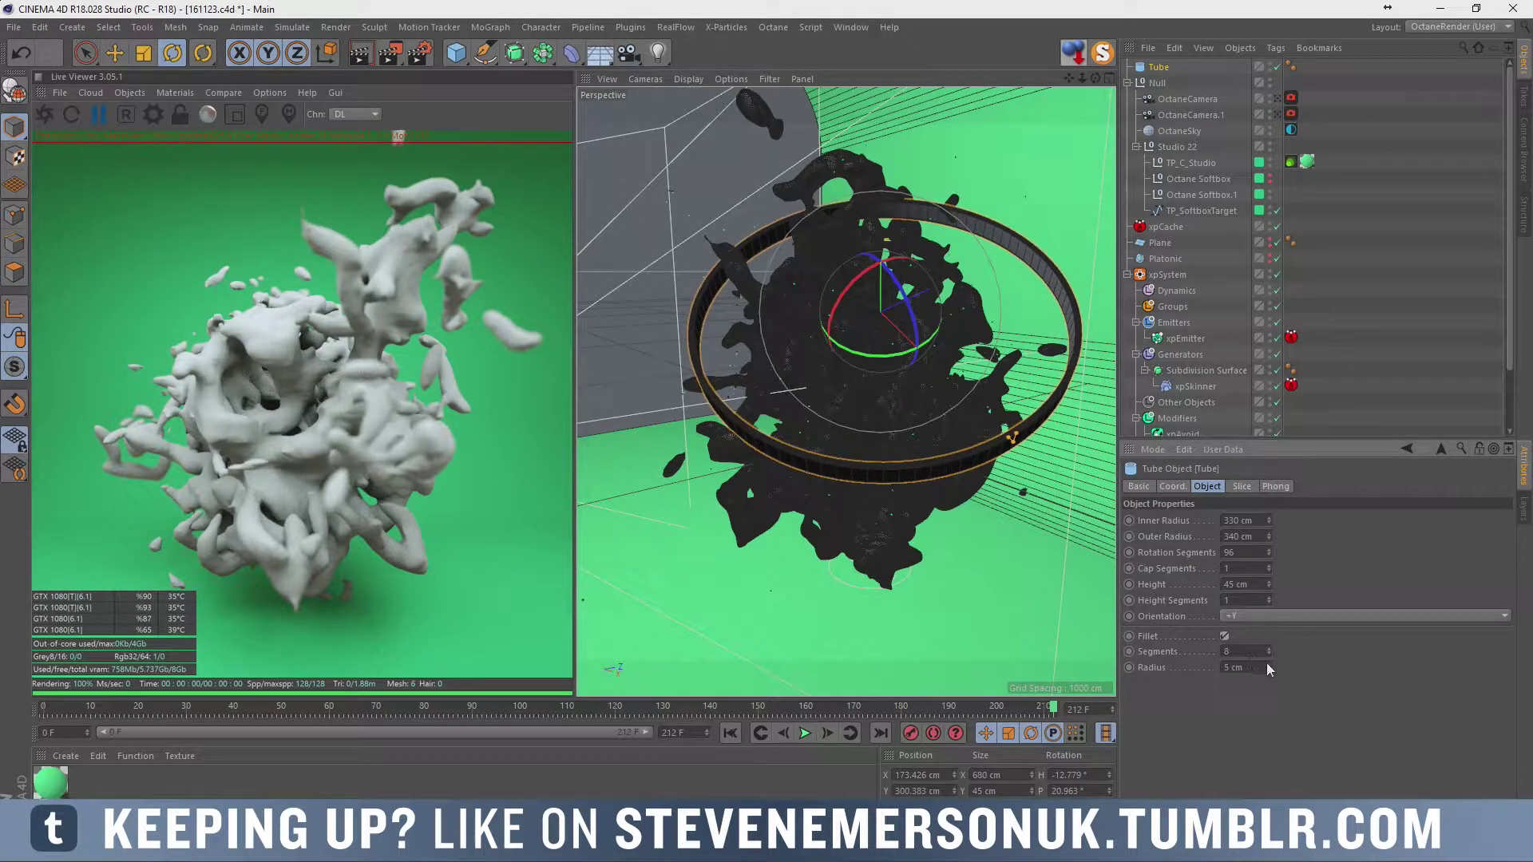
left_click_drag(1266, 663, 1309, 688)
scroll(664, 394, "up", 5)
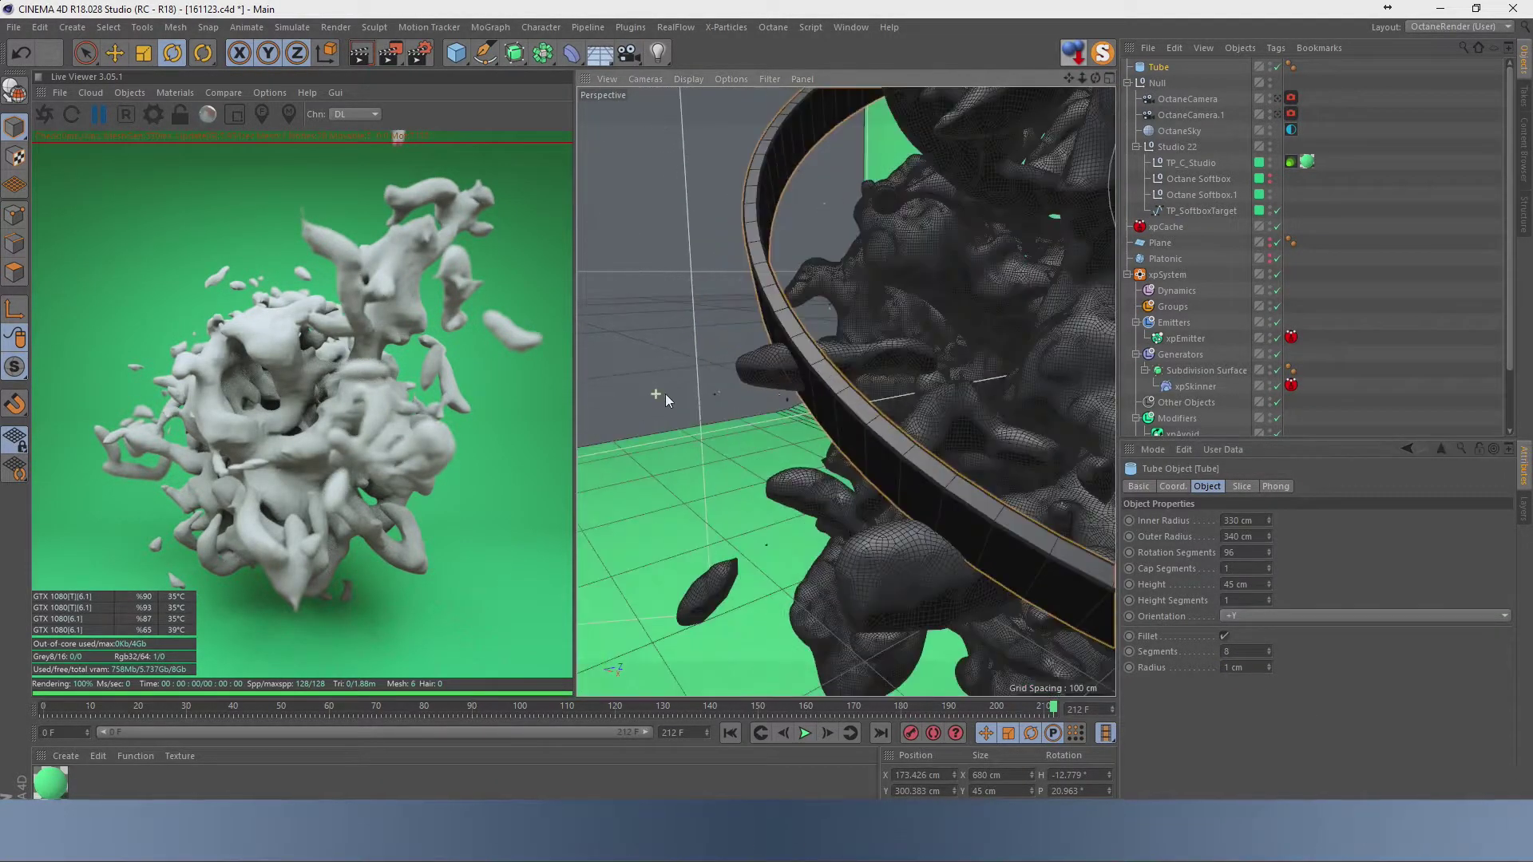
scroll(719, 407, "up", 2)
left_click(1269, 665)
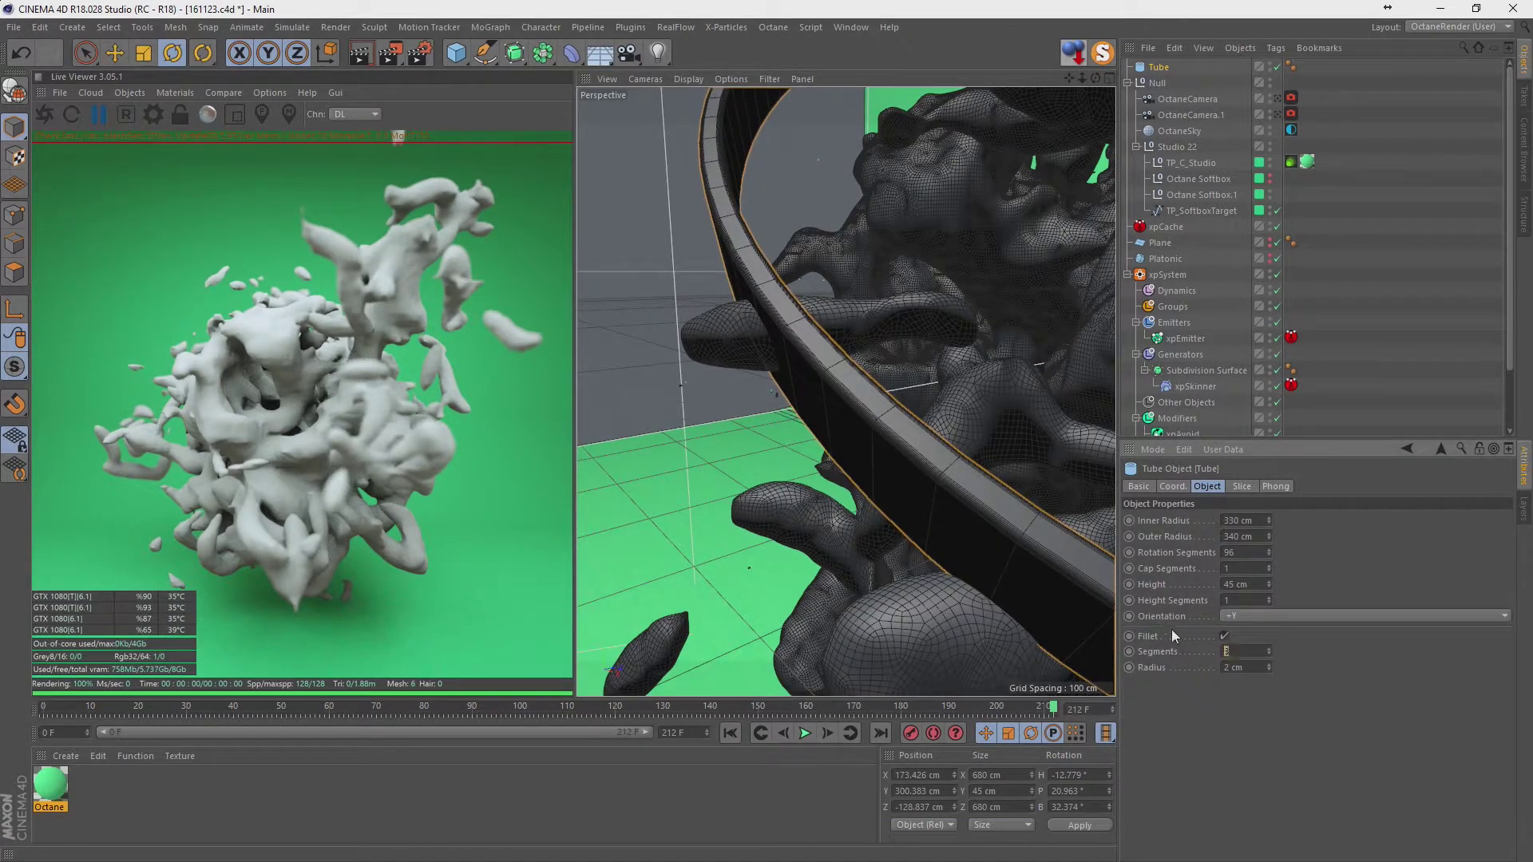
type("8")
key("Return")
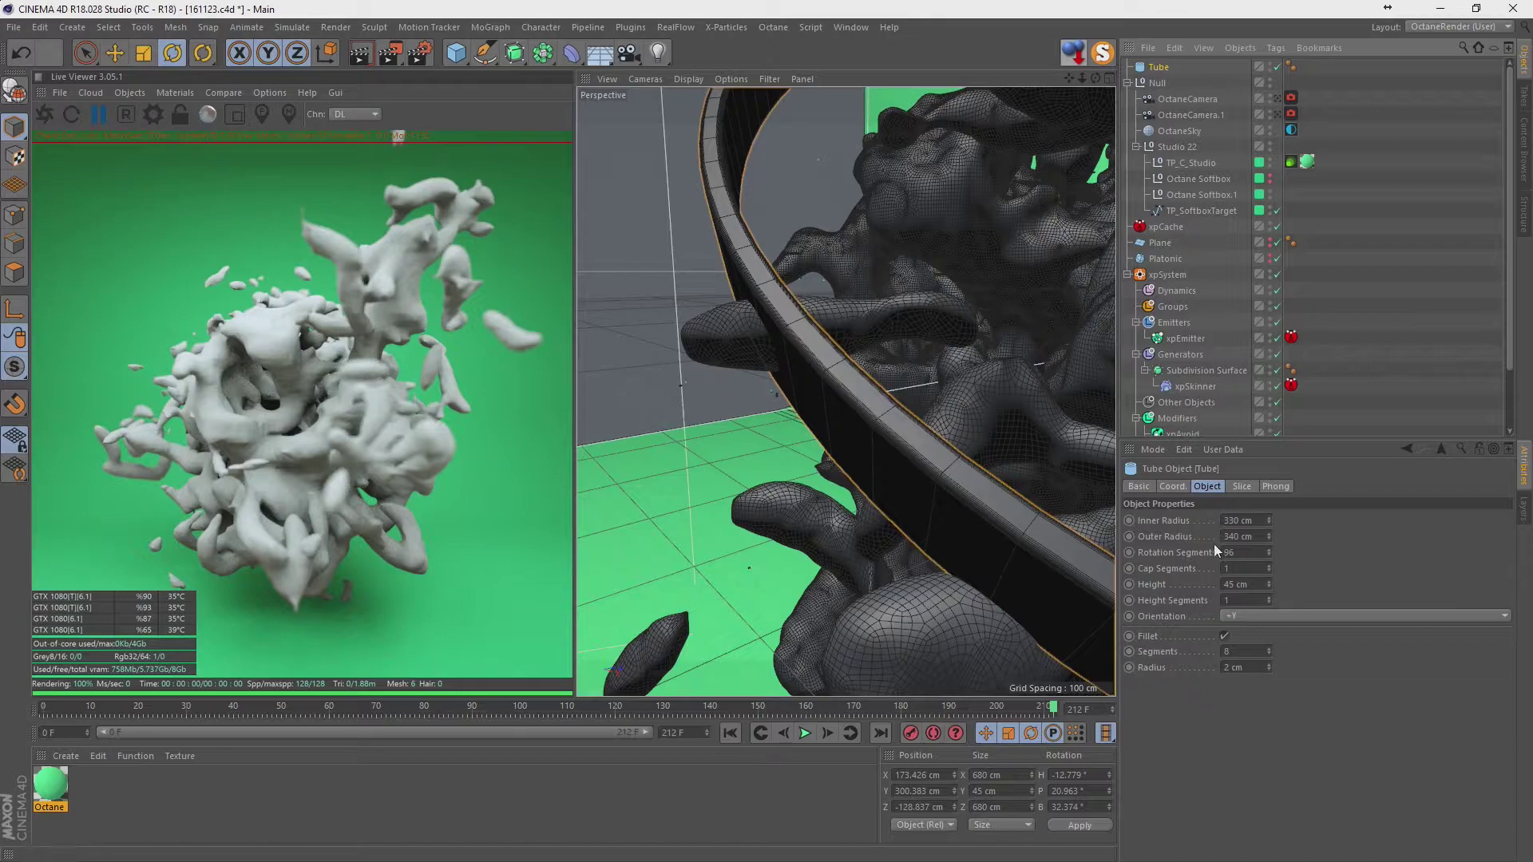
type("*4")
key("Return")
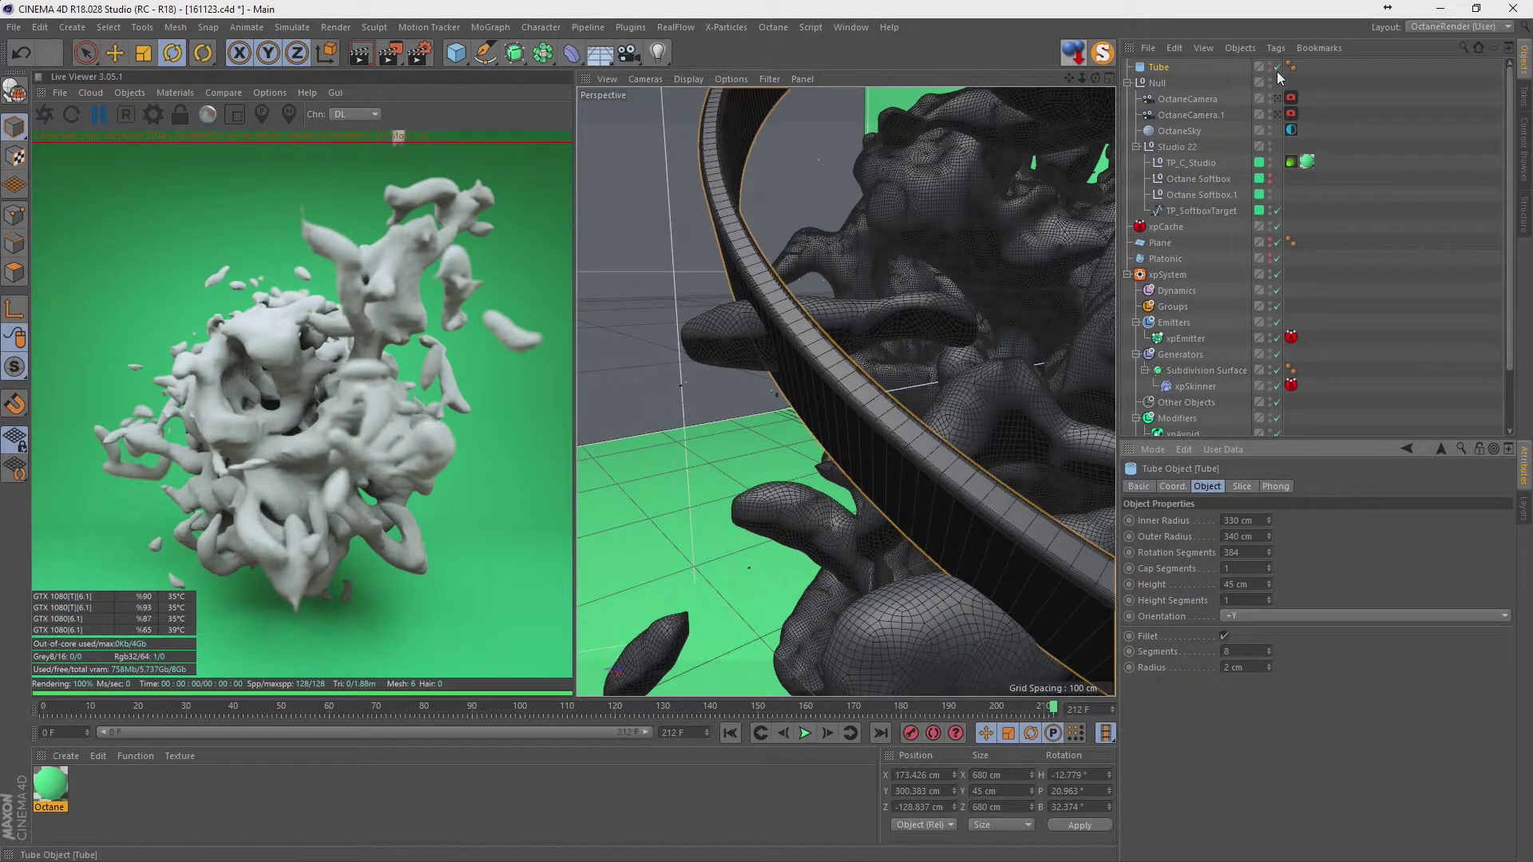
left_click(1278, 113)
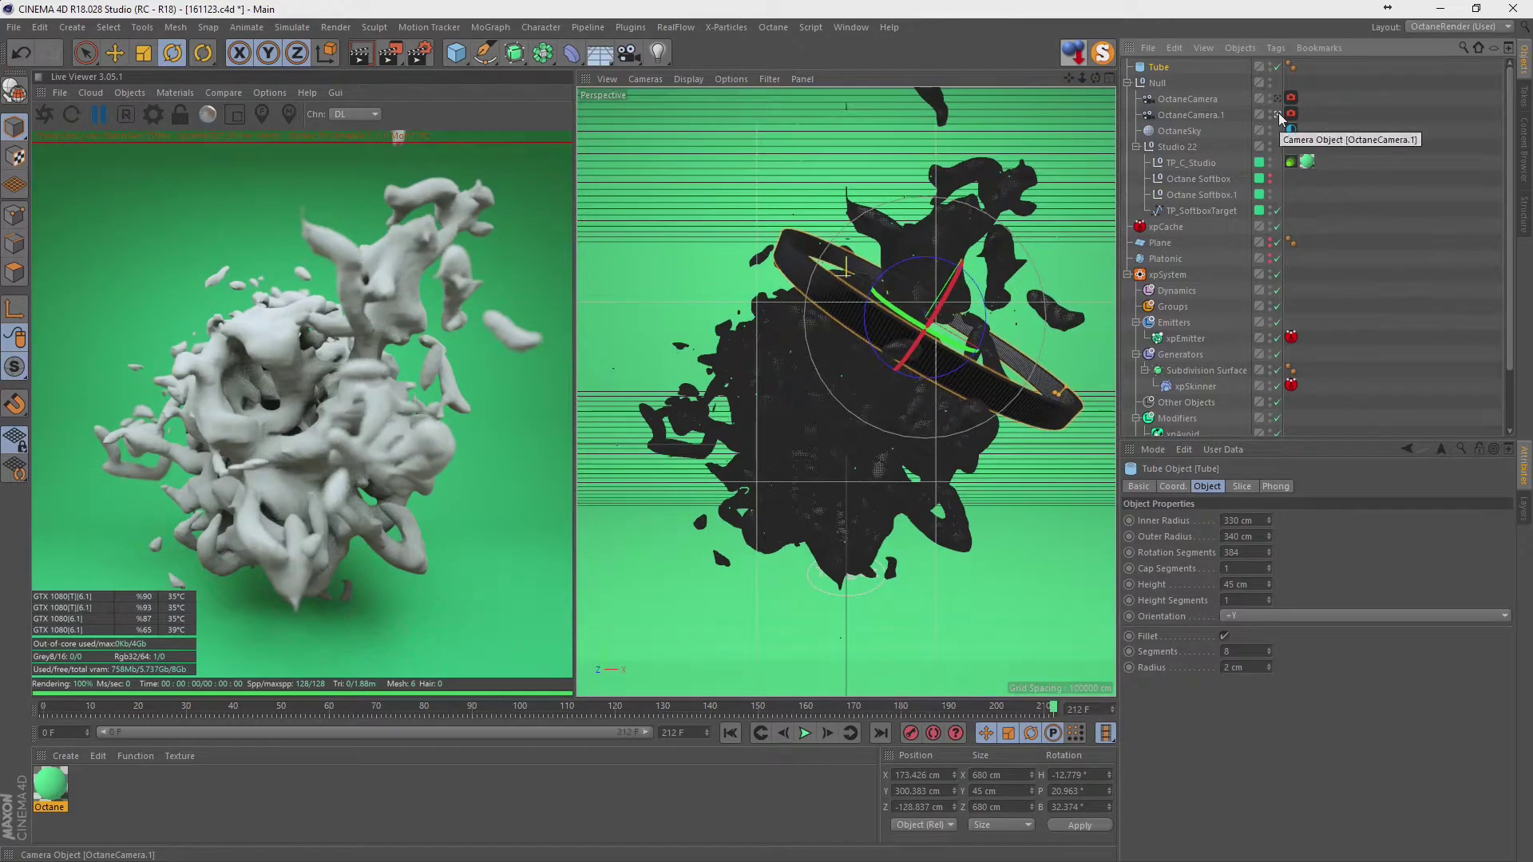
Nudge the tube ring to about X 189, Y 328 cm, tilt it to B ≈ 36°, and save.
key("e")
left_click_drag(952, 292, 960, 275)
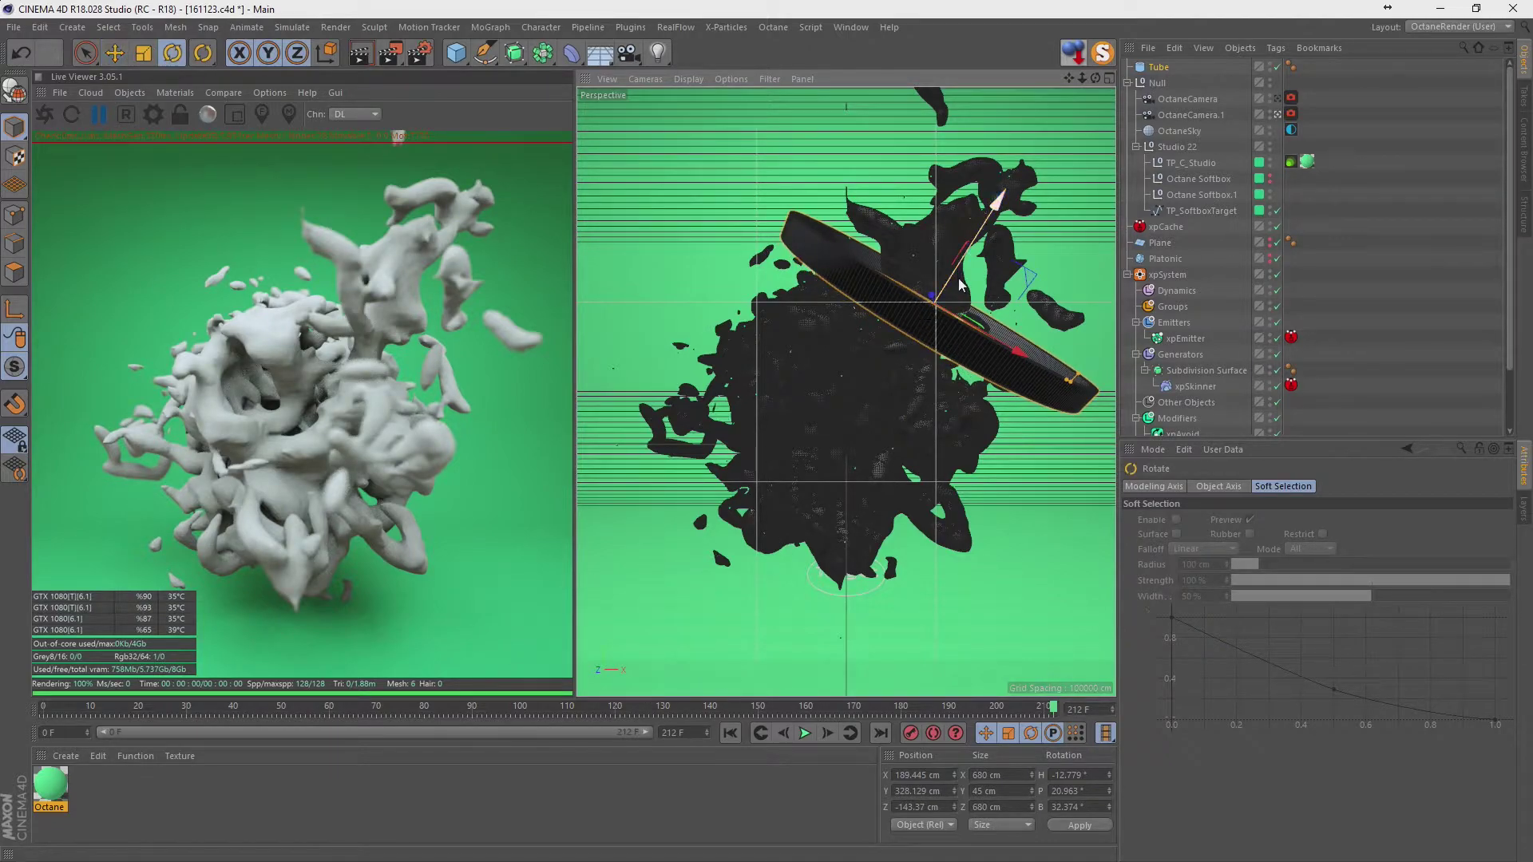
key("r")
left_click_drag(990, 326, 989, 332)
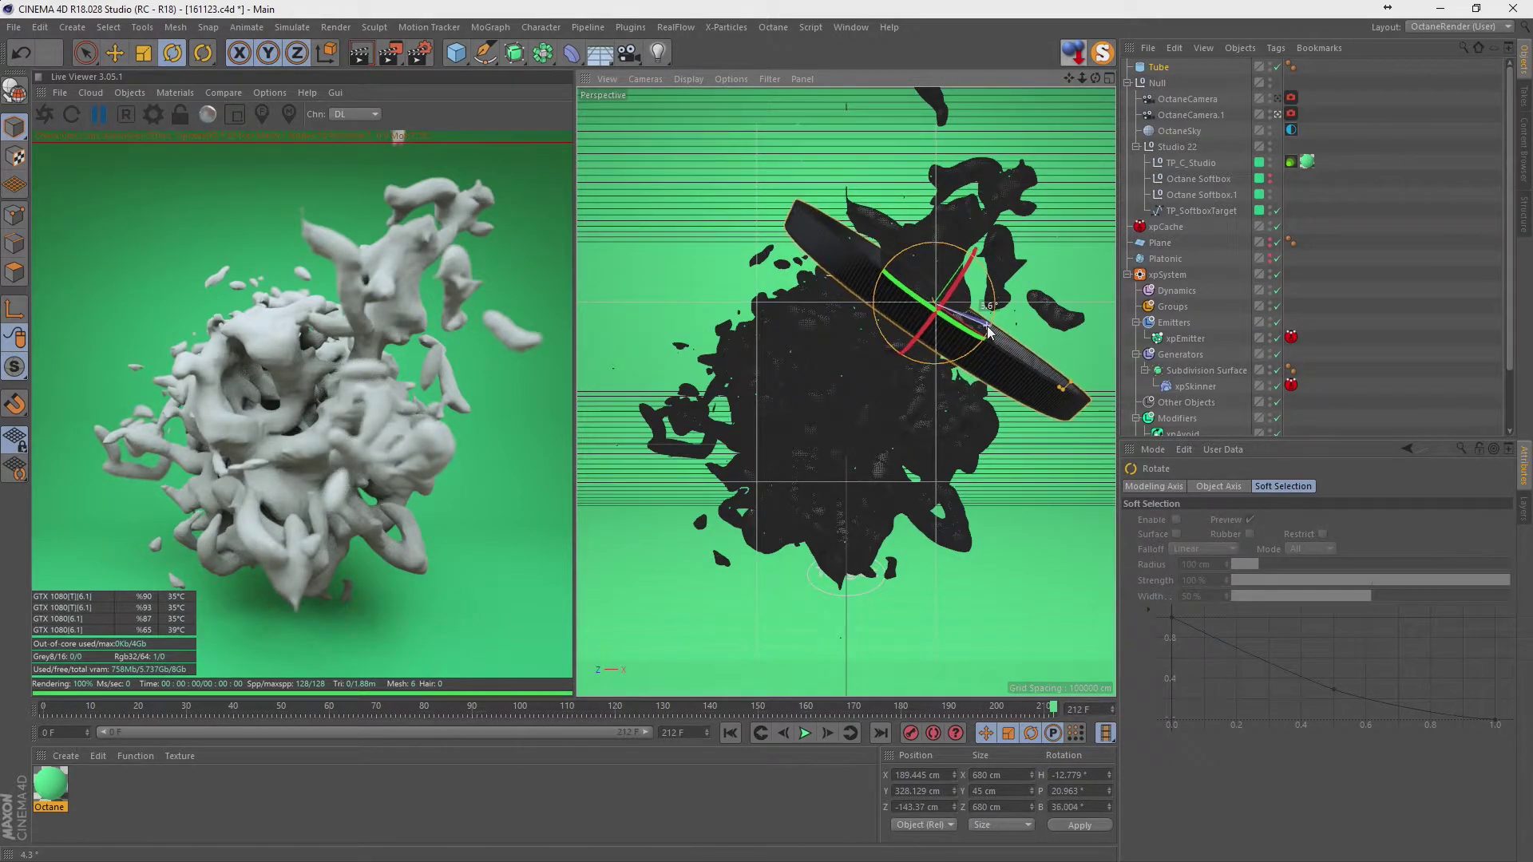
key("ctrl+s")
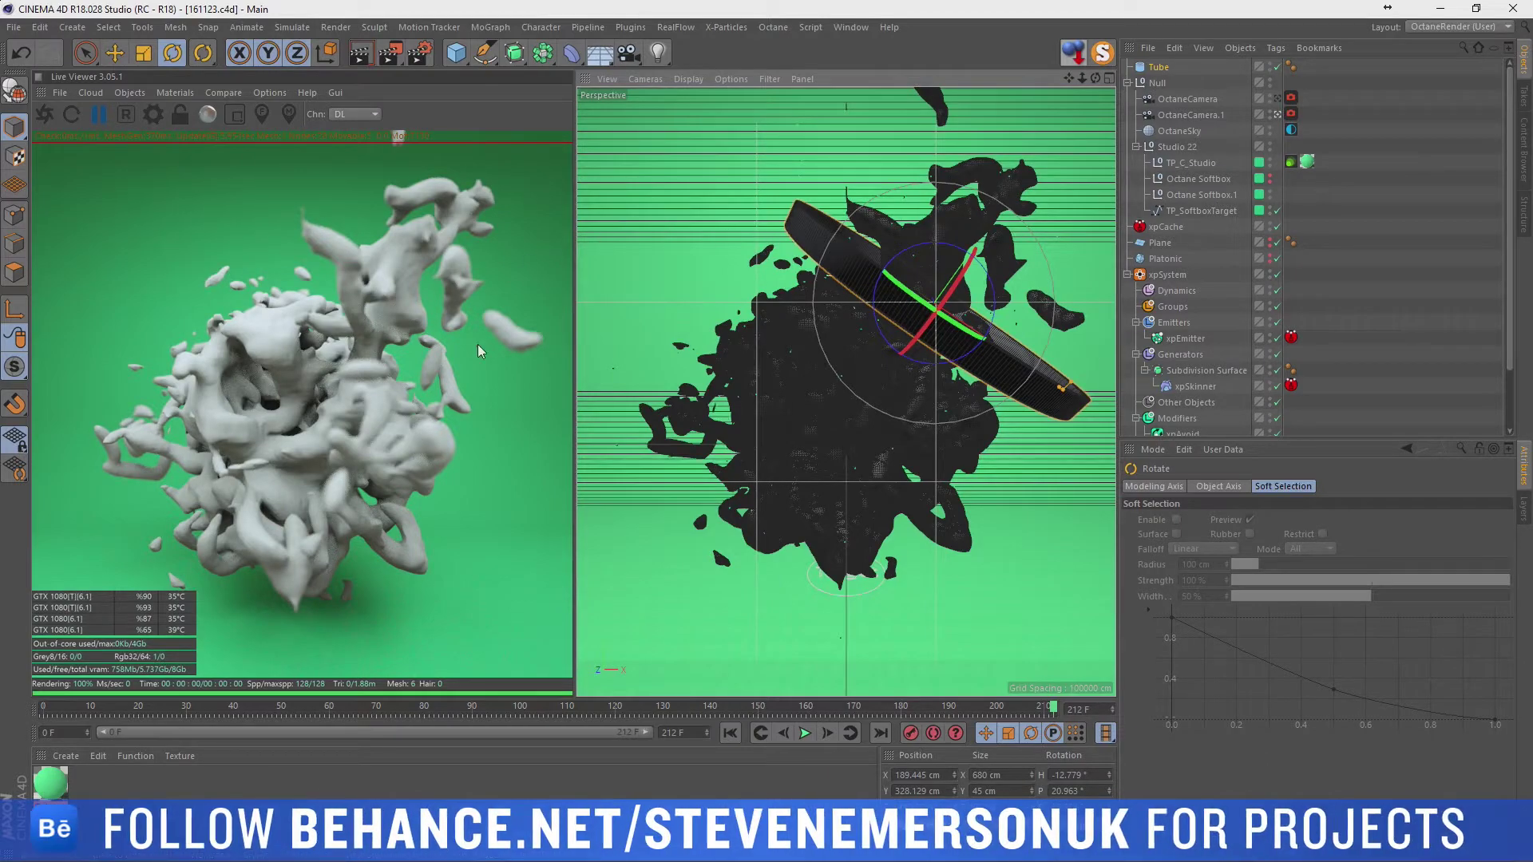
Load the Frosted Glass and Jello presets from the Octane Studio Kit's Translucent materials.
left_click(851, 27)
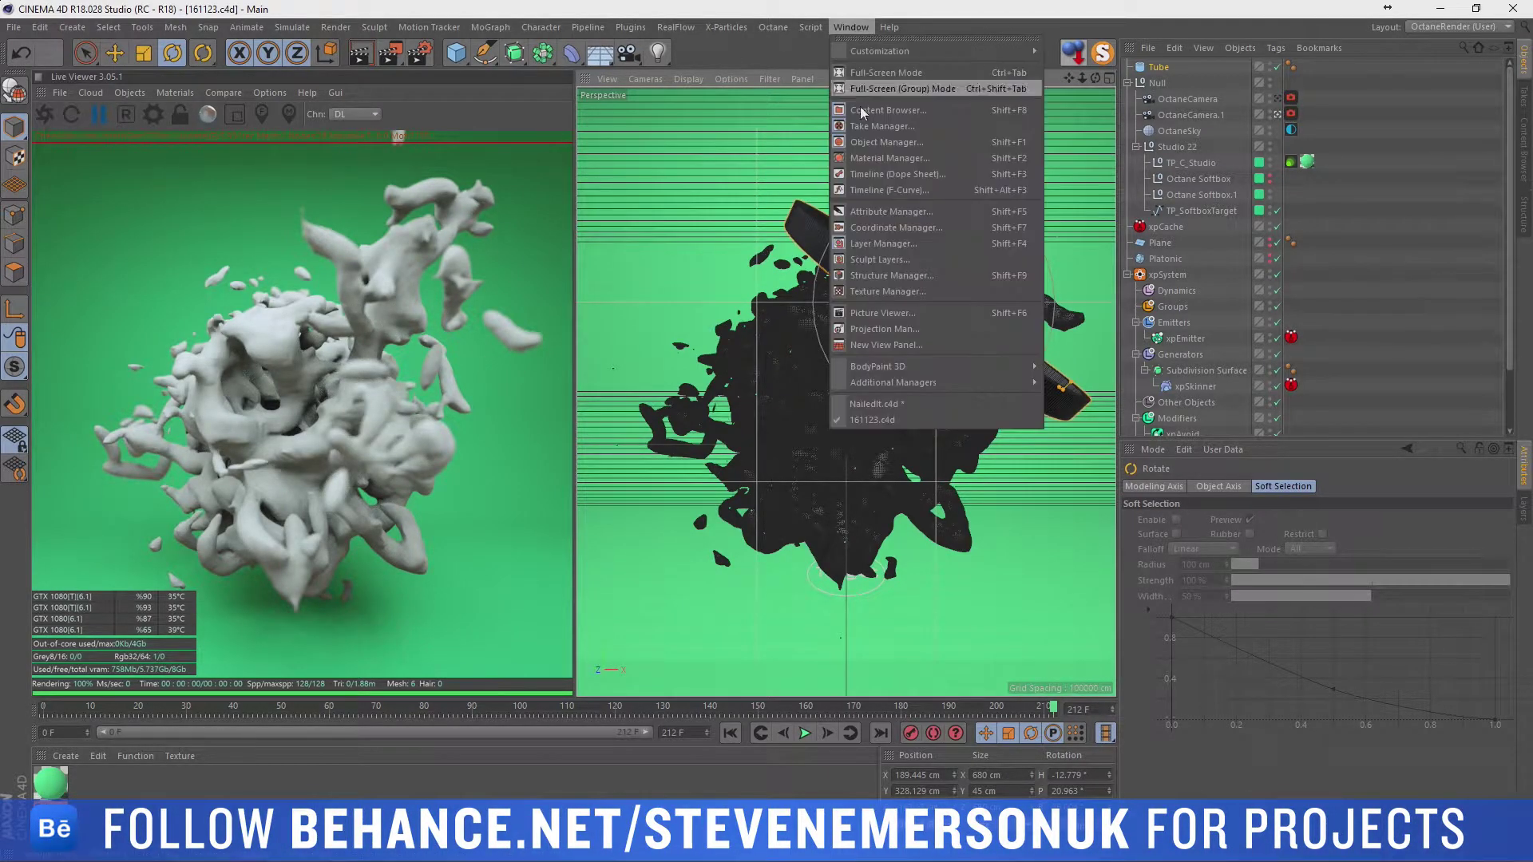
left_click(918, 113)
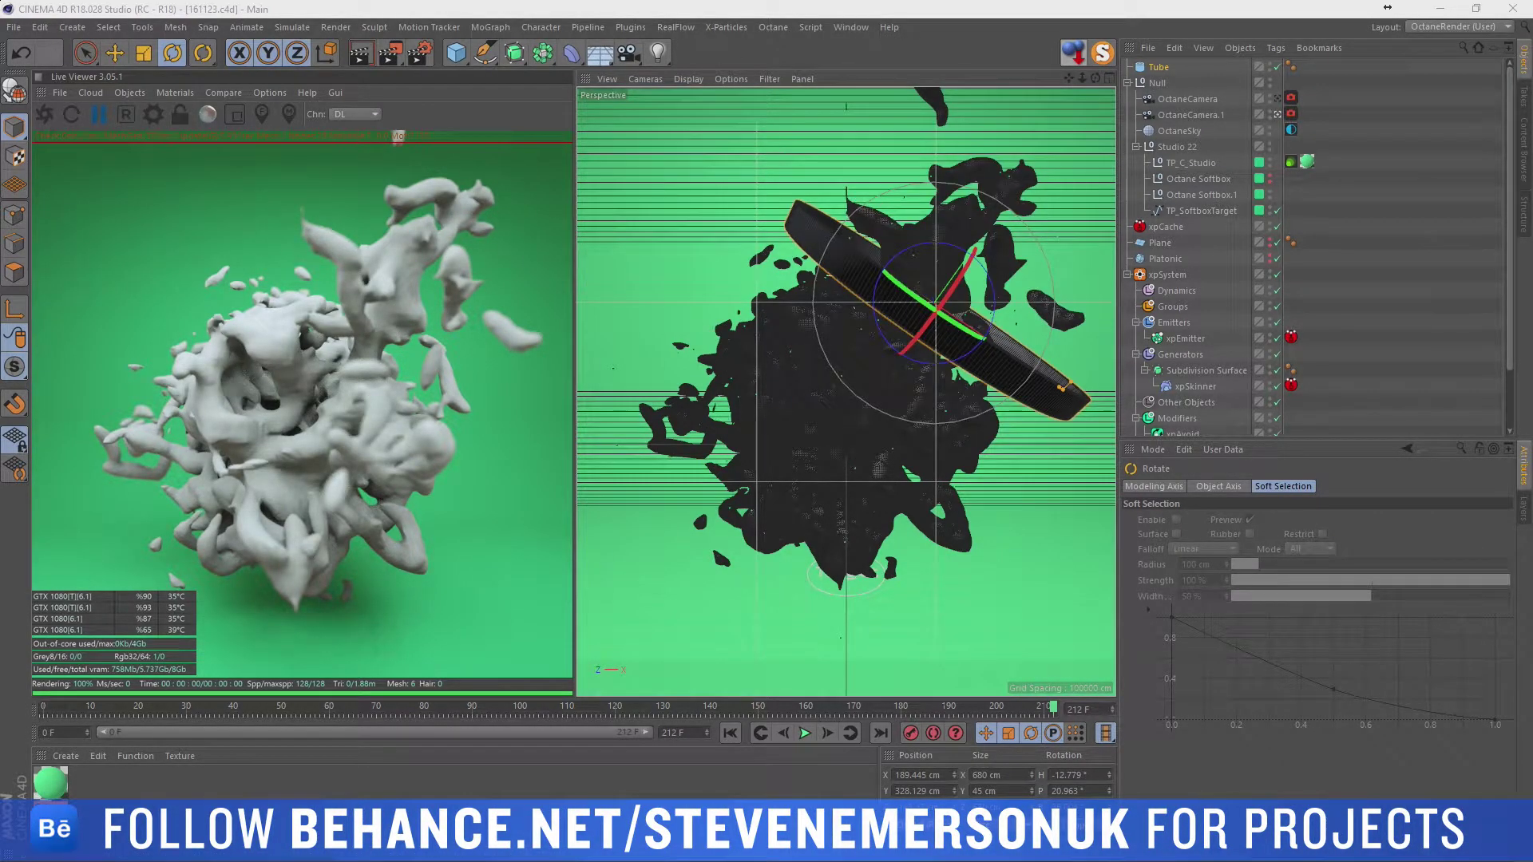
scroll(697, 391, "down", 3)
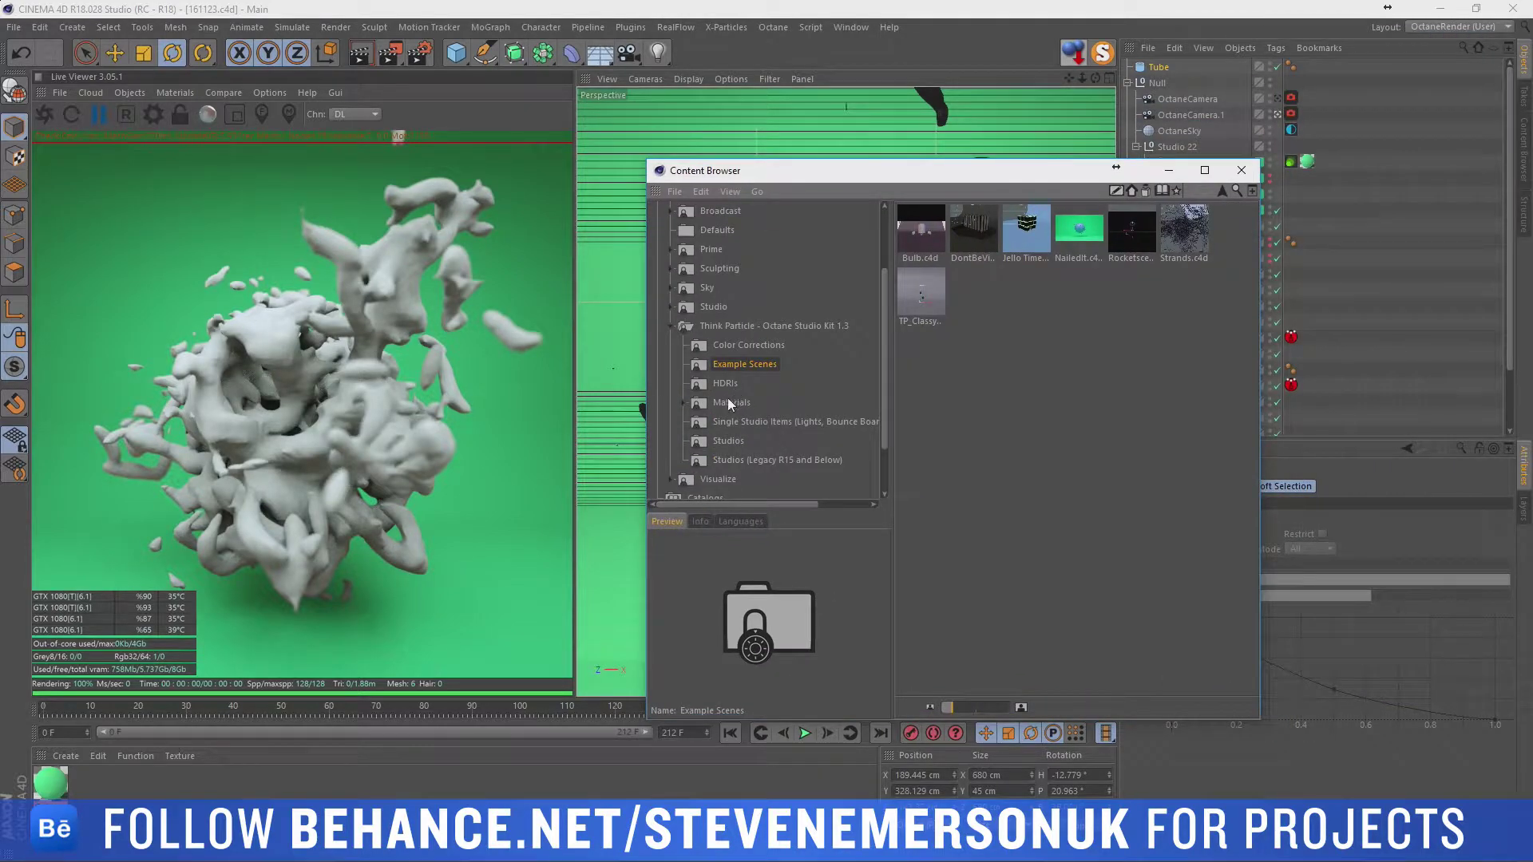
left_click(684, 402)
scroll(755, 401, "down", 2)
left_click(750, 402)
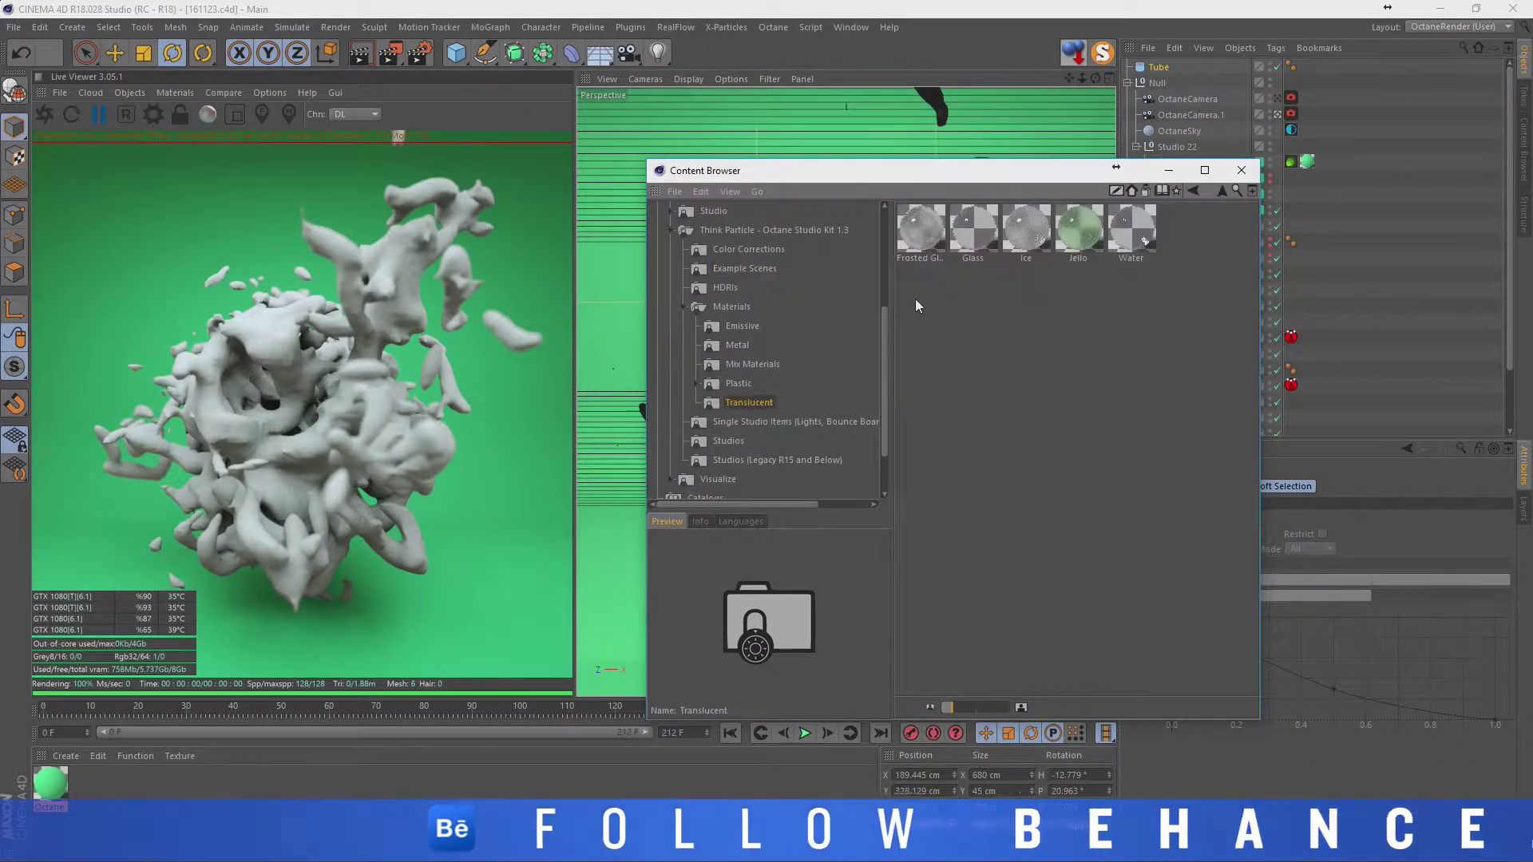
double_click(917, 239)
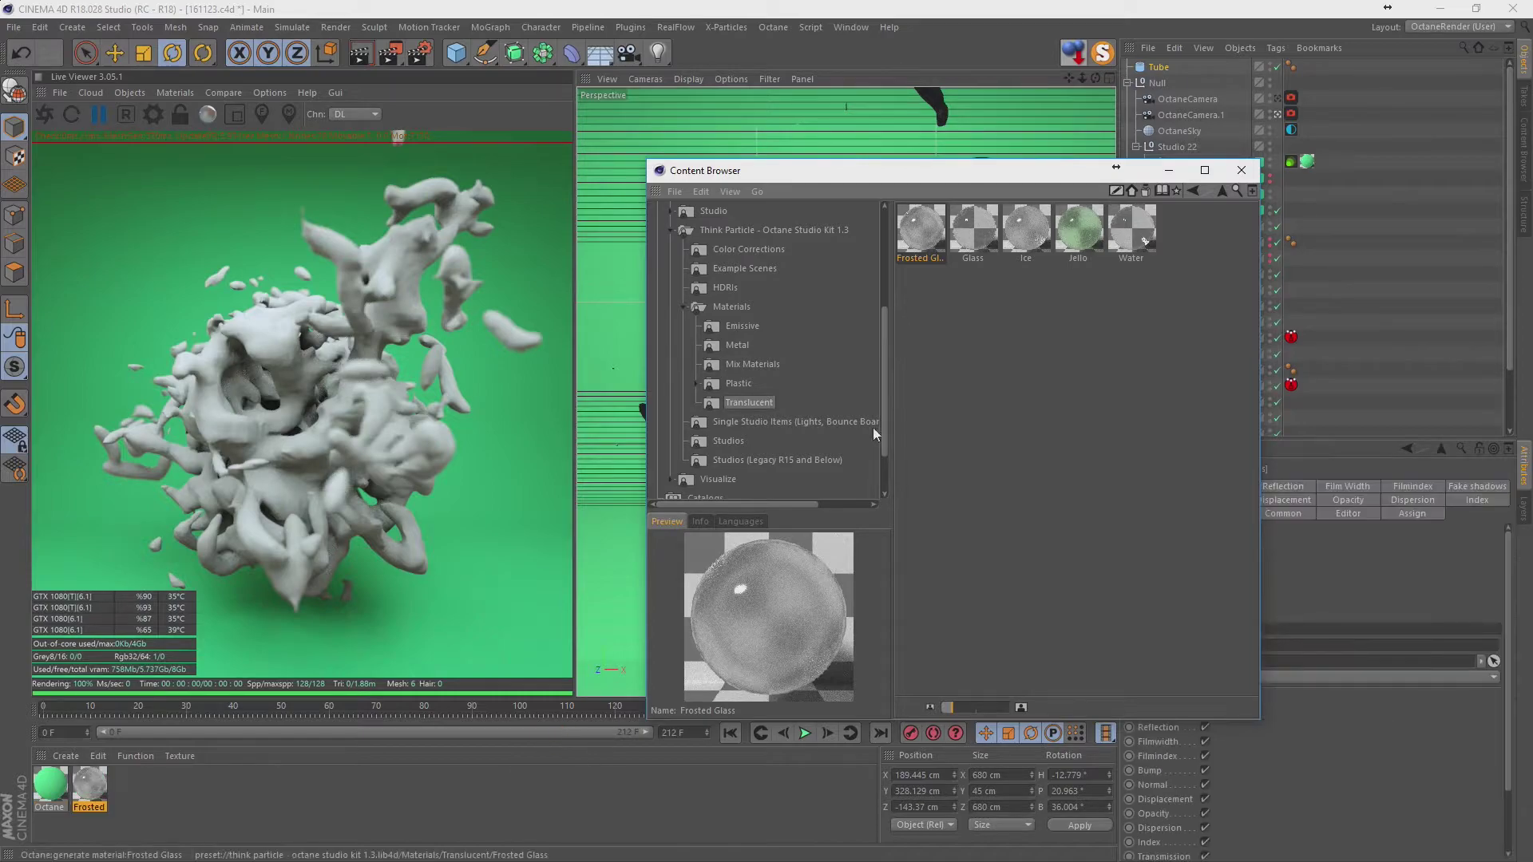
double_click(1078, 231)
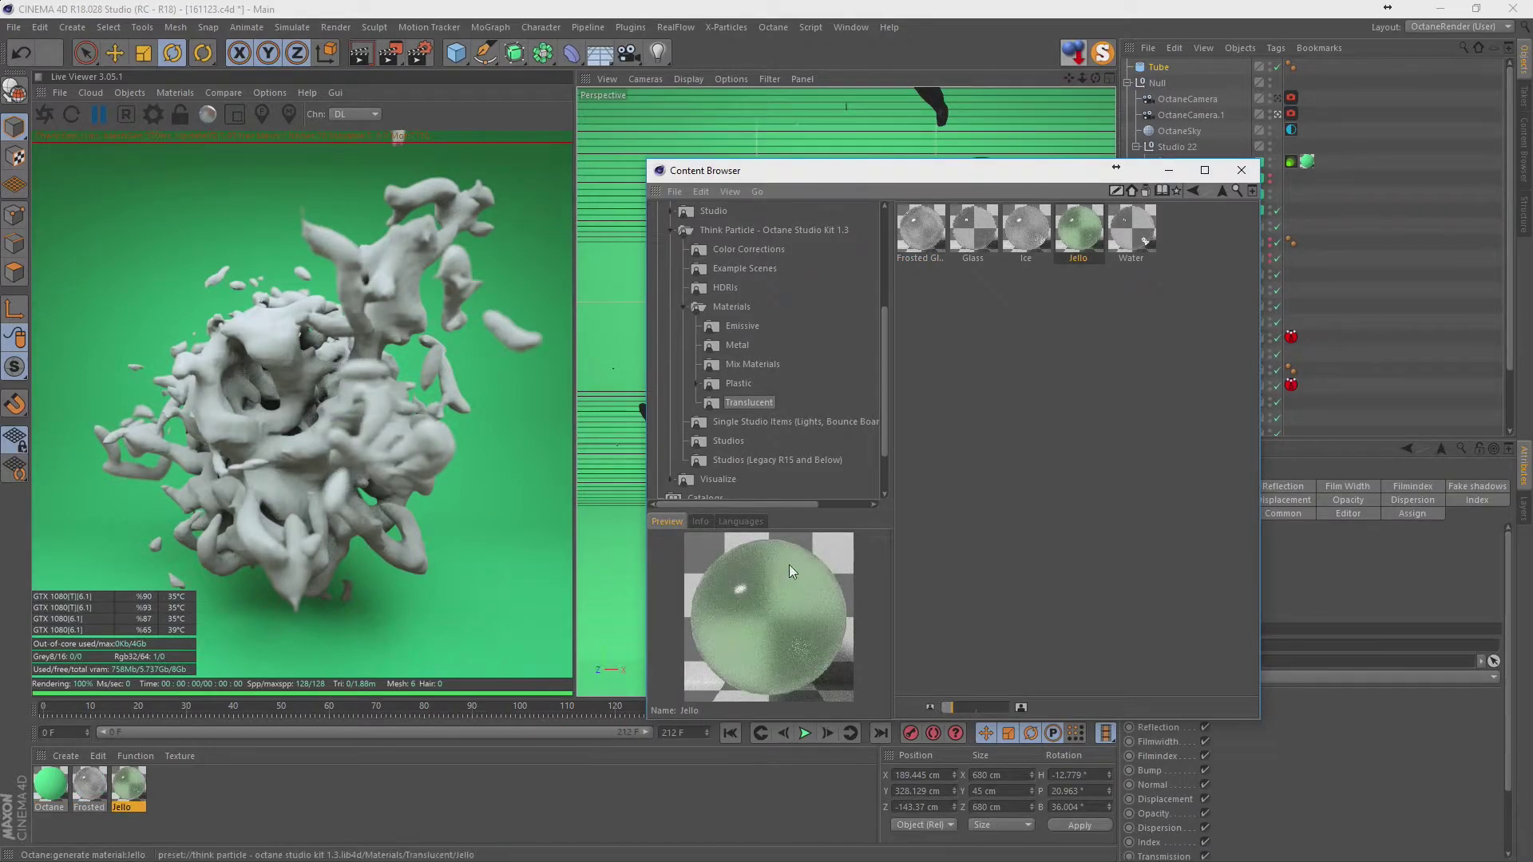
Add the red Plastic preset to the scene and apply Frosted Glass to the Tube ring.
left_click(711, 383)
left_click(694, 382)
left_click(734, 421)
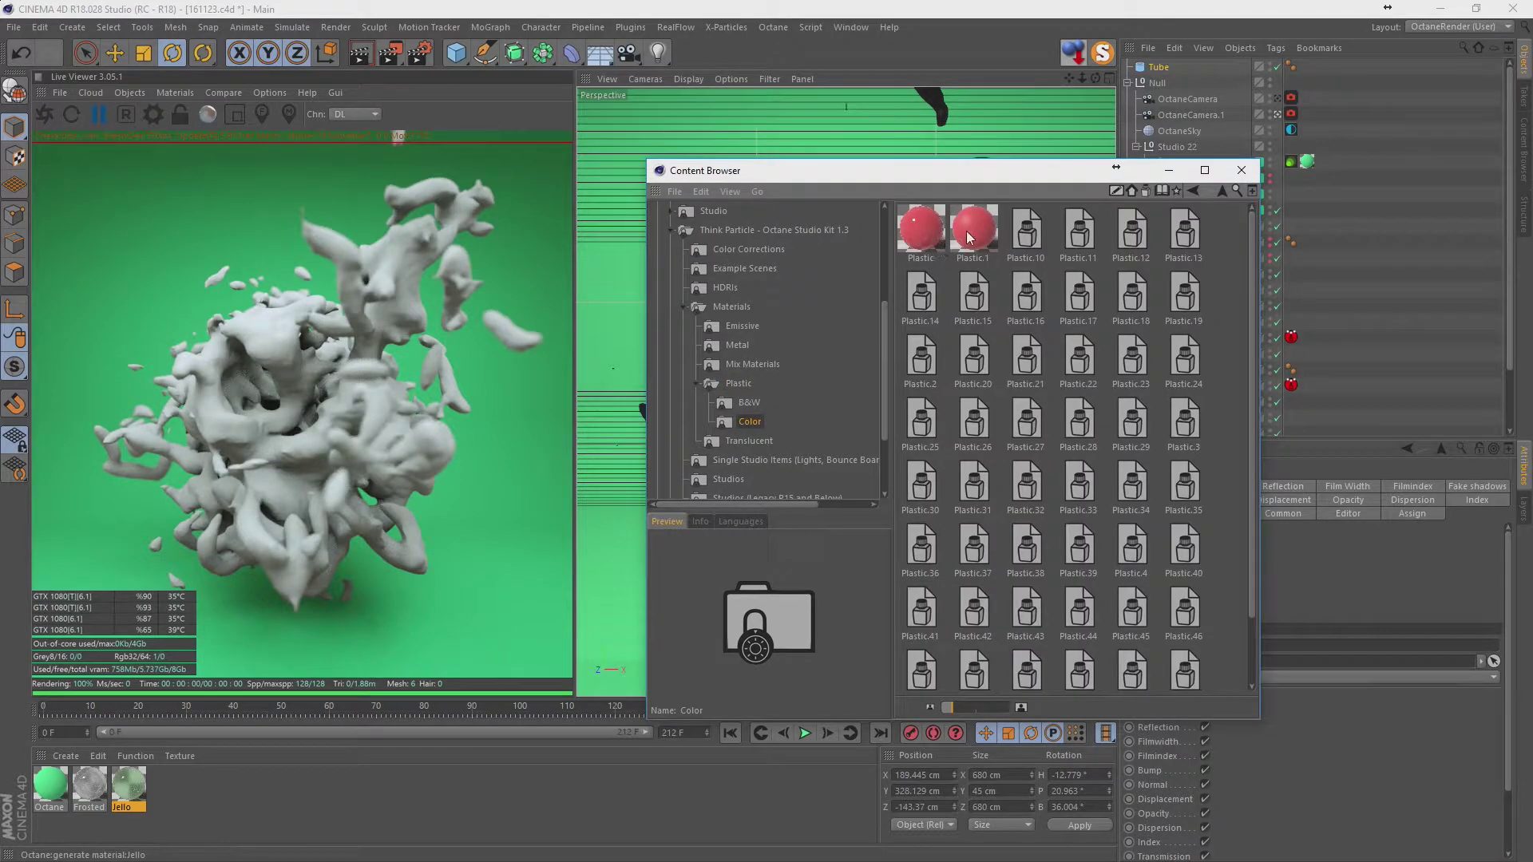
left_click_drag(974, 231, 663, 809)
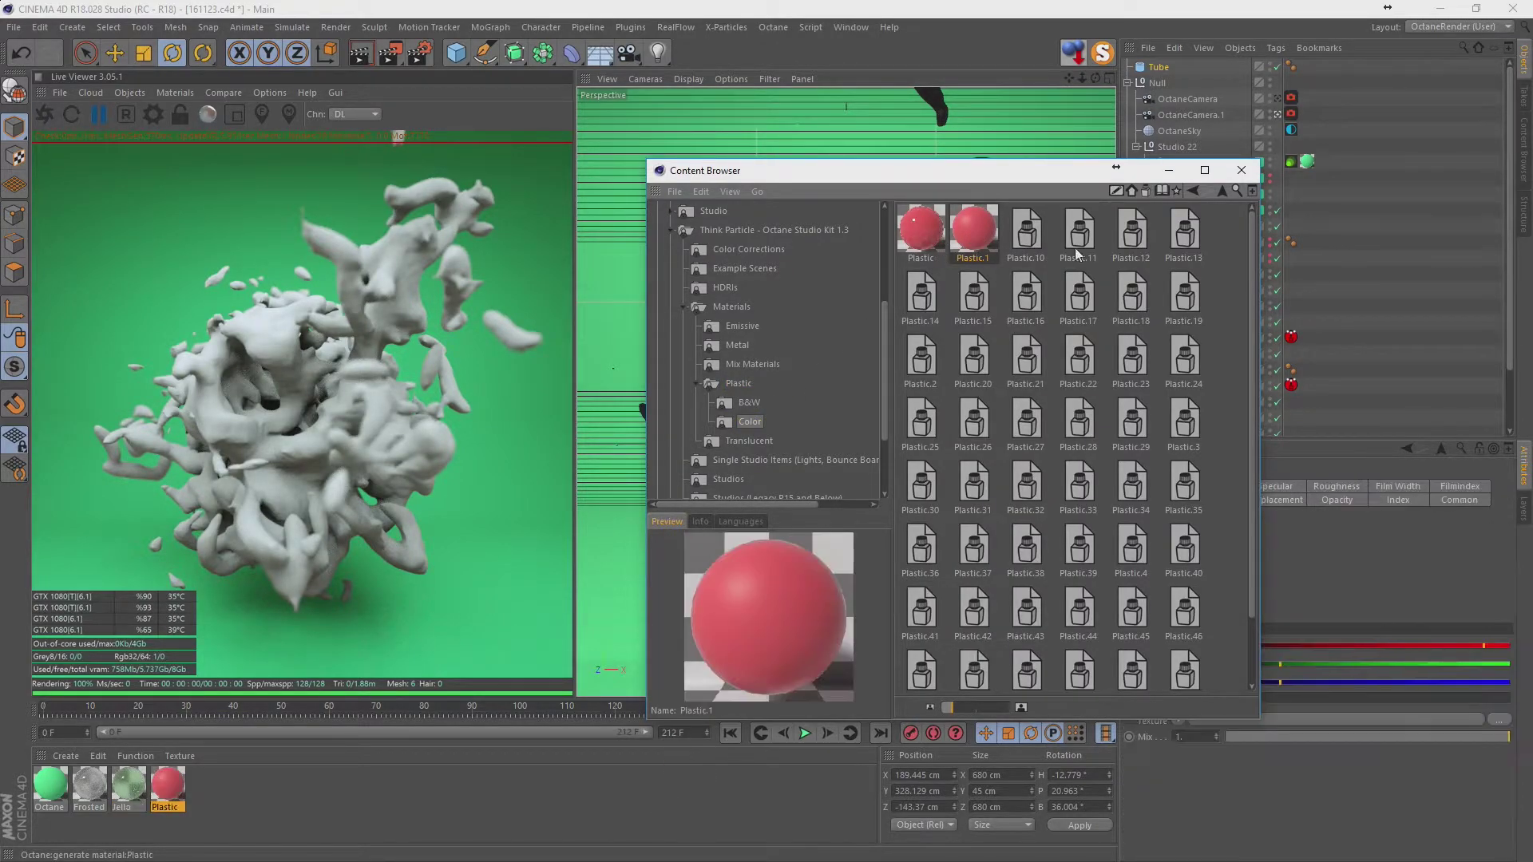
left_click(1168, 170)
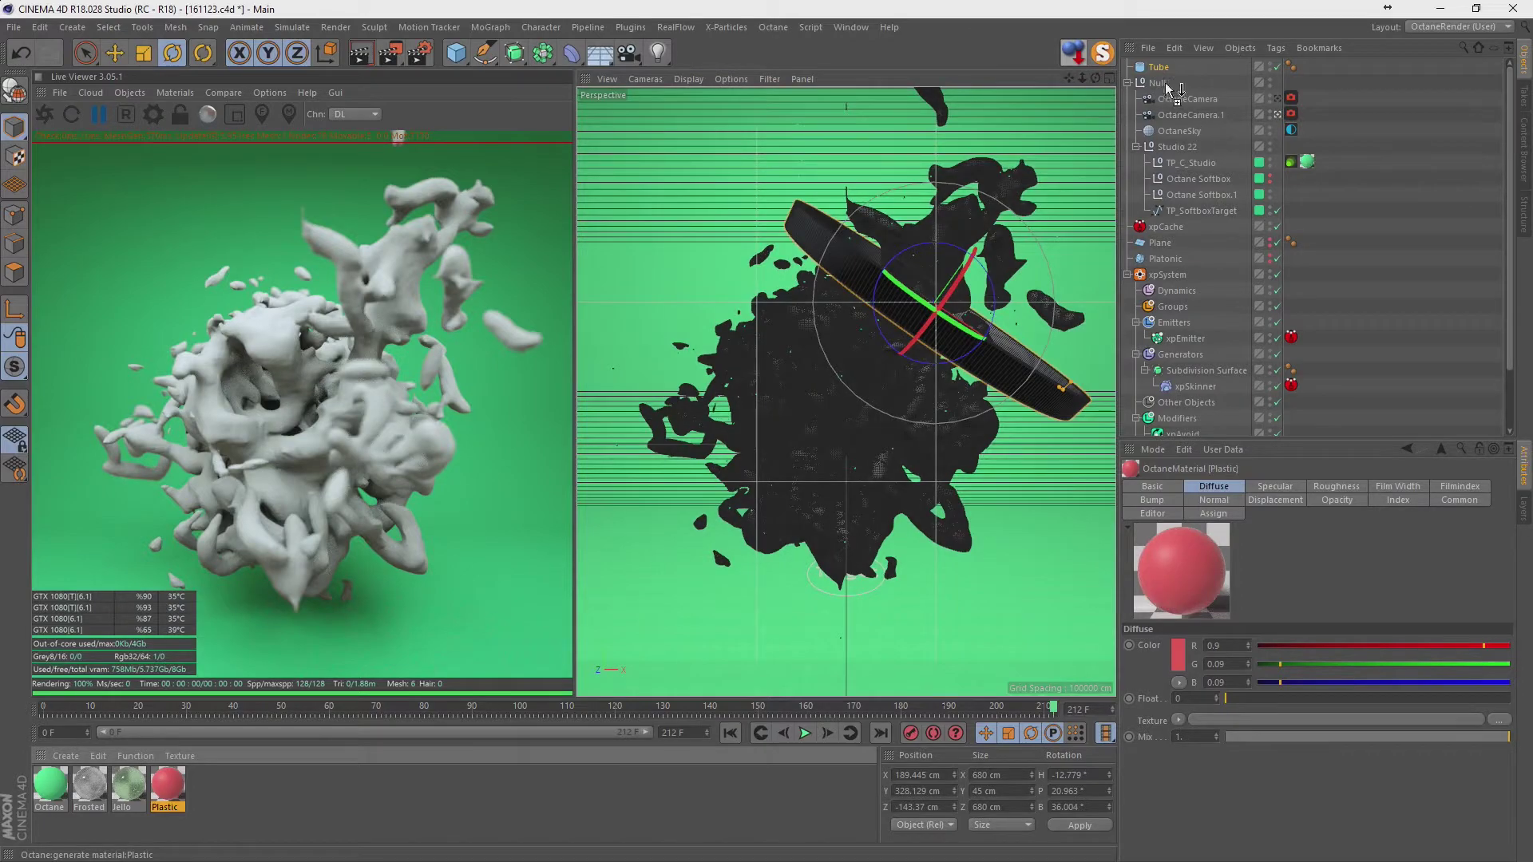
left_click_drag(89, 787, 1159, 67)
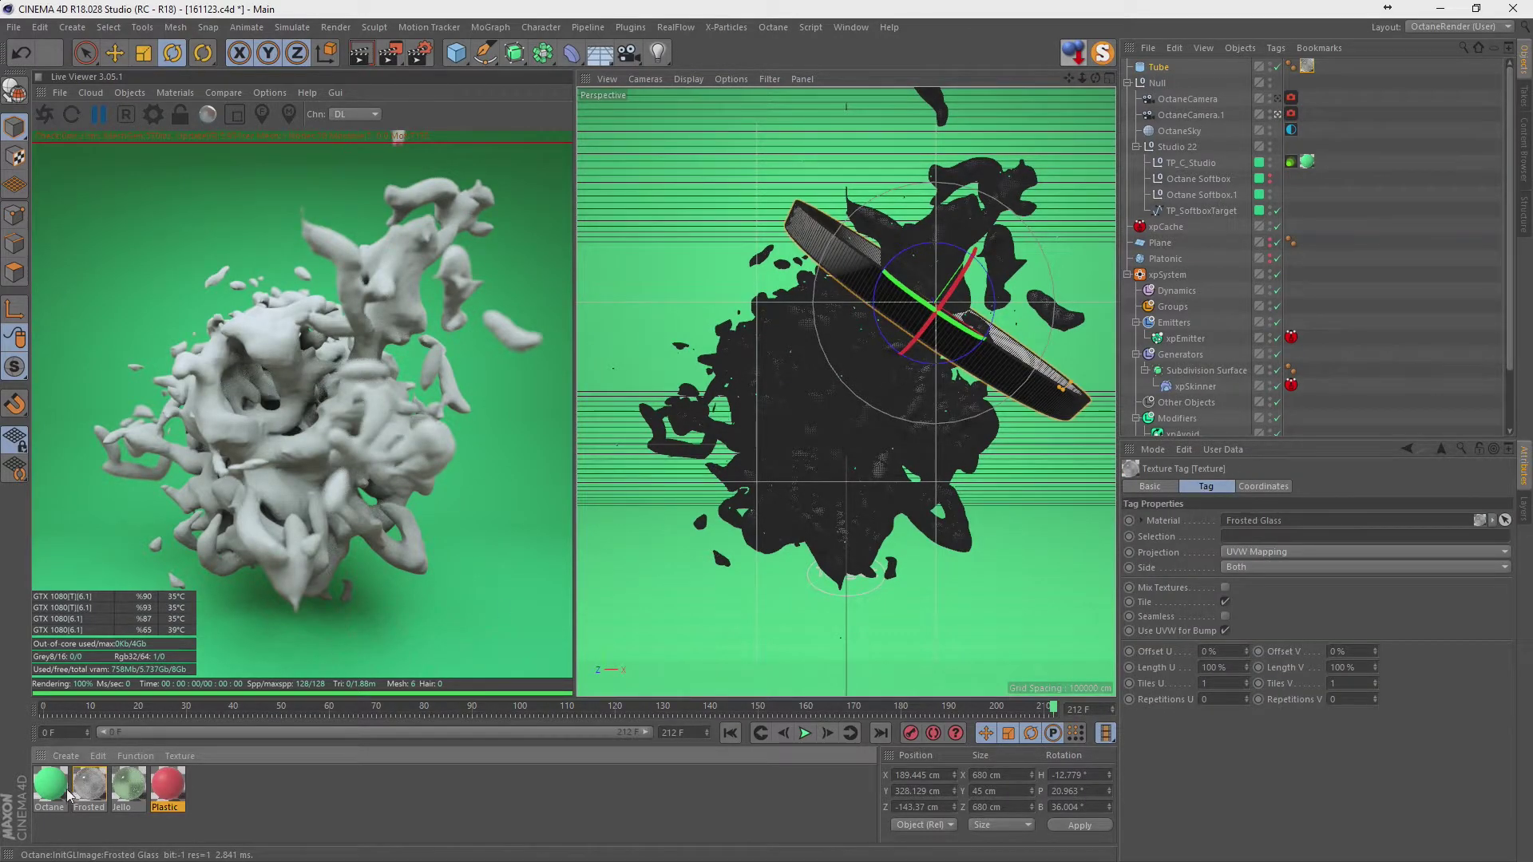
Create an Octane Mix Material with Jello as Material 1 and Plastic as Material 2.
left_click(63, 758)
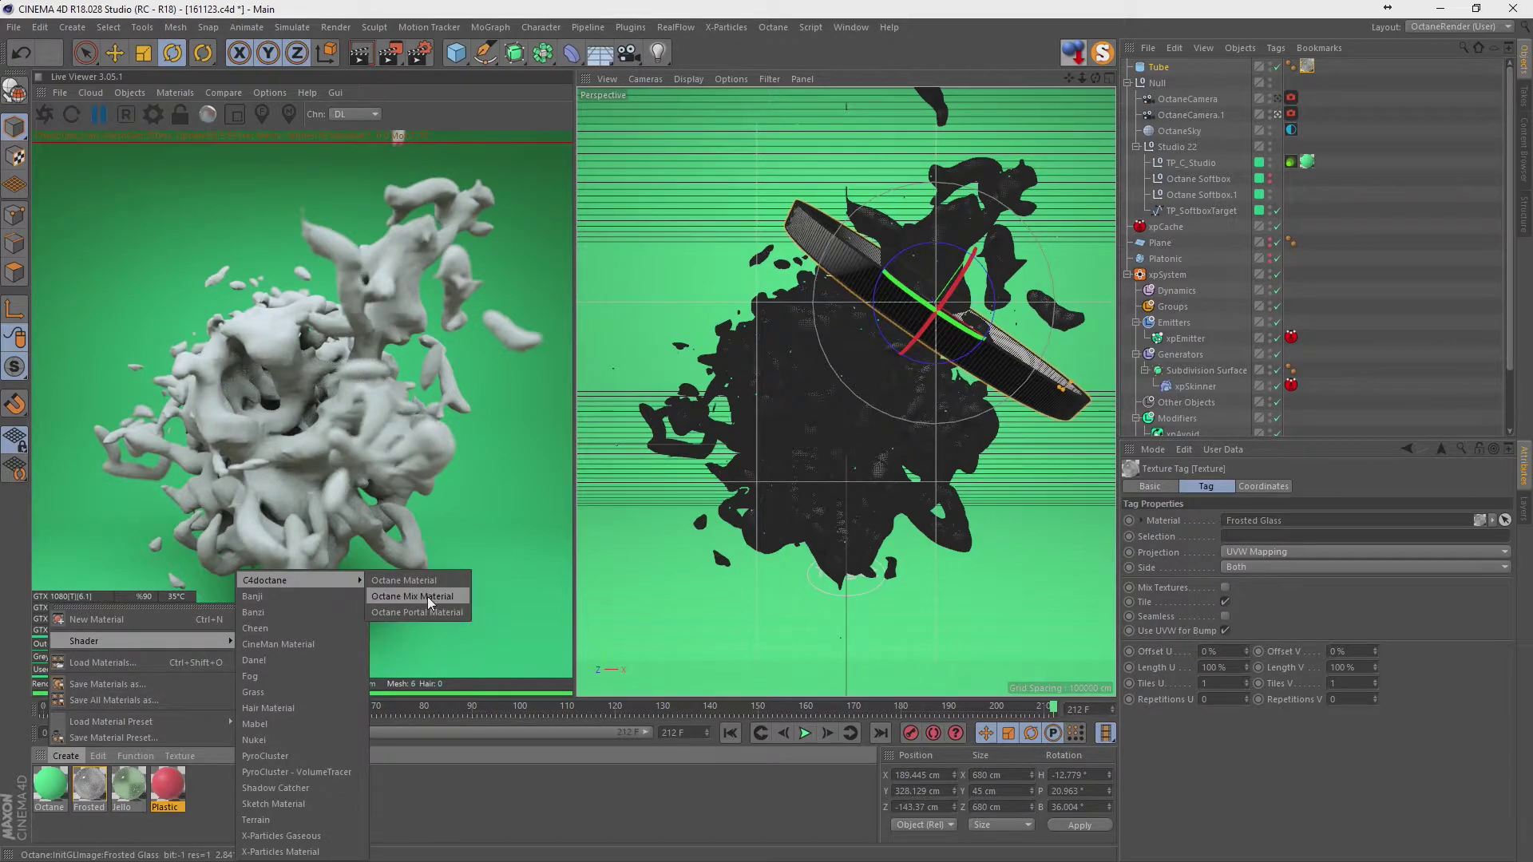
left_click(428, 597)
left_click_drag(48, 787, 171, 791)
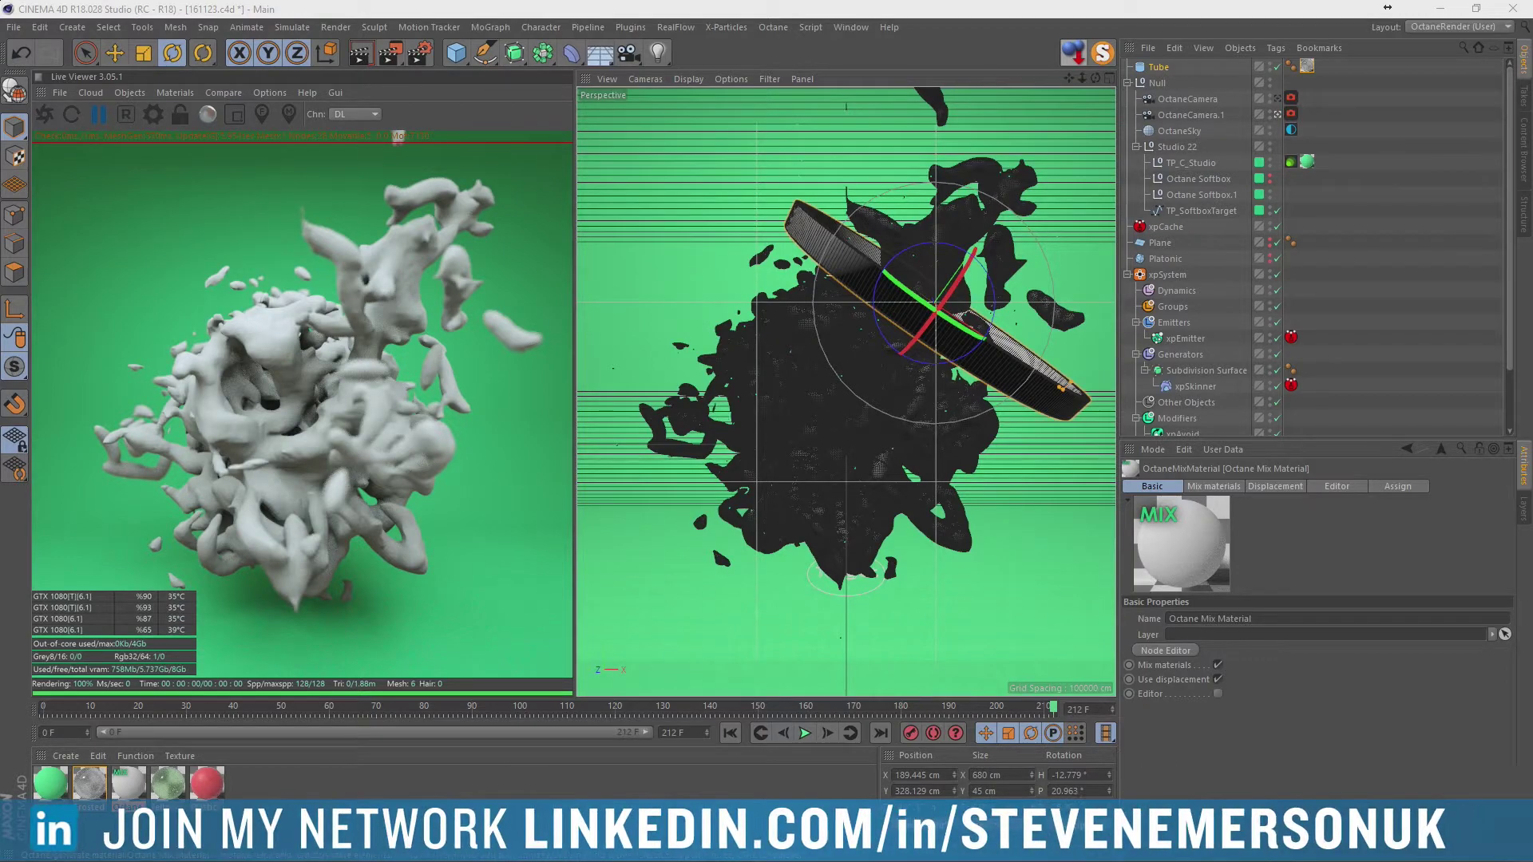
double_click(128, 781)
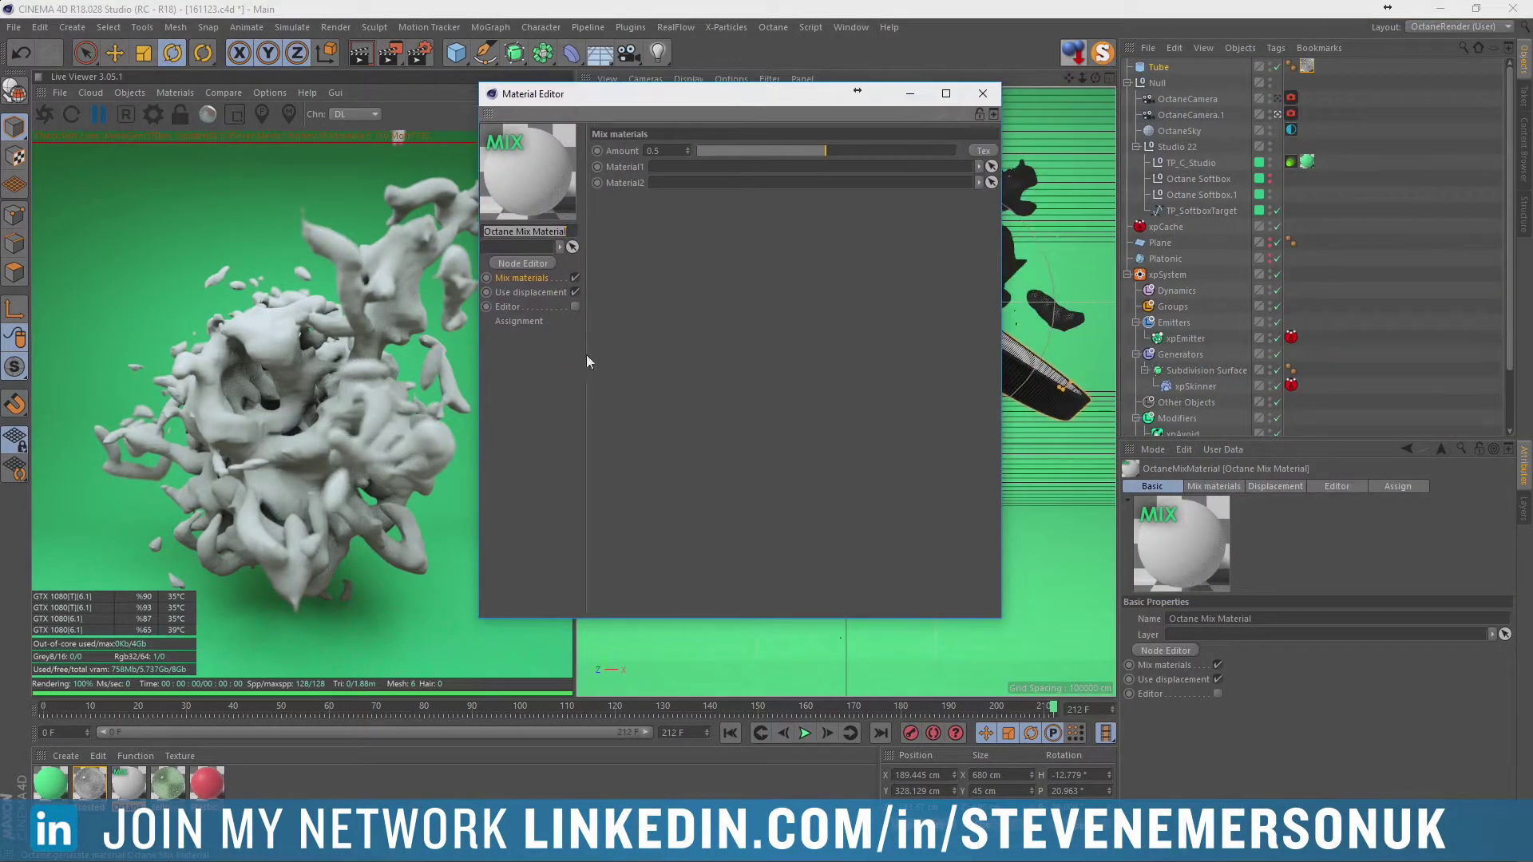
mouse_move(167, 783)
left_mouse_down()
mouse_move(662, 168)
mouse_move(678, 183)
left_mouse_up()
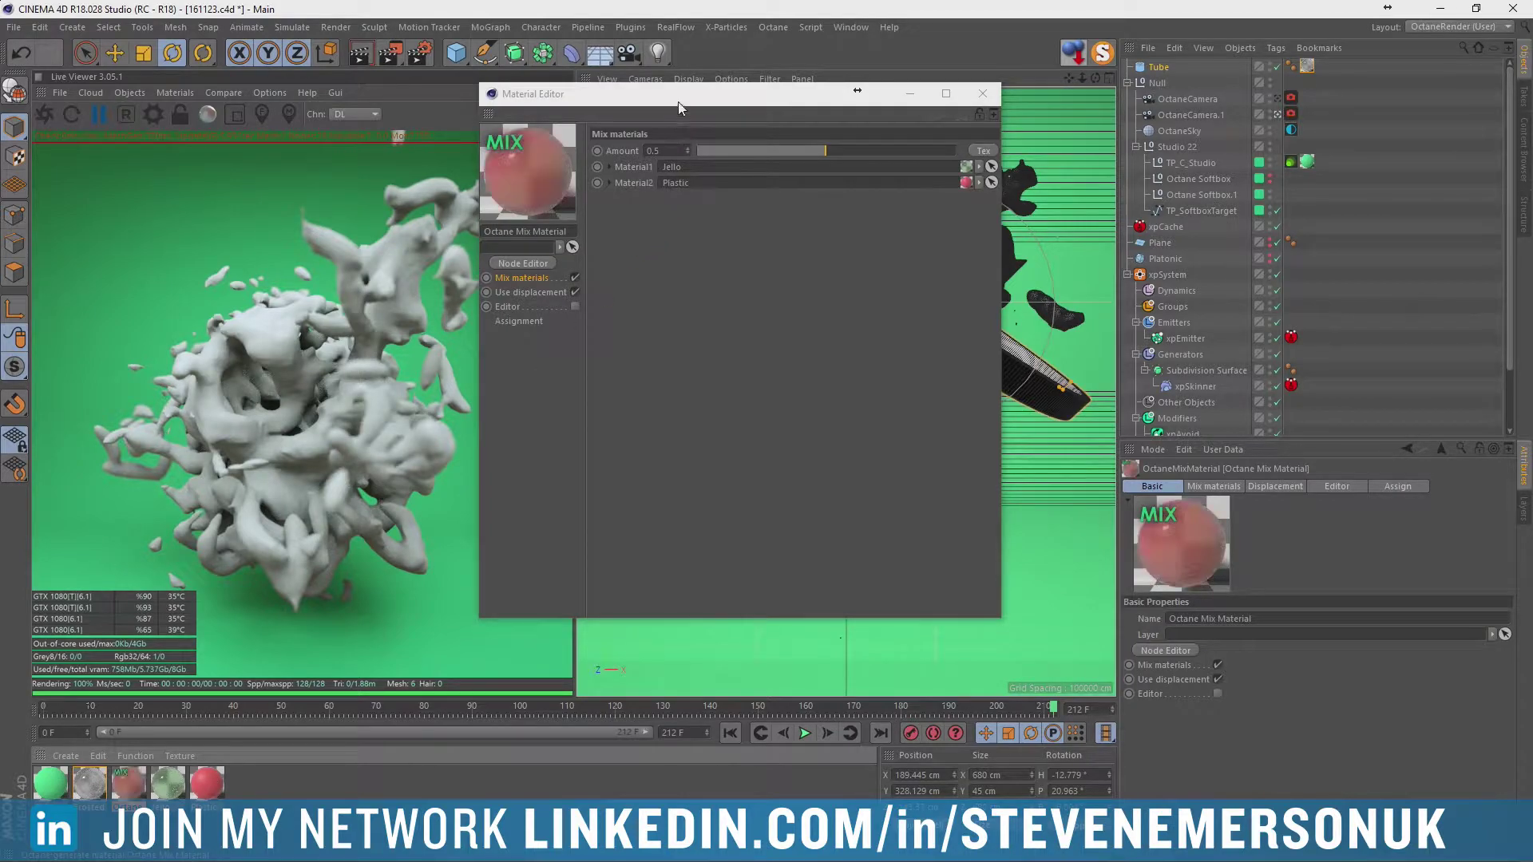
left_click_drag(672, 106, 769, 97)
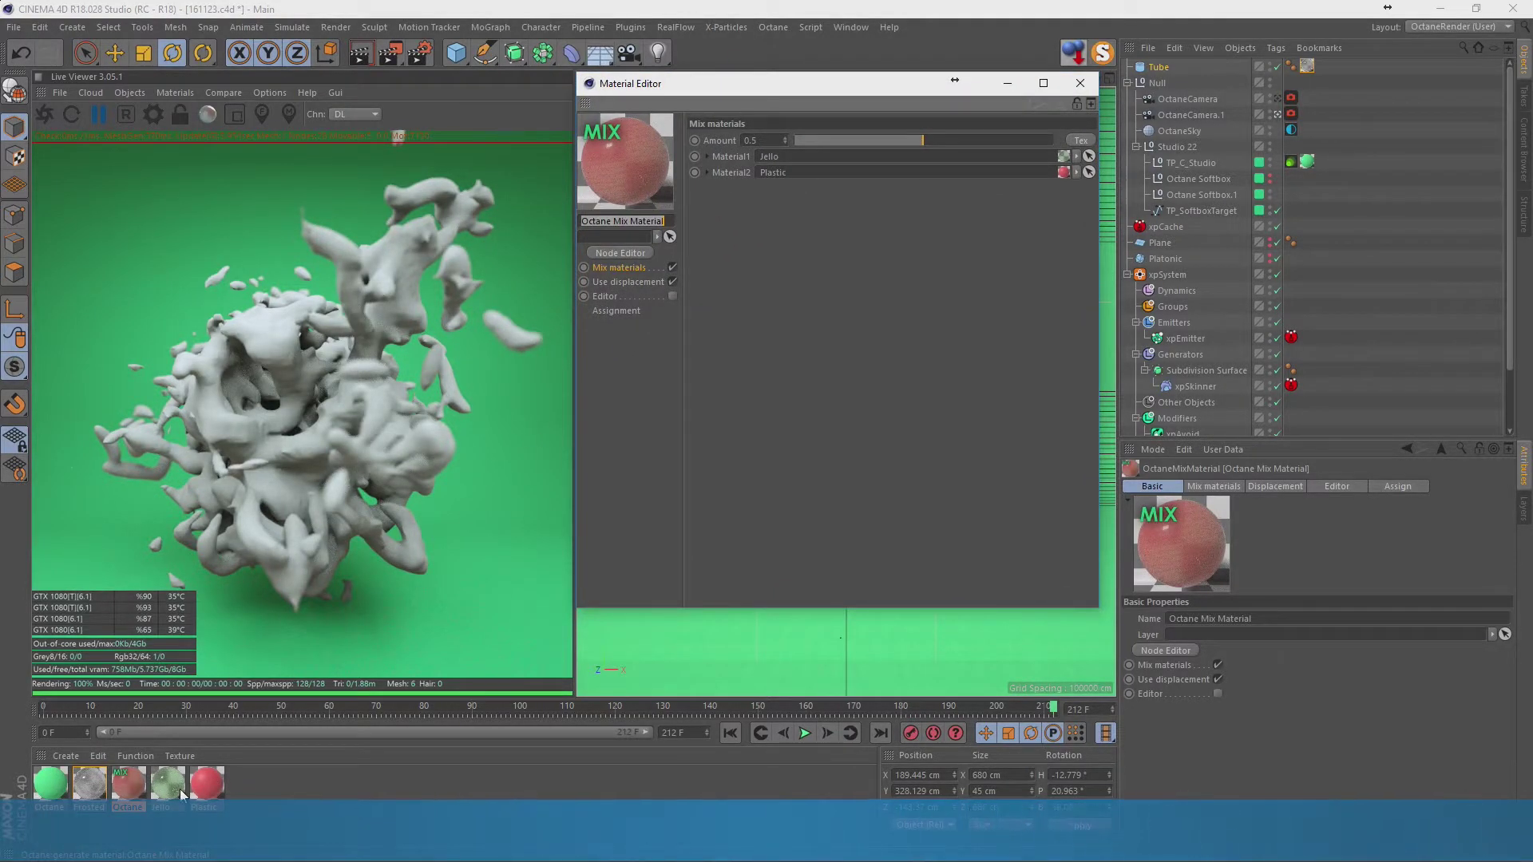
Change the Plastic diffuse colour to green and drag the mix material onto the blob.
left_click(207, 781)
left_click(775, 150)
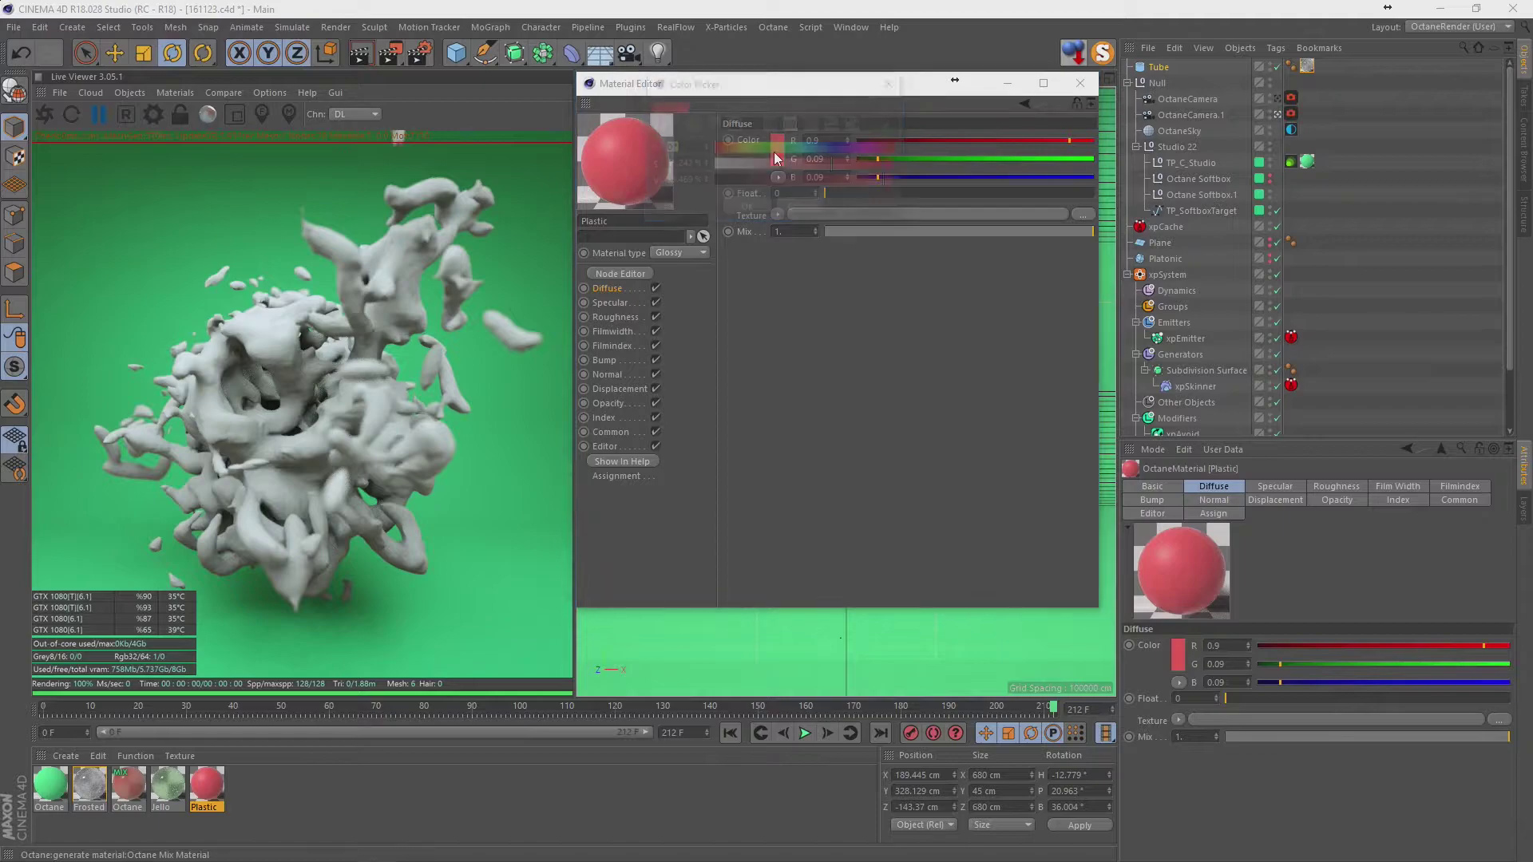
left_click(770, 147)
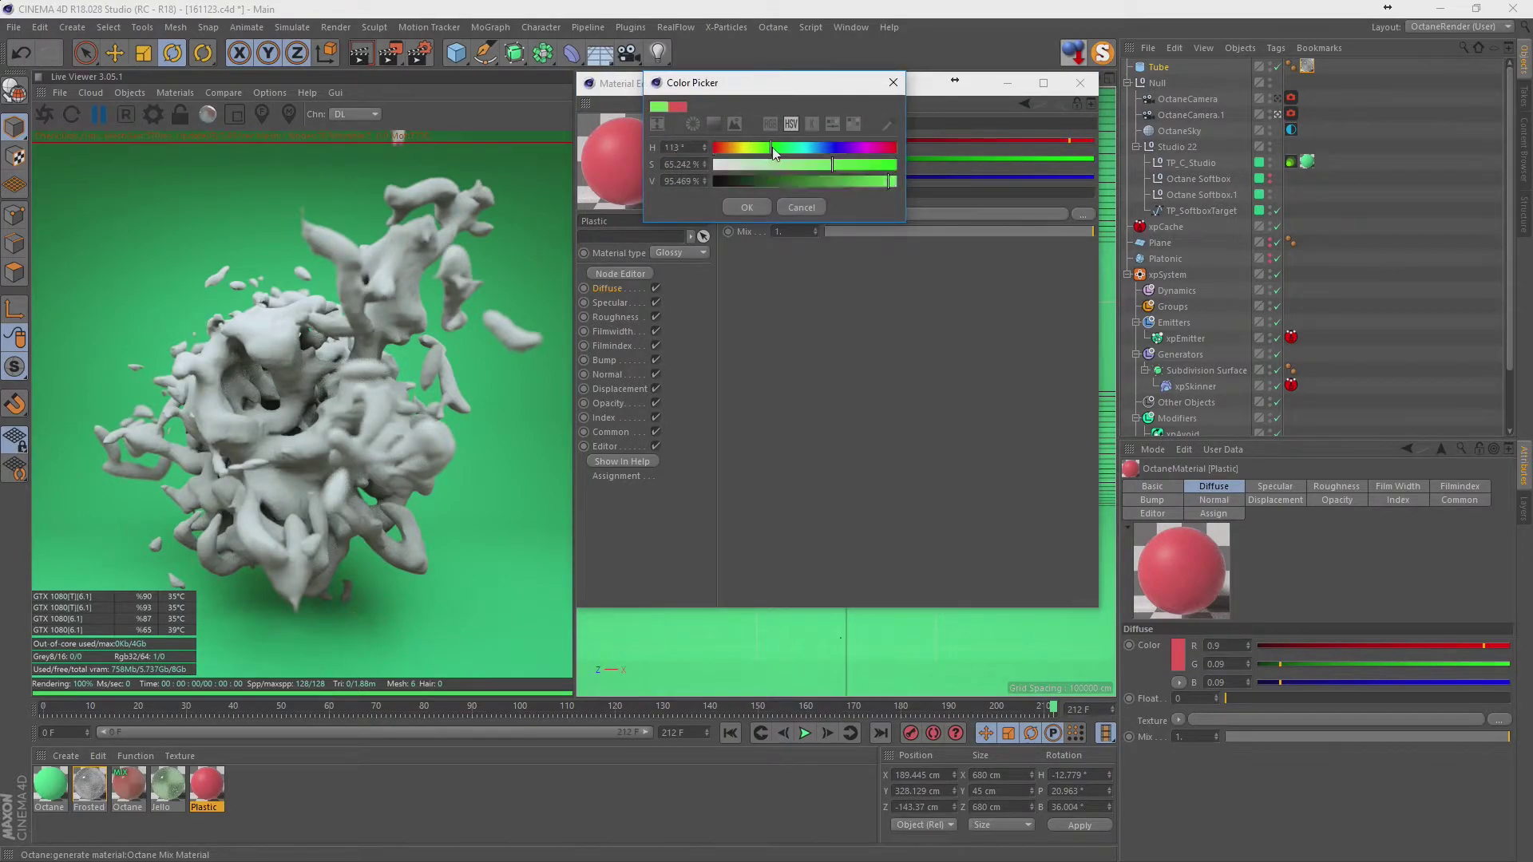
left_click(747, 208)
left_click(167, 784)
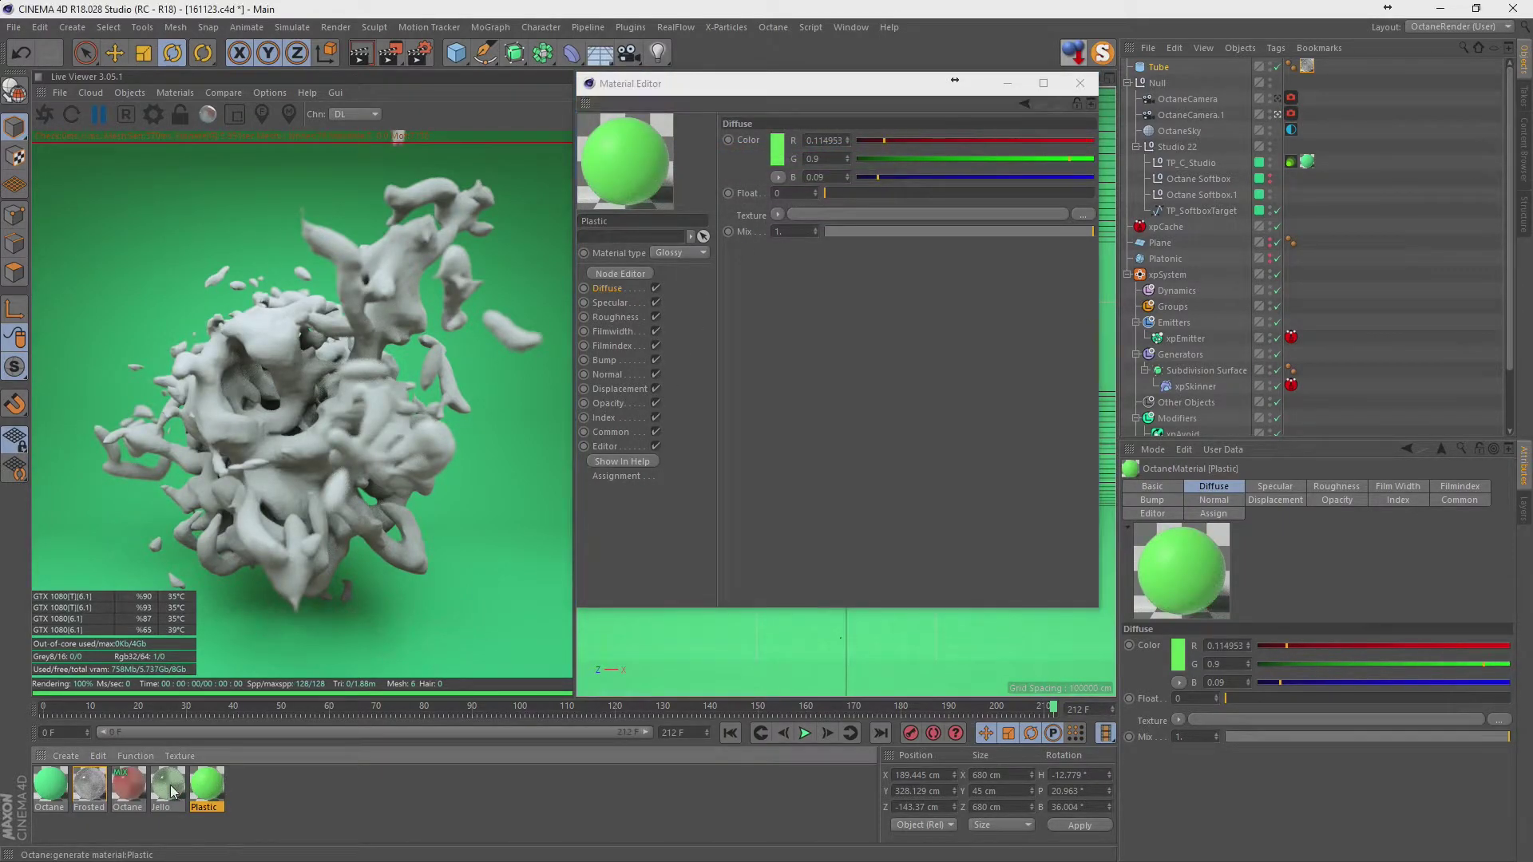
left_click(128, 787)
mouse_move(124, 789)
left_mouse_down()
mouse_move(1198, 352)
mouse_move(1204, 369)
left_mouse_up()
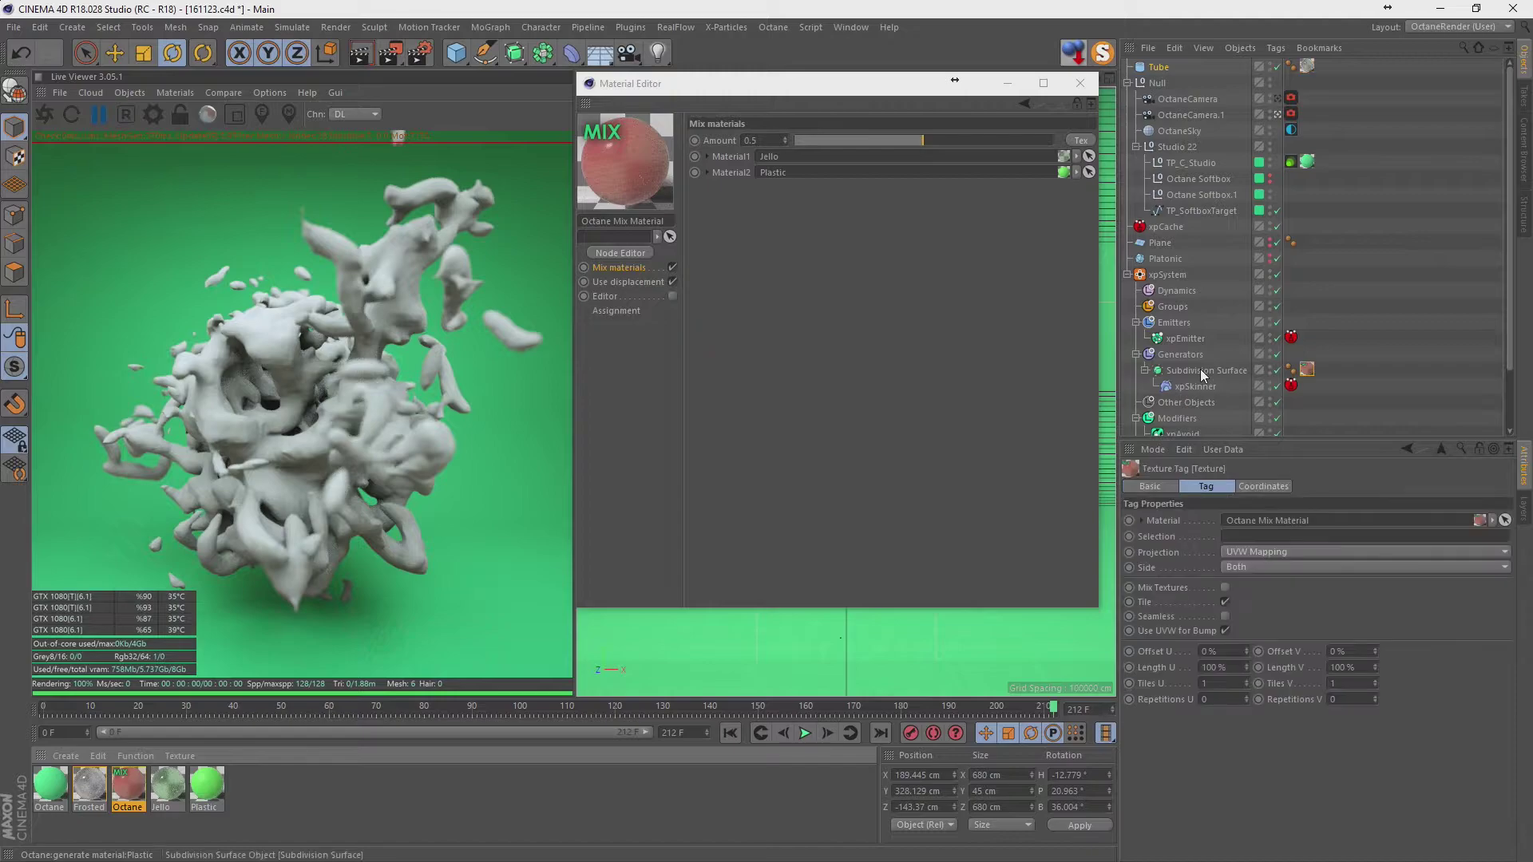
Drop the mix material onto the Subdivision Surface and save the scene.
left_click(1083, 84)
key("ctrl+s")
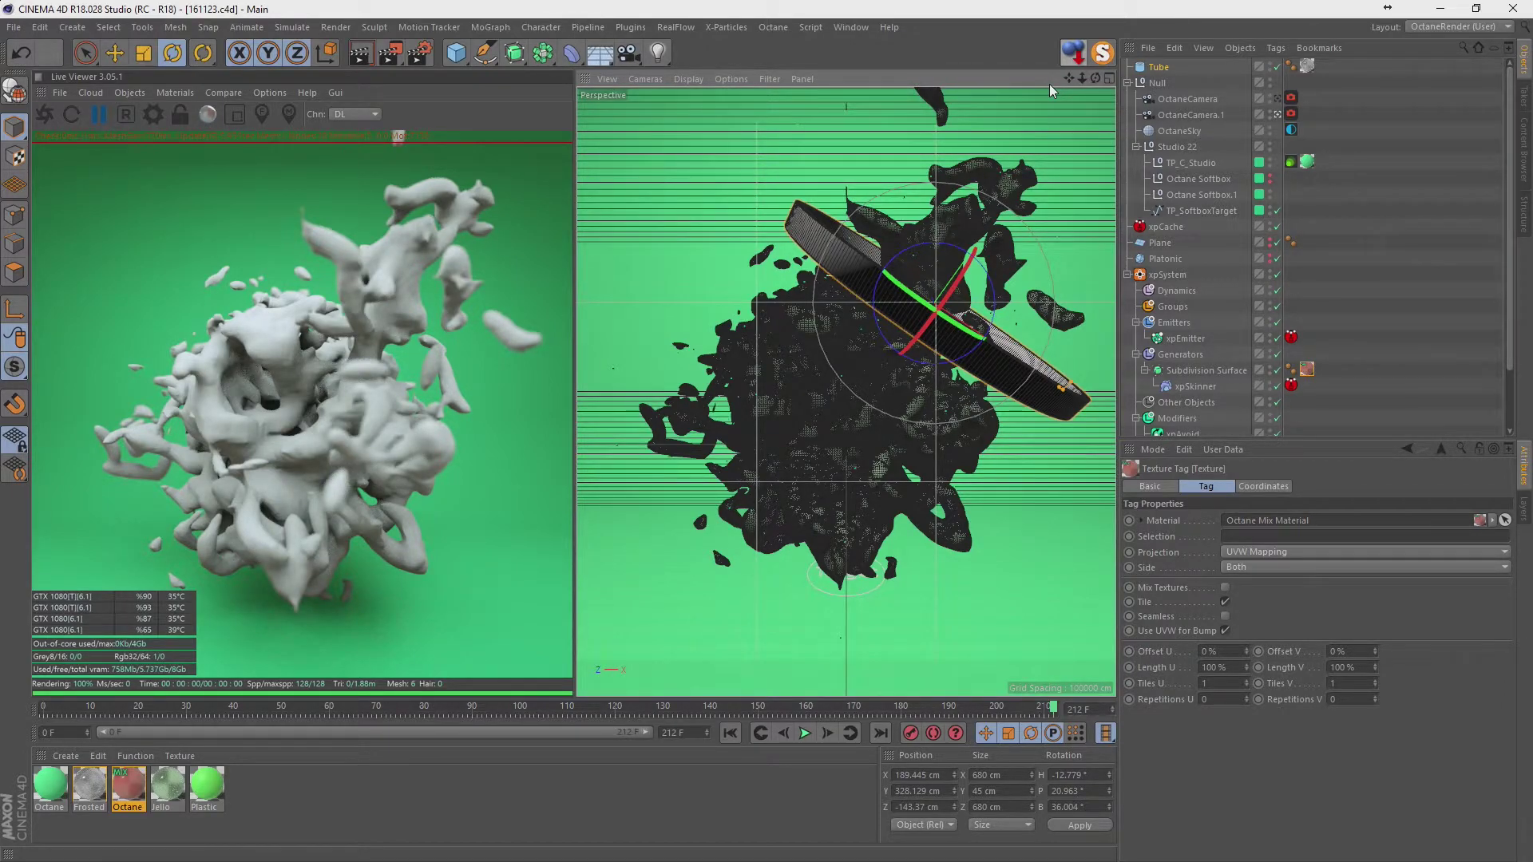
Drive the Octane Mix Material's Amount with a Dirt shader set to Strength 10.
left_click(124, 787)
double_click(128, 787)
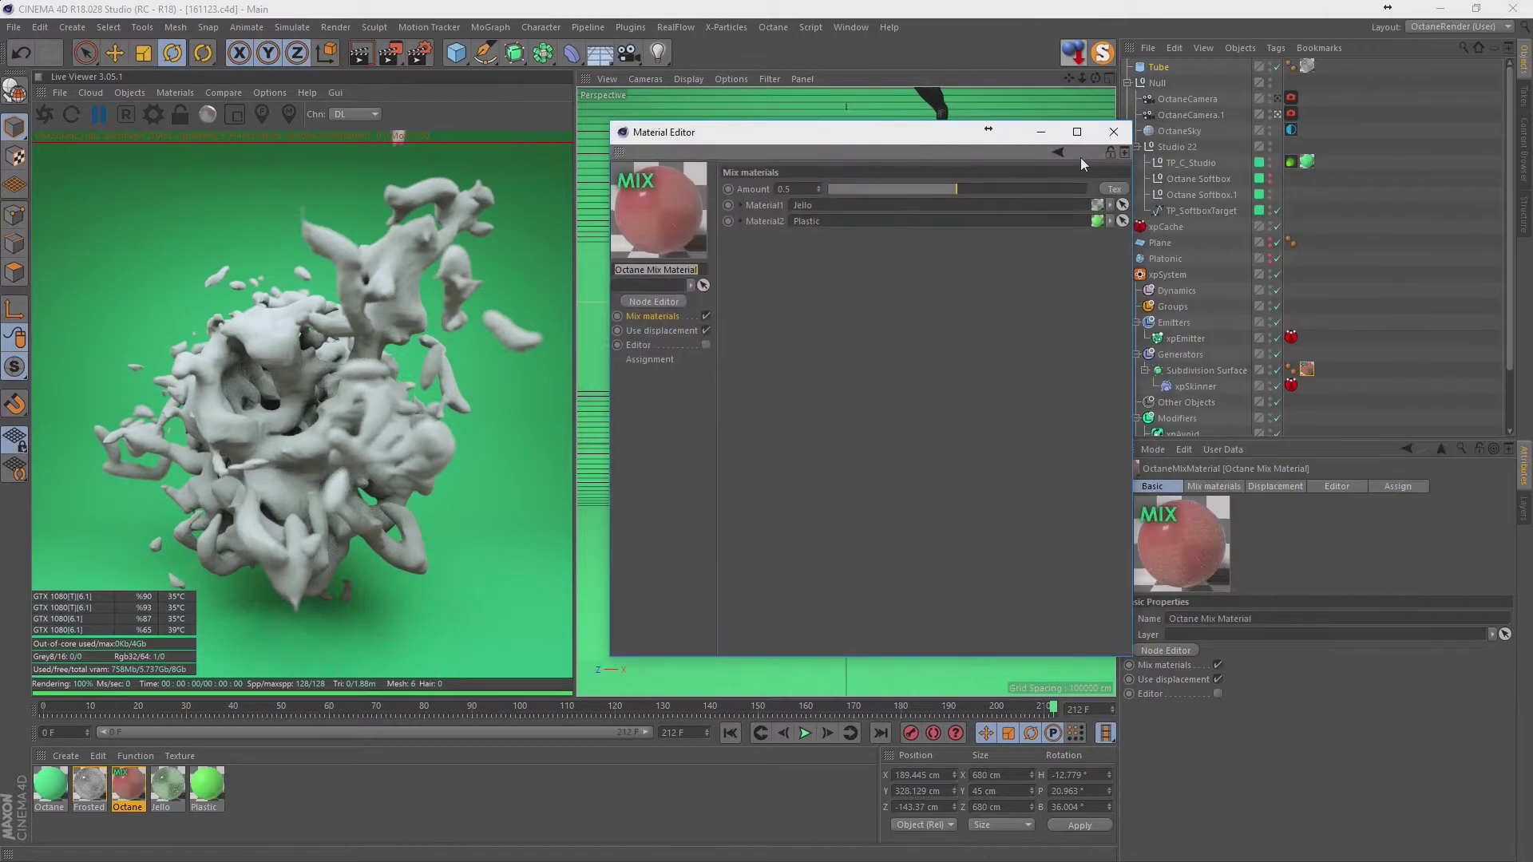
left_click(796, 190)
mouse_move(838, 505)
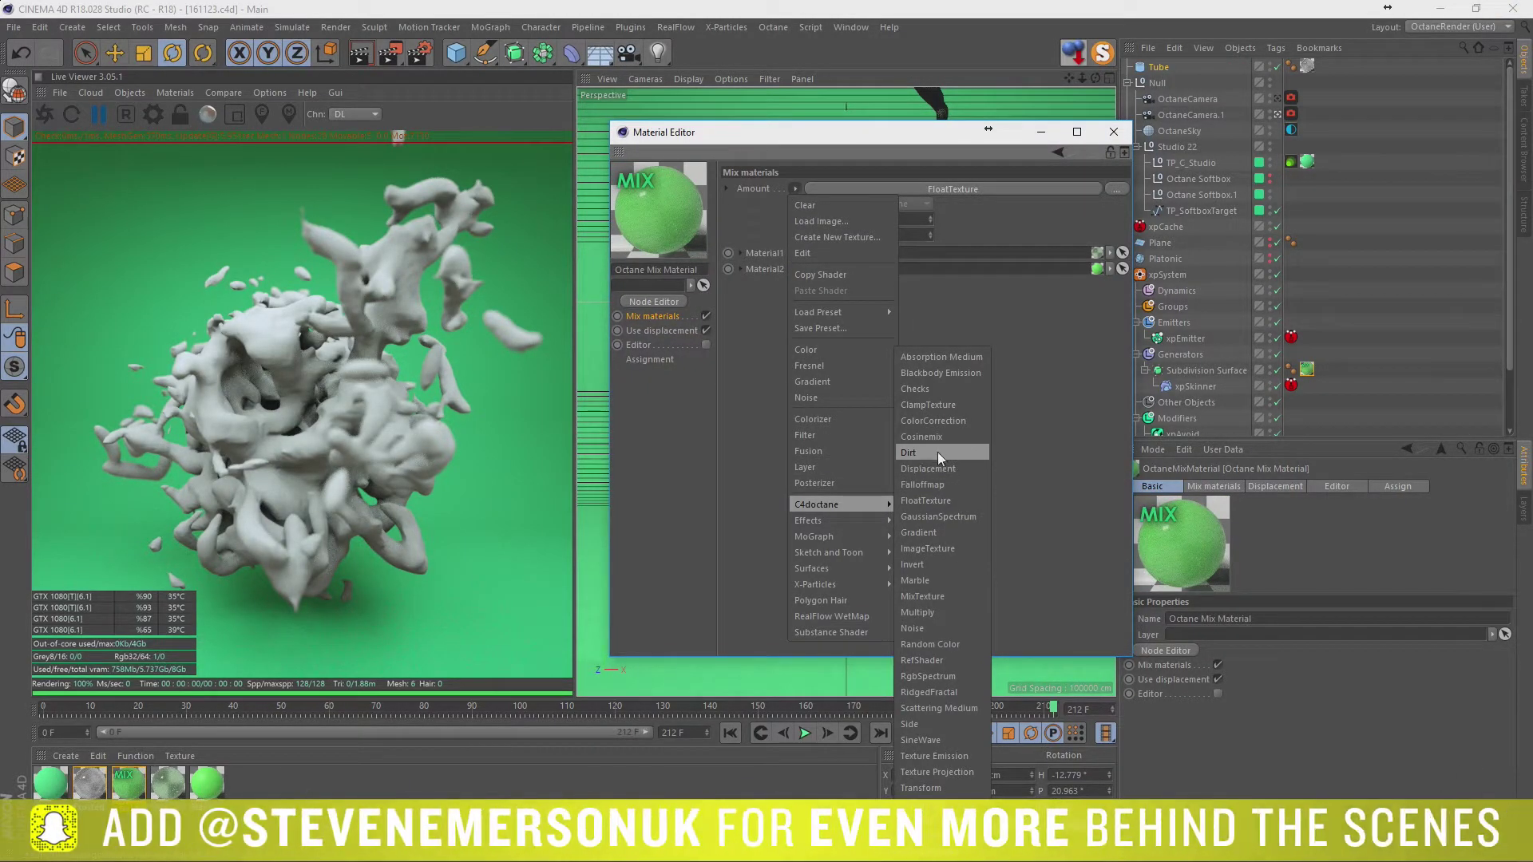
left_click(938, 452)
left_click(808, 230)
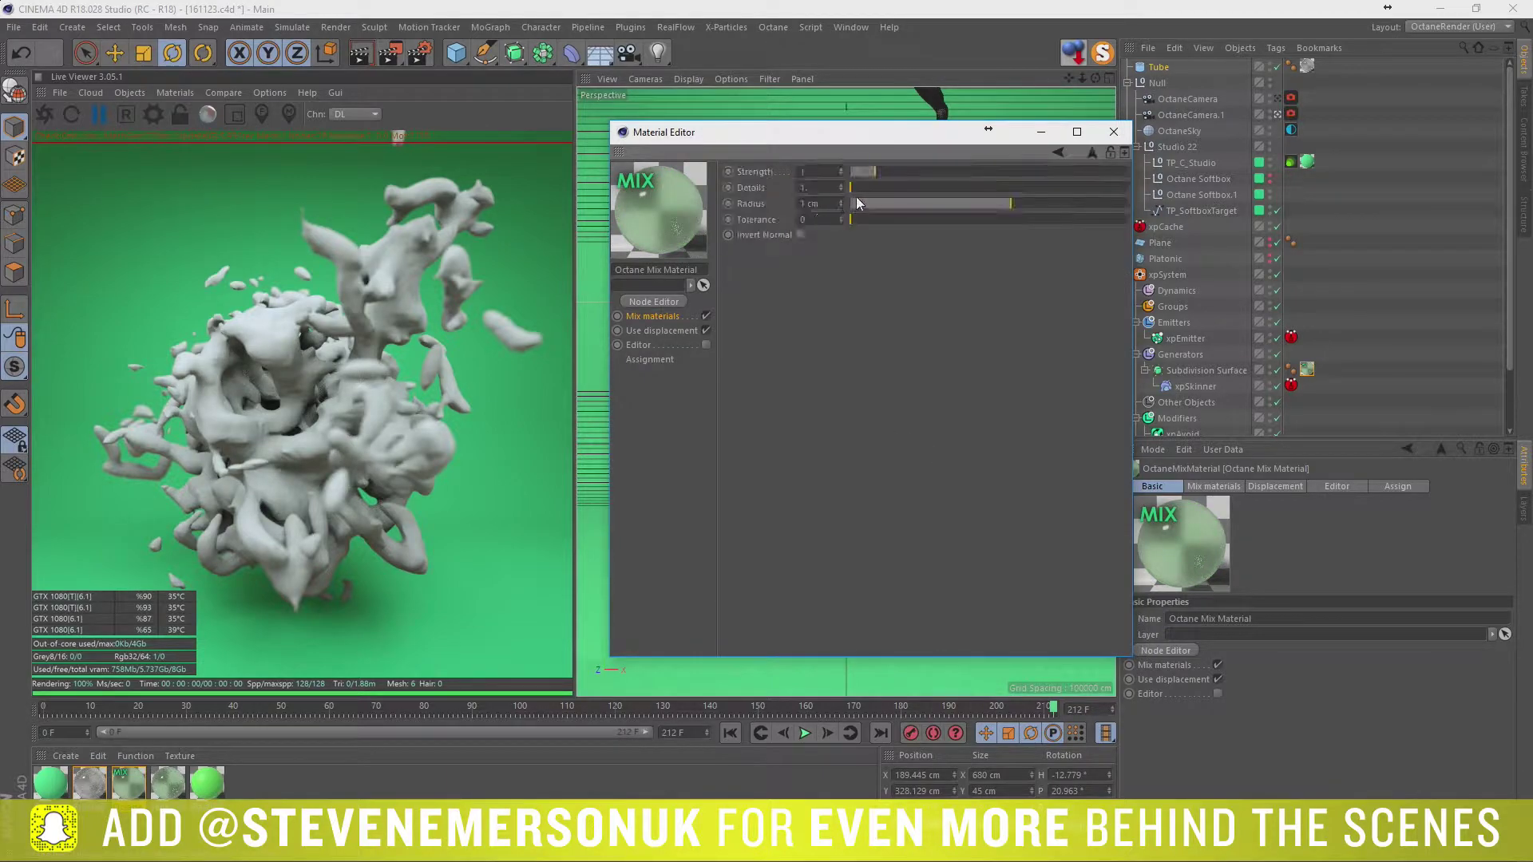
left_click_drag(930, 170, 1127, 183)
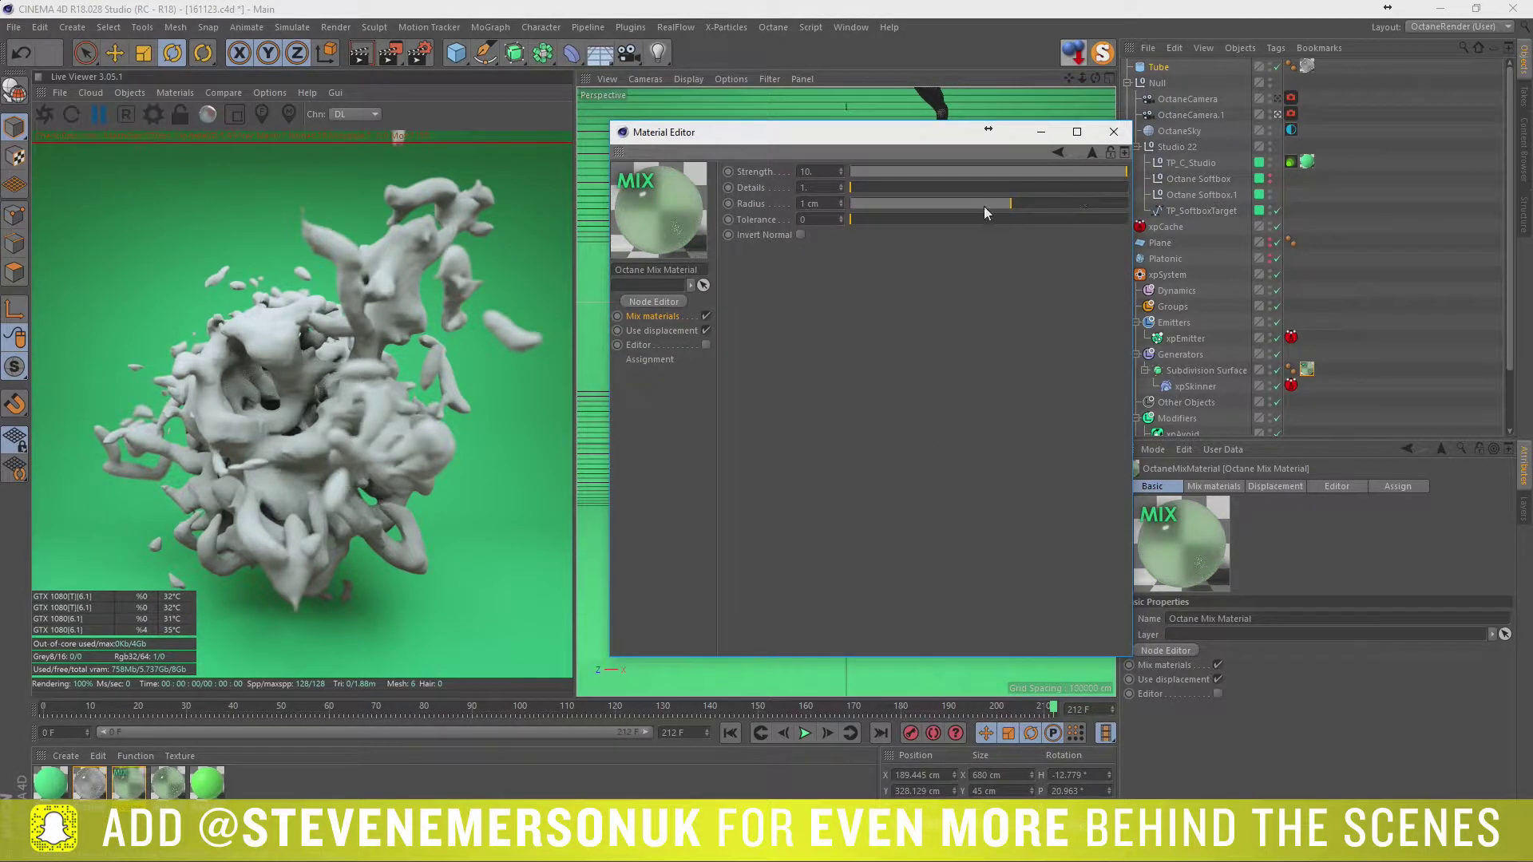
Save the scene and restart the Live Viewer render.
left_click(24, 39)
left_click(41, 156)
left_click(45, 114)
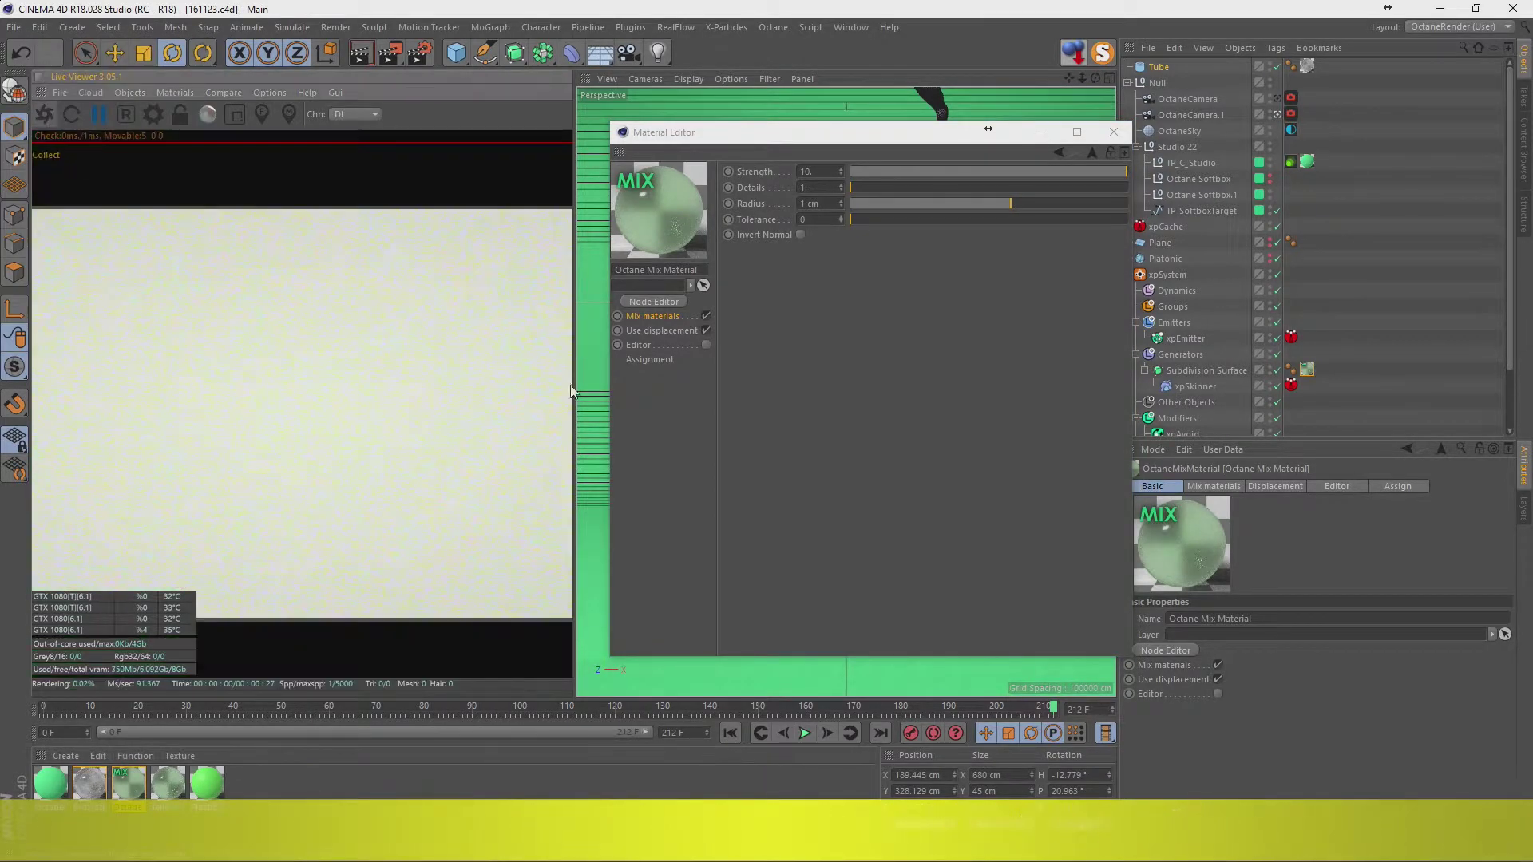
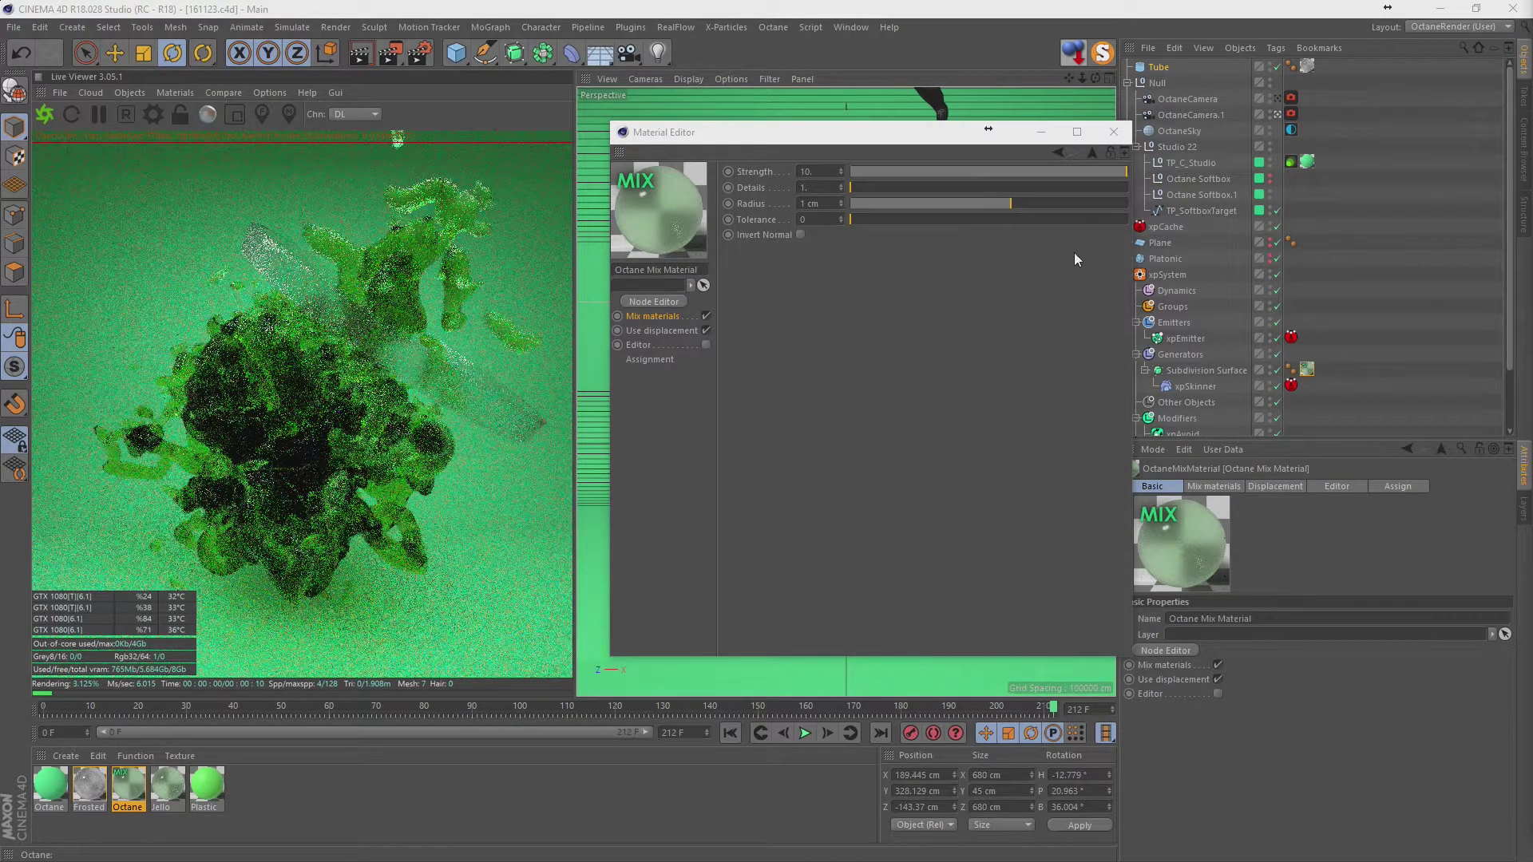
Set the mix material's displacement radius to 15.604 cm, leaving Invert Normal off, and open Octane Settings.
left_click_drag(941, 206, 1084, 209)
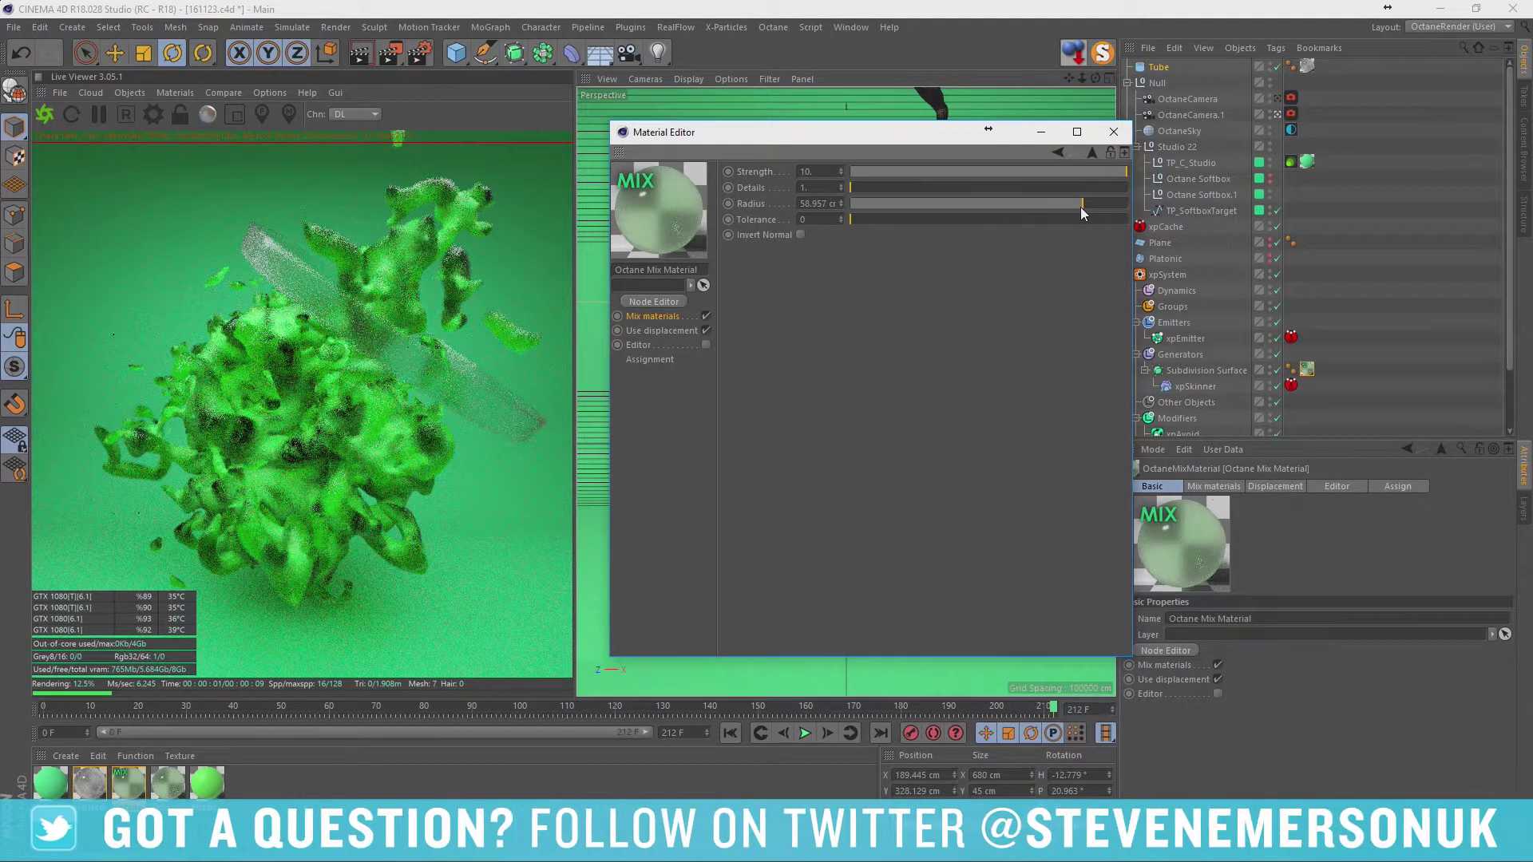
left_click_drag(1083, 209, 1058, 202)
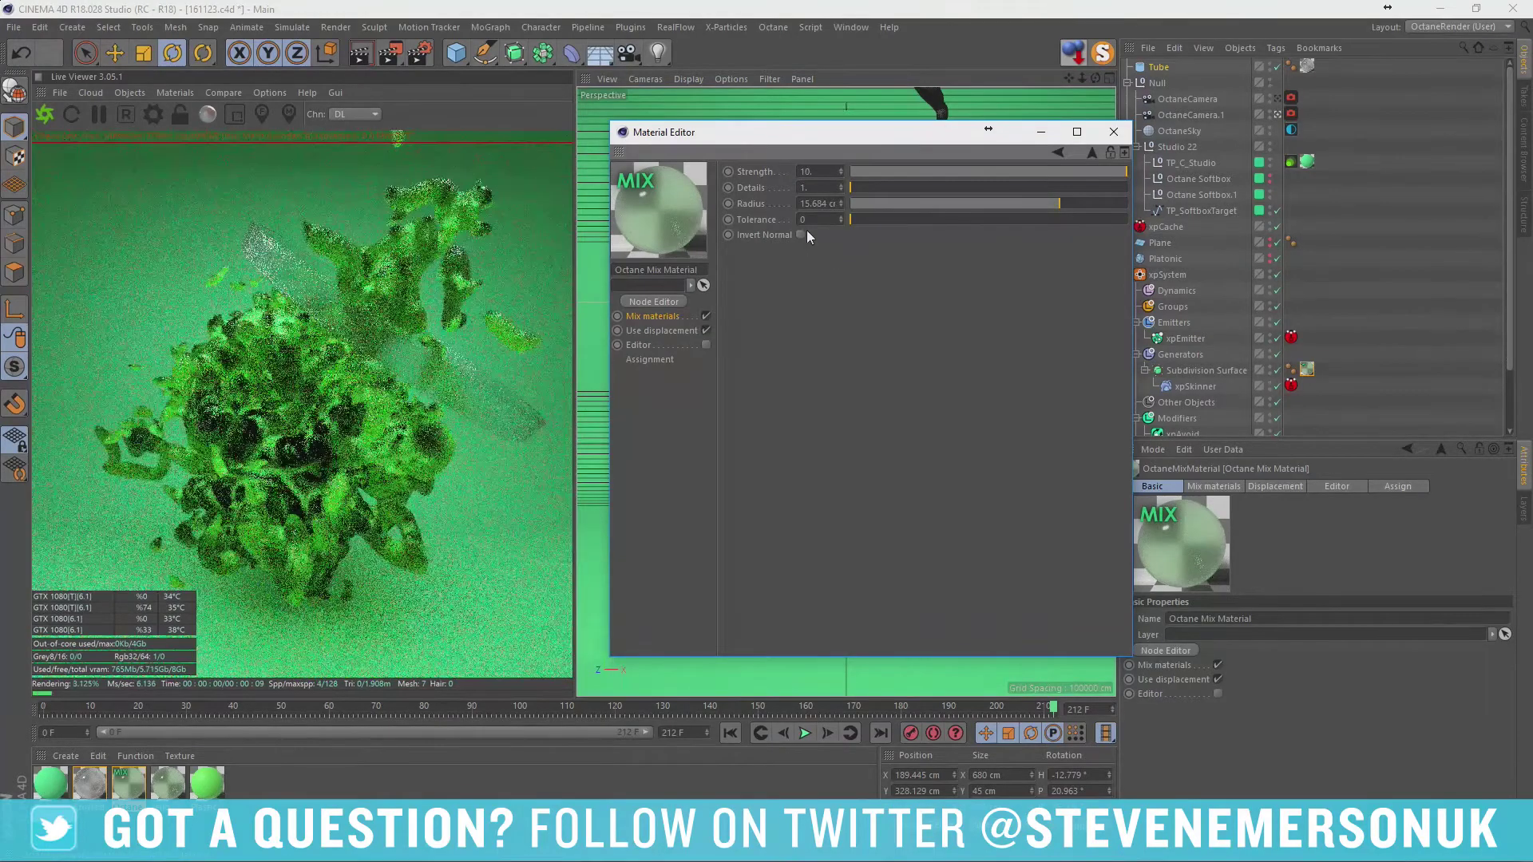
left_click(800, 235)
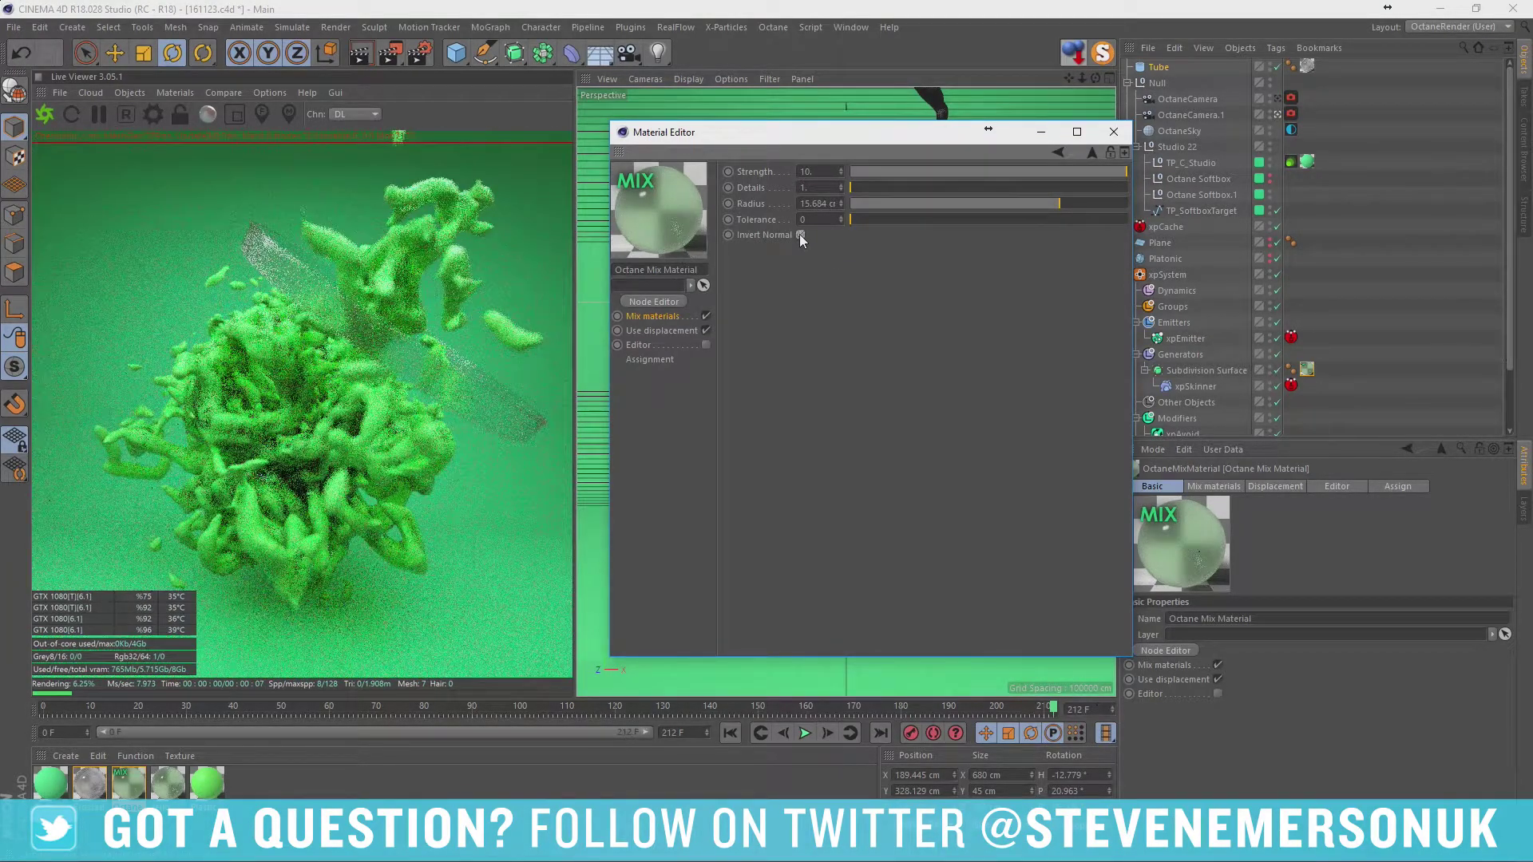
left_click(800, 235)
left_click(181, 114)
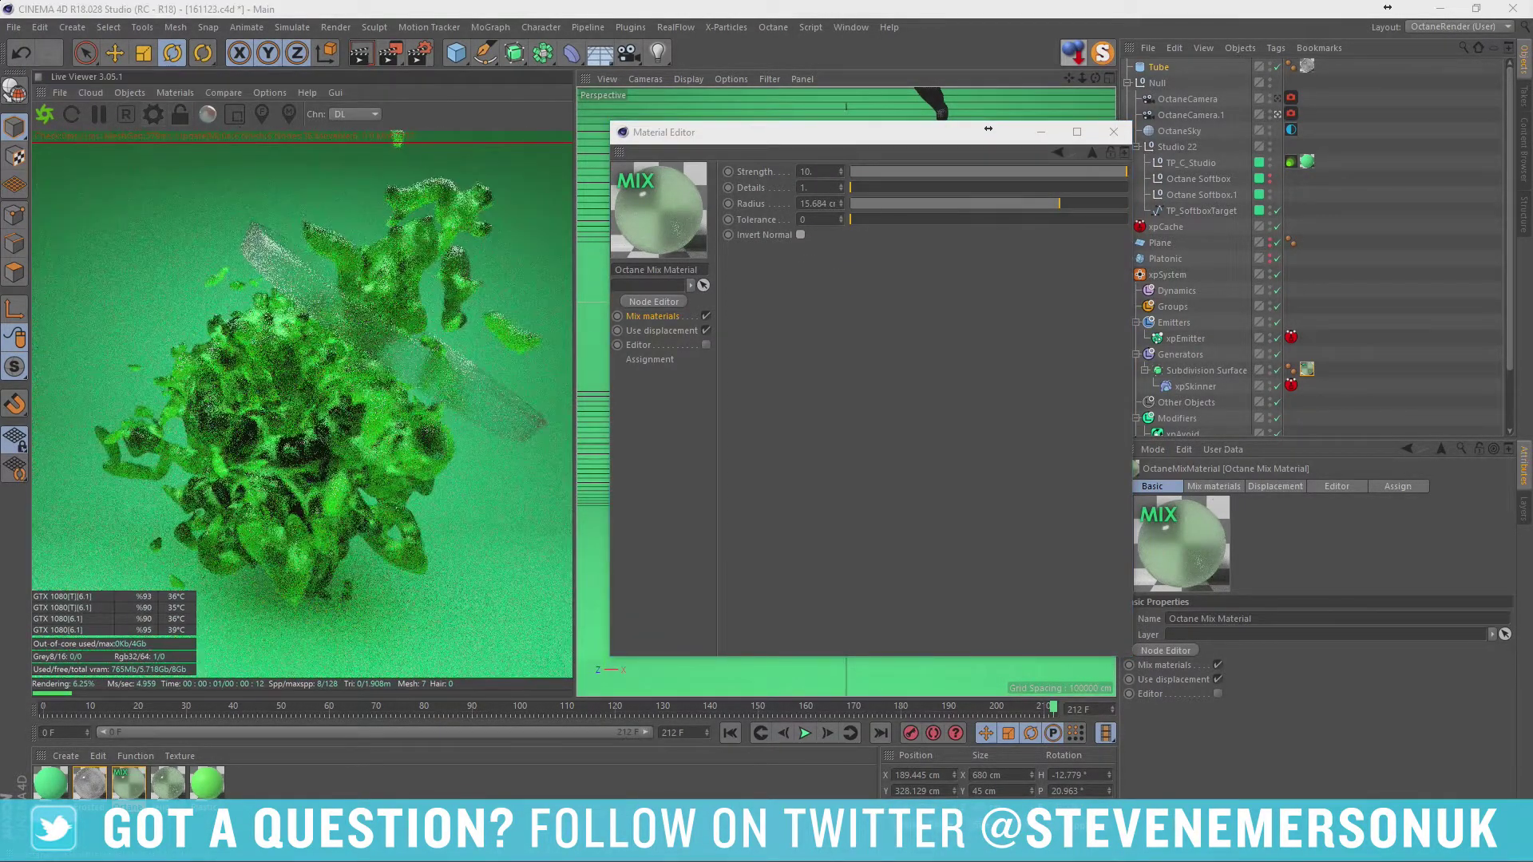
left_click(152, 114)
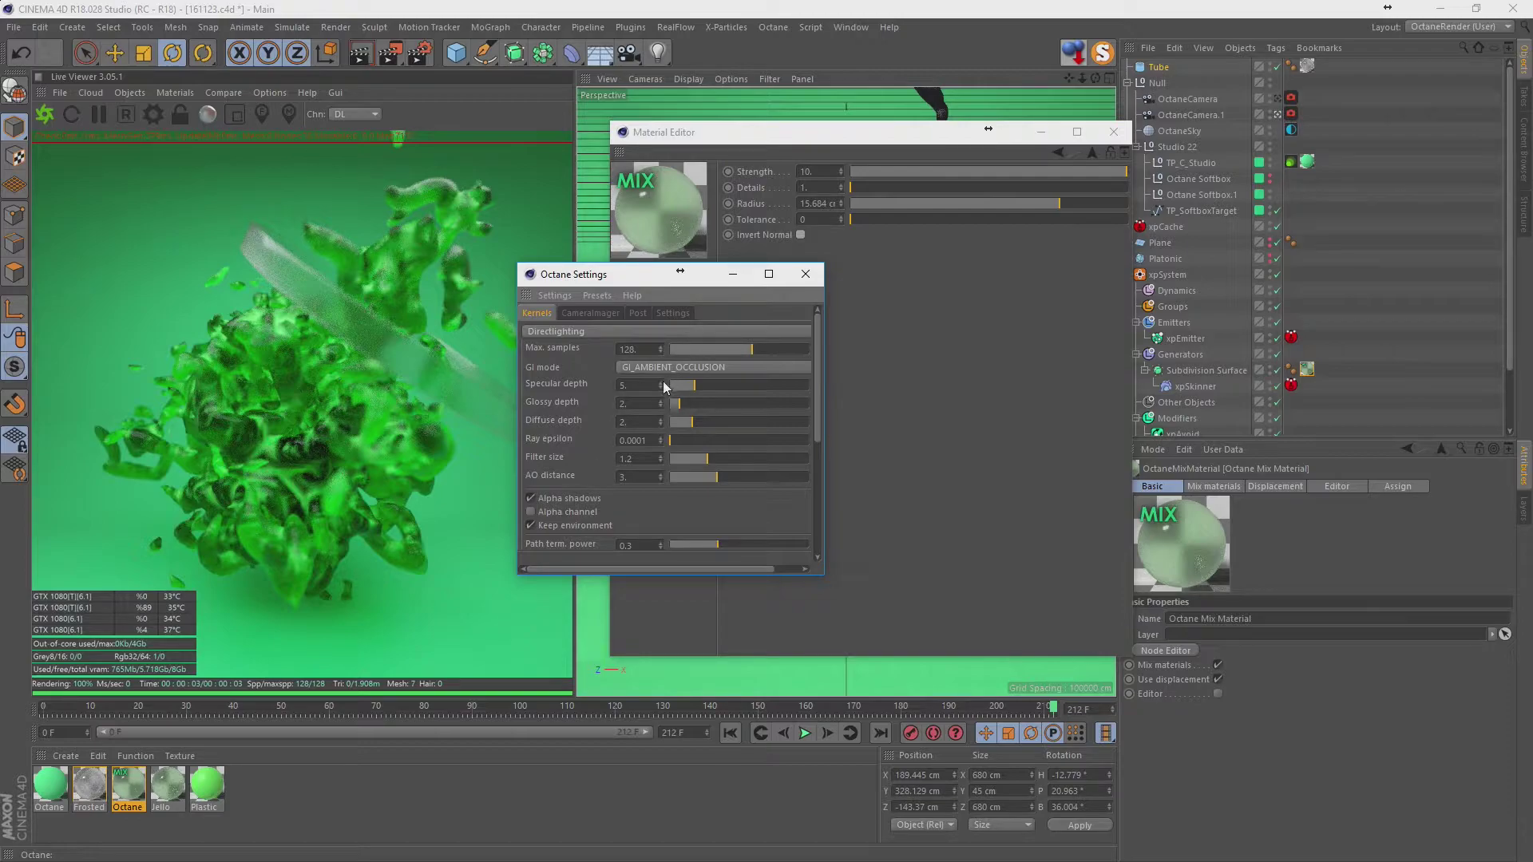
In the Octane kernel settings, enter 10 for specular and glossy depth and raise diffuse depth from 2 to 3.
key("Return")
type("10")
key("Tab")
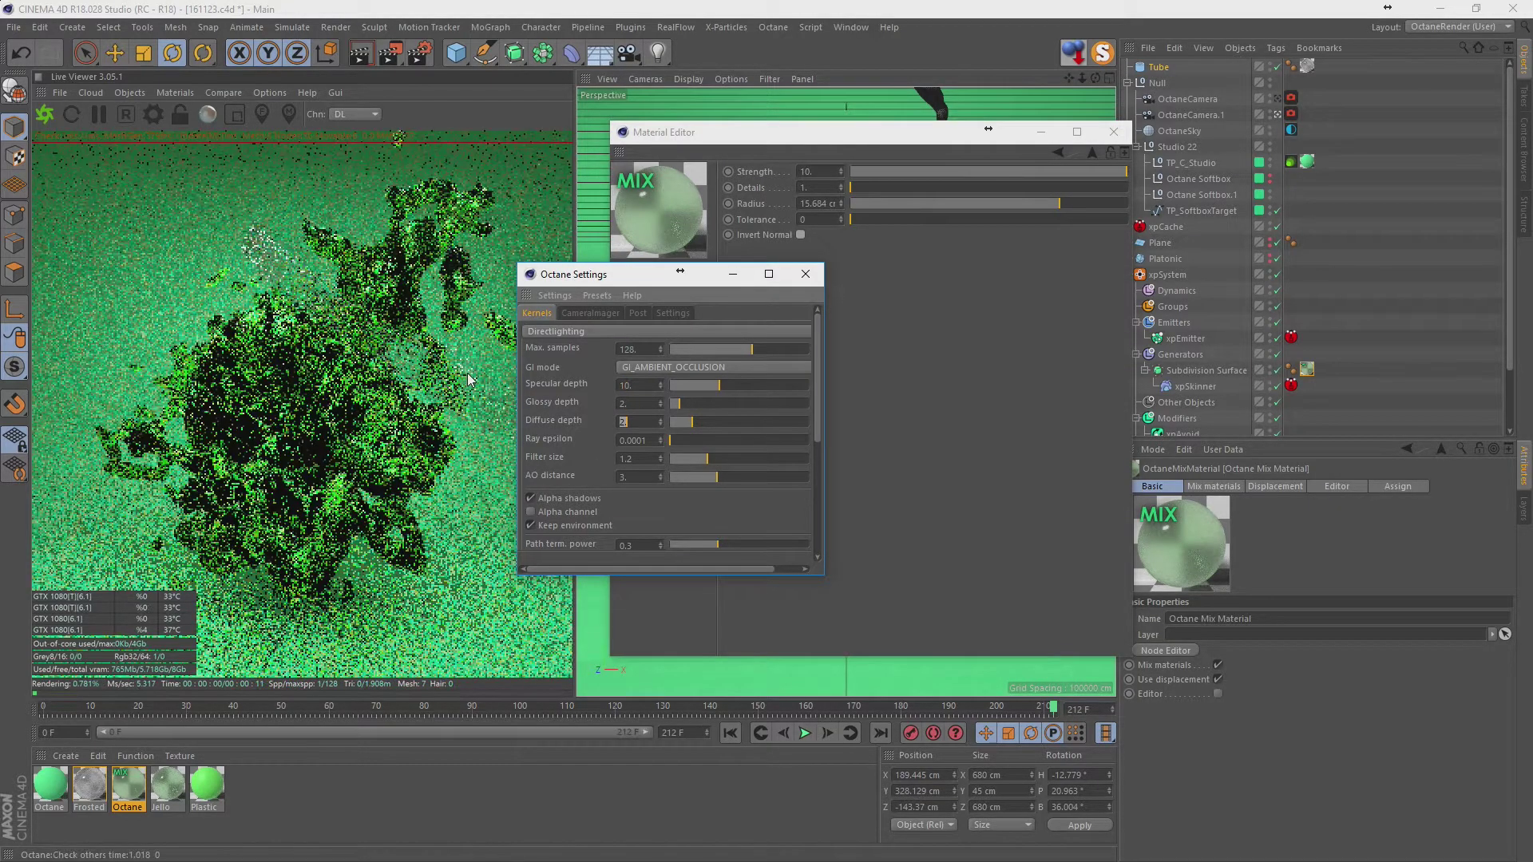
type("10")
key("Return")
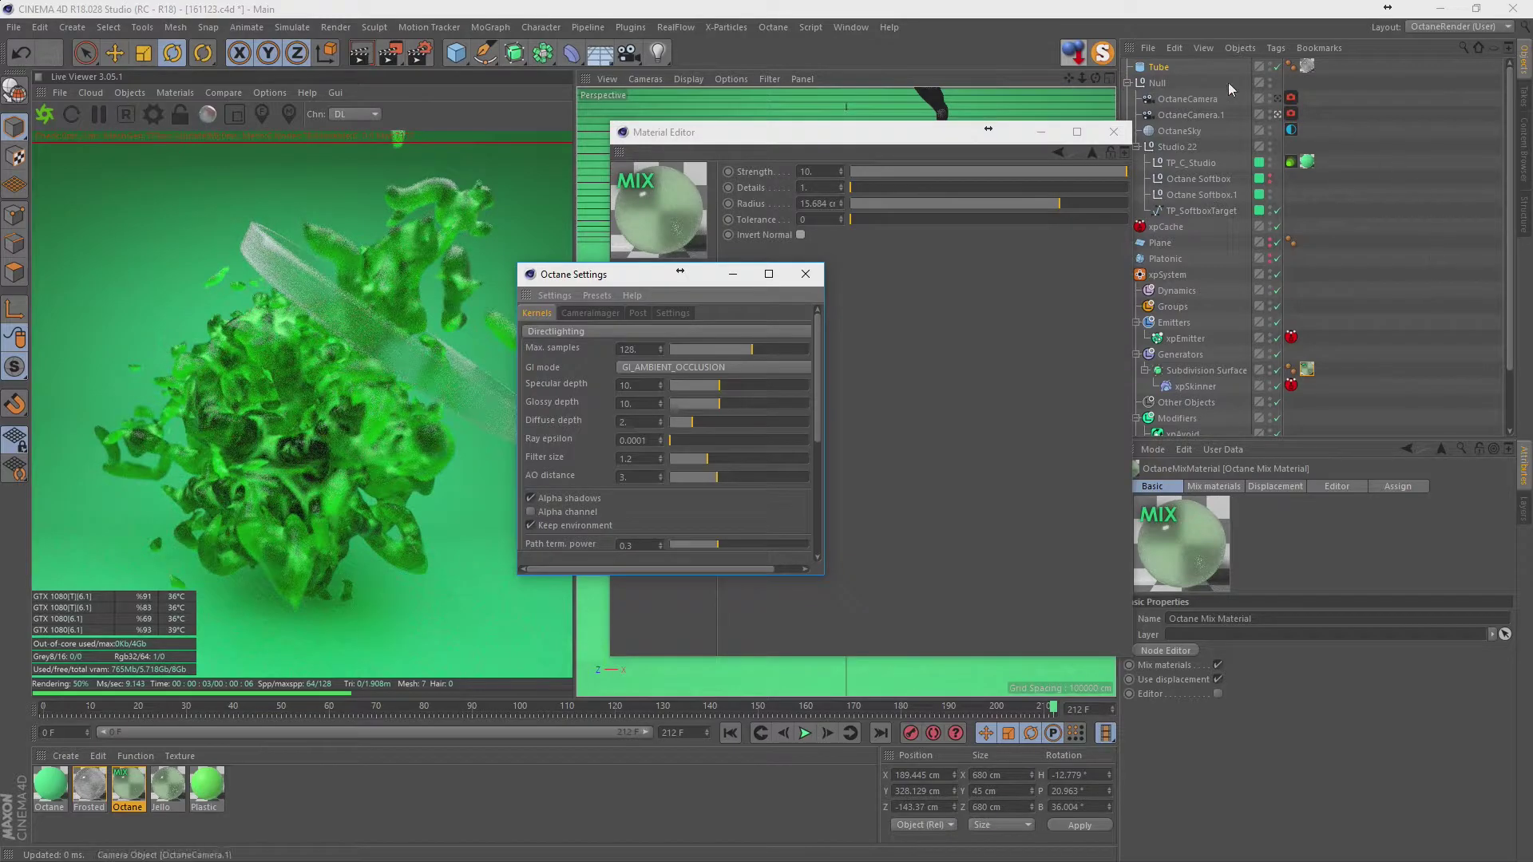
left_click(724, 424)
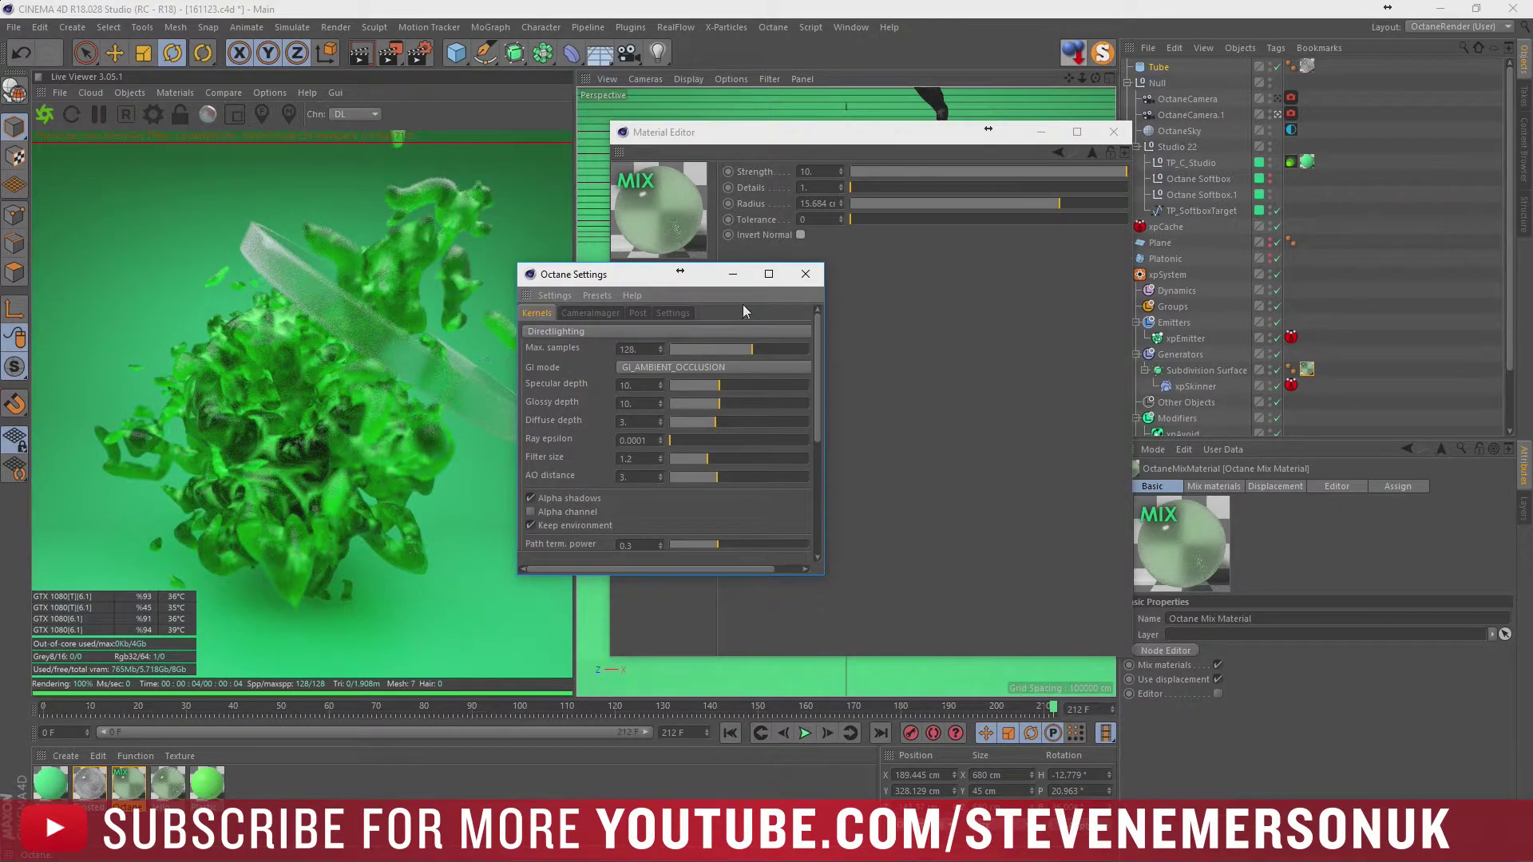
Close Octane Settings and the Material Editor, and select the glass Tube.
left_click(805, 274)
left_click(1114, 132)
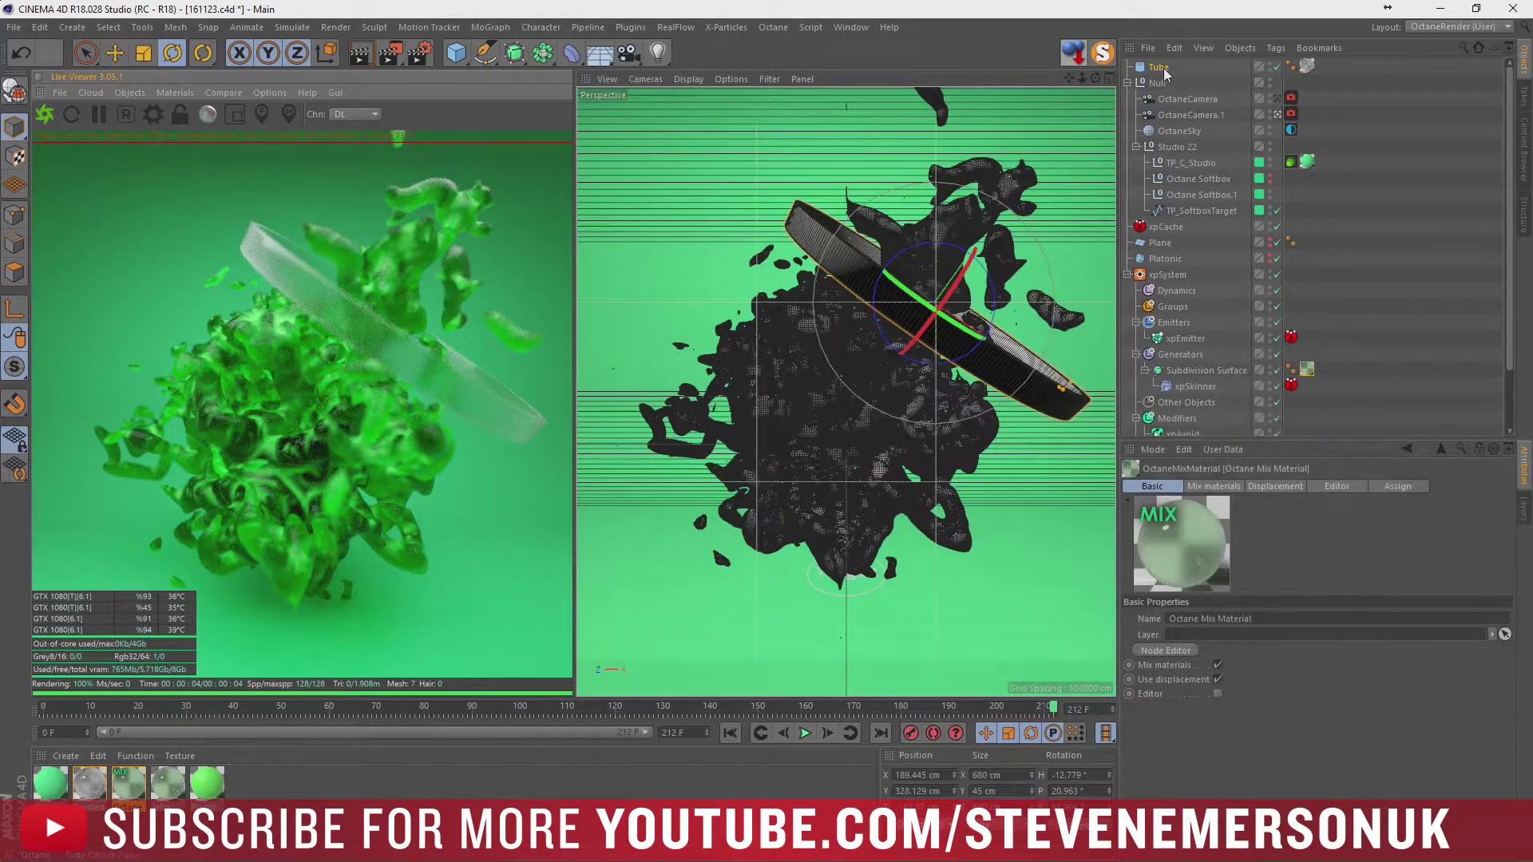
left_click(1166, 72)
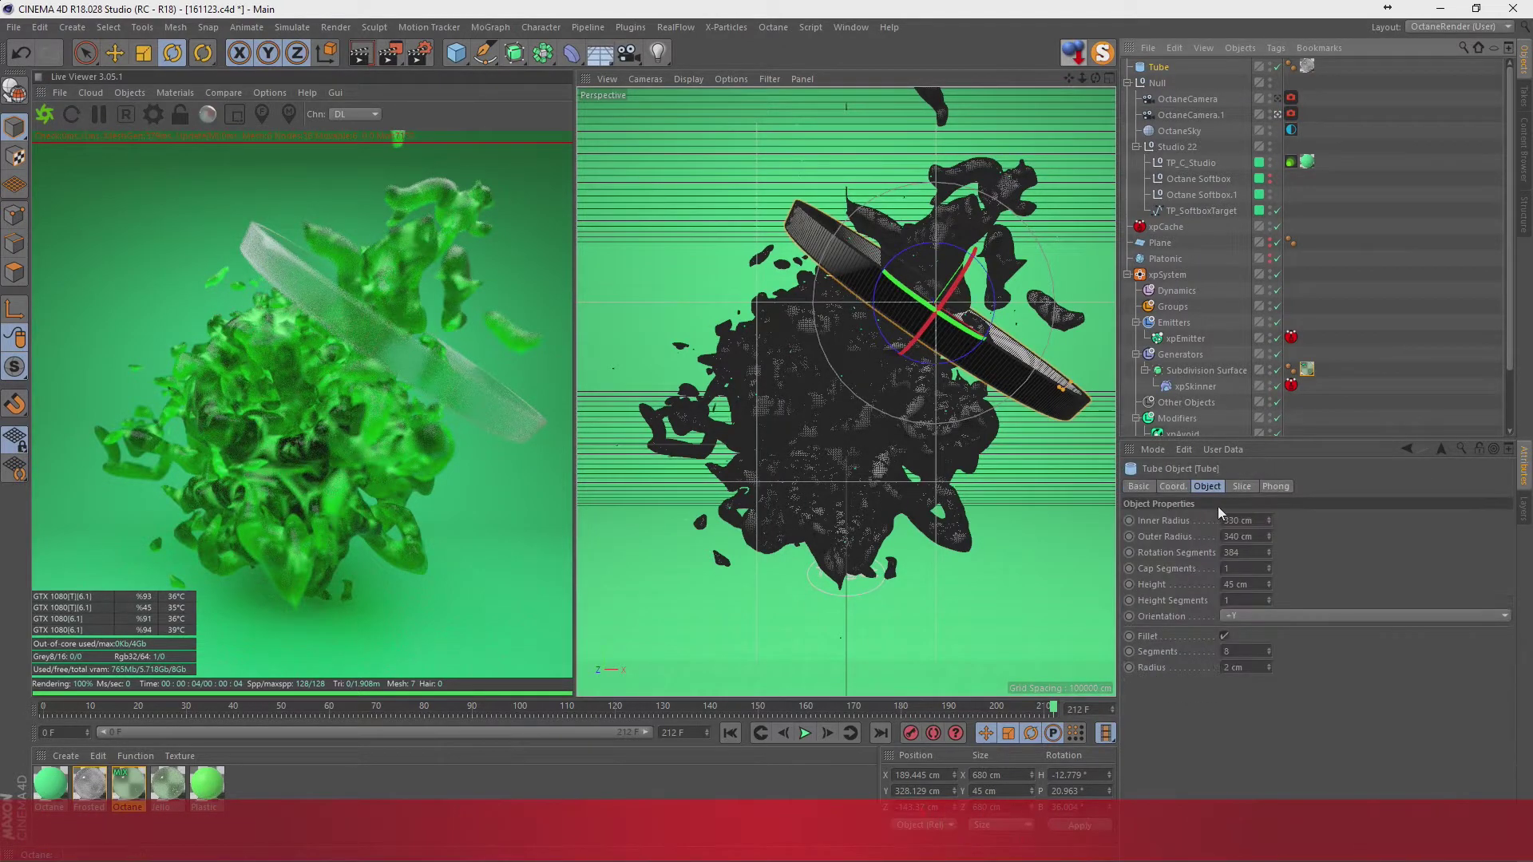
Give the tube a 300 cm outer radius, 290 cm inner radius and 2 cm fillet radius.
left_click(1237, 536)
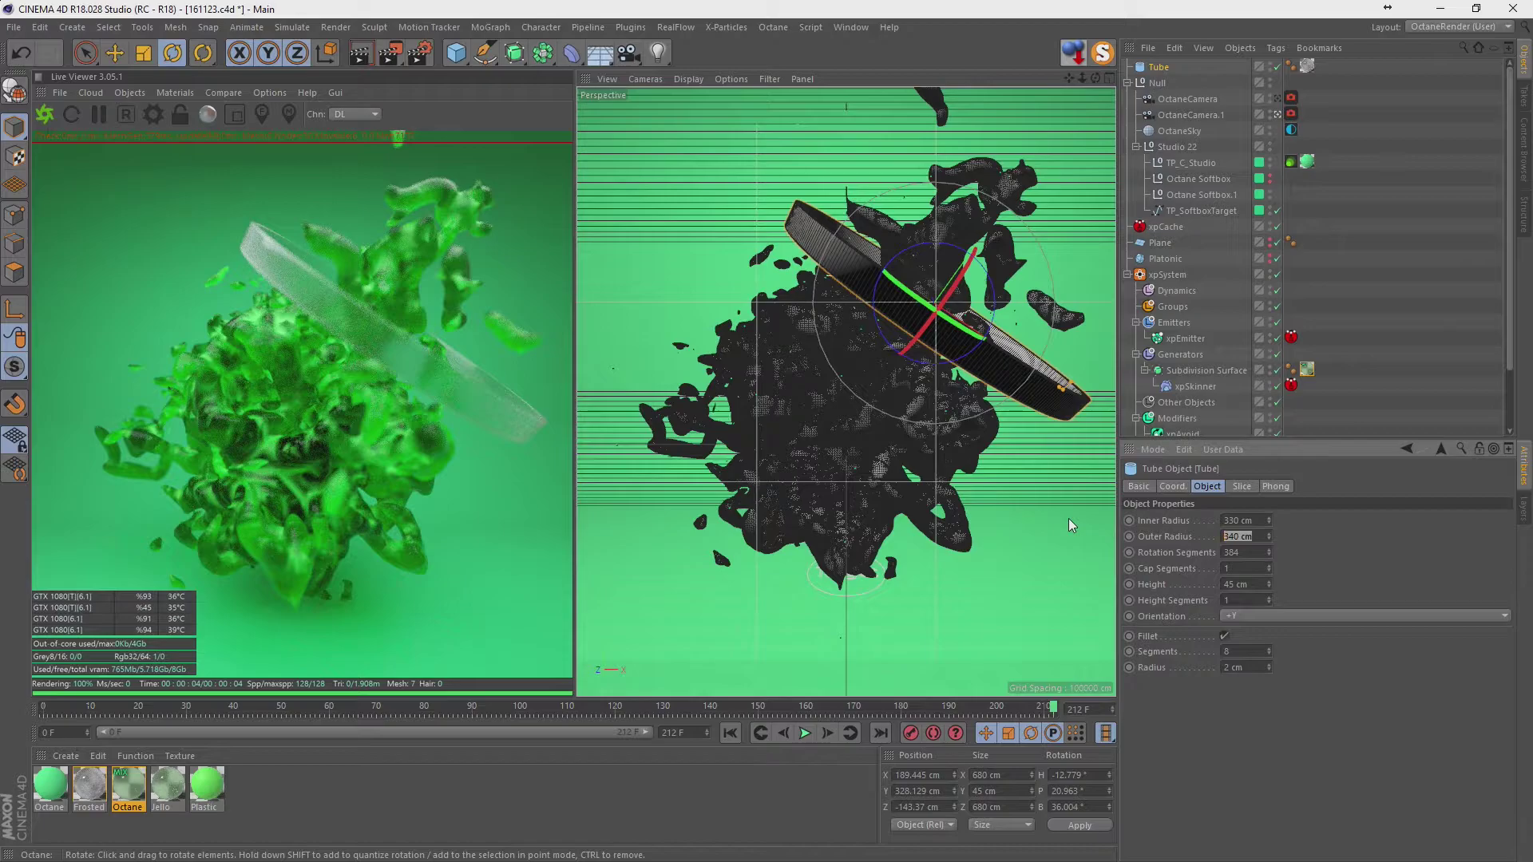
type("300")
key("Return")
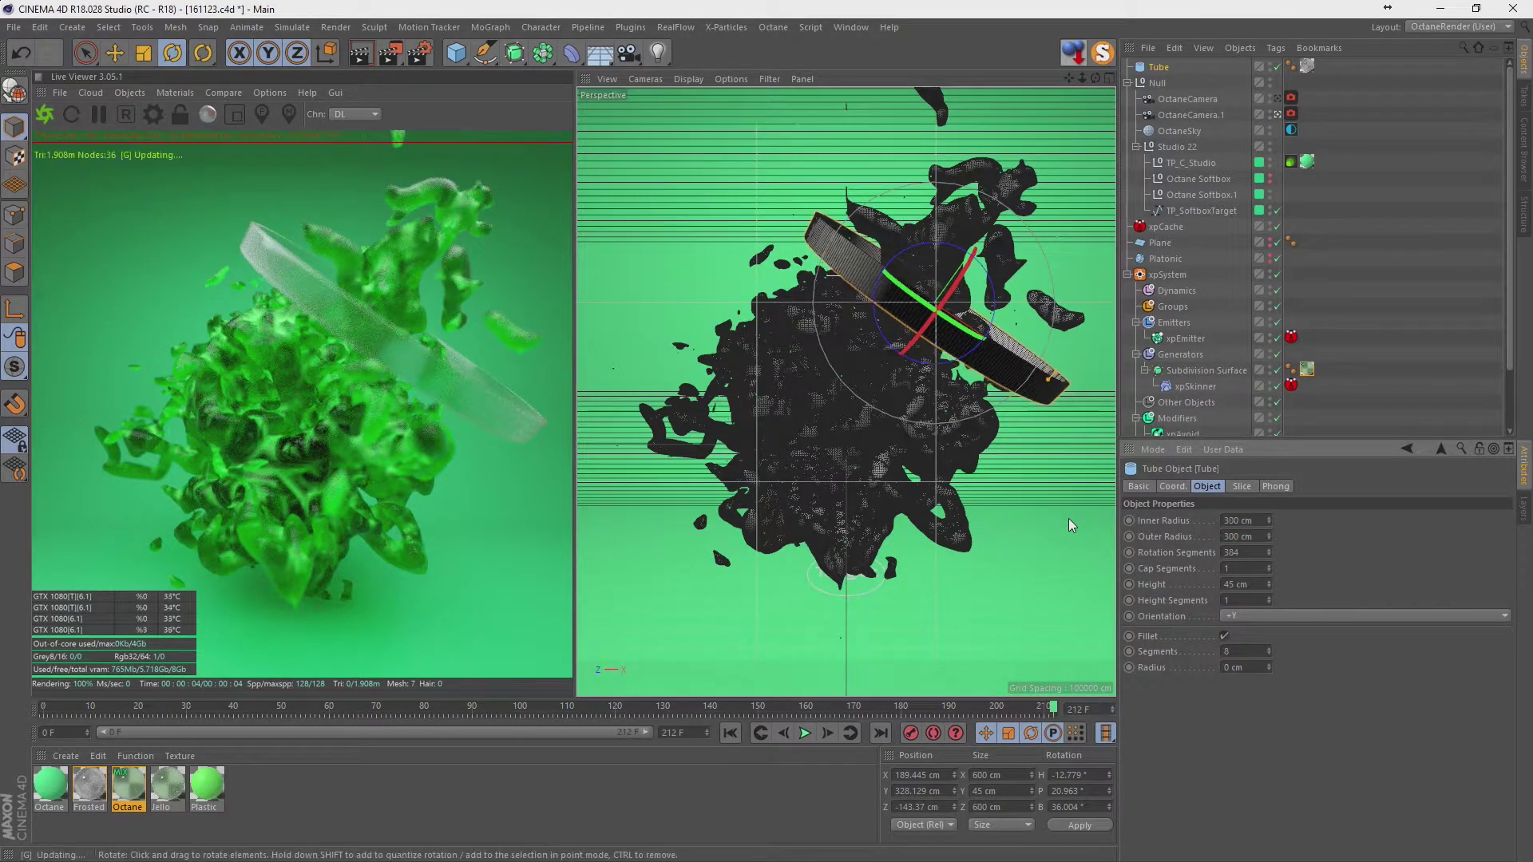
left_click(1237, 521)
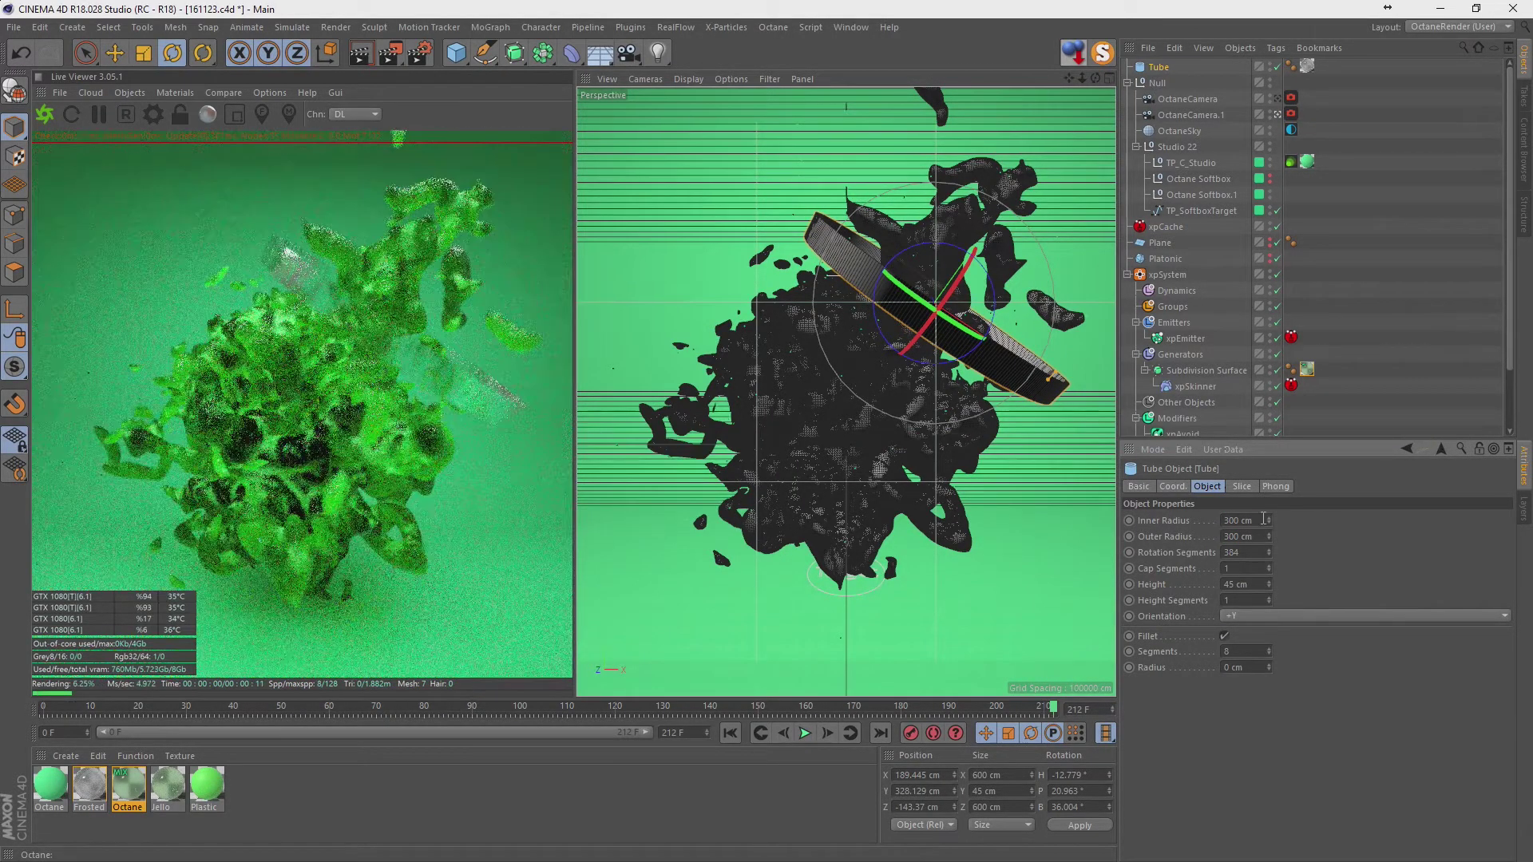
type("290")
key("Return")
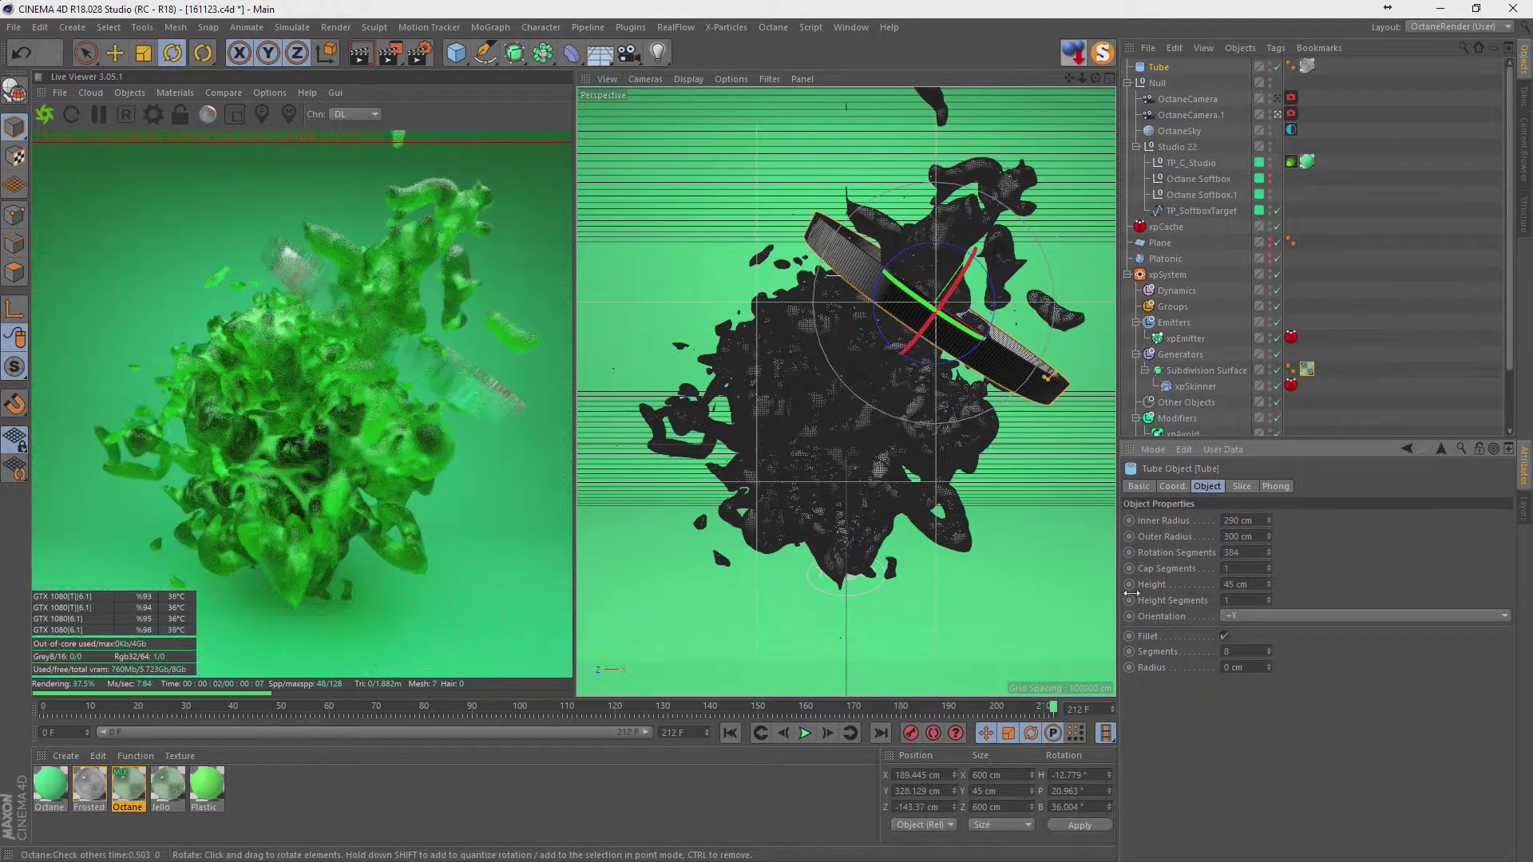
left_click(1269, 665)
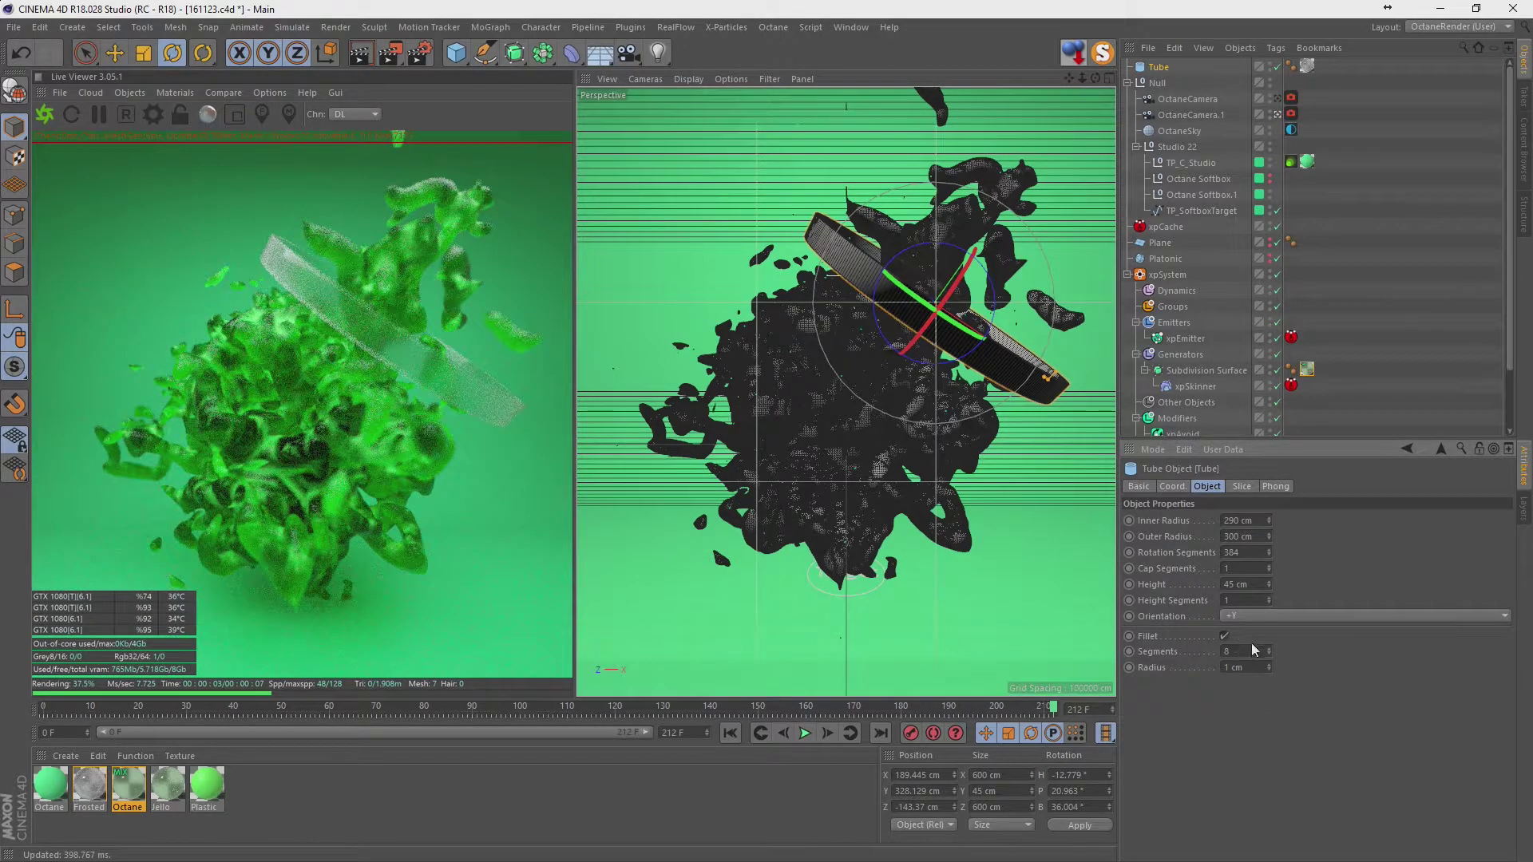
left_click(1269, 664)
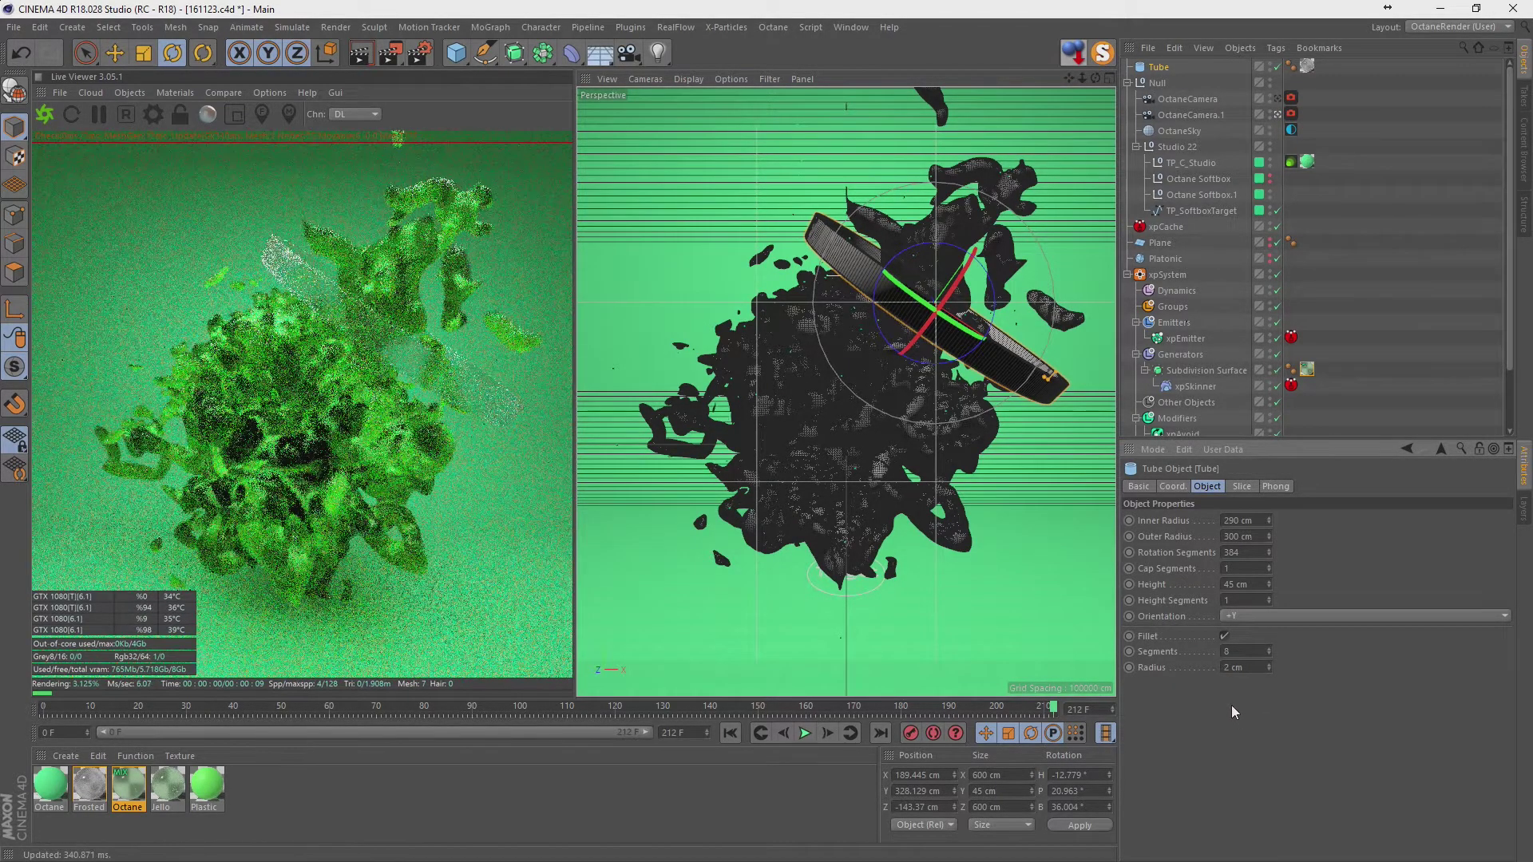
Duplicate the tube by dragging it with the Move tool, and set the copy's height to 5 cm.
key("e")
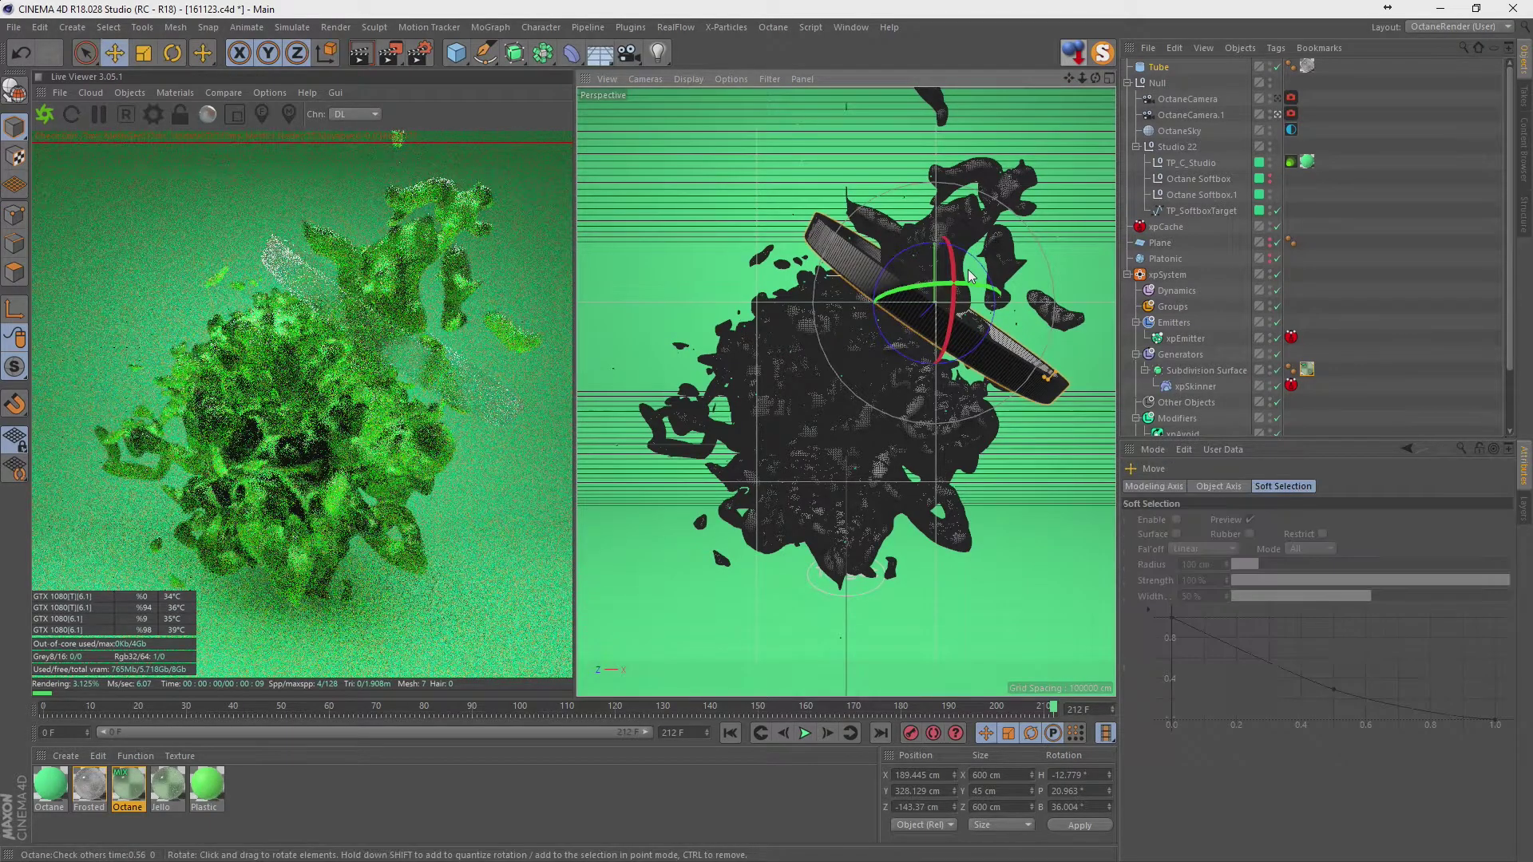
left_click_drag(972, 276, 1005, 214)
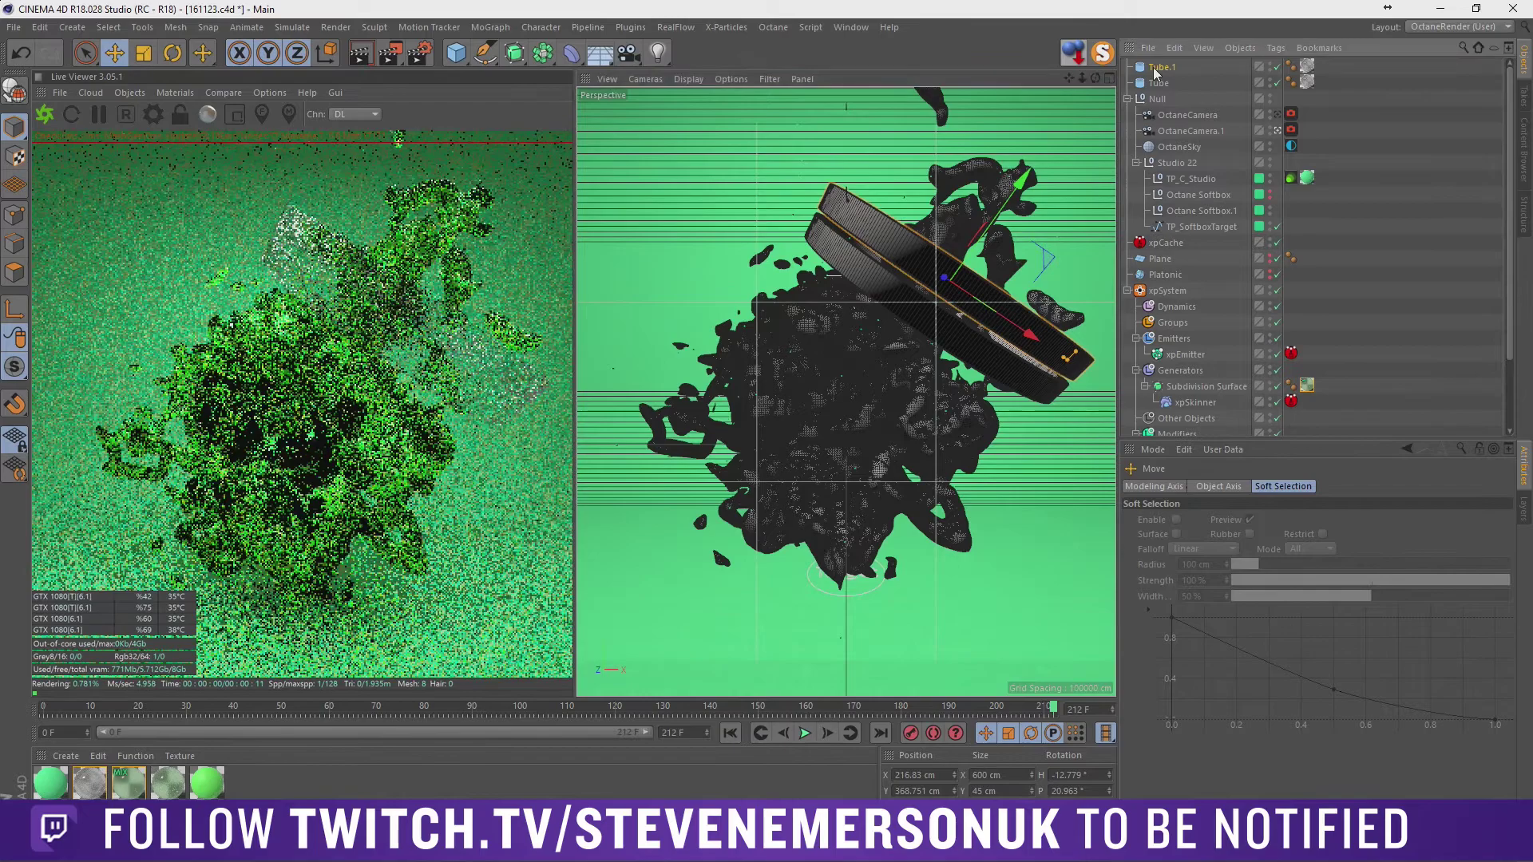
left_click(1154, 69)
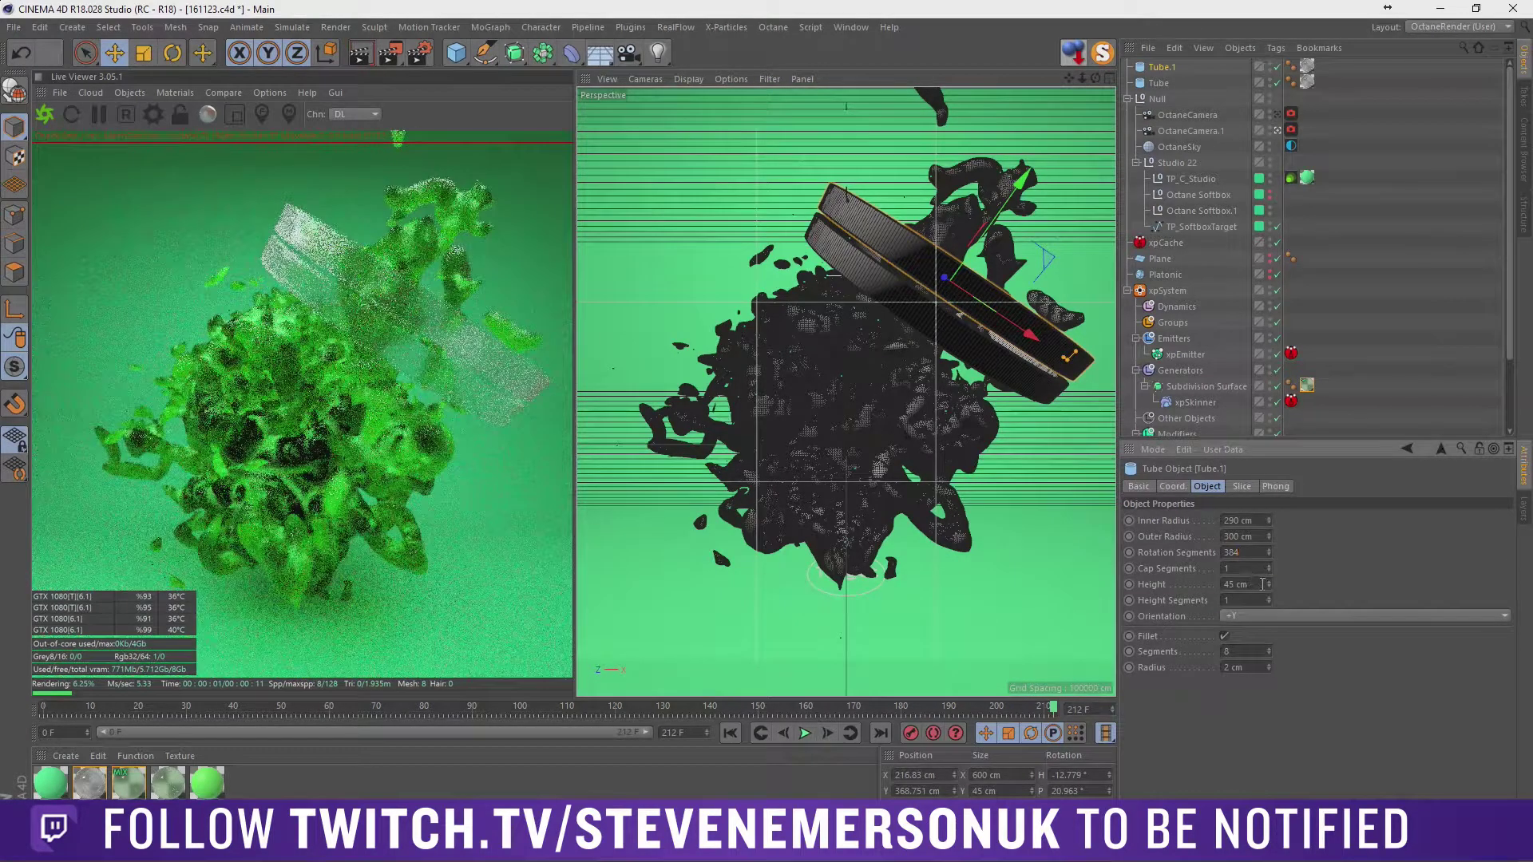
key("BackSpace")
key("Return")
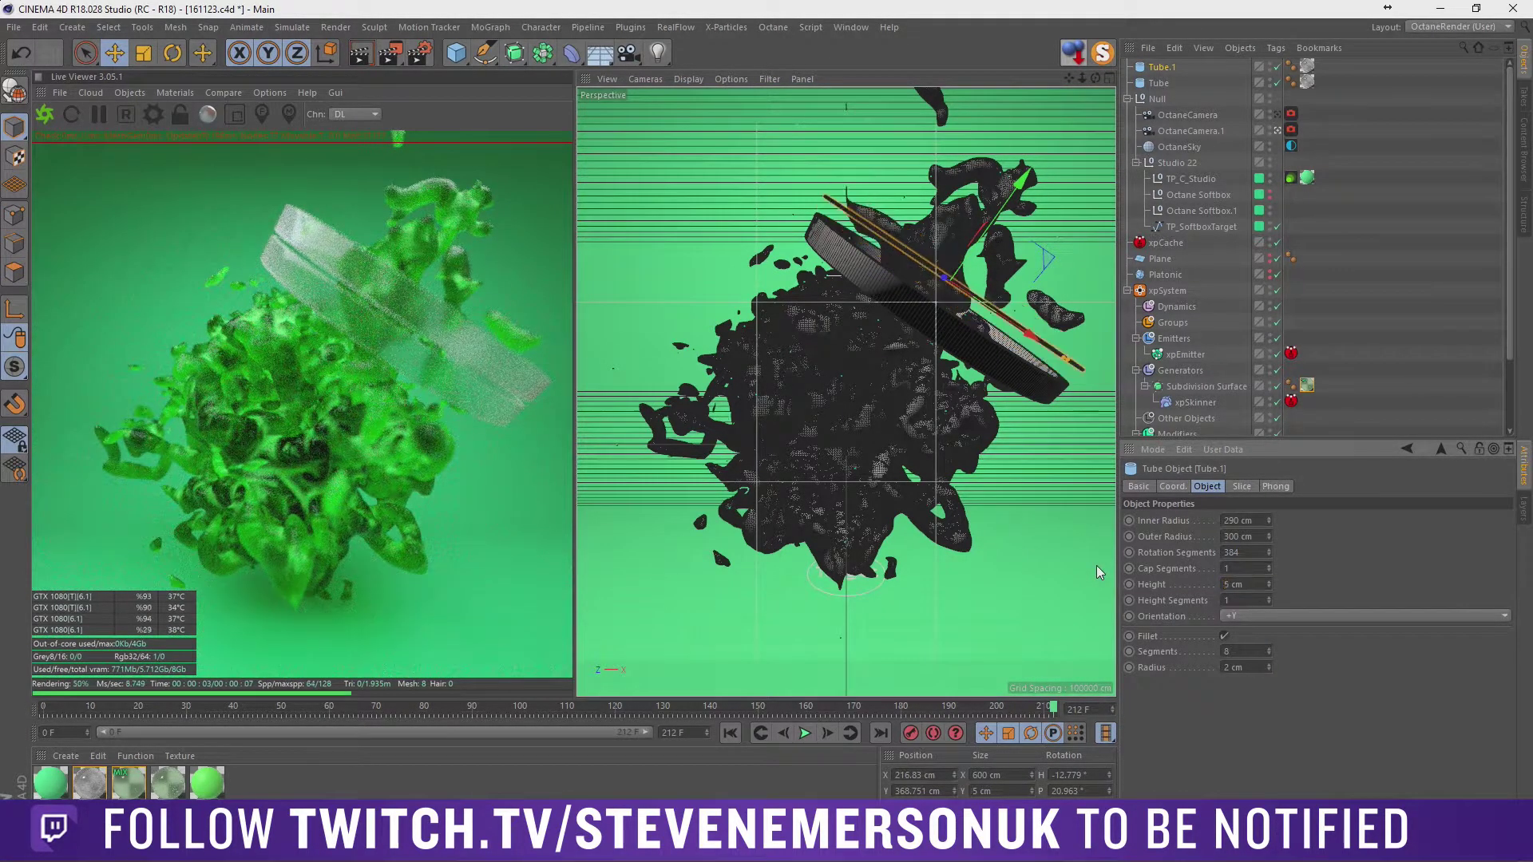
Give the thin ring a 280 cm outer and 270 cm inner radius, then select both tubes.
left_click_drag(1008, 204, 997, 221)
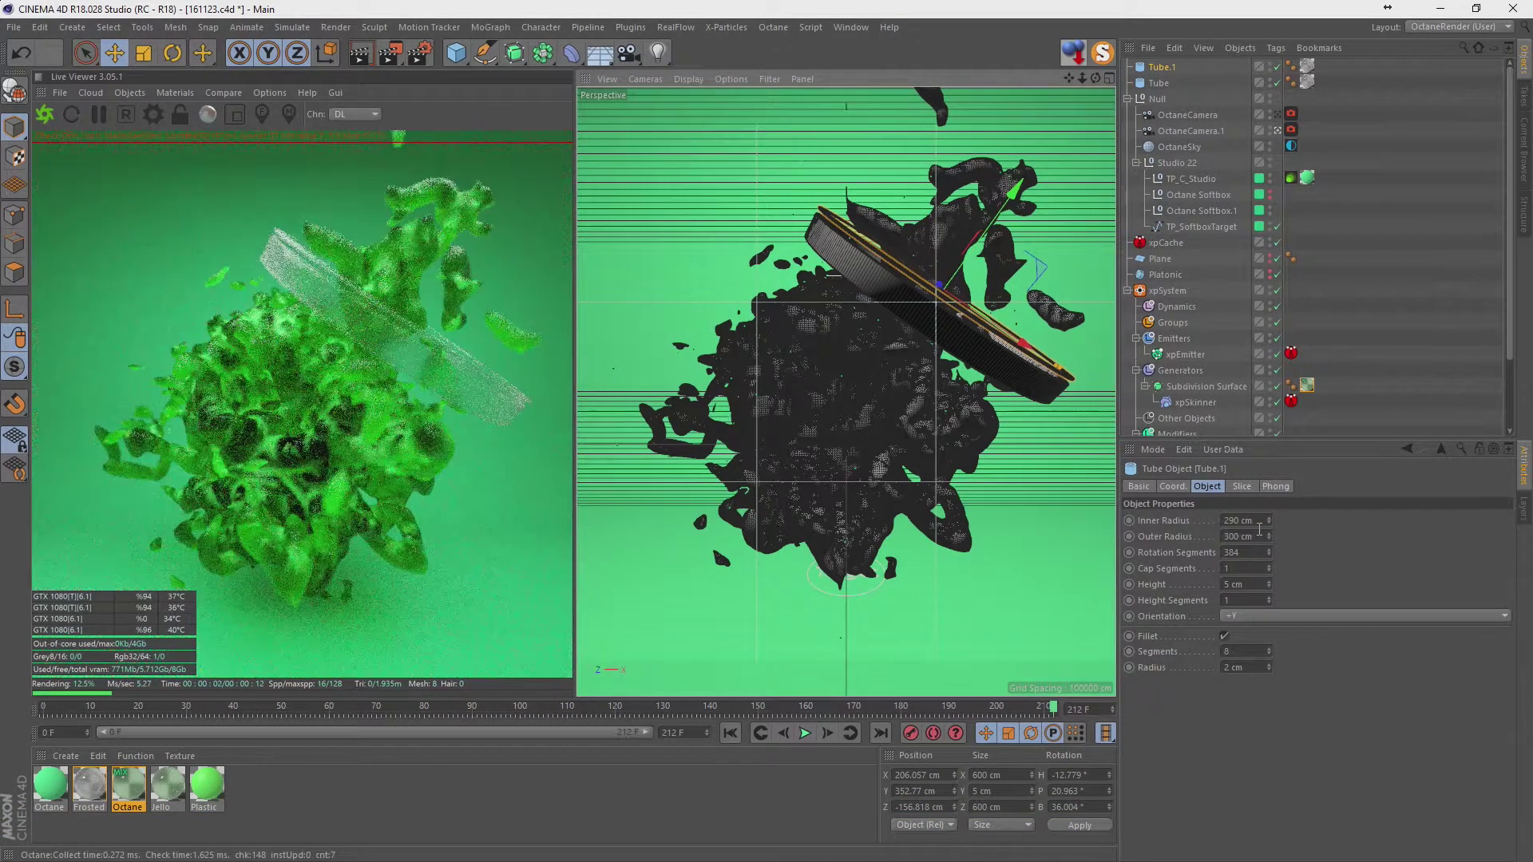
type("280")
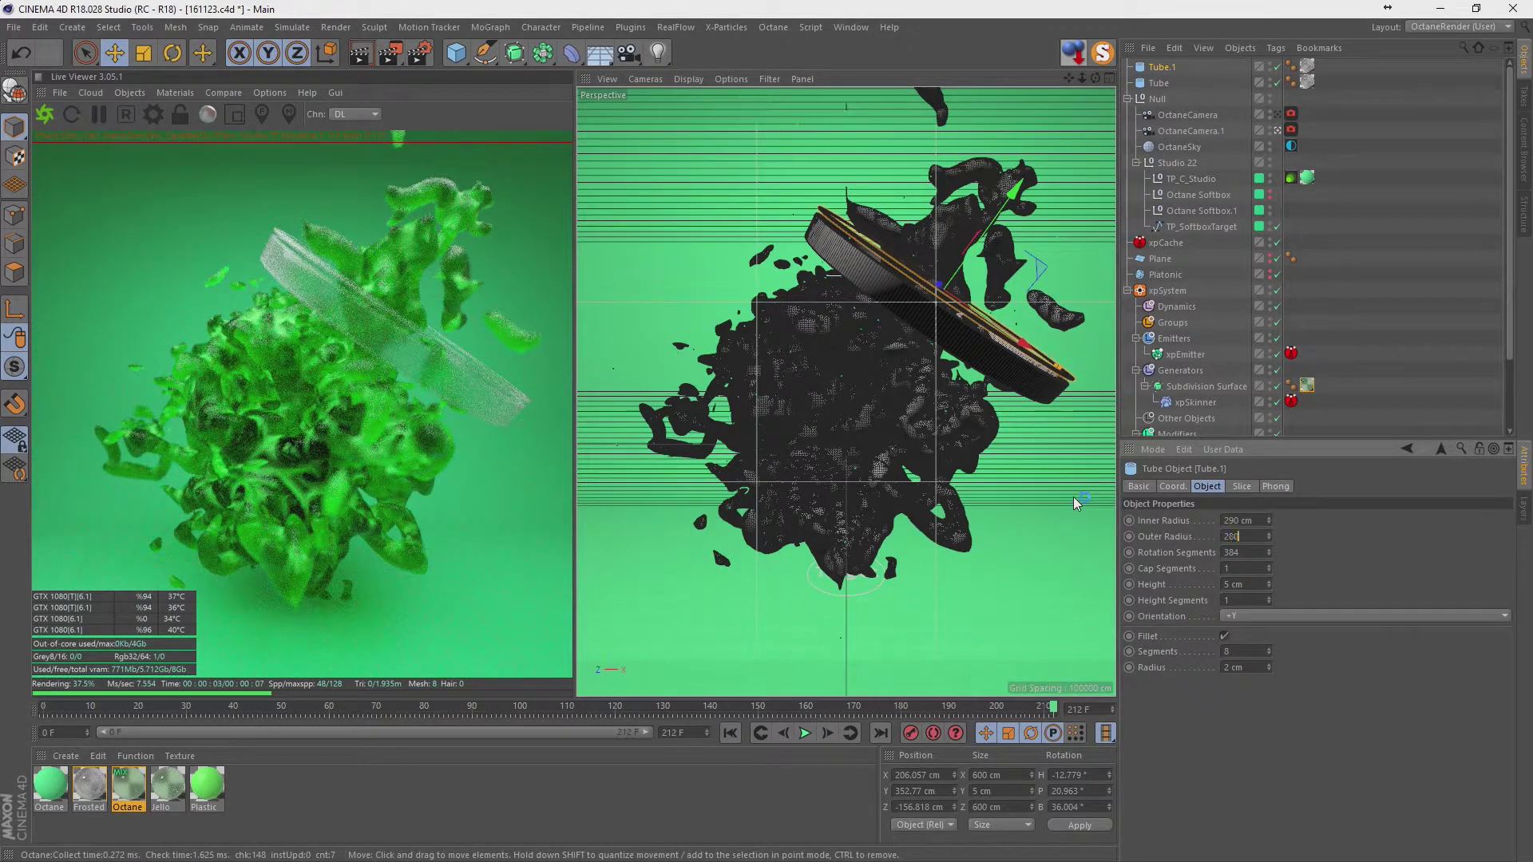
key("shift+Tab")
type("270")
key("Return")
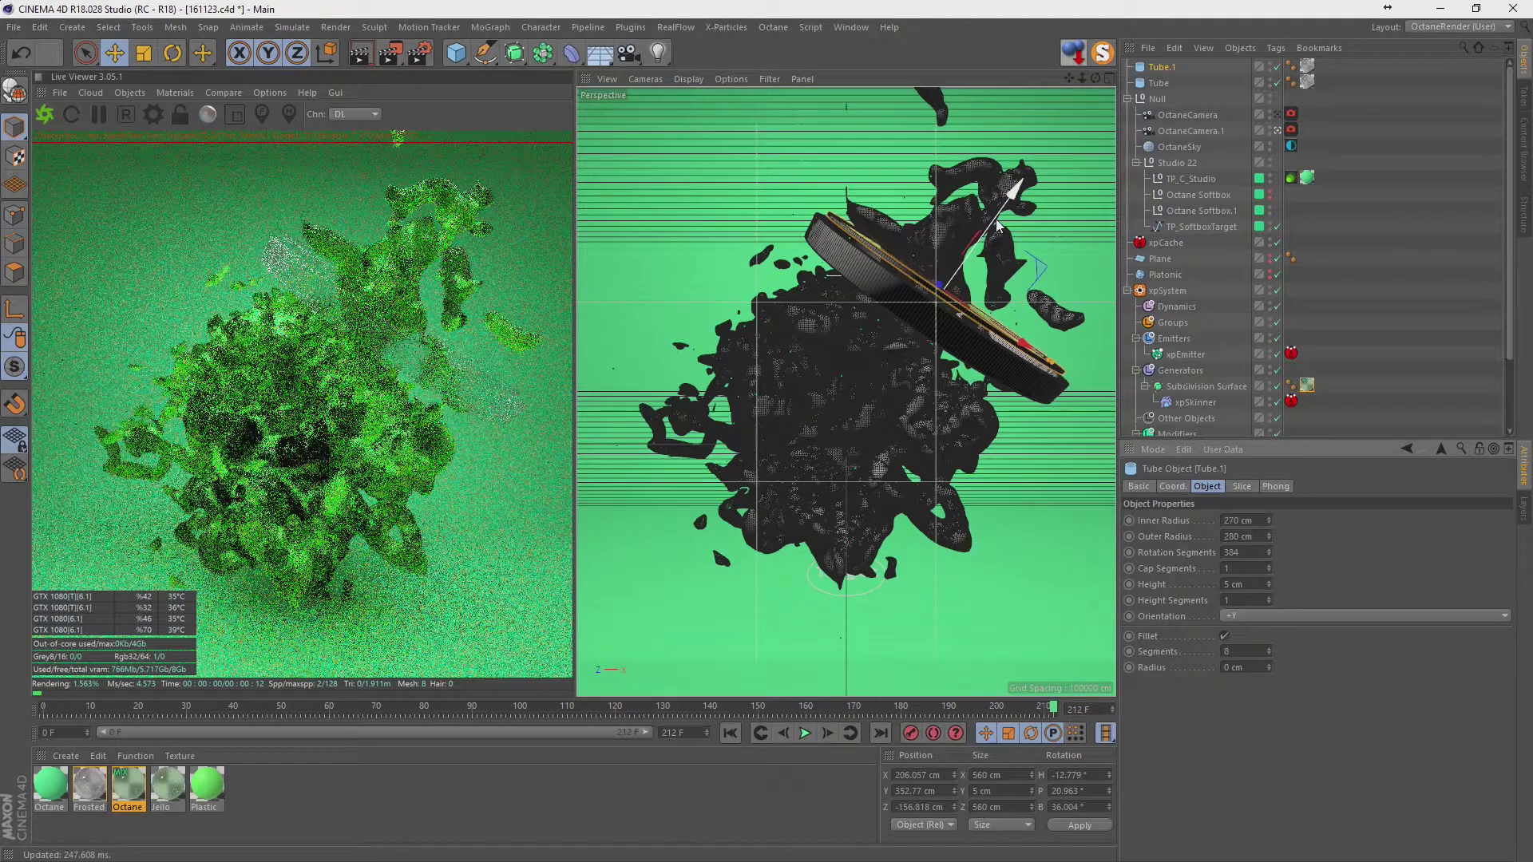
left_click(1159, 82, "ctrl")
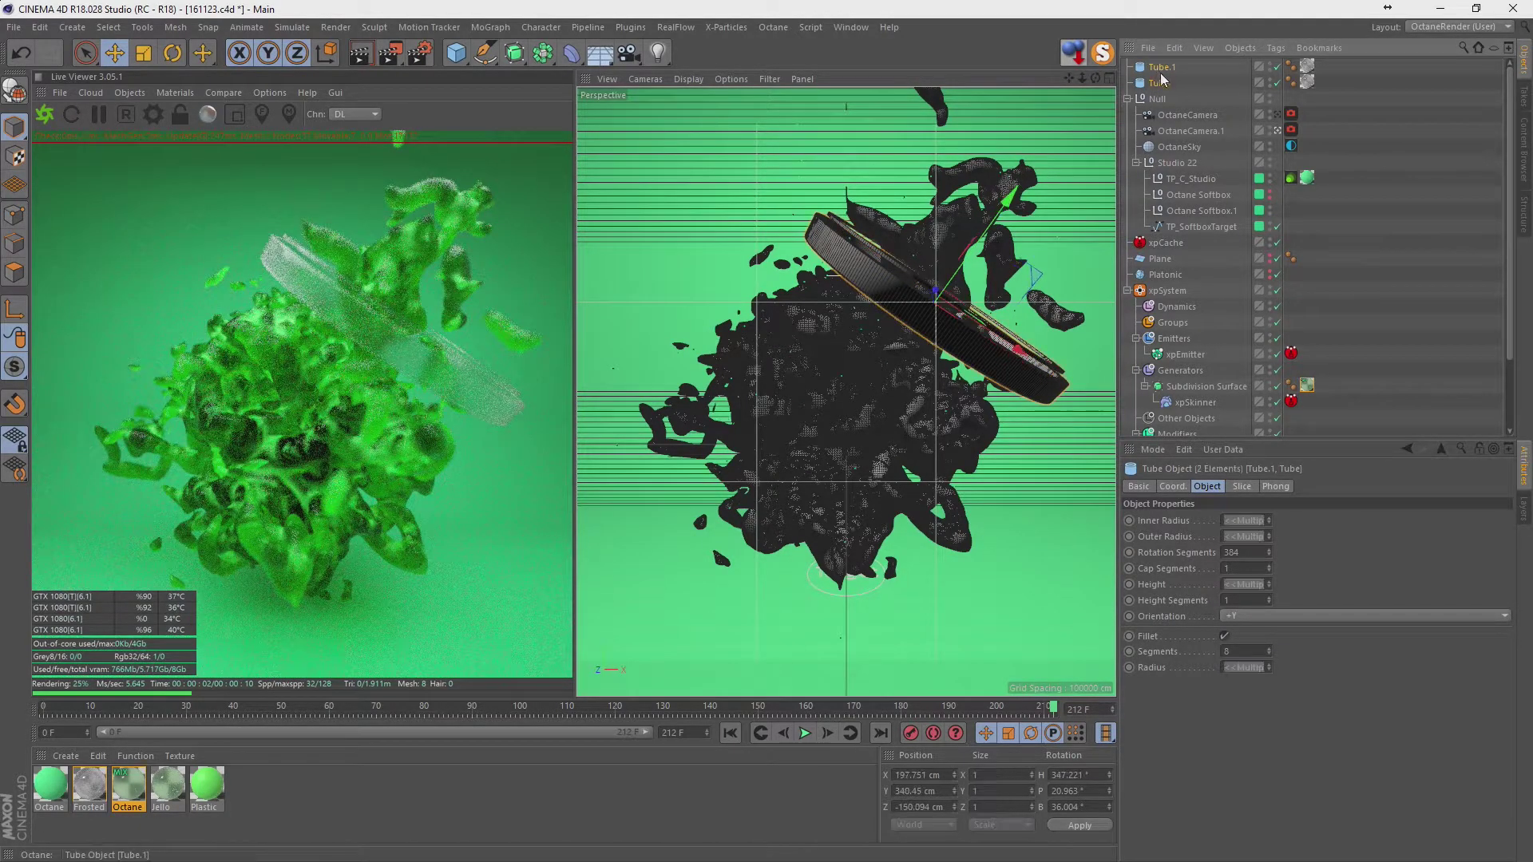
Group both tubes under a null and duplicate the group.
key("alt+g")
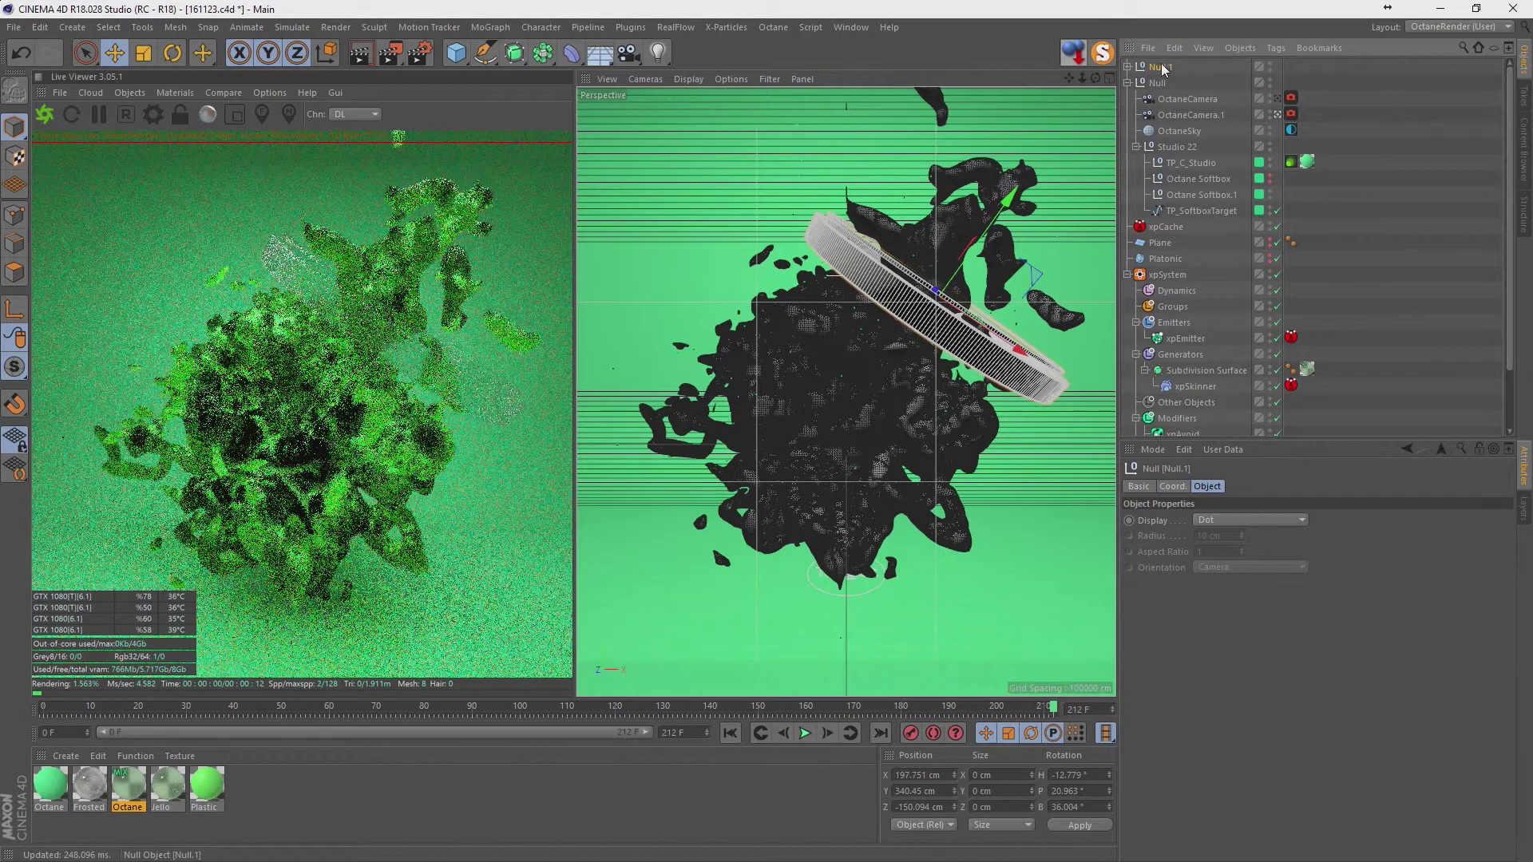
left_click_drag(1168, 65, 1166, 64, "ctrl")
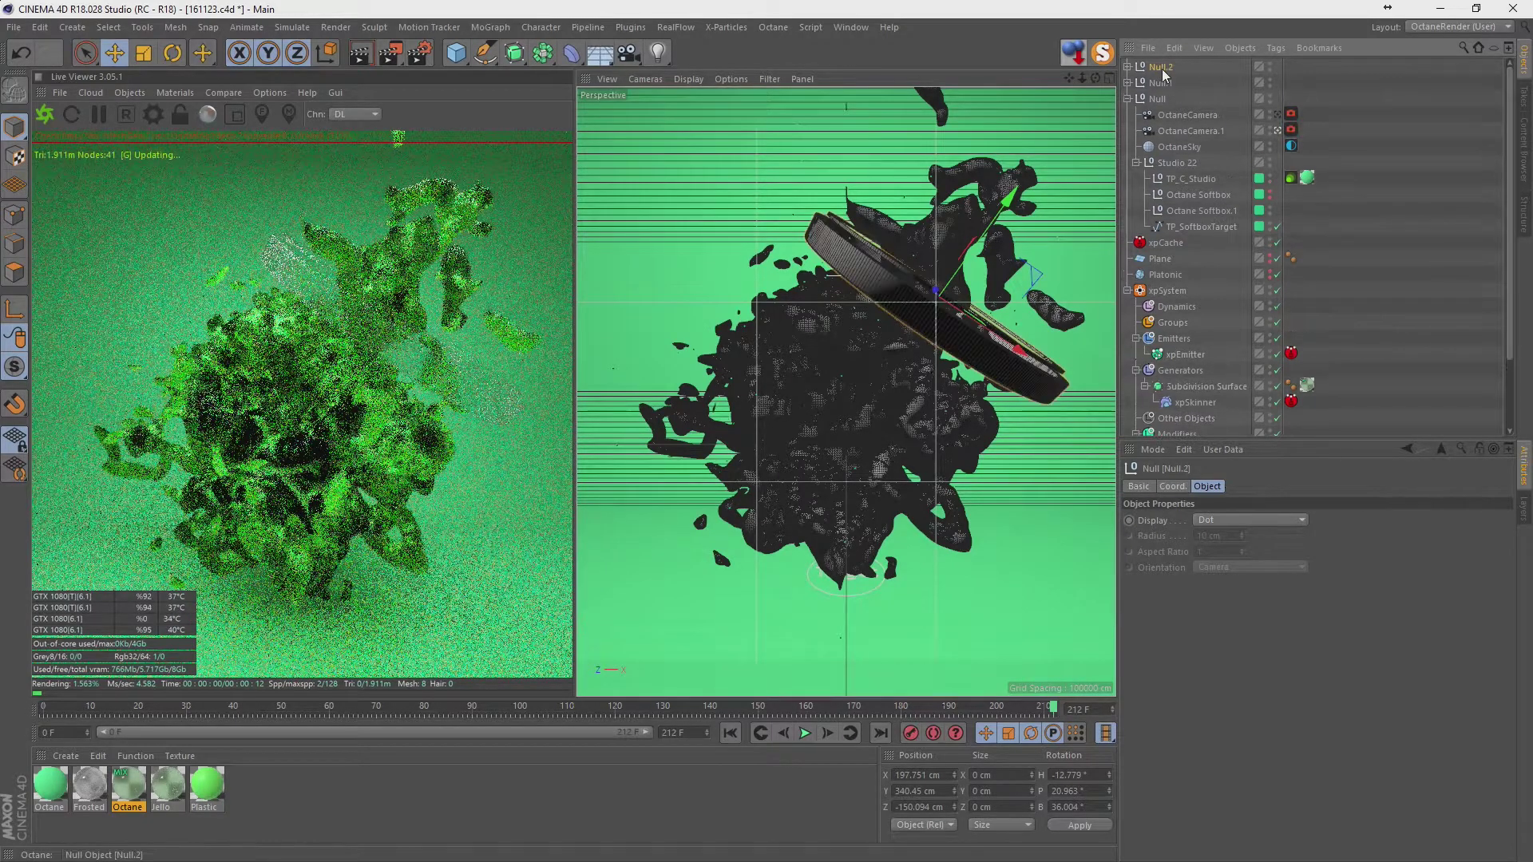
key("r")
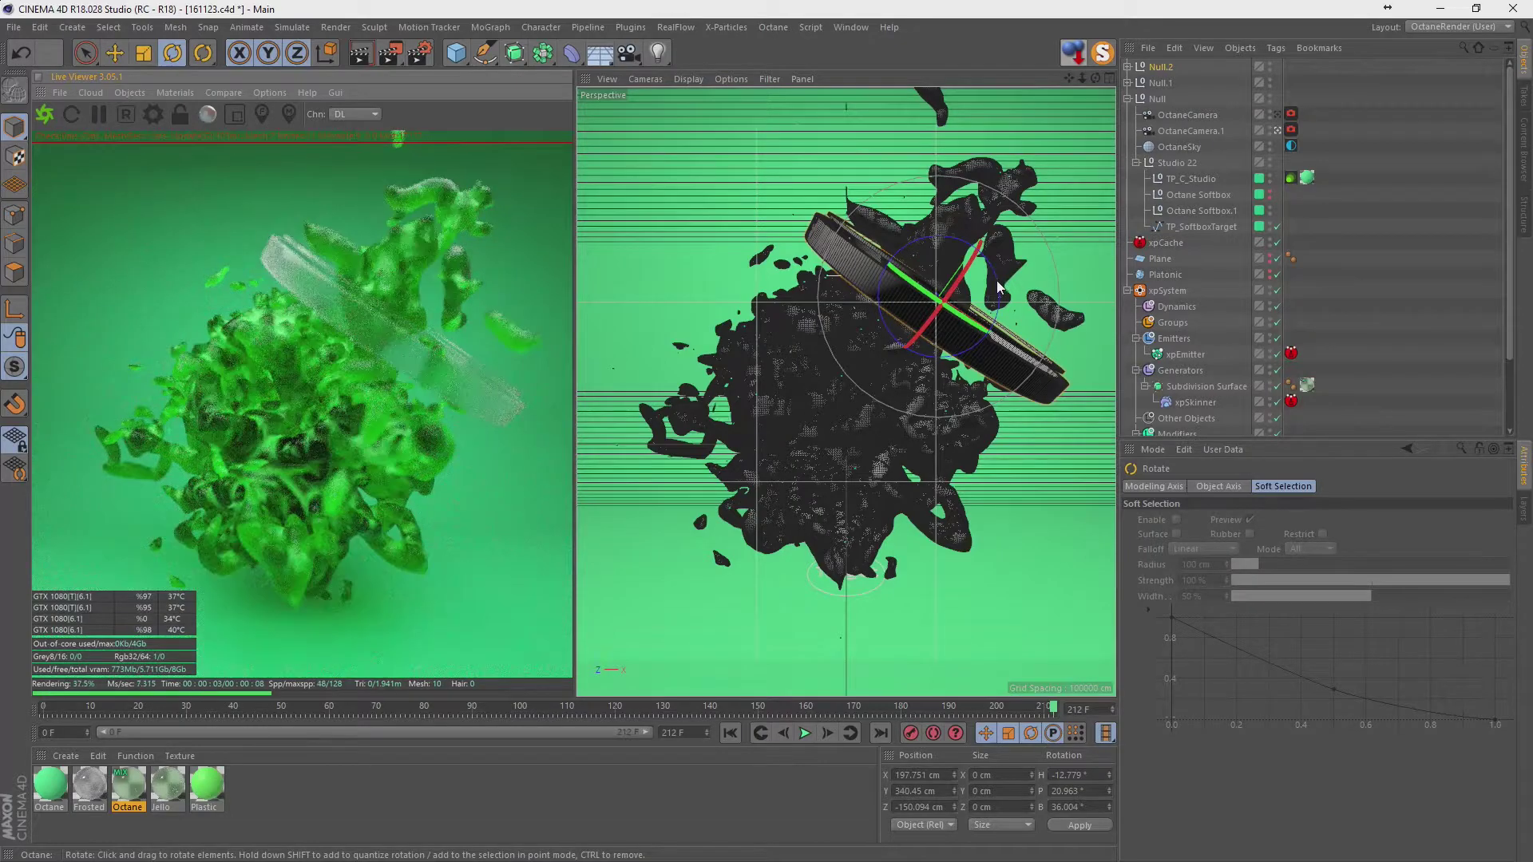
left_click_drag(996, 284, 860, 415)
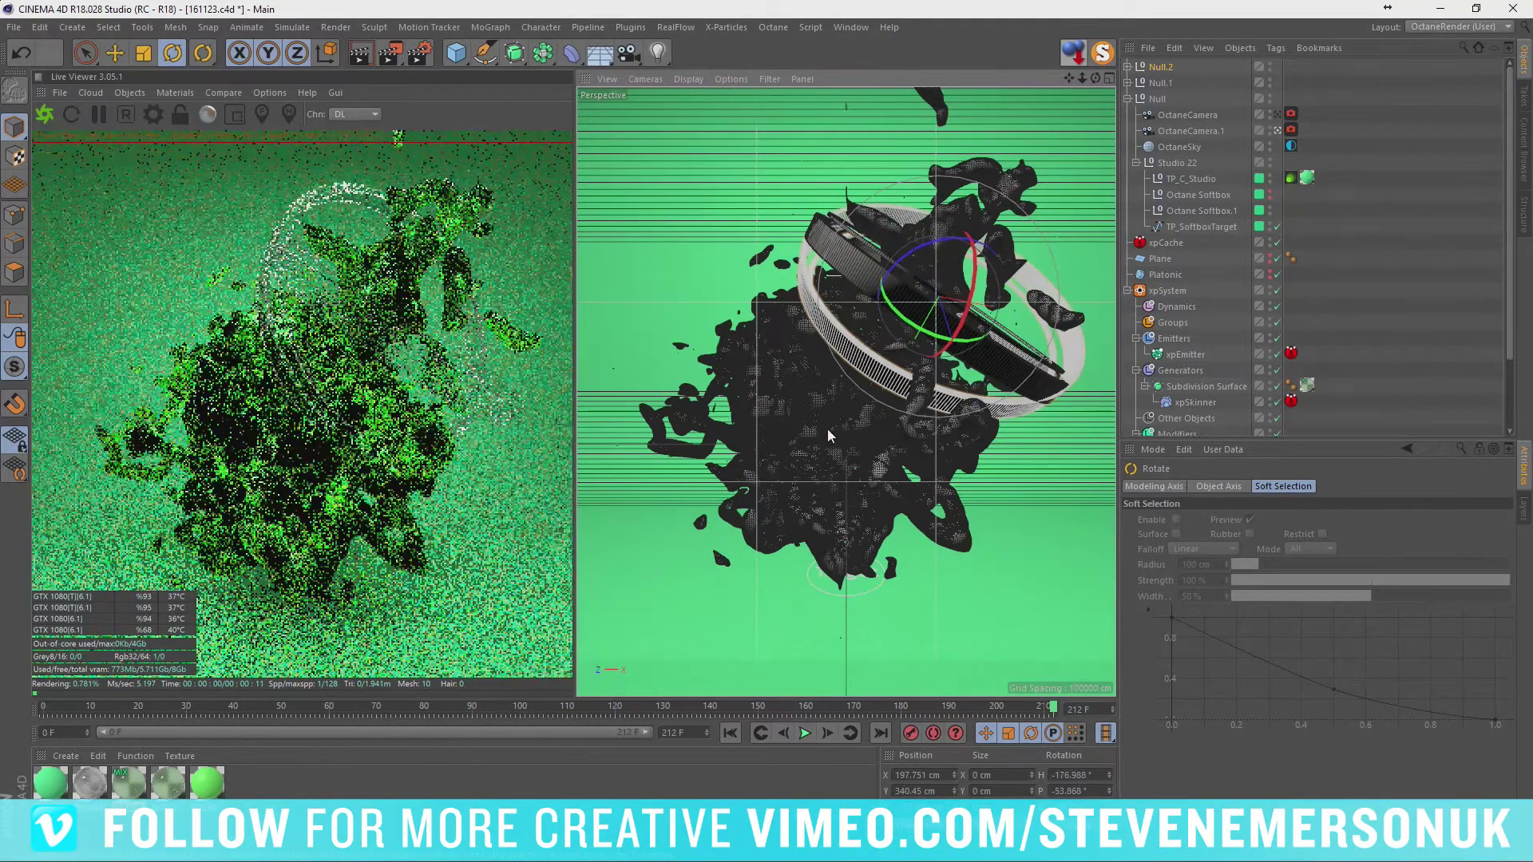
key("ctrl+z")
Flip the duplicated Null.2 dish piece by adding +180° to its bank rotation.
left_click(1160, 68)
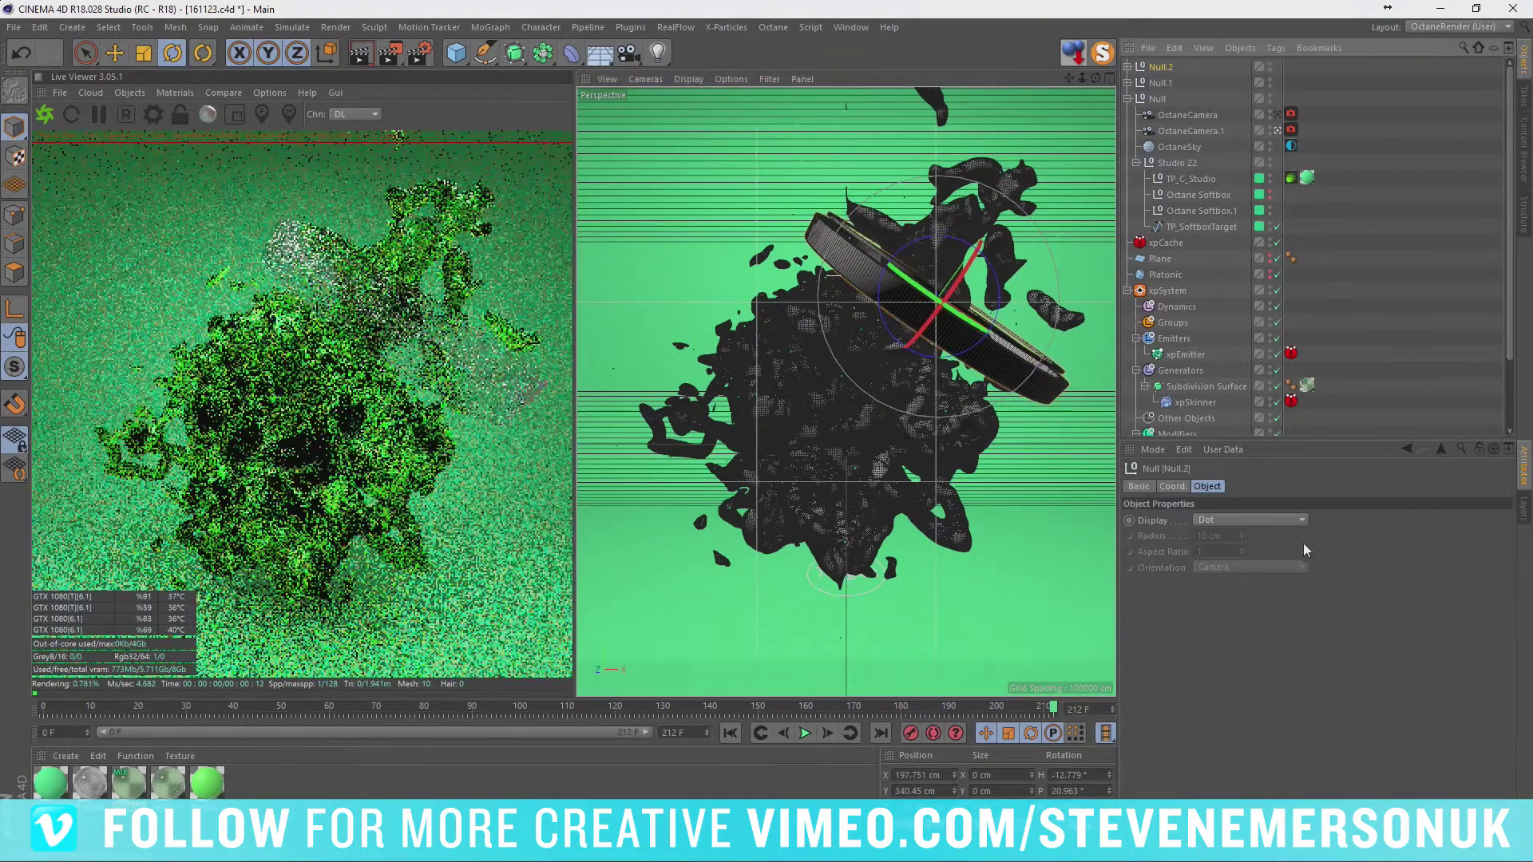
left_click_drag(1397, 521, 1390, 521)
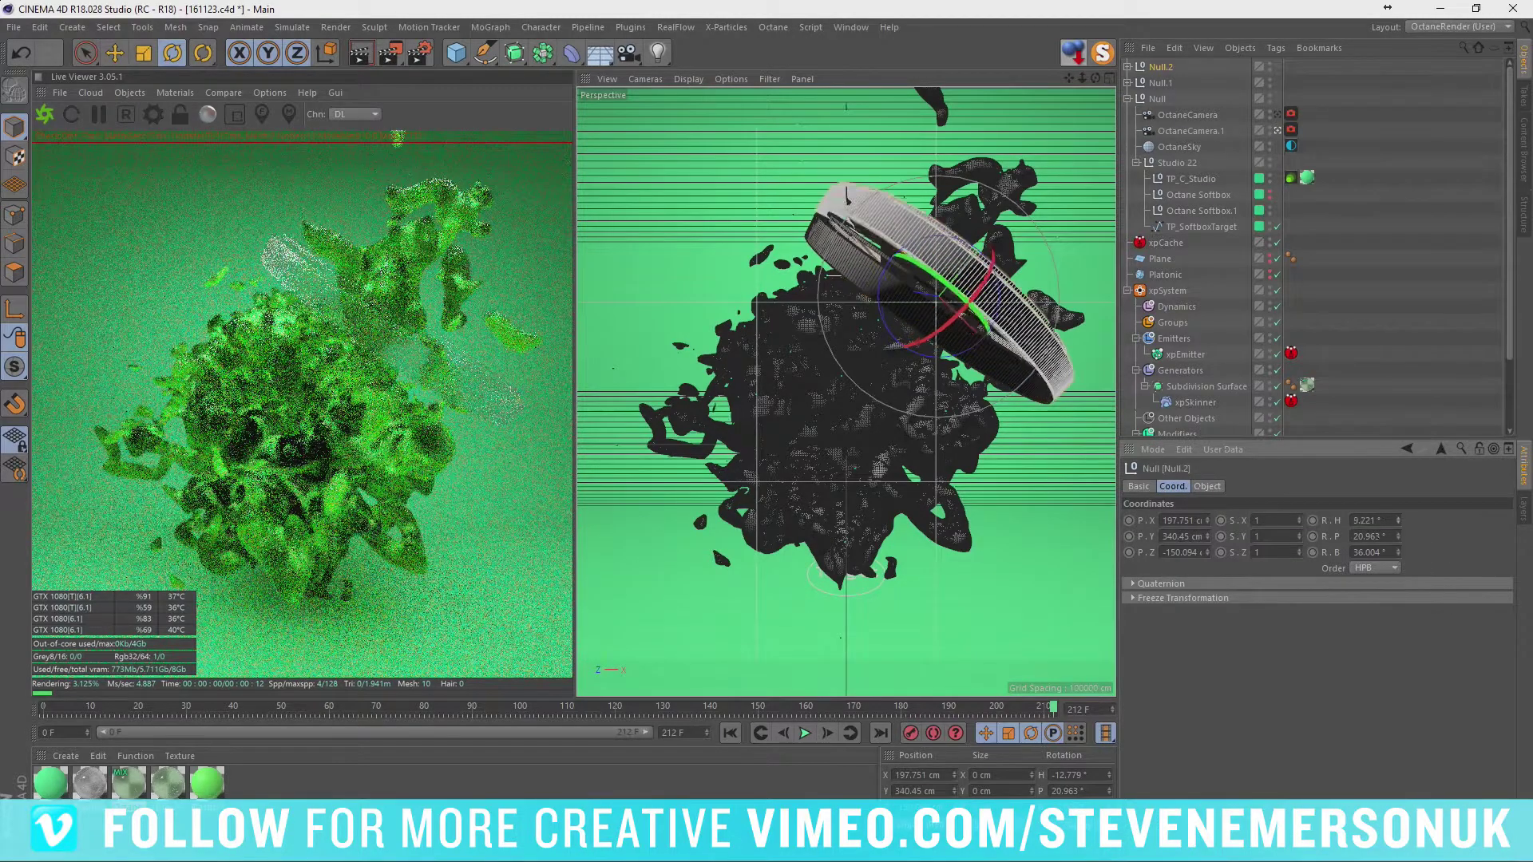
key("ctrl+z")
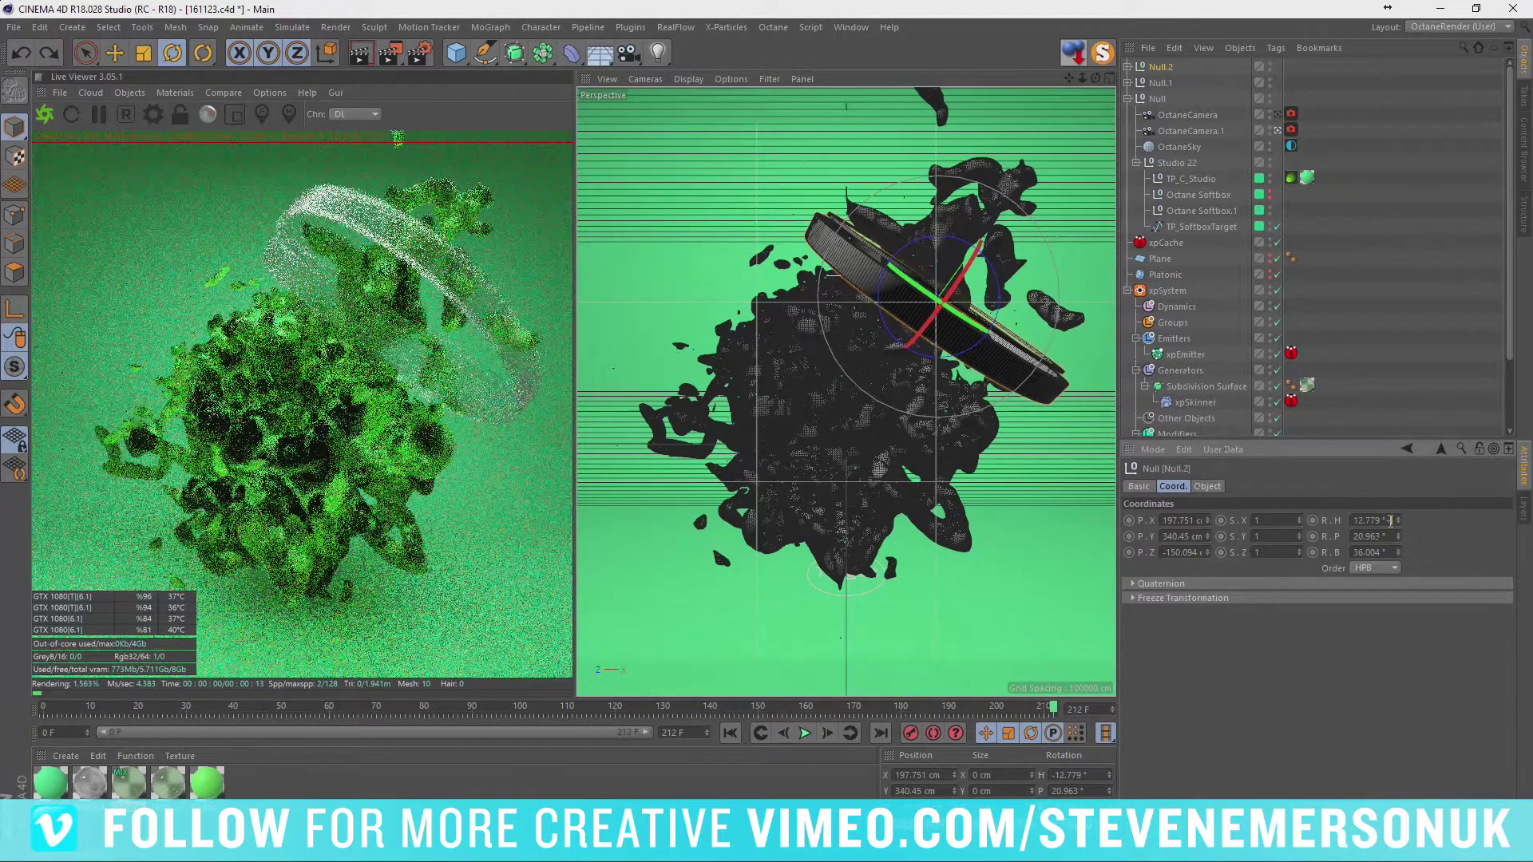
type("+180")
key("Return")
key("ctrl+z")
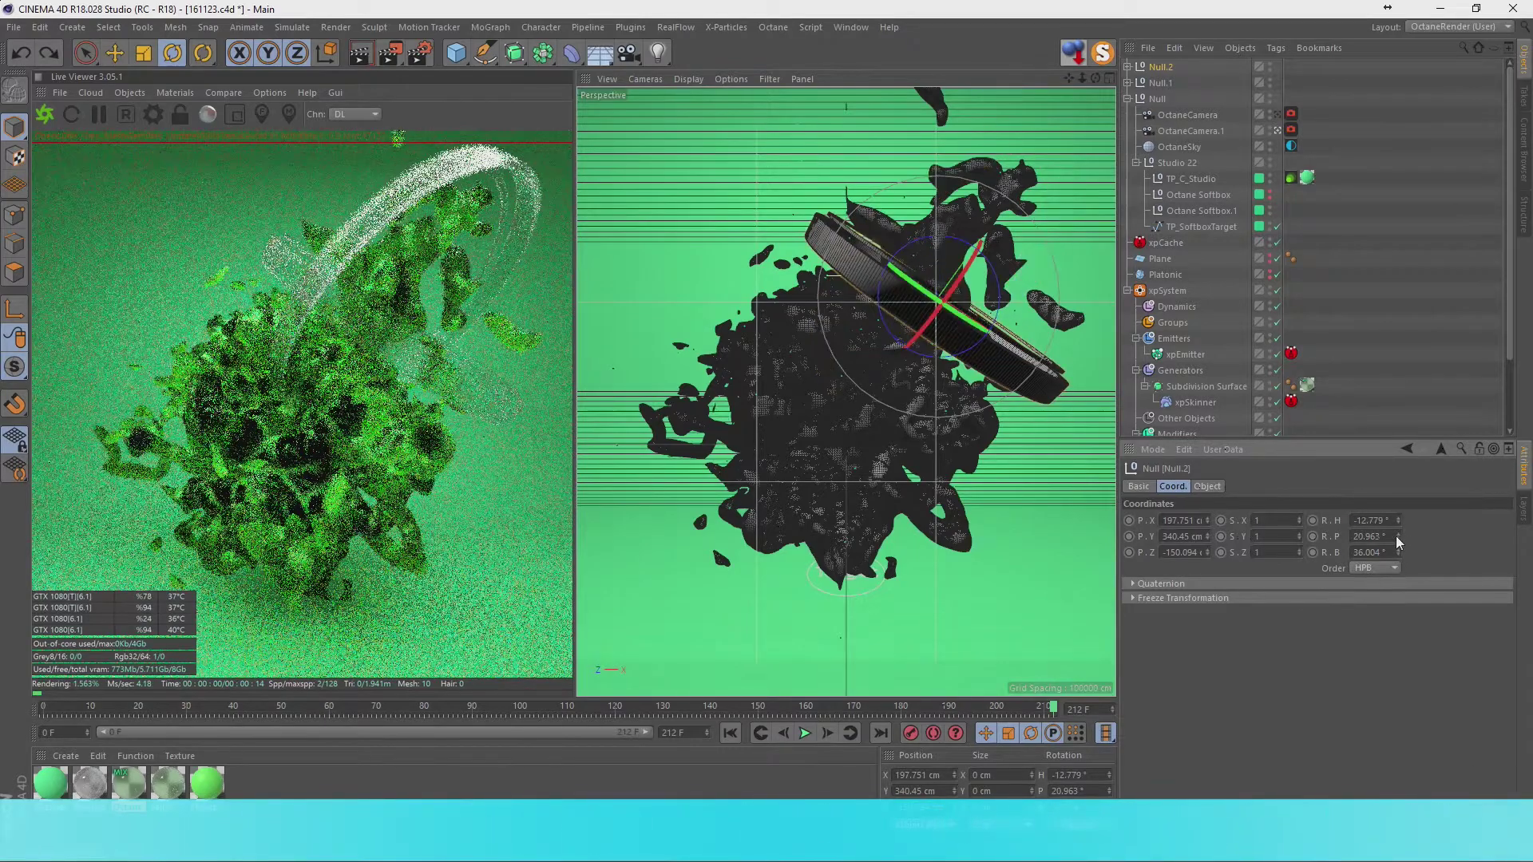
type("-180")
key("Return")
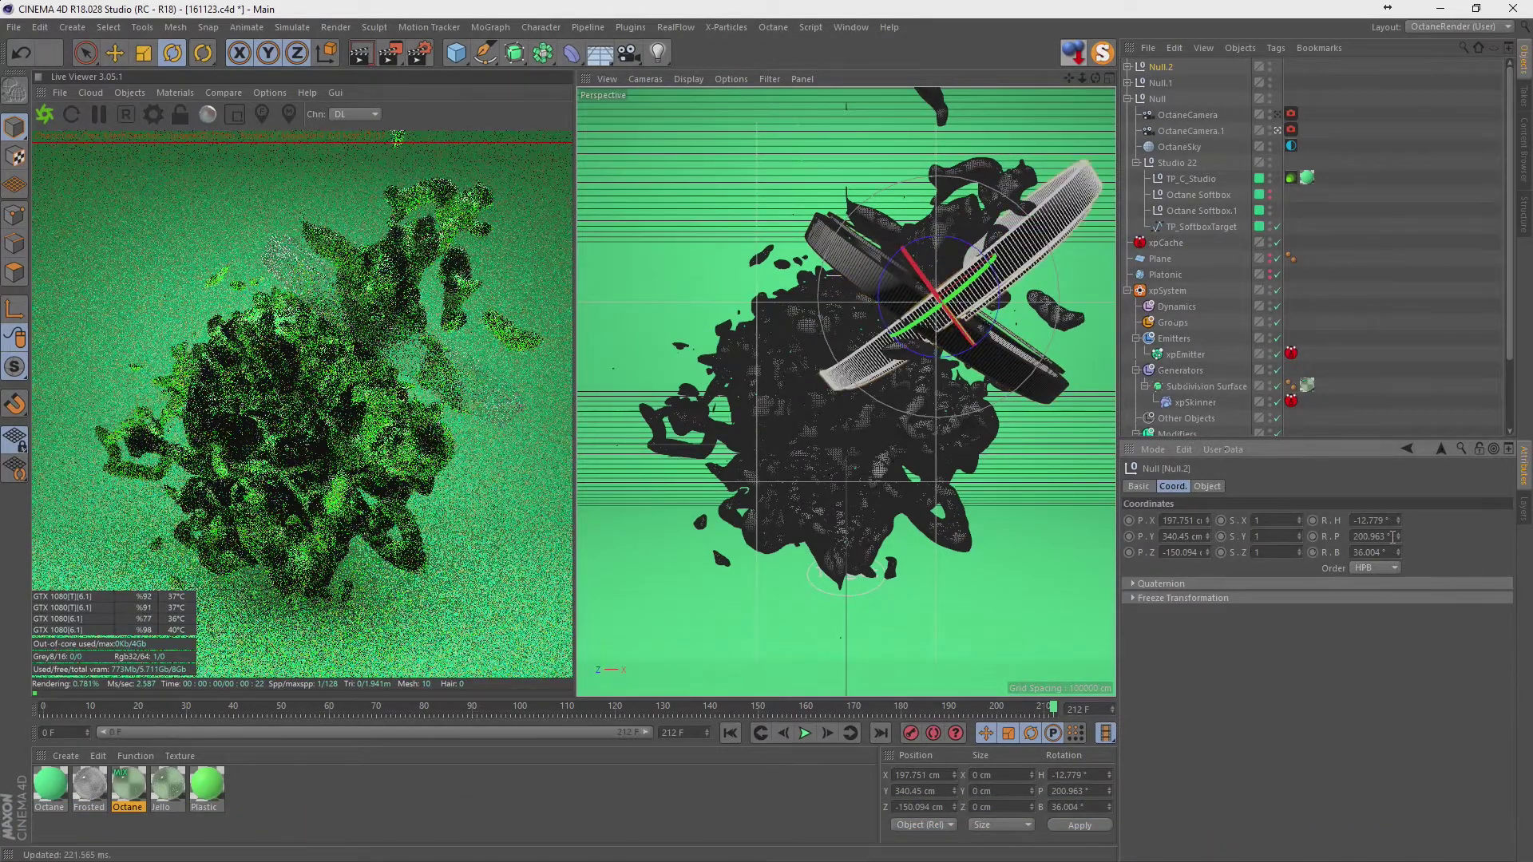
key("ctrl+z")
left_click(1392, 553)
type("+180")
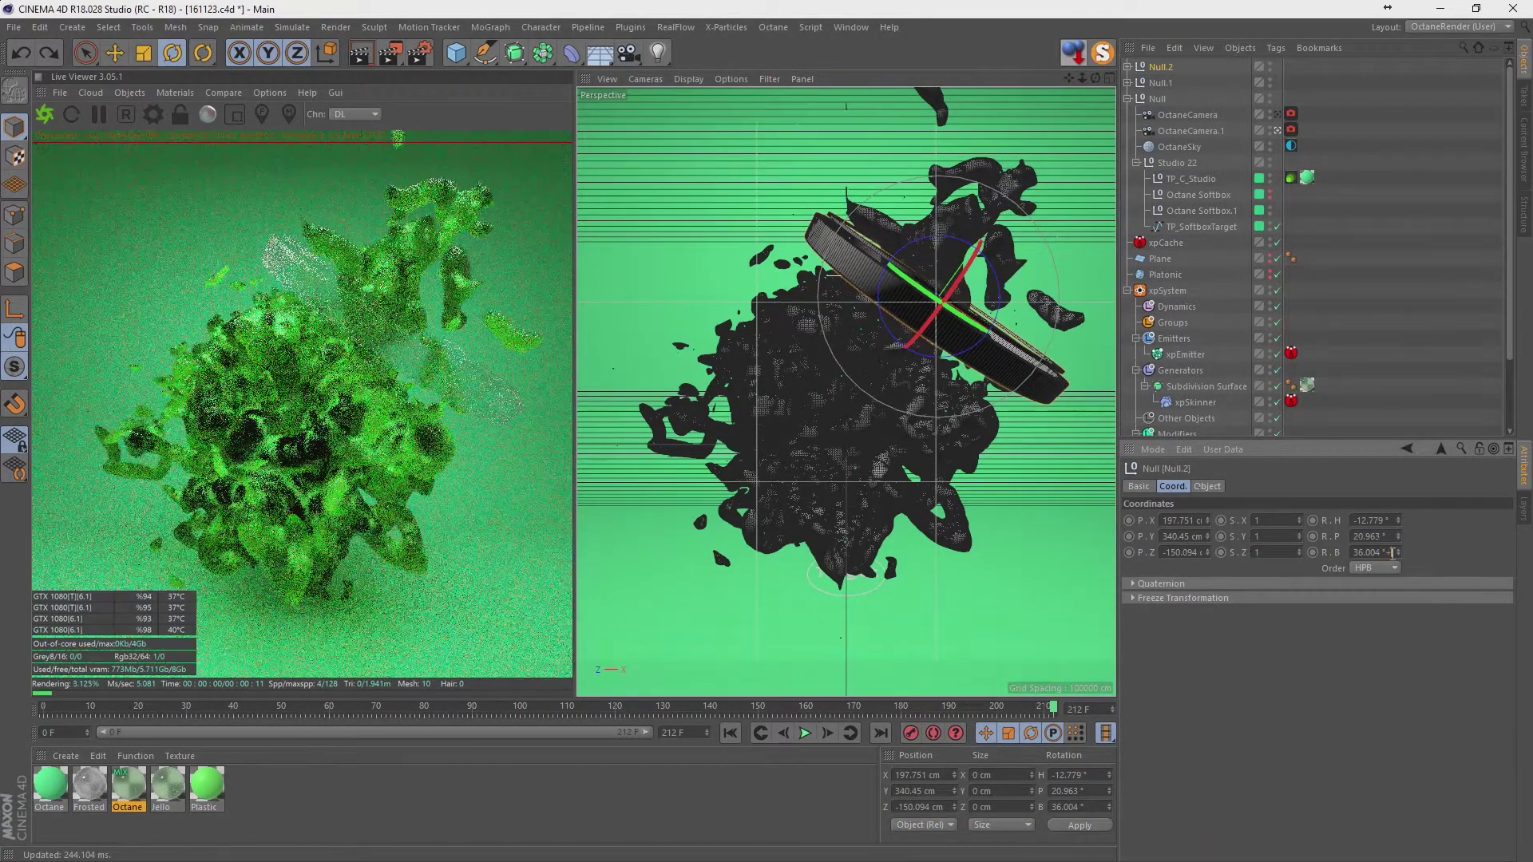
key("Return")
Move the flipped dish piece down-left beneath the jelly, tilt it, and save the scene.
key("e")
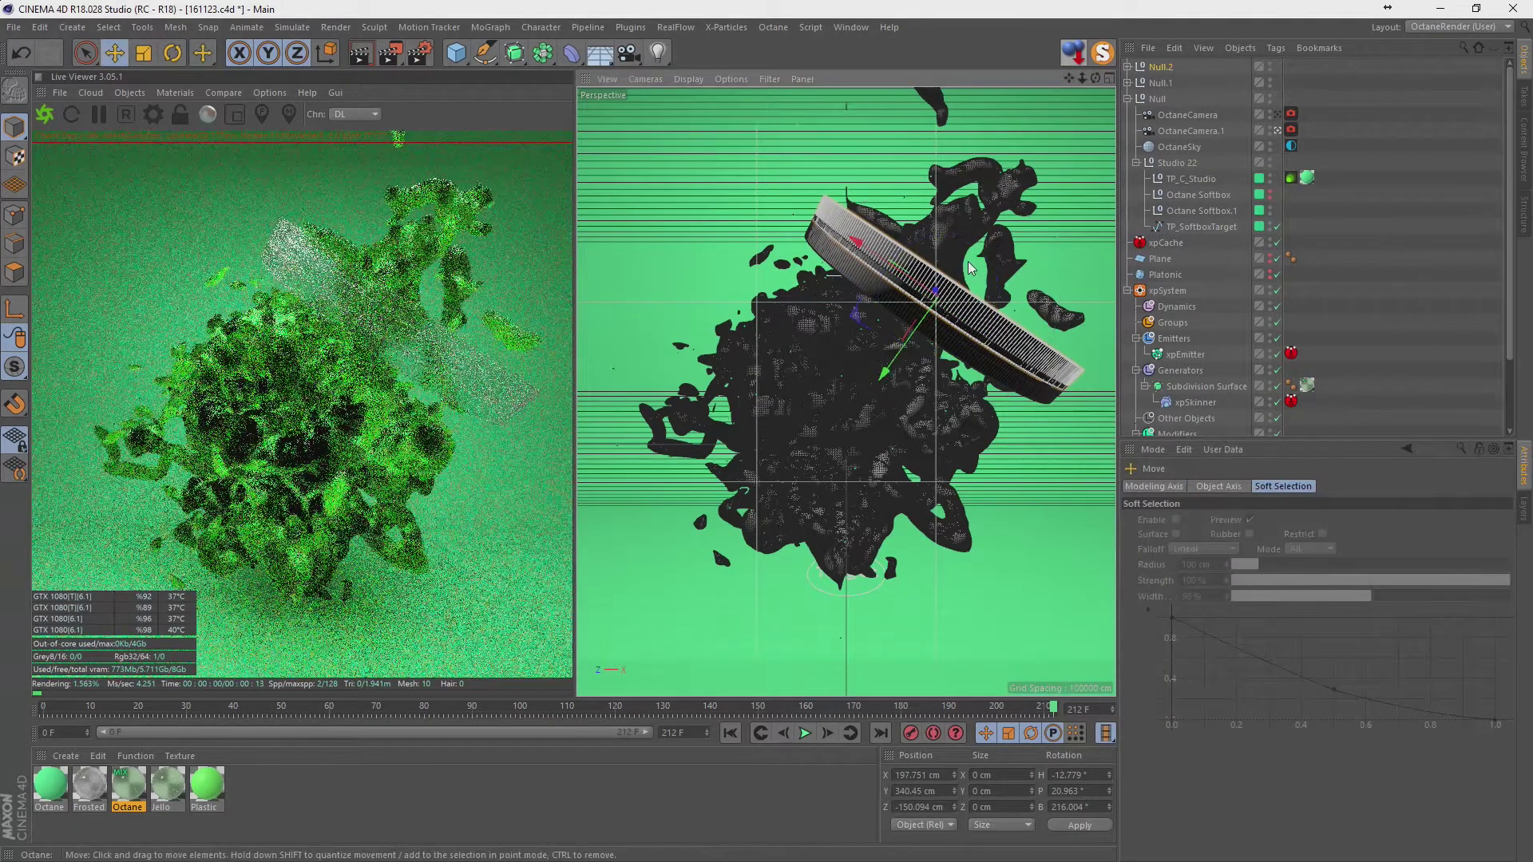
mouse_move(896, 363)
left_mouse_down()
mouse_move(738, 537)
mouse_move(763, 472)
mouse_move(759, 417)
left_mouse_up()
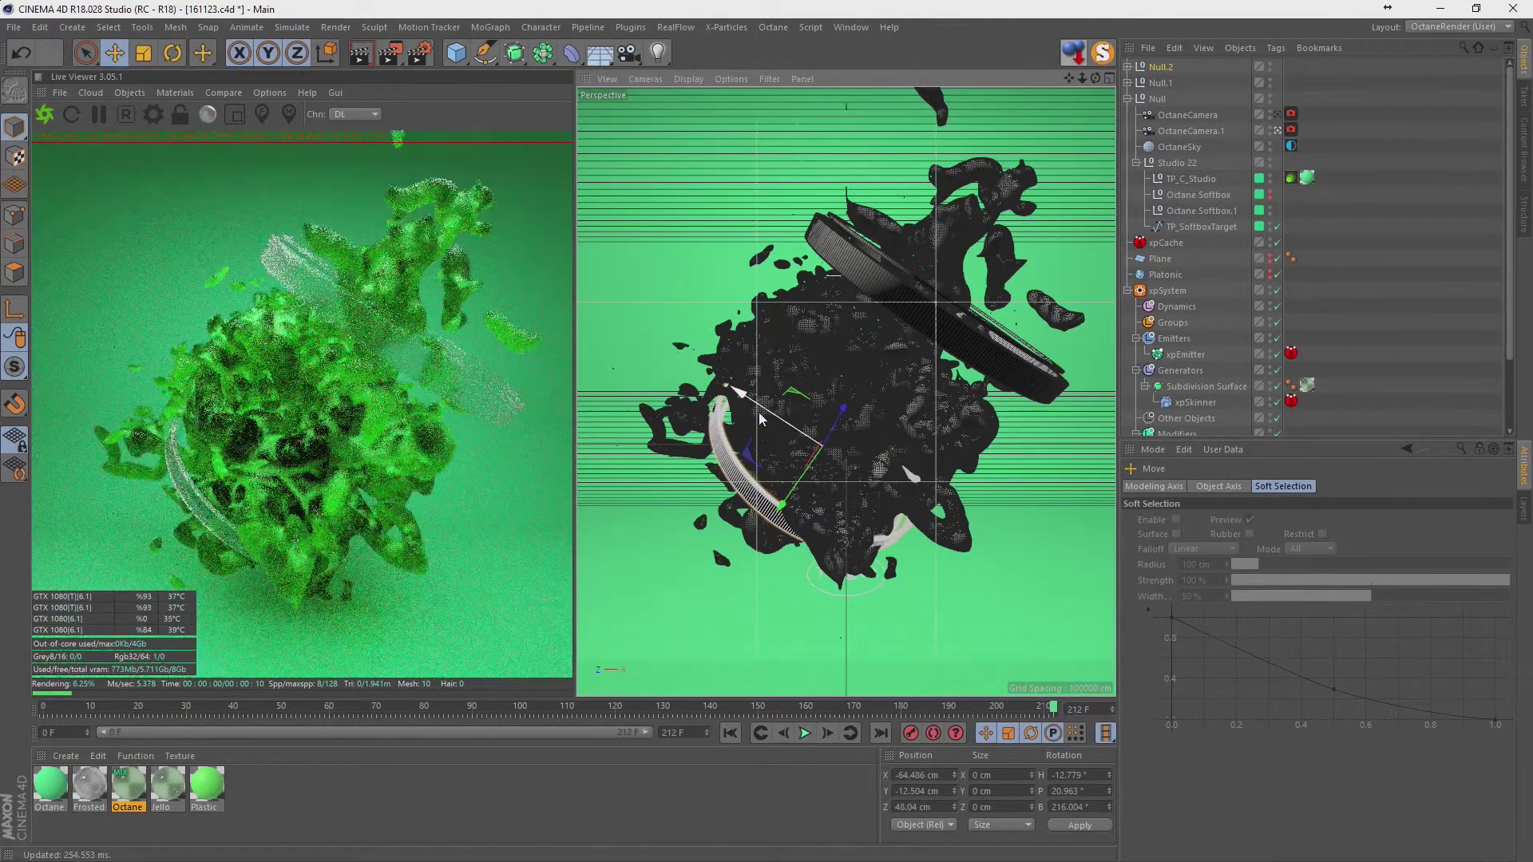
left_click_drag(781, 423, 792, 491)
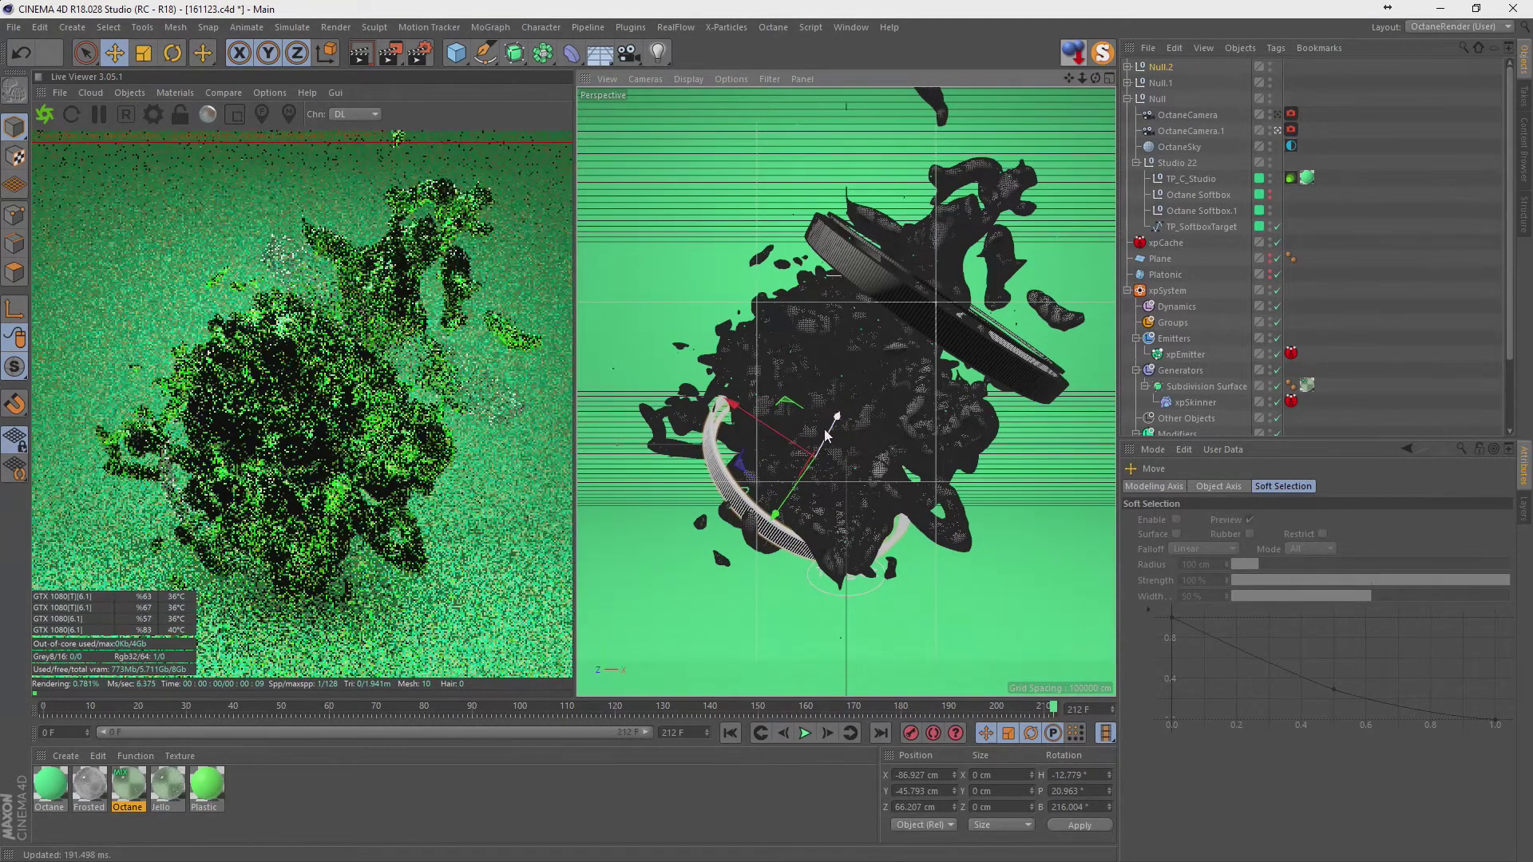
mouse_move(791, 491)
left_mouse_down()
mouse_move(831, 424)
mouse_move(807, 456)
mouse_move(830, 436)
left_mouse_up()
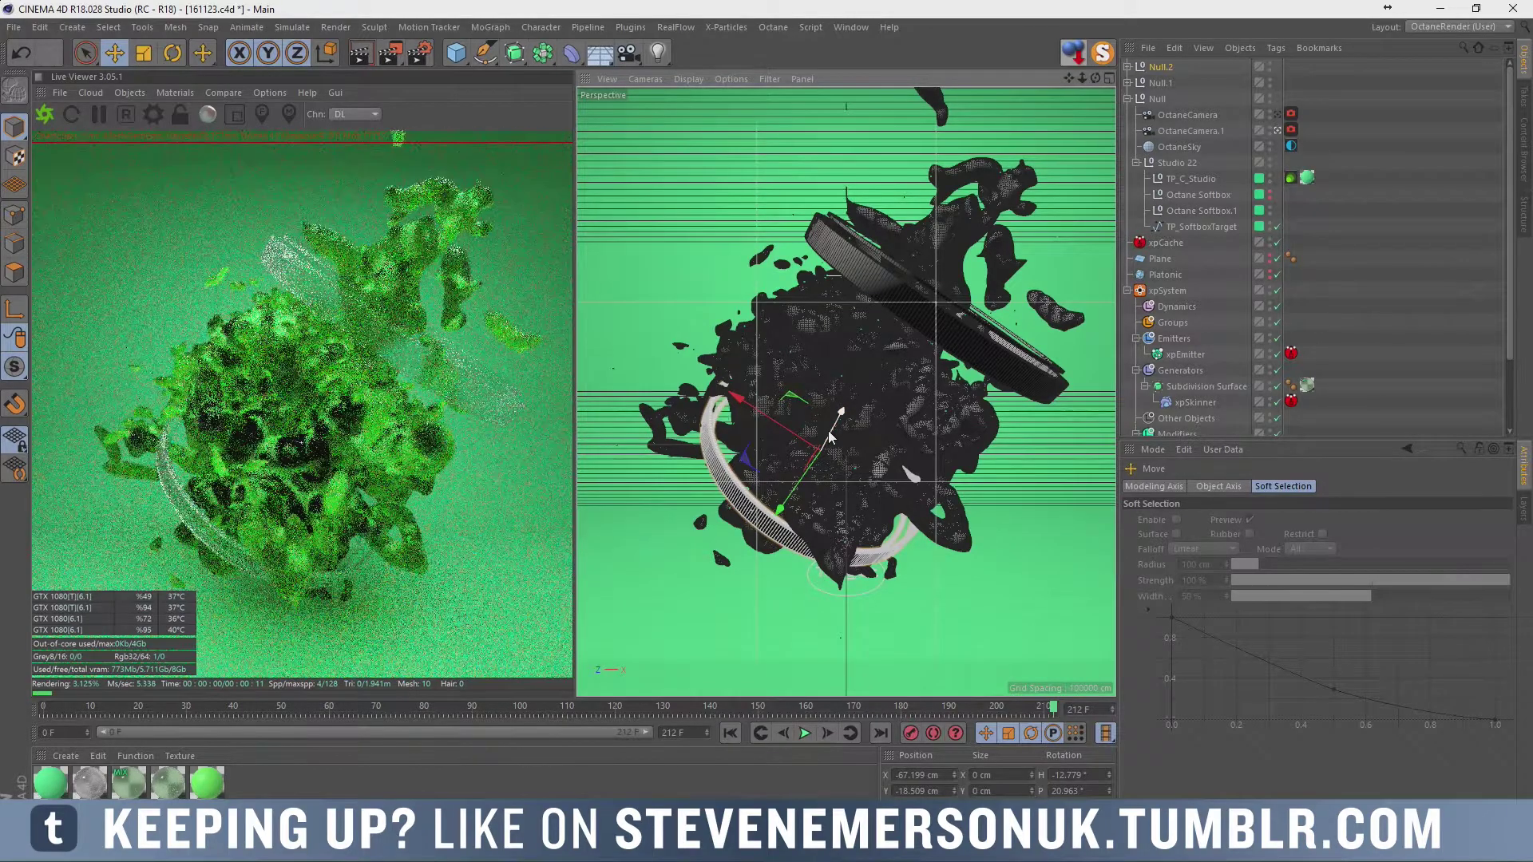
key("r")
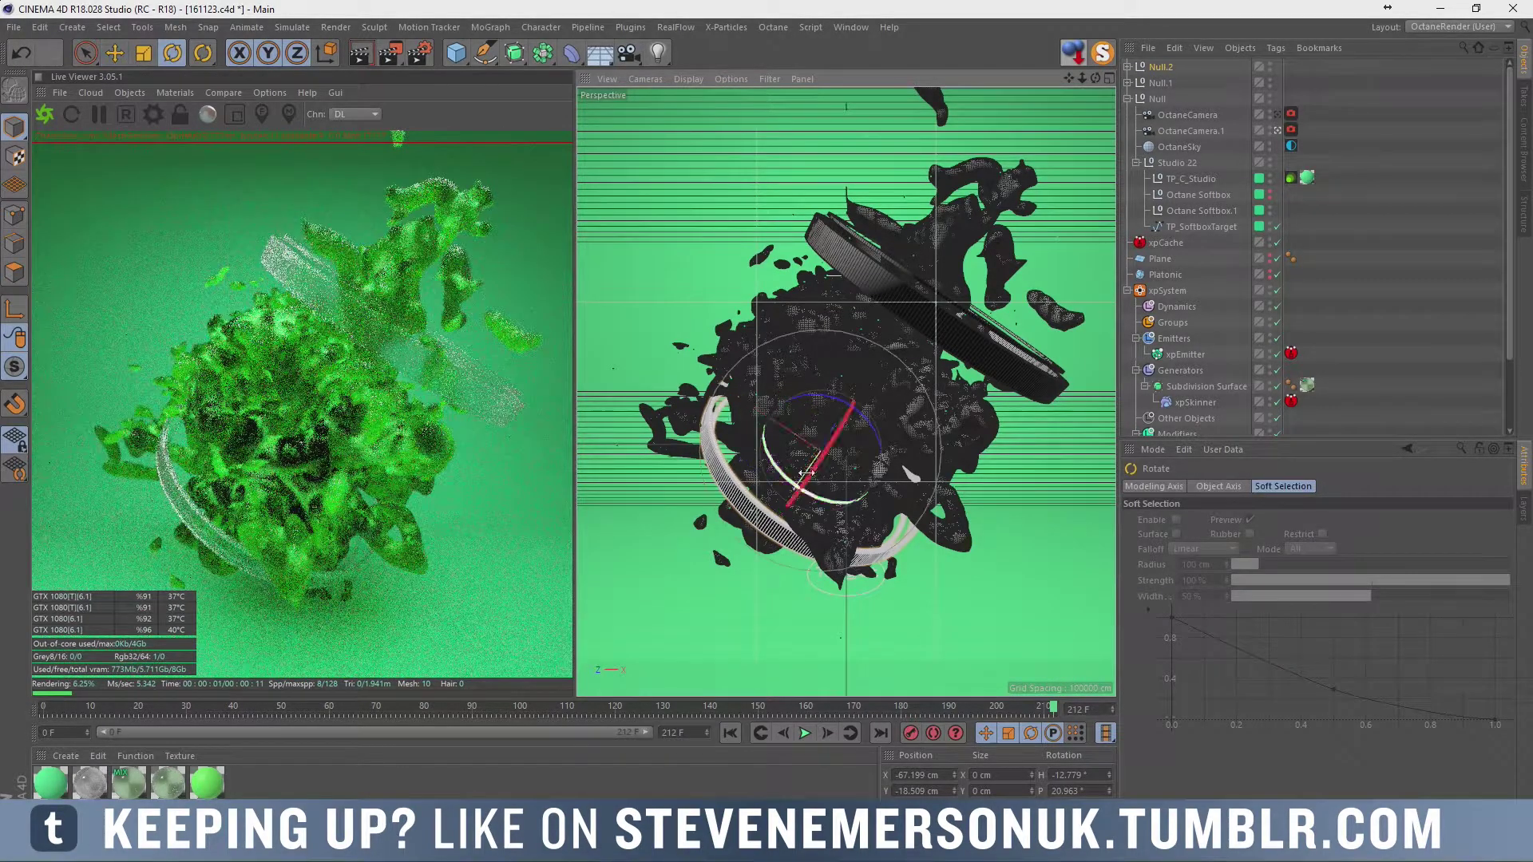
left_click_drag(817, 467, 807, 473)
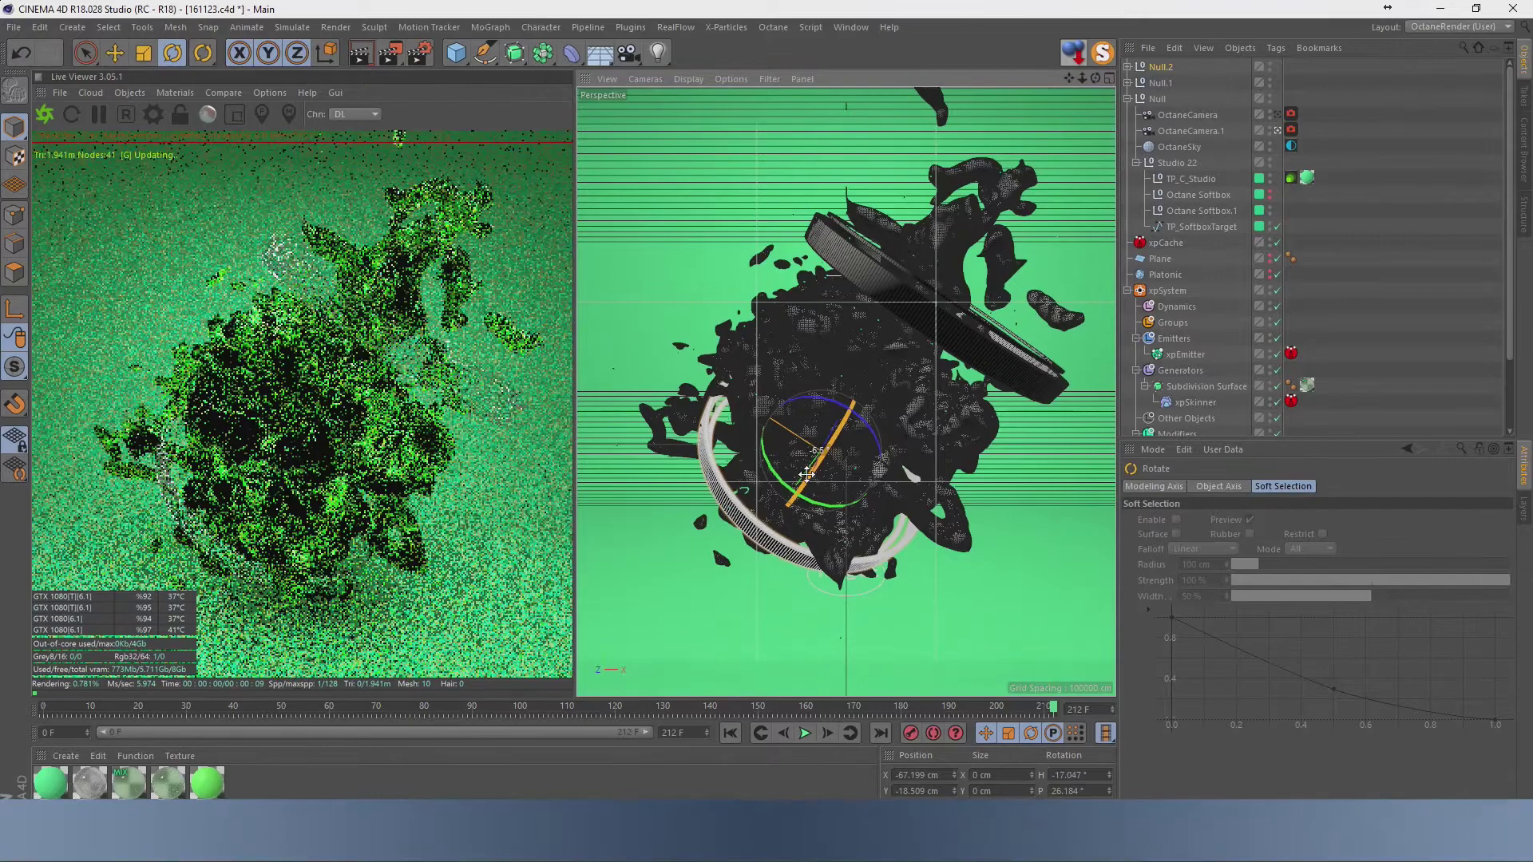
key("ctrl+s")
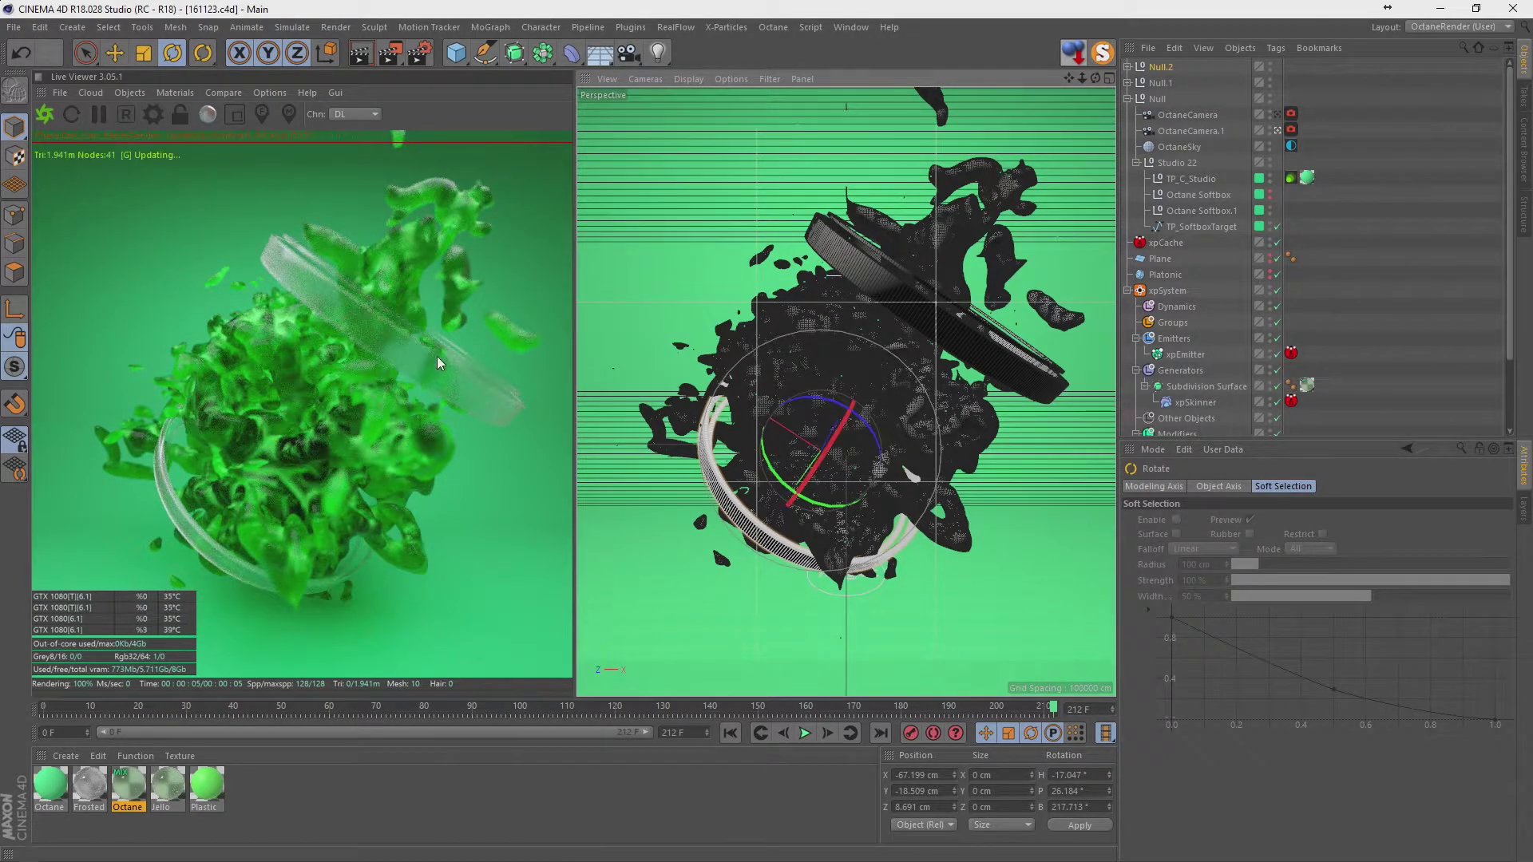
Lower the saturation of the green Octane material's diffuse colour.
double_click(59, 785)
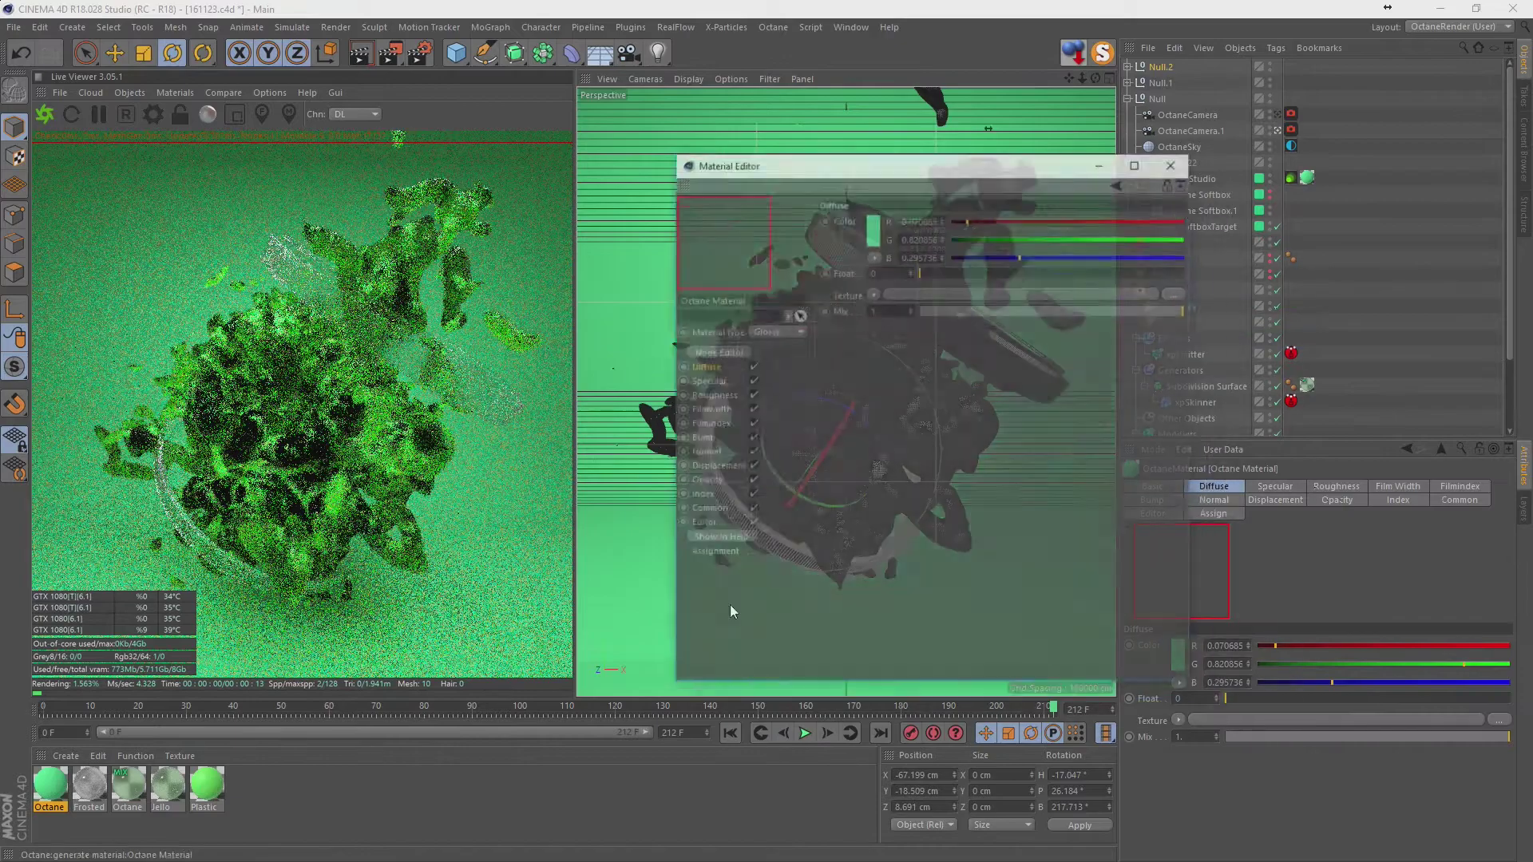
left_click(814, 199)
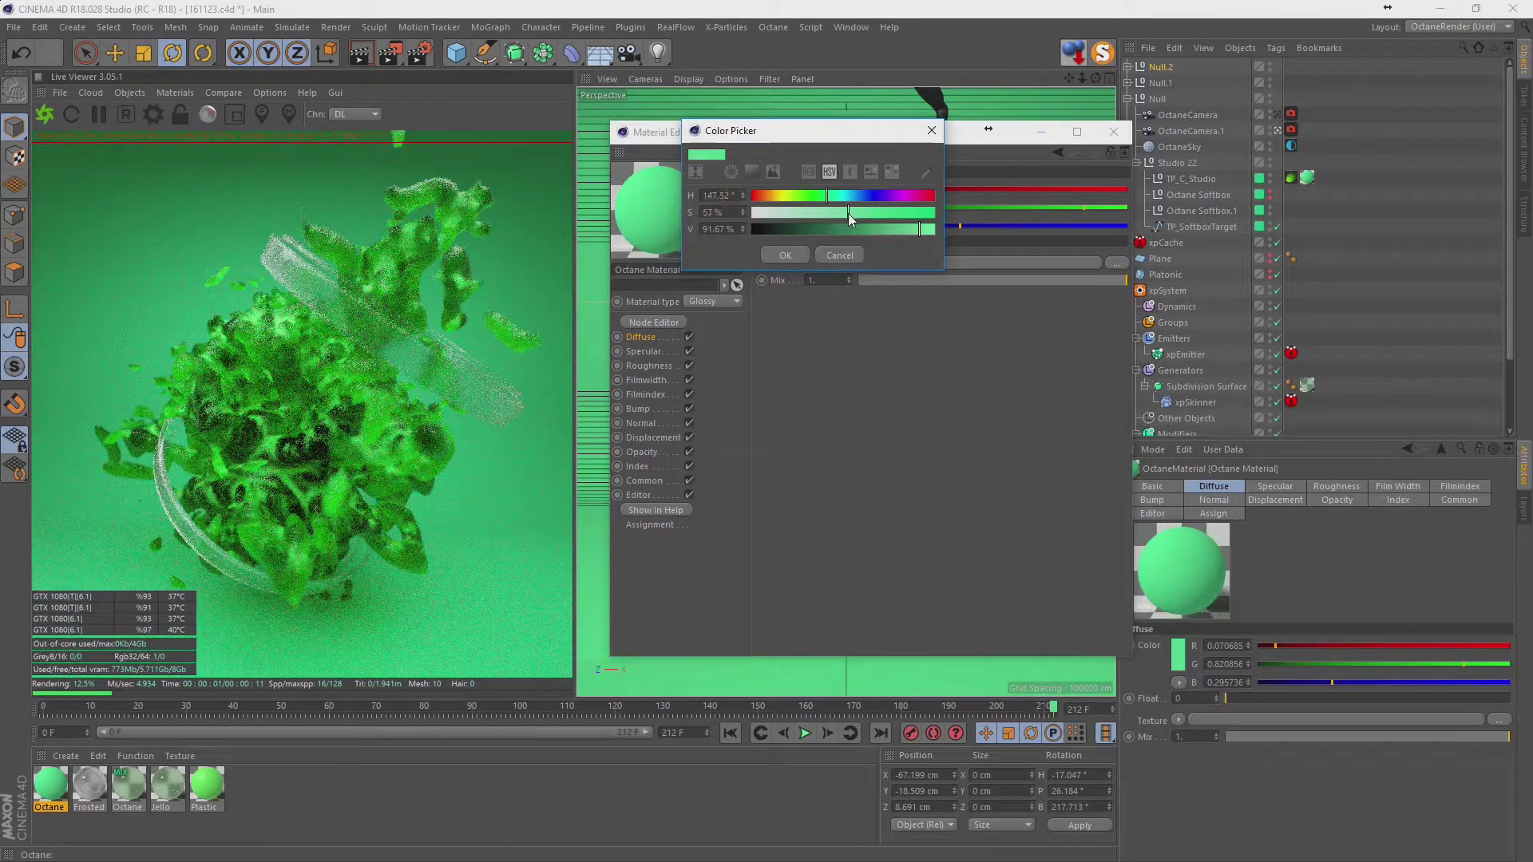
left_click_drag(846, 213, 833, 213)
left_click(786, 255)
left_click(1115, 132)
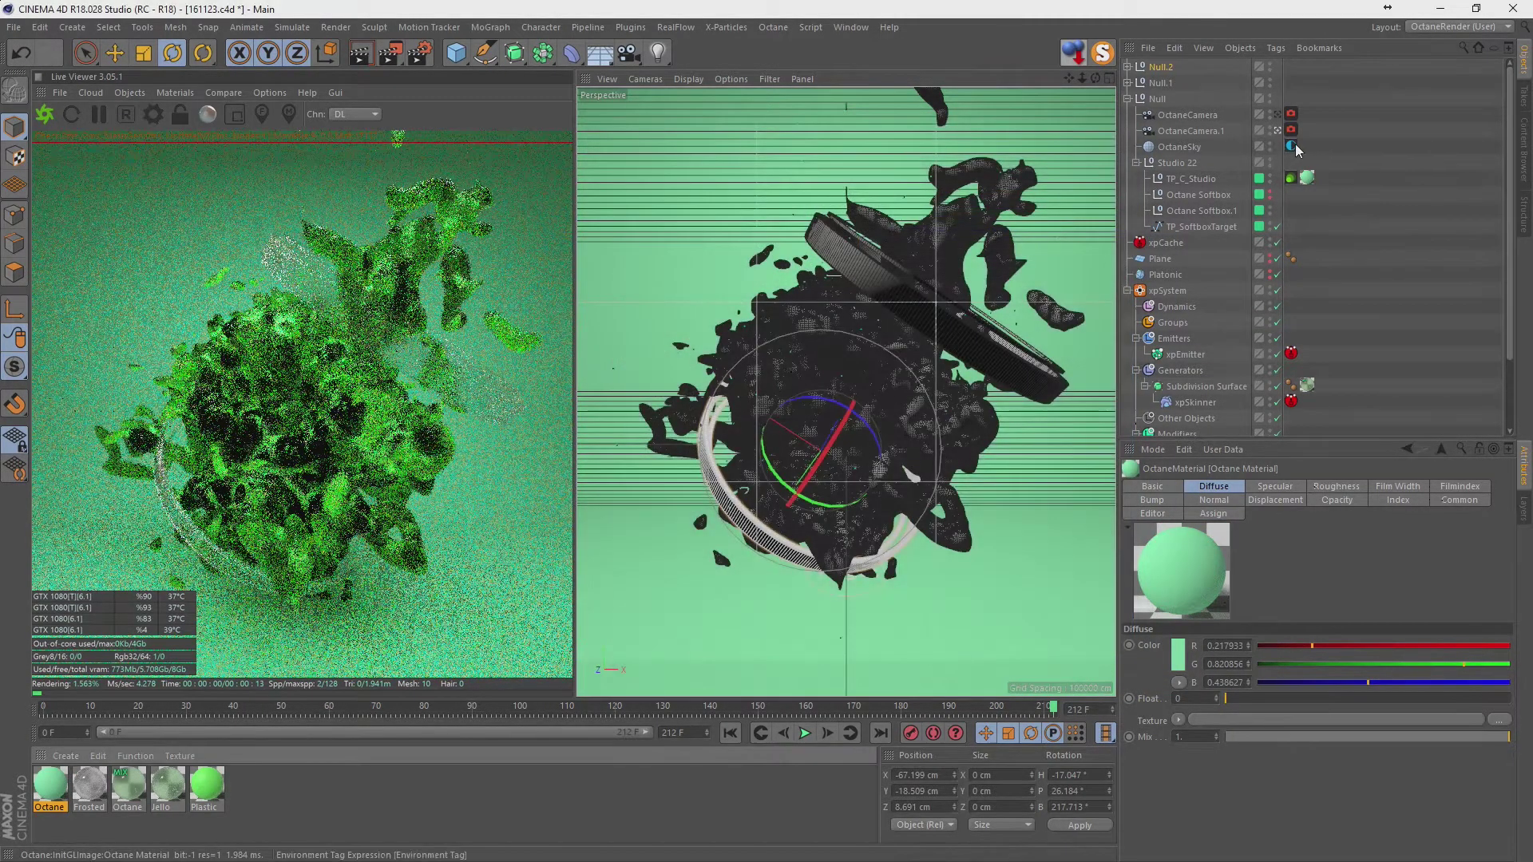
Set the OctaneSky environment power to 1 and add an ImageTexture with gamma 1.
left_click(1292, 145)
left_click(1206, 611)
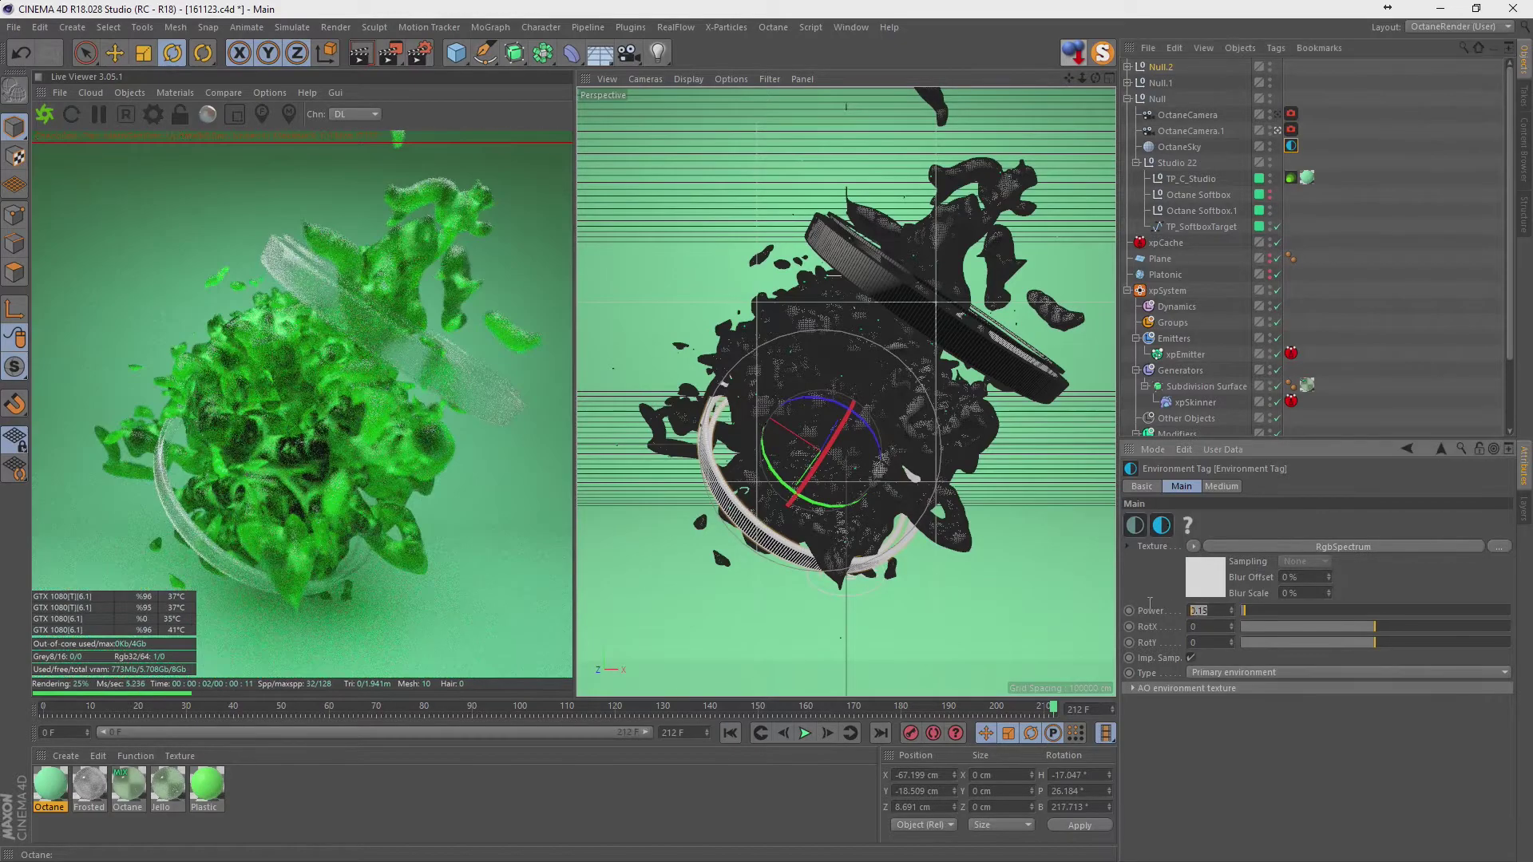
type("1")
key("Return")
left_click(1194, 546)
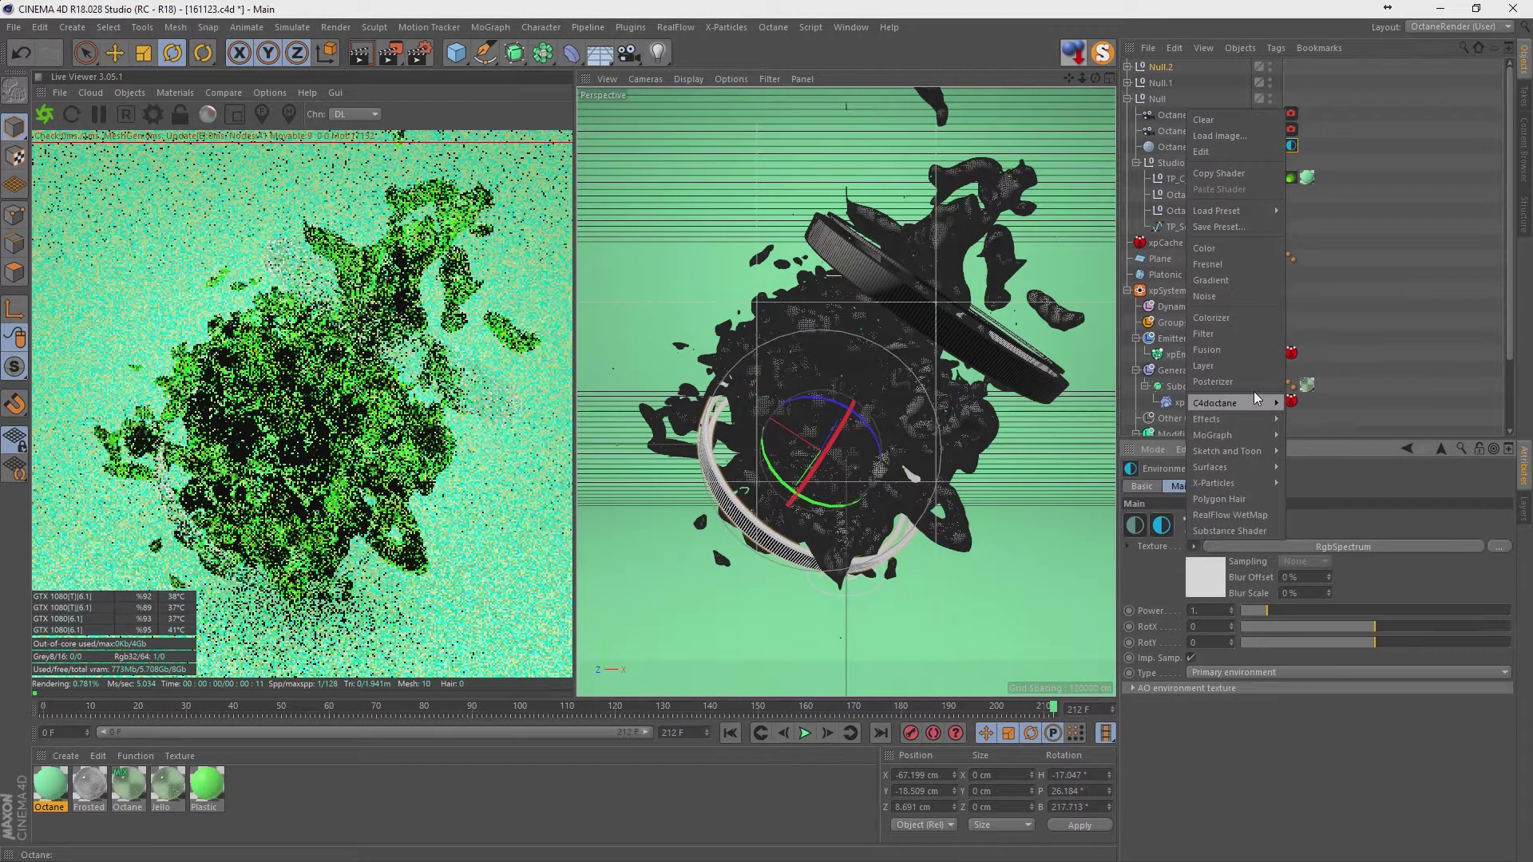
mouse_move(1222, 403)
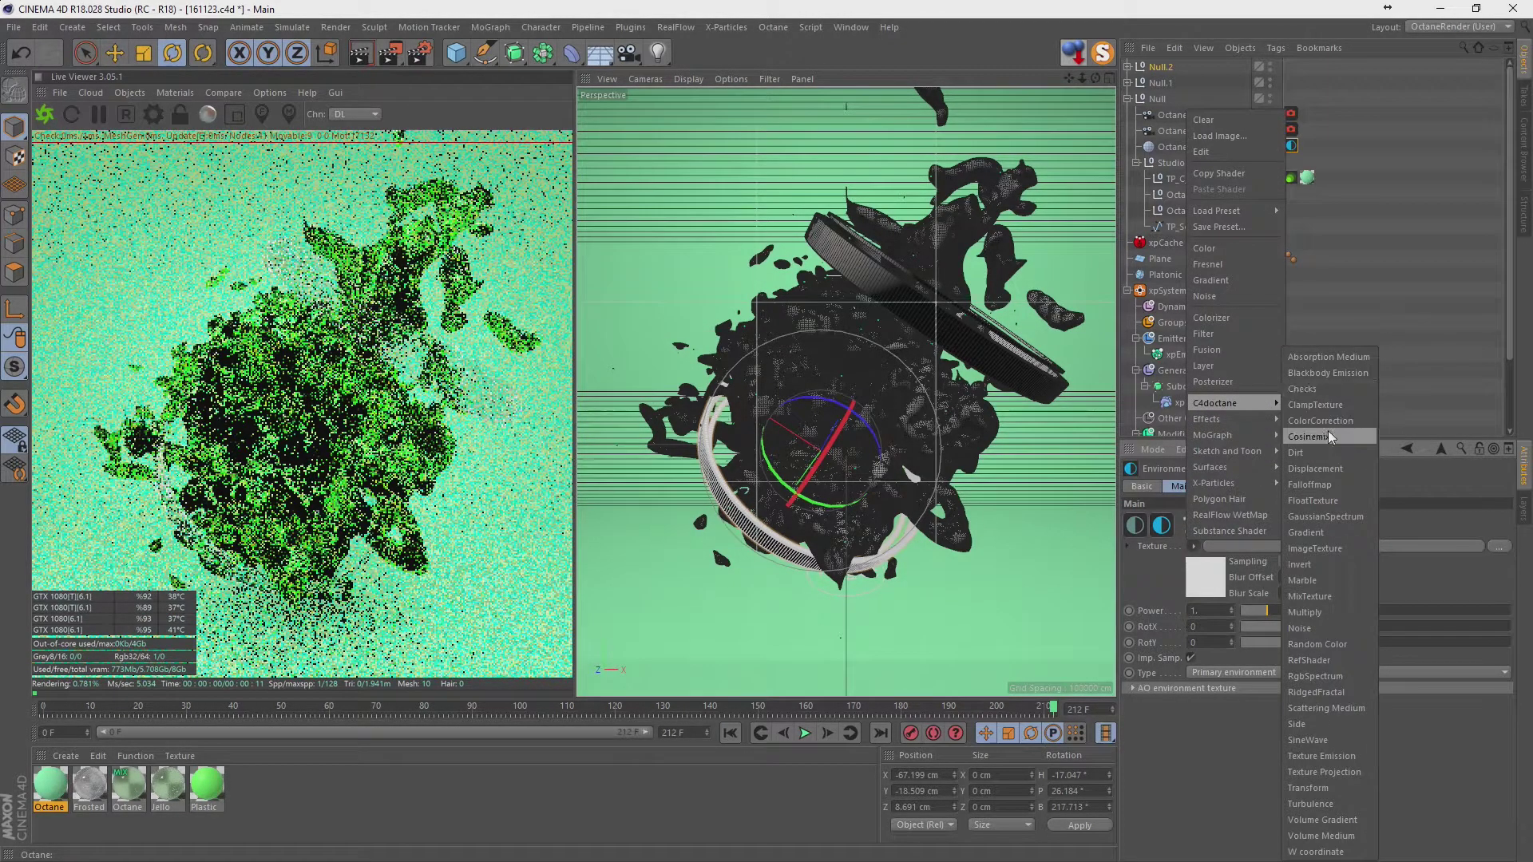
left_click(1330, 546)
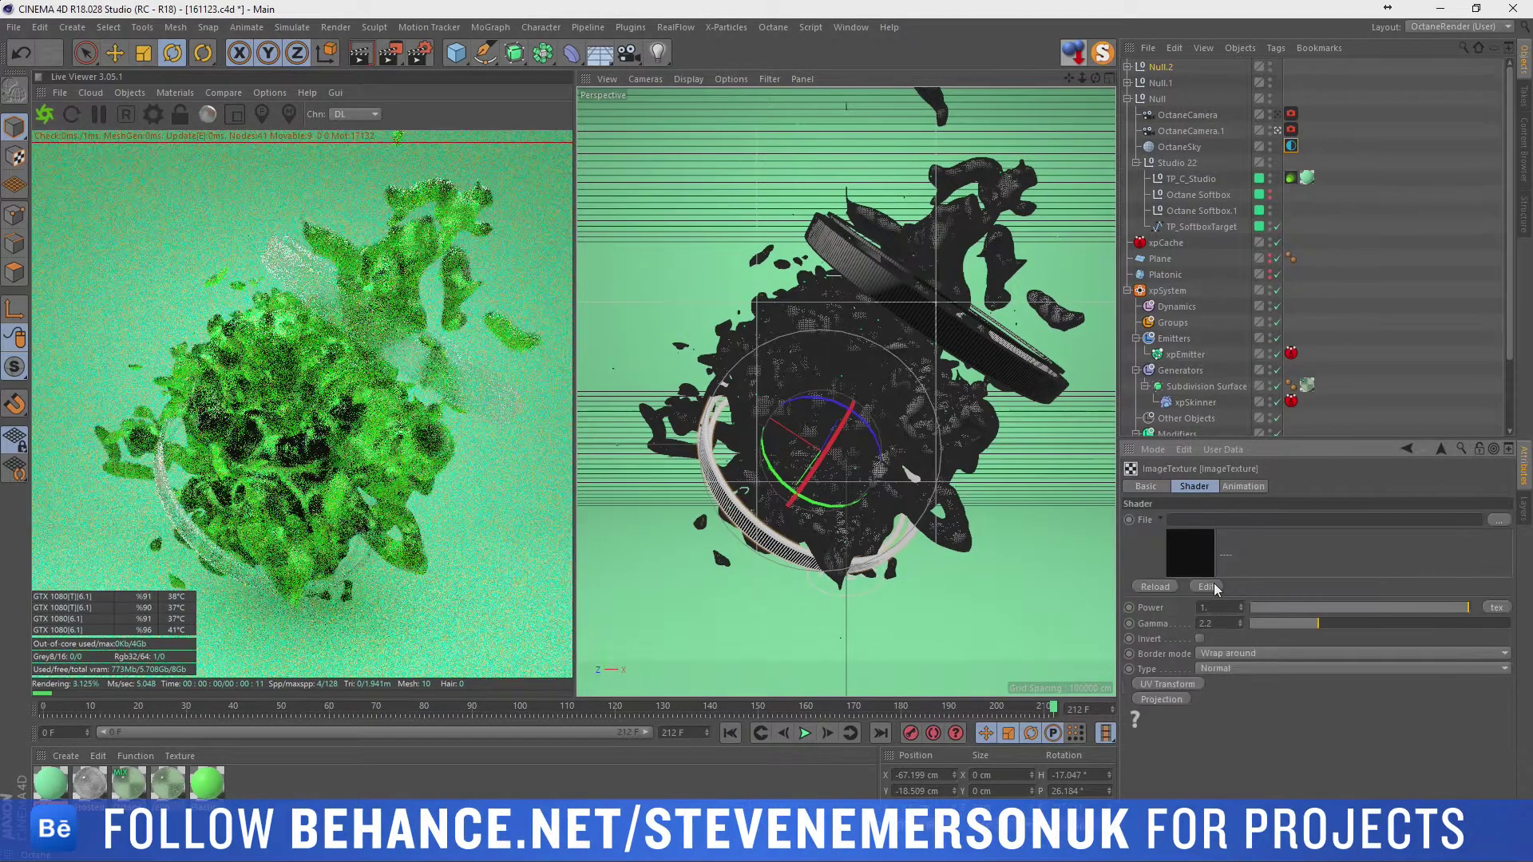
type("1")
key("Return")
Copy HDR_110_Tunnel_Ref.hdr into a new 'tex' folder in project 23 and load it as the texture.
left_click(1499, 519)
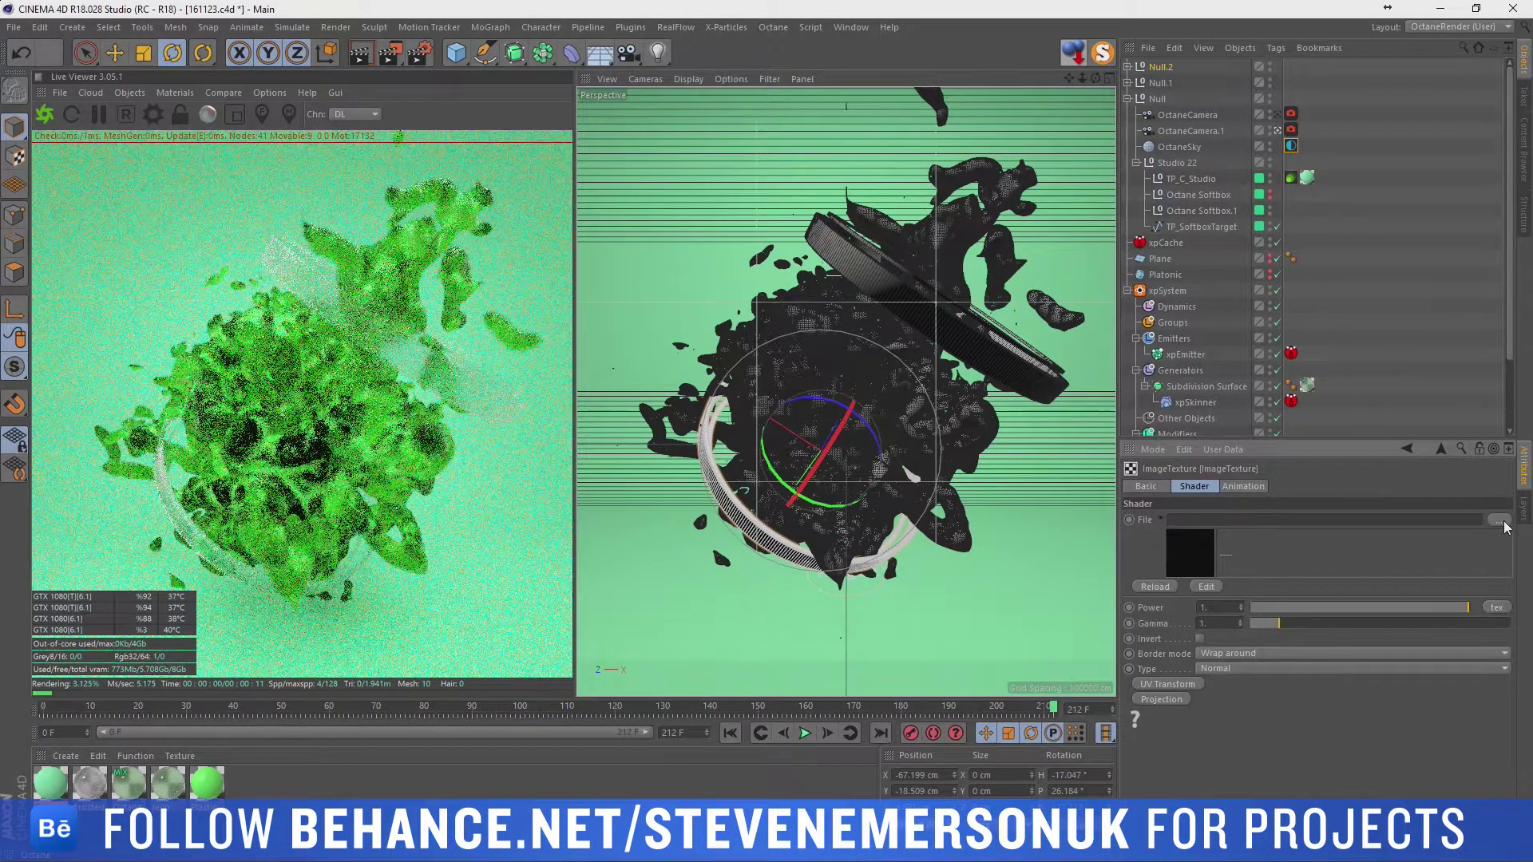
left_click(309, 157)
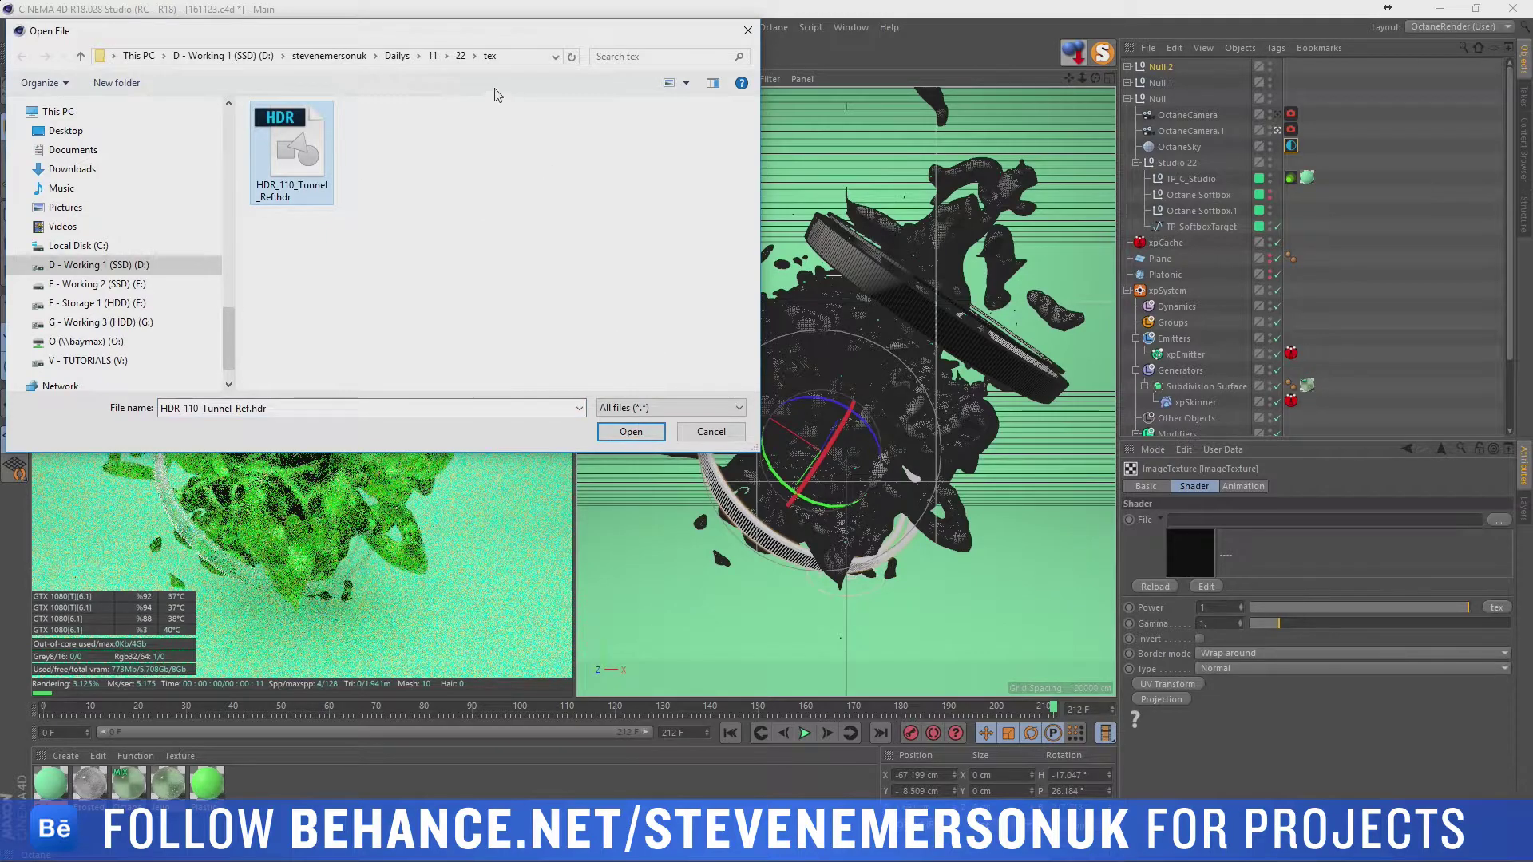
left_click(432, 56)
double_click(296, 364)
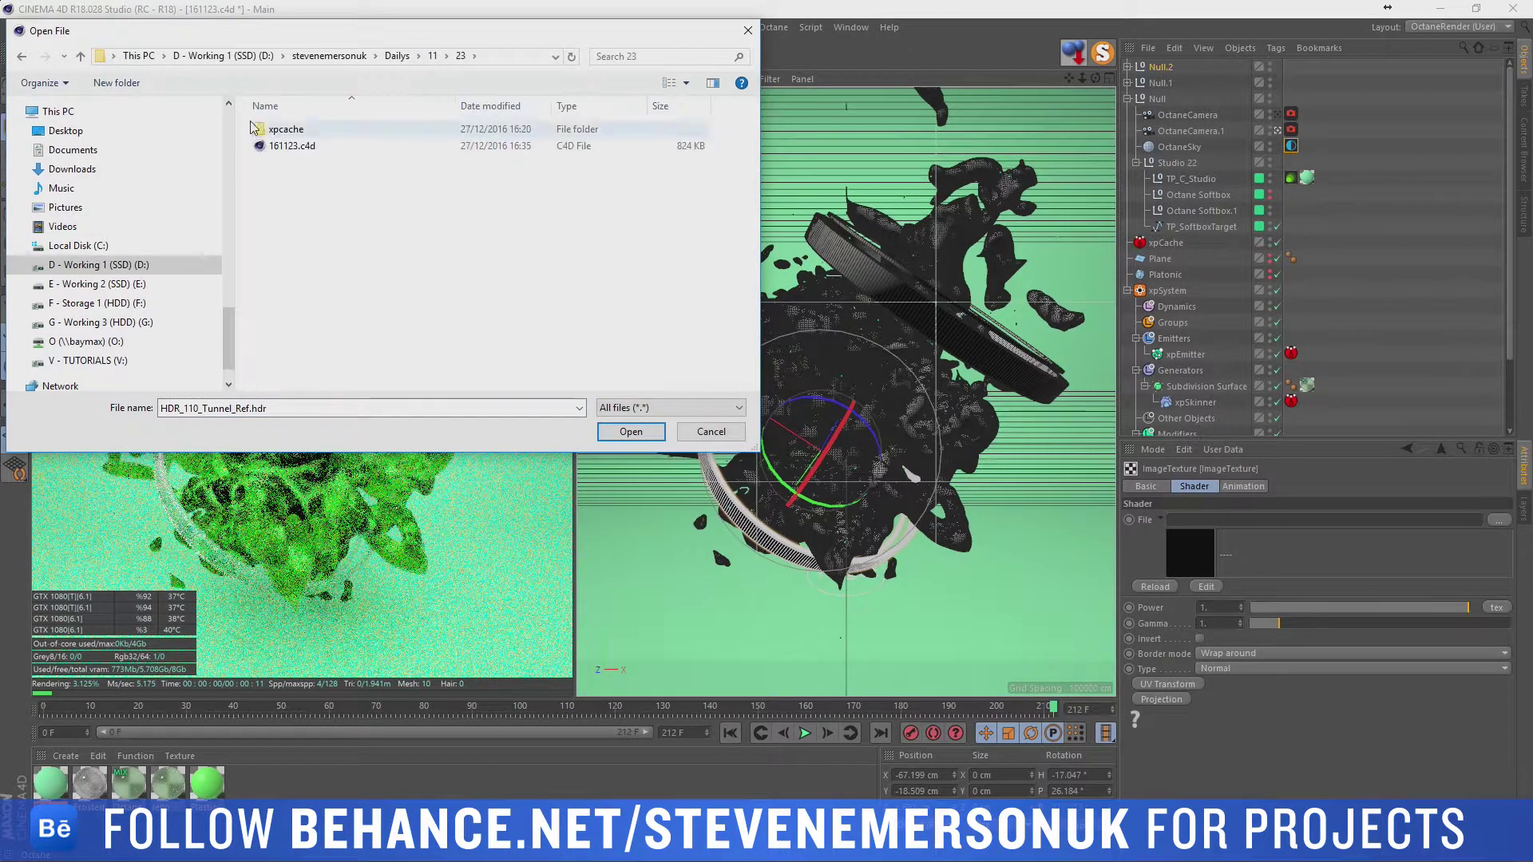
left_click(116, 82)
type("ex")
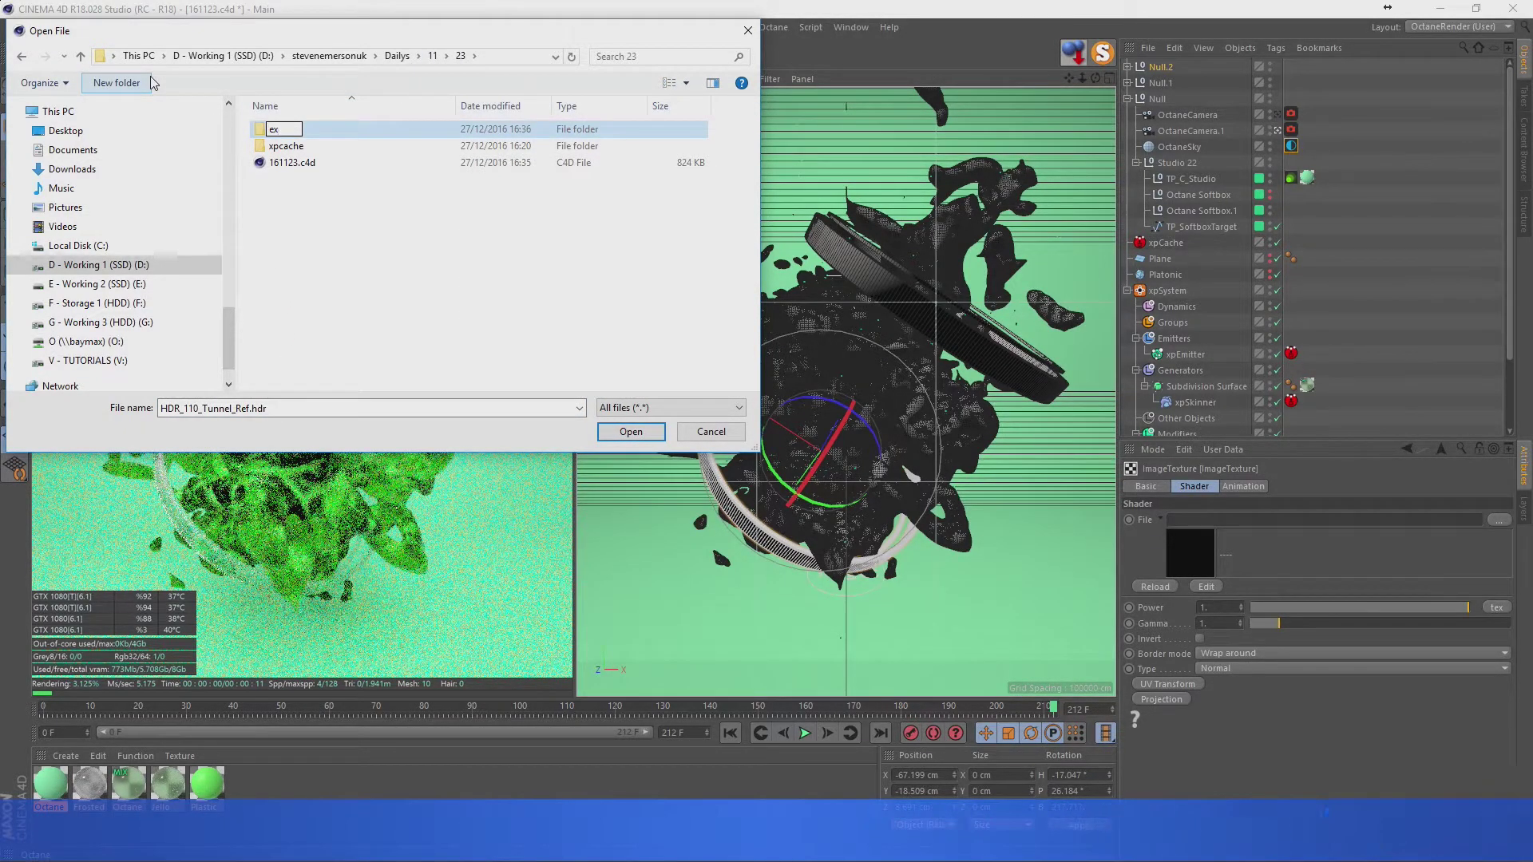
key("BackSpace")
key("BackSpace")
type("te")
key("Return")
key("Return")
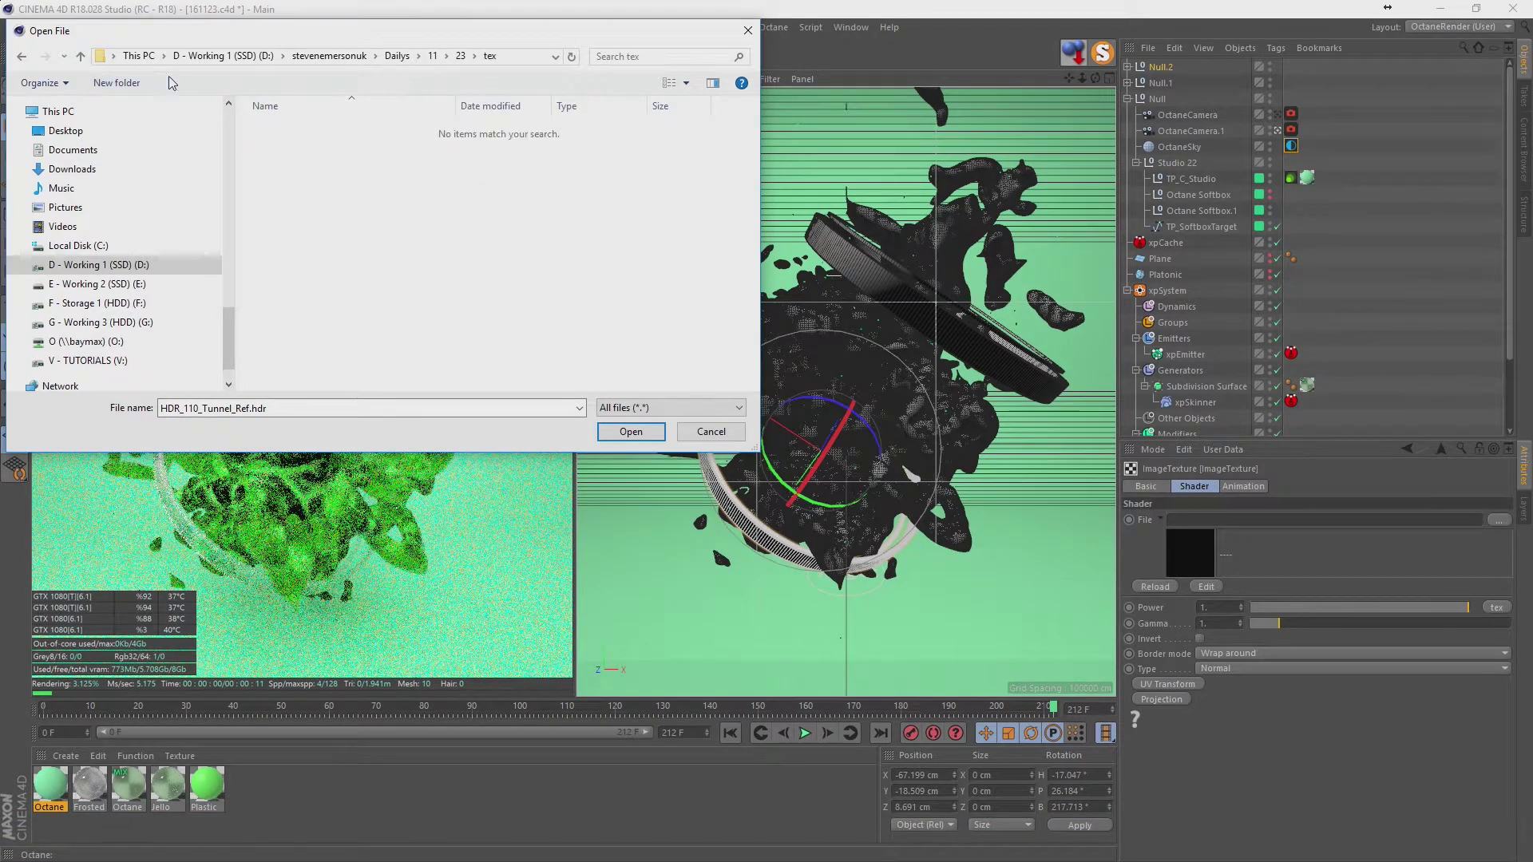
key("ctrl+v")
double_click(292, 131)
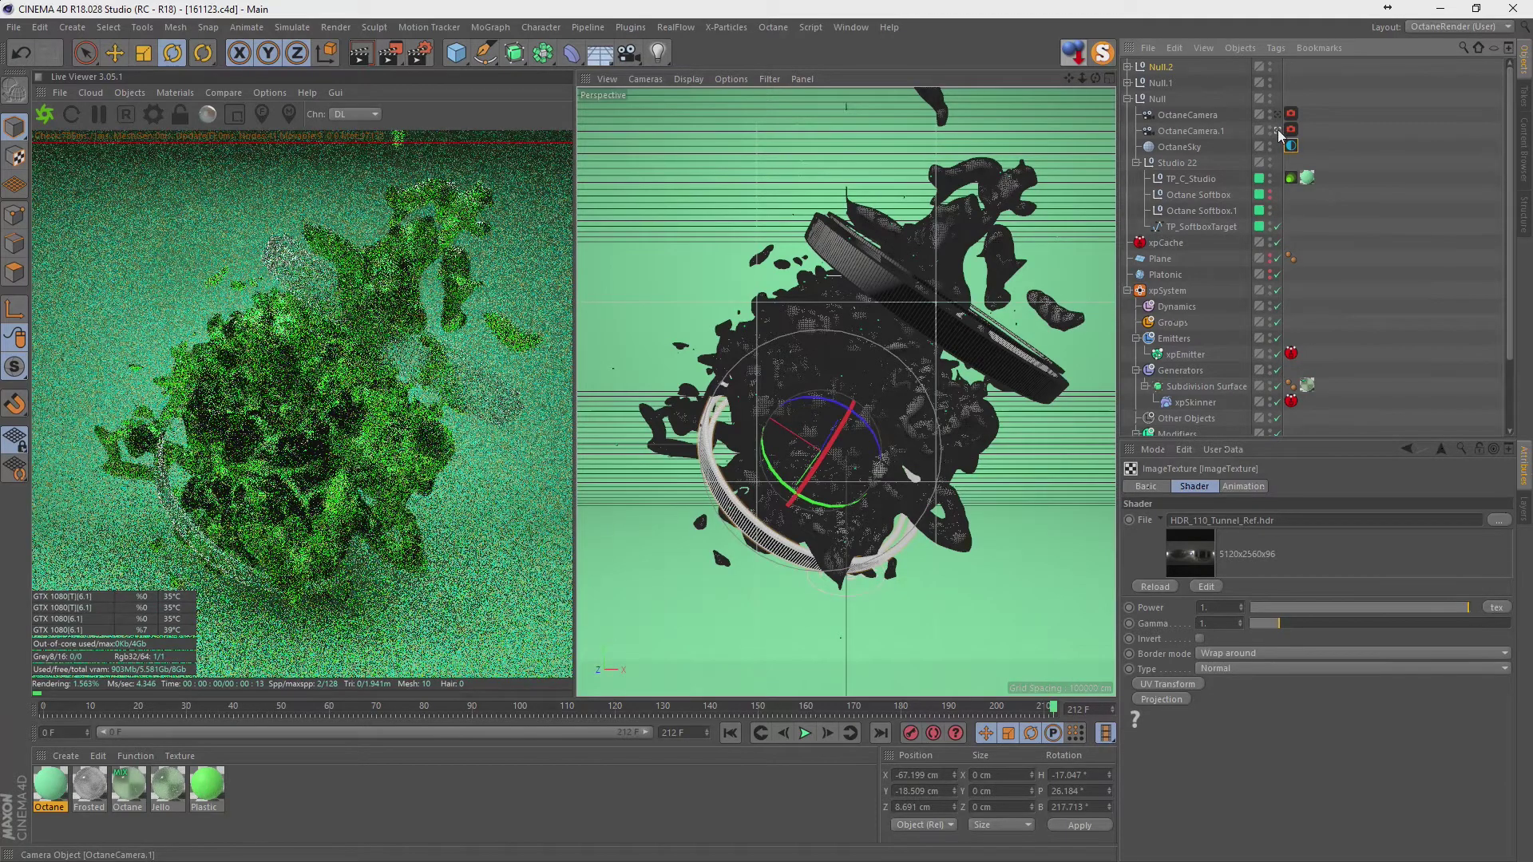
Rotate the HDR environment to -0.26190 while checking through OctaneCamera.1, then save the scene.
left_click(1277, 130)
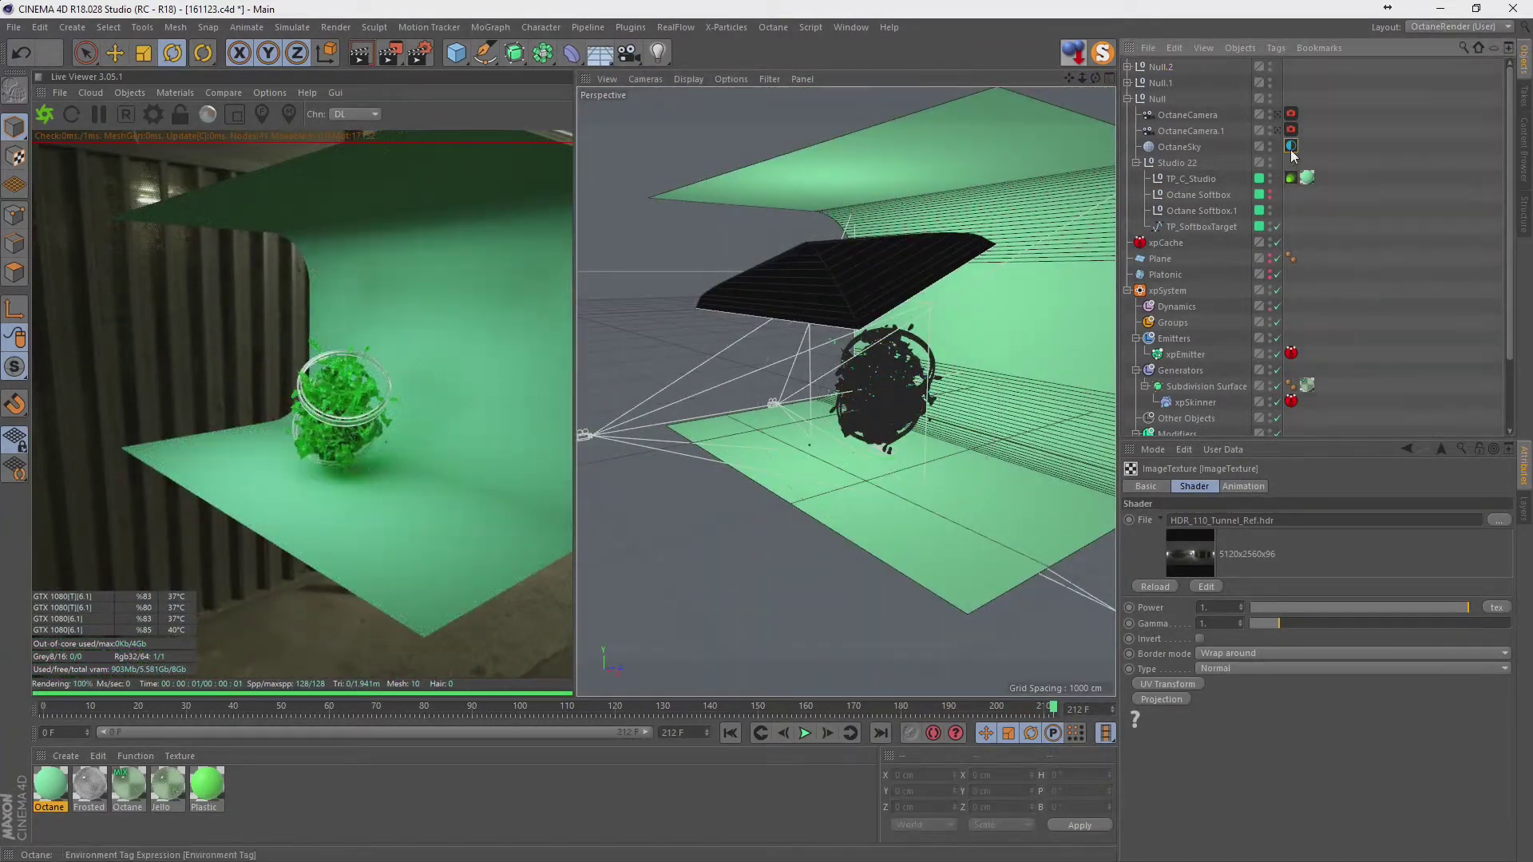
left_click(1290, 146)
left_click(1339, 627)
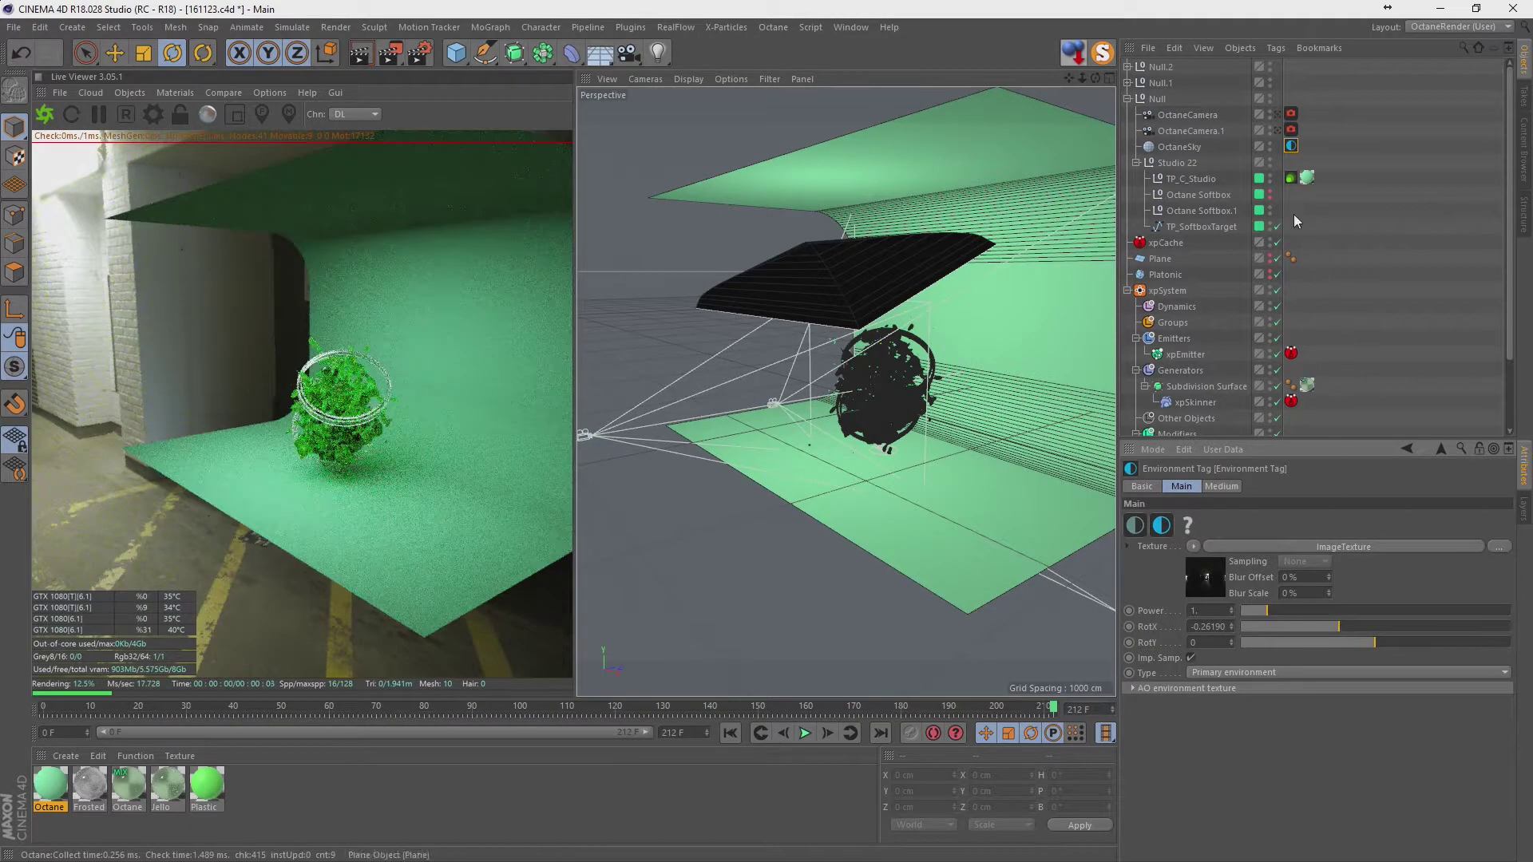
left_click(1276, 131)
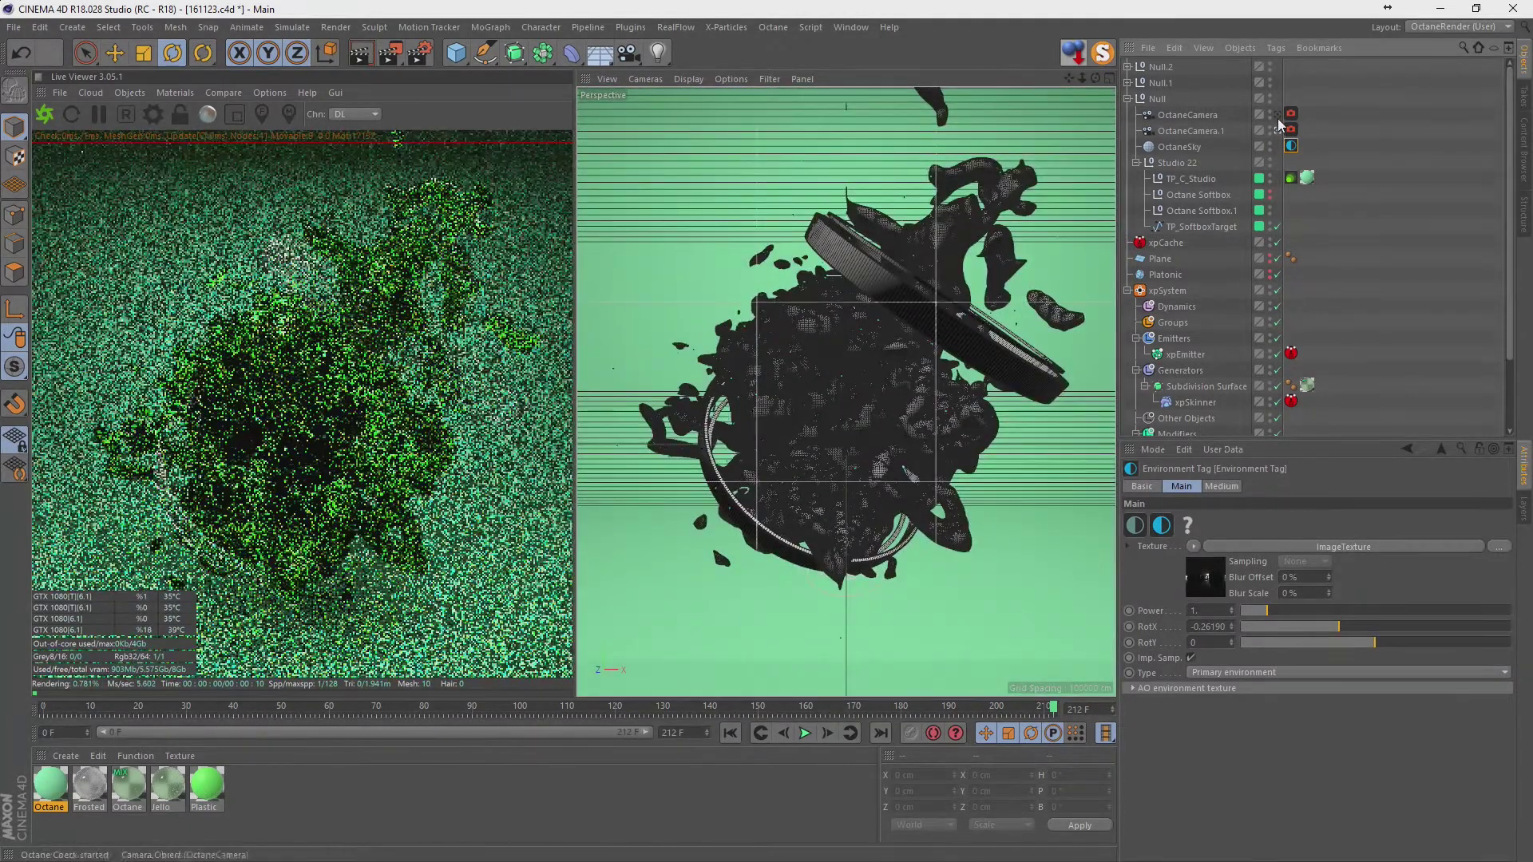
left_click(1279, 129)
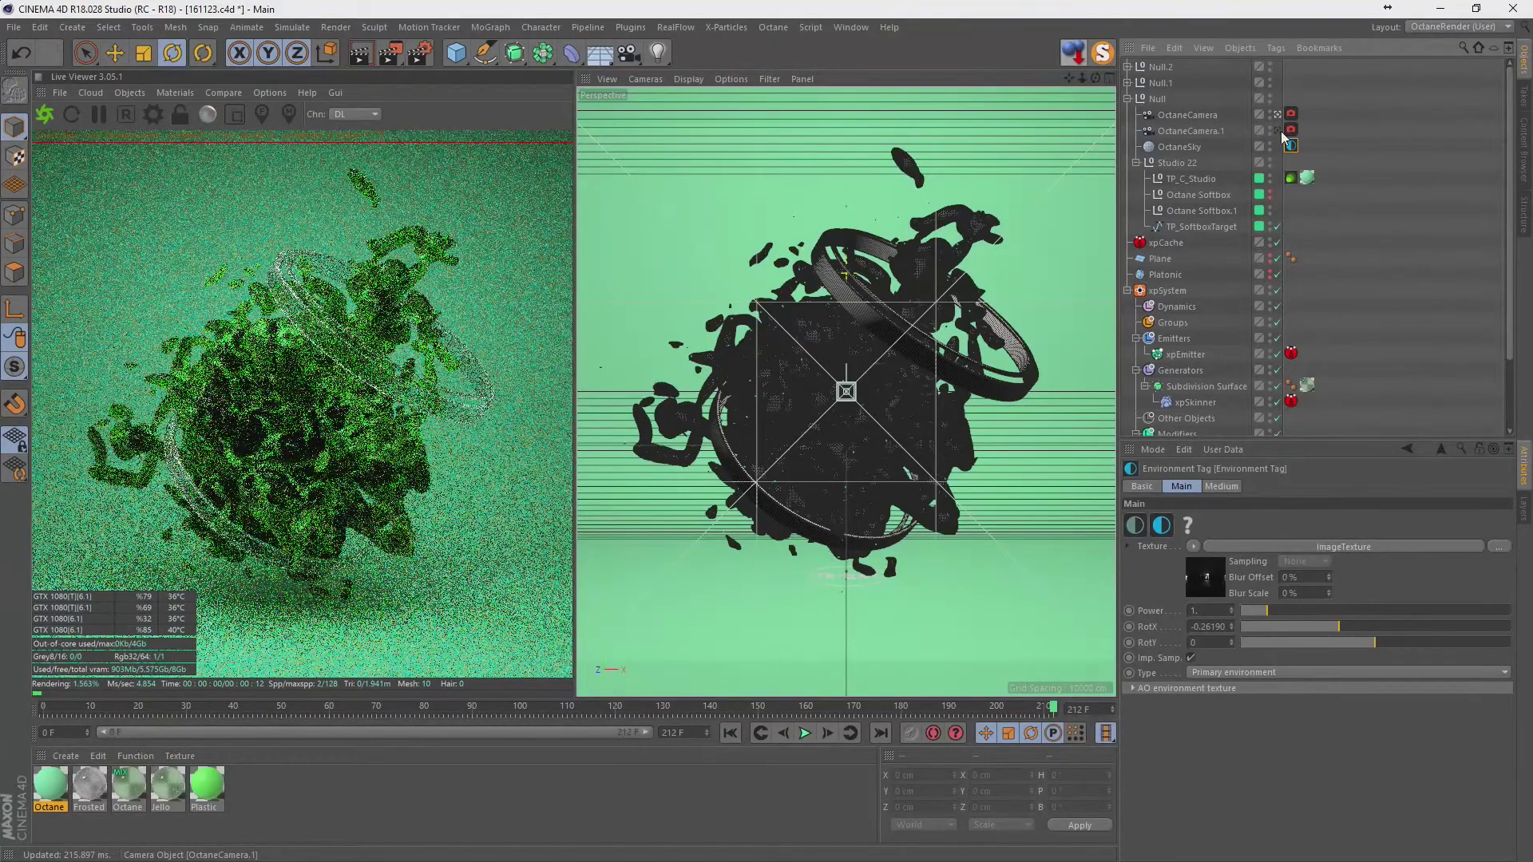
left_click(1281, 129)
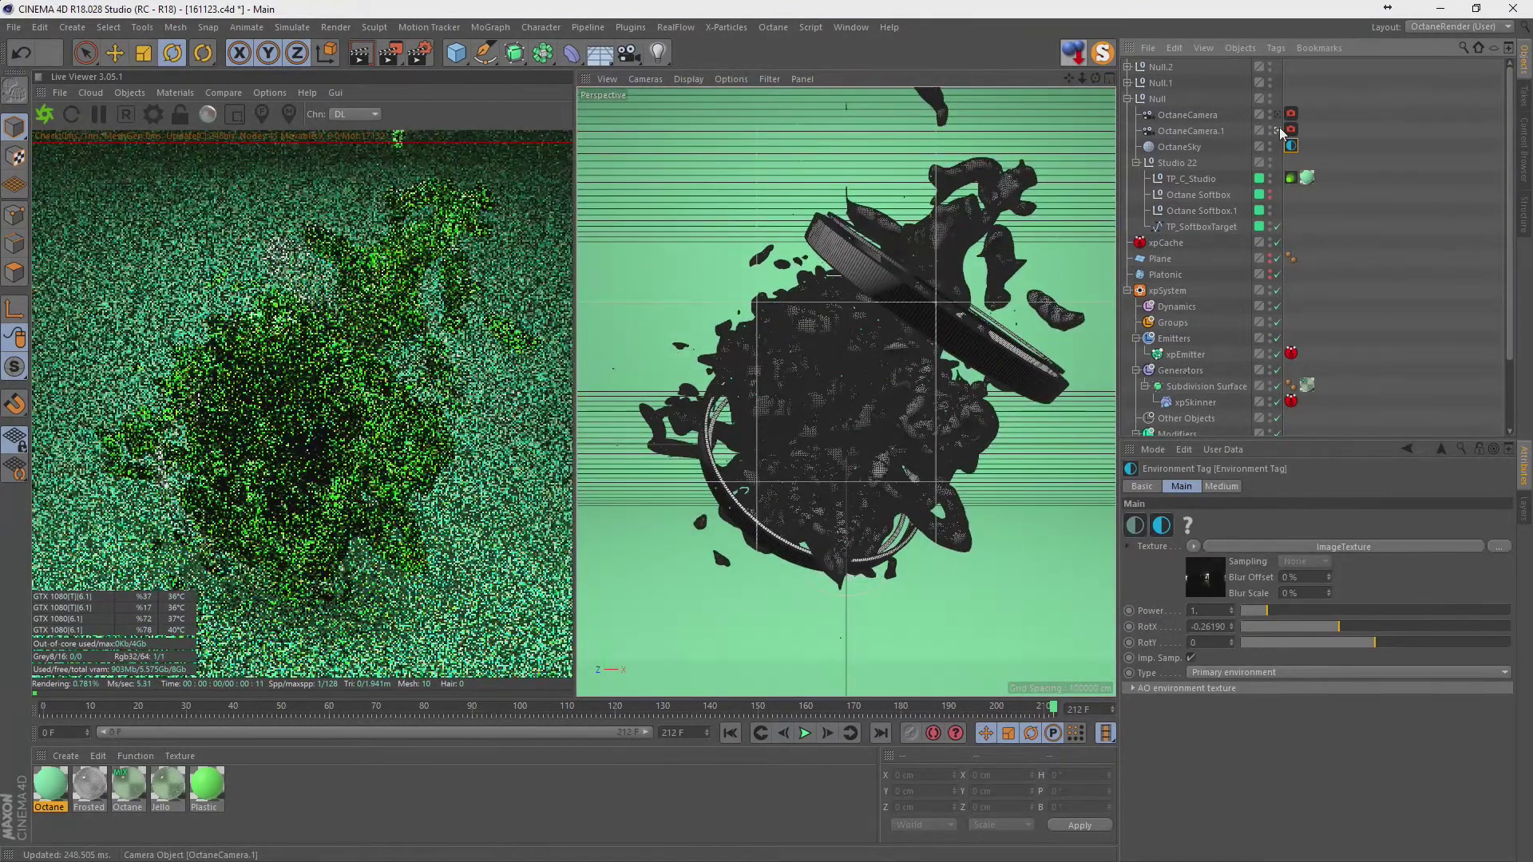
key("ctrl+s")
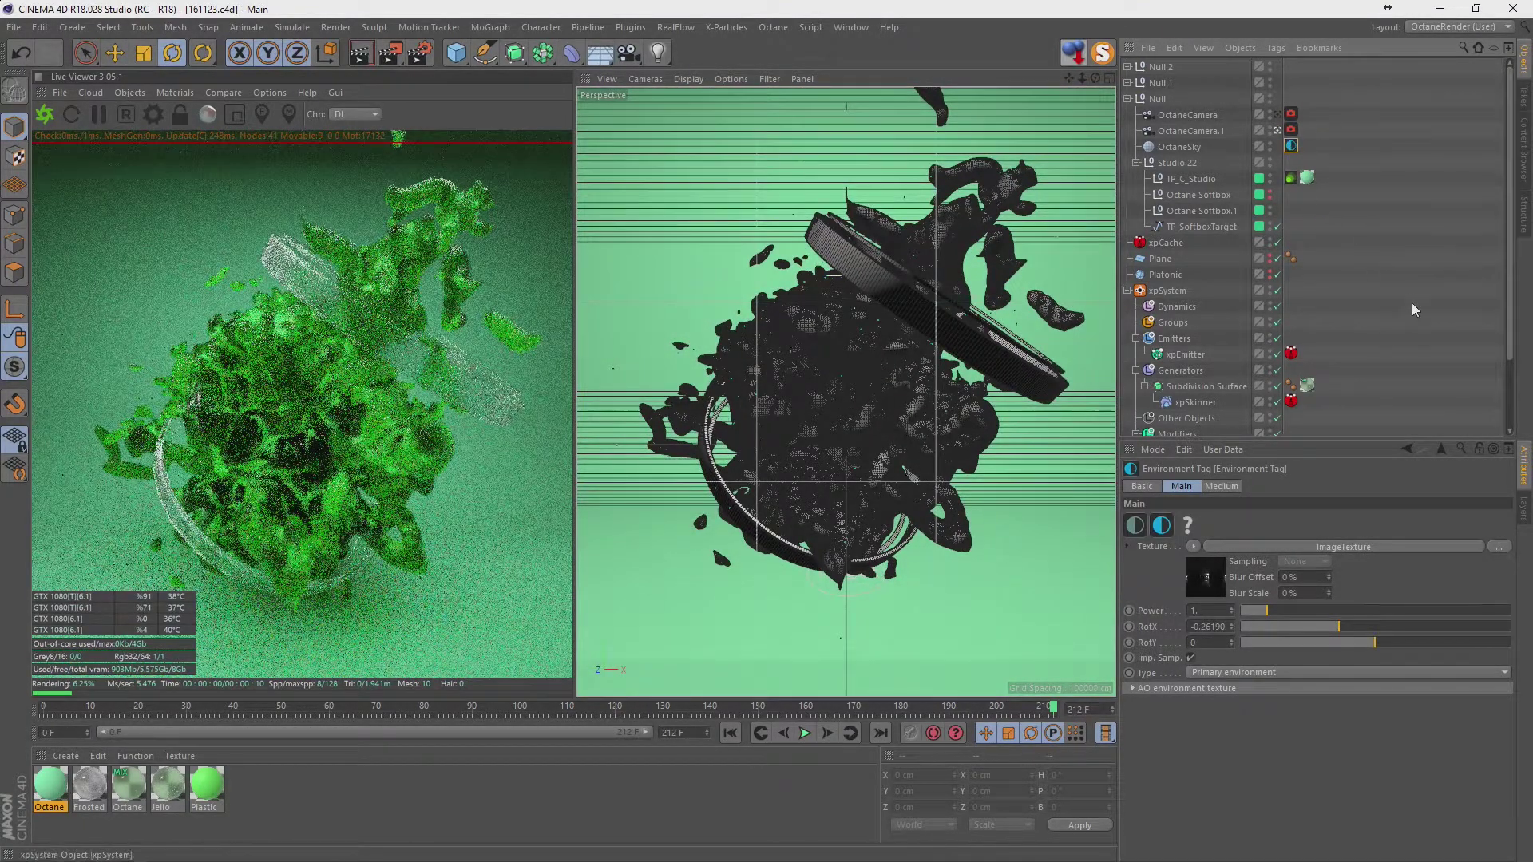
left_click(1210, 178)
Give the TP_C_Studio backdrop a 2477 cm height and 800 cm bevel, and save.
left_click(1396, 489)
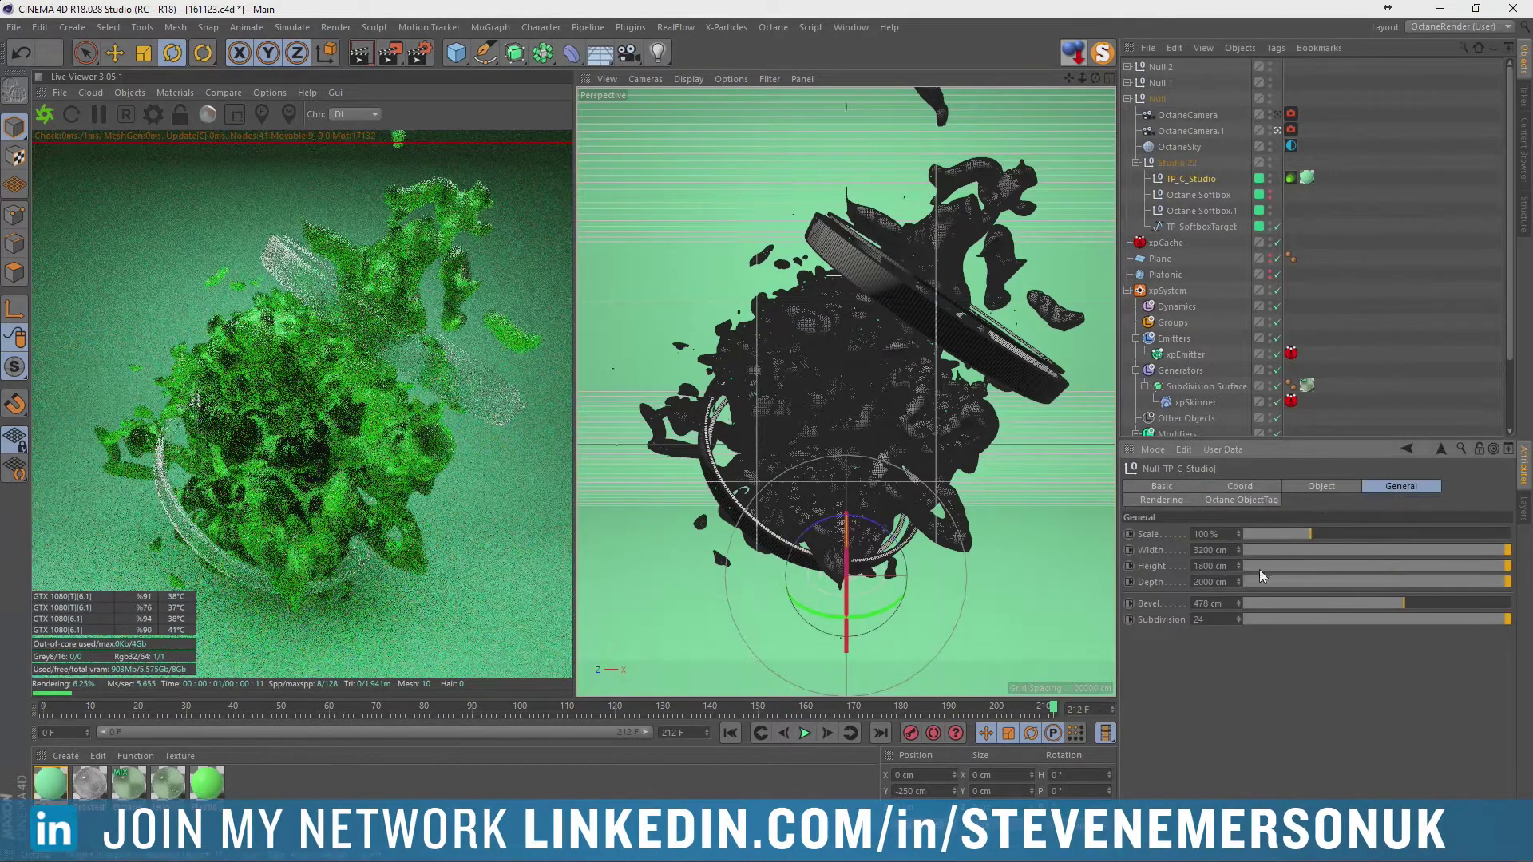
left_click_drag(1241, 564, 1243, 577)
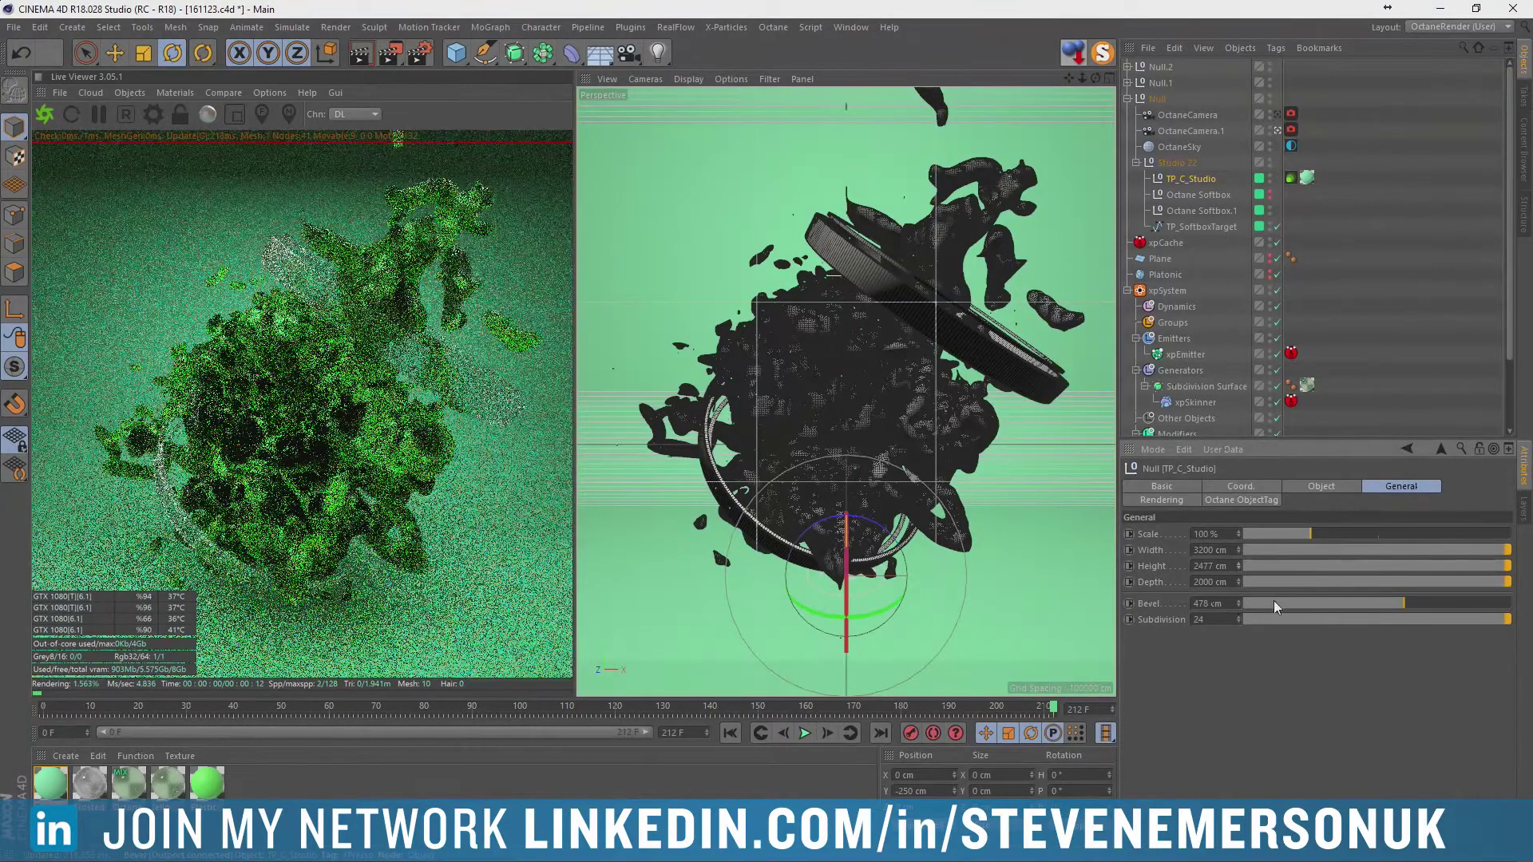
left_click_drag(1403, 605, 1509, 605)
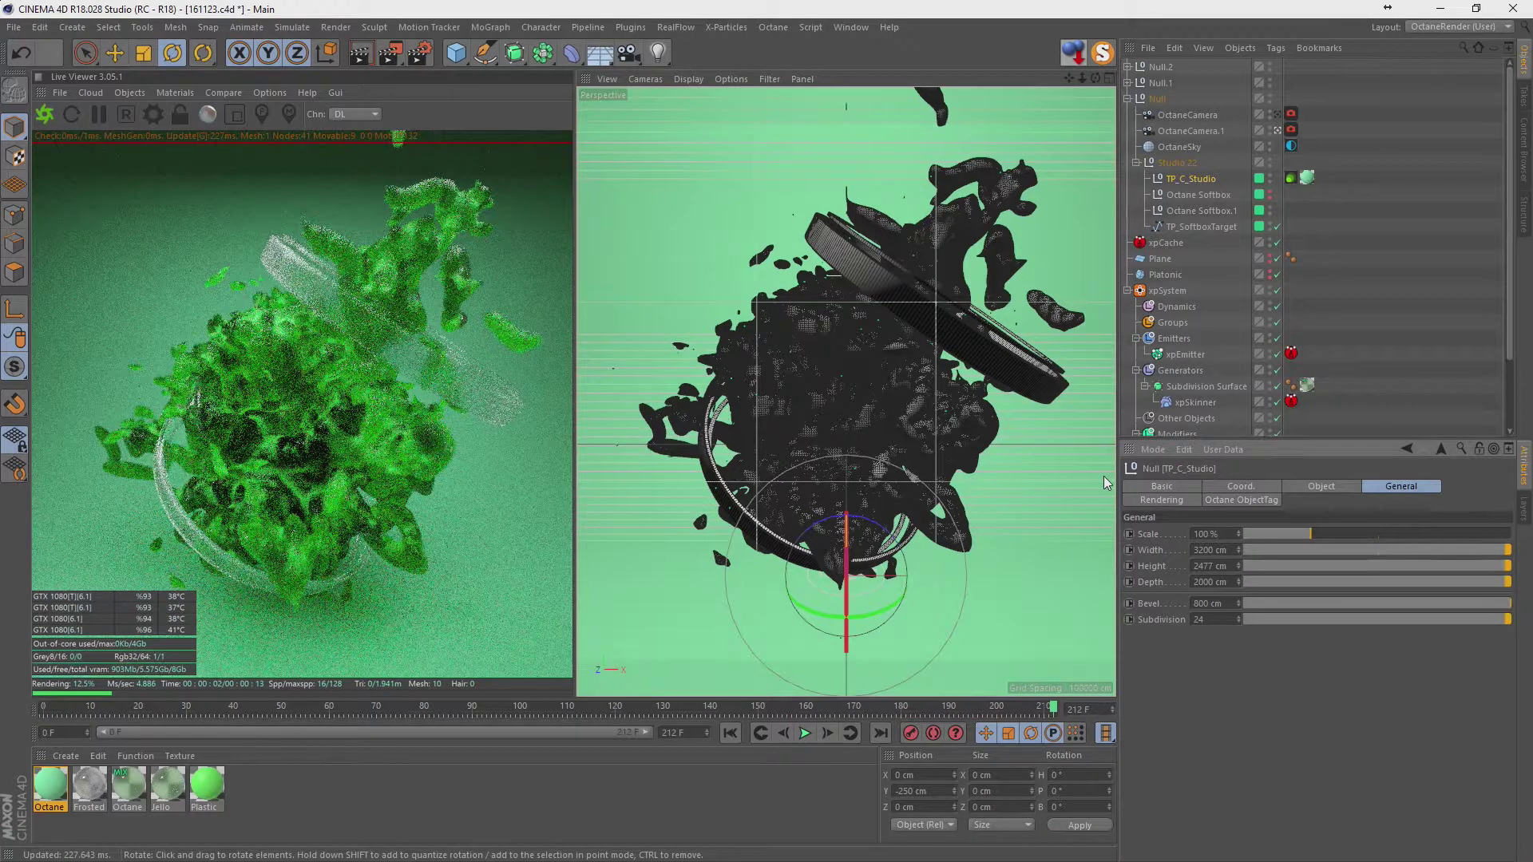
key("ctrl+s")
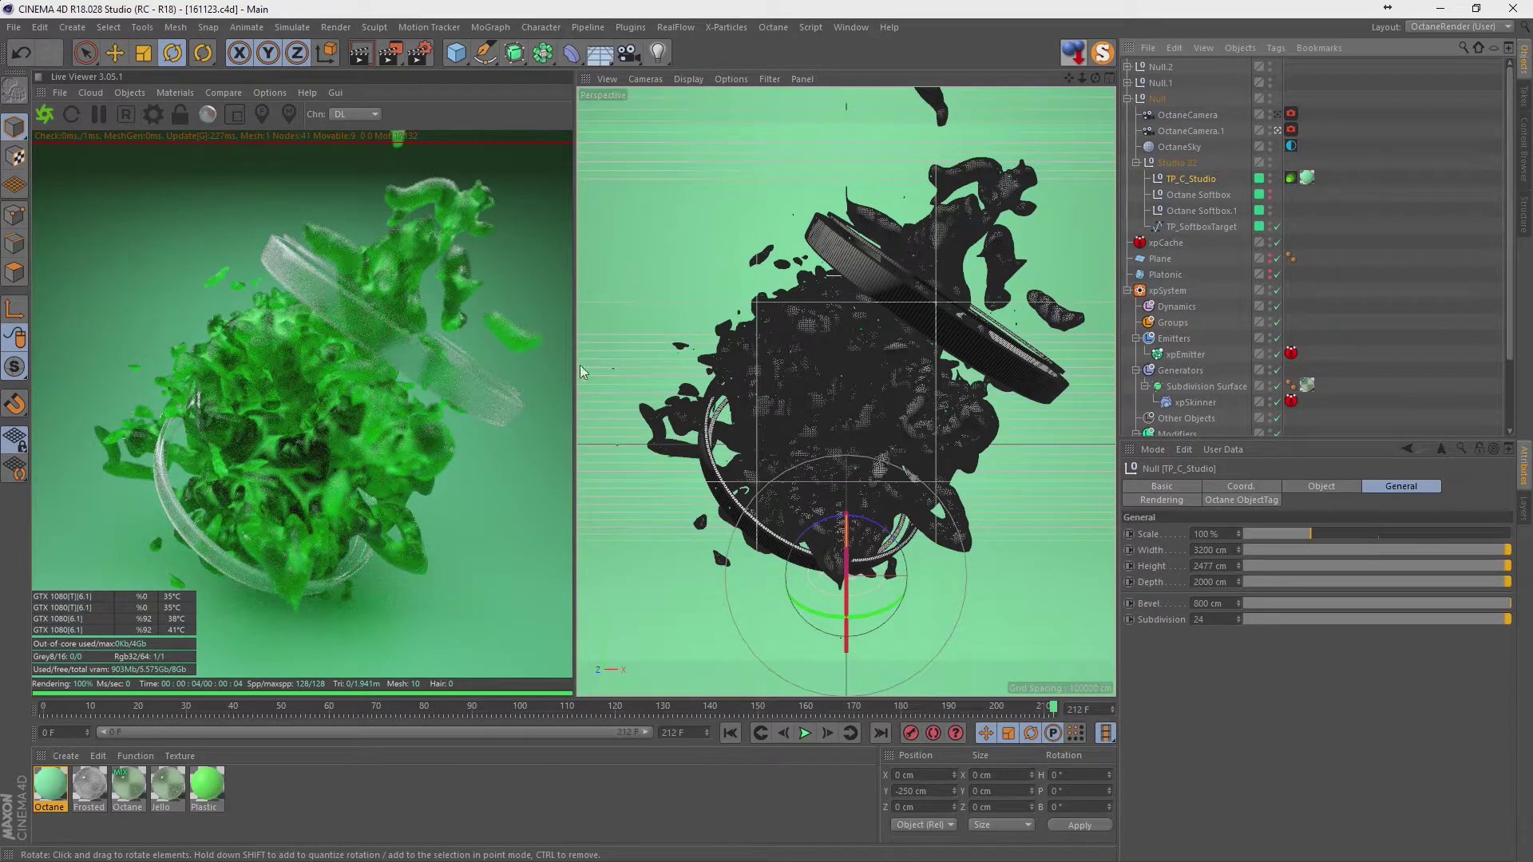
Turn off the Octane camera's auto focus, pick focus on the jelly, and set f-stop 0.125.
left_click(1292, 130)
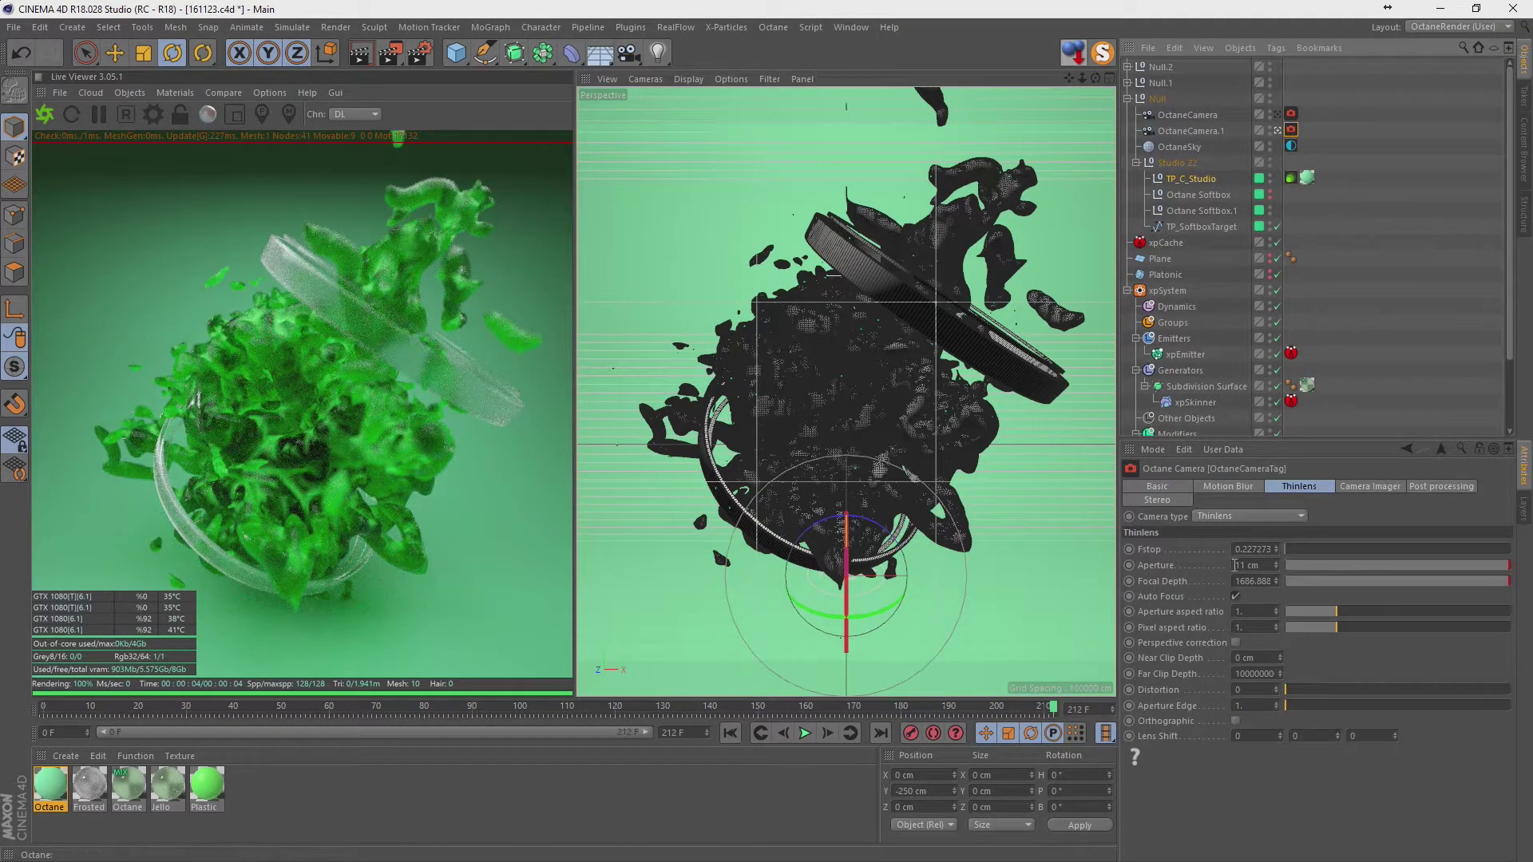
left_click(1236, 598)
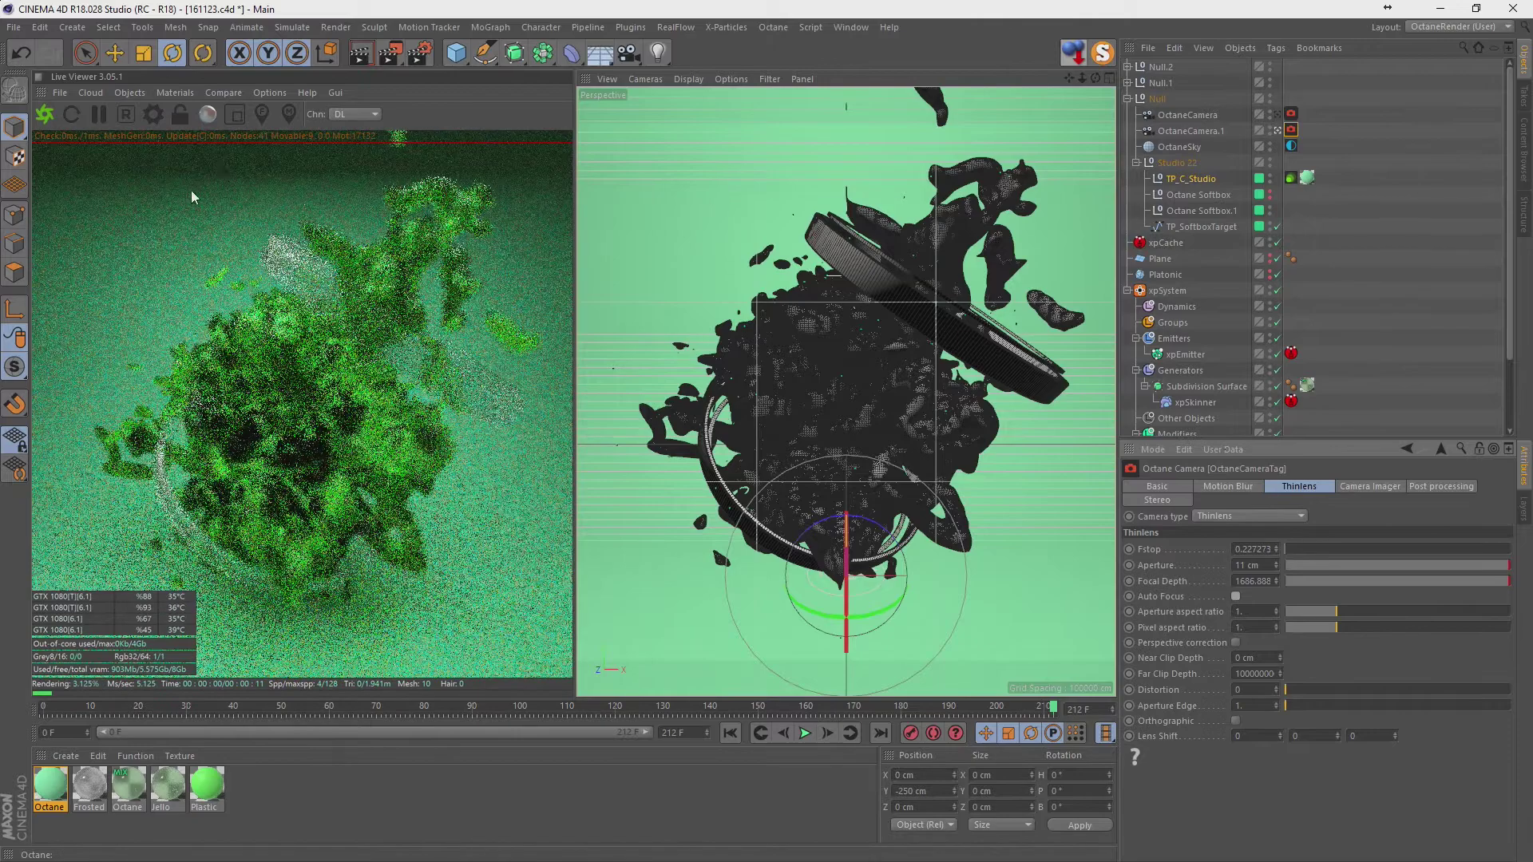
left_click(262, 115)
left_click(253, 372)
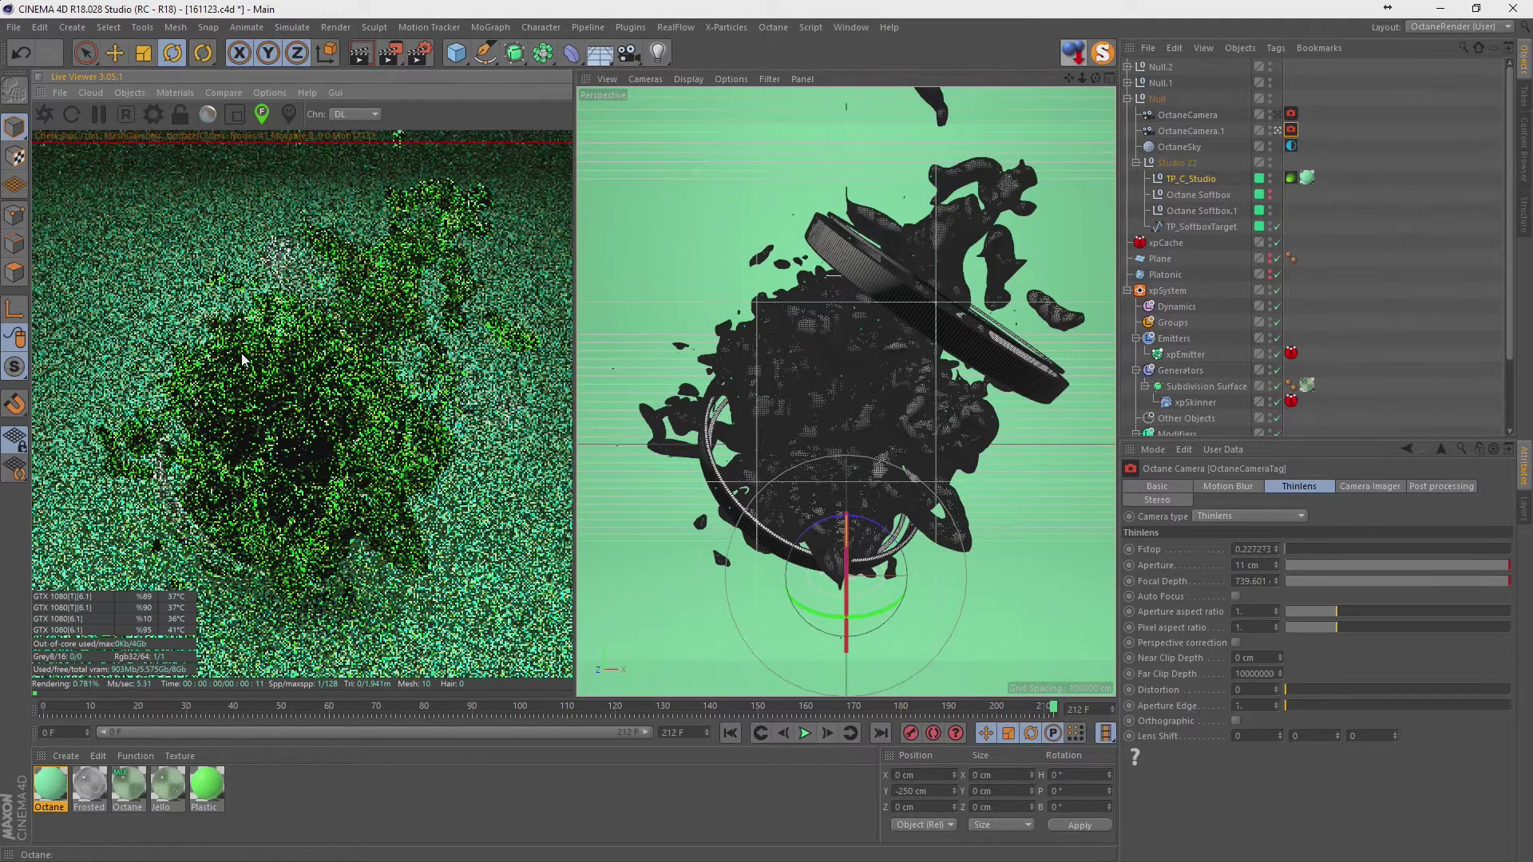
type("0.125")
key("Return")
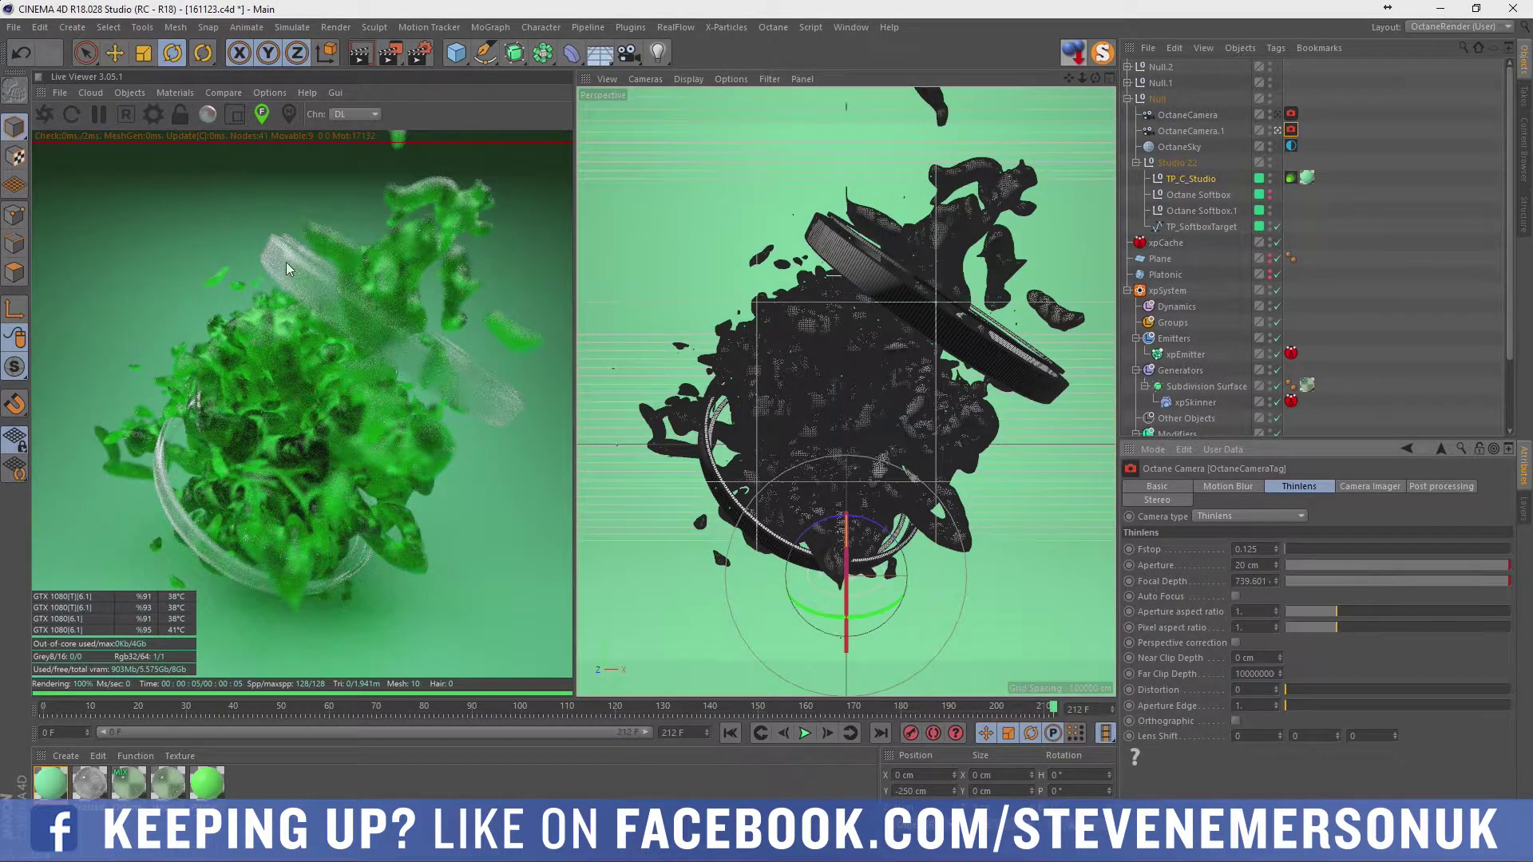
Set a 12 cm aperture and refine the manual focus point on the jelly splash.
left_click(315, 231)
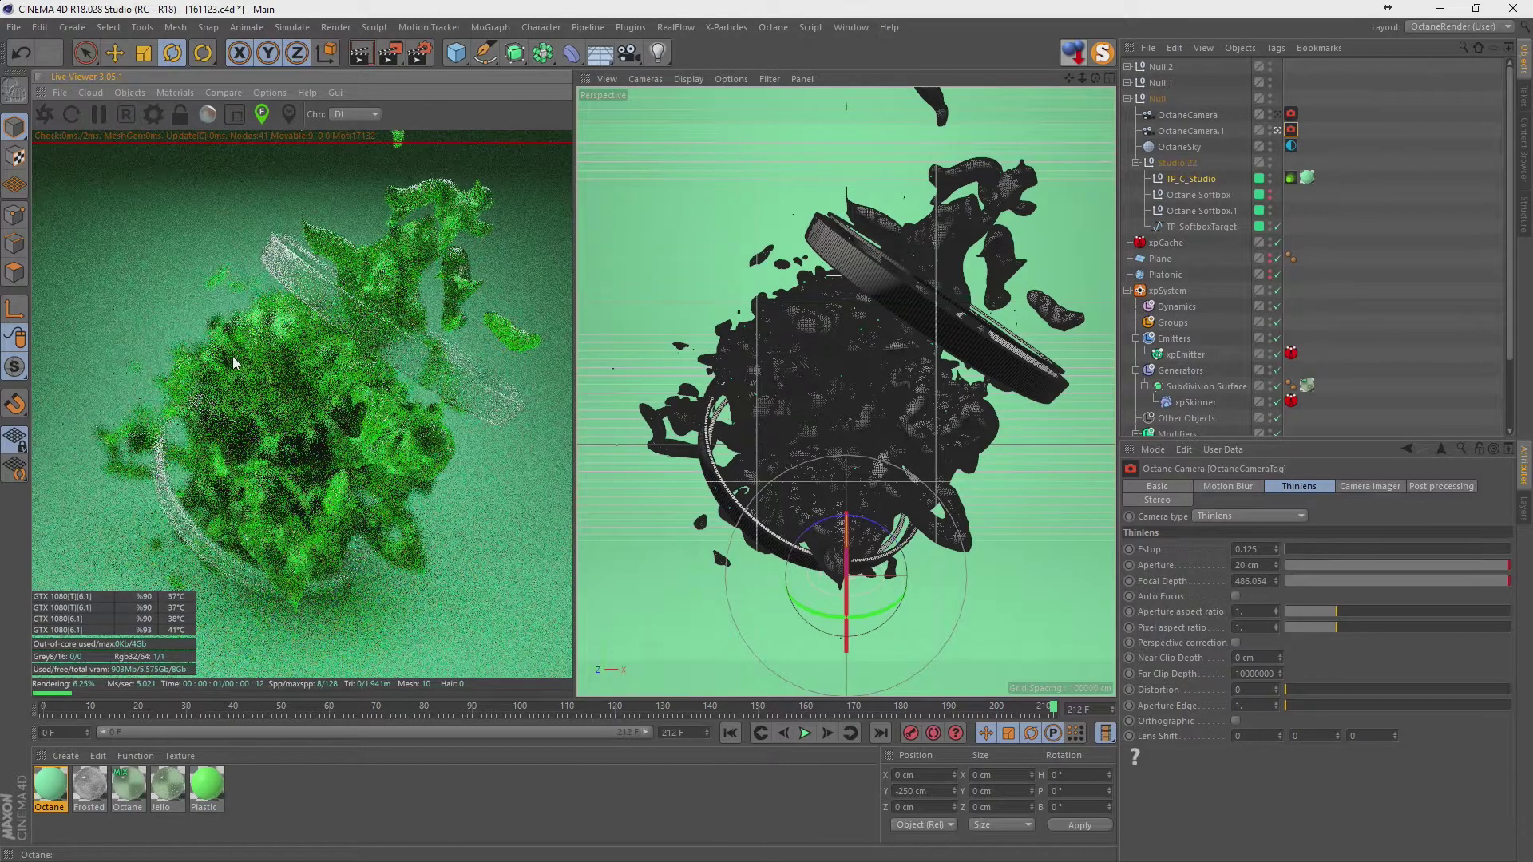
left_click(233, 356)
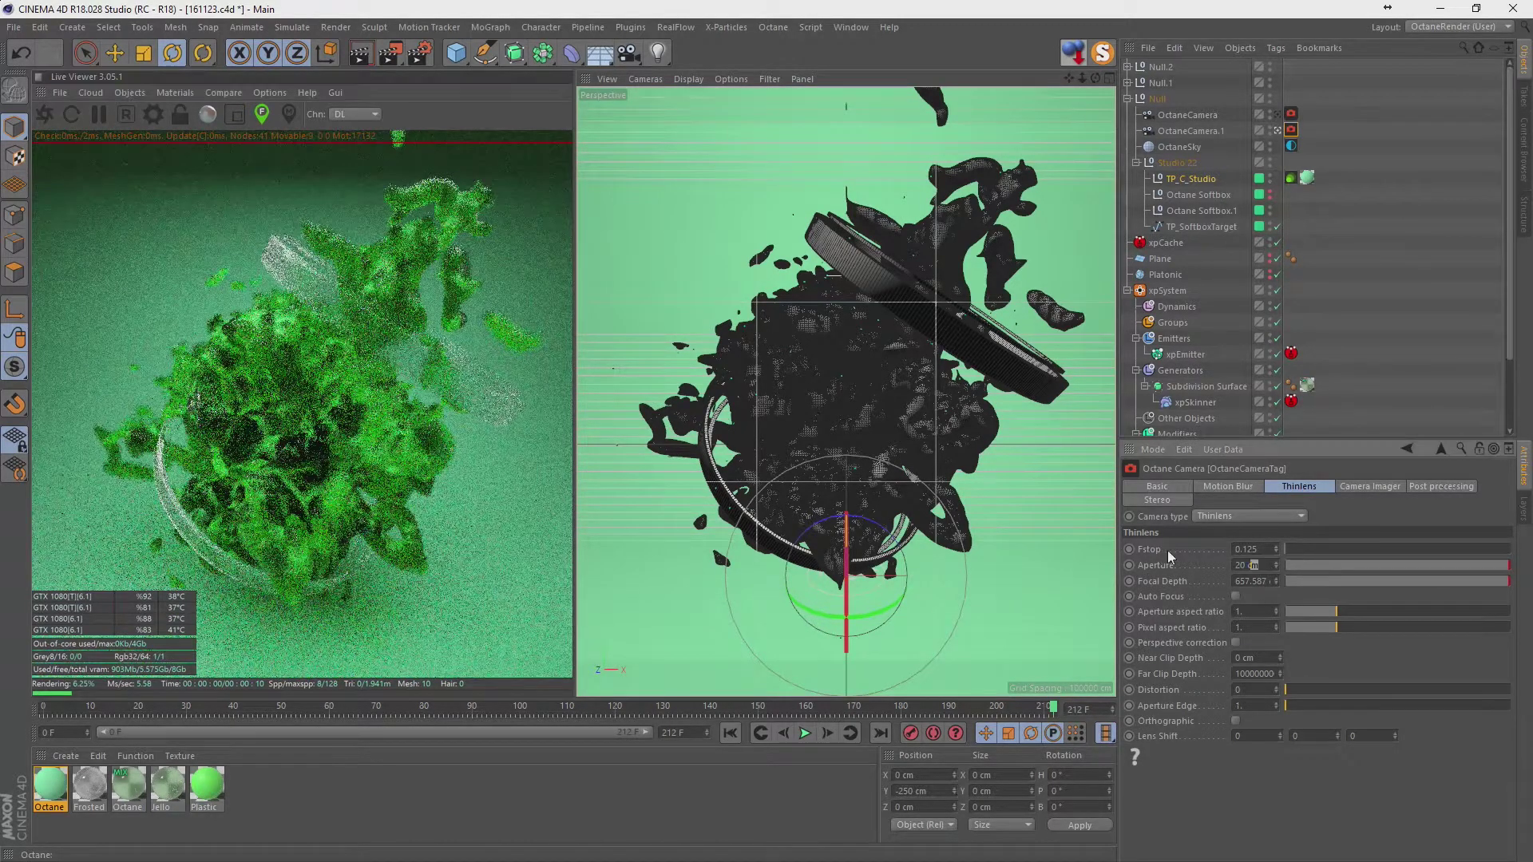
type("12")
key("Return")
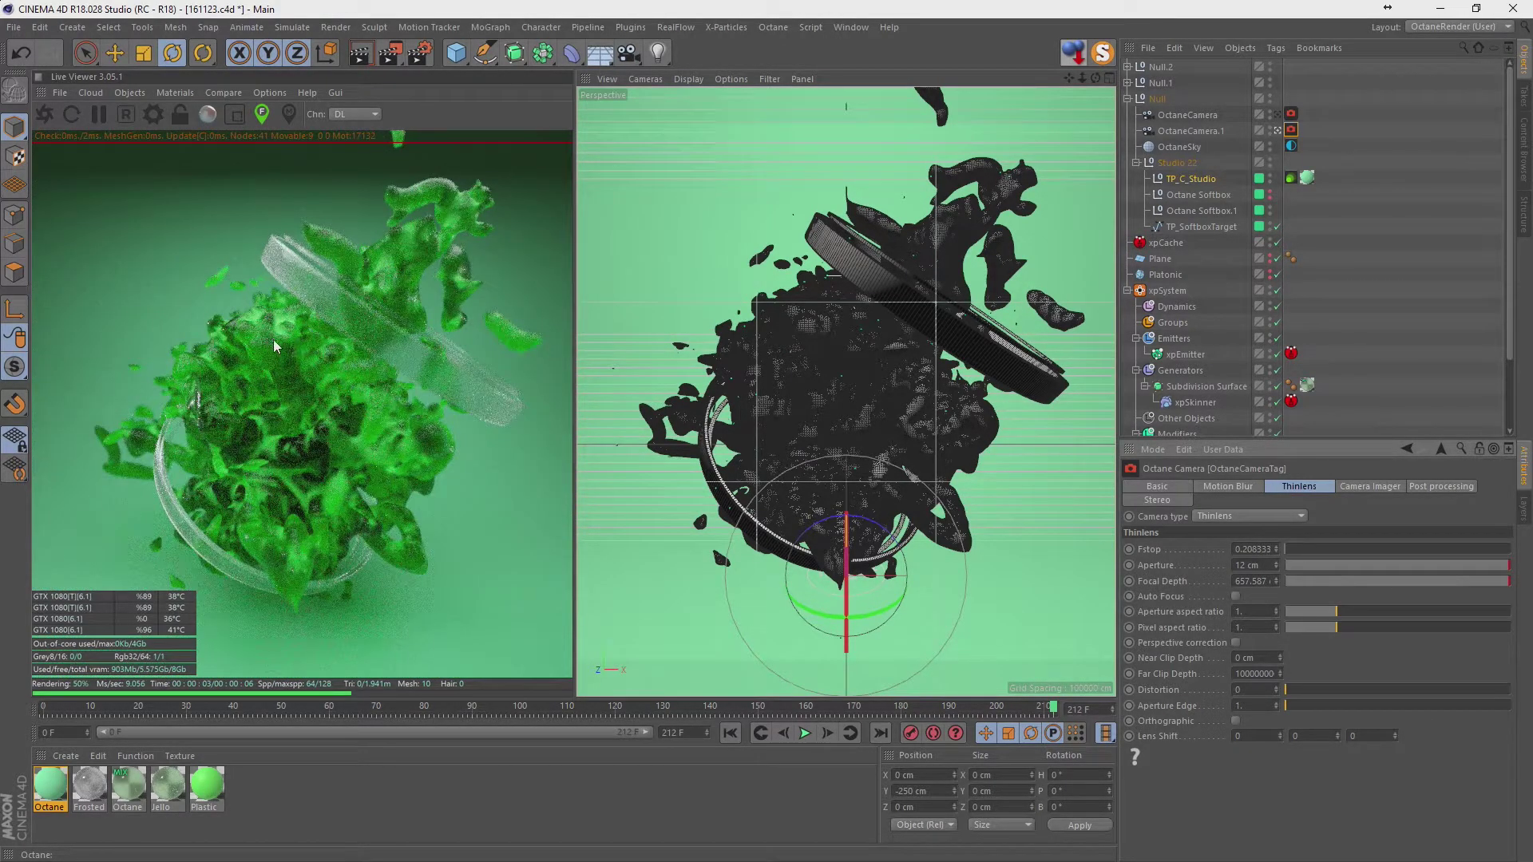
left_click(298, 337)
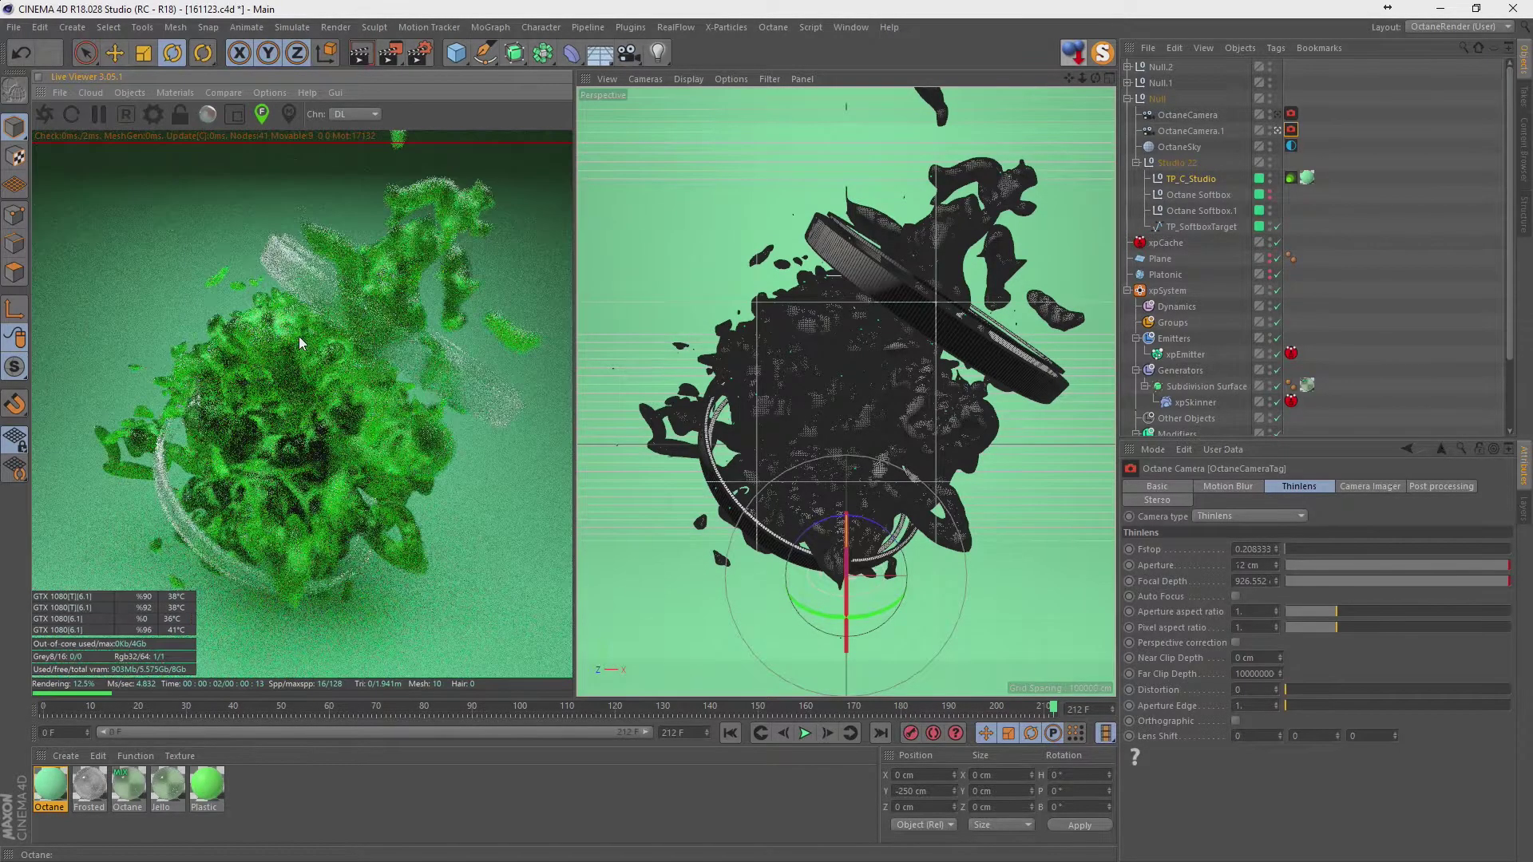
left_click(291, 389)
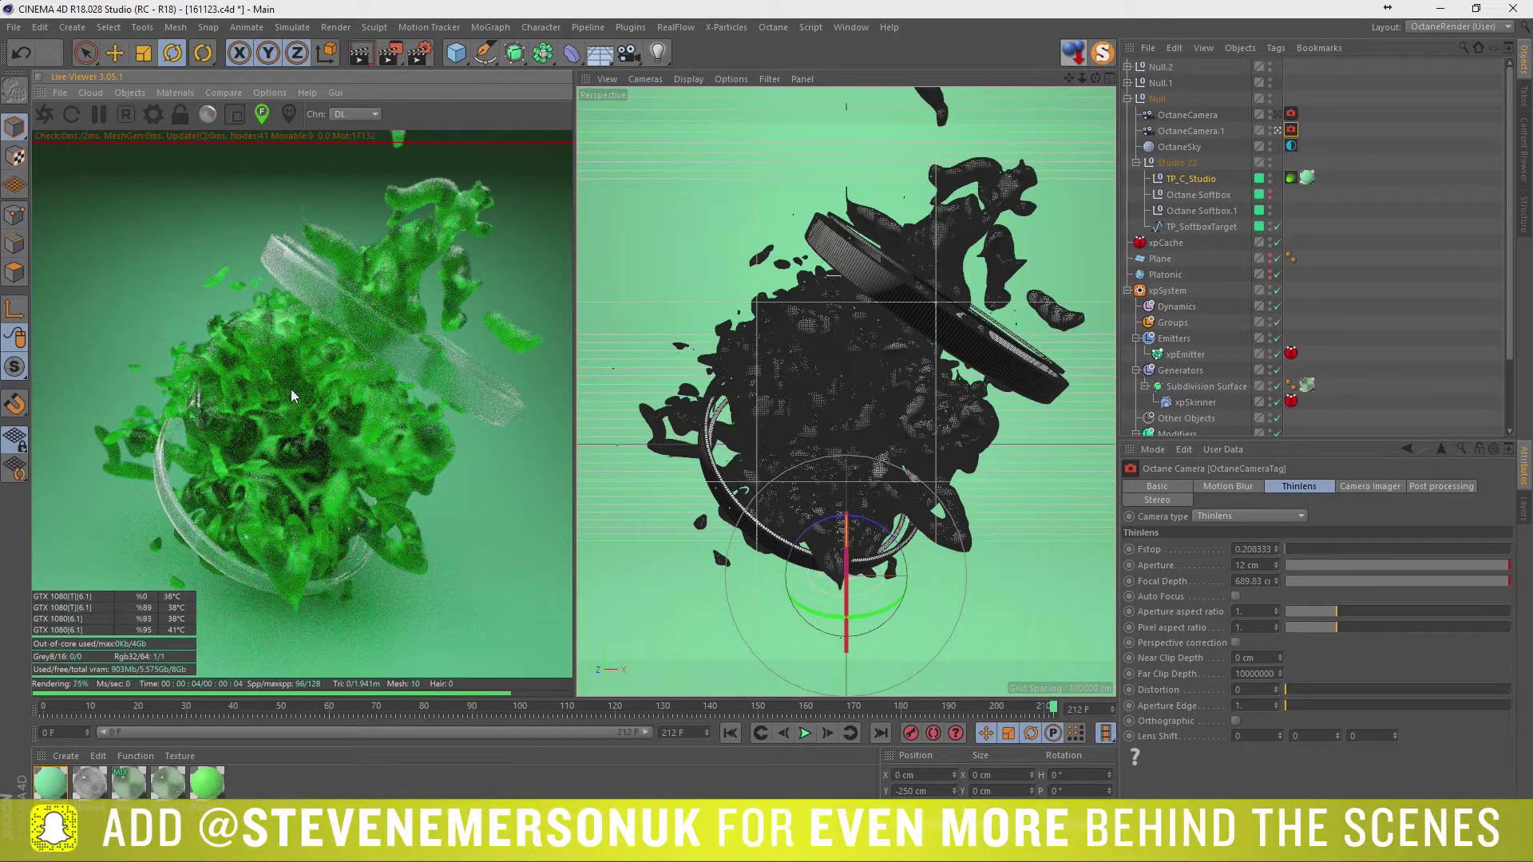
left_click(154, 115)
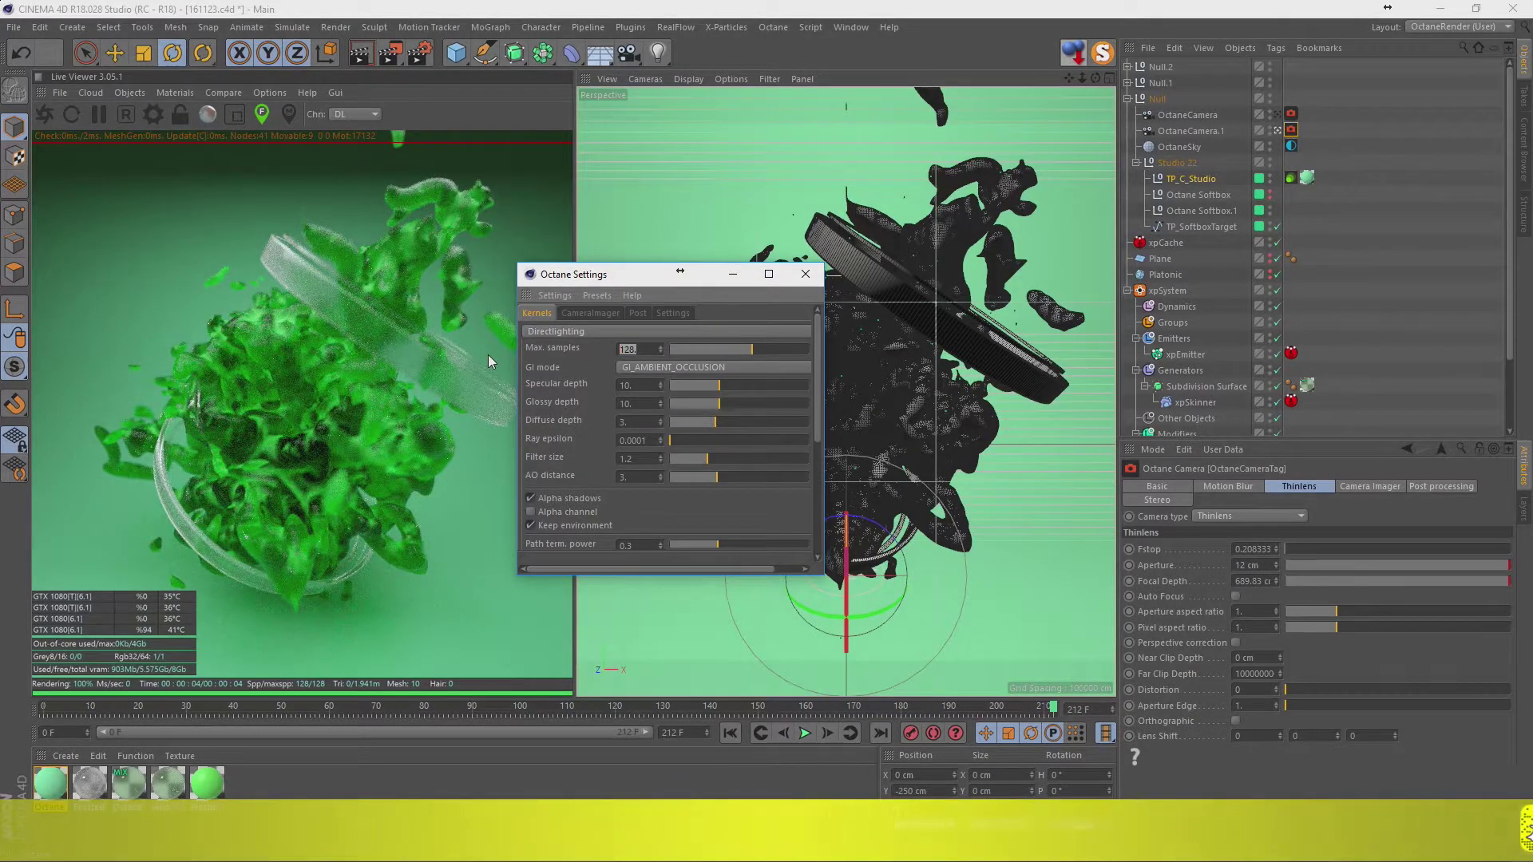
Set Octane max samples to 2048, close the settings, save the scene and open Render Settings.
type("2048")
key("Return")
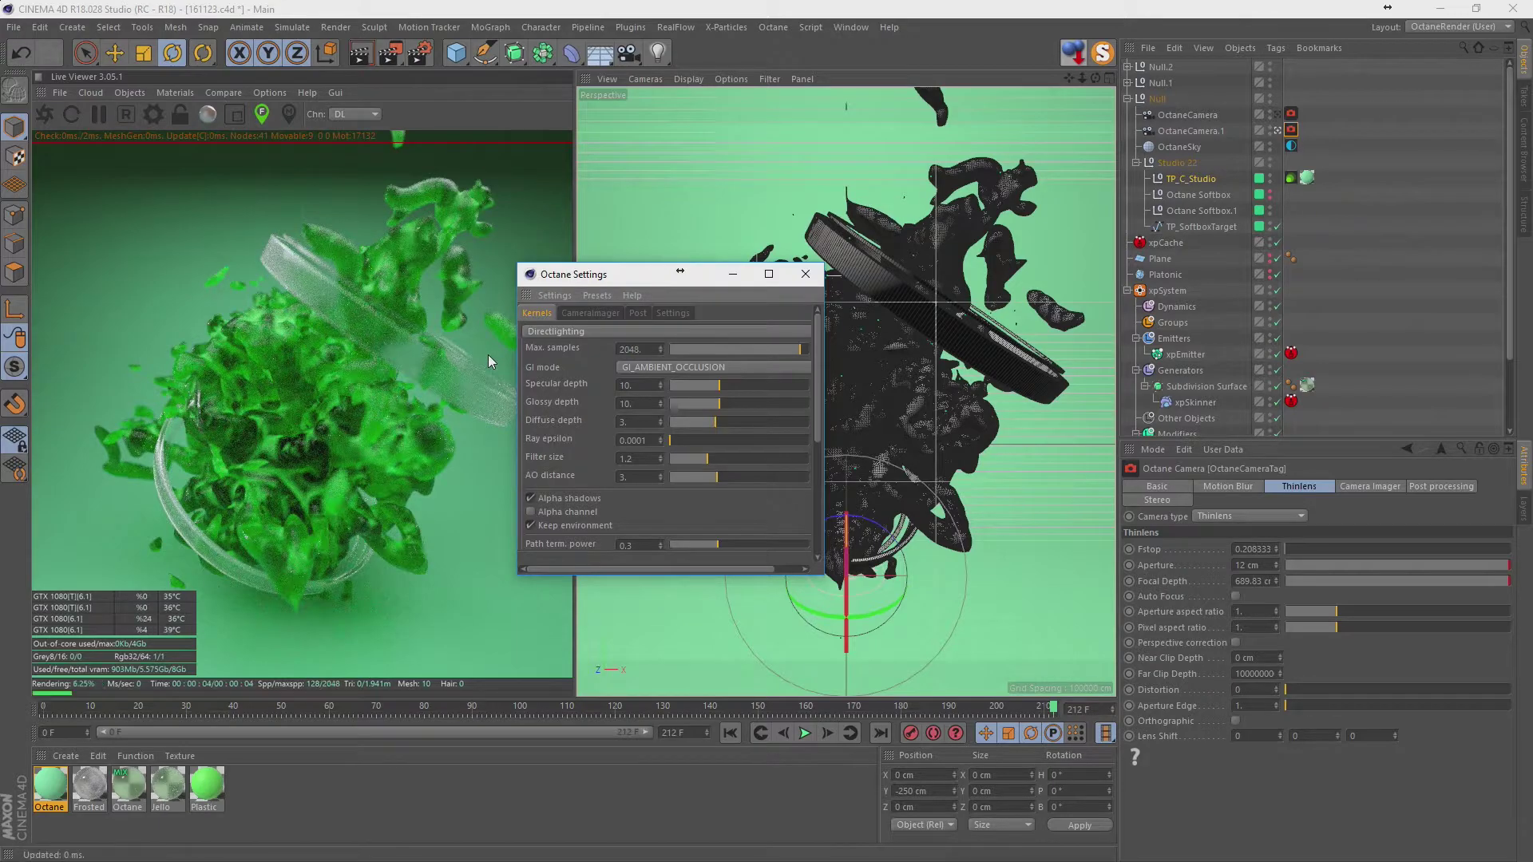
left_click(180, 115)
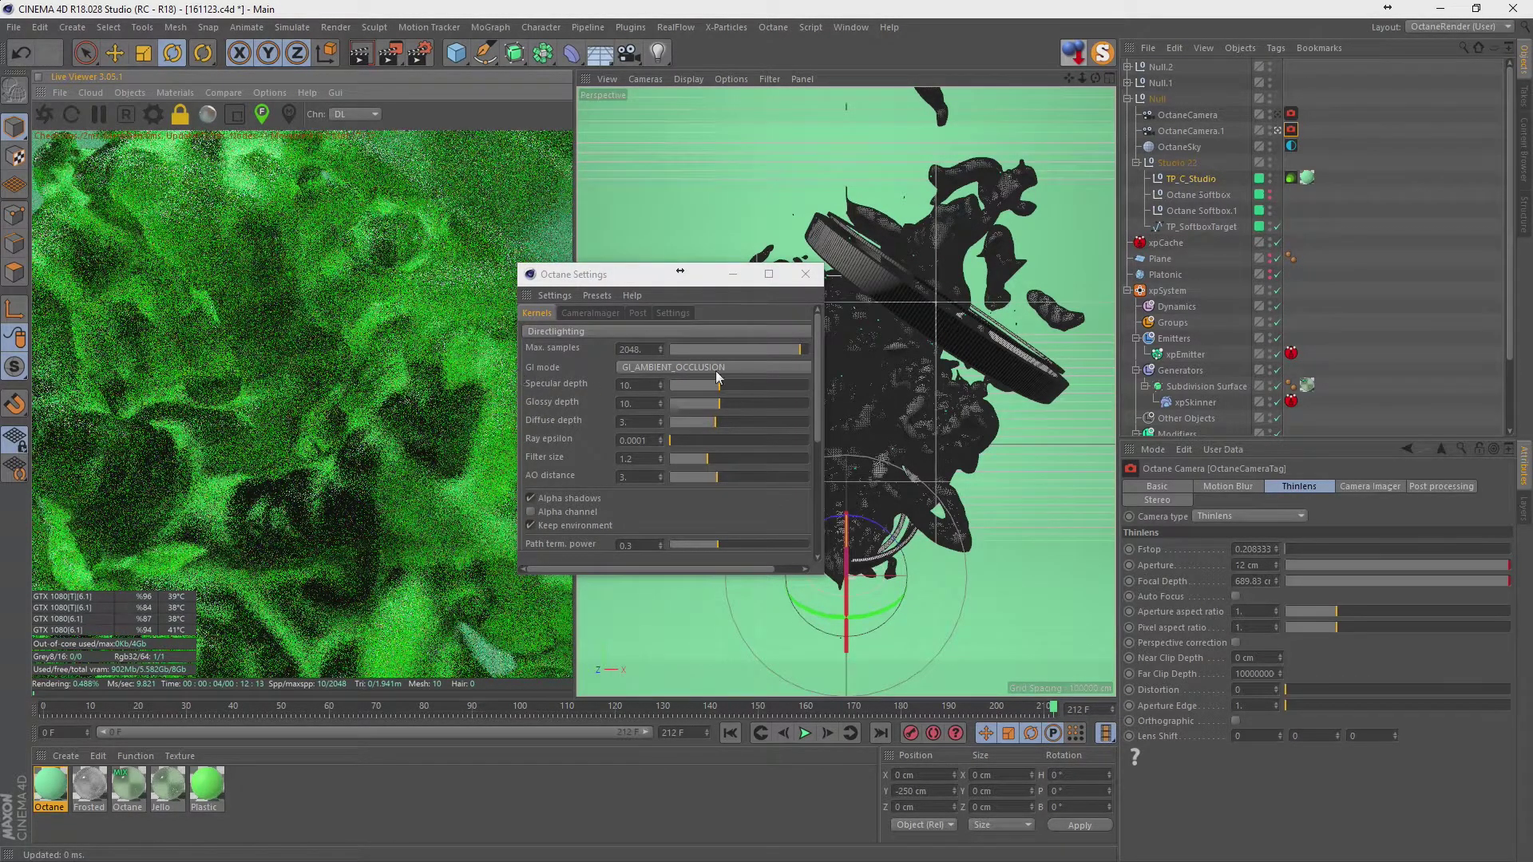
left_click(814, 281)
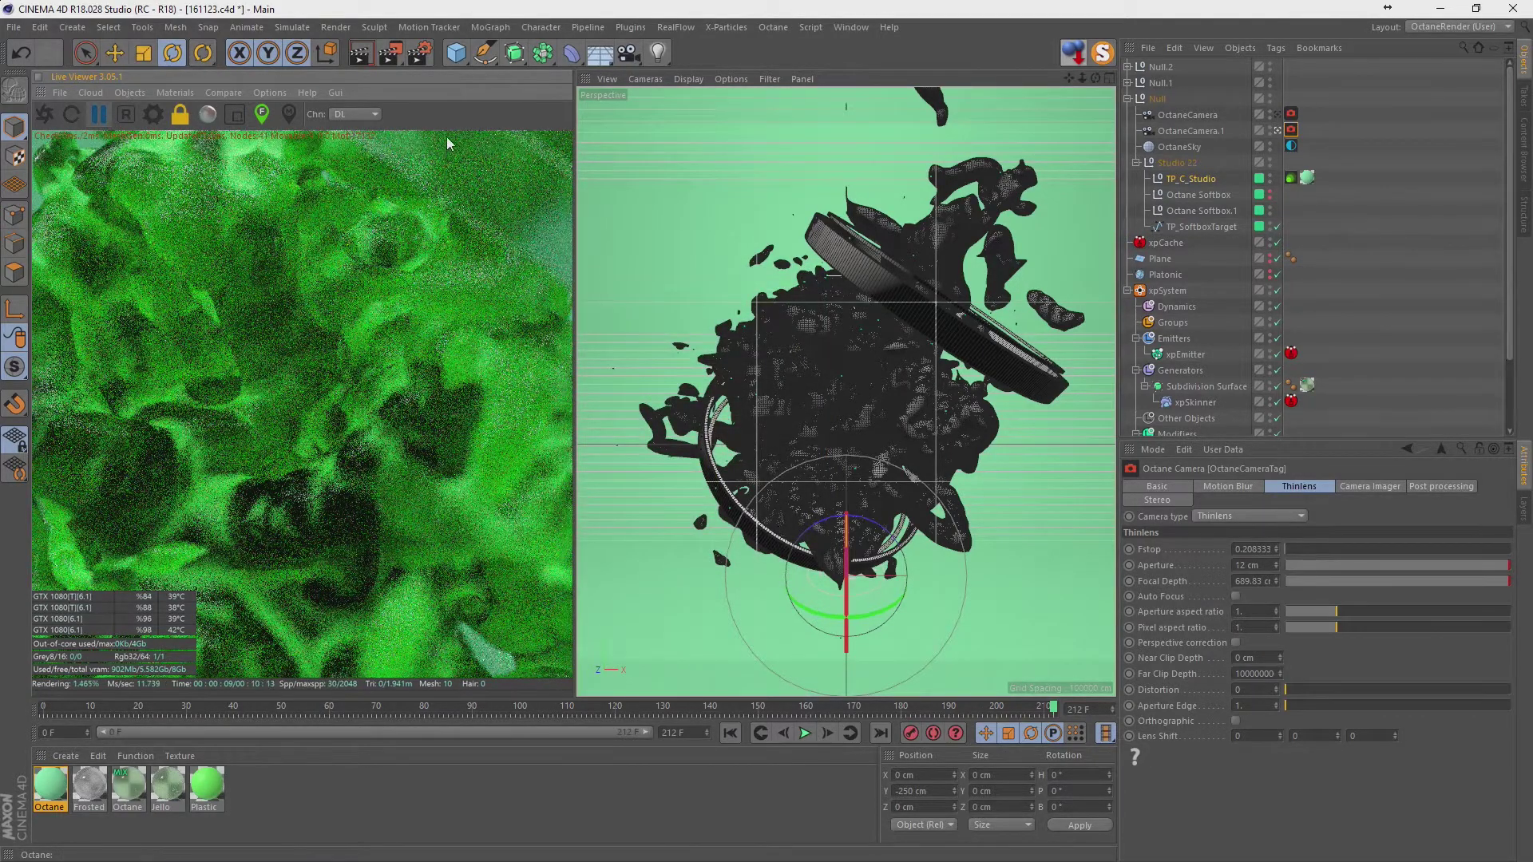
key("ctrl+s")
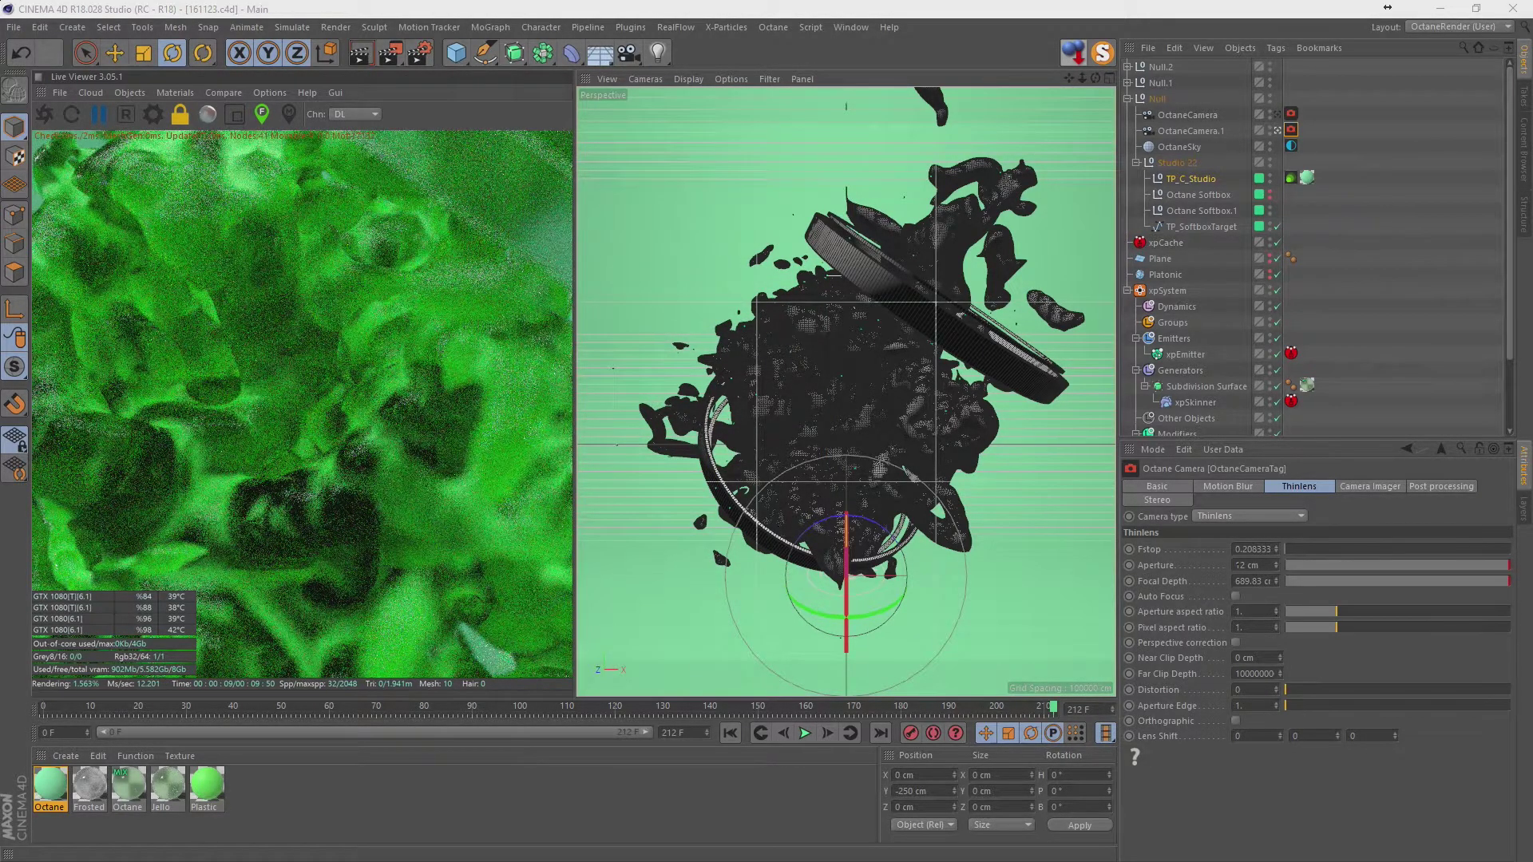
key("ctrl+b")
Save renders as 161123 in a new 'export' folder inside folder 23 and start the final render.
left_click(593, 184)
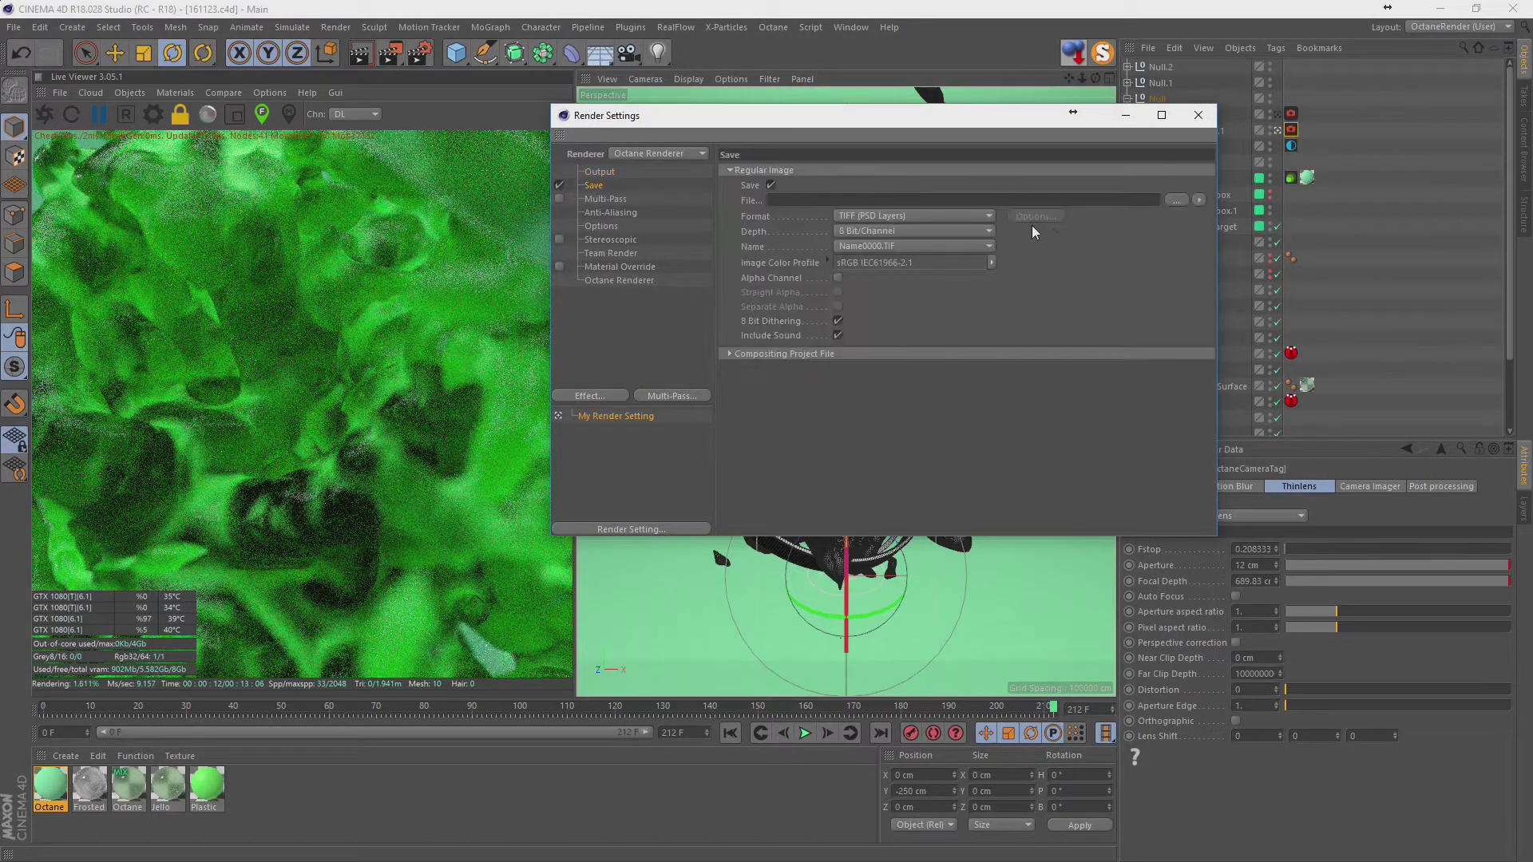
left_click(1176, 199)
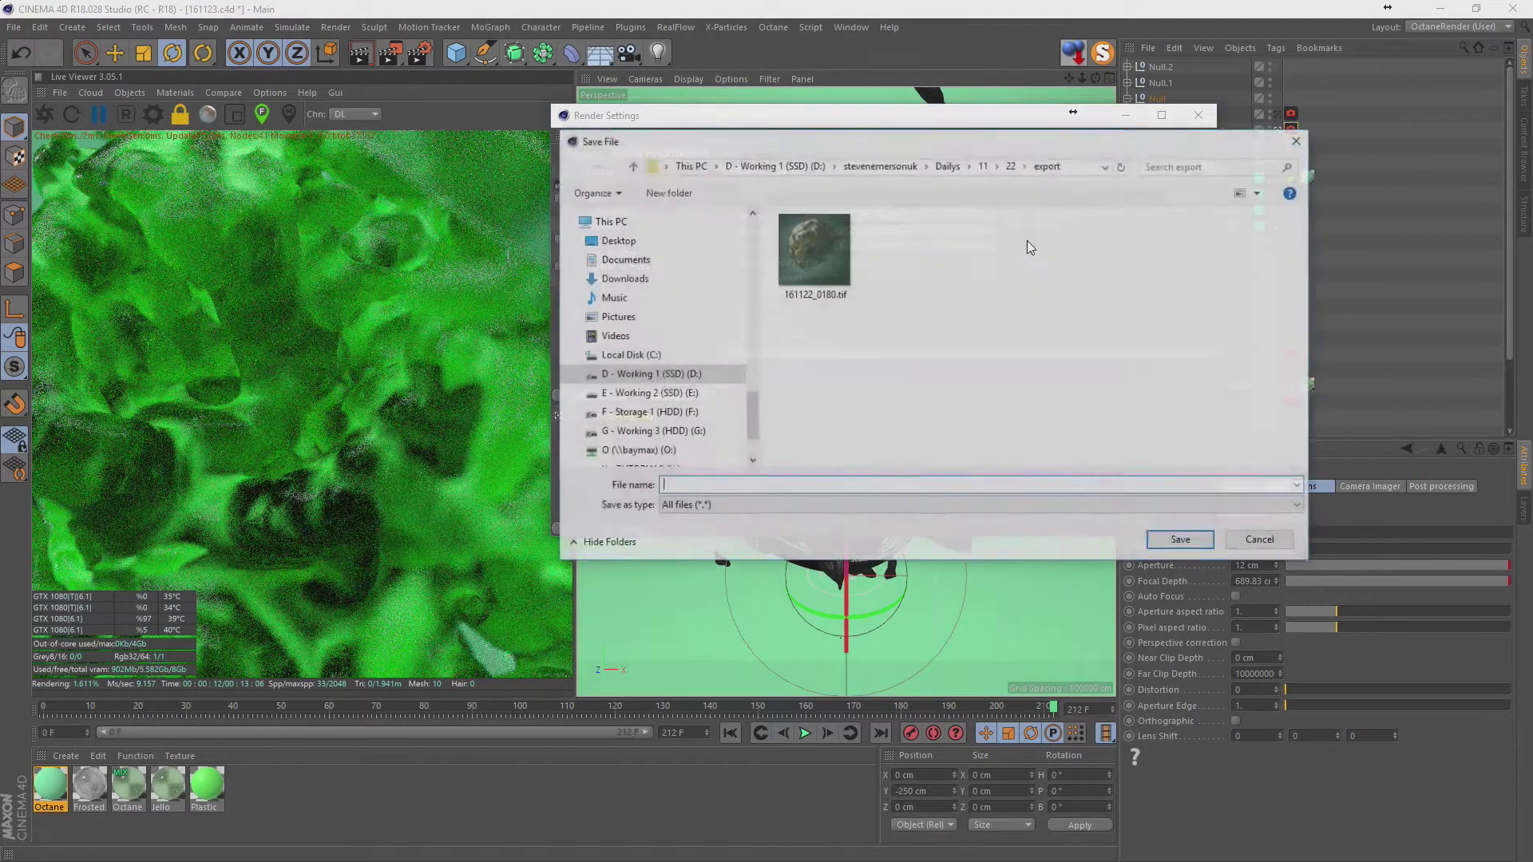
left_click(983, 166)
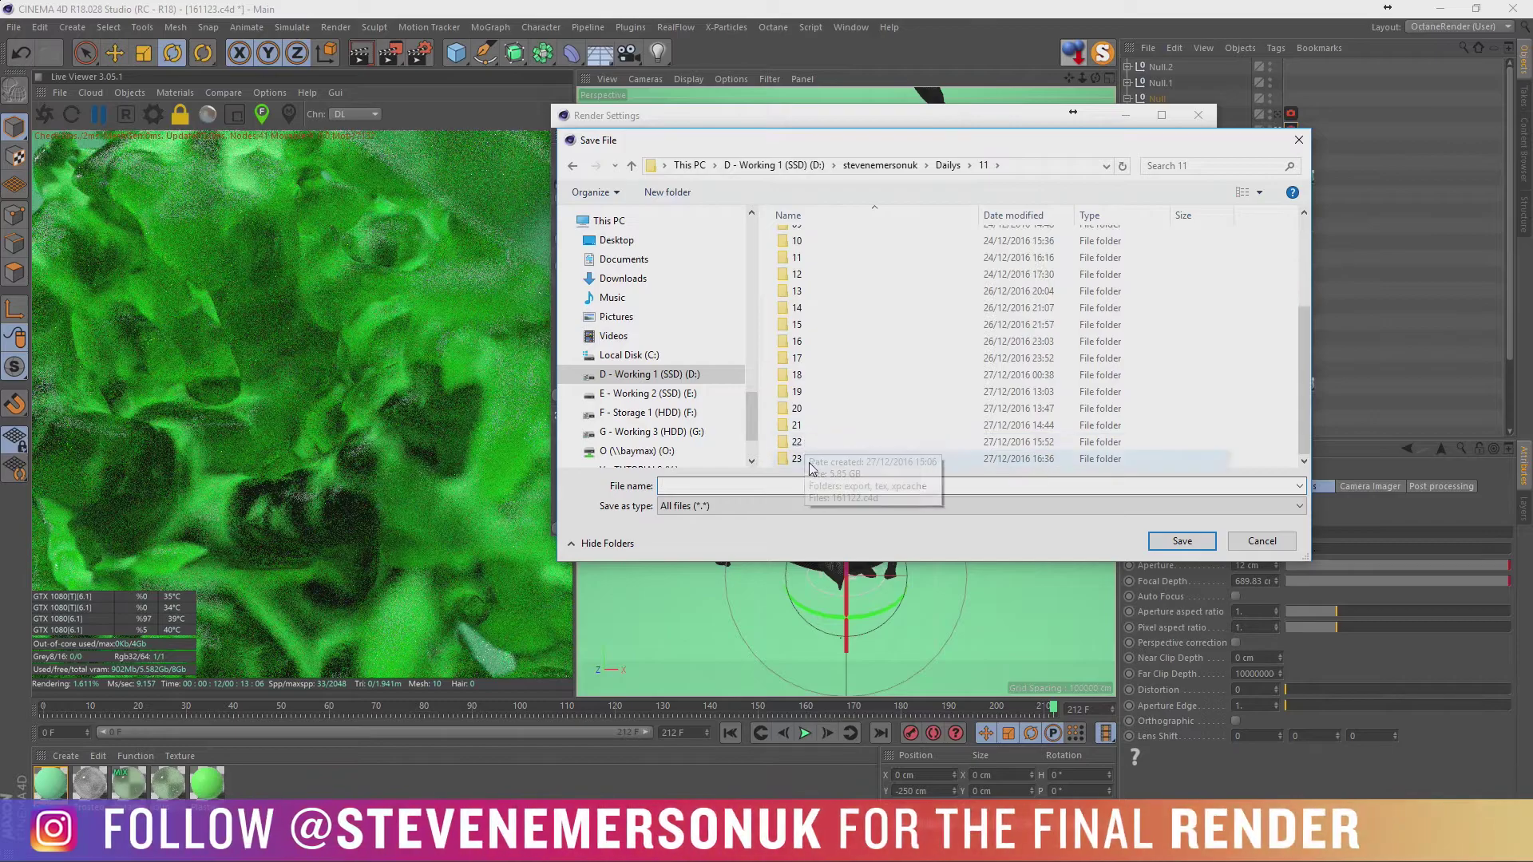
double_click(810, 468)
left_click(689, 198)
type("ex")
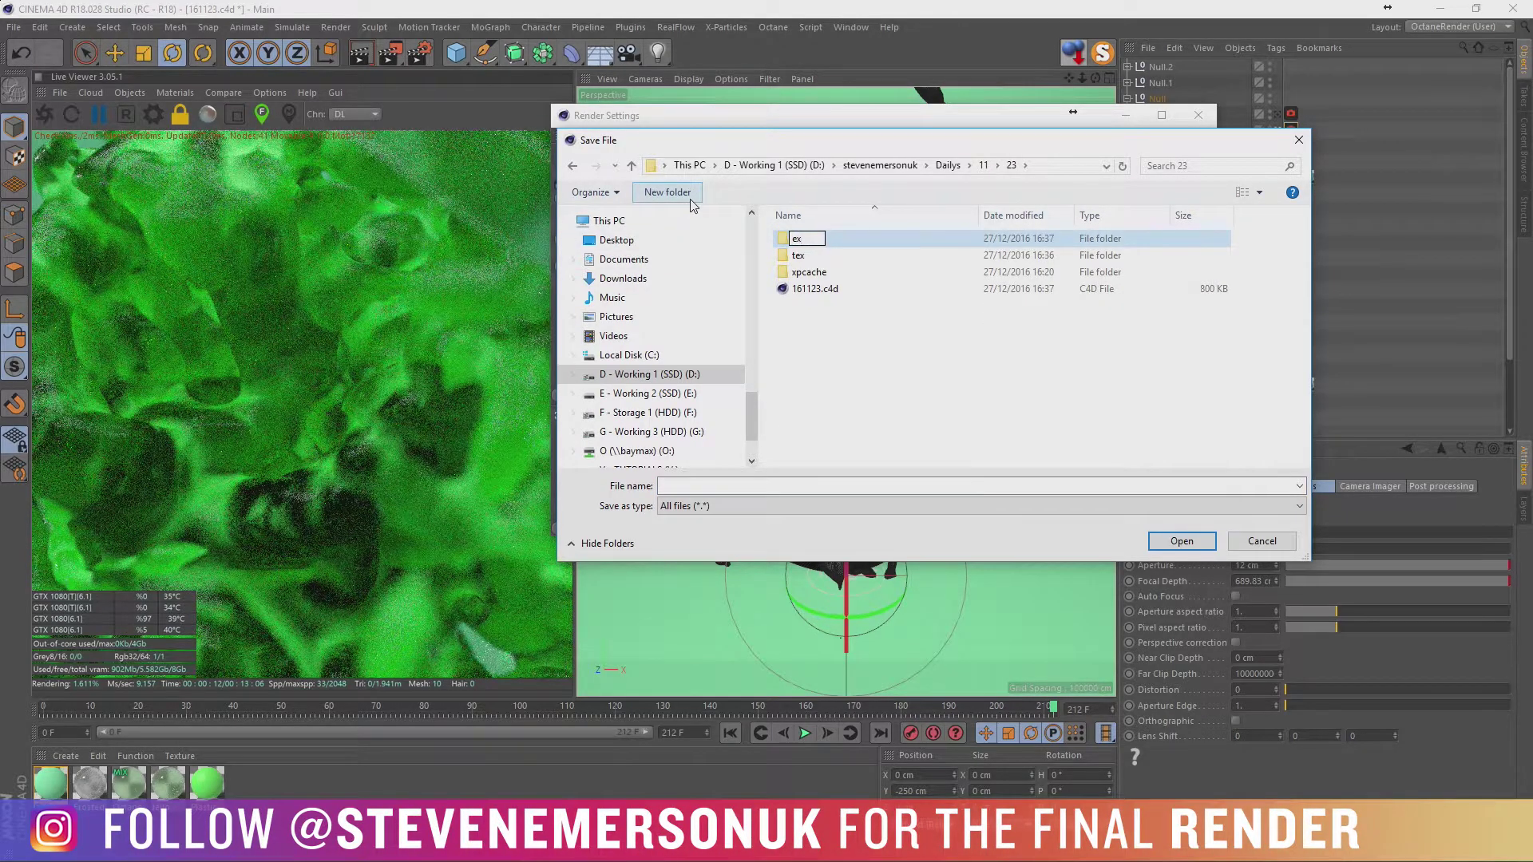
type("por")
key("Return")
key("Return")
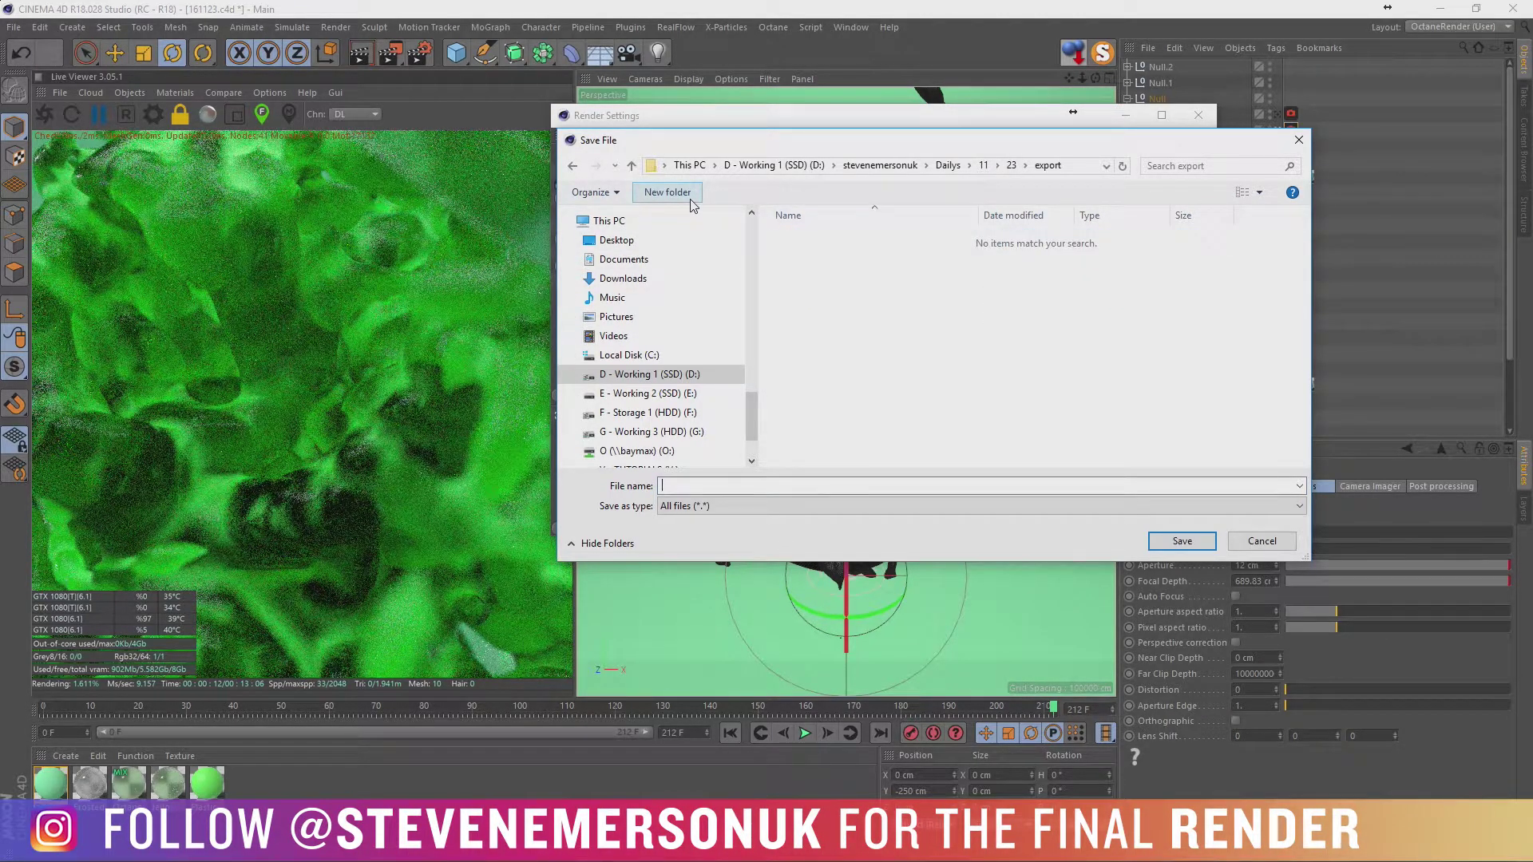
type("161123")
key("Return")
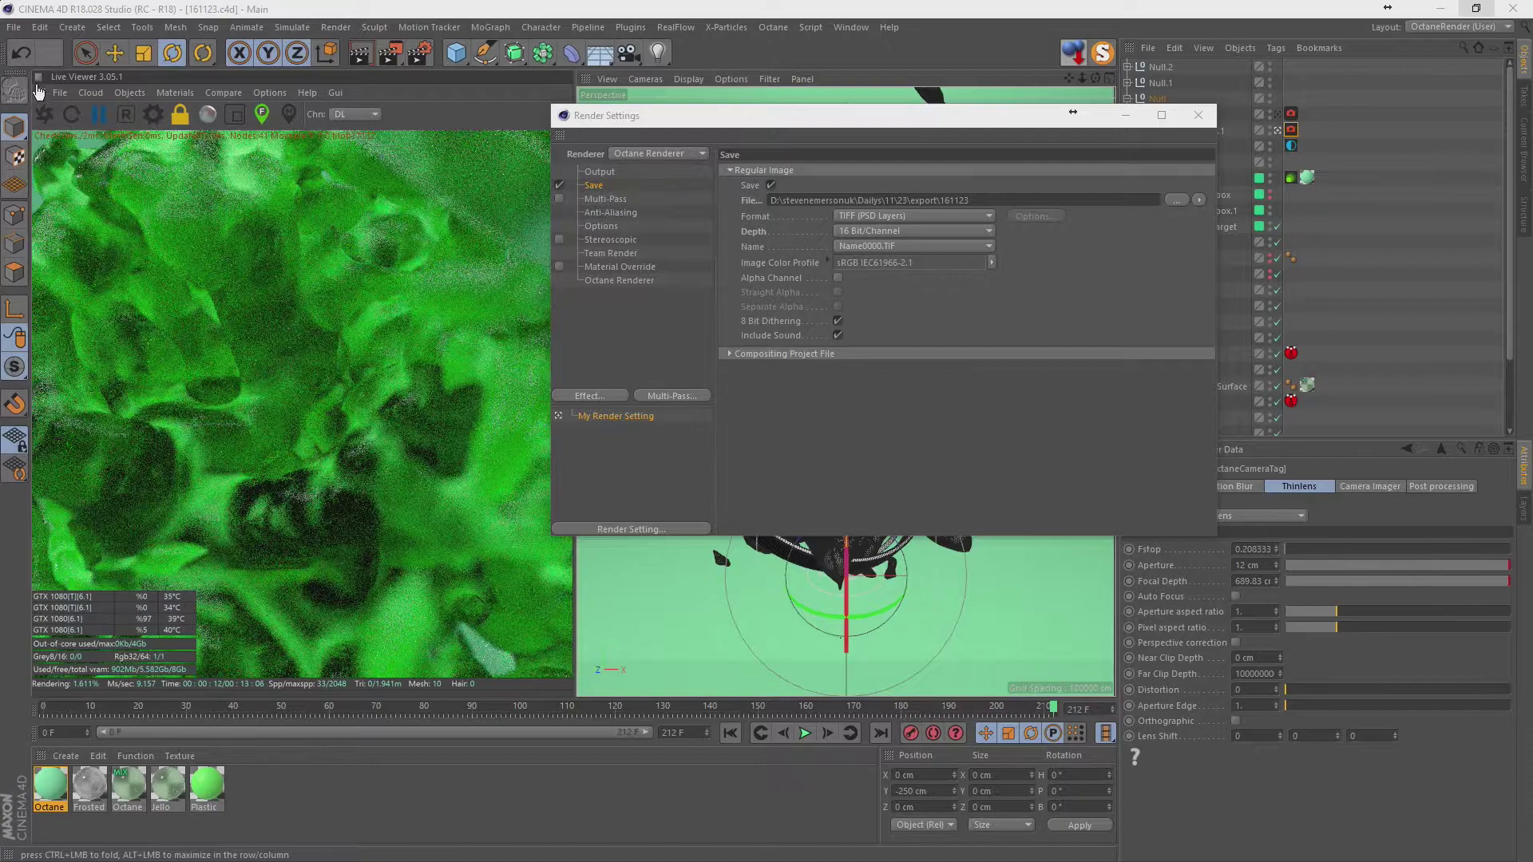
key("shift+r")
Close Render Settings, widen the Picture Viewer and fit the 1920×1920 render to screen.
left_click(1198, 115)
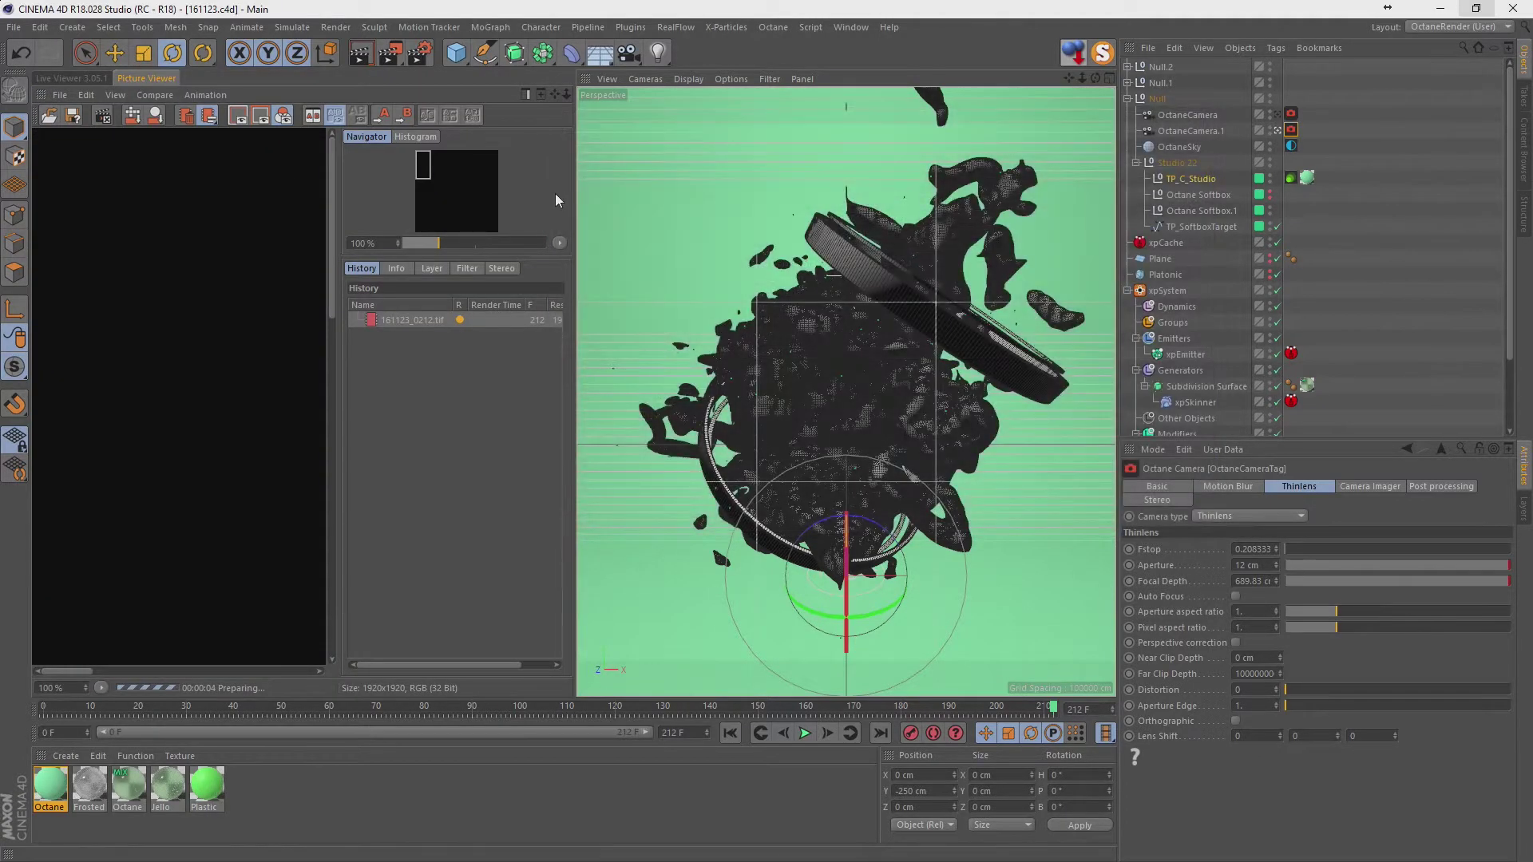
left_click_drag(572, 202, 759, 202)
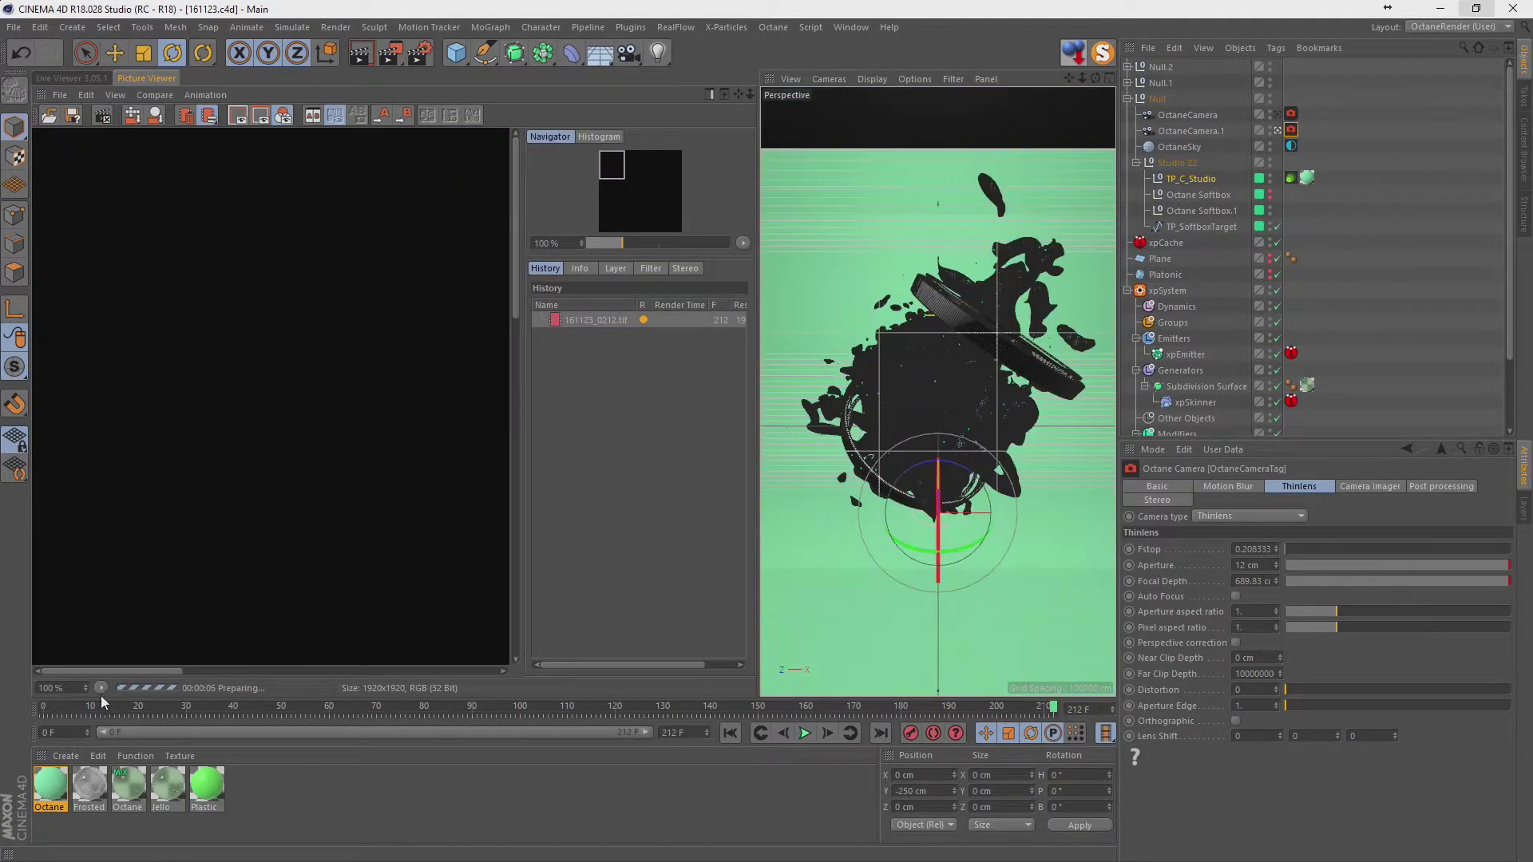
left_click(101, 690)
left_click(123, 519)
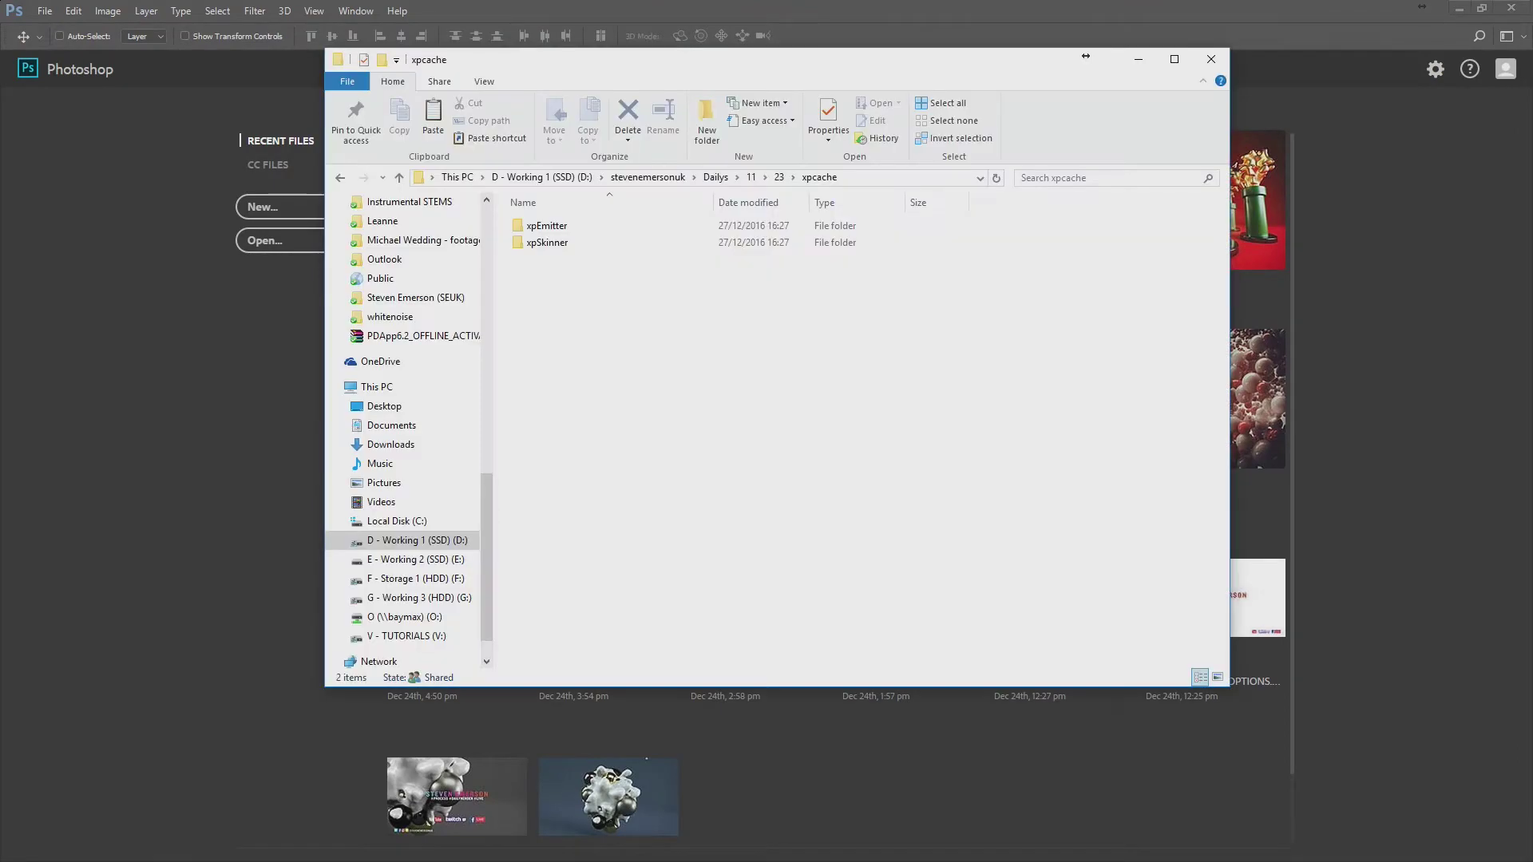
Open 161123_0212.tif from the export folder in Photoshop and launch Analog Efex Pro 2 on it.
key("alt+Up")
double_click(548, 227)
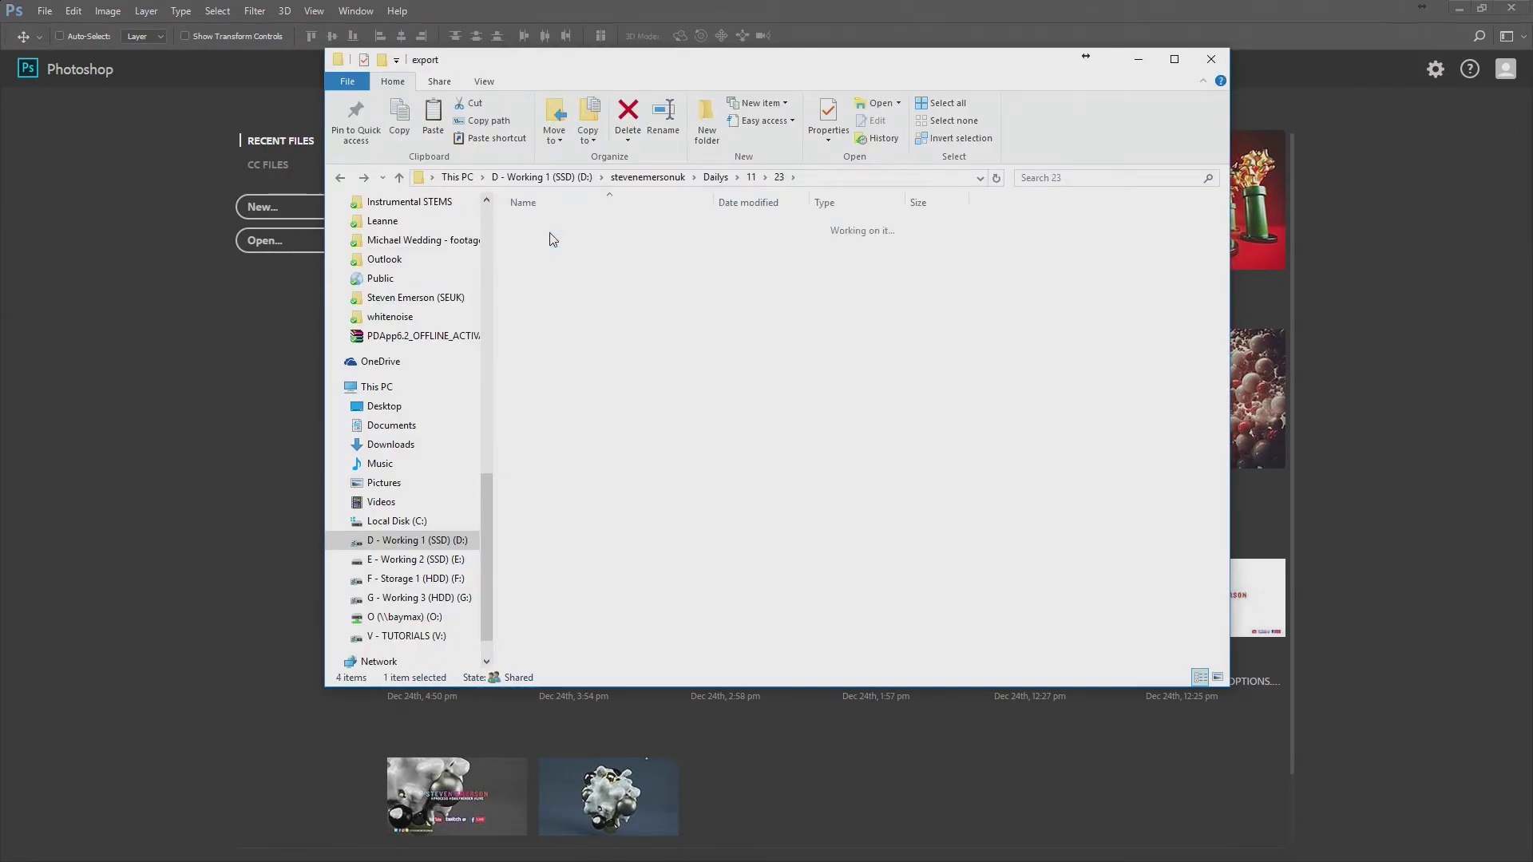
left_click_drag(551, 246, 182, 69)
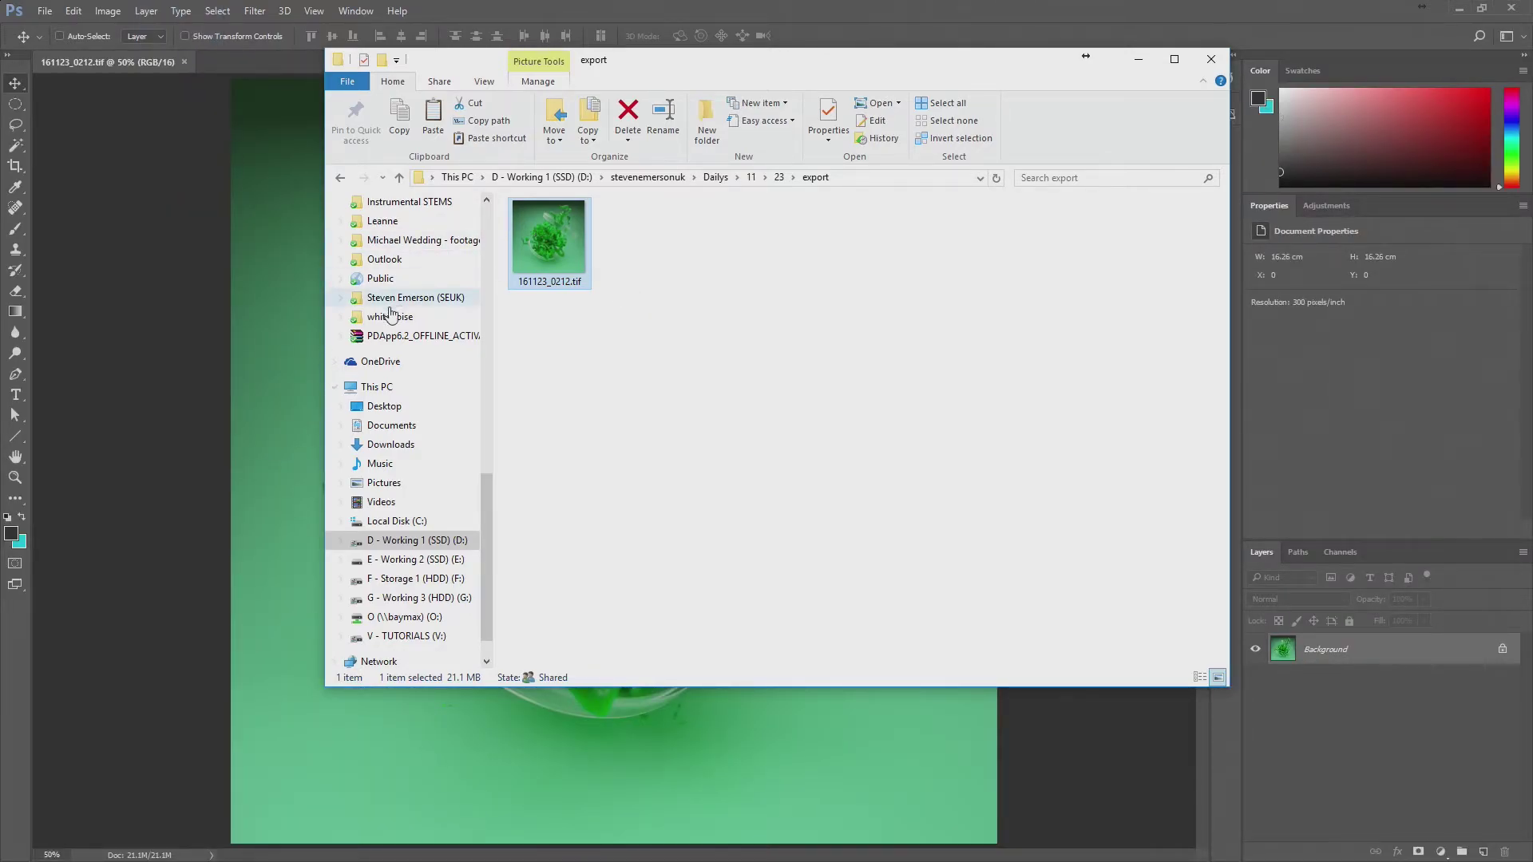
left_click(347, 13)
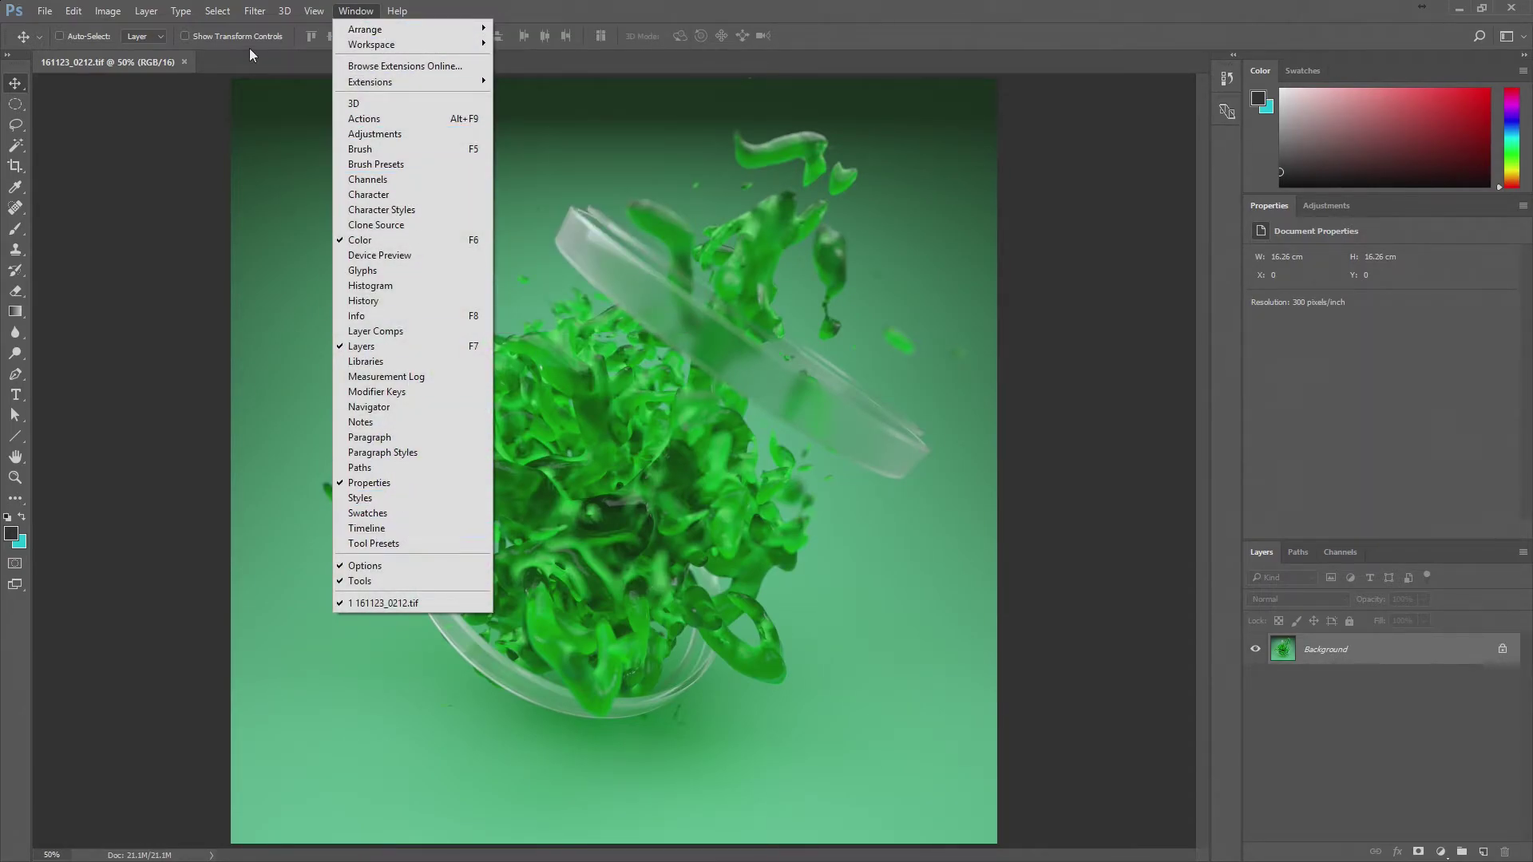
mouse_move(284, 347)
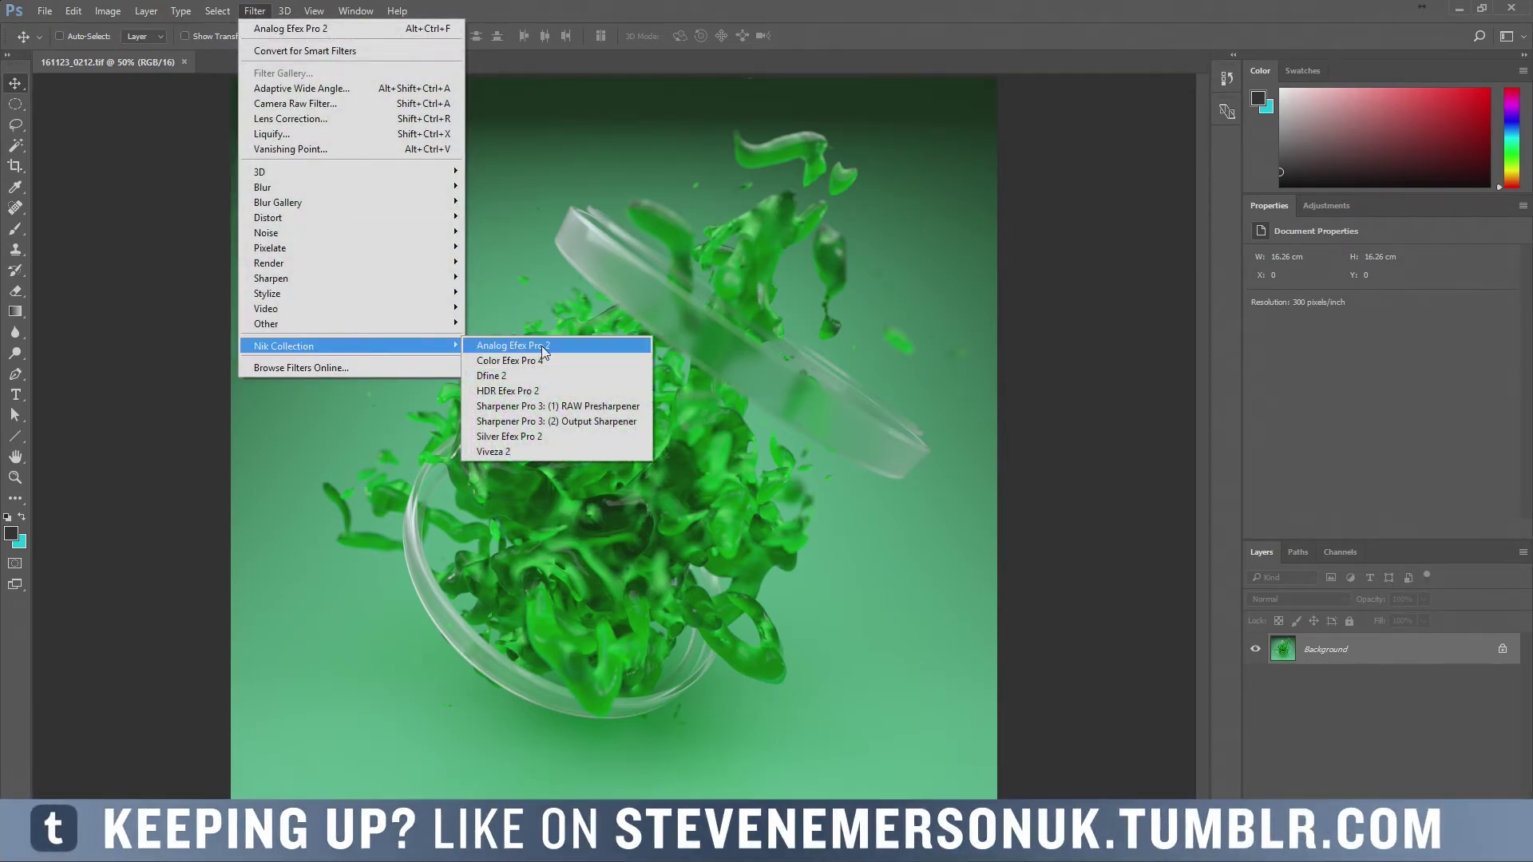
left_click(543, 348)
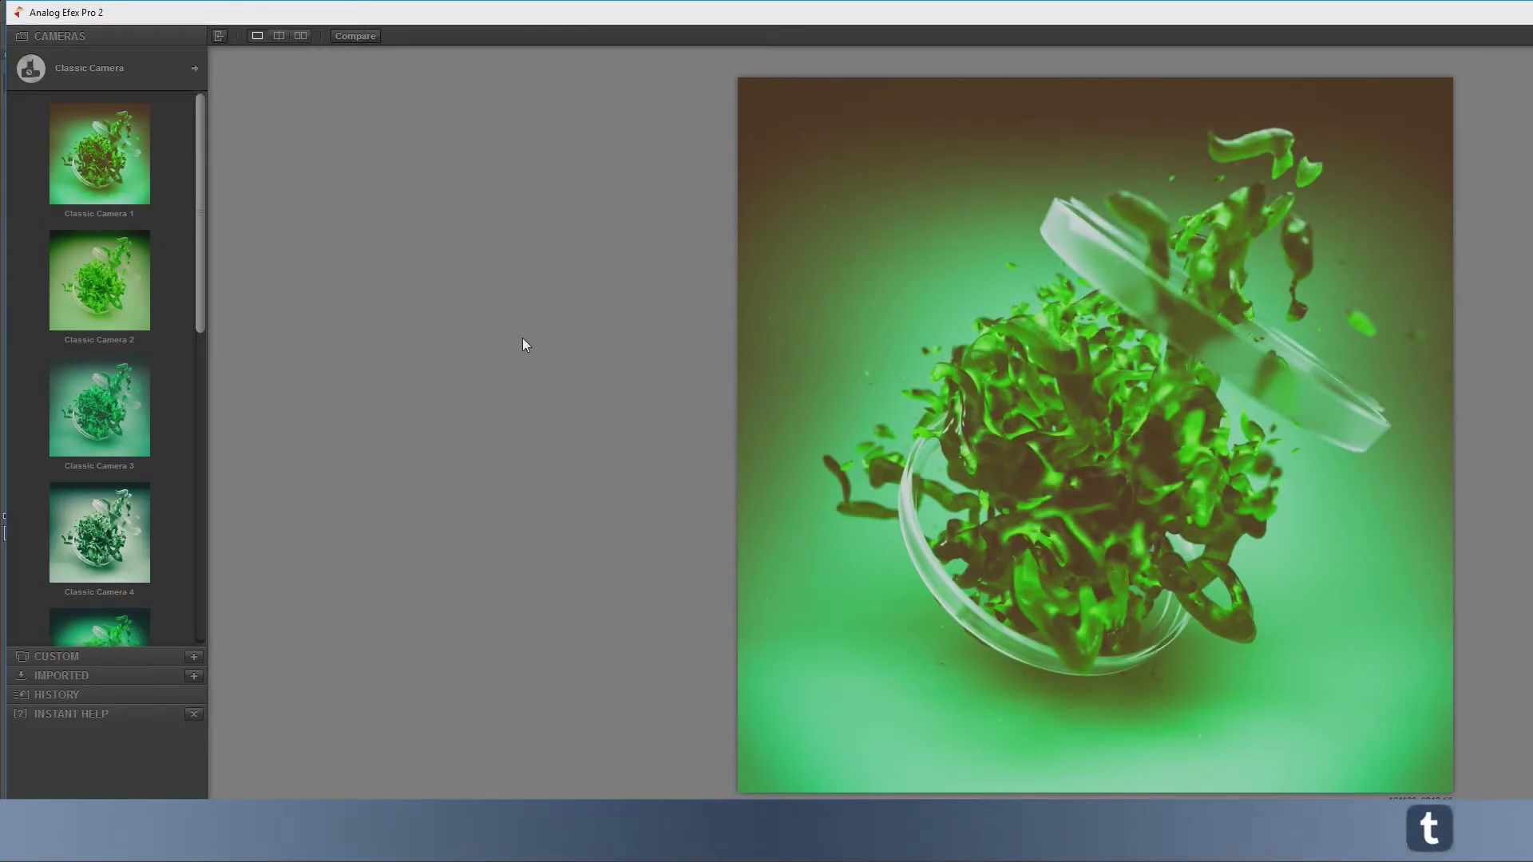
Maximize the filter window and audition Classic Camera 5, 6, 8 and 7 presets.
double_click(222, 11)
scroll(184, 259, "down", 2)
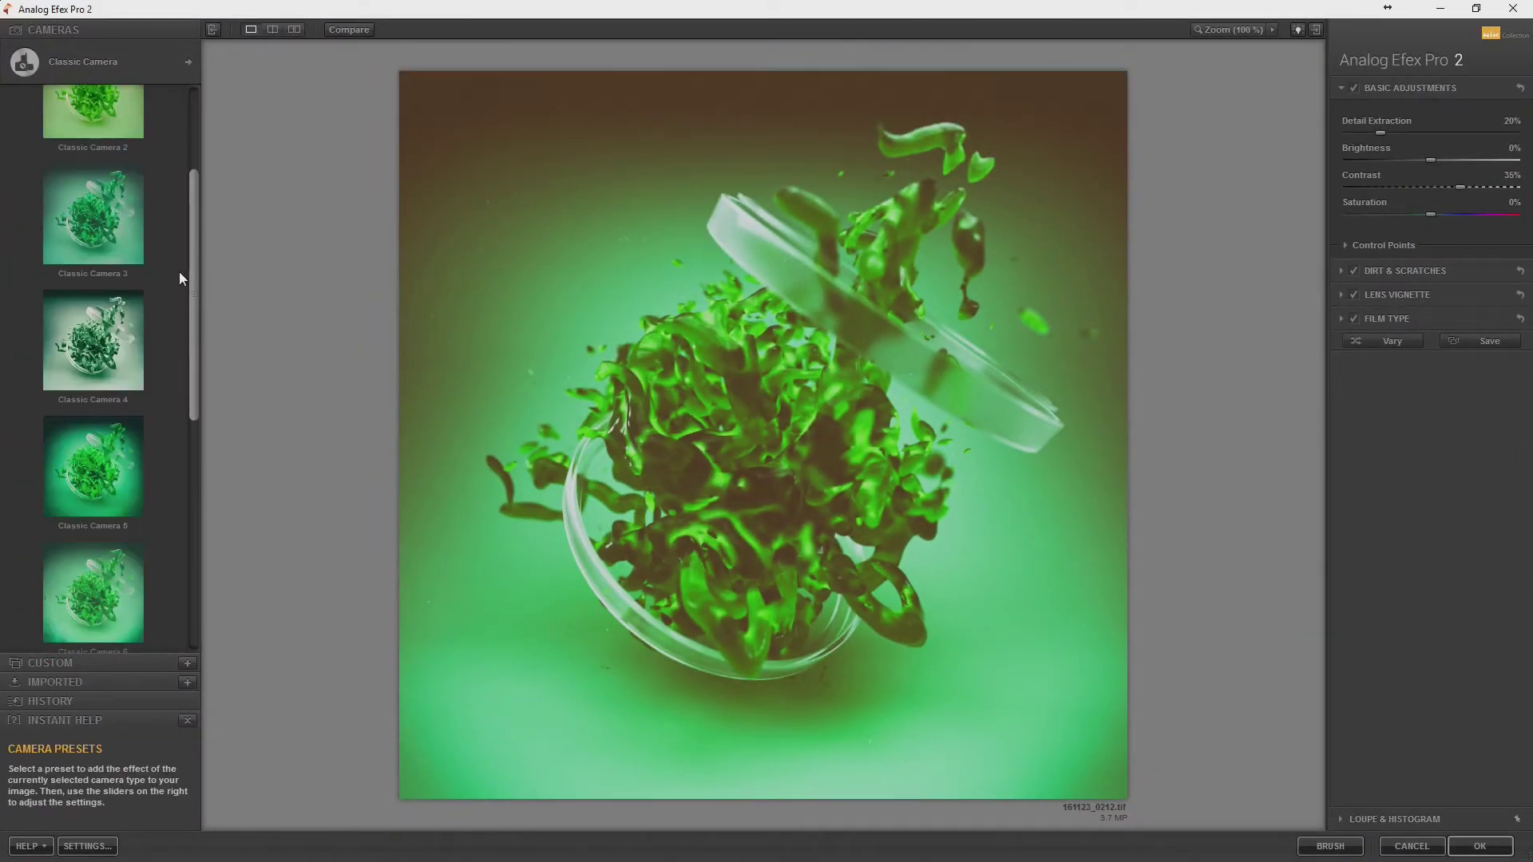
scroll(185, 296, "down", 2)
left_click(100, 347)
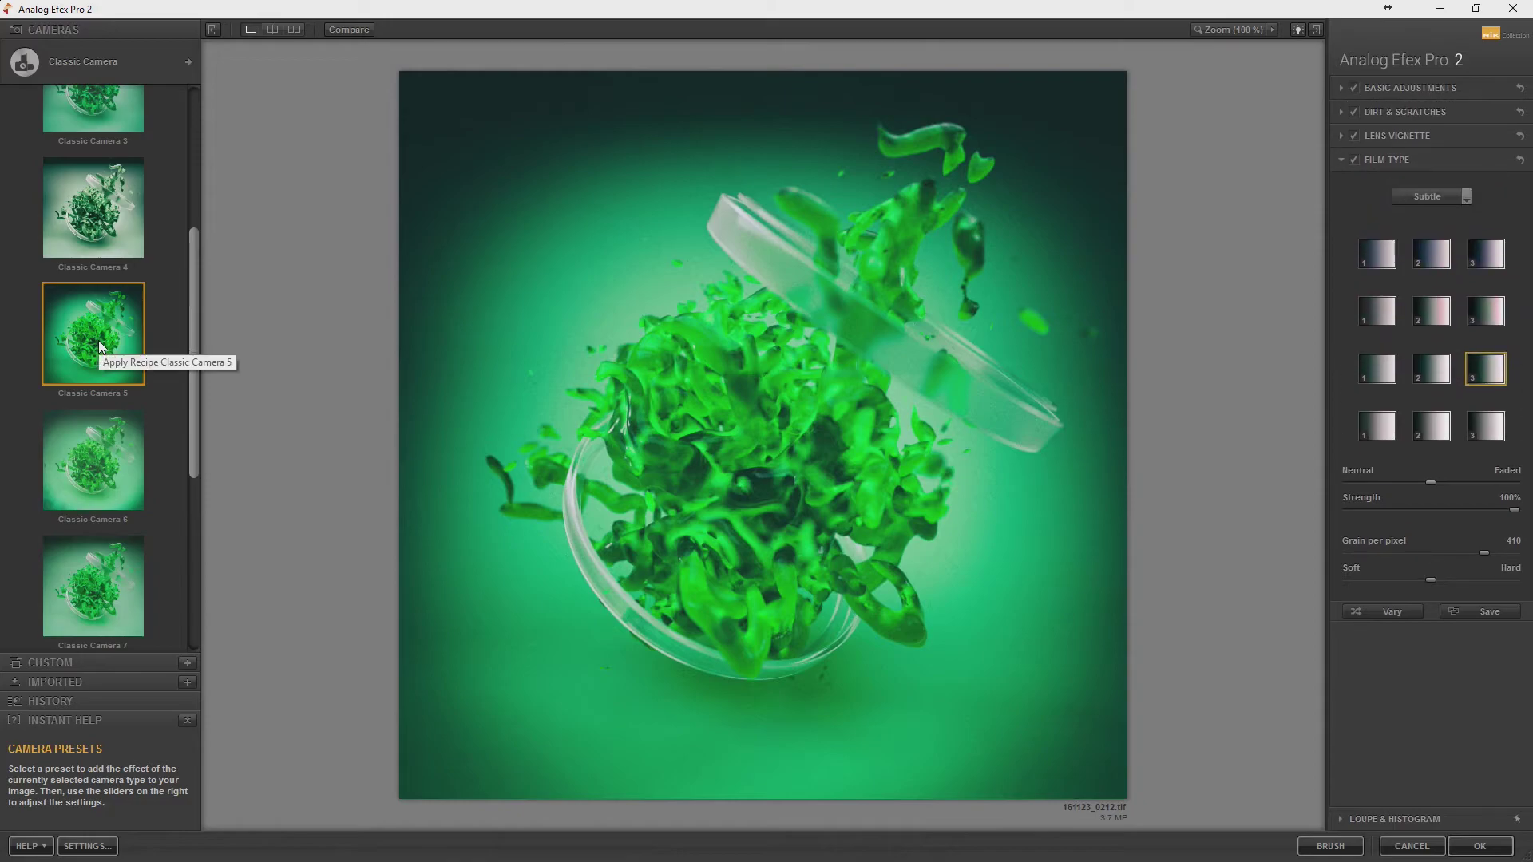
left_click(80, 459)
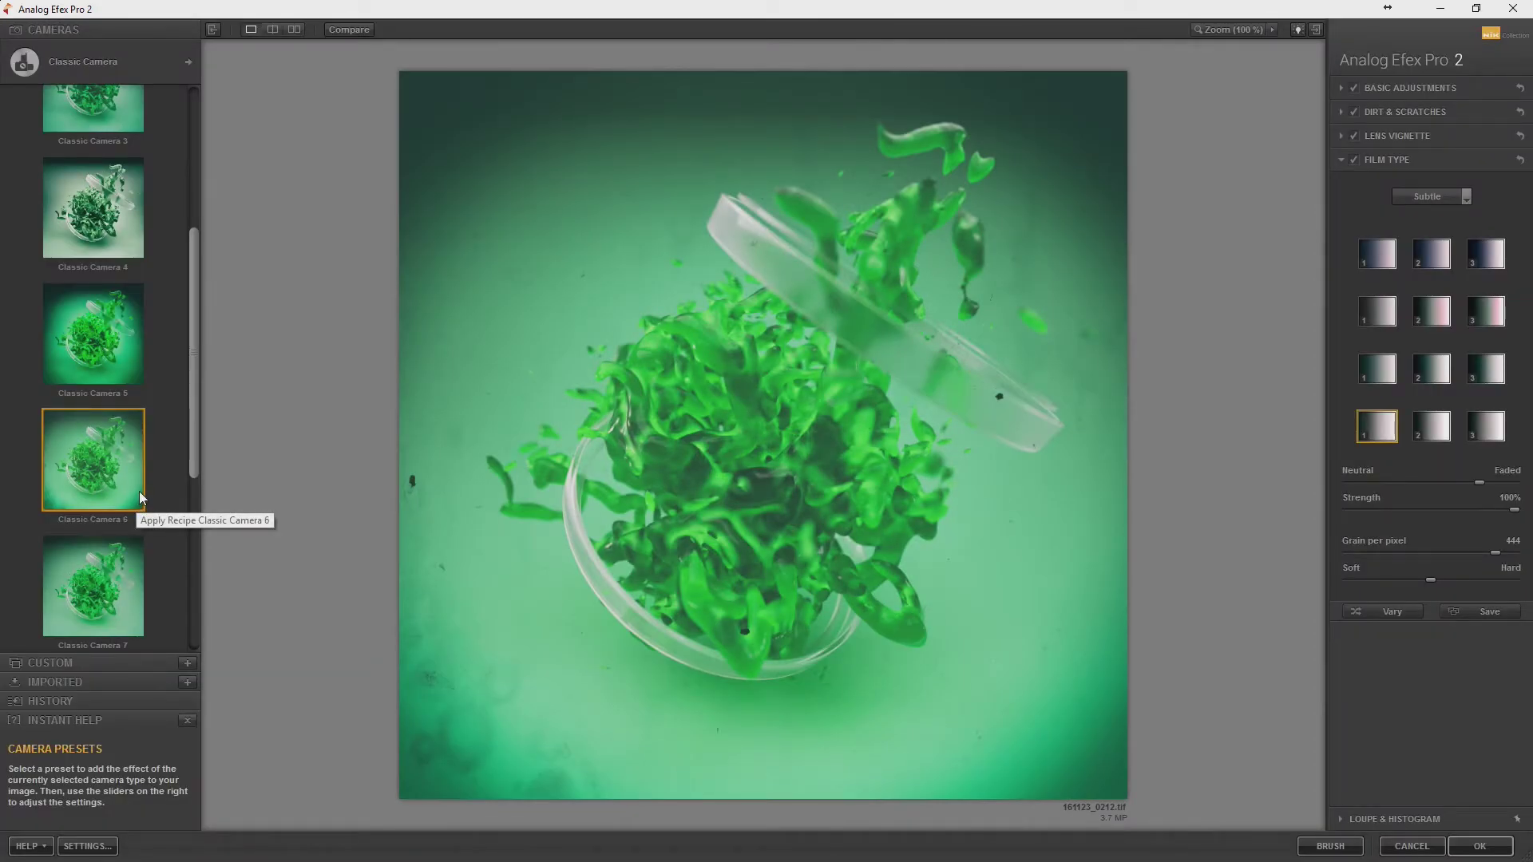
left_click_drag(190, 424, 194, 534)
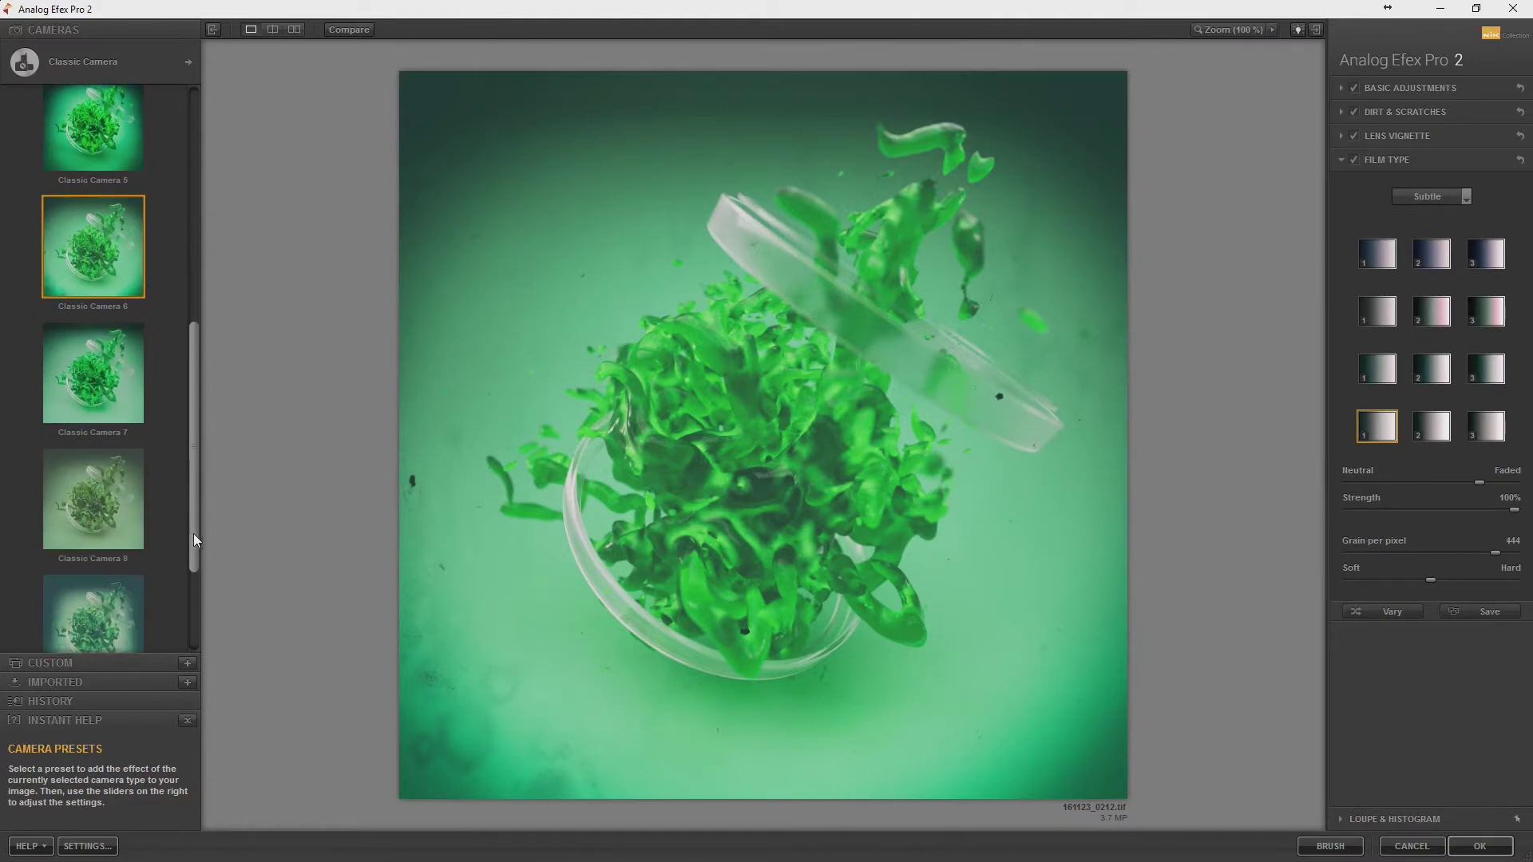
left_click(136, 521)
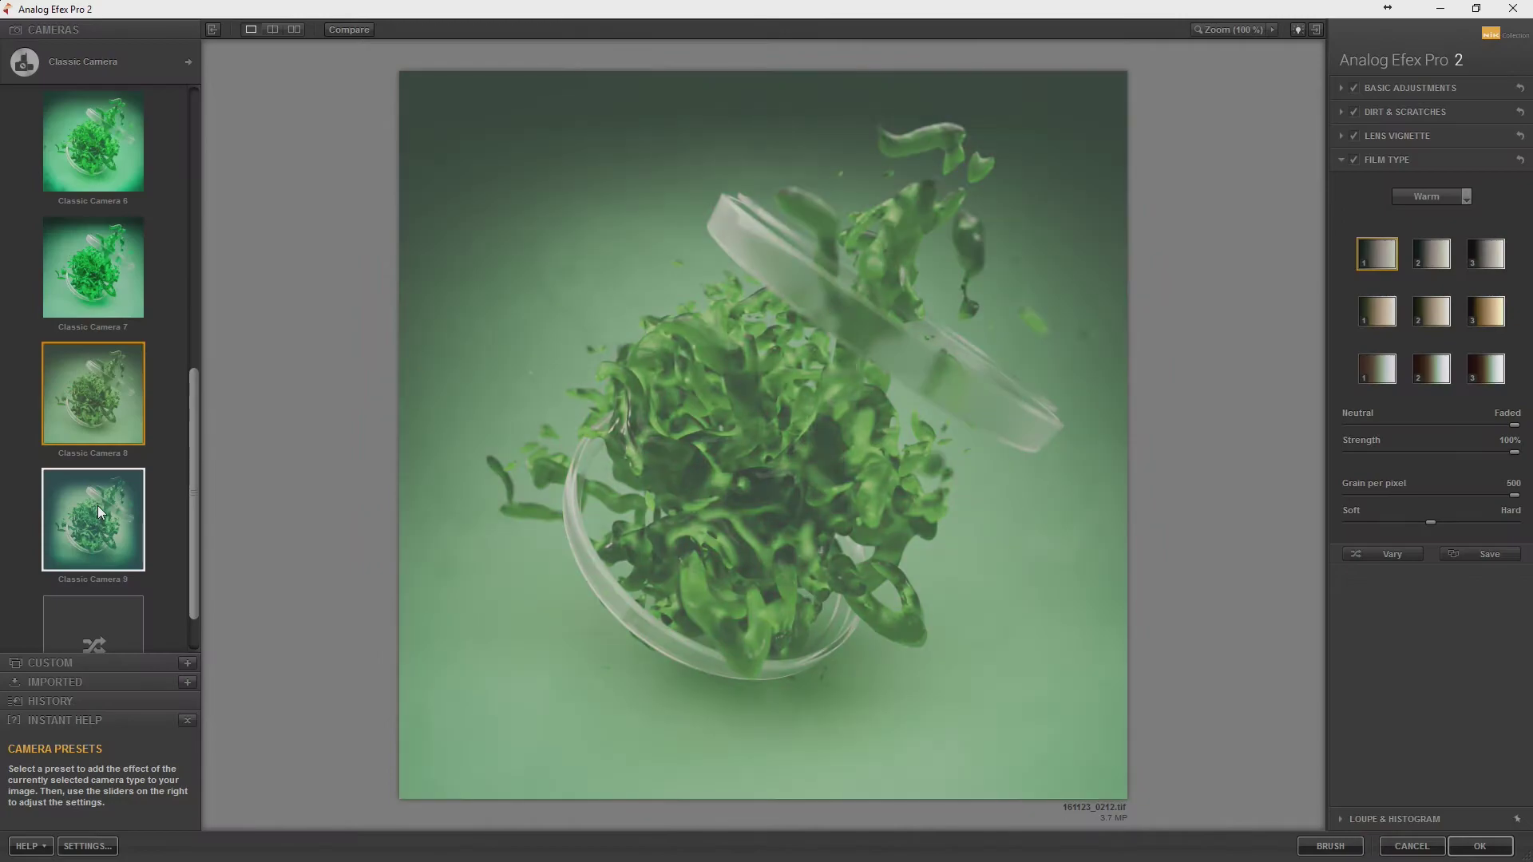
left_click(104, 303)
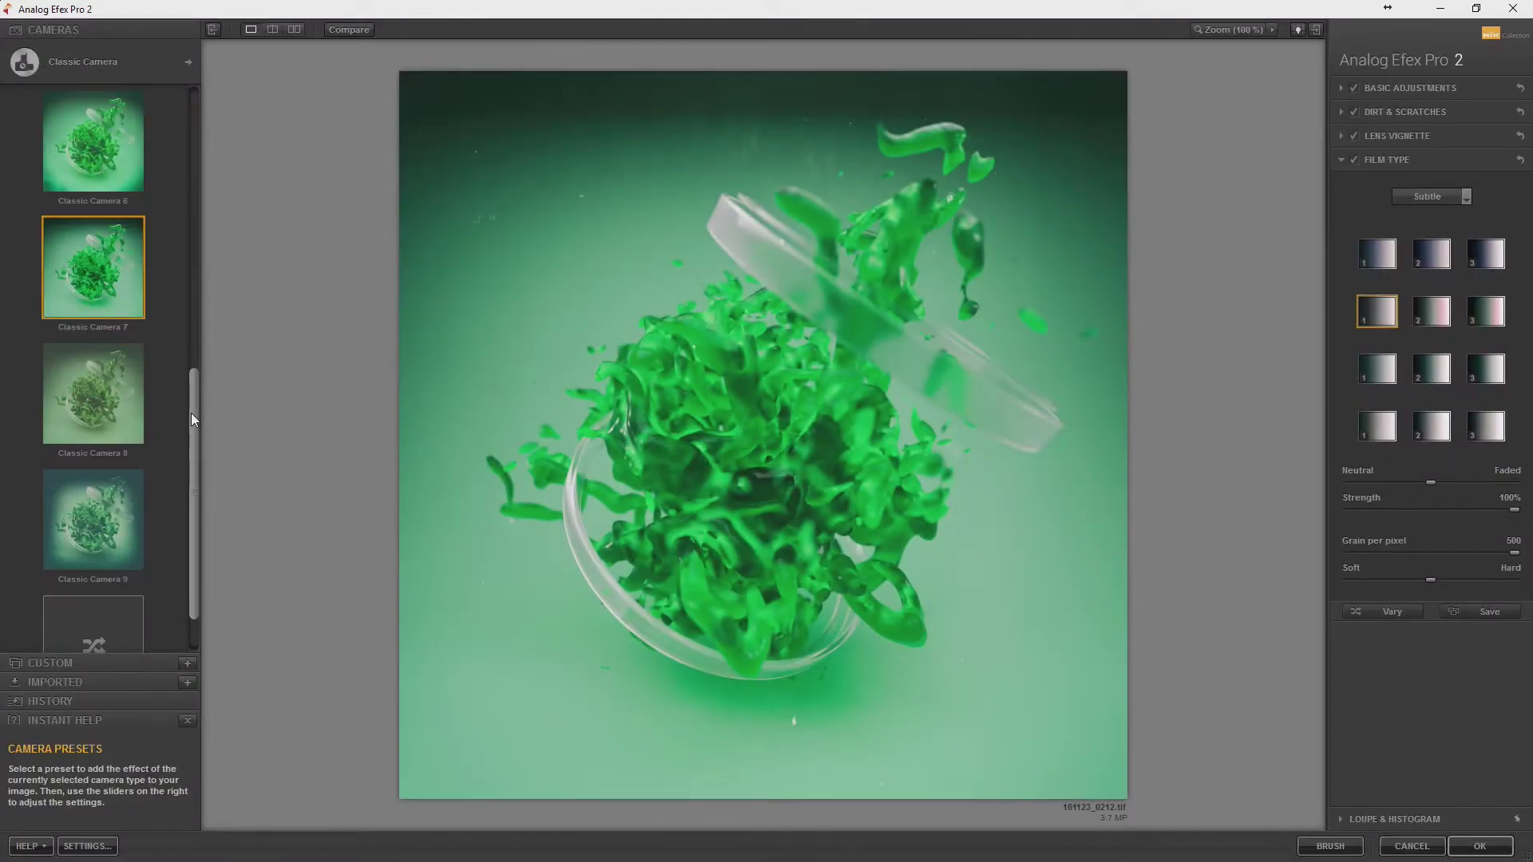
Compare Classic Camera 3, 1 and 8, then settle on Classic Camera 7.
left_click_drag(190, 414, 205, 228)
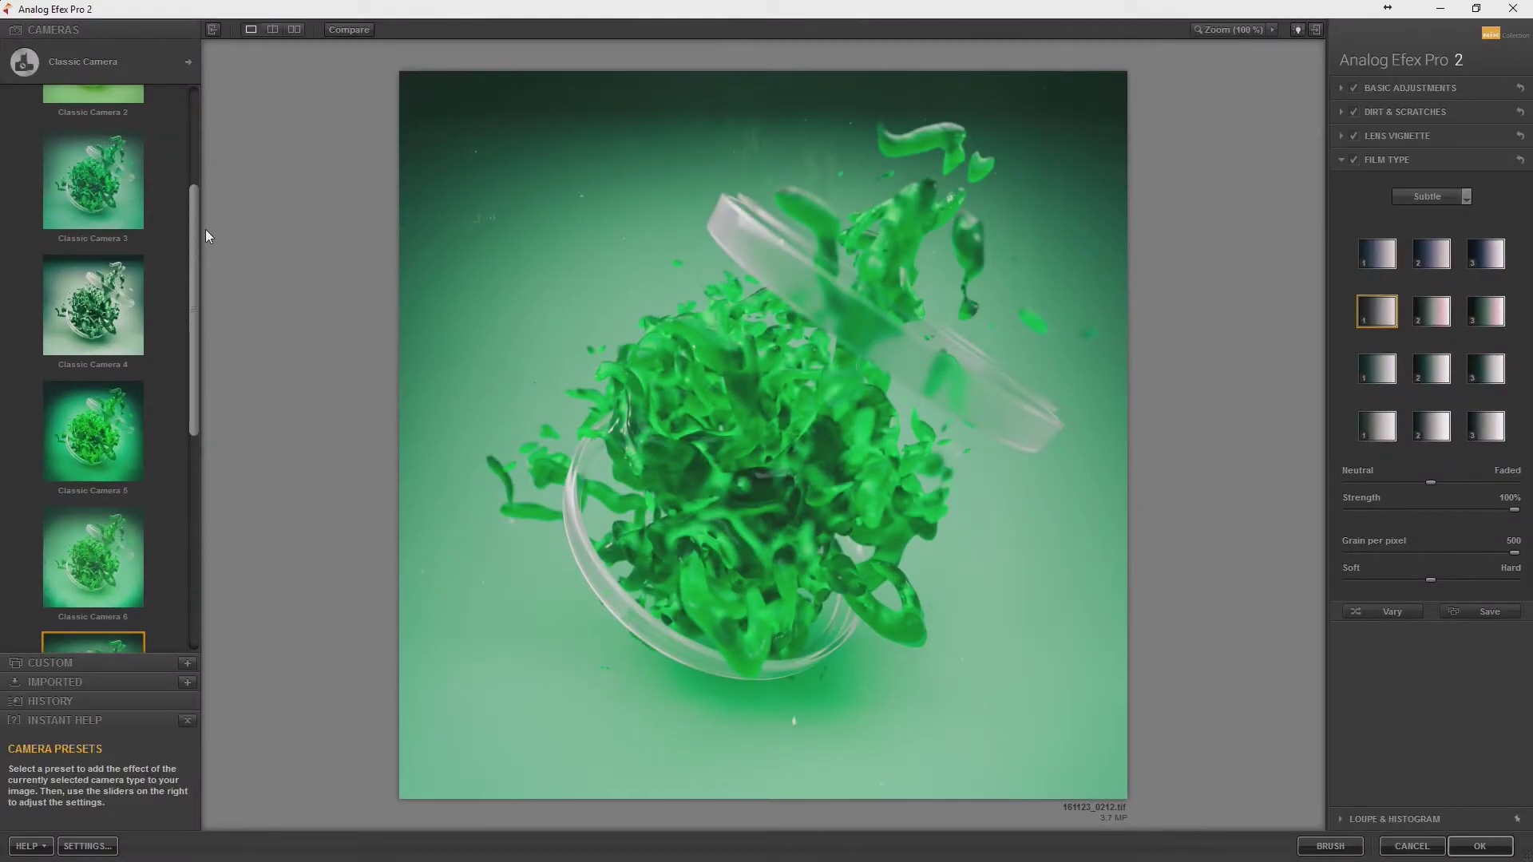
scroll(104, 320, "up", 2)
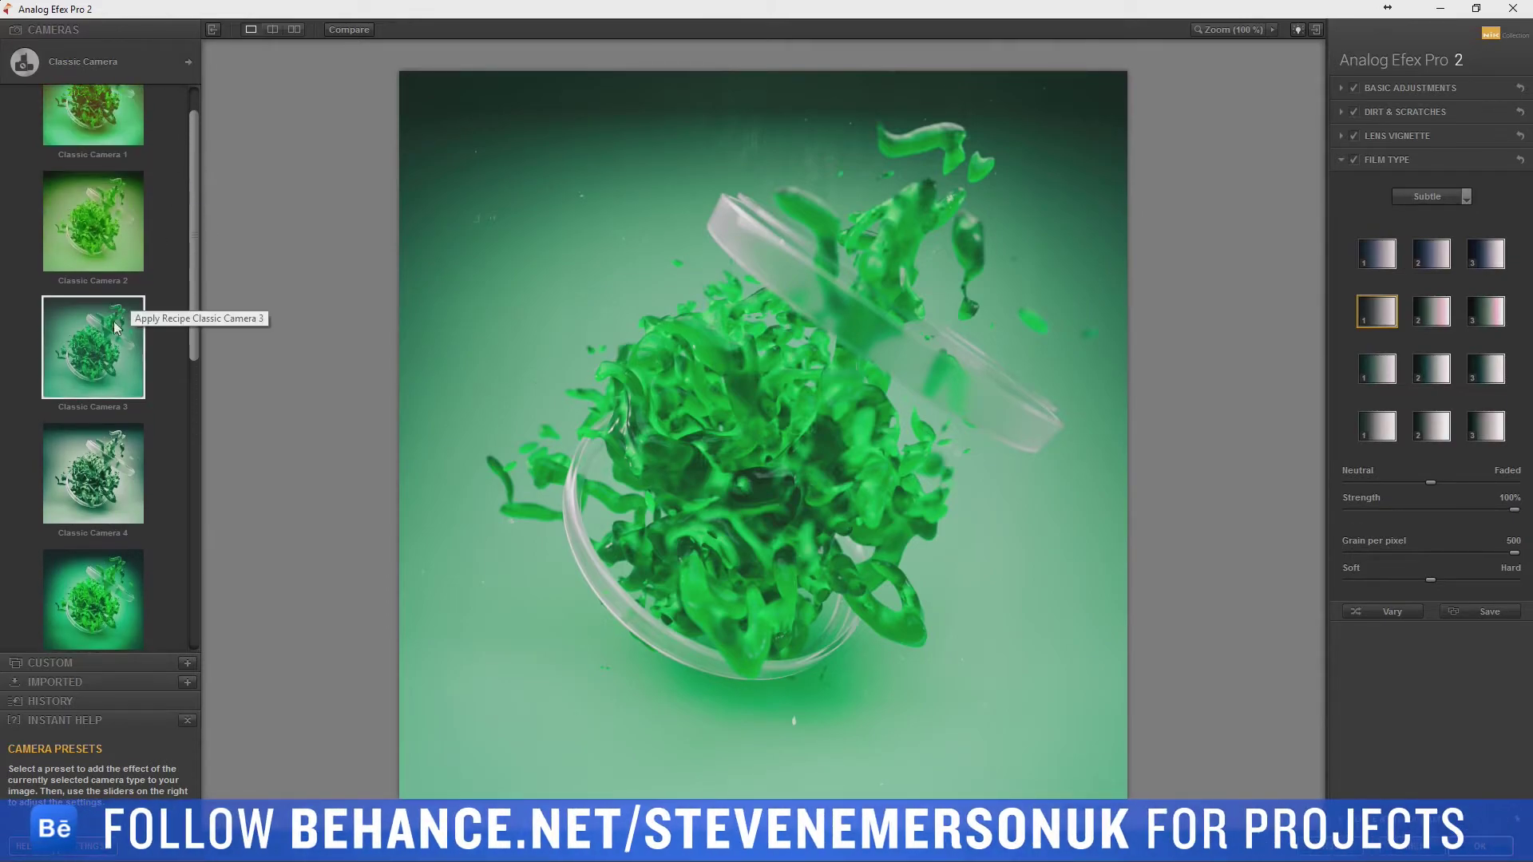
left_click(142, 253)
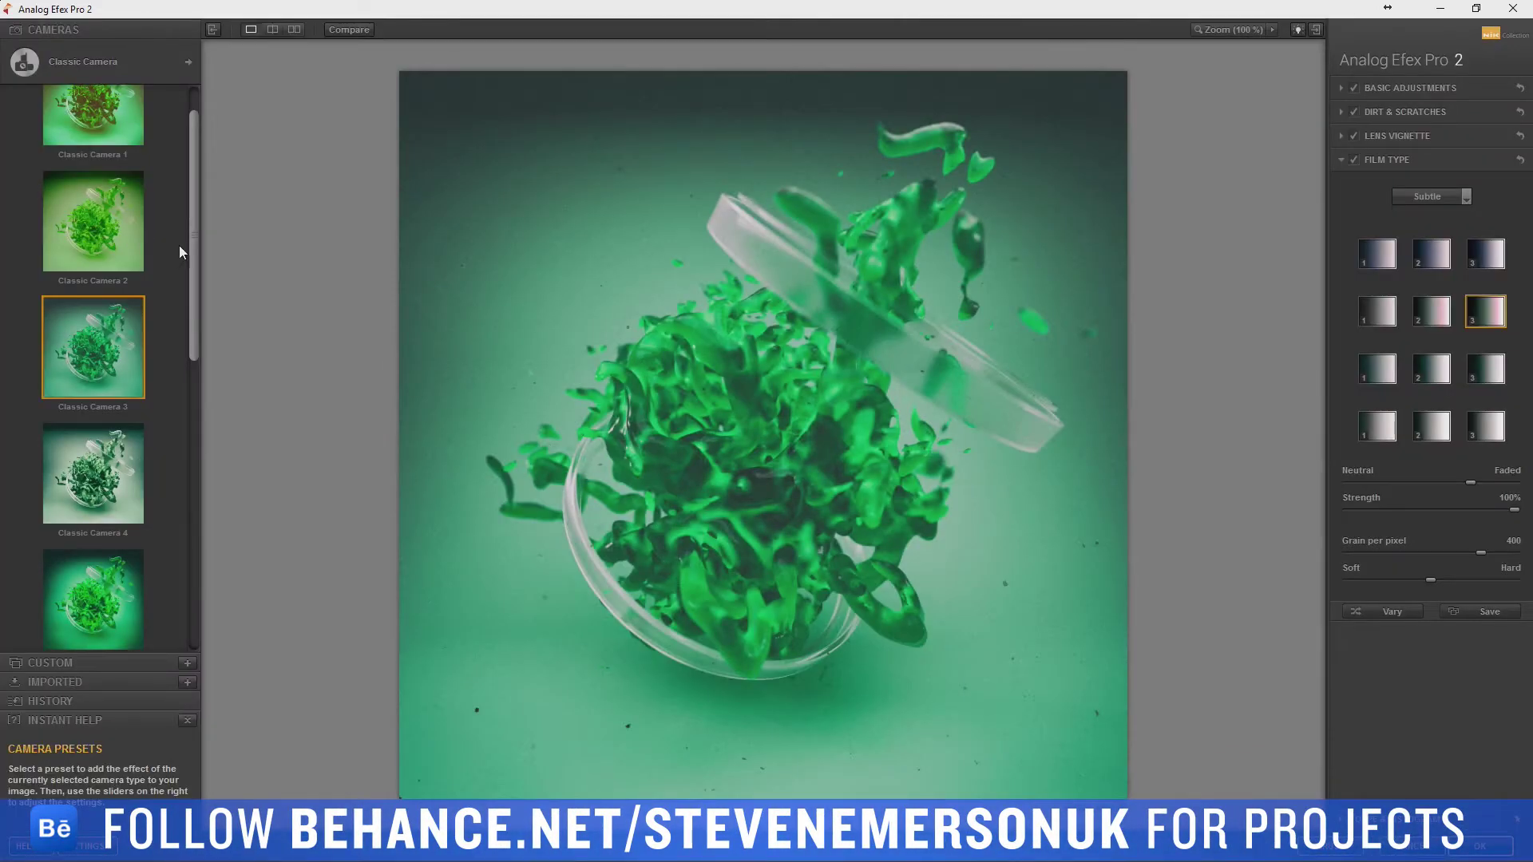
left_click_drag(194, 252, 193, 208)
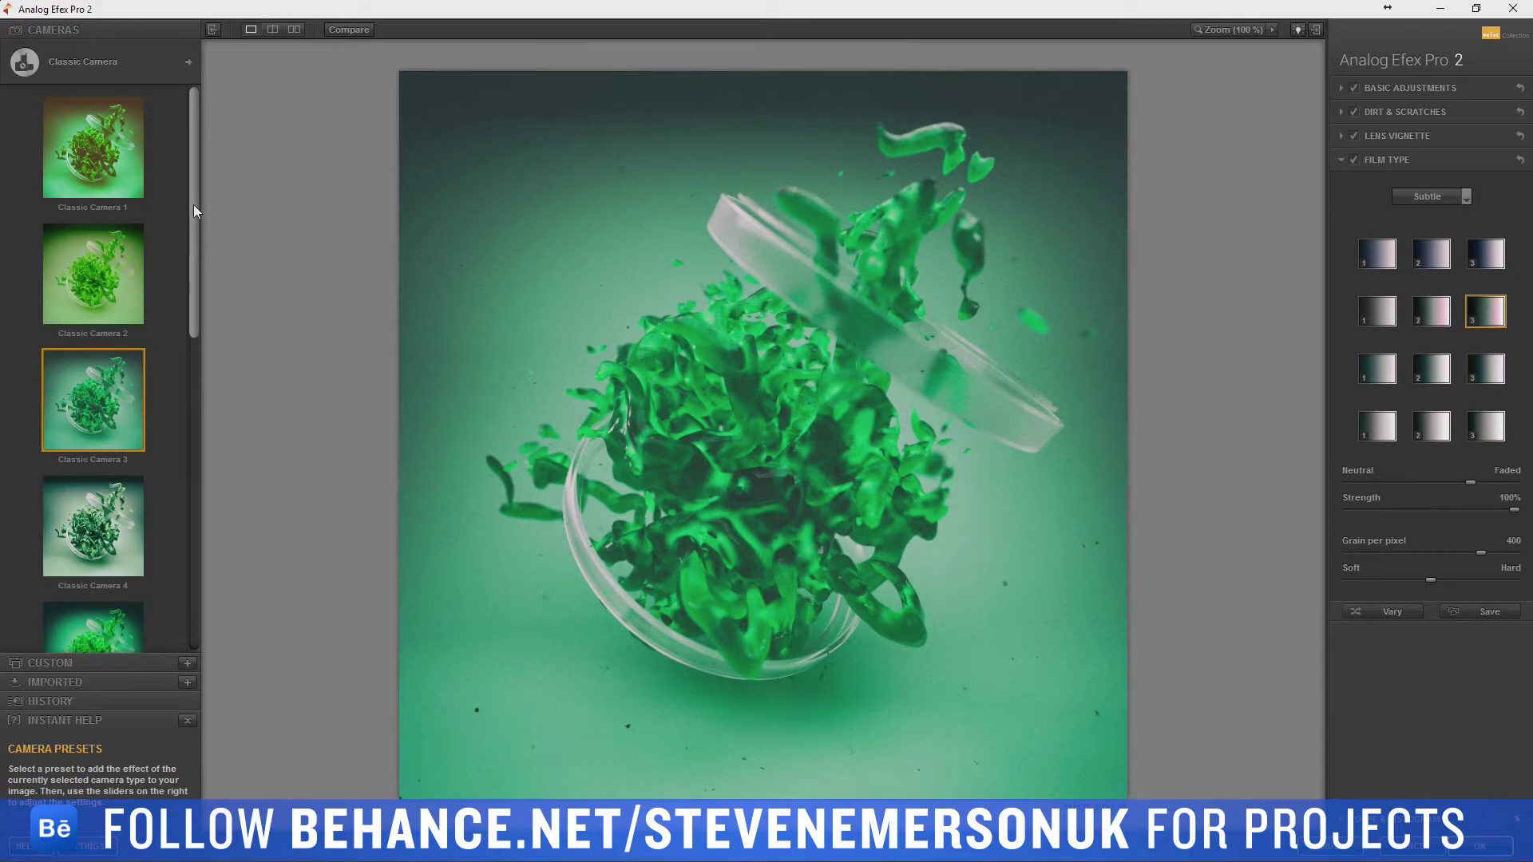
left_click(99, 179)
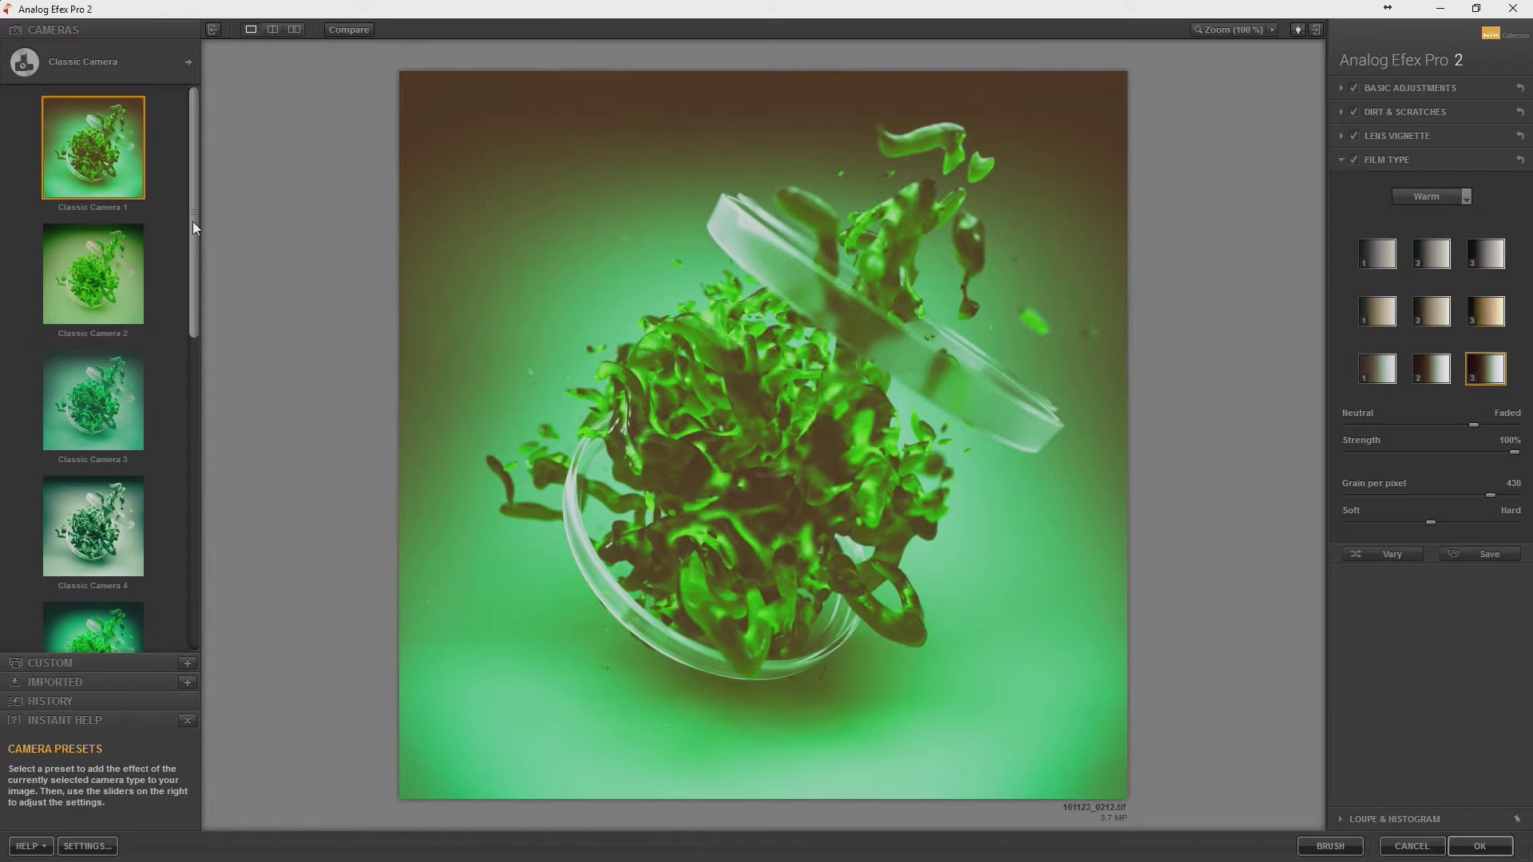
left_click_drag(193, 222, 194, 415)
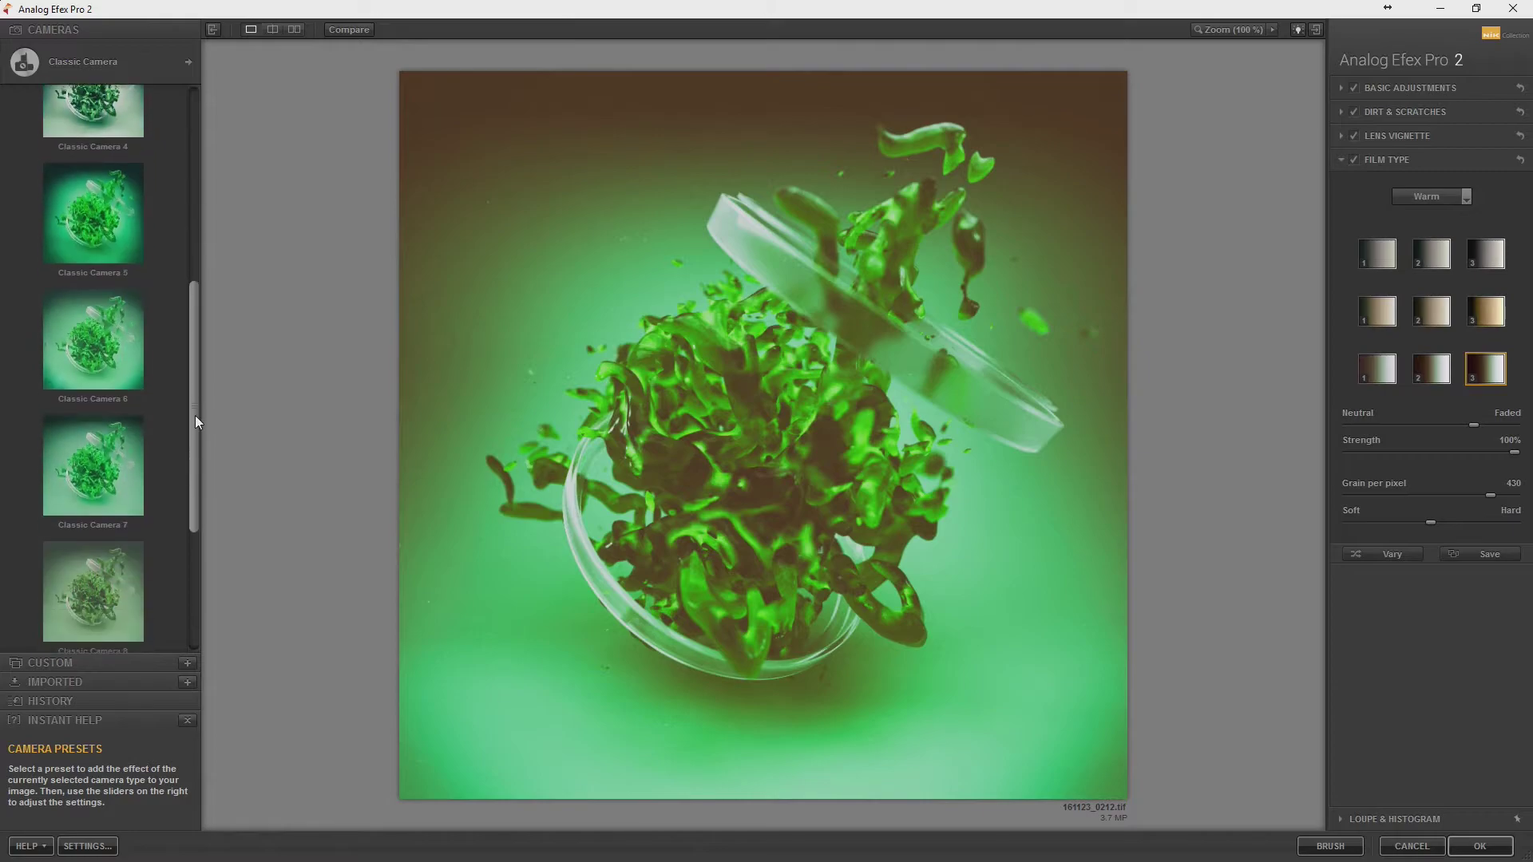
left_click(105, 492)
left_click(103, 581)
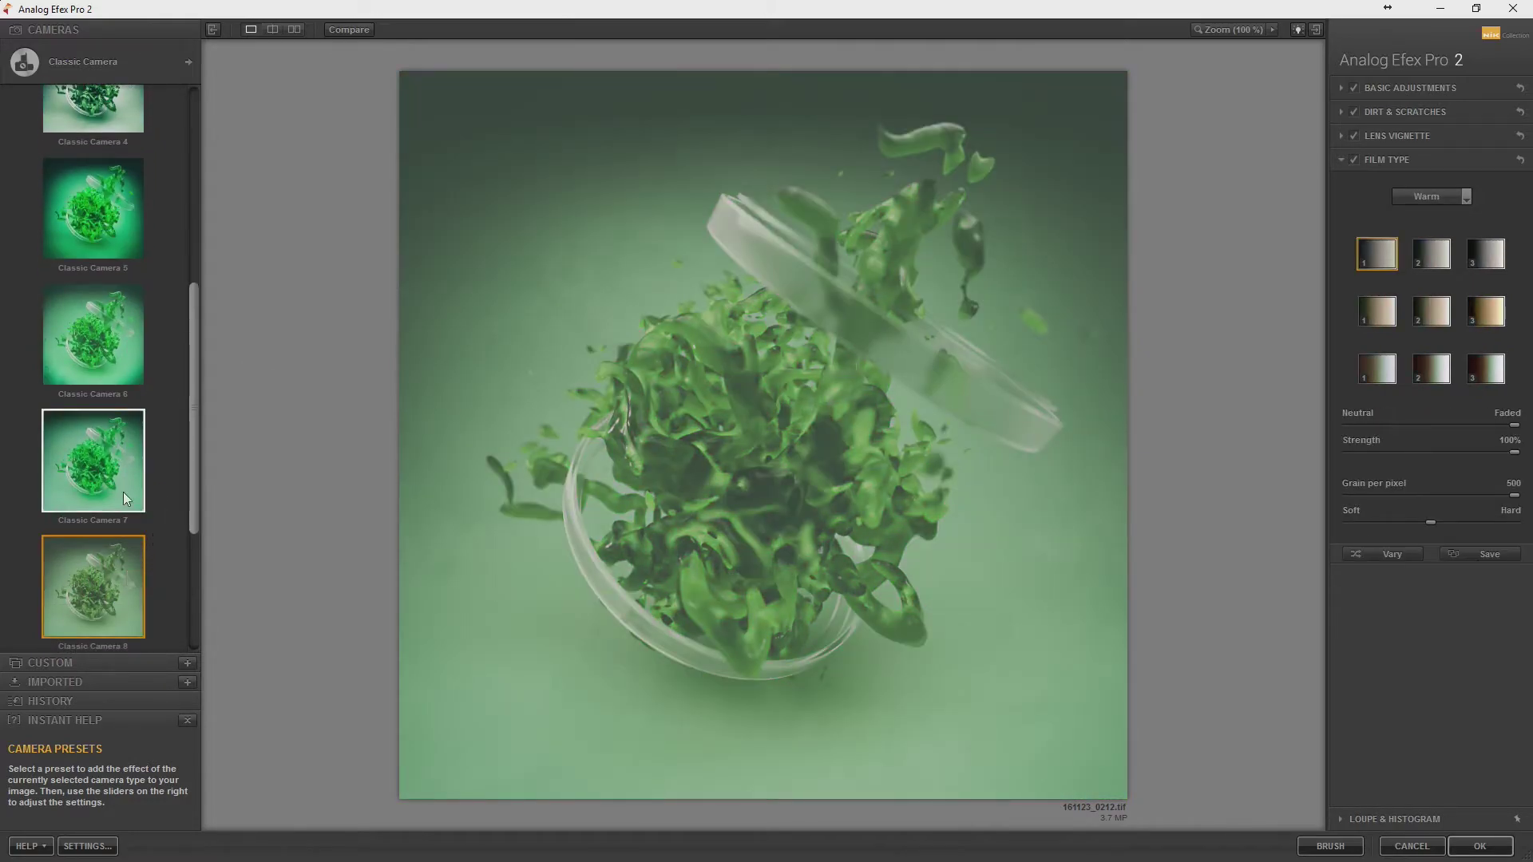
left_click(112, 462)
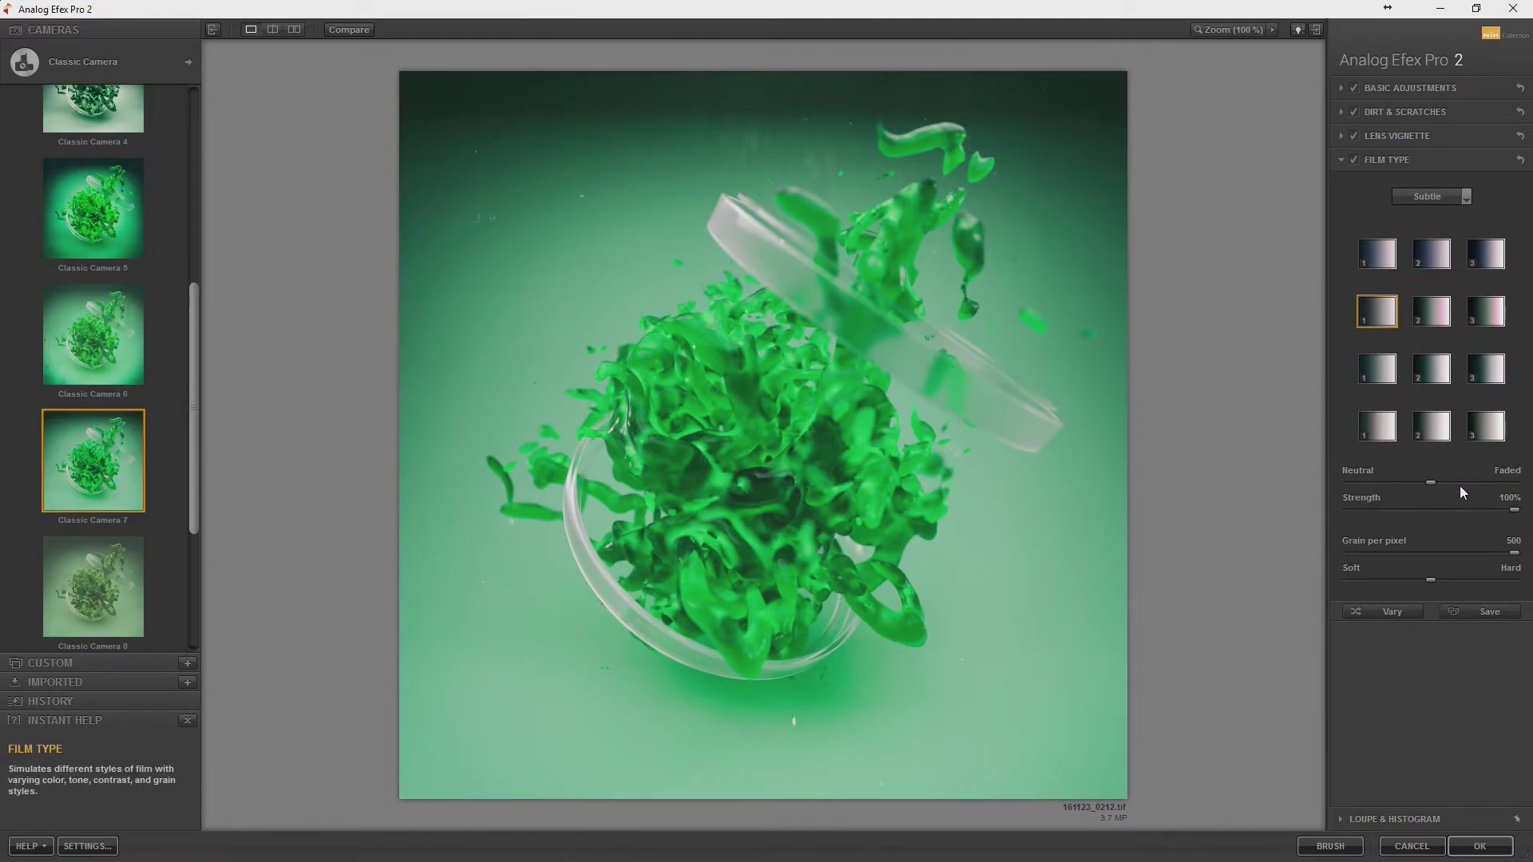
Make the film tone slightly more faded and compare subtle film type variants.
mouse_move(1439, 483)
left_mouse_down()
mouse_move(1479, 479)
mouse_move(1461, 482)
left_mouse_up()
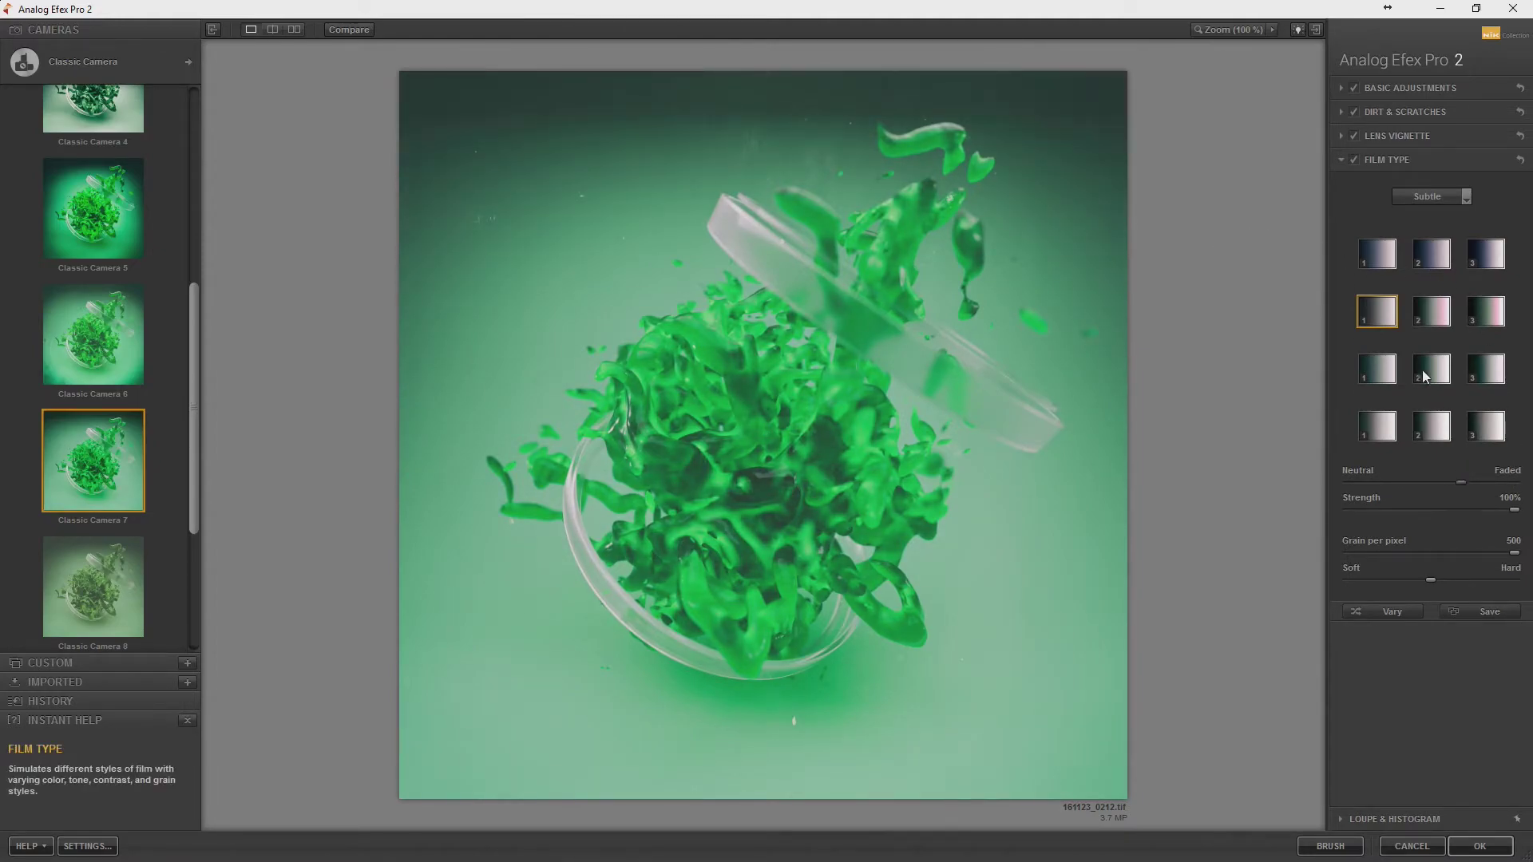
left_click(1376, 369)
left_click(1380, 425)
left_click(1378, 371)
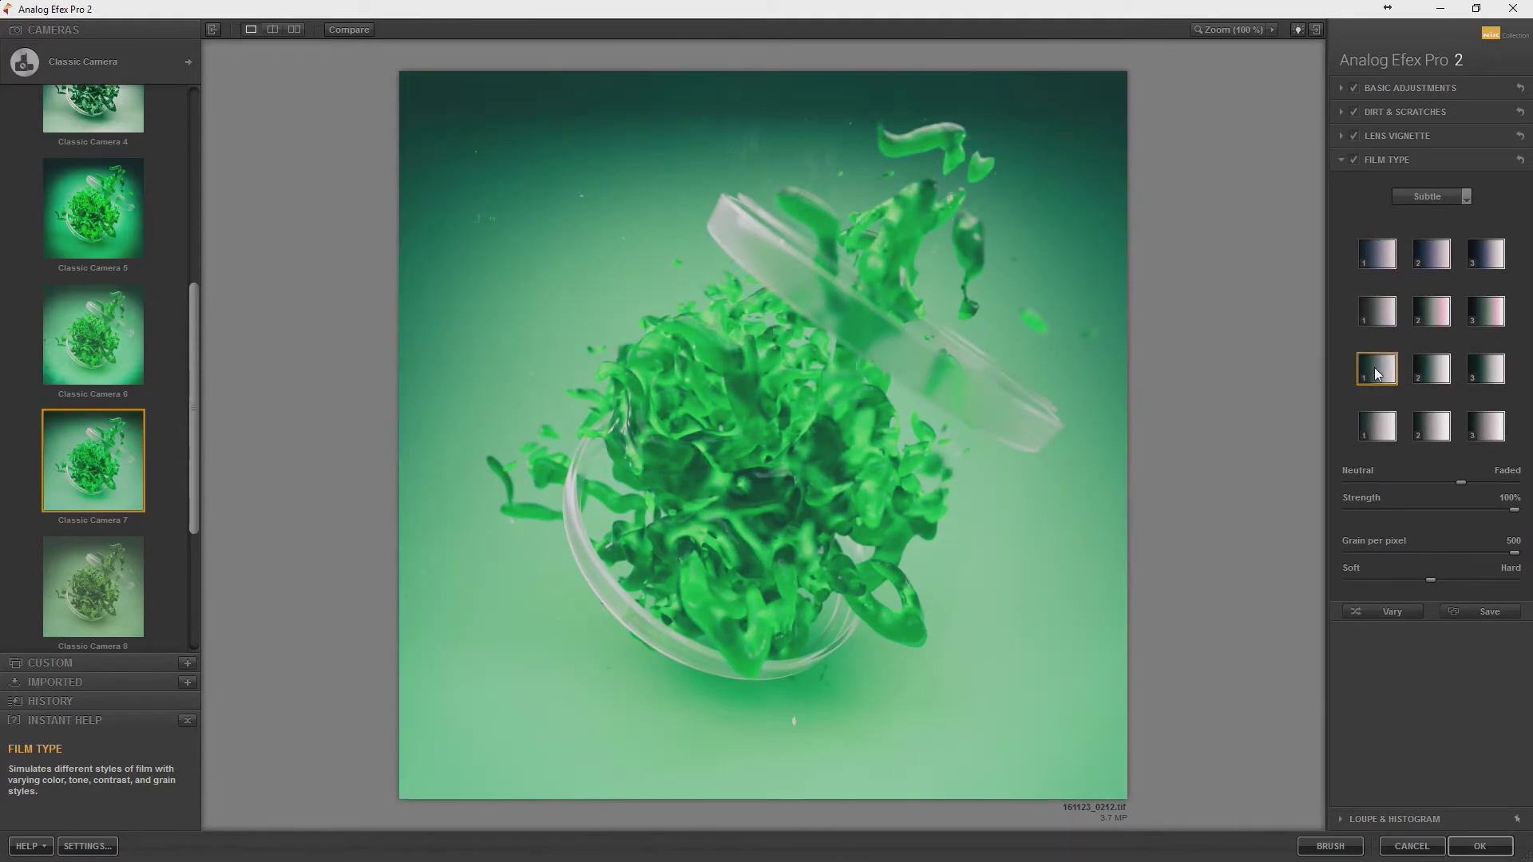
left_click(1377, 319)
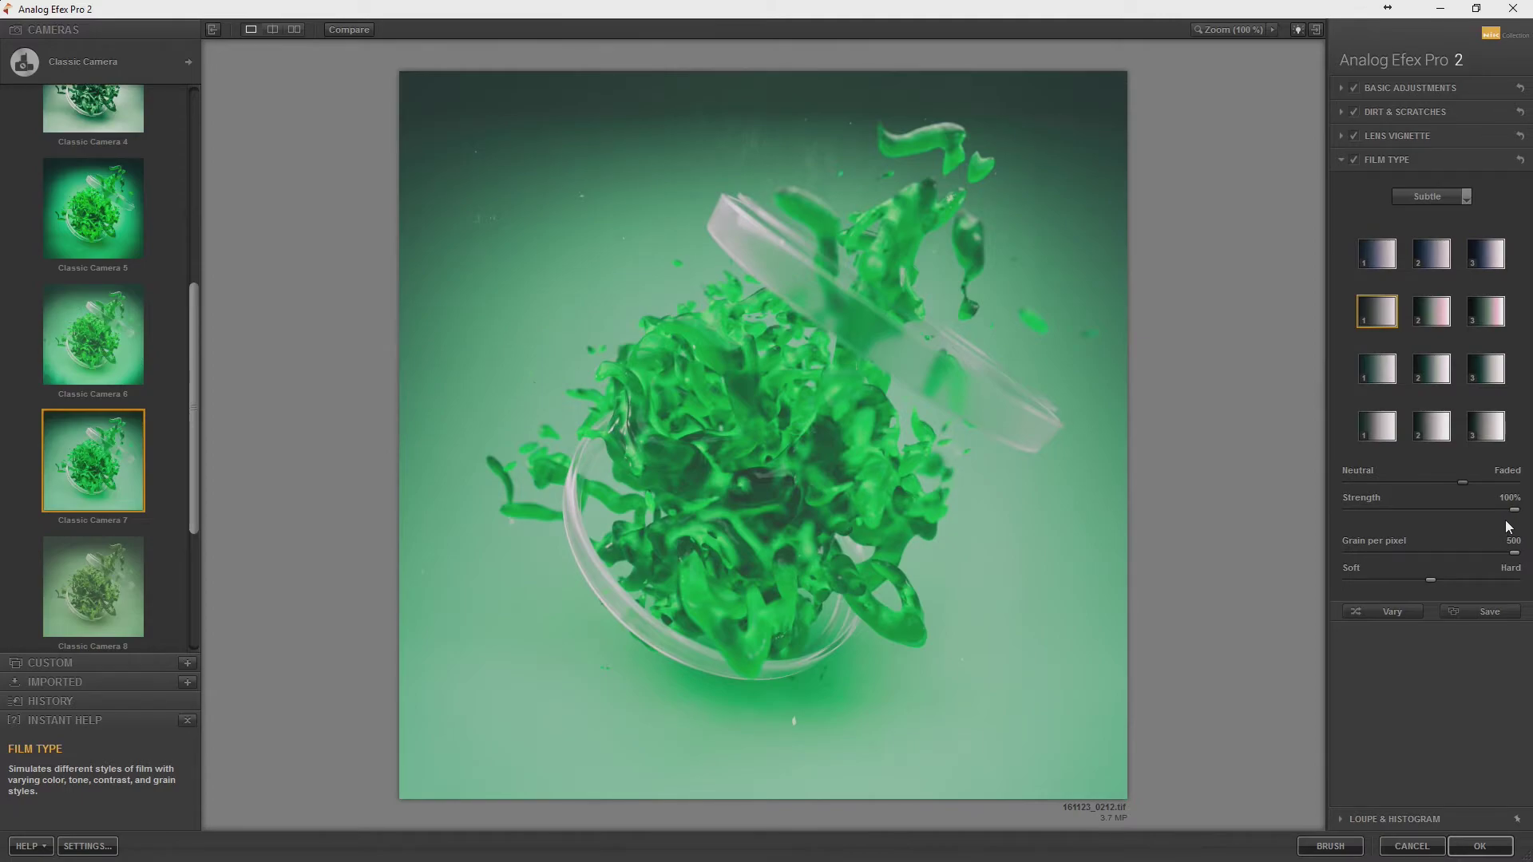
left_click(1387, 424)
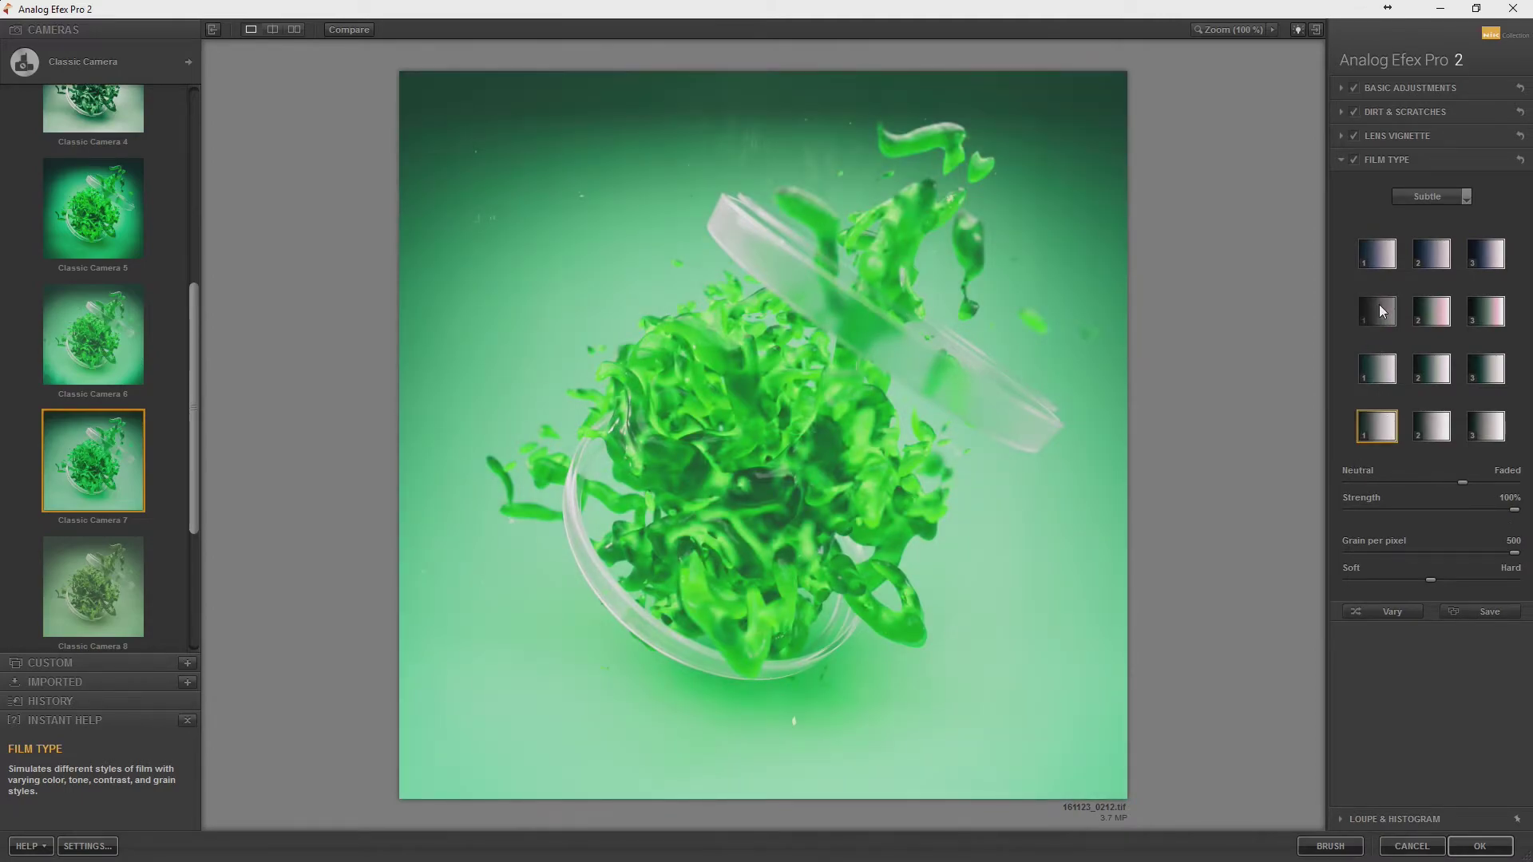
left_click(1375, 369)
left_click(1373, 329)
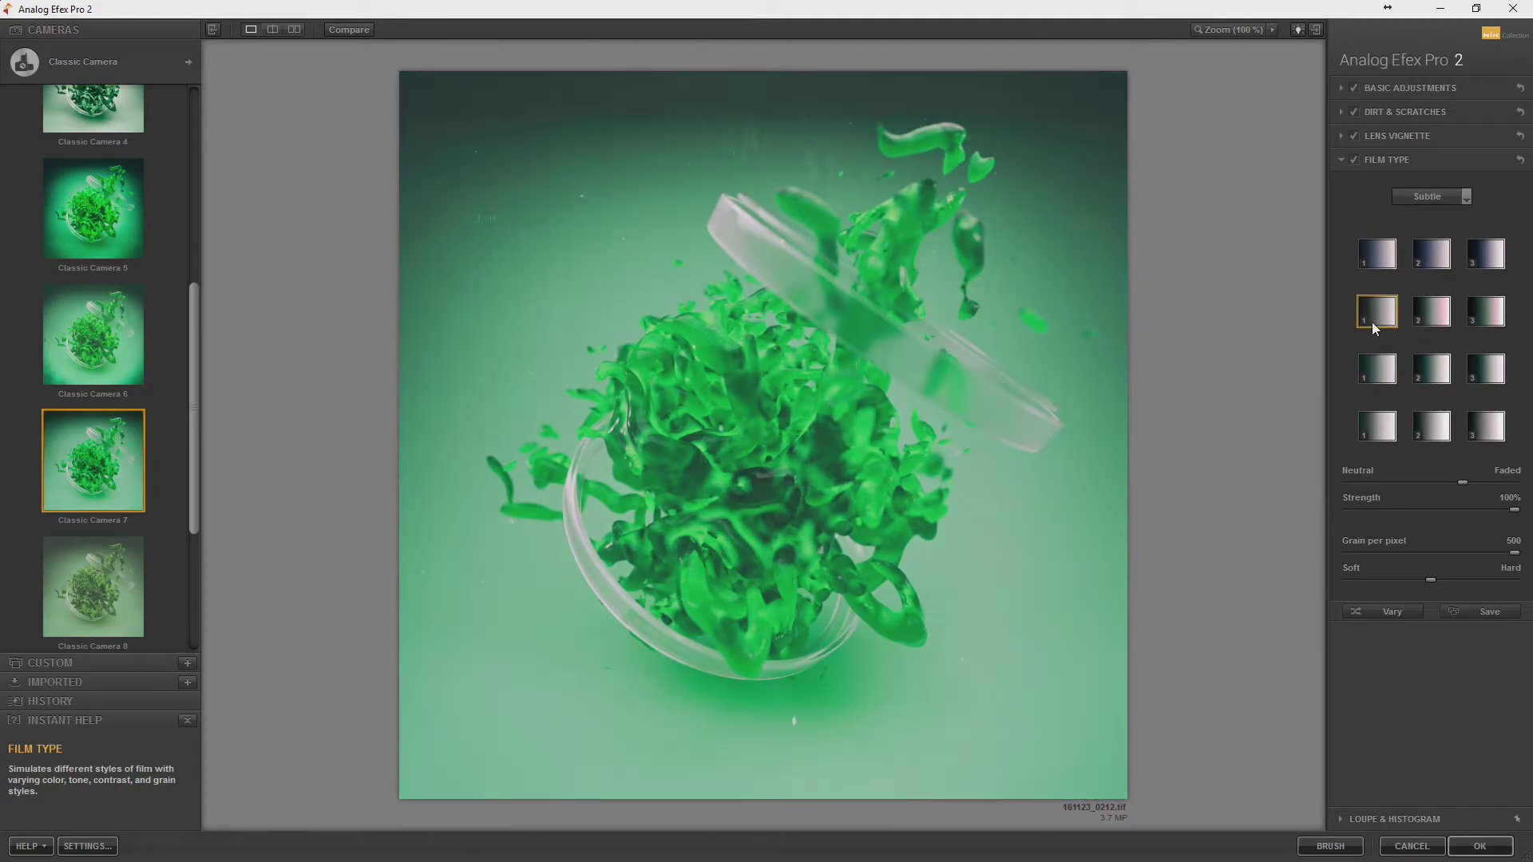
left_click(1393, 89)
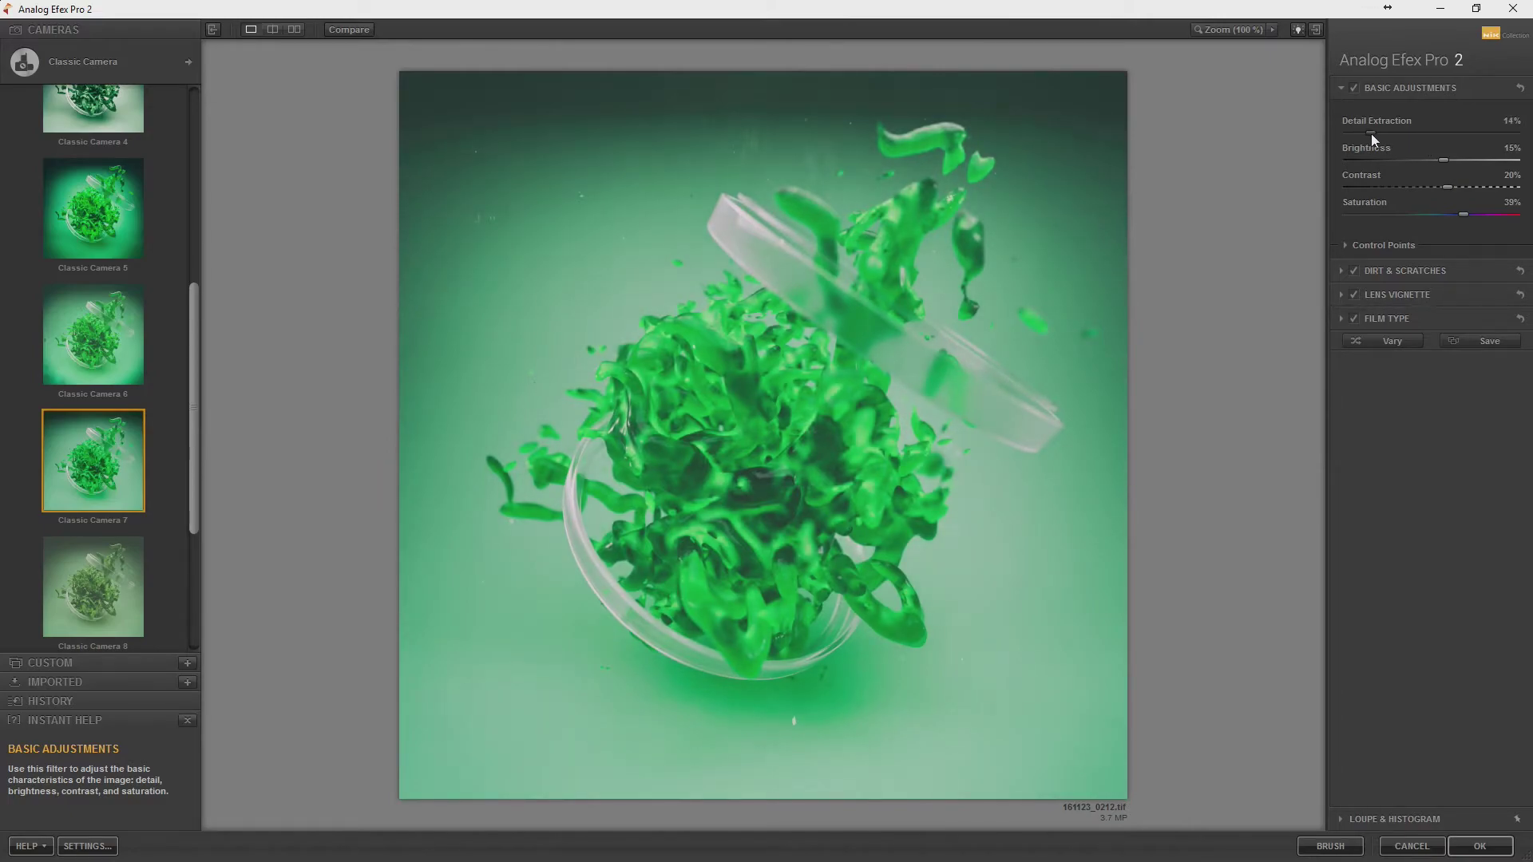
Lower Detail Extraction to 2% and Brightness to -1%, briefly checking Dirt & Scratches.
left_click_drag(1366, 133, 1354, 137)
mouse_move(1442, 169)
left_mouse_down()
mouse_move(1427, 170)
mouse_move(1468, 184)
mouse_move(1456, 194)
left_mouse_up()
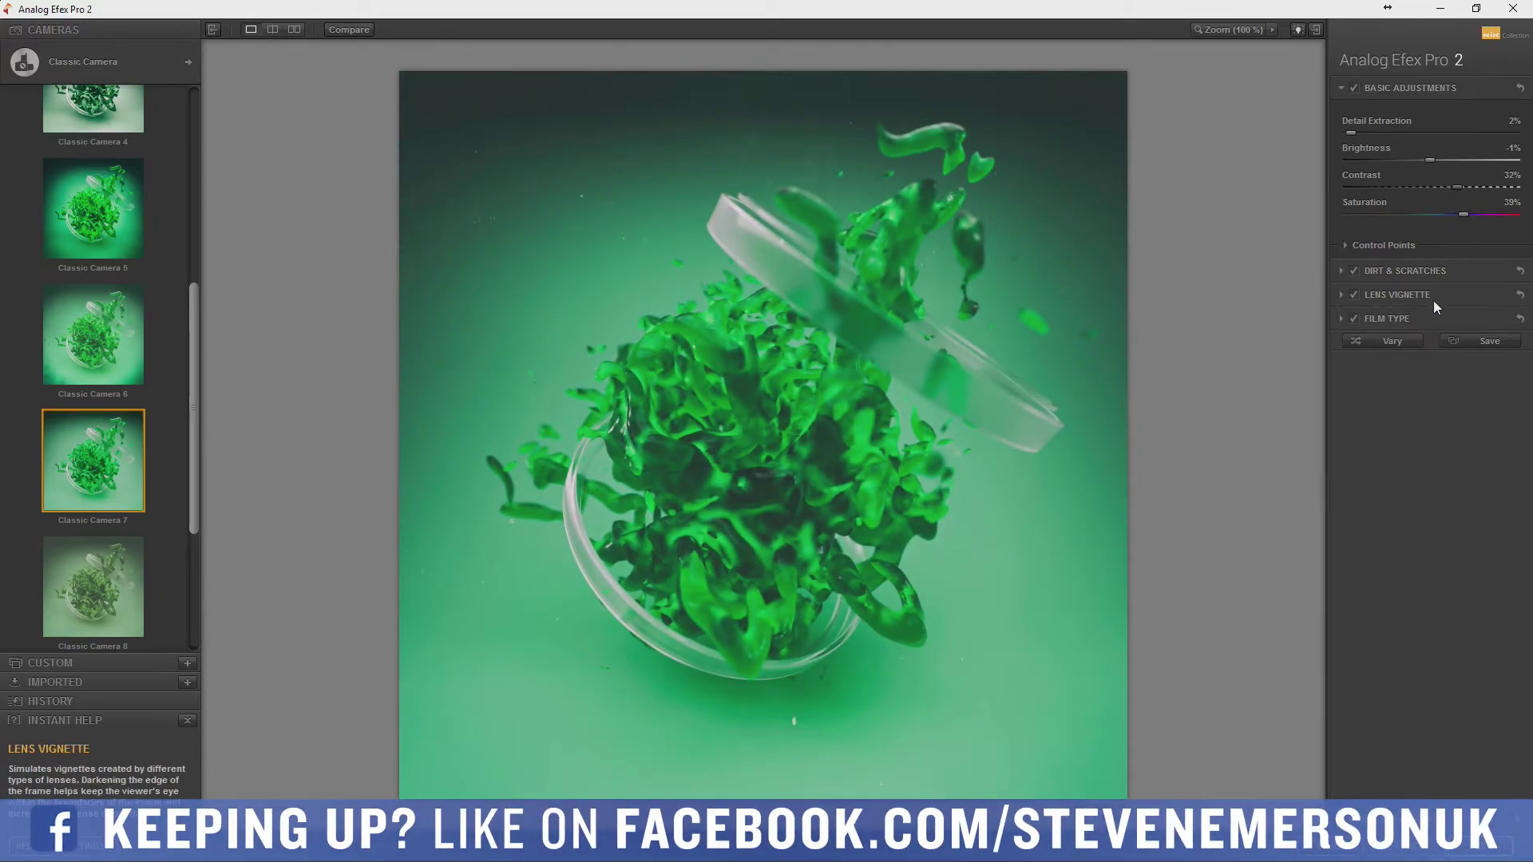
left_click(1355, 272)
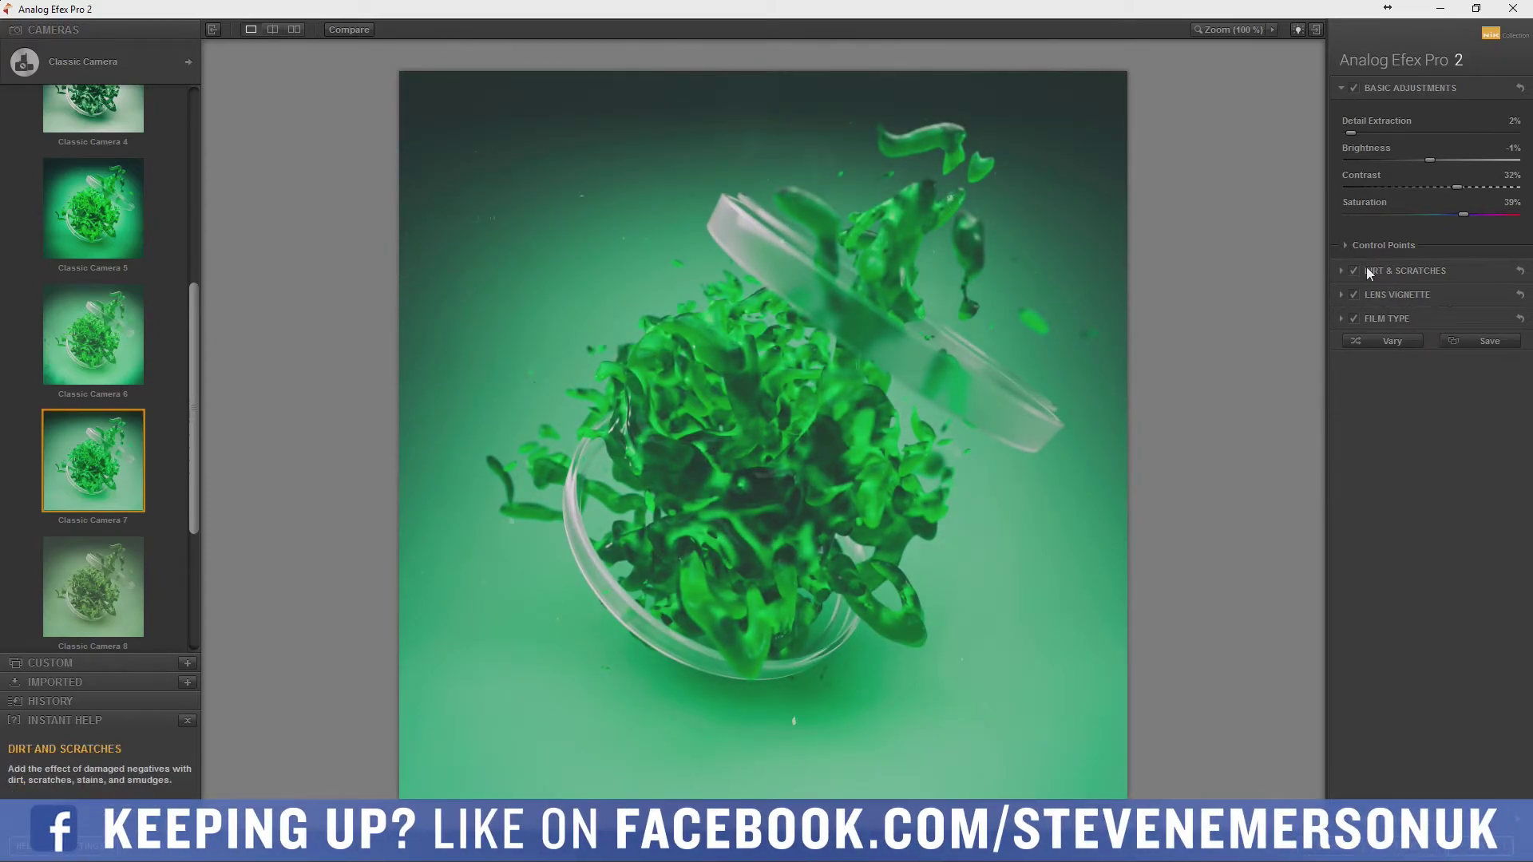
left_click(1367, 271)
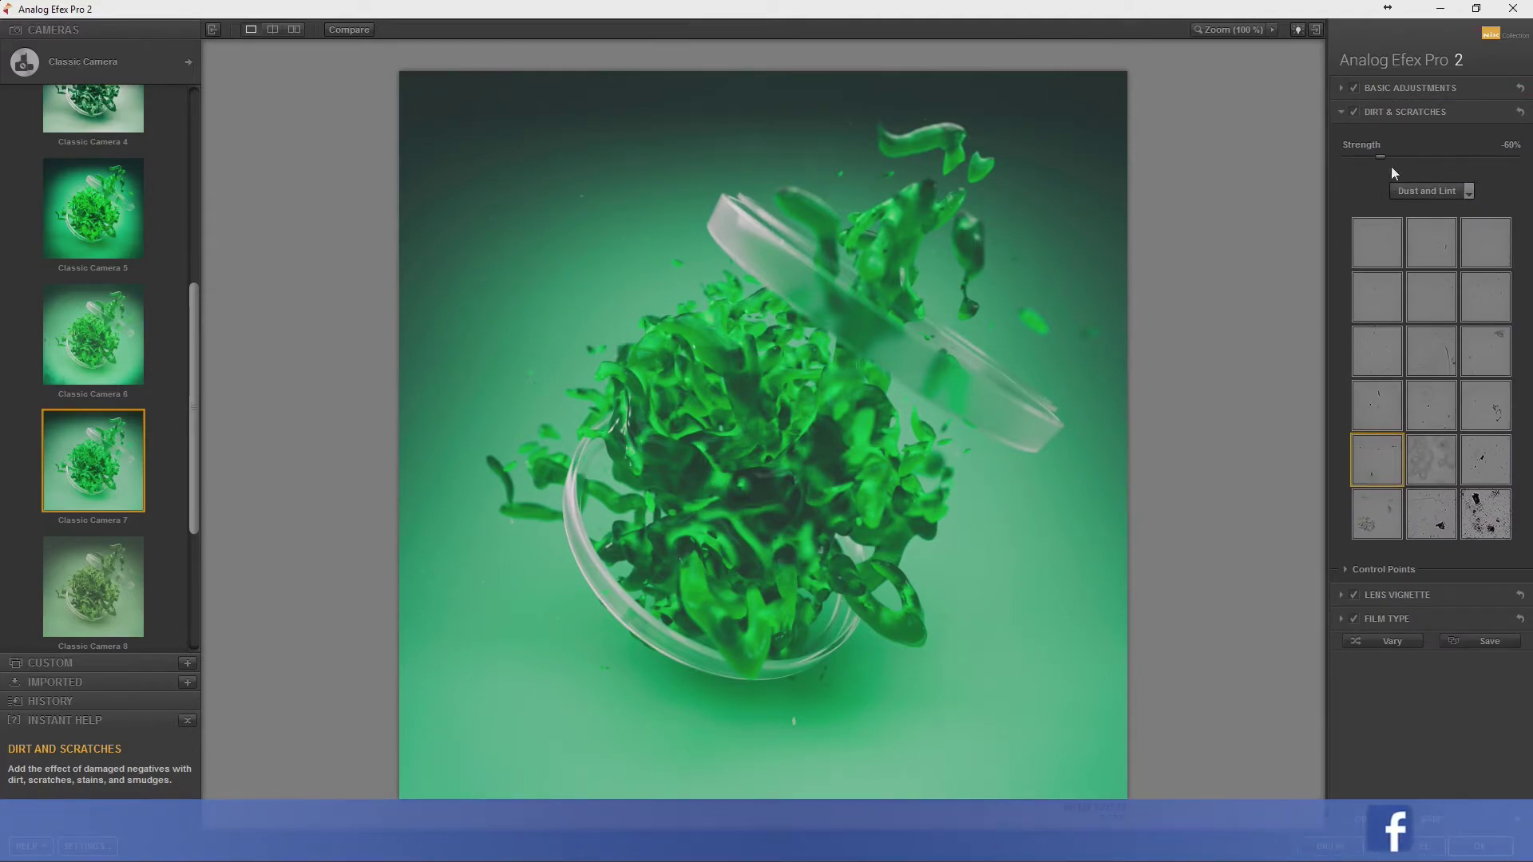
left_click(1404, 114)
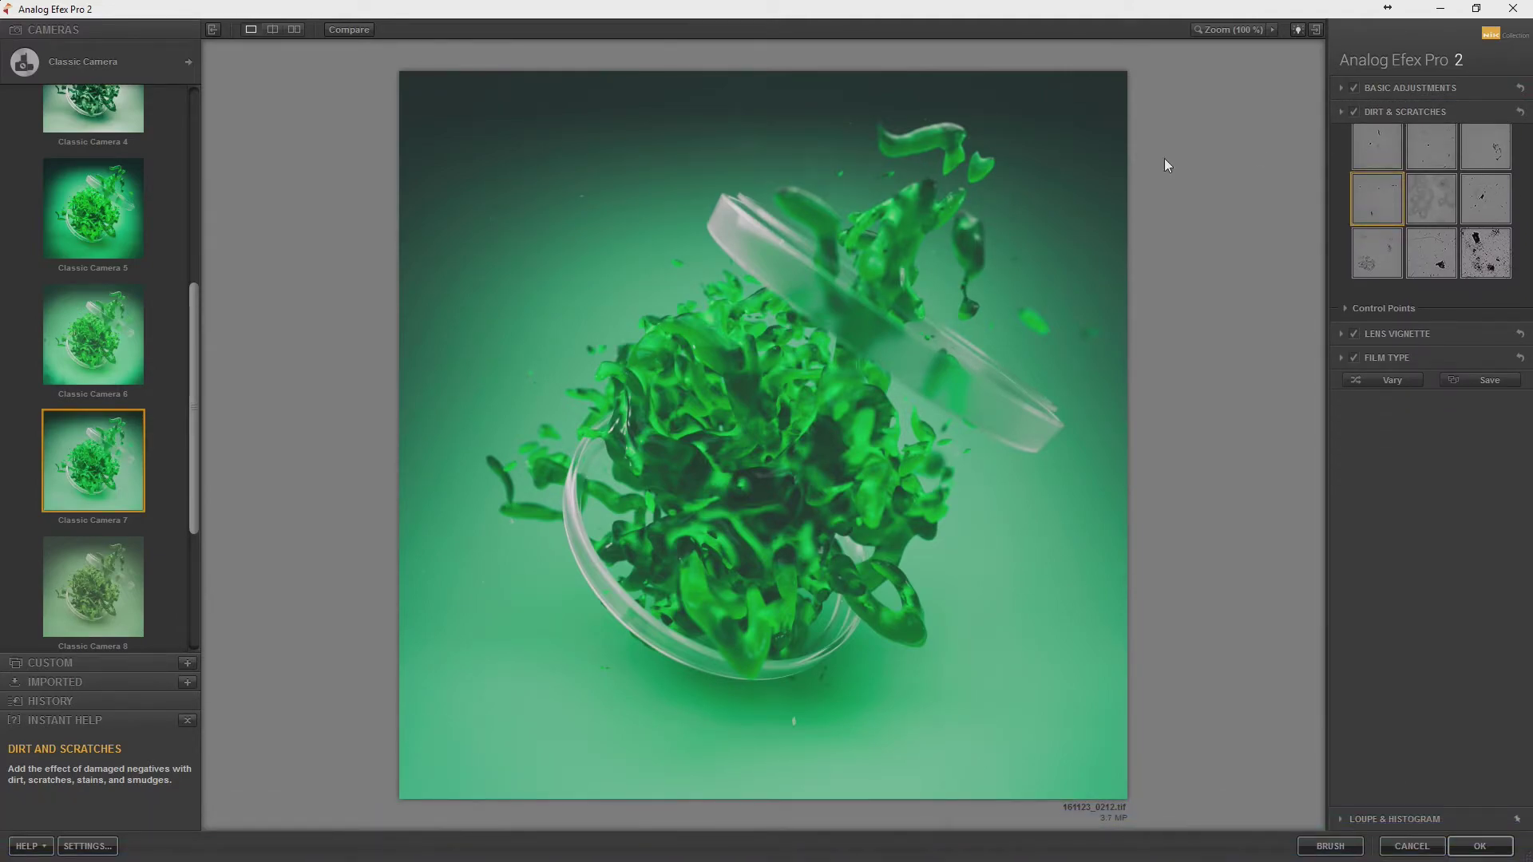
Switch to the Camera Kit tool set and enable the Light Leaks effect.
left_click(190, 63)
left_click(471, 447)
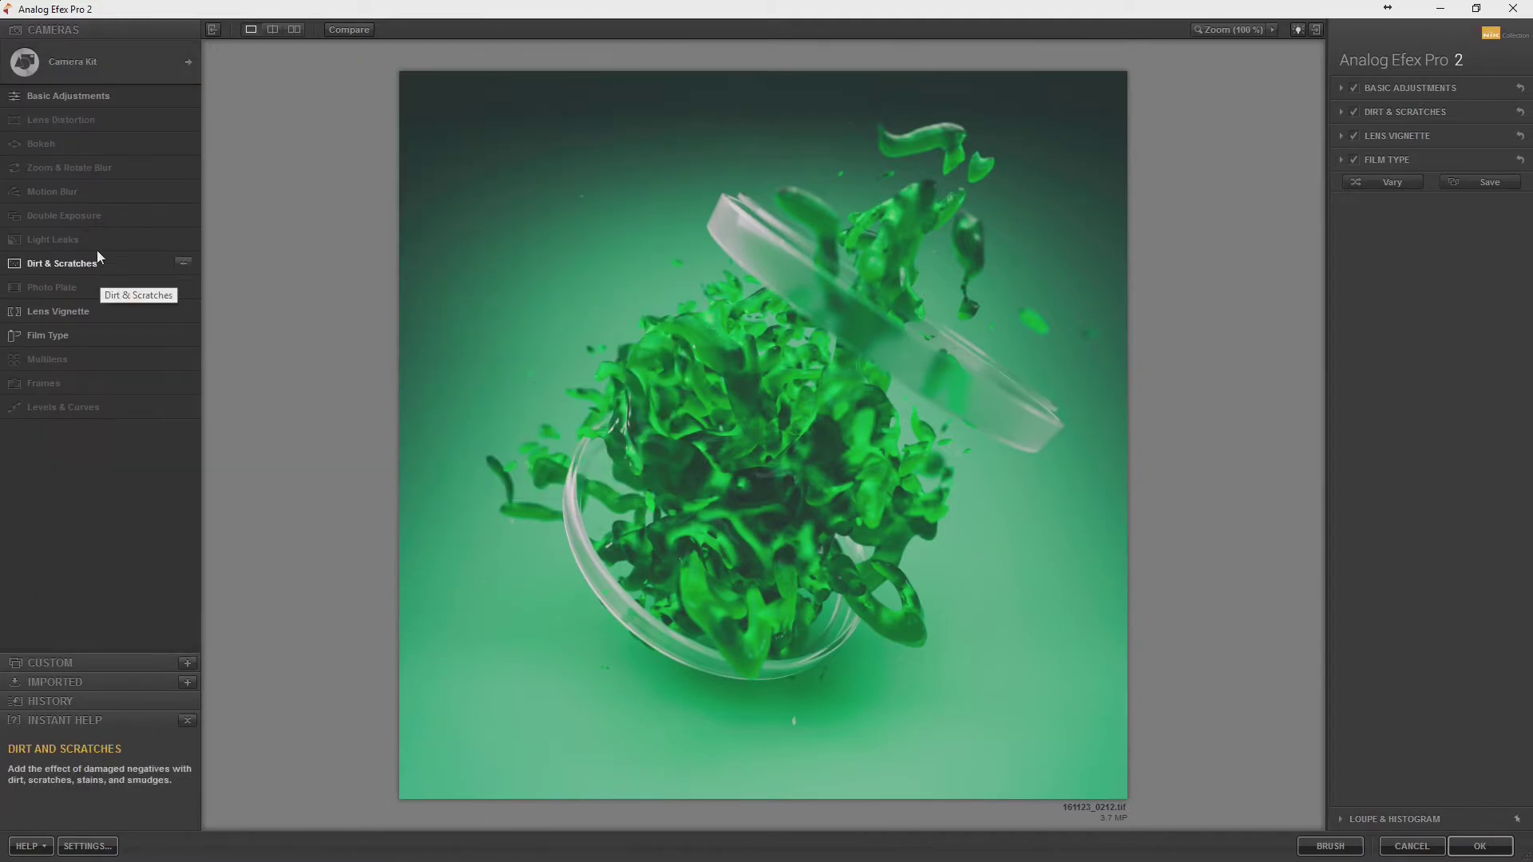
left_click(182, 240)
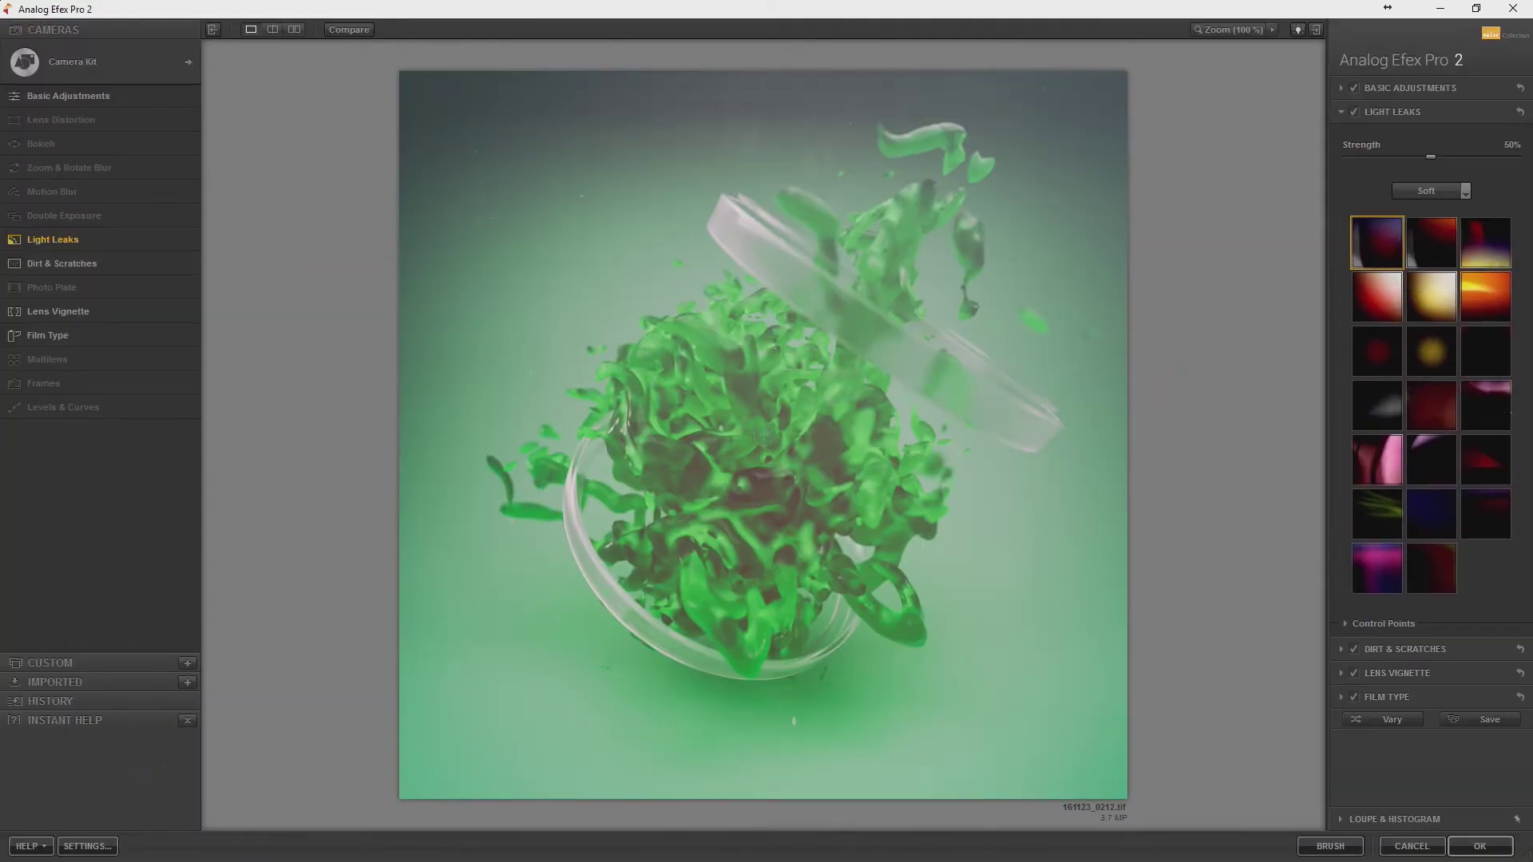
Move the light leak toward the lower right and switch its style set to Crisp.
left_click(1368, 519)
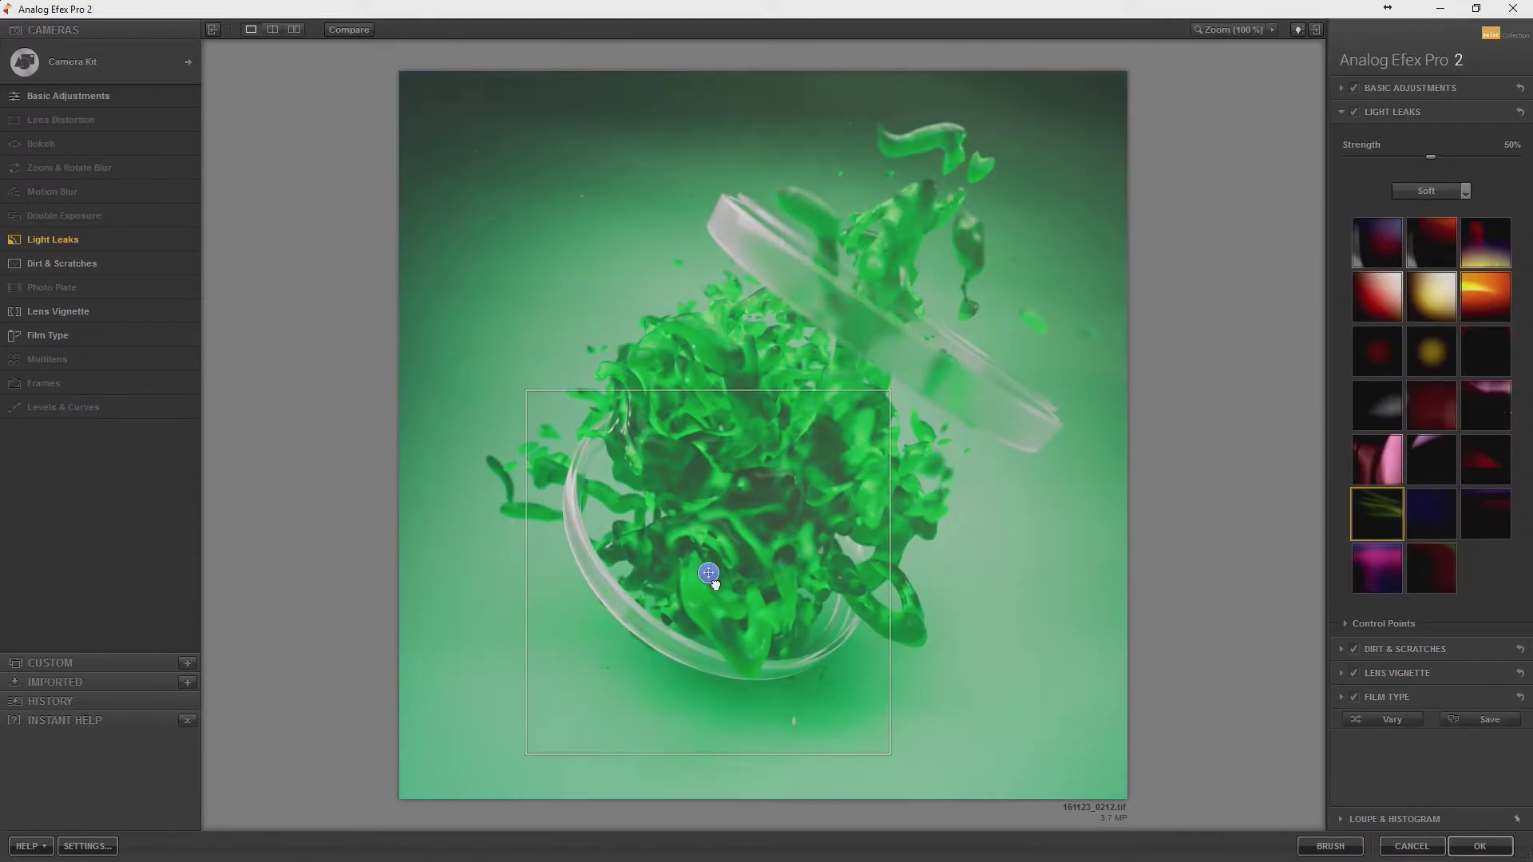
left_click_drag(764, 435, 901, 791)
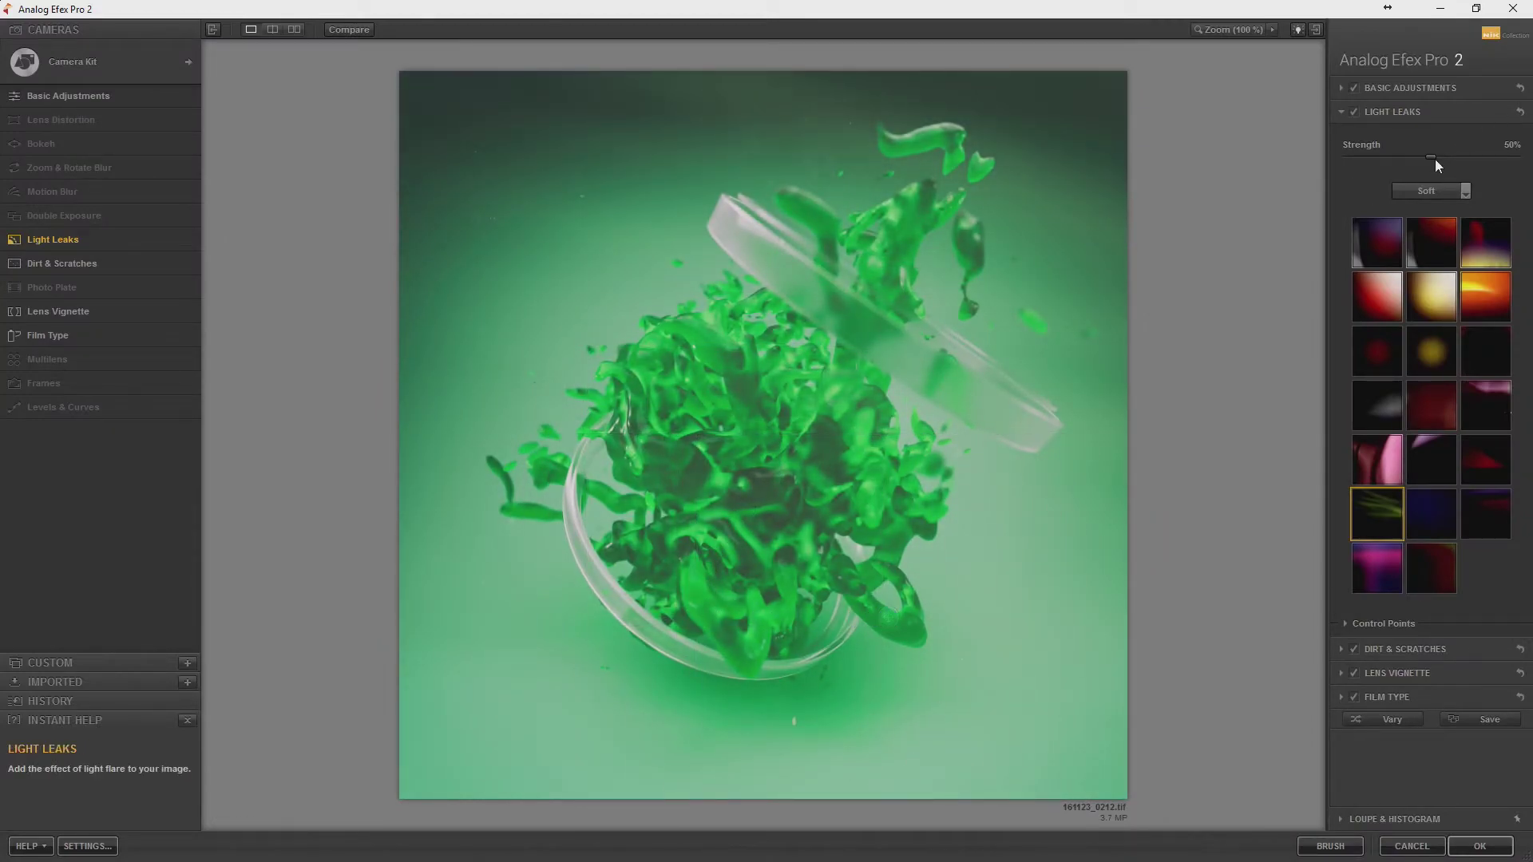
mouse_move(1433, 158)
left_mouse_down()
mouse_move(1465, 164)
mouse_move(1422, 166)
left_mouse_up()
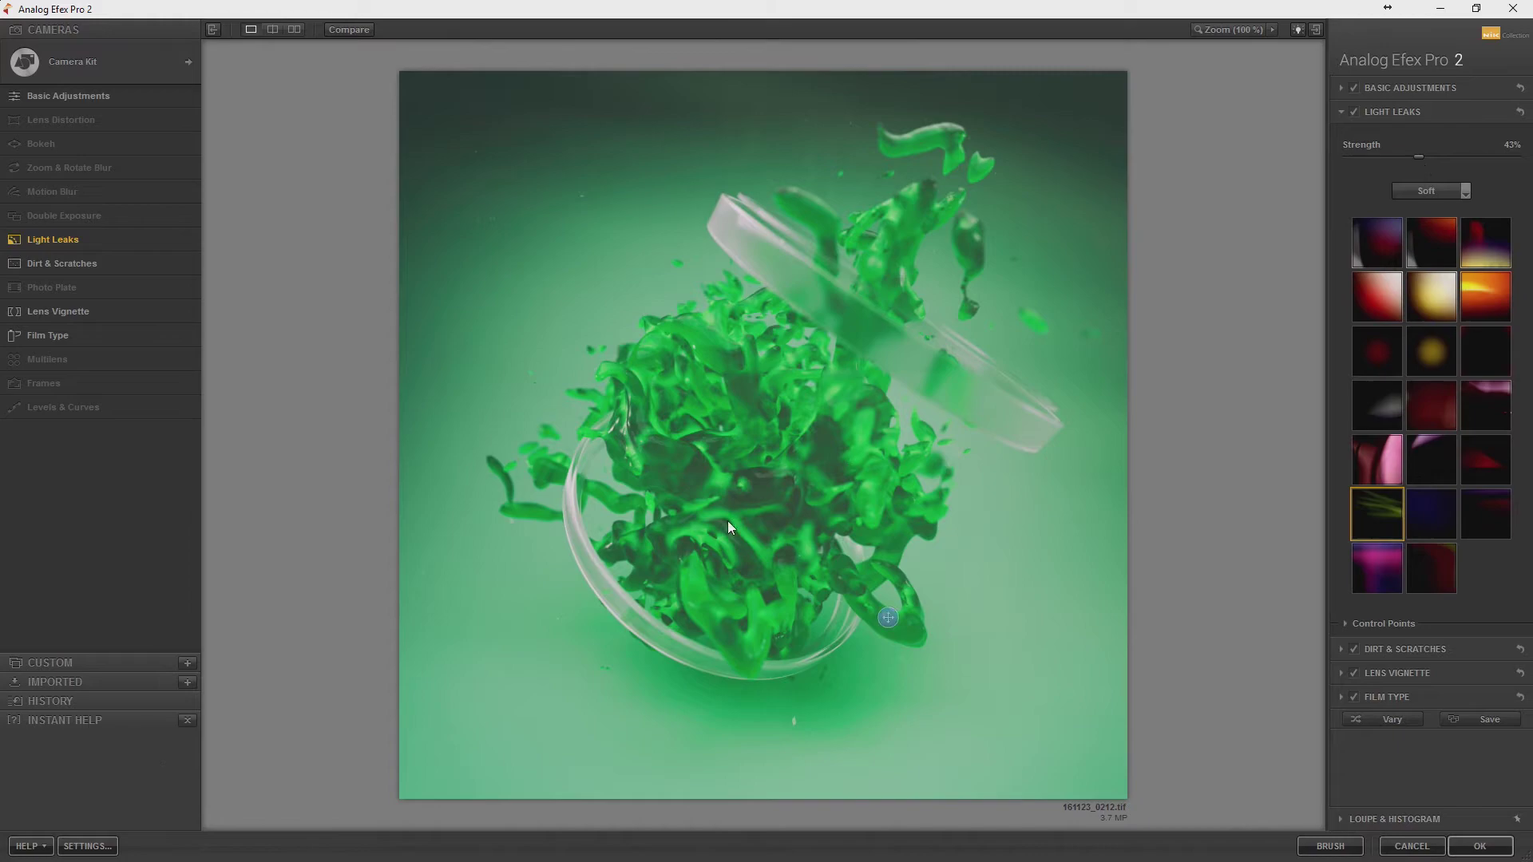
left_click_drag(509, 719, 872, 721)
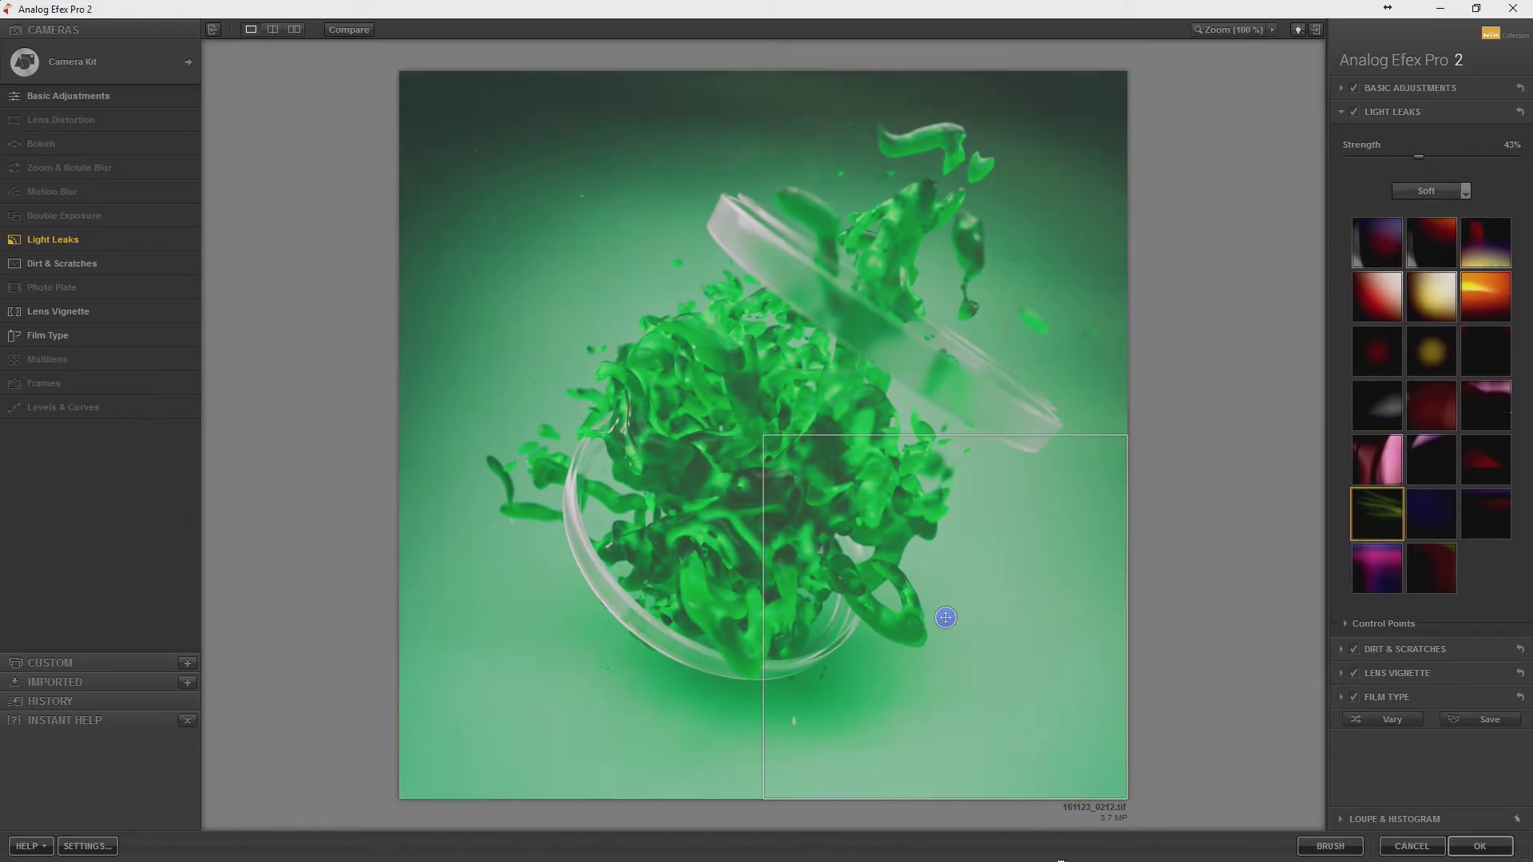
left_click(1450, 197)
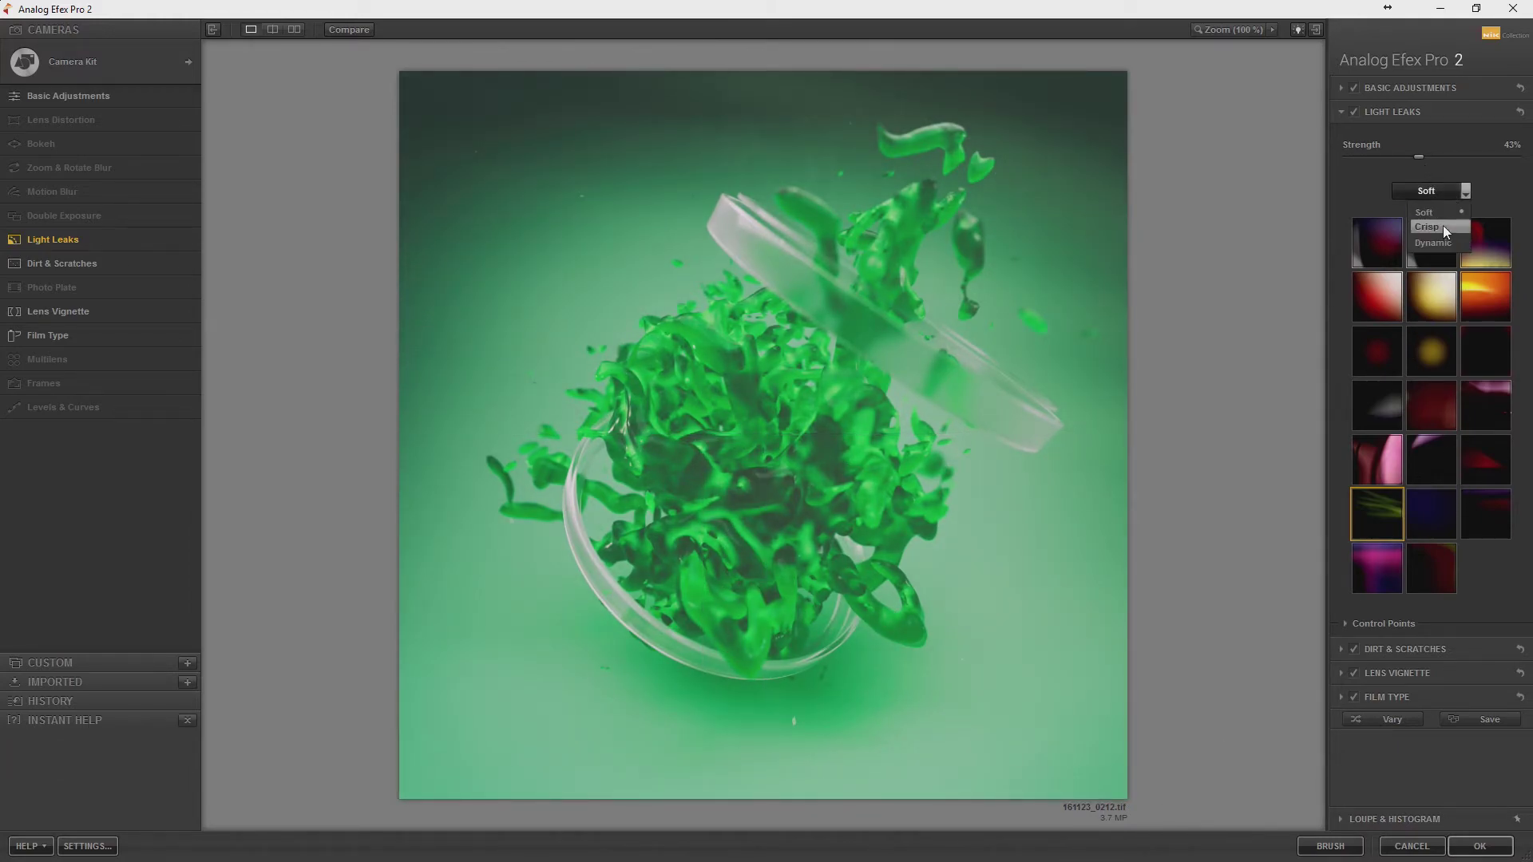
left_click(1444, 225)
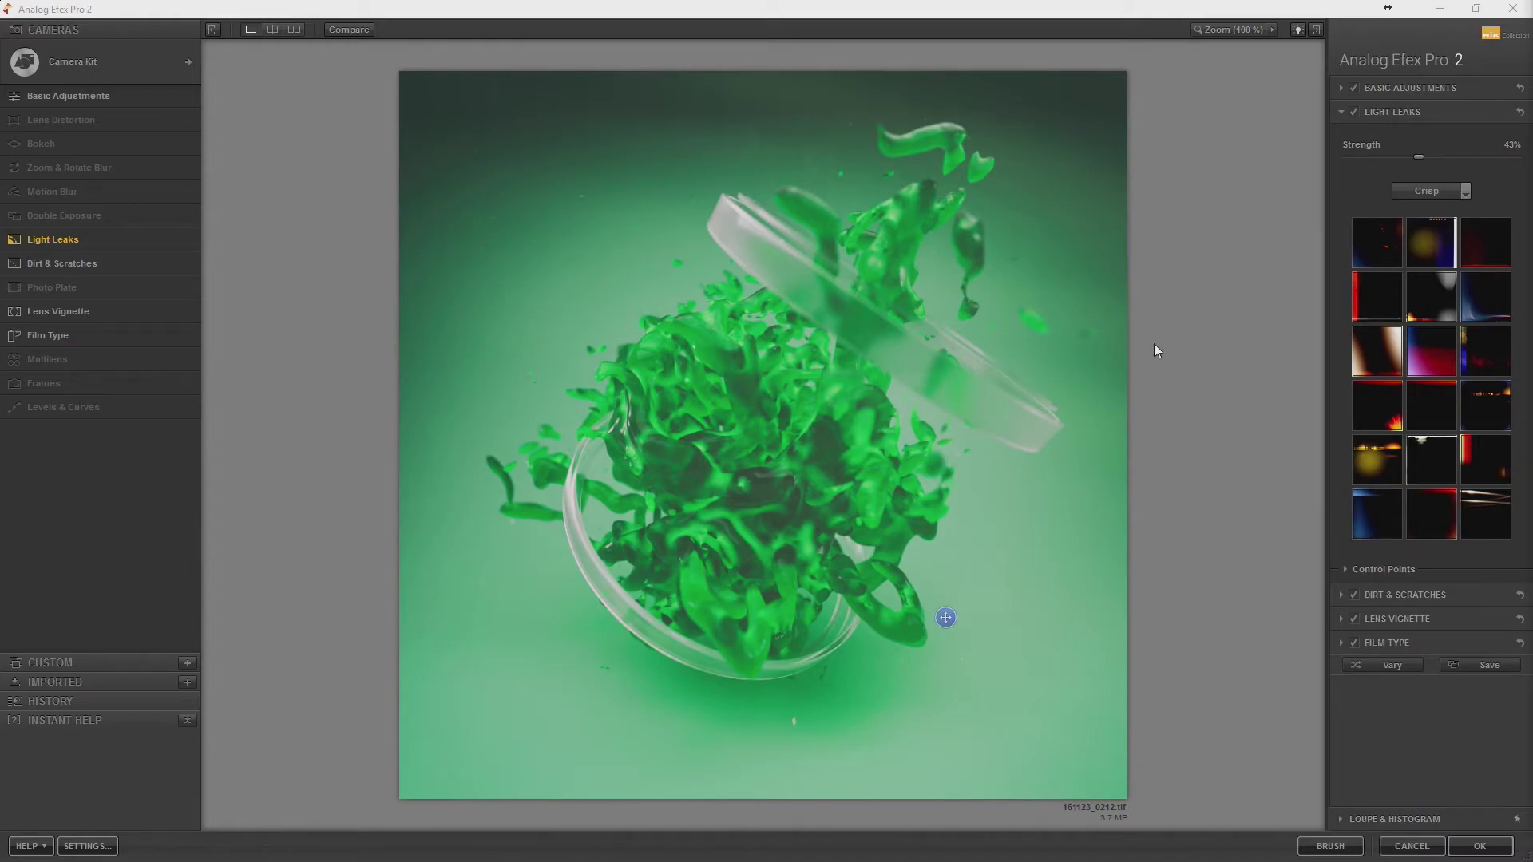
Try Crisp light leaks, including the warm yellow flare, at 59% strength.
left_click(1426, 361)
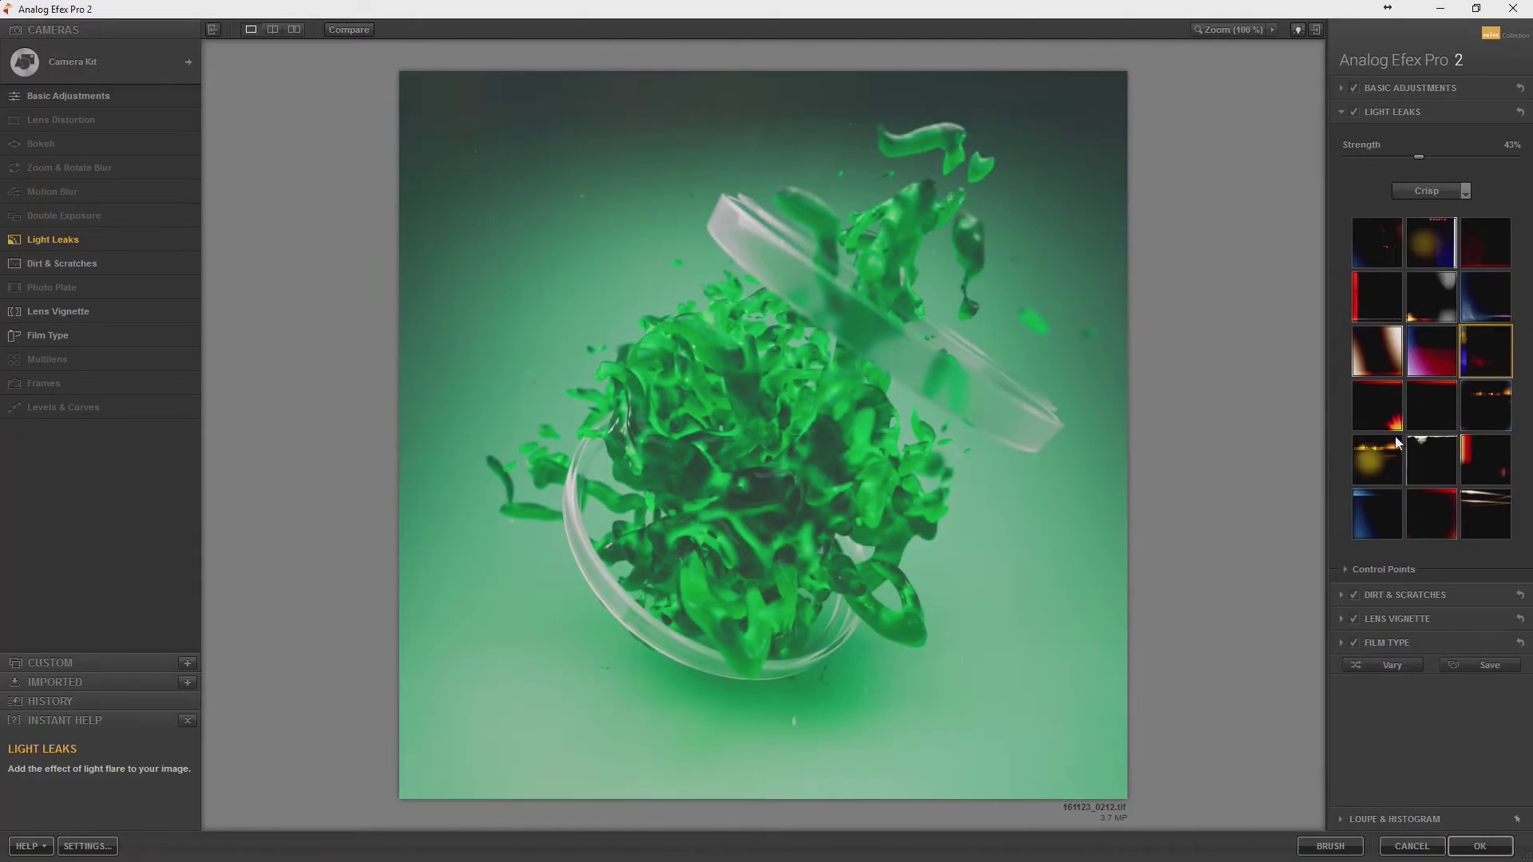
left_click(1372, 448)
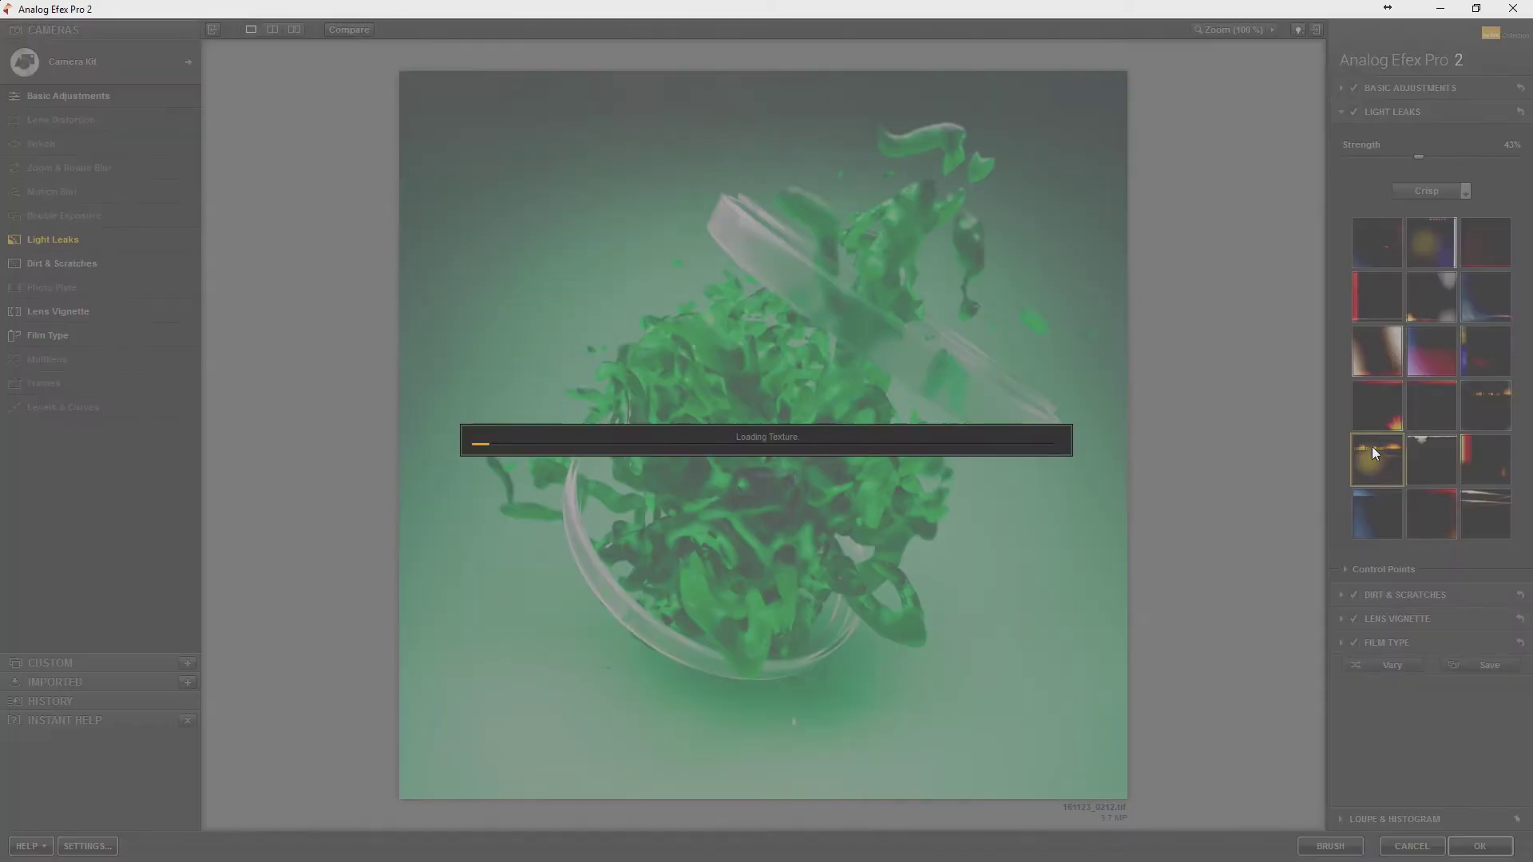
left_click_drag(1454, 162, 1450, 164)
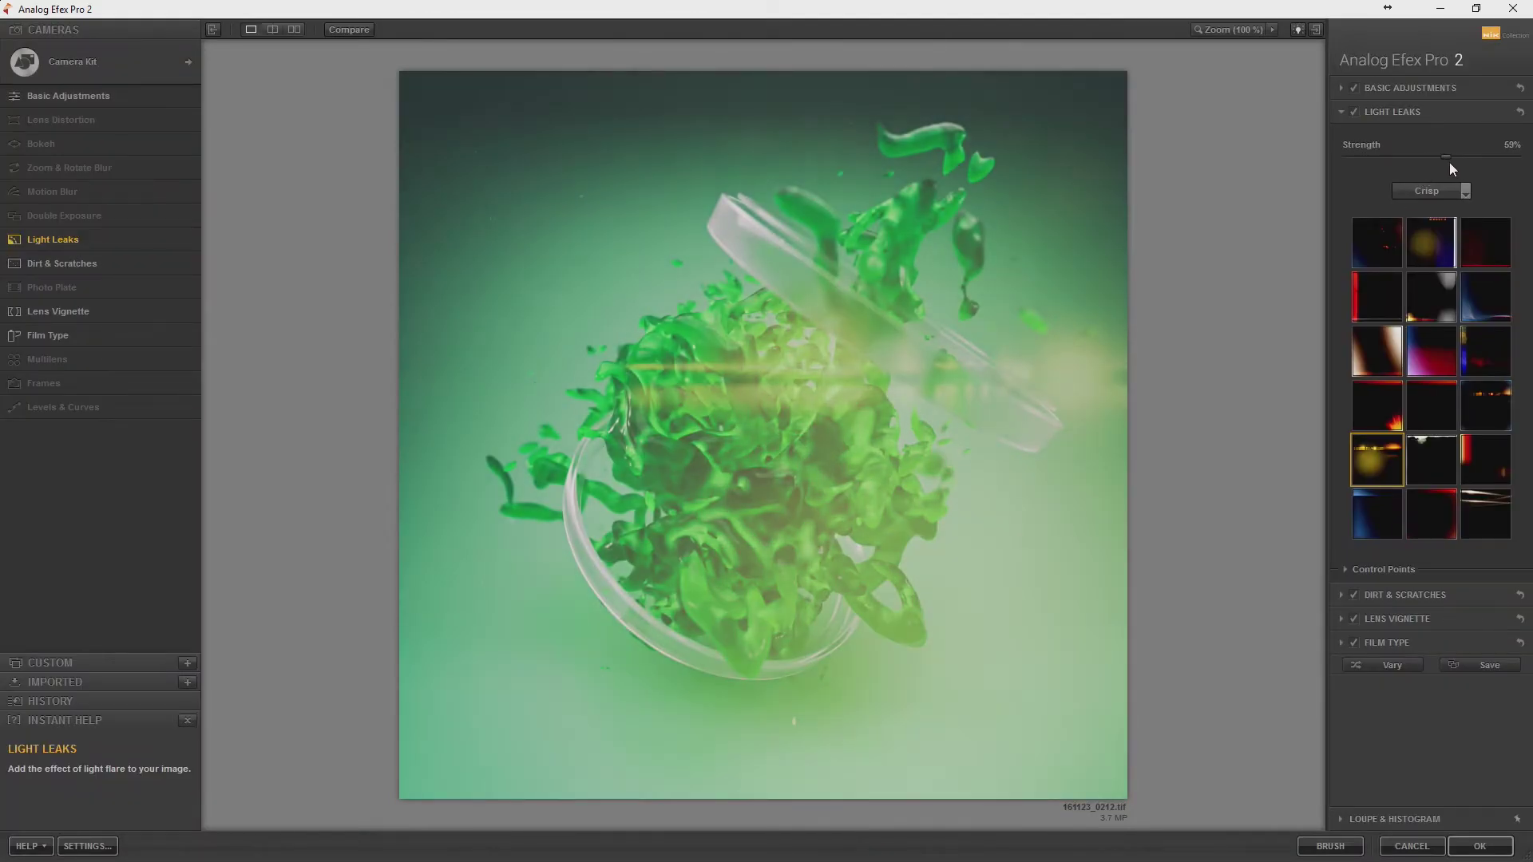
Apply a streaky Dynamic light leak and place it over the upper-left area.
left_click(1430, 242)
left_click(1477, 330)
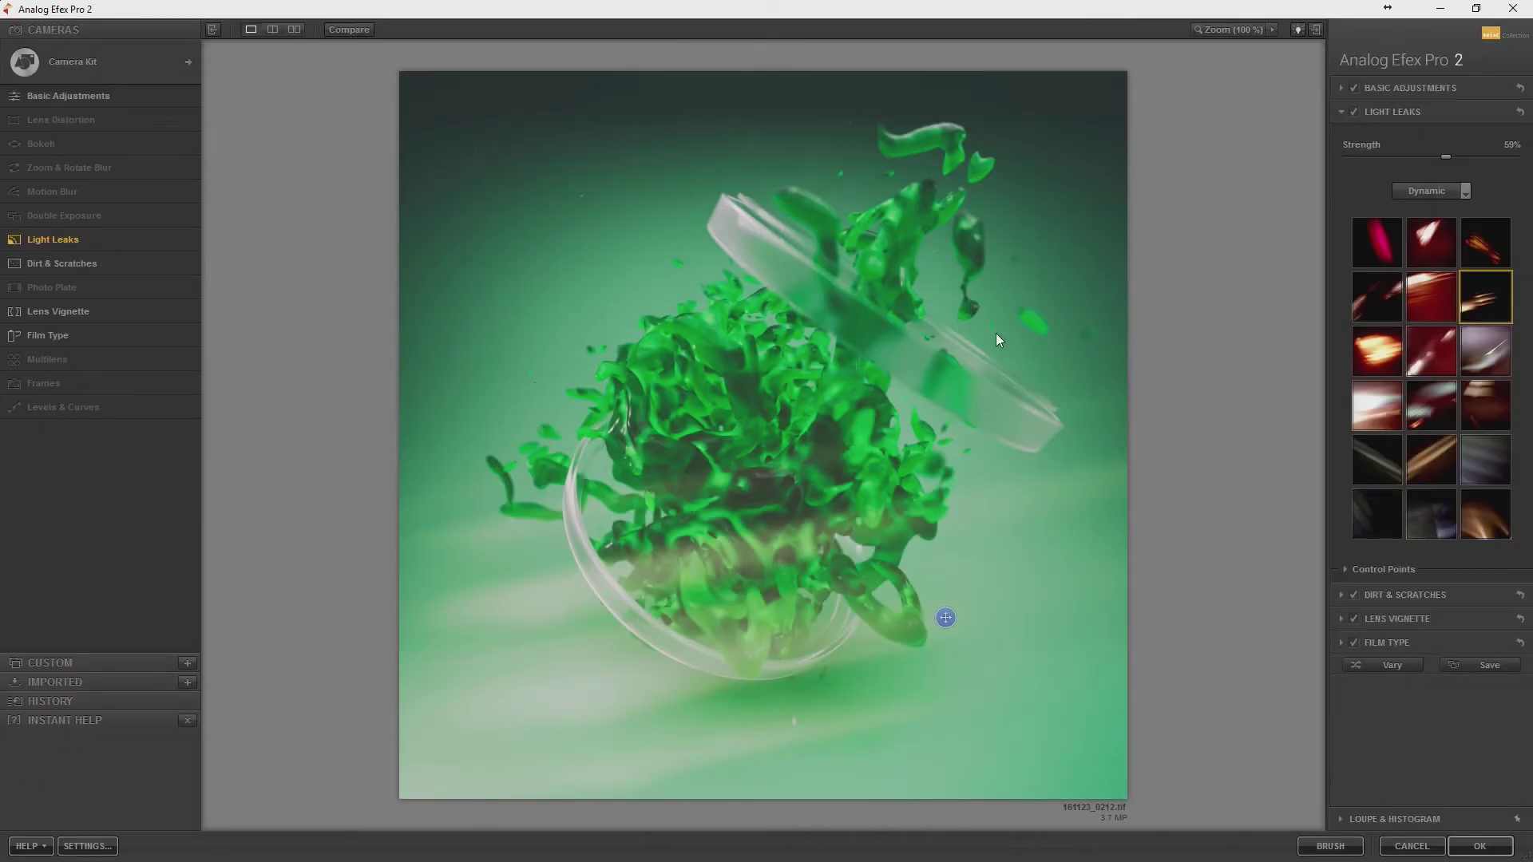
mouse_move(946, 645)
left_mouse_down()
mouse_move(631, 648)
mouse_move(656, 645)
mouse_move(603, 352)
mouse_move(613, 274)
left_mouse_up()
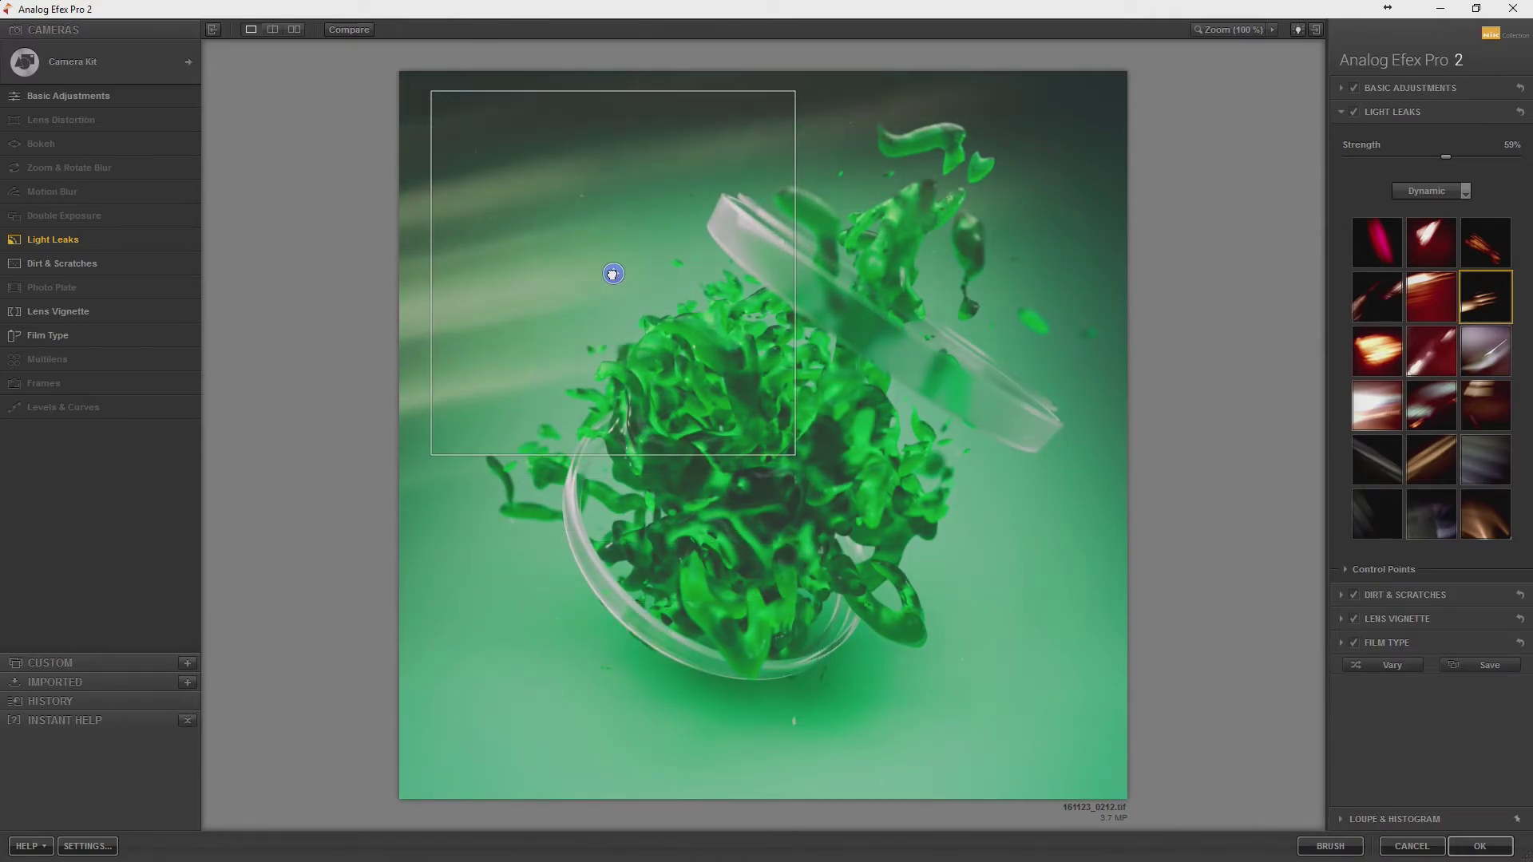
left_click(1387, 292)
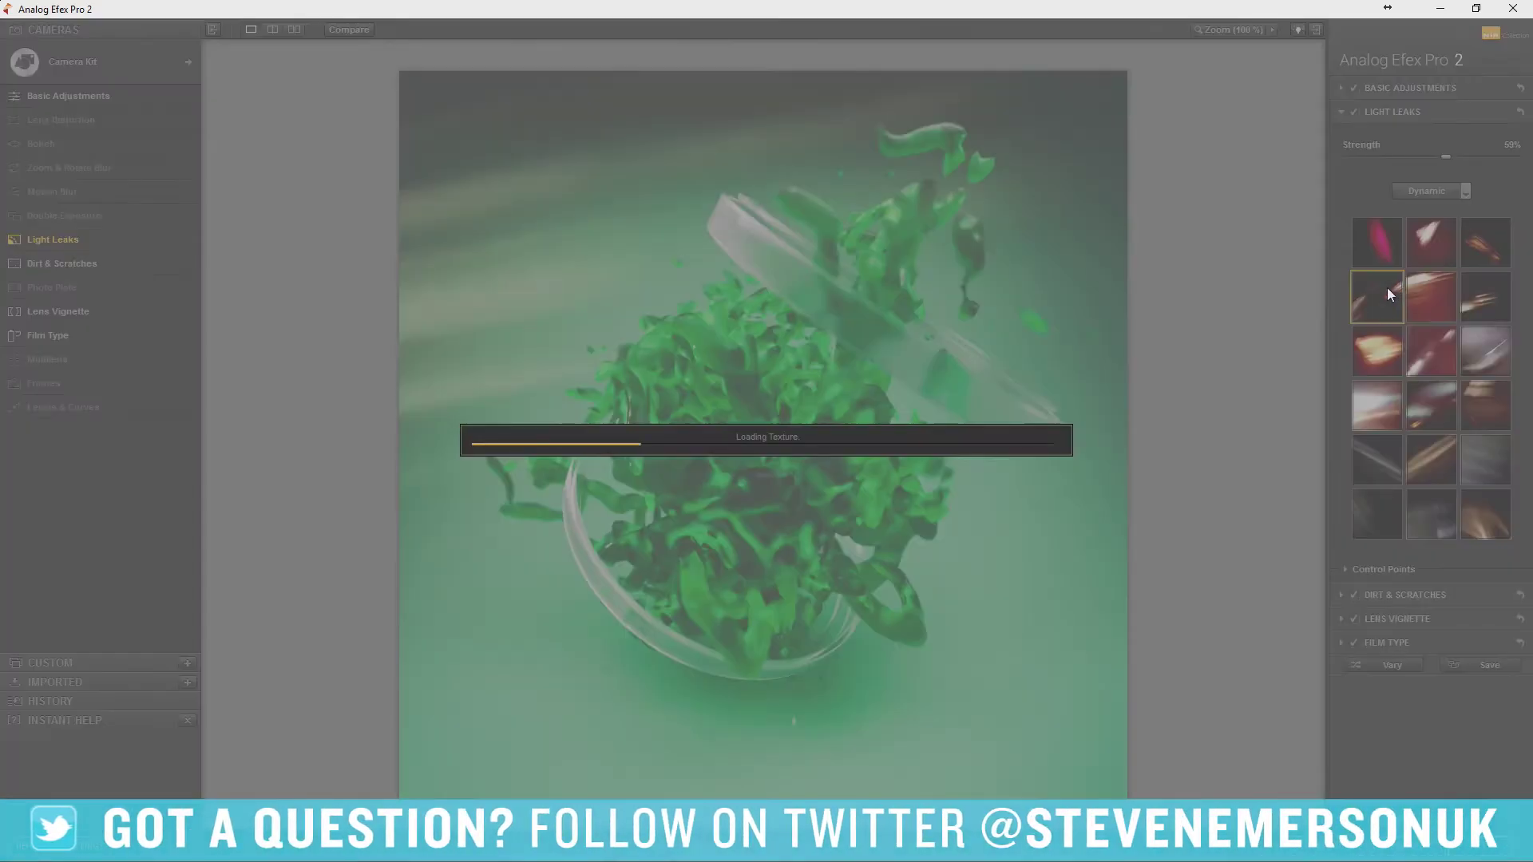
left_click_drag(612, 274, 735, 253)
left_click_drag(739, 185, 585, 171)
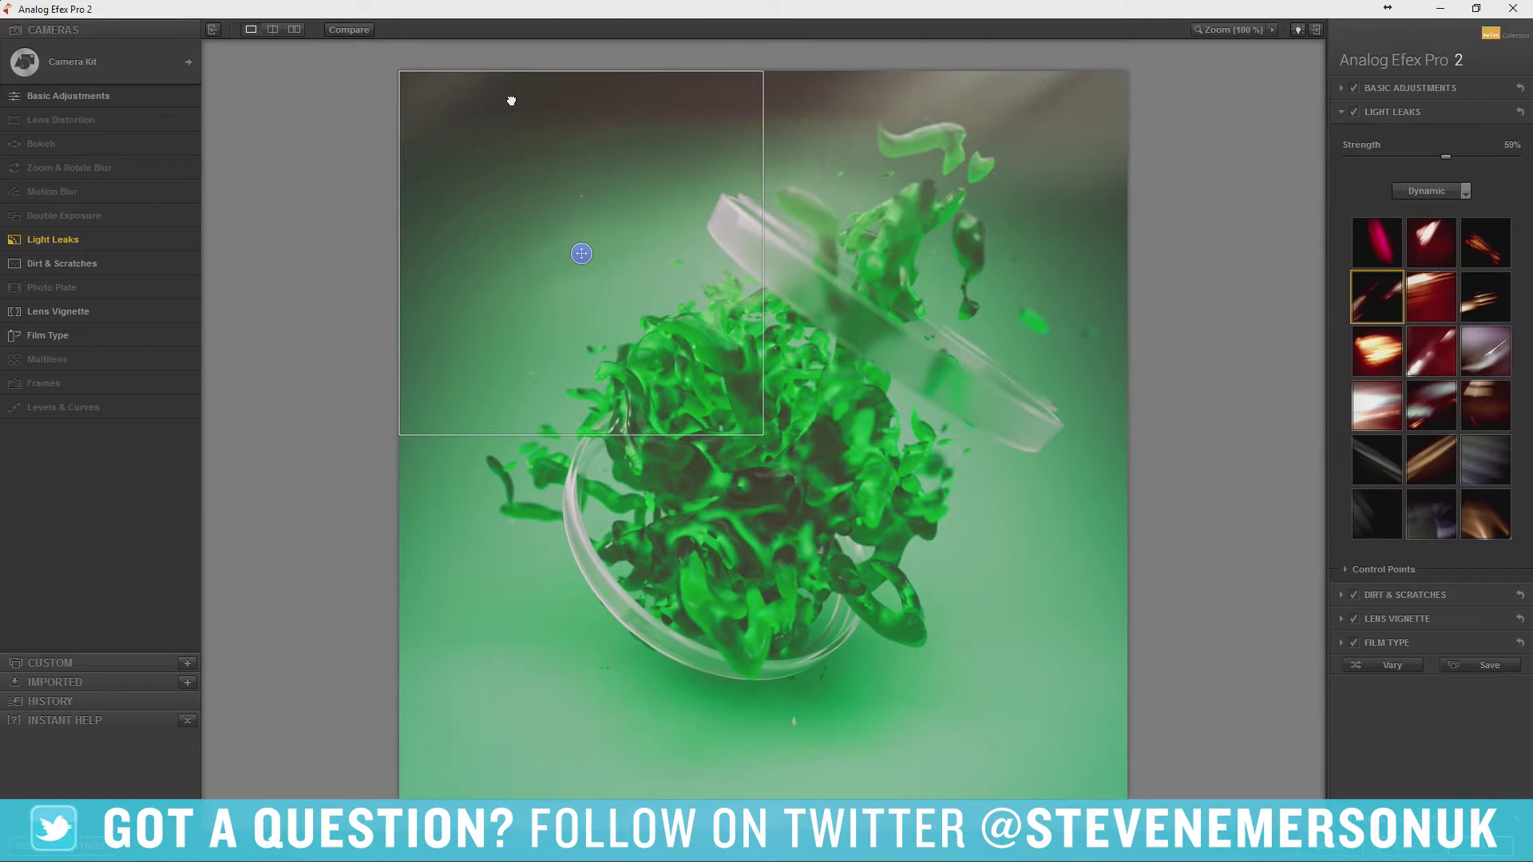
mouse_move(575, 93)
left_mouse_down()
mouse_move(626, 93)
mouse_move(597, 90)
left_mouse_up()
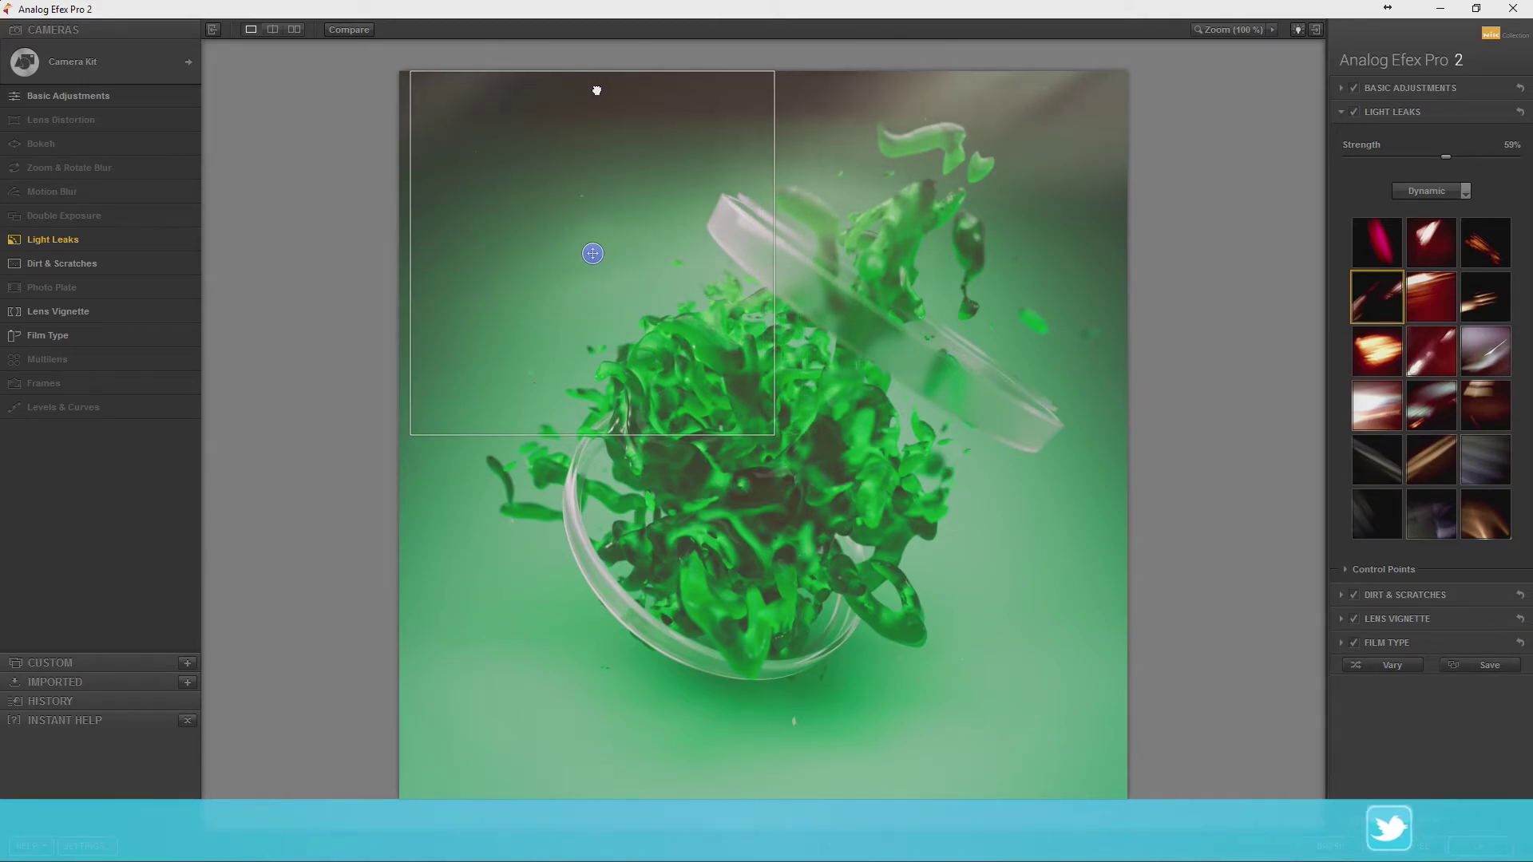
Set the Lens Vignette to -18% amount and 80% size, nudging its centre upward.
left_click(1407, 113)
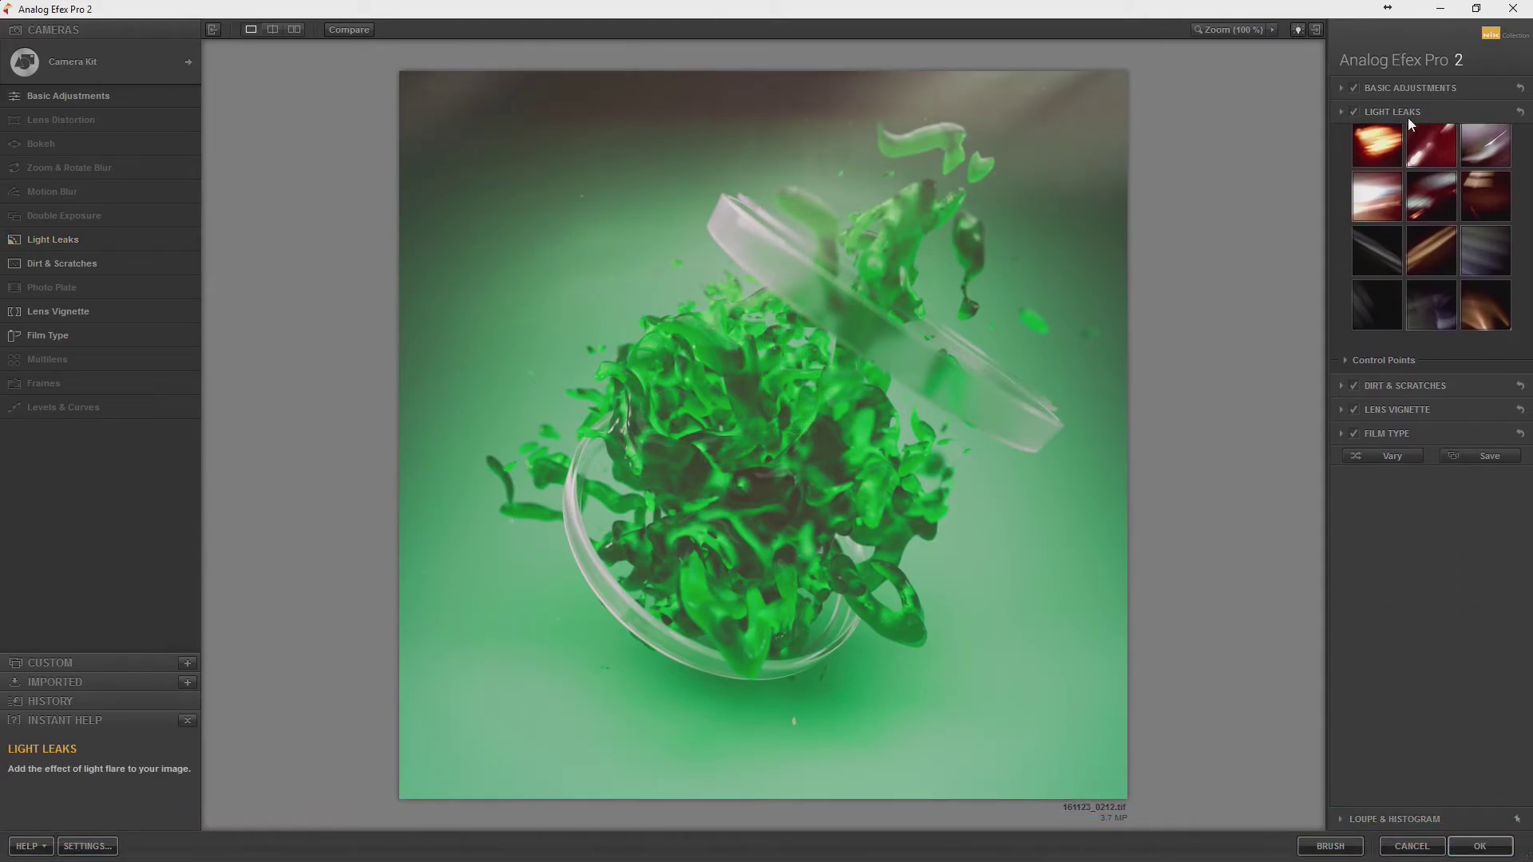
left_click(1409, 161)
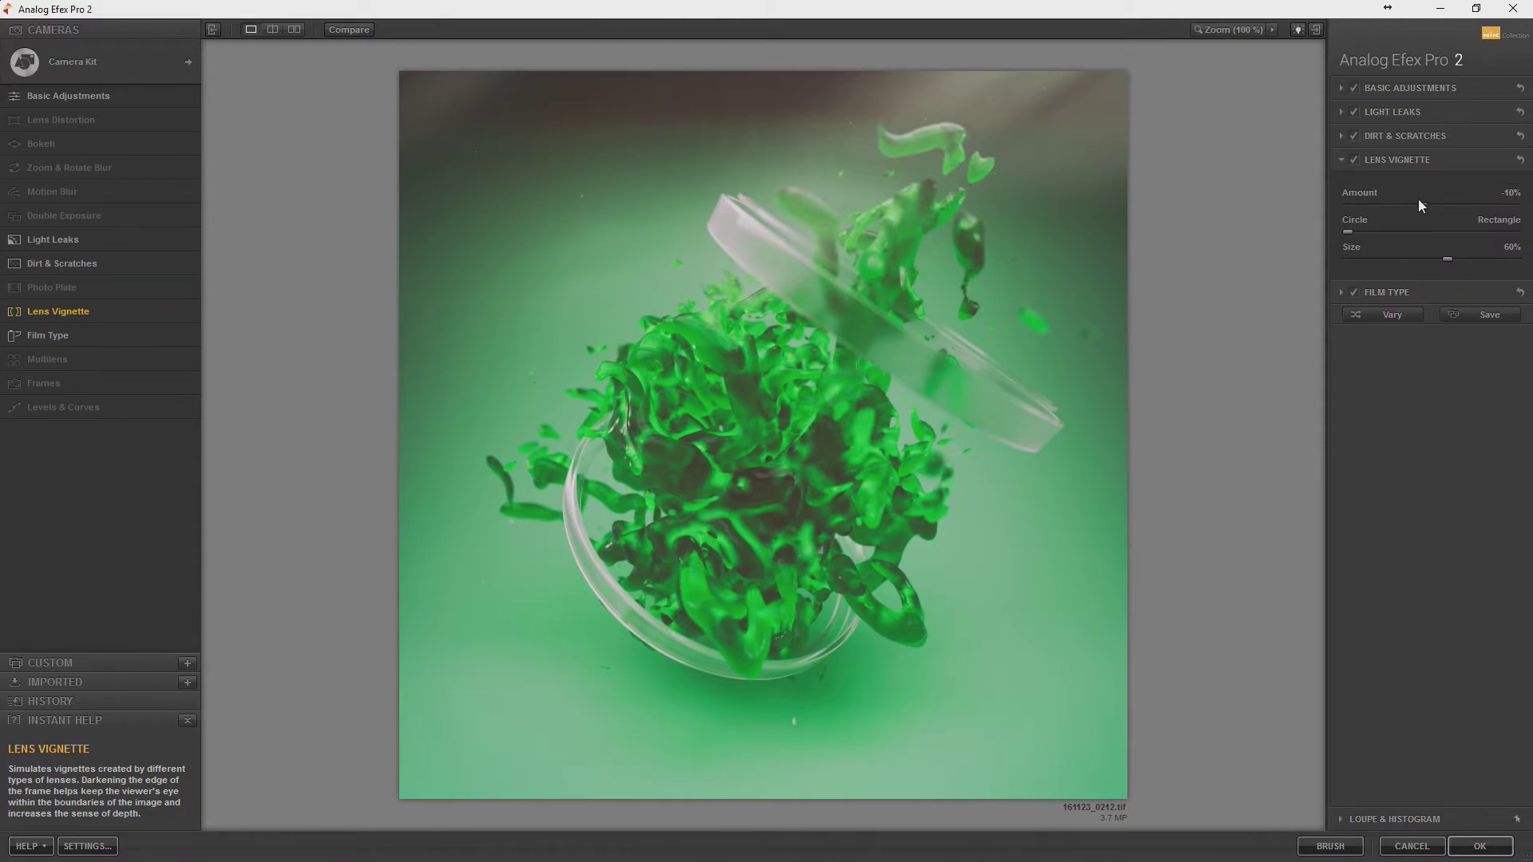
left_click_drag(1419, 206, 1415, 206)
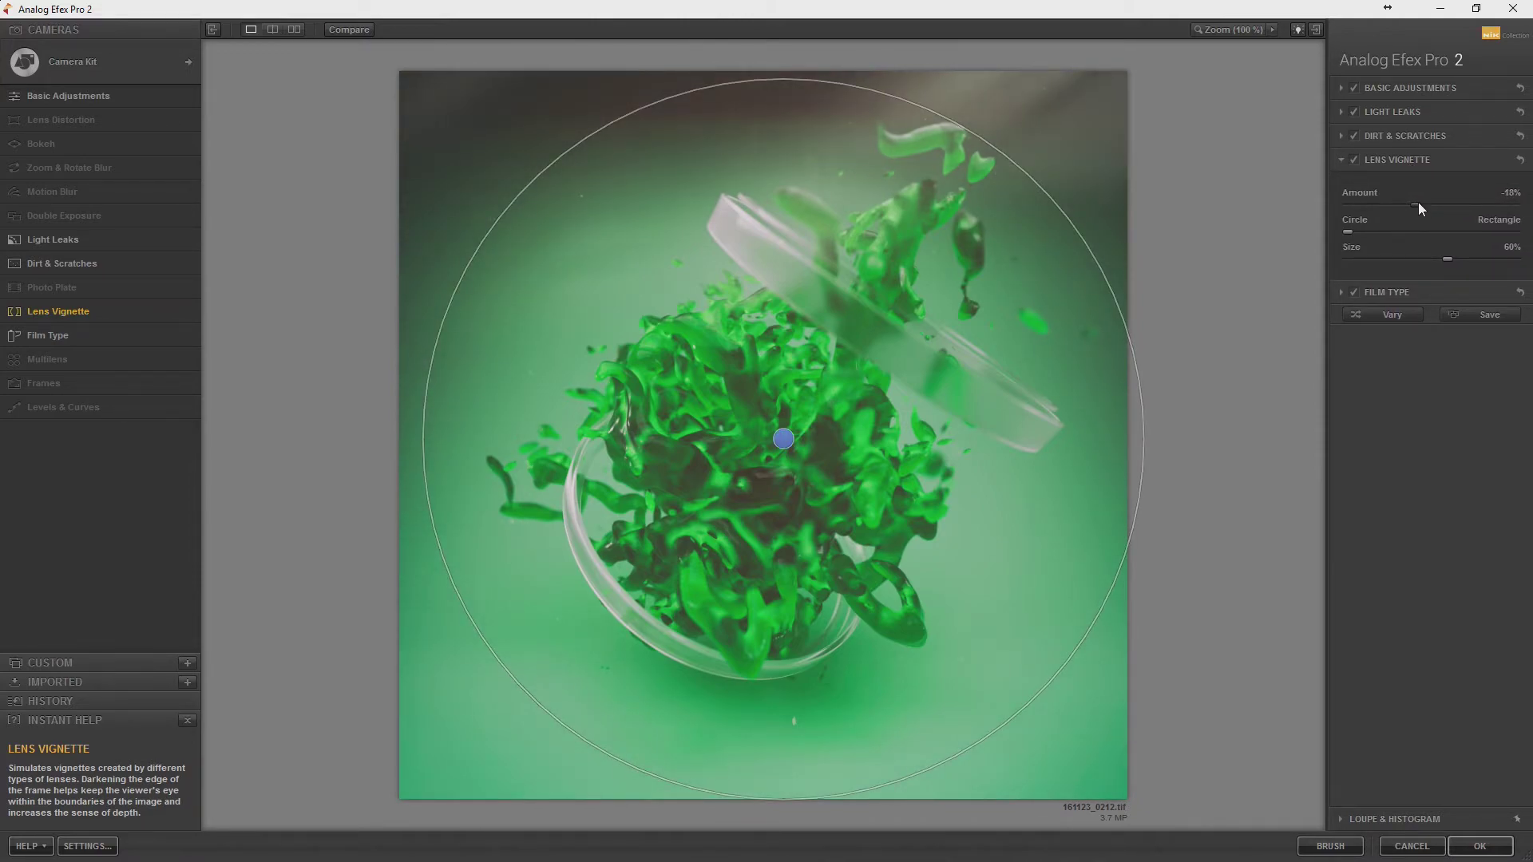
left_click_drag(1054, 214, 1009, 256)
left_click_drag(784, 438, 784, 421)
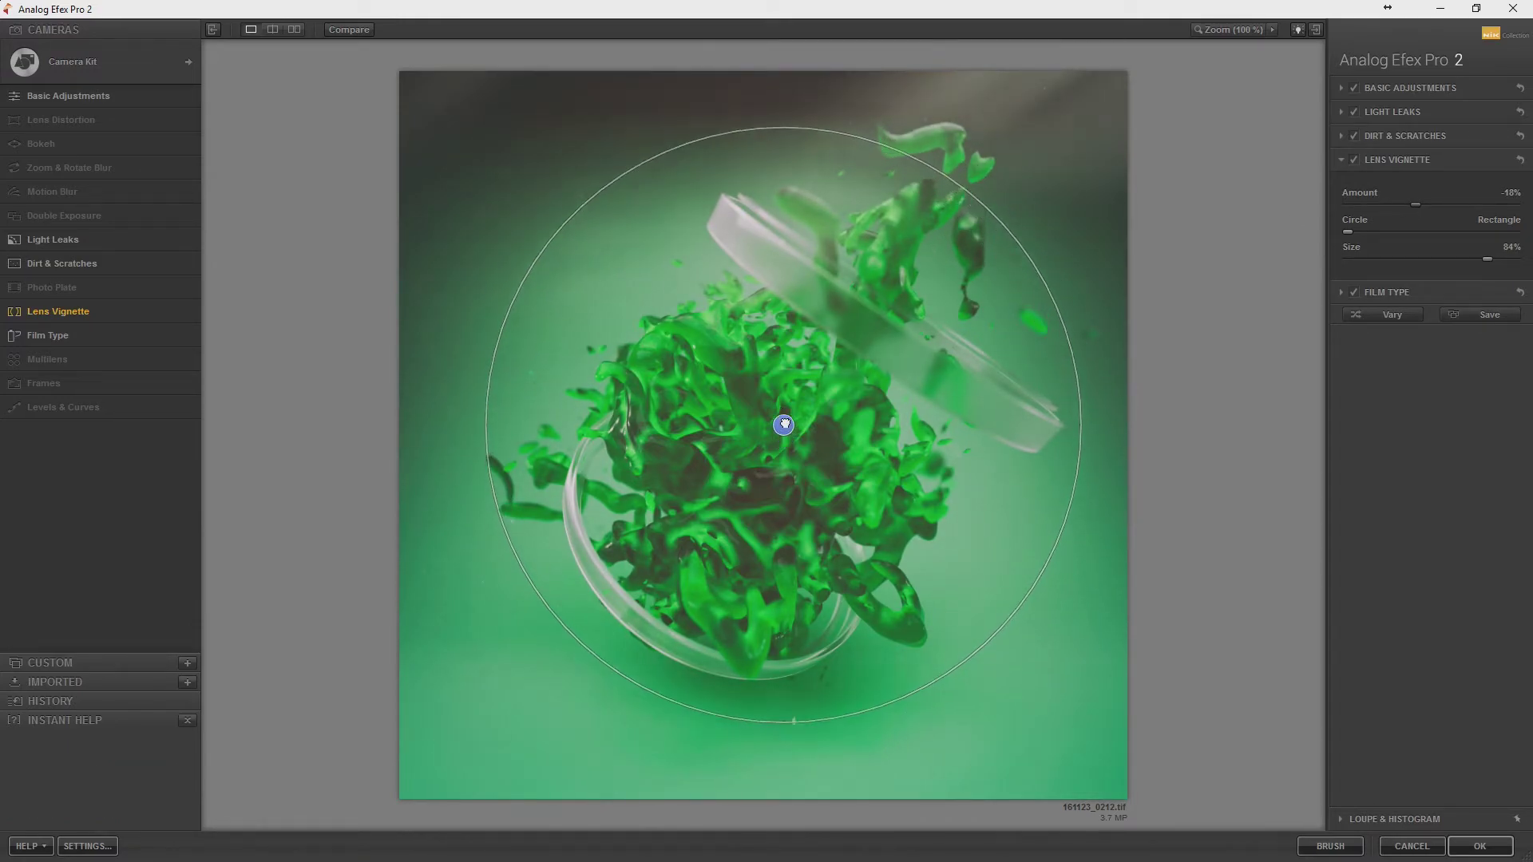
left_click_drag(1022, 219, 1020, 224)
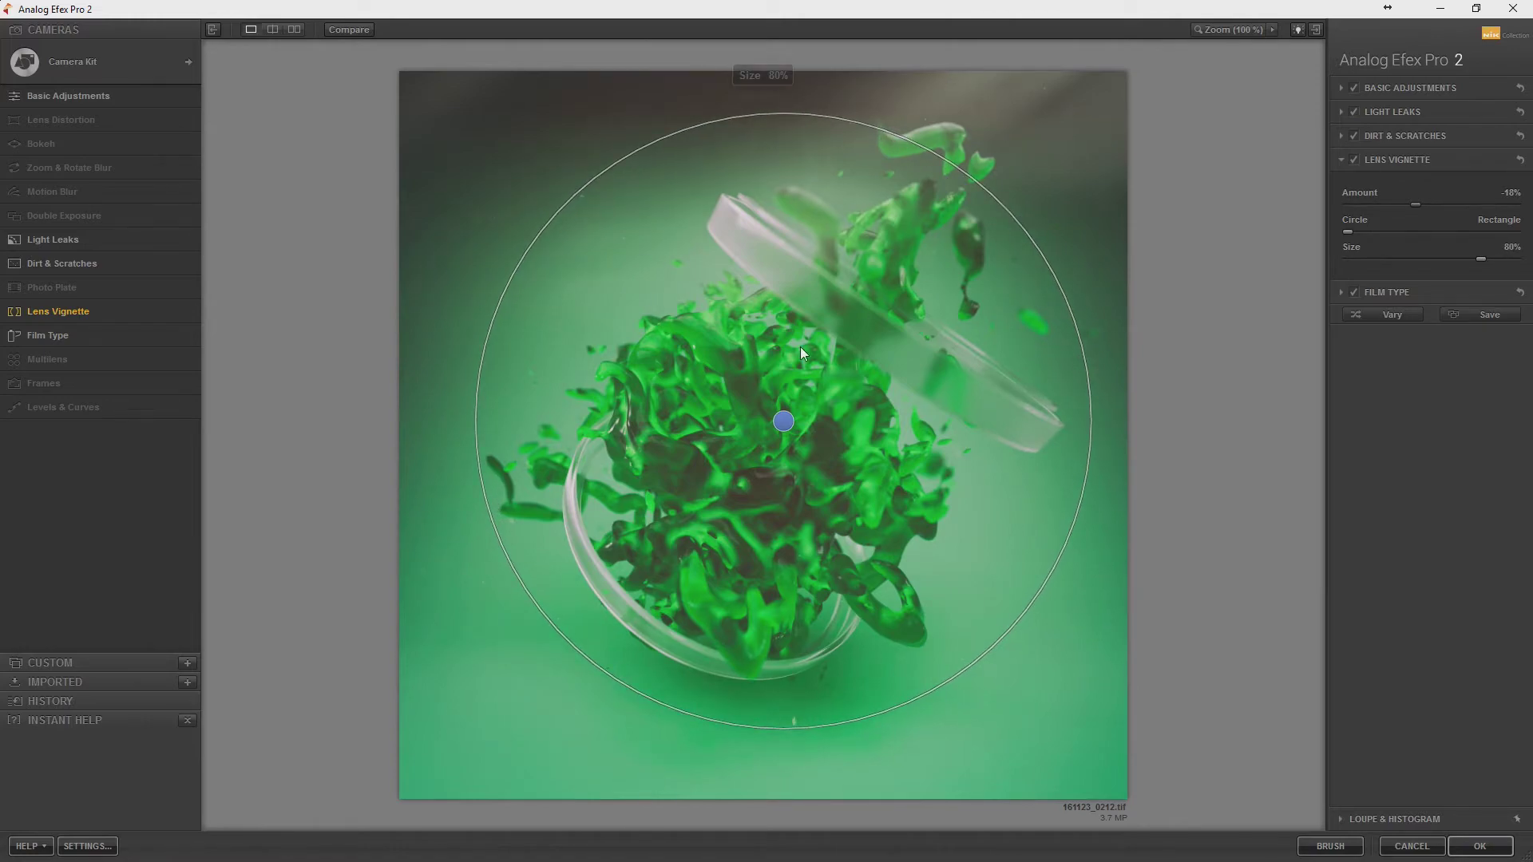
left_click_drag(784, 421, 788, 408)
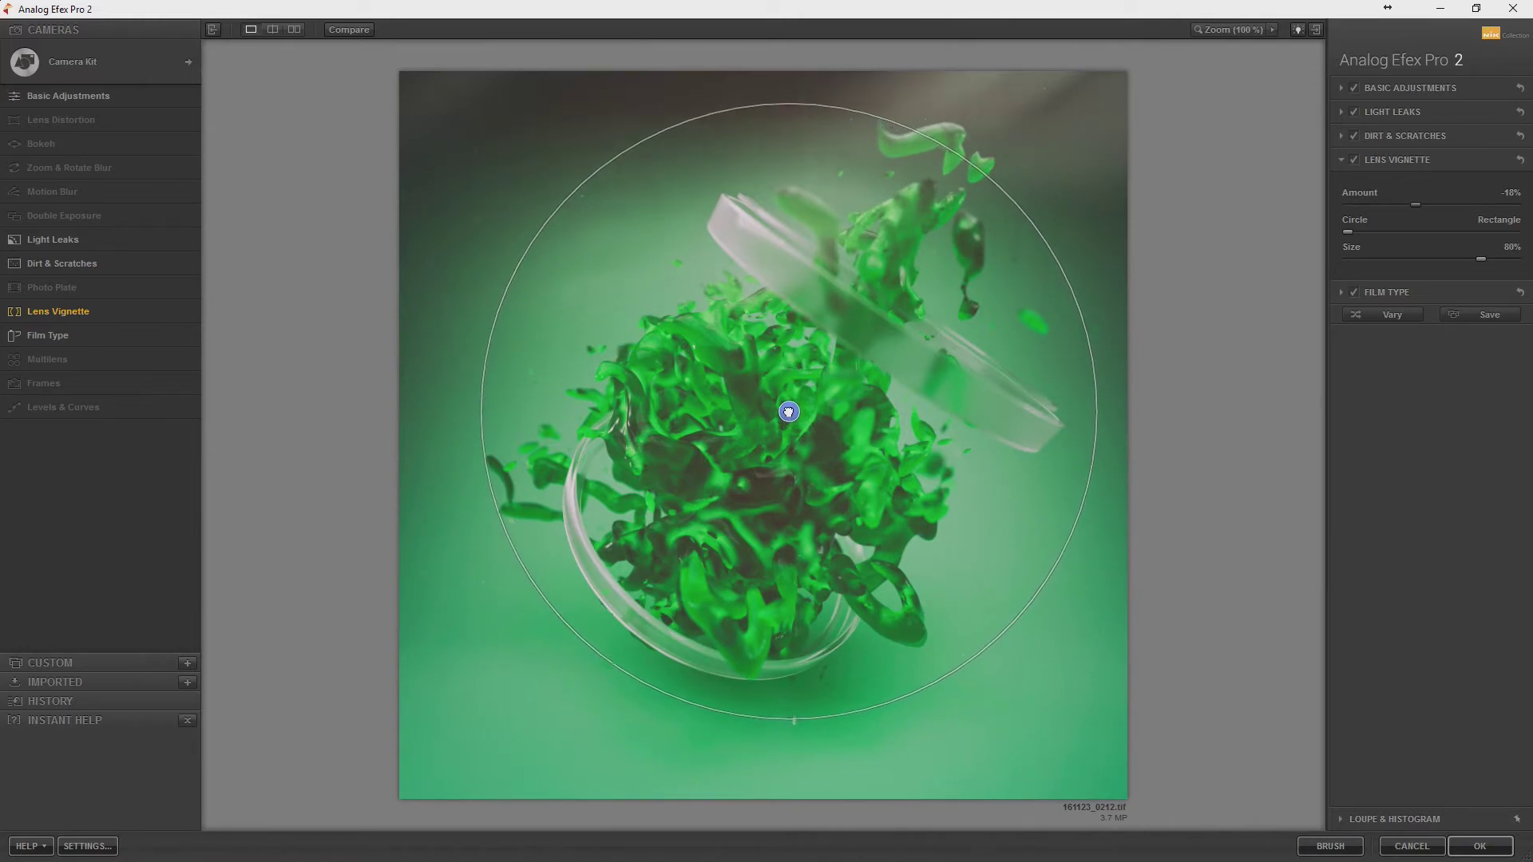
left_click(1391, 88)
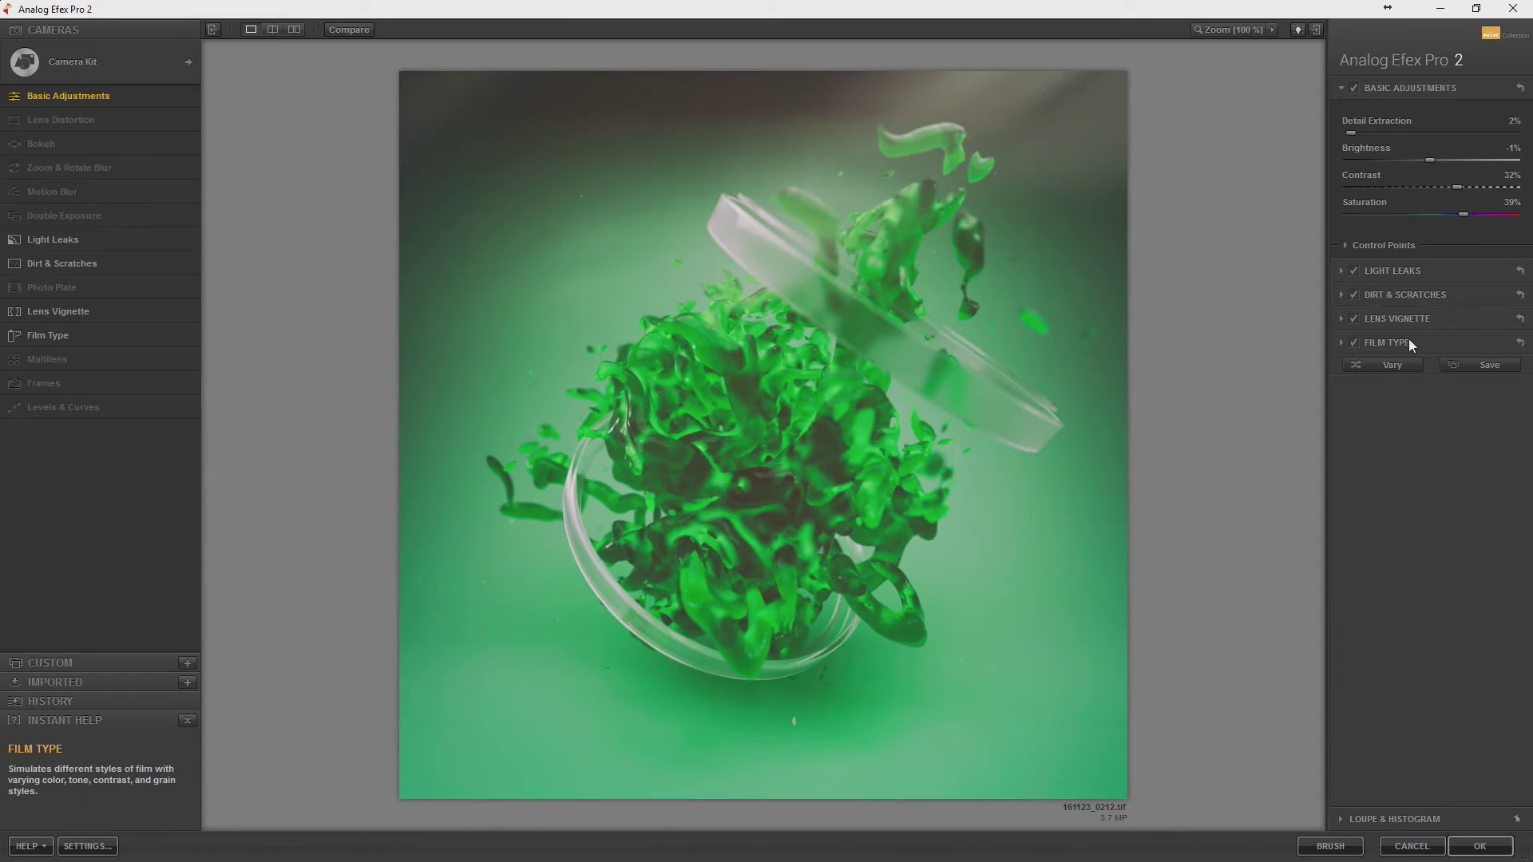
Adjust the Film Type grain slider, then apply the look to Photoshop with OK.
left_click(1401, 342)
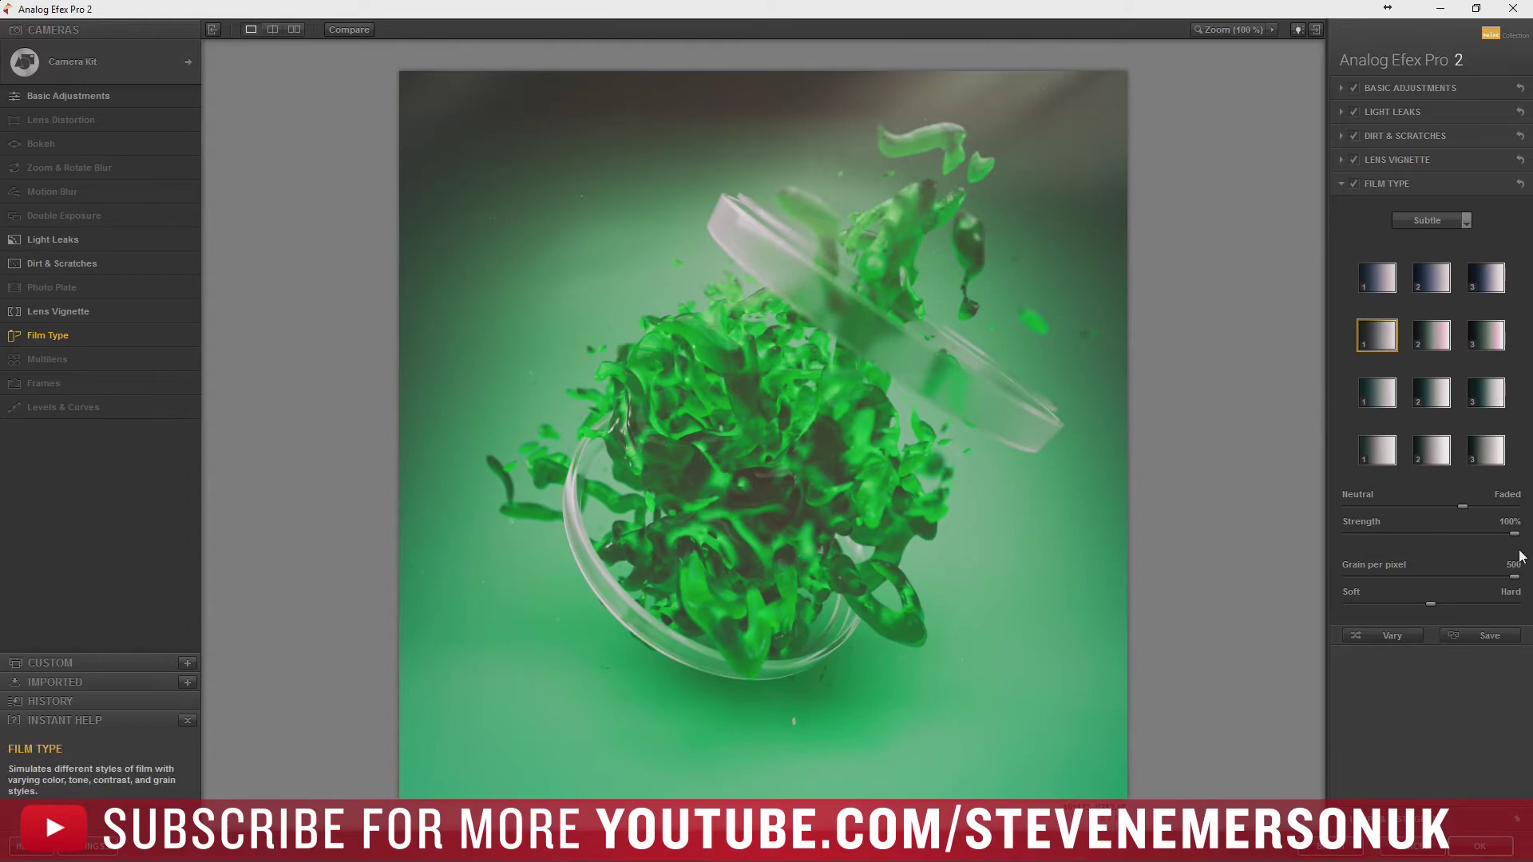
mouse_move(1515, 577)
left_mouse_down()
mouse_move(1277, 582)
mouse_move(1448, 576)
left_mouse_up()
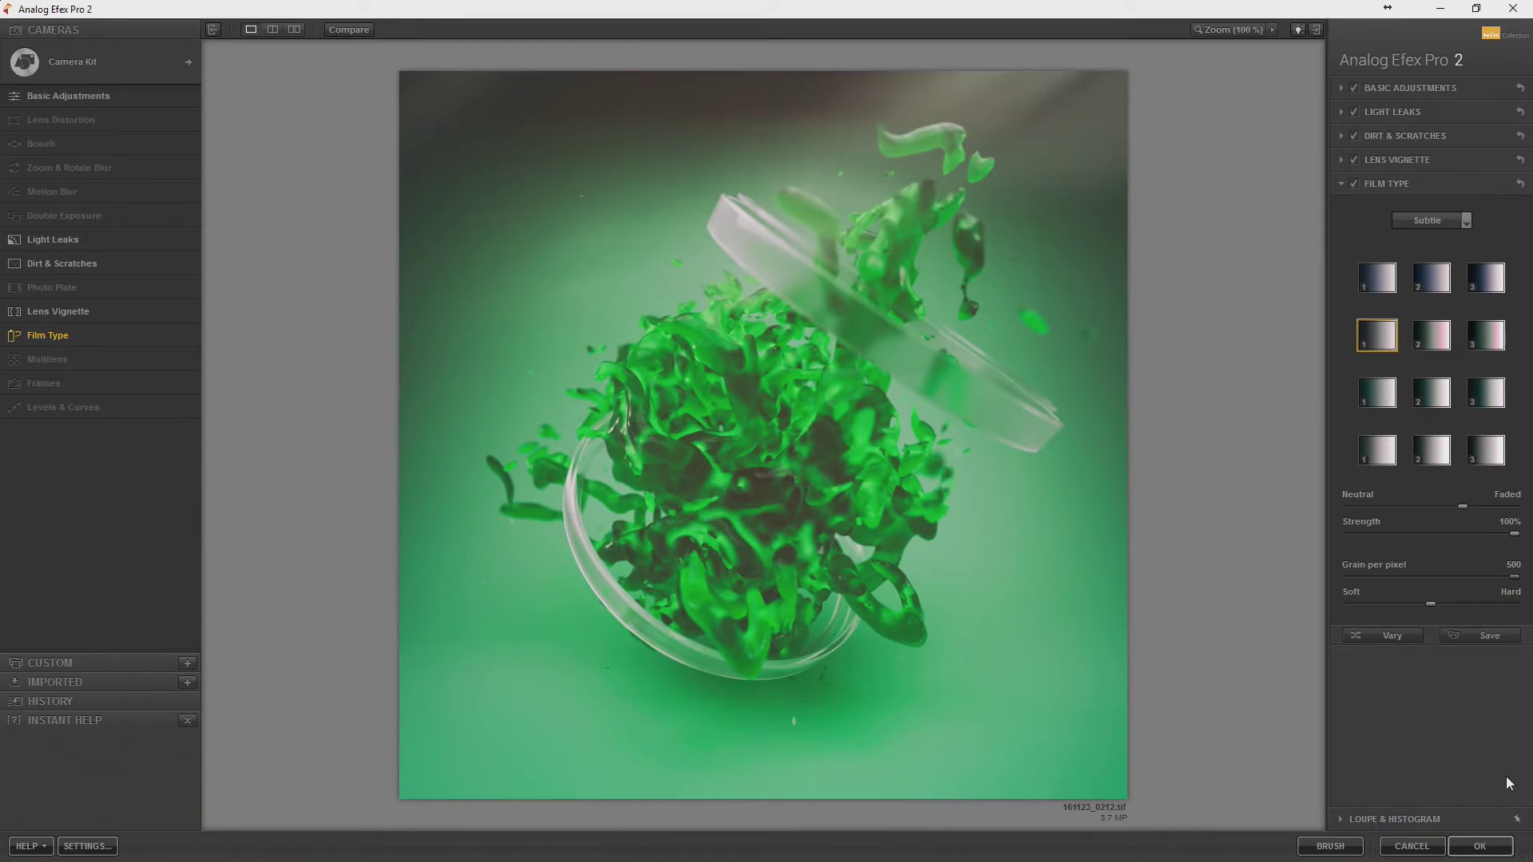
left_click(1487, 846)
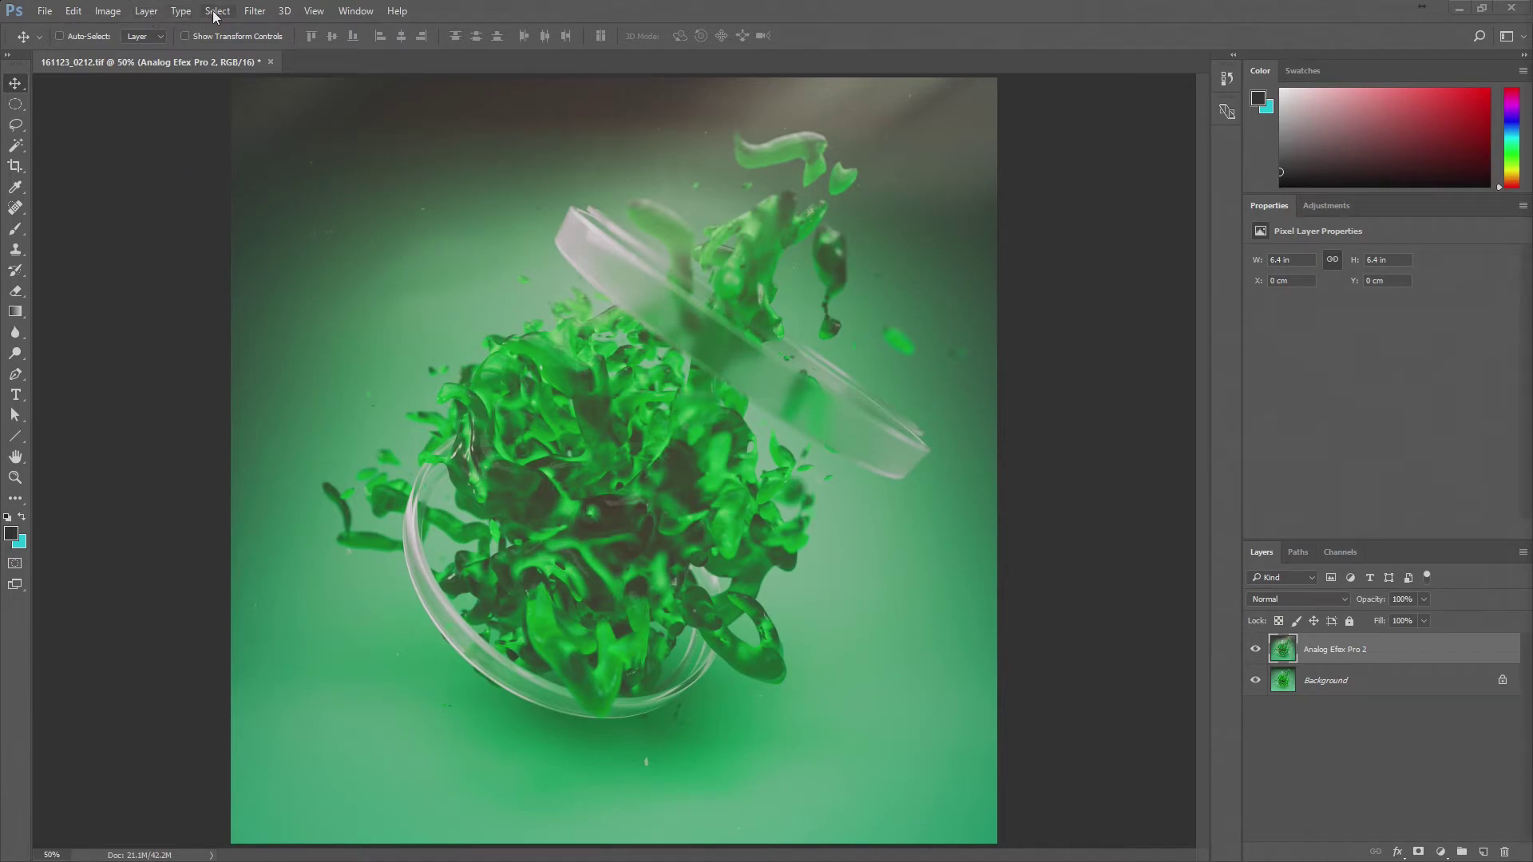
Relaunch Analog Efex Pro 2 from Photoshop's Filter menu on the filtered layer.
left_click(250, 12)
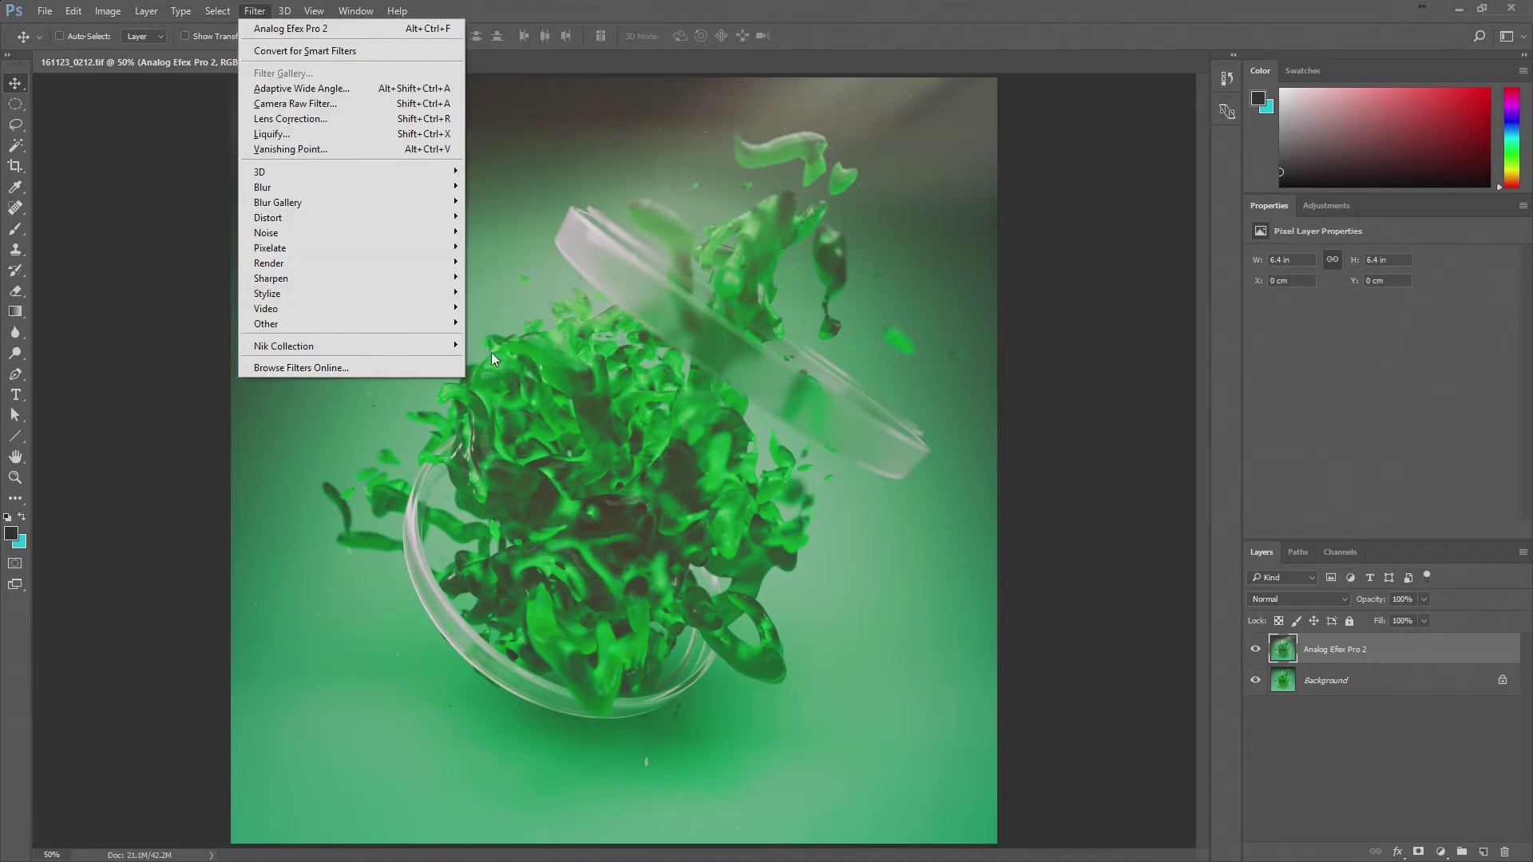
mouse_move(285, 345)
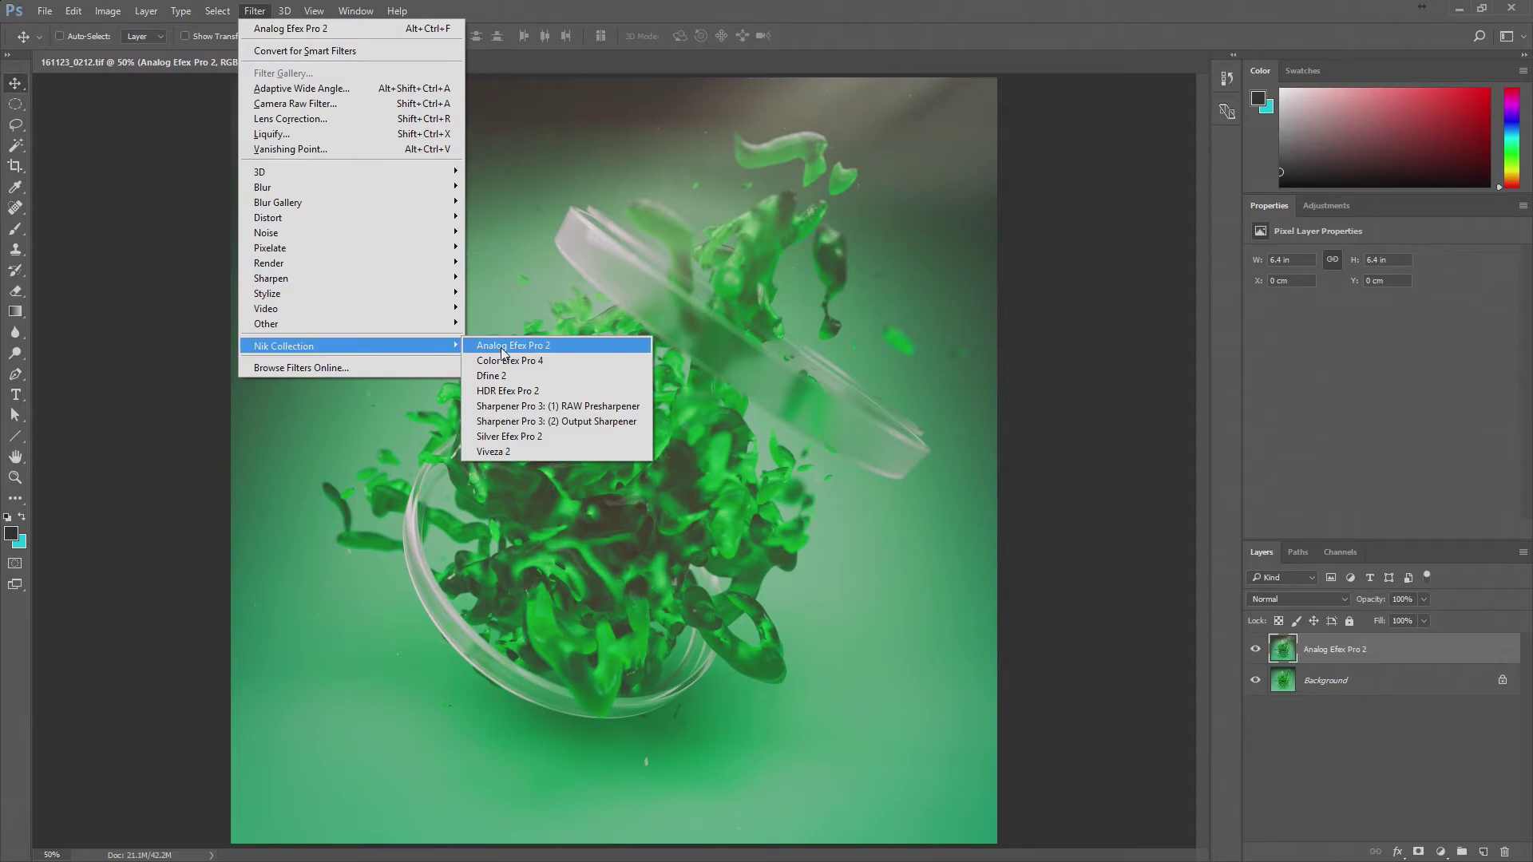
left_click(503, 348)
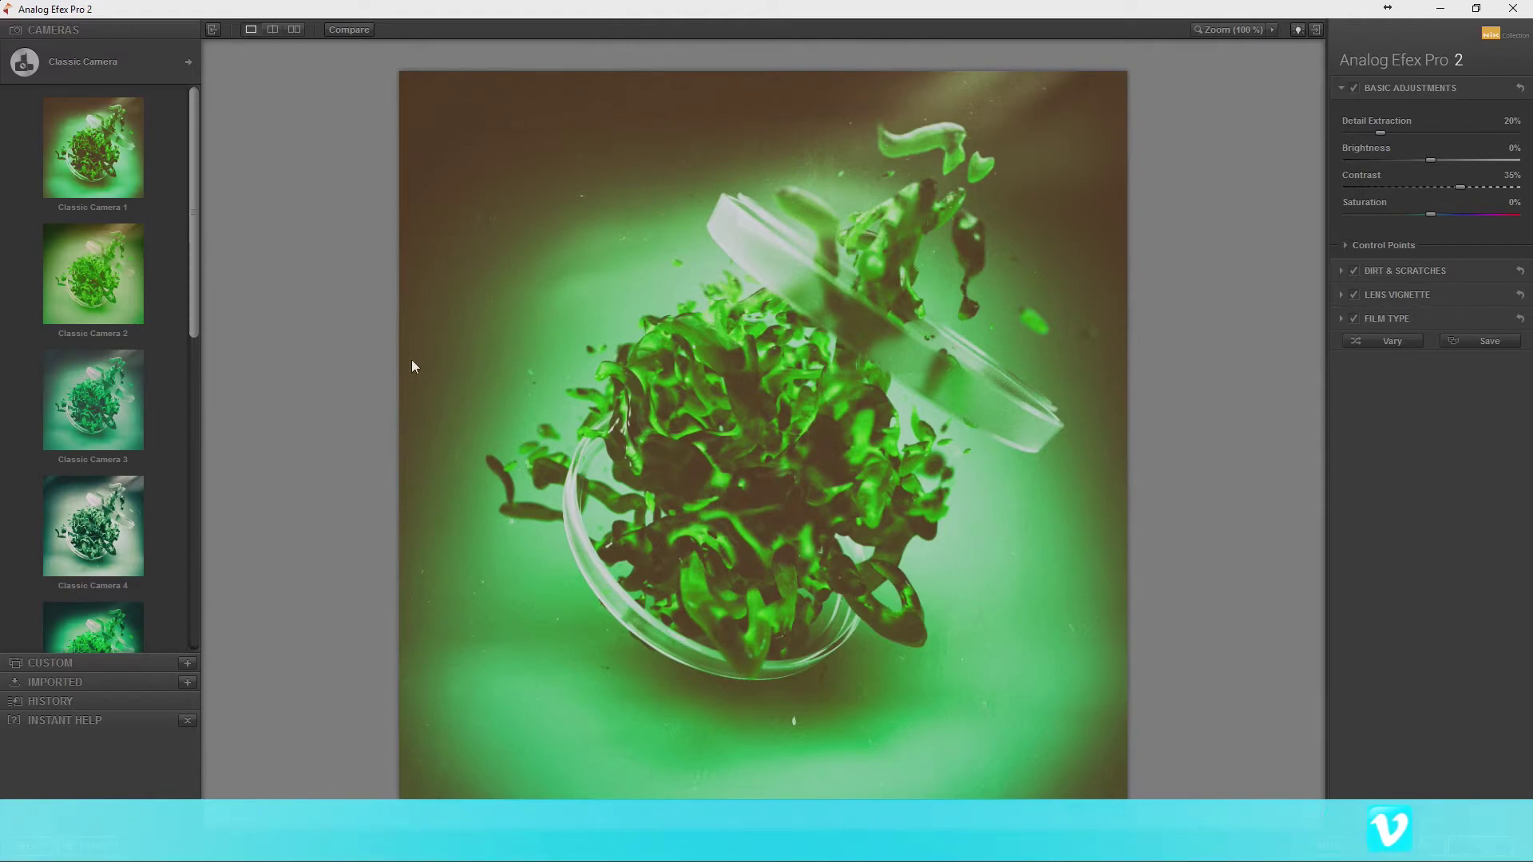
Switch to Camera Kit, disable Dirt & Scratches, Lens Vignette and Film Type, and enable Light Leaks.
left_click(189, 62)
left_click(469, 440)
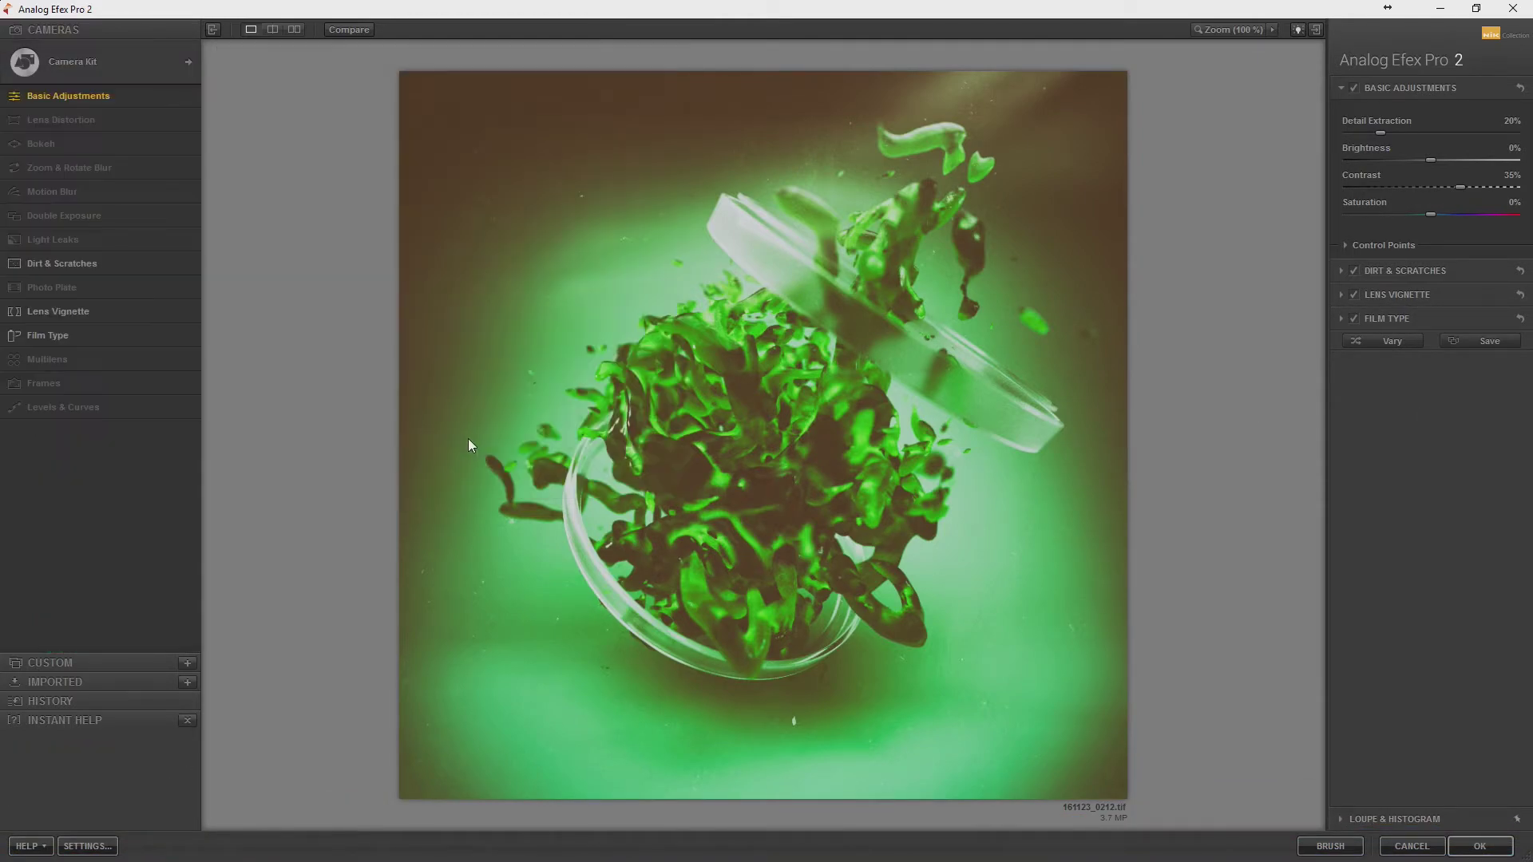
left_click(180, 266)
left_click(185, 313)
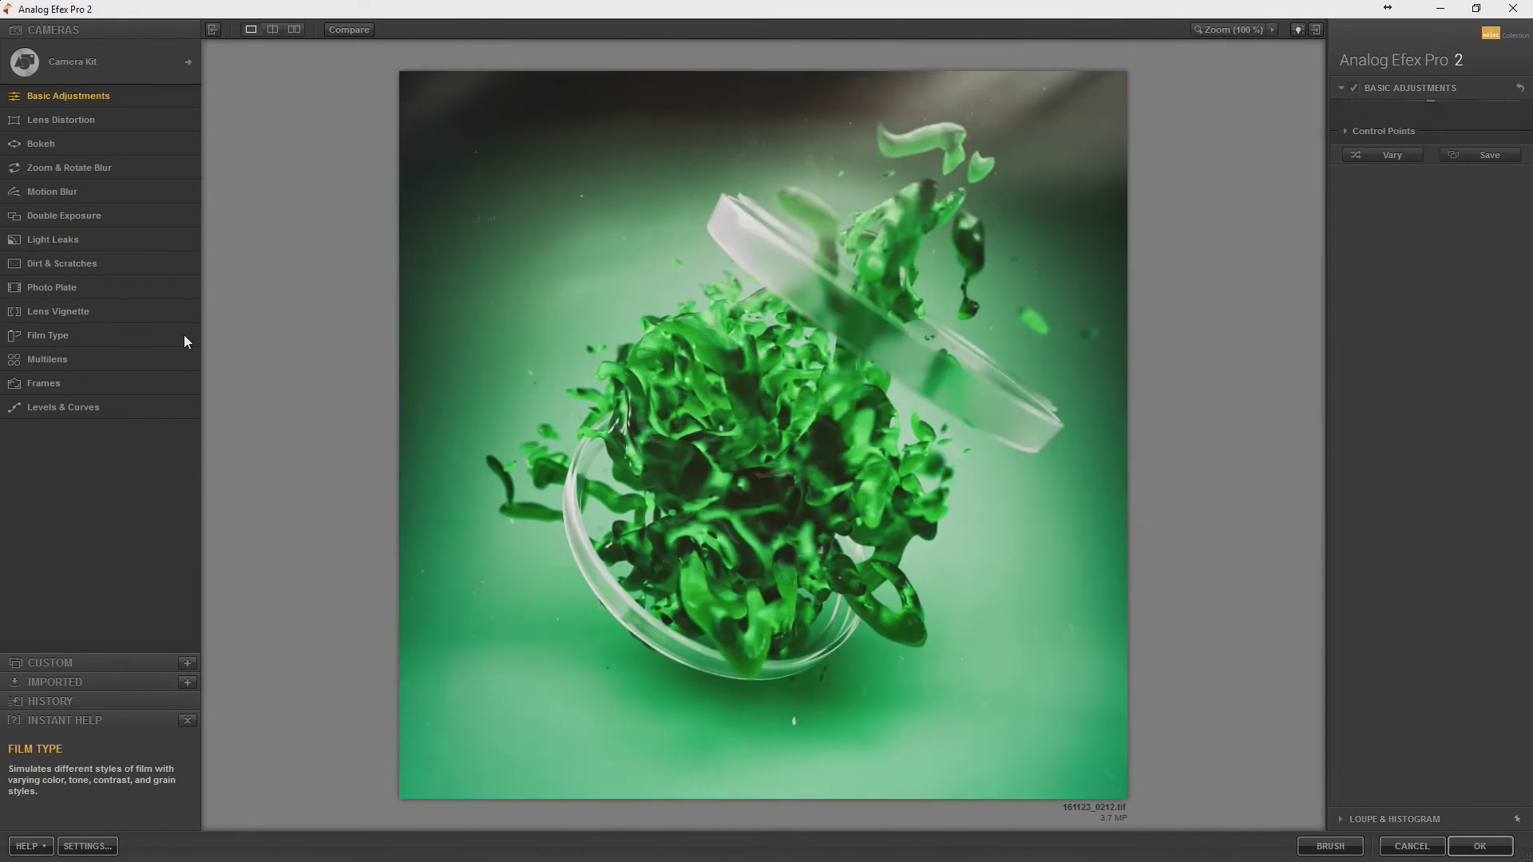
left_click(185, 239)
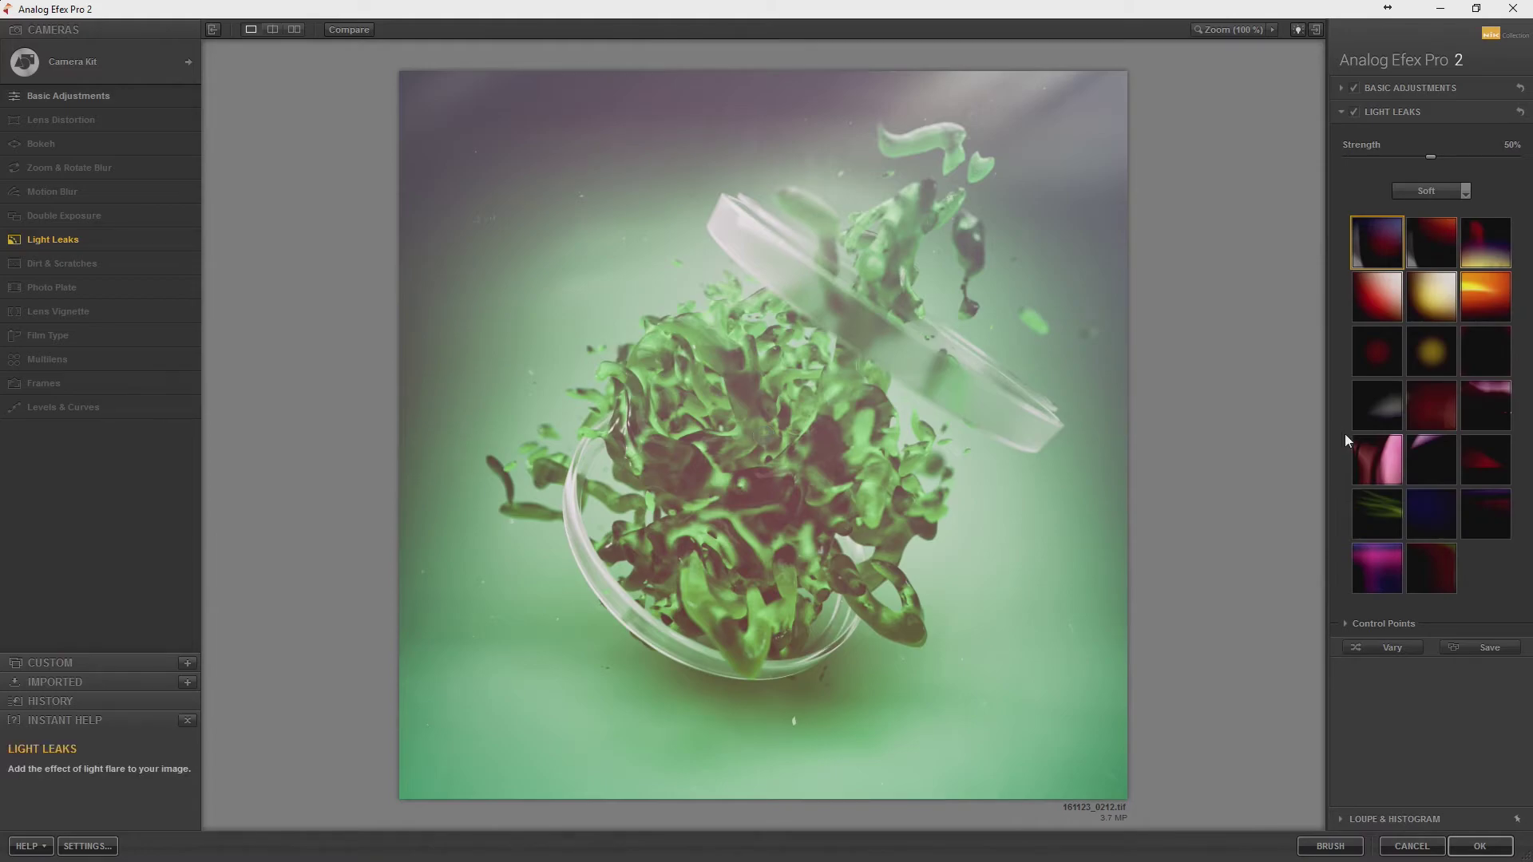
Compare pink and green leaks, then apply the orange light leak at 38% strength.
left_click(1380, 458)
left_click(1384, 529)
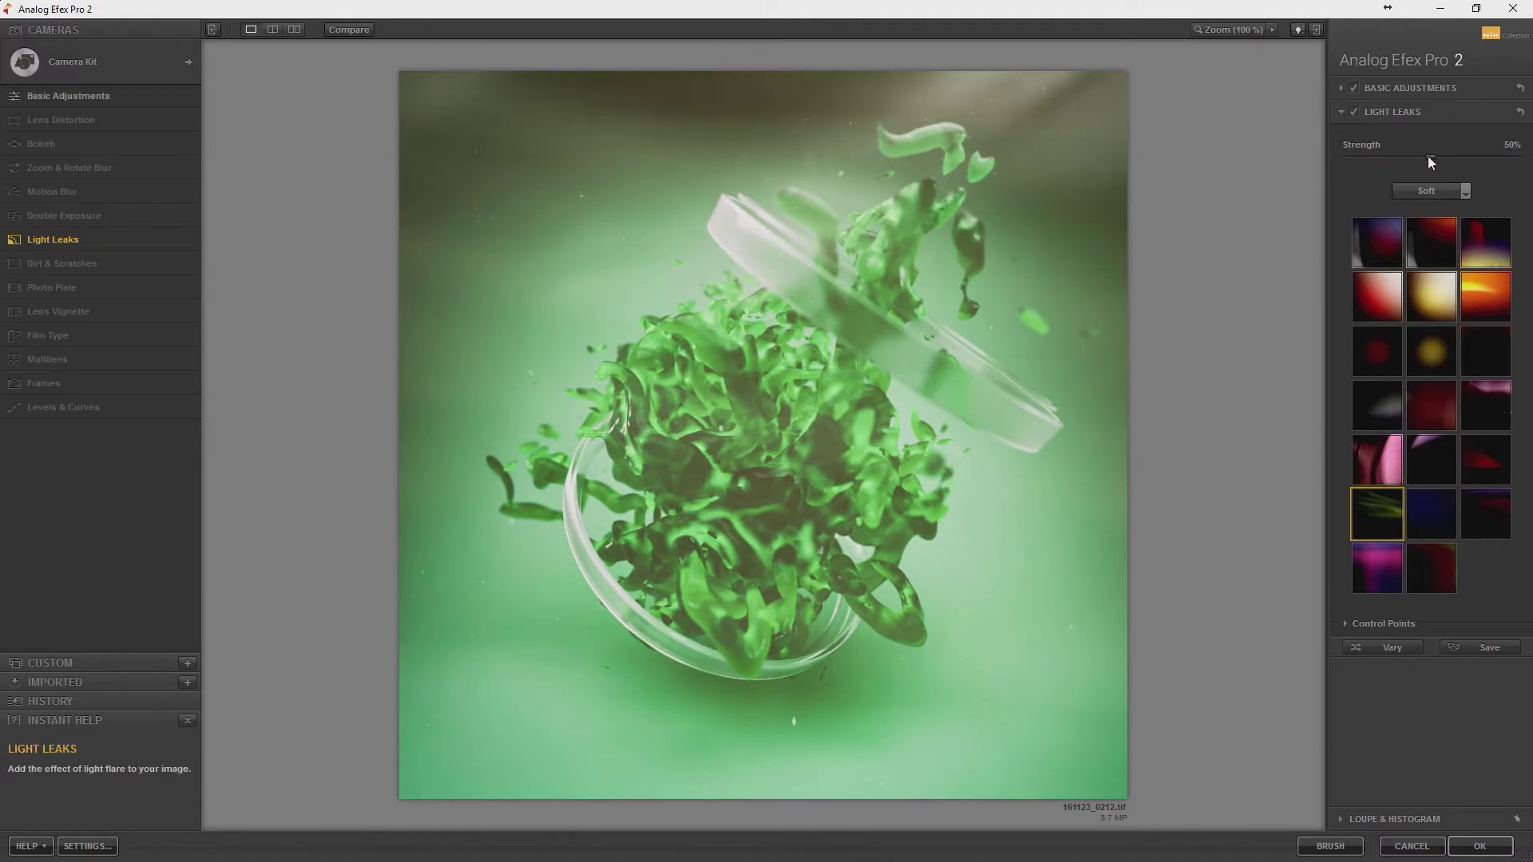
mouse_move(1430, 156)
left_mouse_down()
mouse_move(1452, 156)
mouse_move(1409, 156)
left_mouse_up()
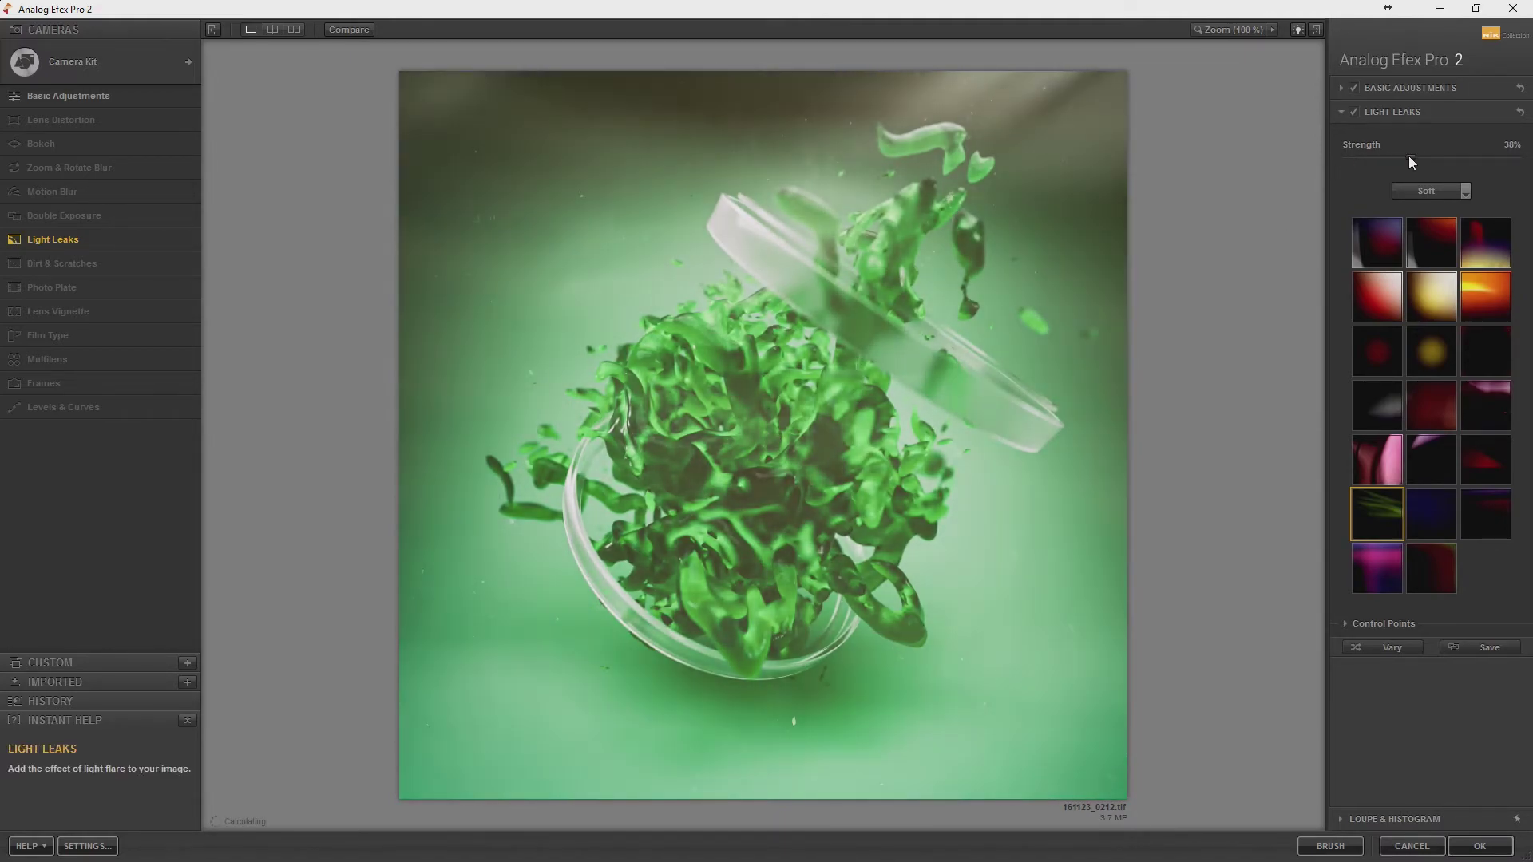
left_click(1470, 356)
left_click(1482, 301)
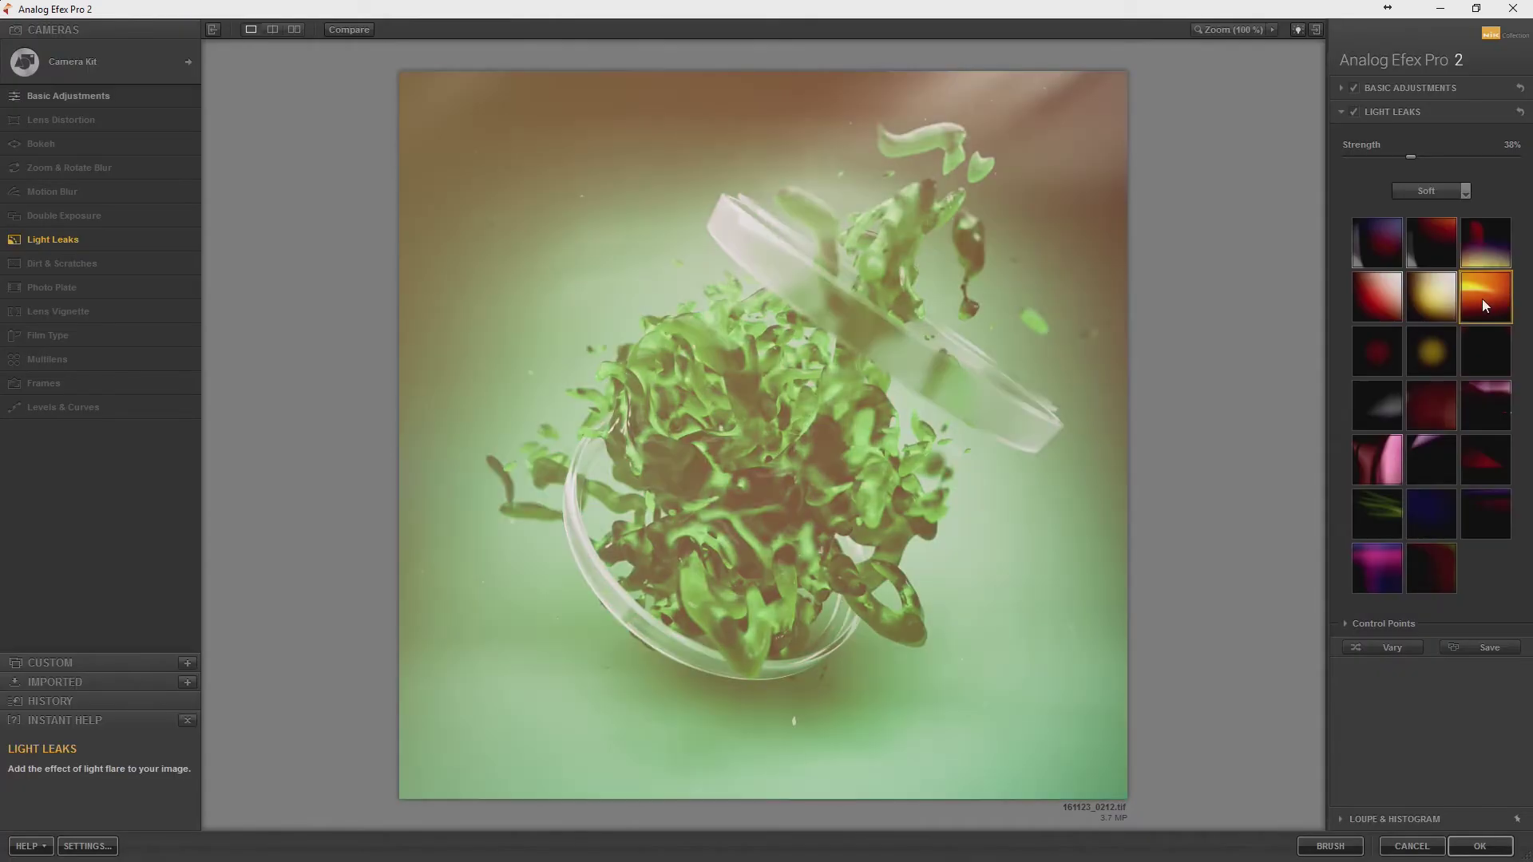
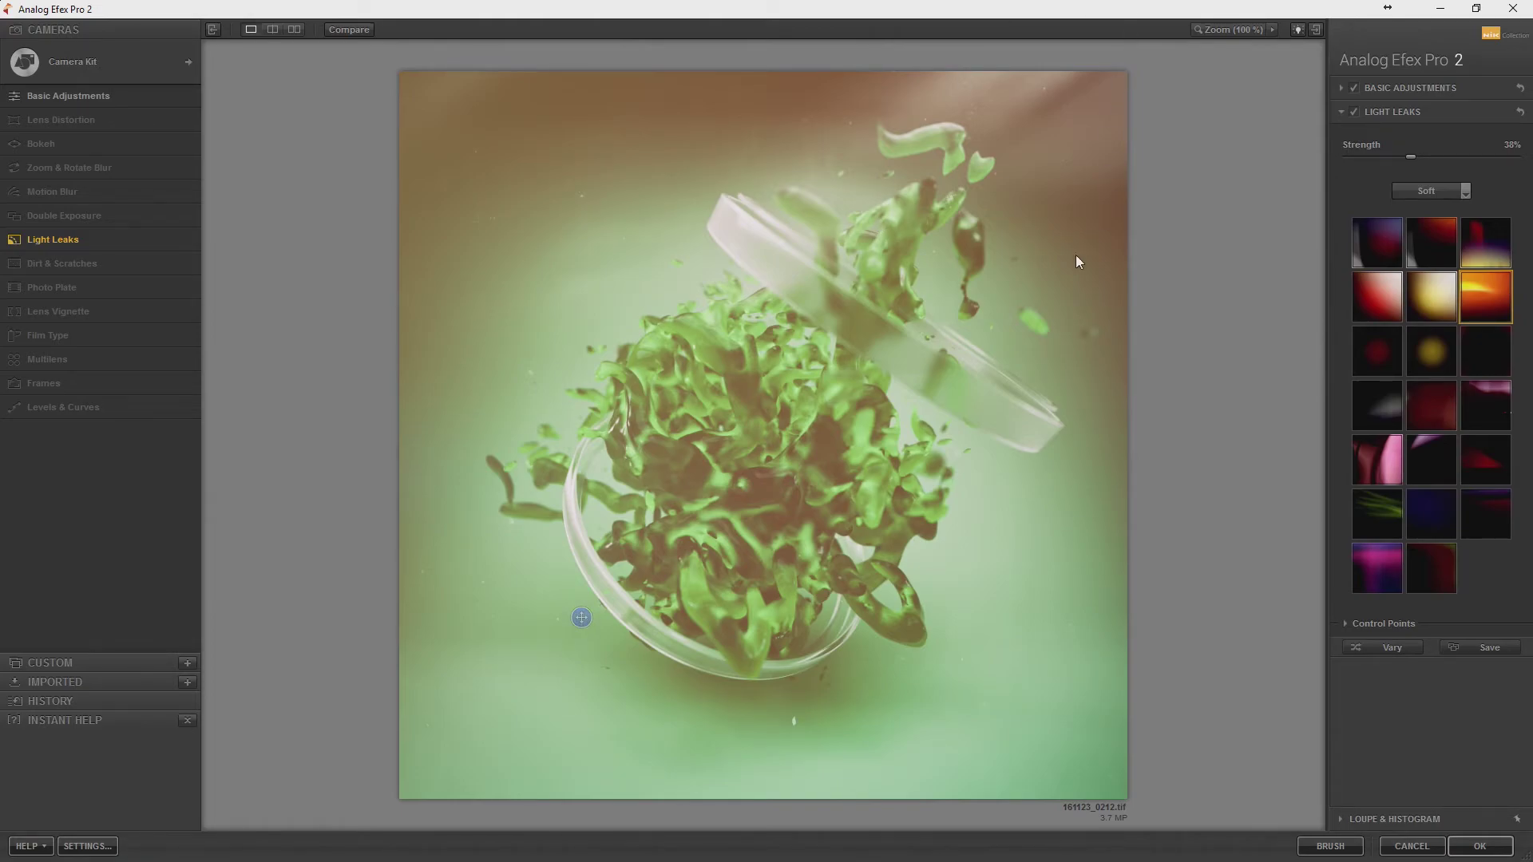
Try pink light-leak presets, then apply a bottom-right Dynamic leak at 76% strength.
left_click(1453, 464)
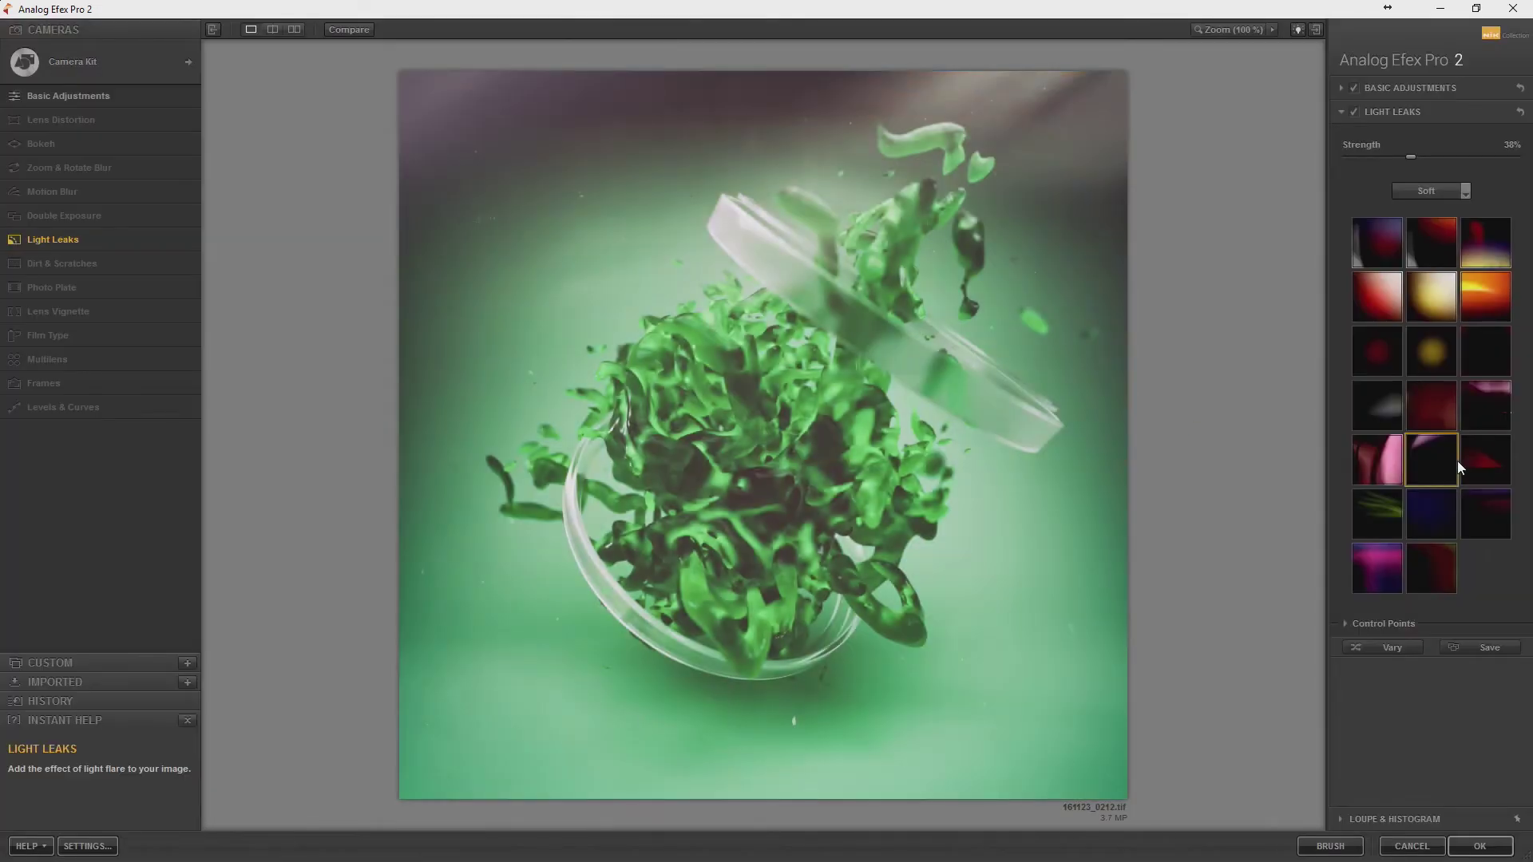
left_click(1386, 471)
left_click(1454, 188)
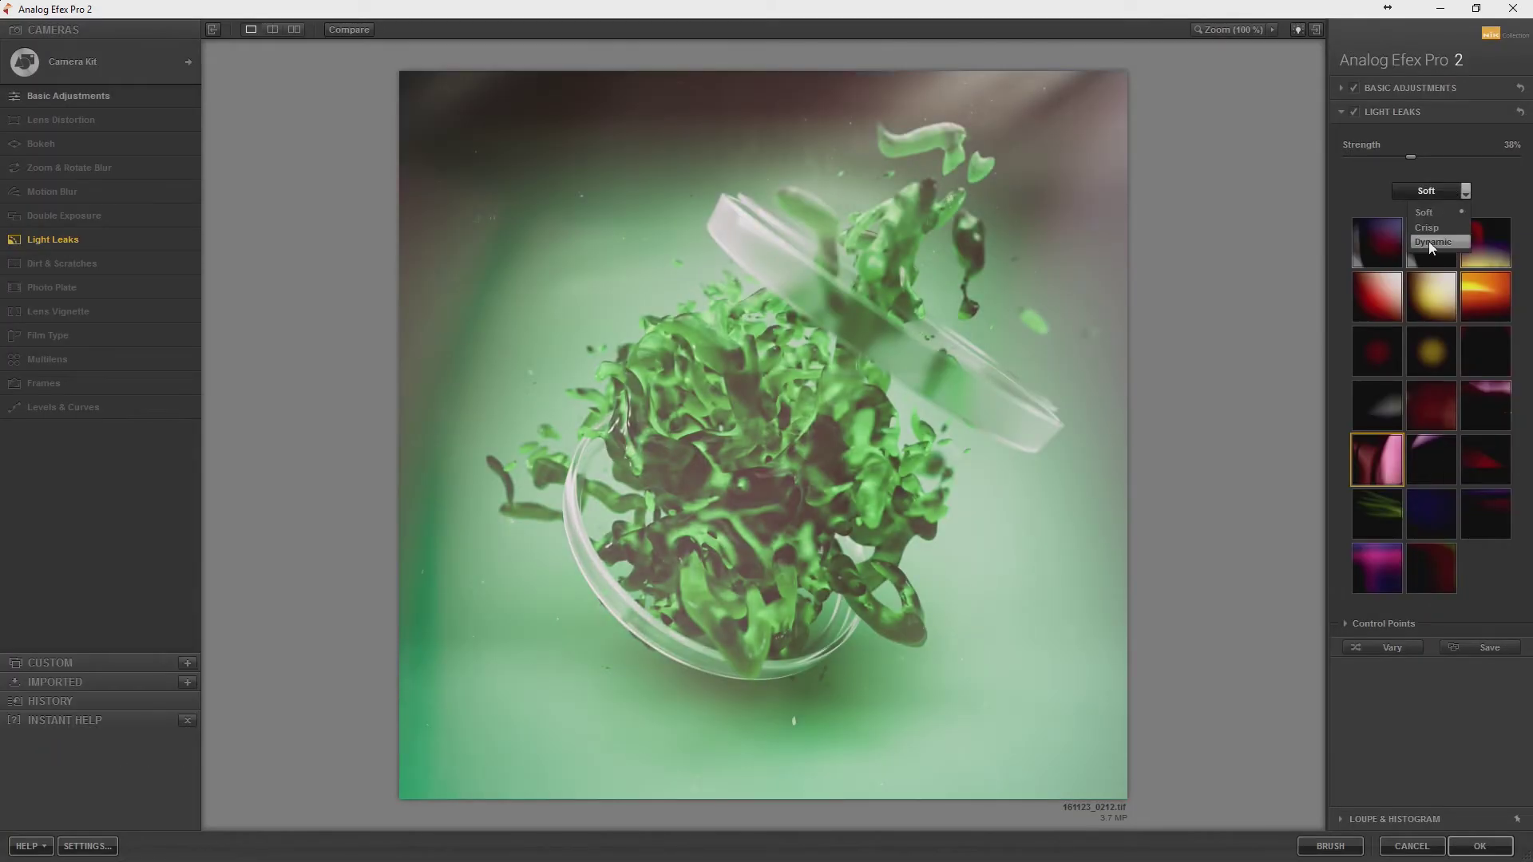
left_click(1429, 241)
left_click(1485, 515)
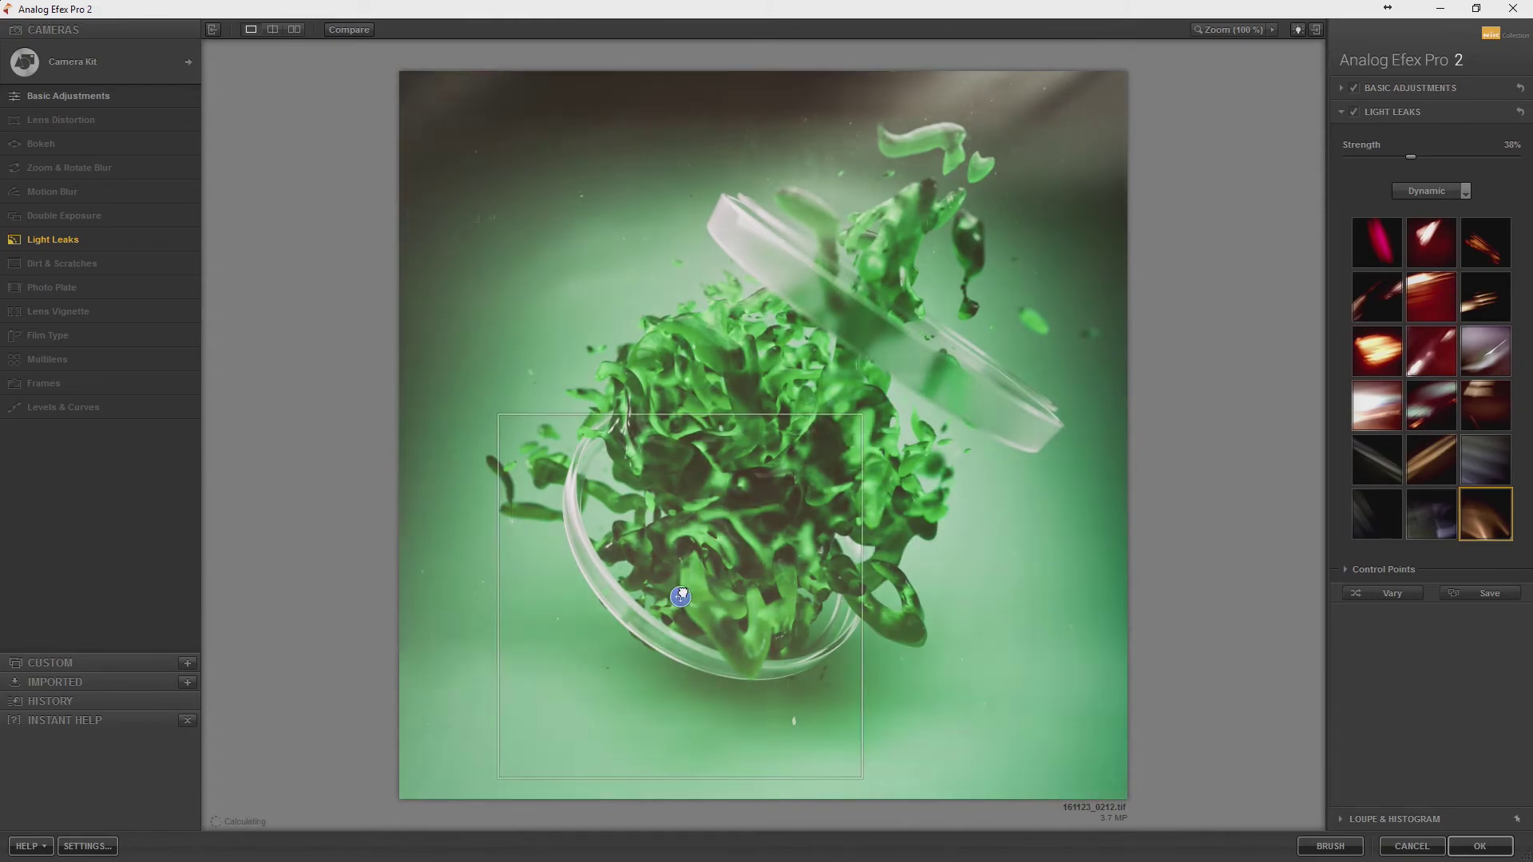
left_click_drag(1434, 162, 1478, 158)
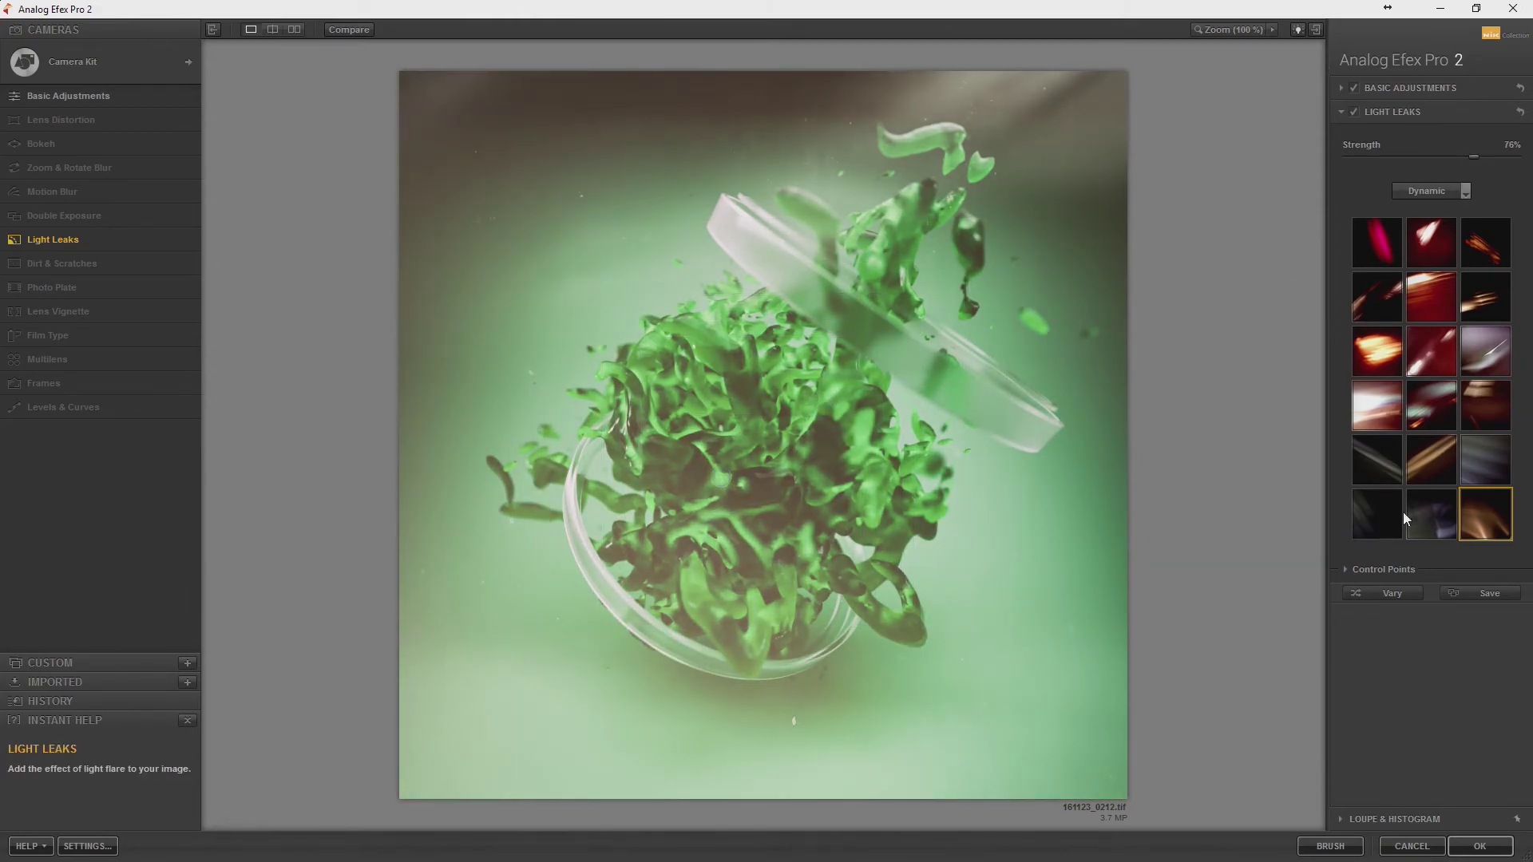
Settle on the second-row left streak leak at 67% strength, positioned over the jar.
left_click(1435, 510)
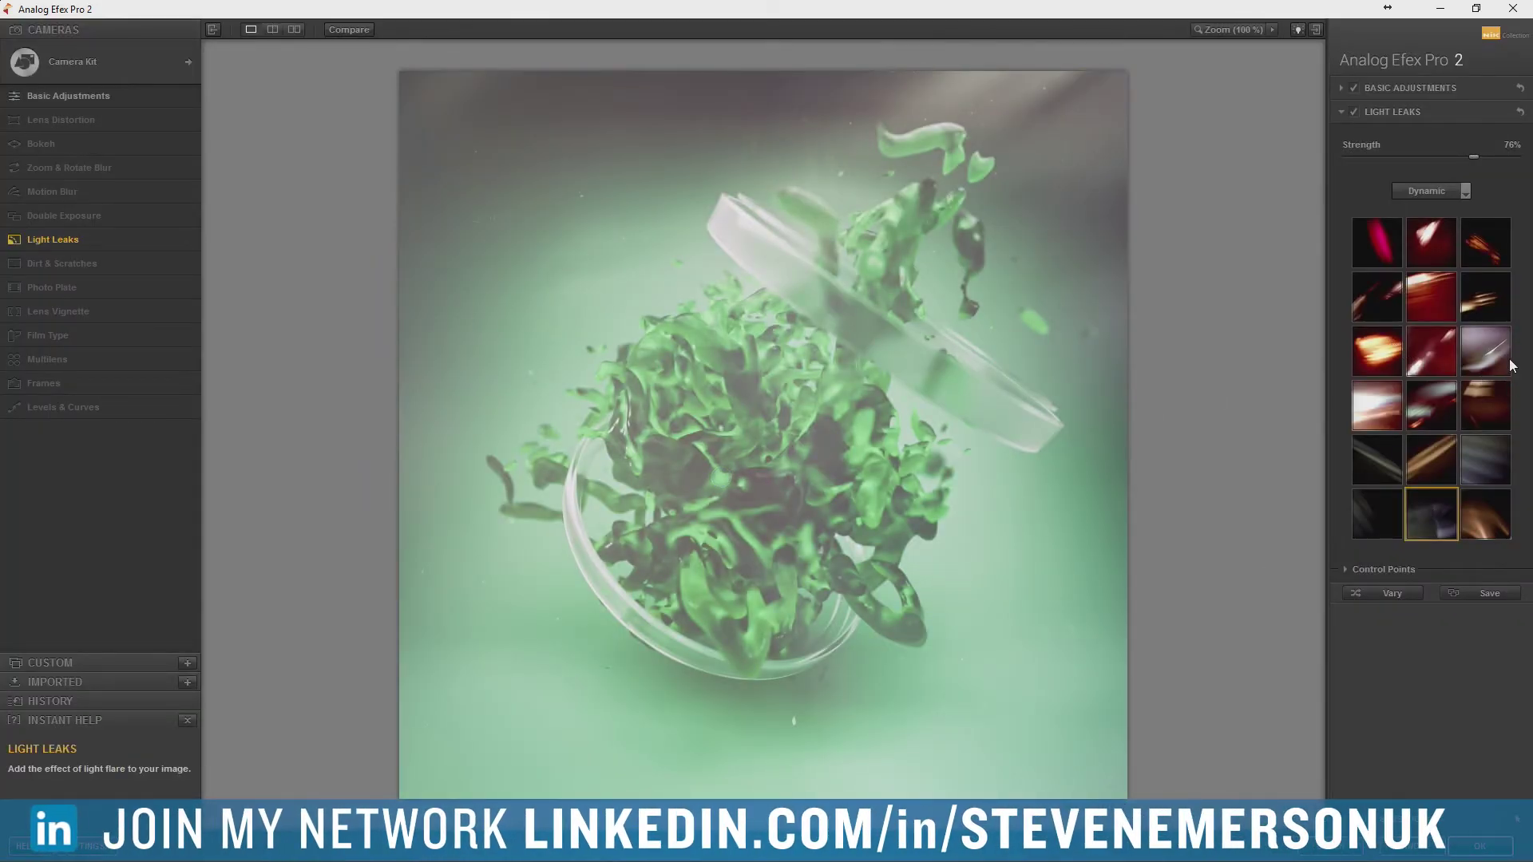
left_click(1508, 365)
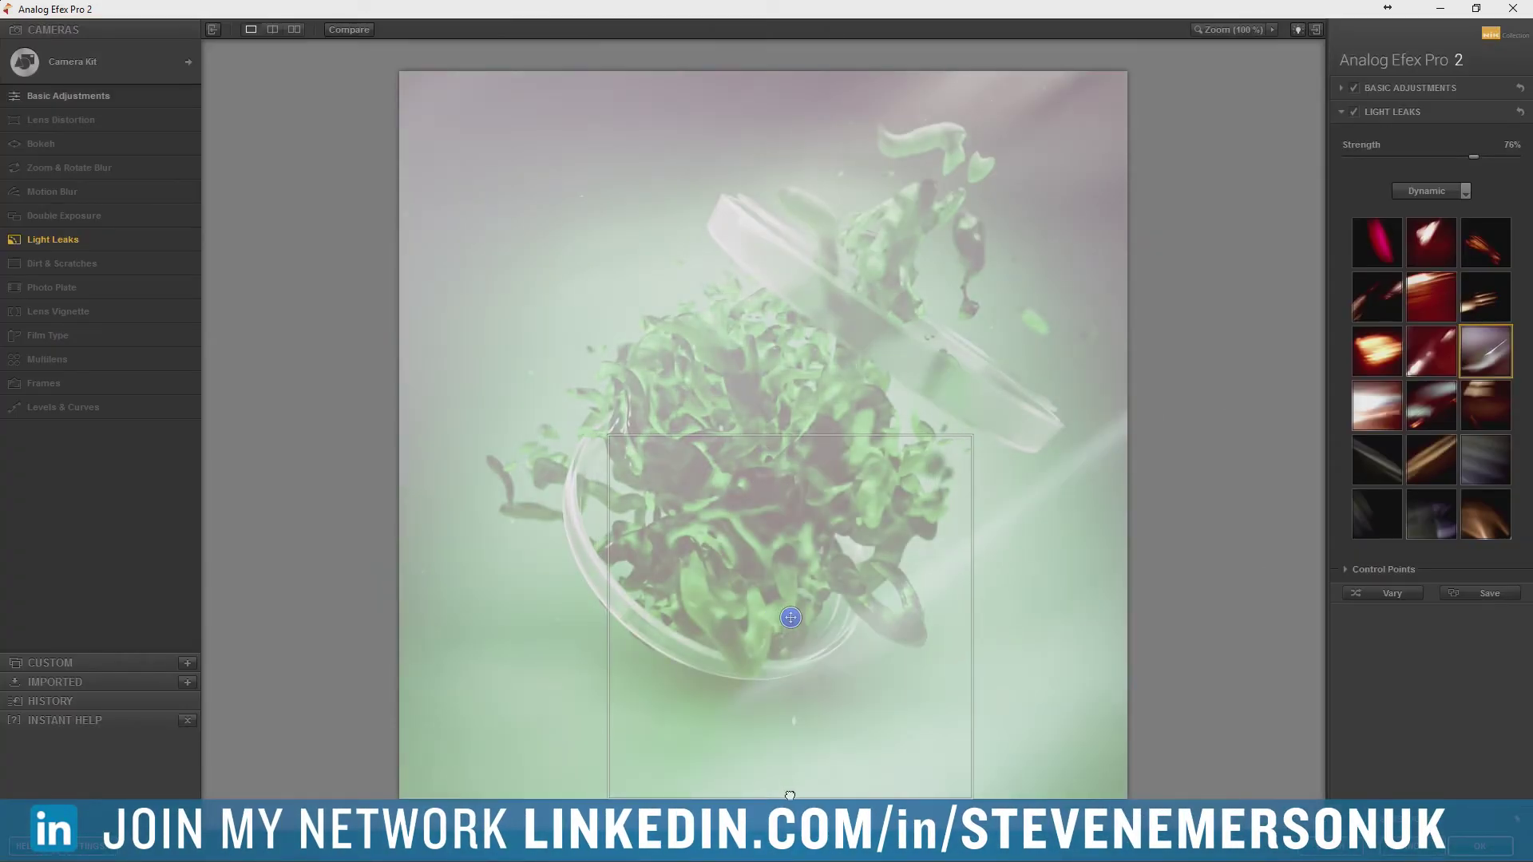
left_click(1366, 469)
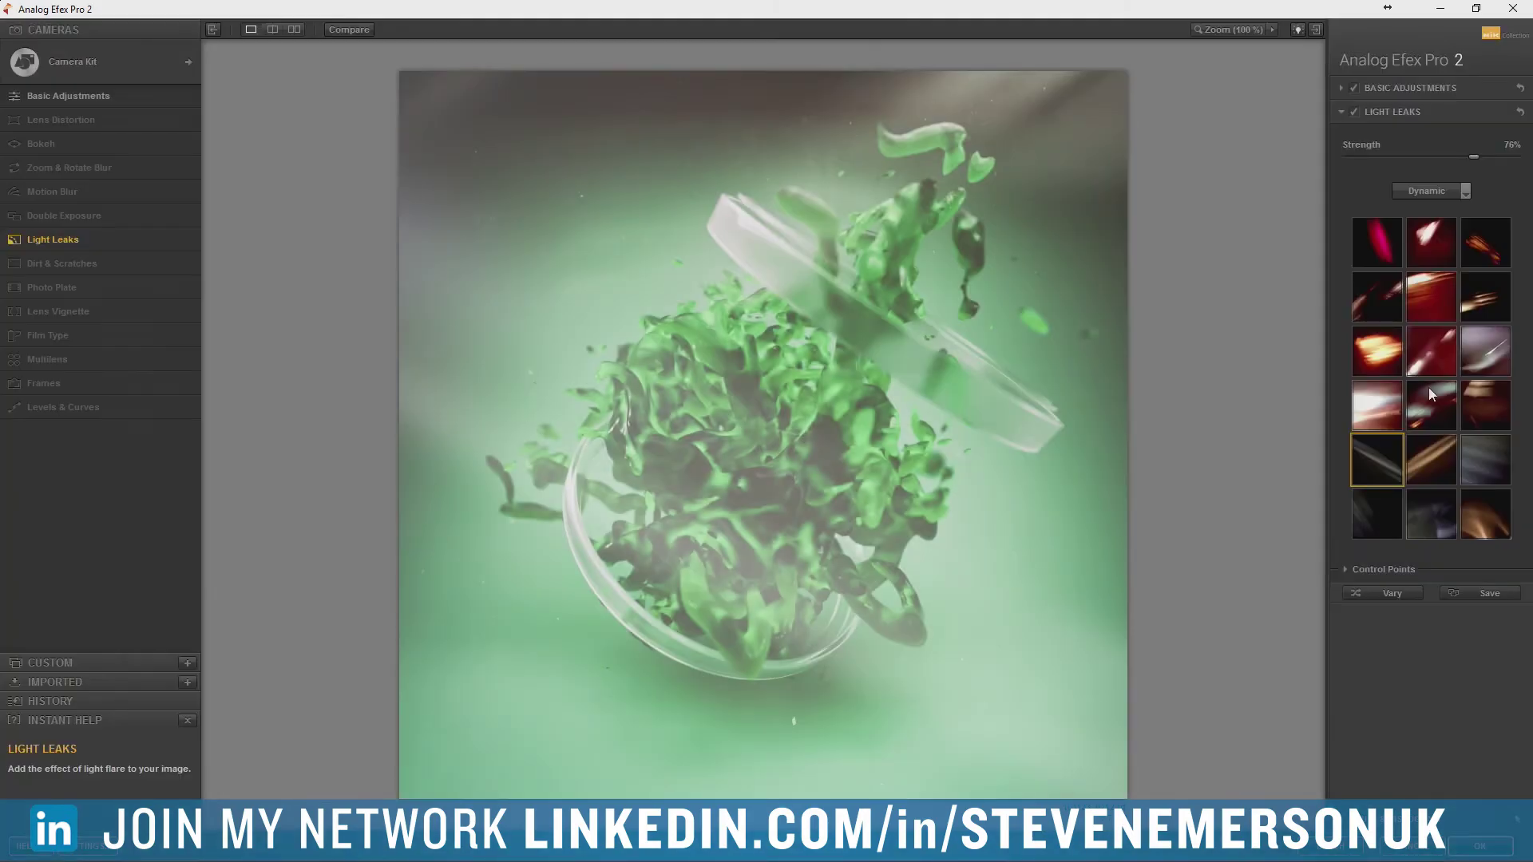
left_click(1378, 356)
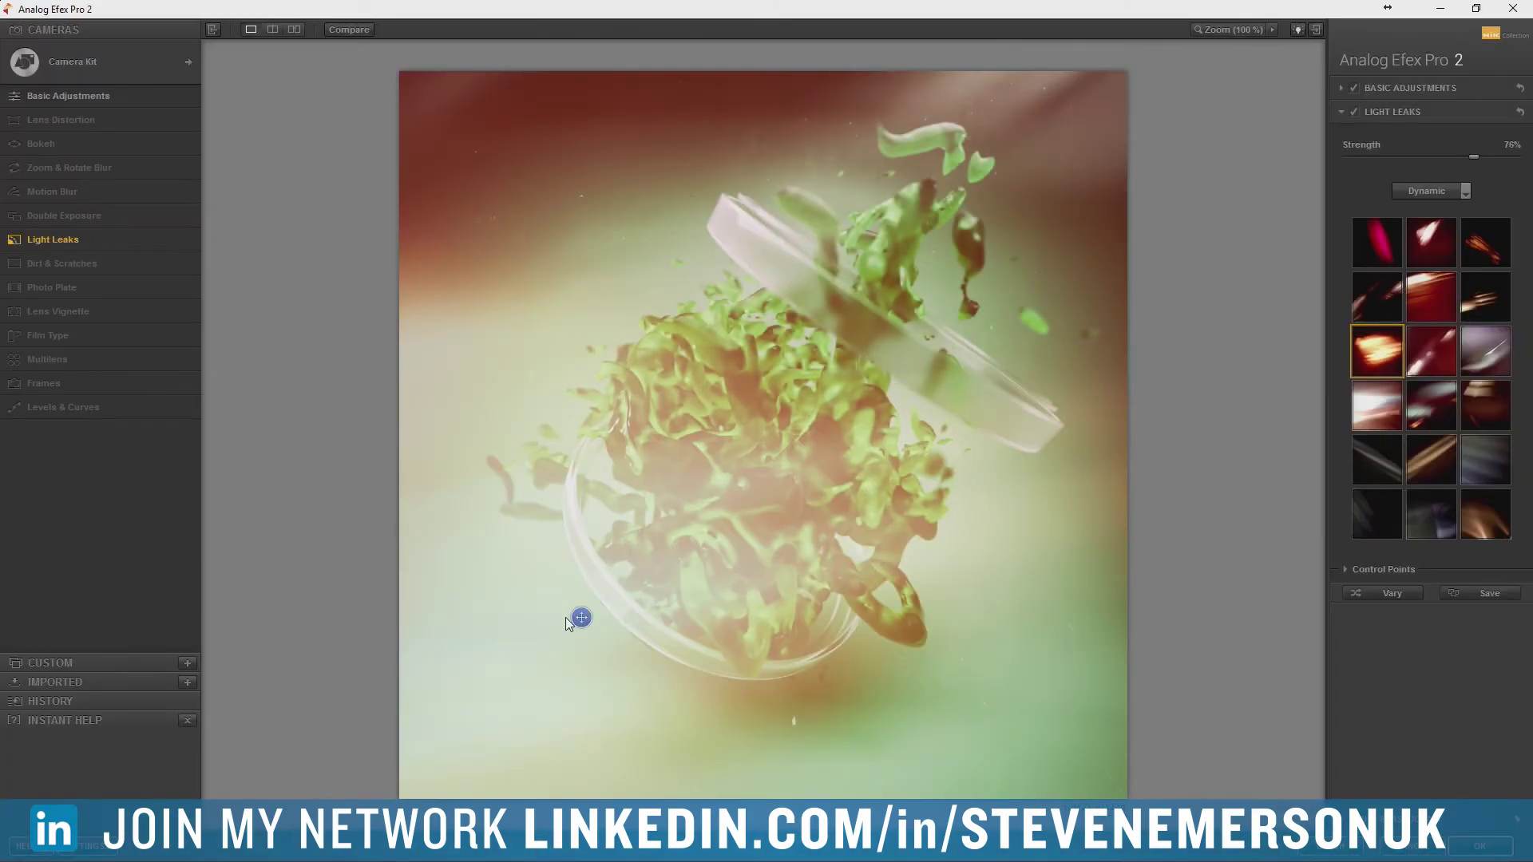
mouse_move(1473, 157)
left_mouse_down()
mouse_move(1407, 157)
mouse_move(1436, 163)
left_mouse_up()
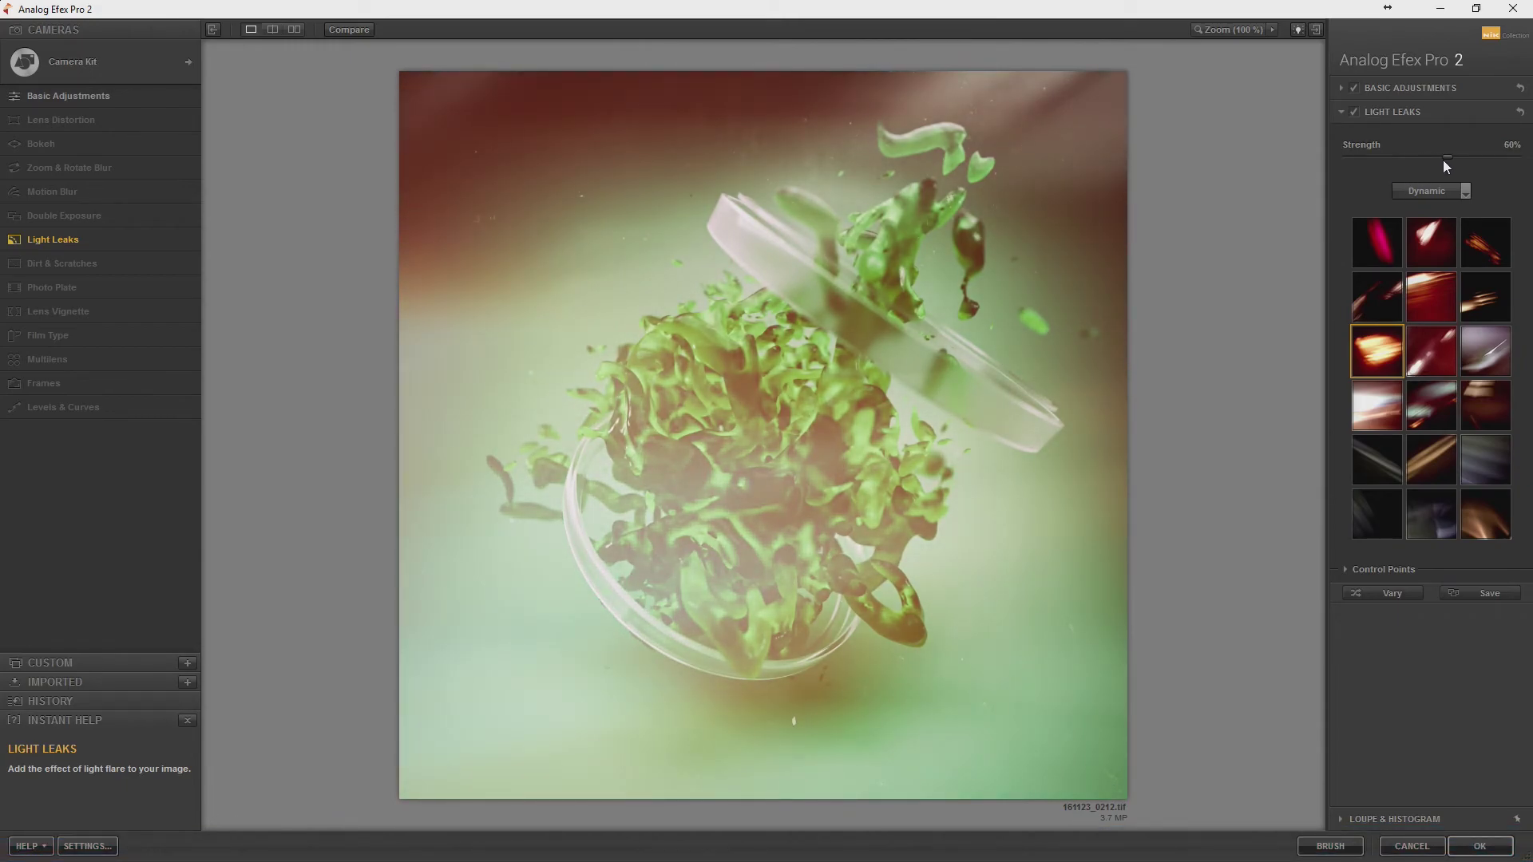
left_click_drag(1444, 160, 1458, 158)
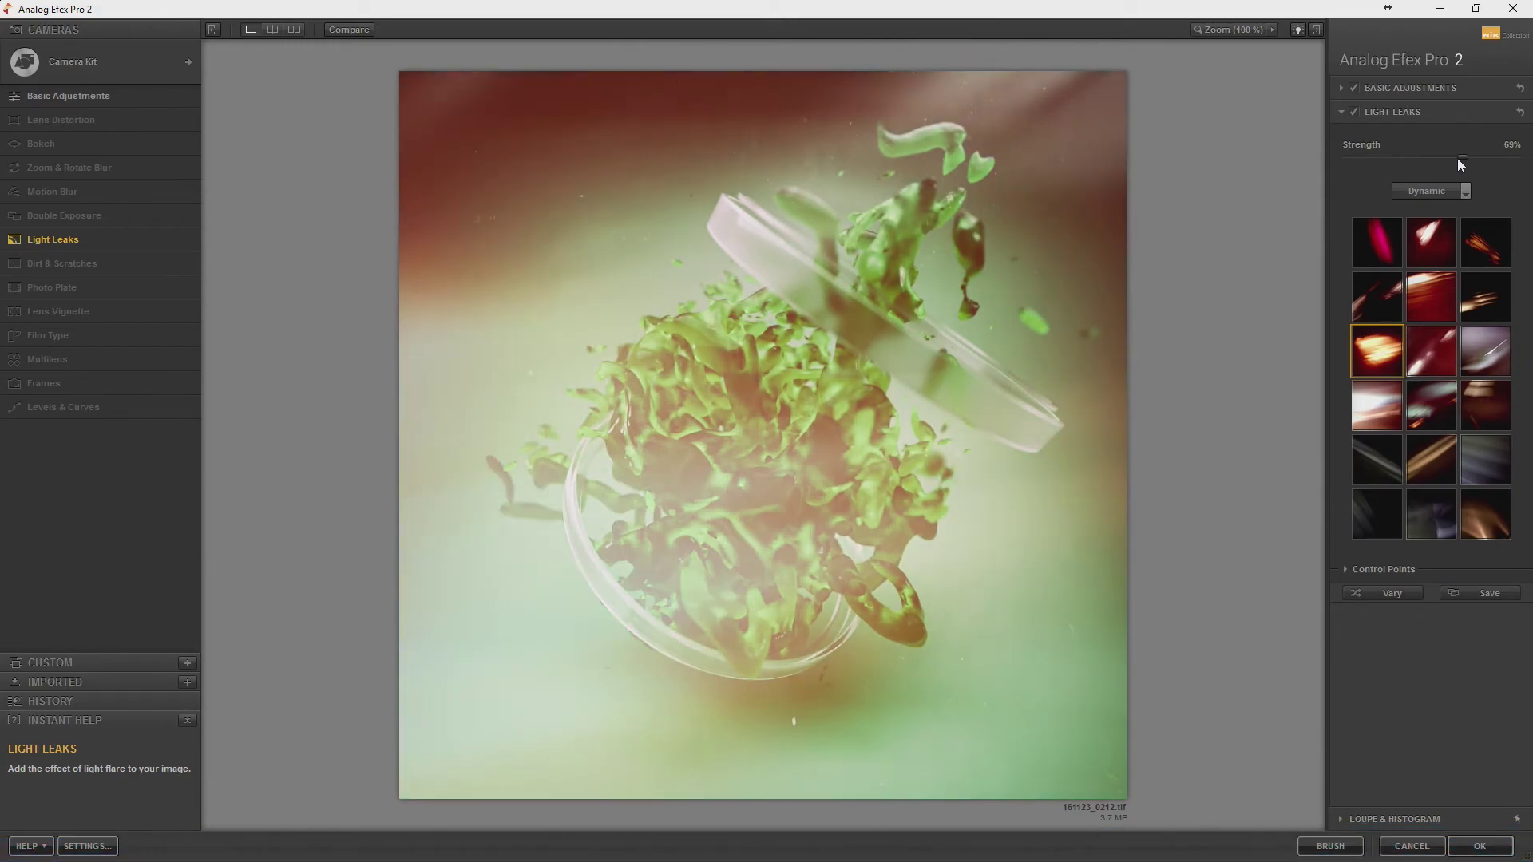
left_click(1376, 294)
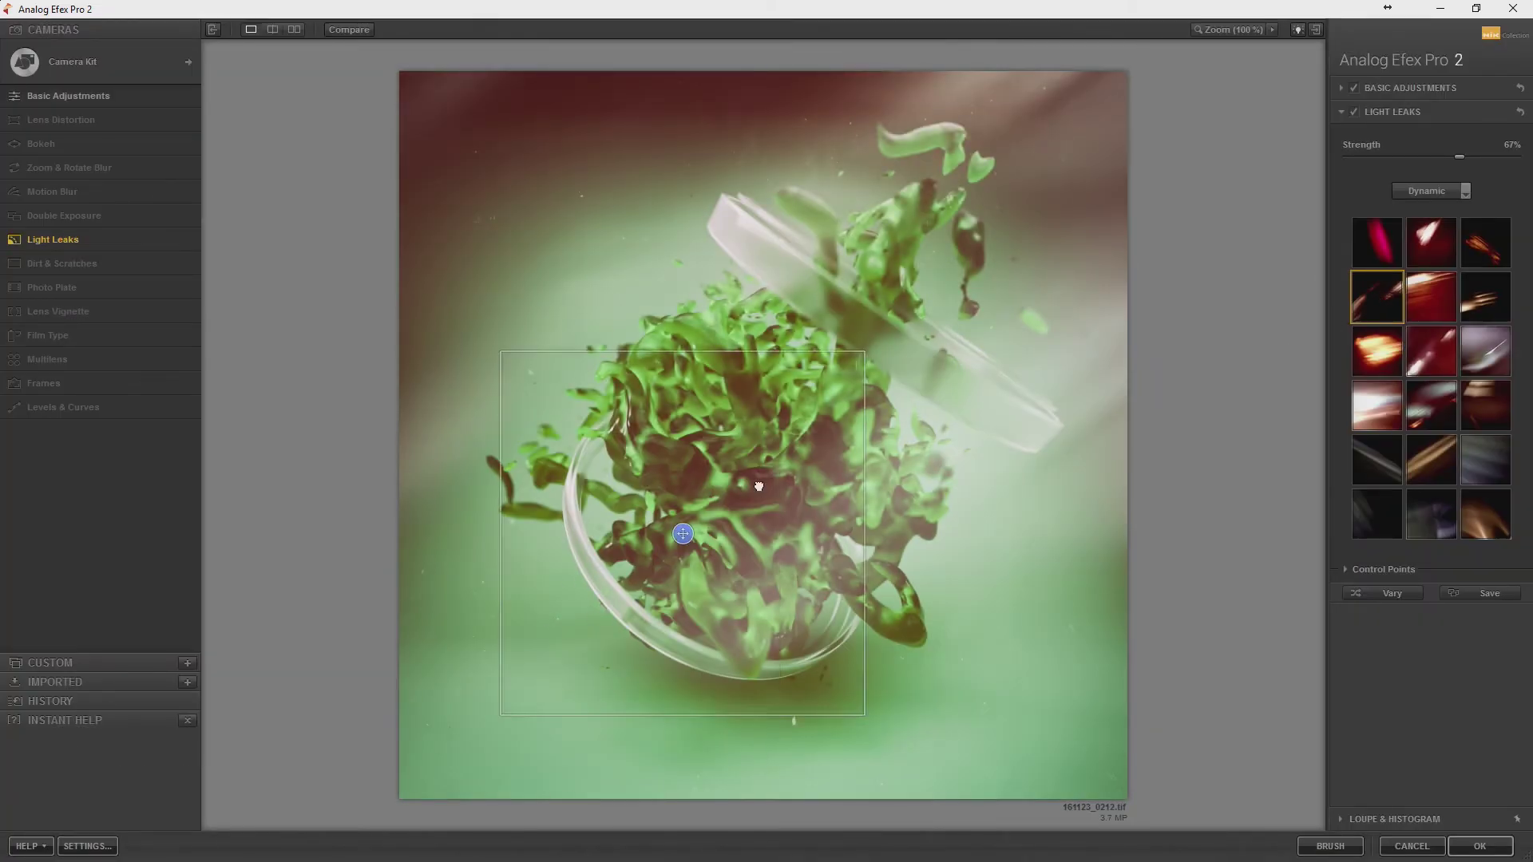
mouse_move(759, 485)
left_mouse_down()
mouse_move(576, 671)
mouse_move(816, 721)
mouse_move(853, 533)
left_mouse_up()
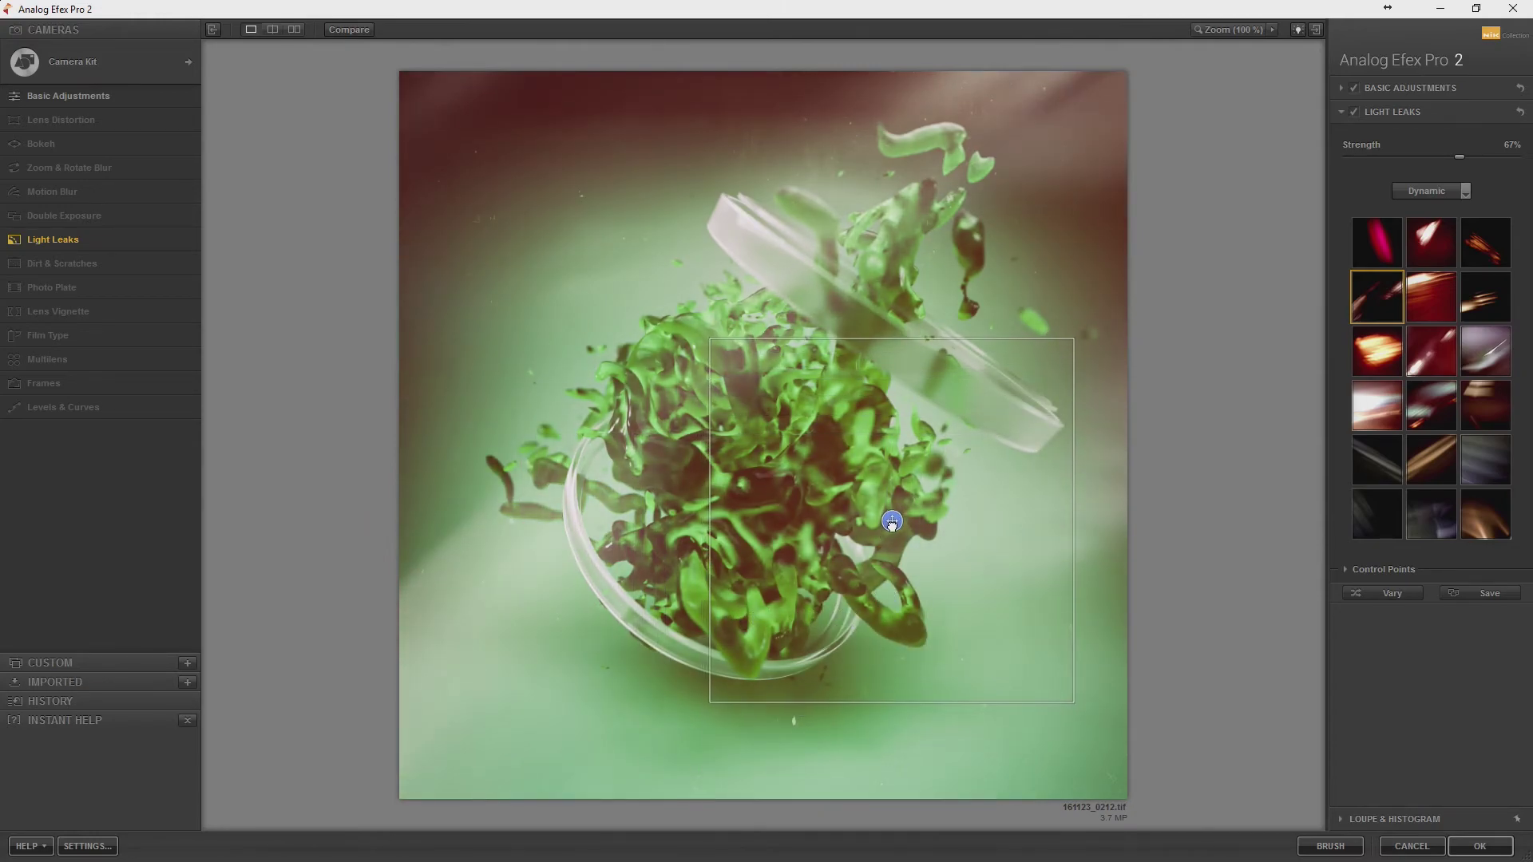
Toggle Light Leaks and Basic Adjustments to compare, leaving Basic Adjustments enabled and expanded.
left_click(1354, 111)
left_click(1354, 90)
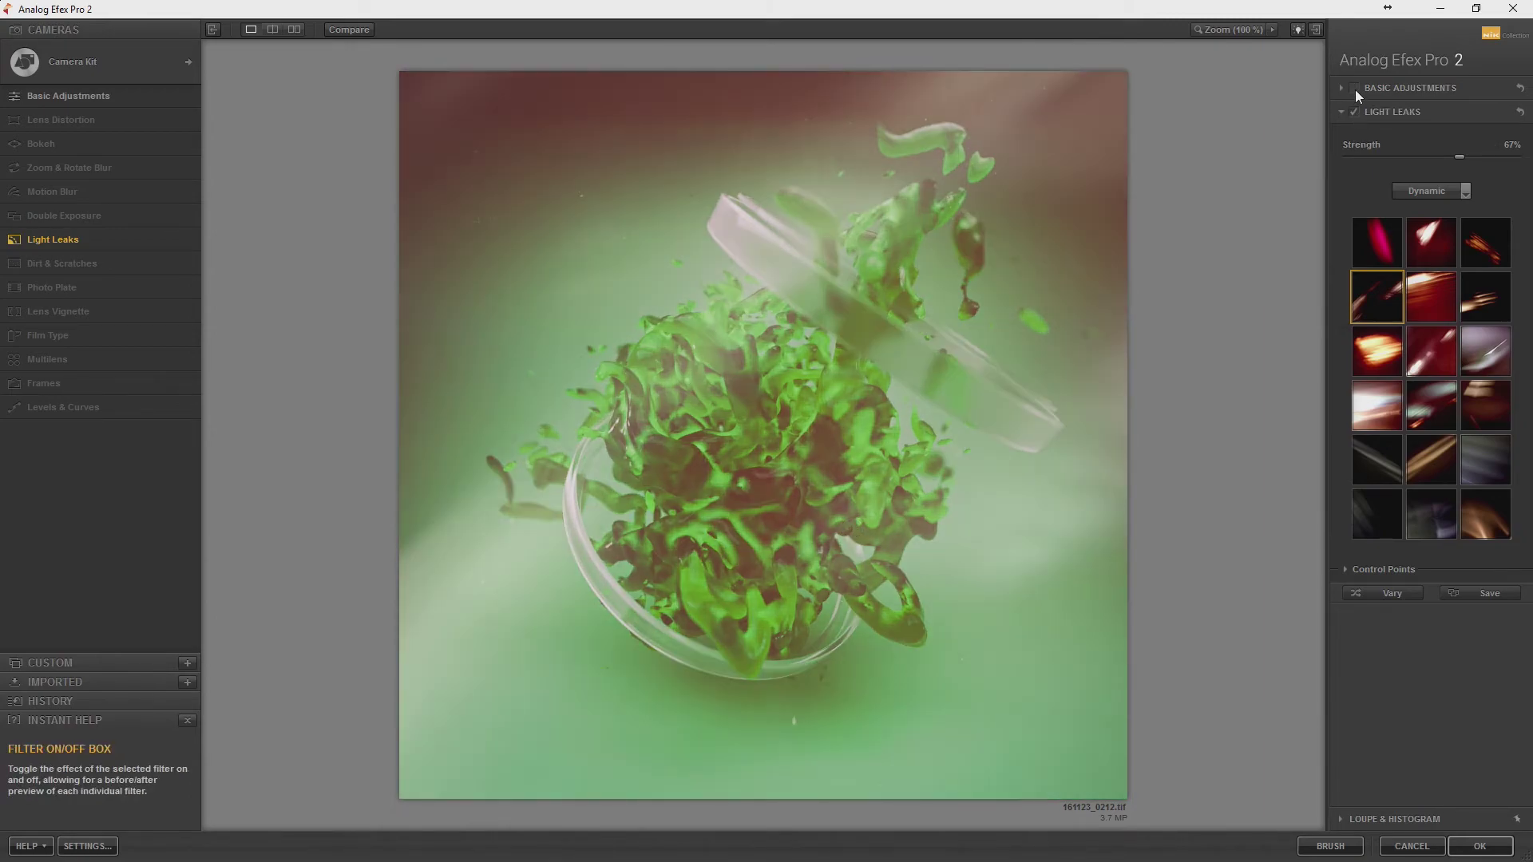
left_click(1355, 89)
left_click(1355, 90)
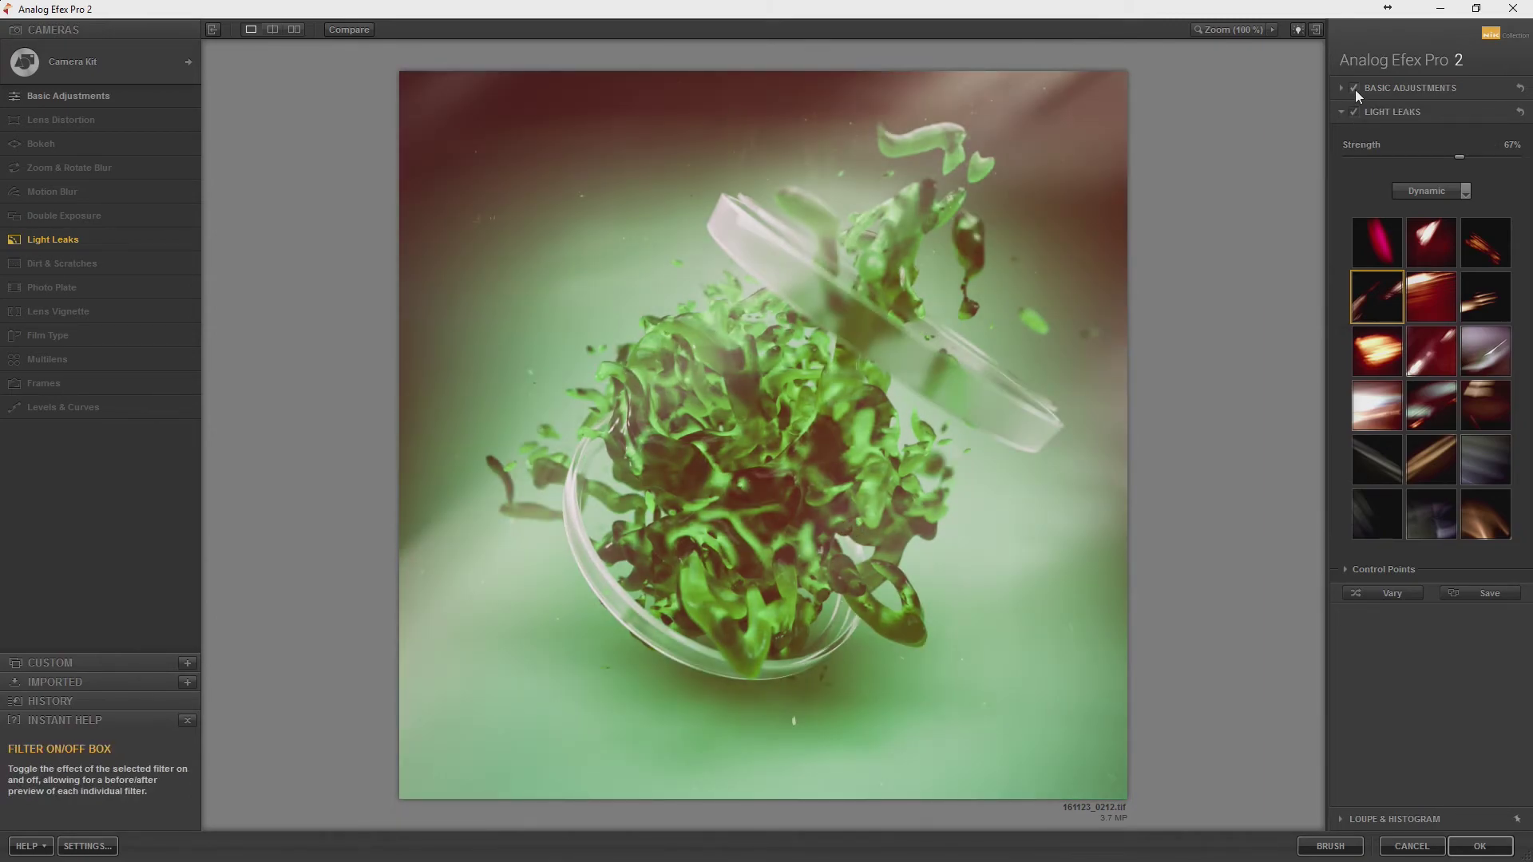
left_click(1341, 112)
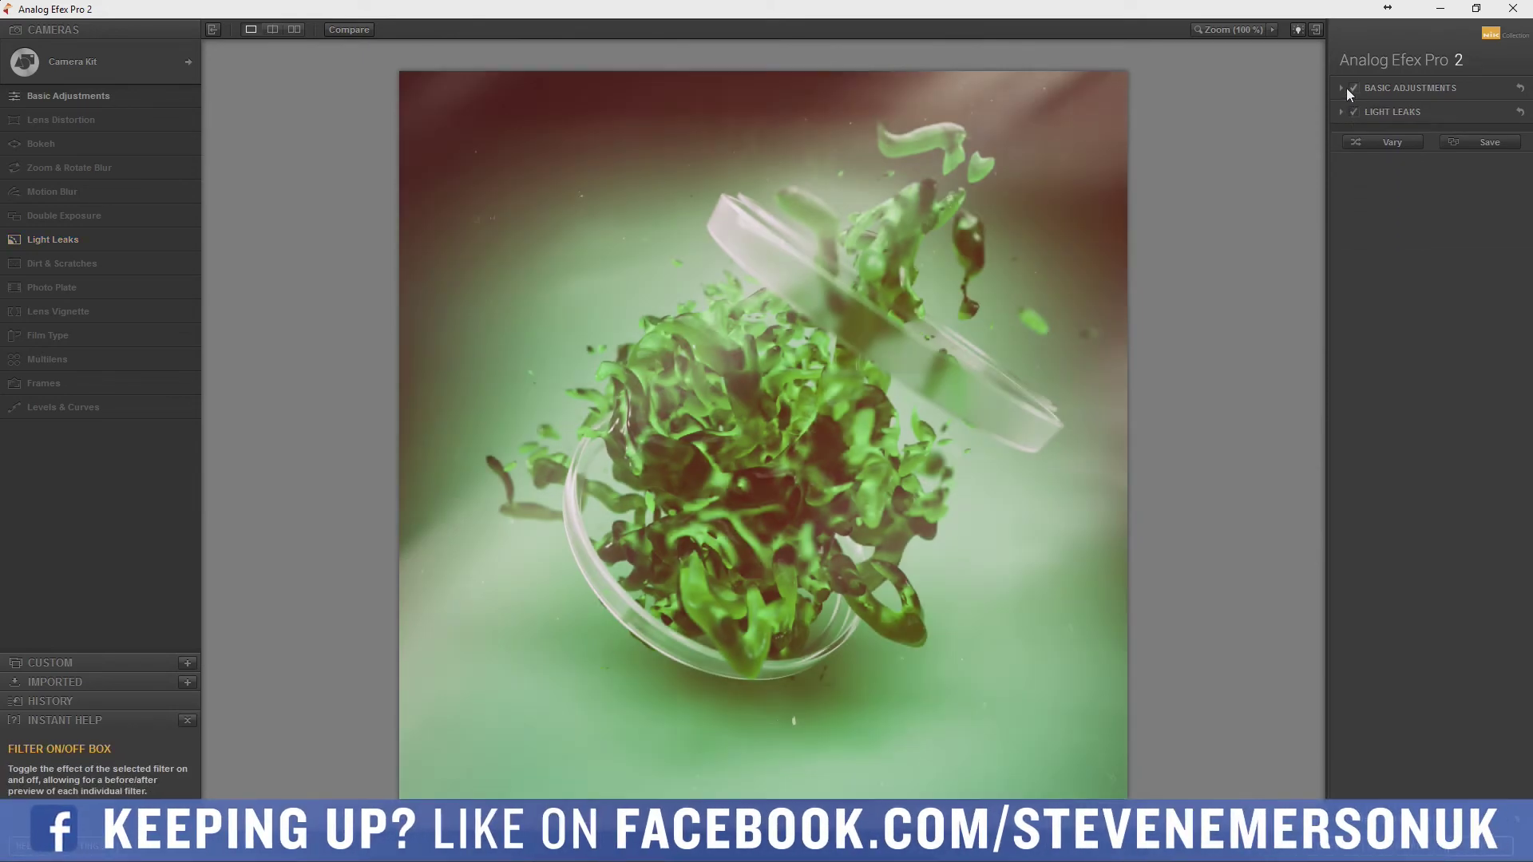
left_click(1342, 88)
Reduce Detail Extraction, set Contrast to 28%, and shift the light leak up and right.
mouse_move(1381, 132)
left_mouse_down()
mouse_move(1354, 133)
mouse_move(1376, 132)
left_mouse_up()
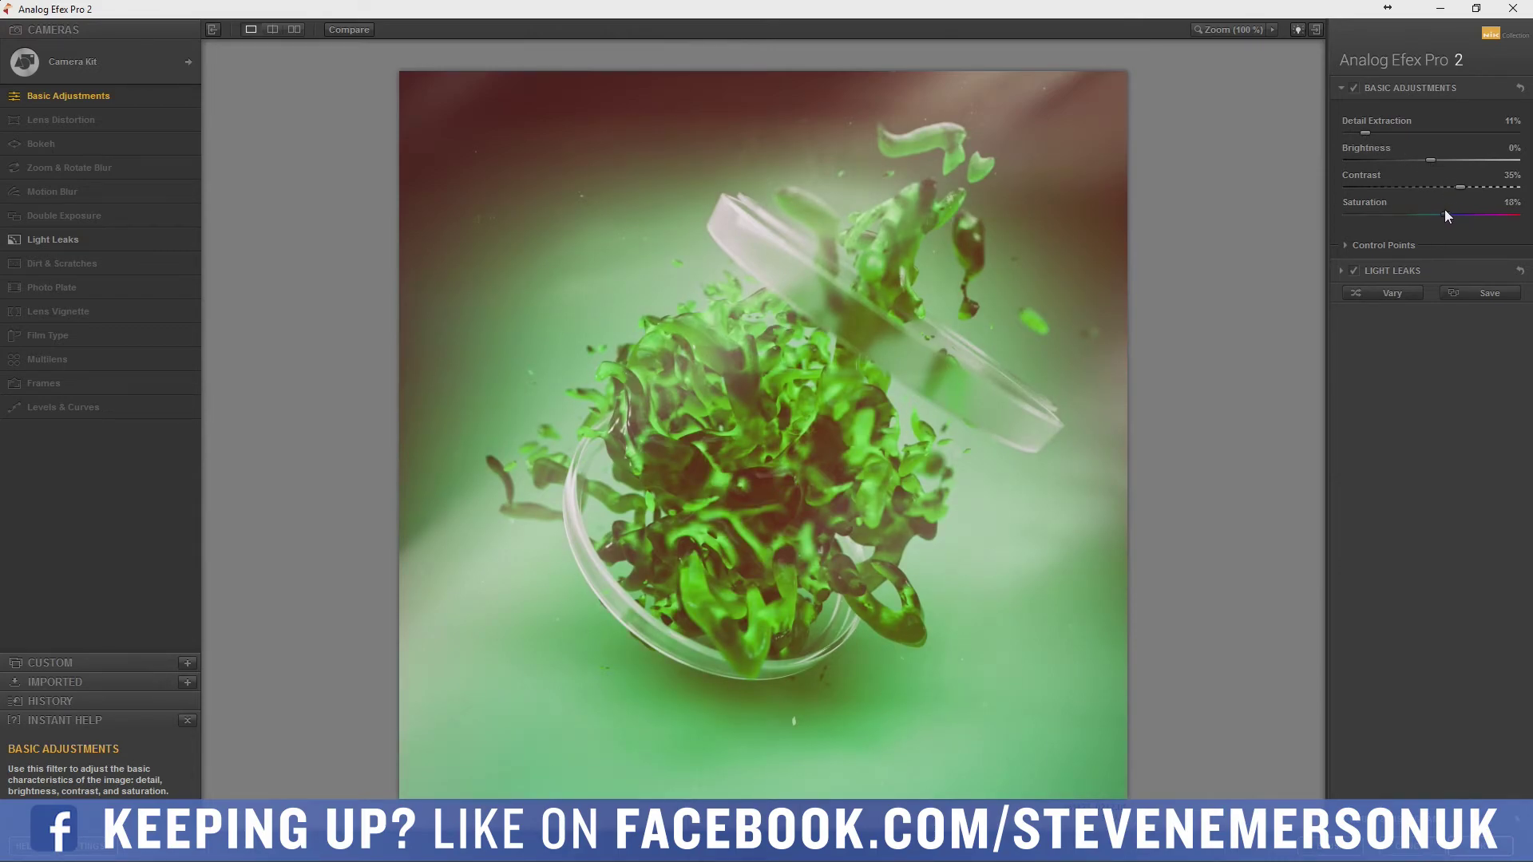
left_click_drag(1460, 187, 1450, 187)
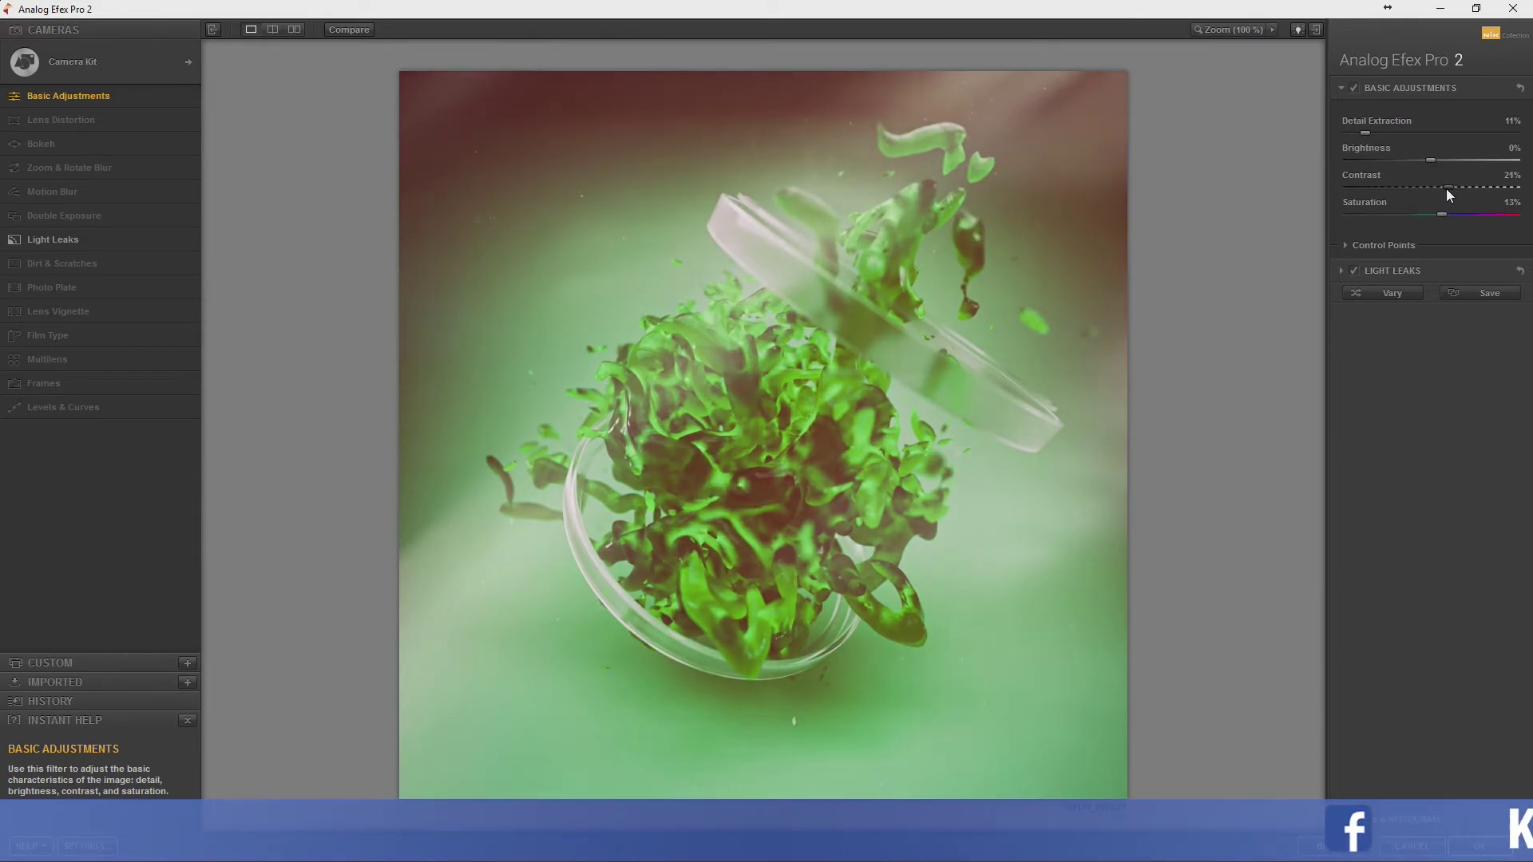
left_click(1383, 270)
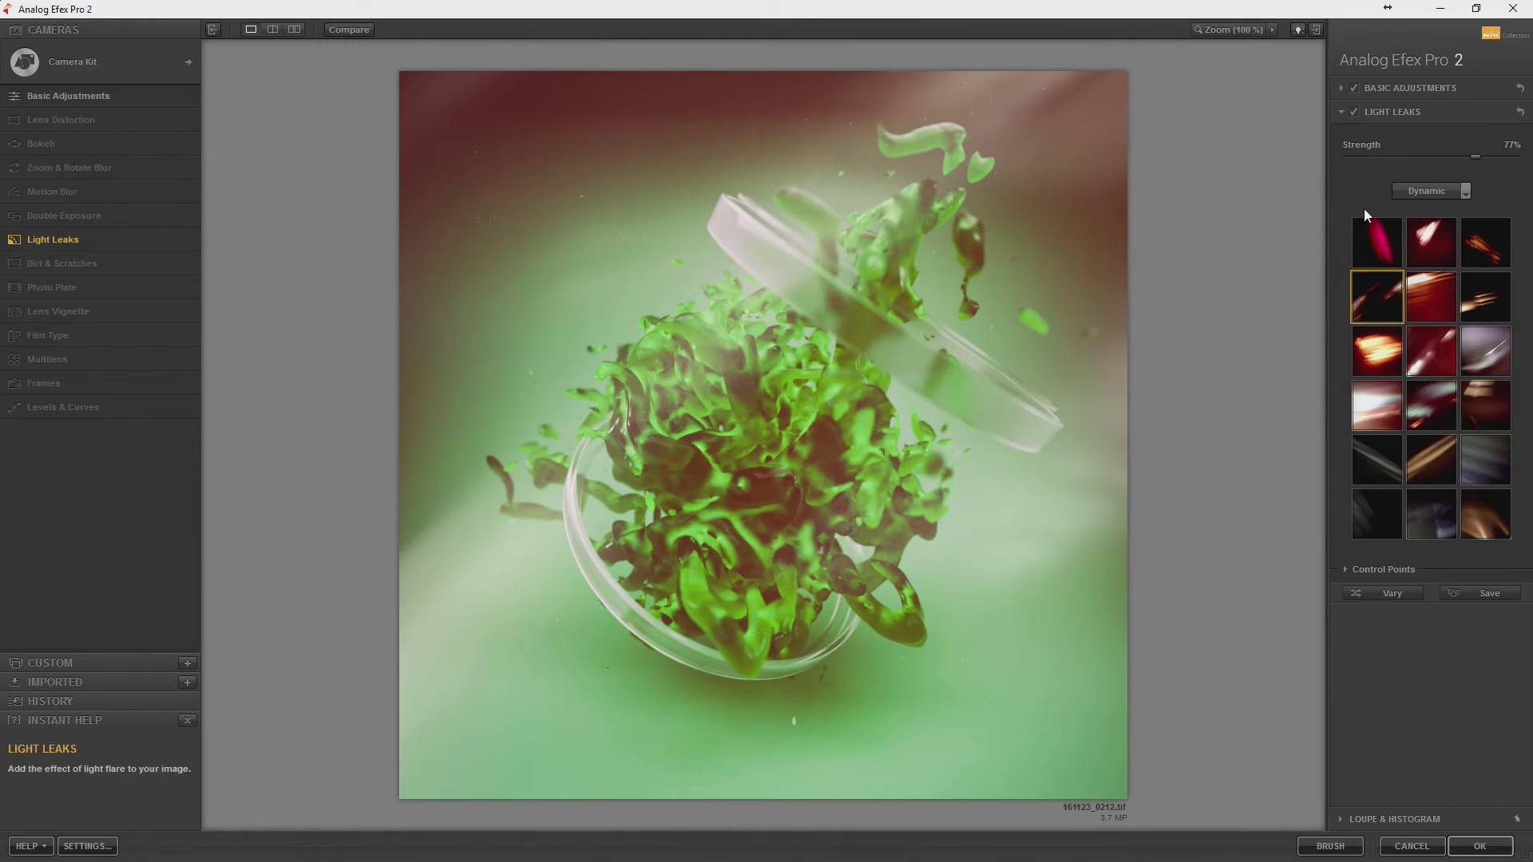
mouse_move(852, 531)
left_mouse_down()
mouse_move(889, 487)
mouse_move(949, 501)
mouse_move(909, 476)
left_mouse_up()
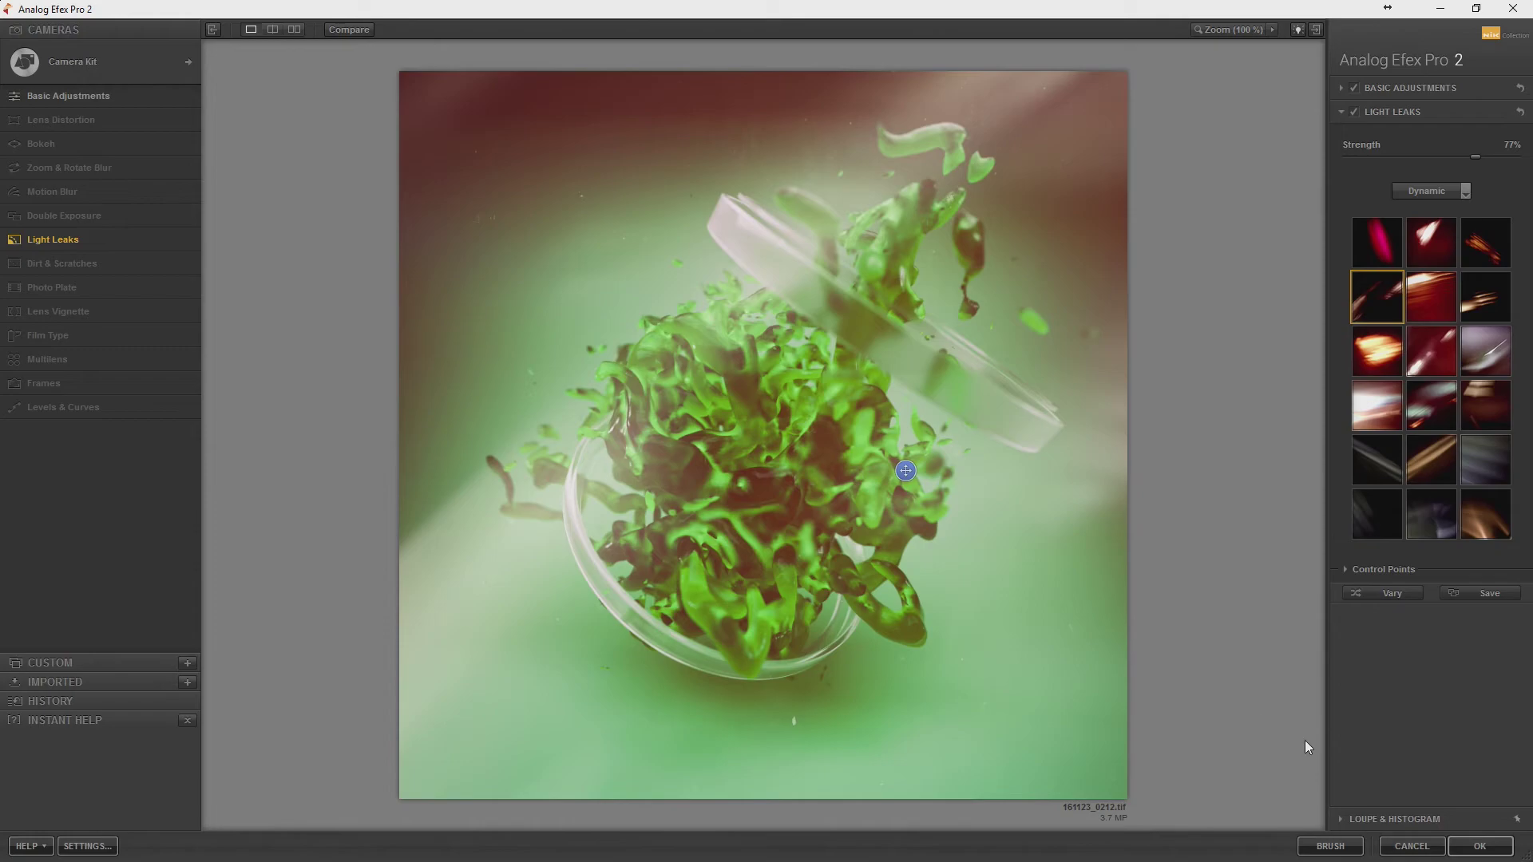
Apply the filter and try Lighten, Soft Light and Overlay blends on the top layer.
left_click(1482, 844)
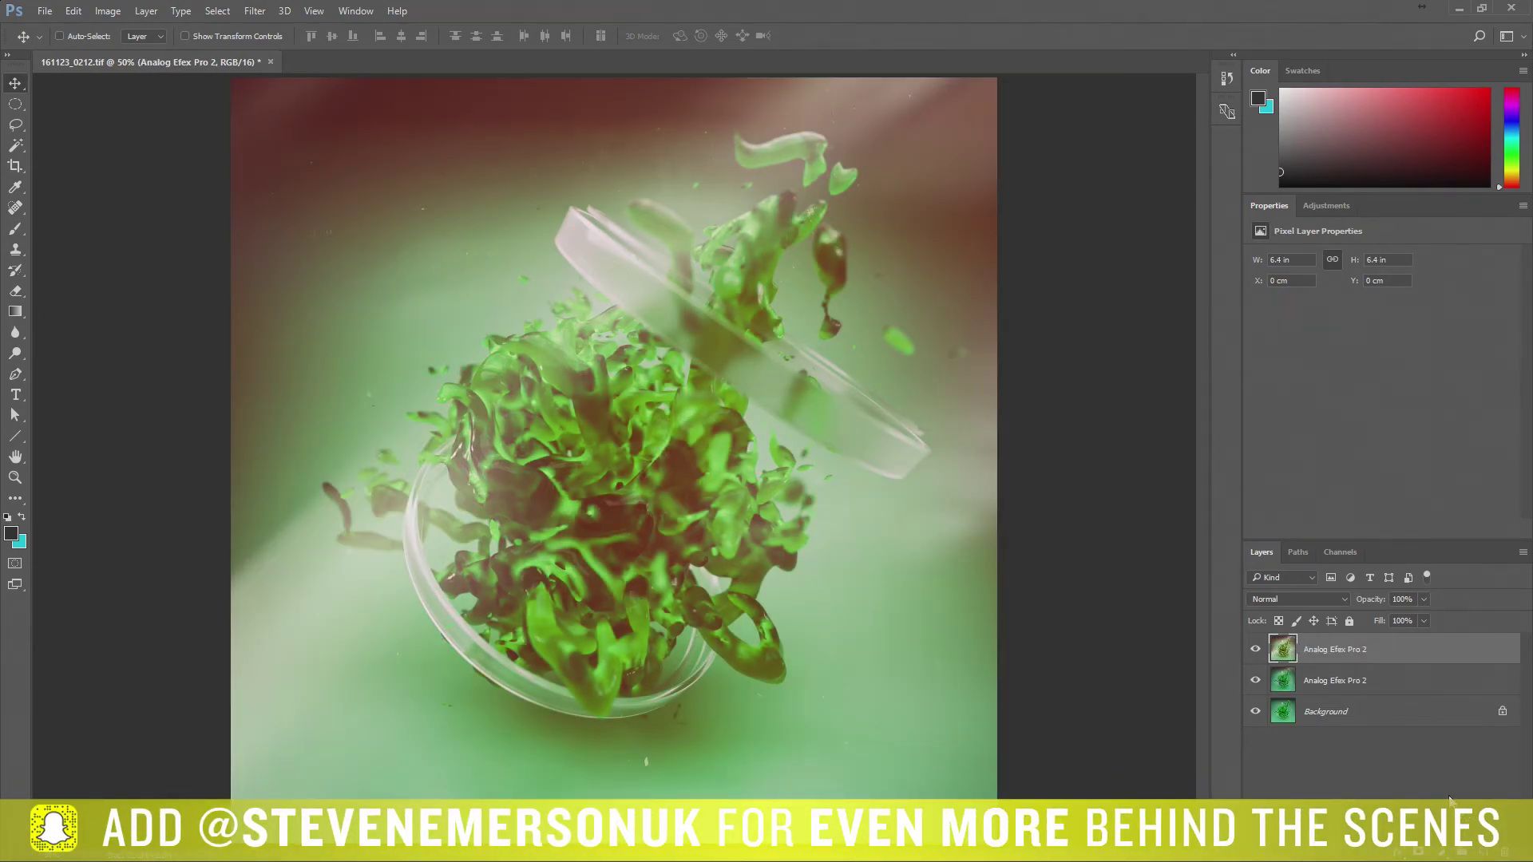
left_click(1344, 599)
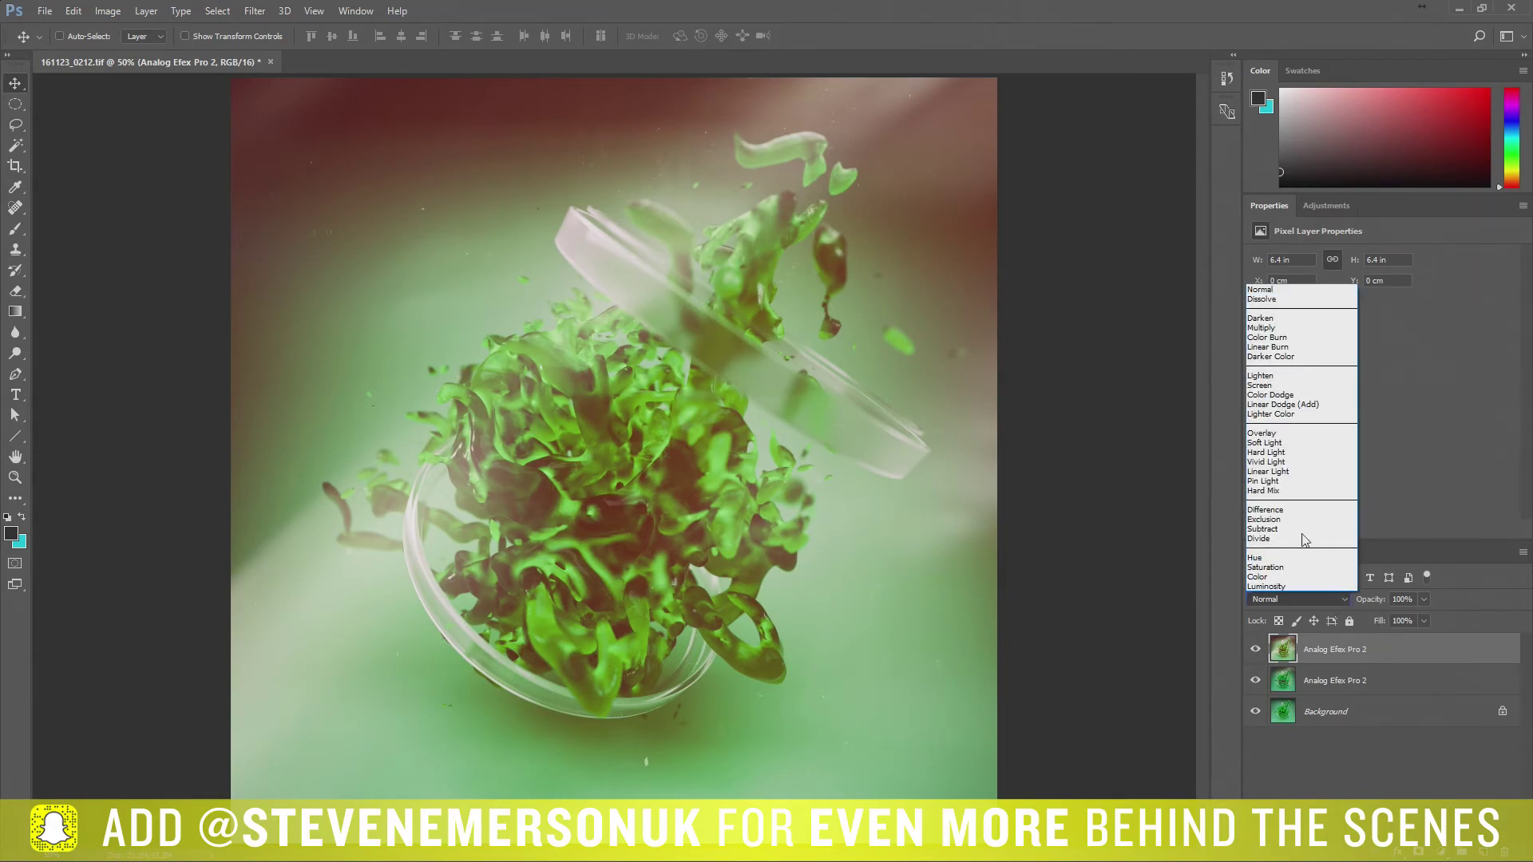
left_click(1278, 375)
left_click(1346, 600)
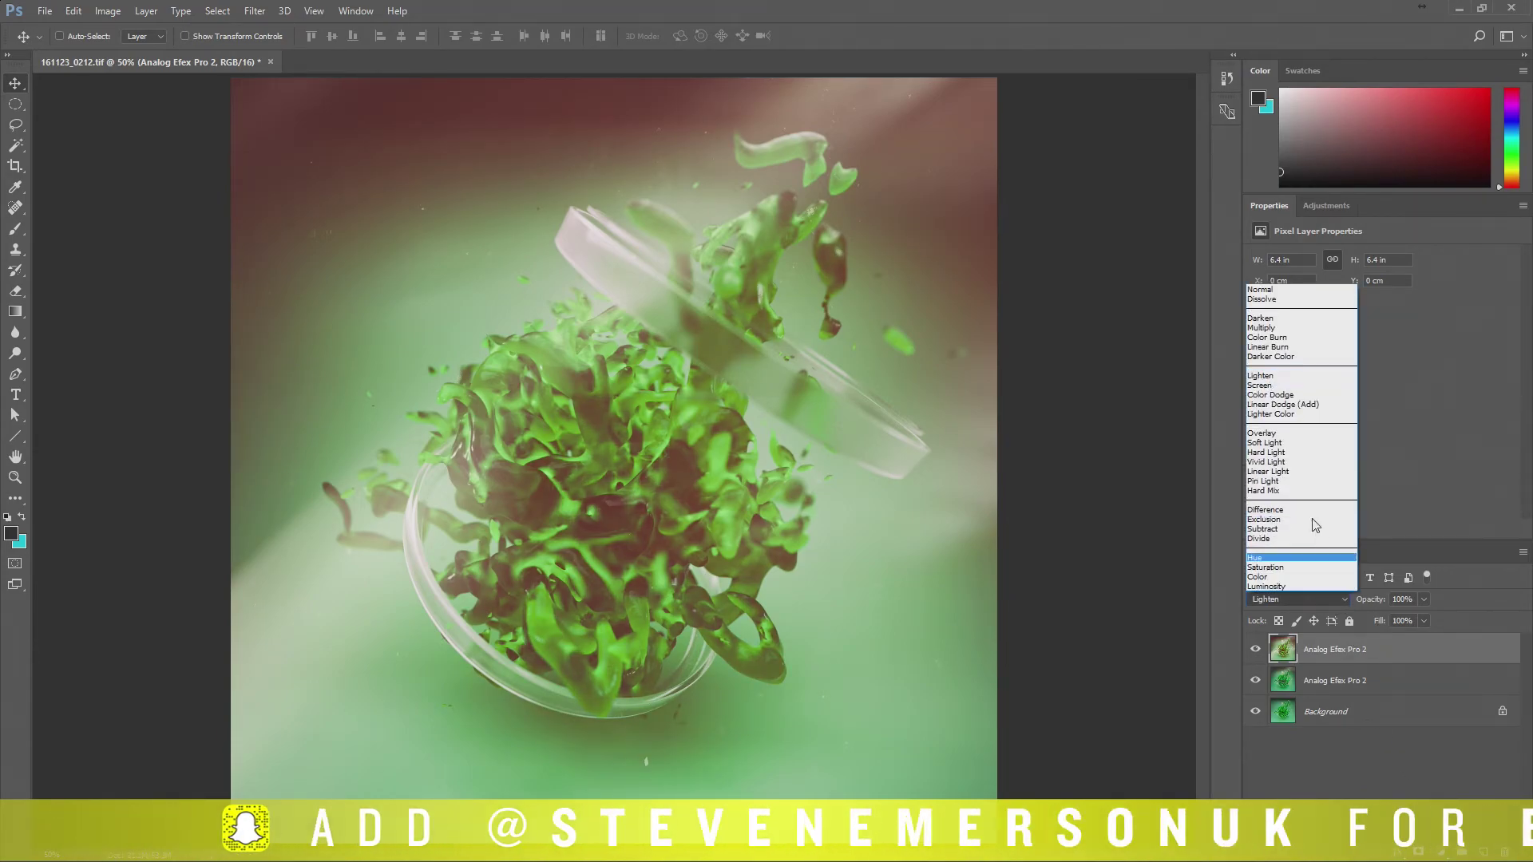
left_click(1287, 444)
left_click(1340, 600)
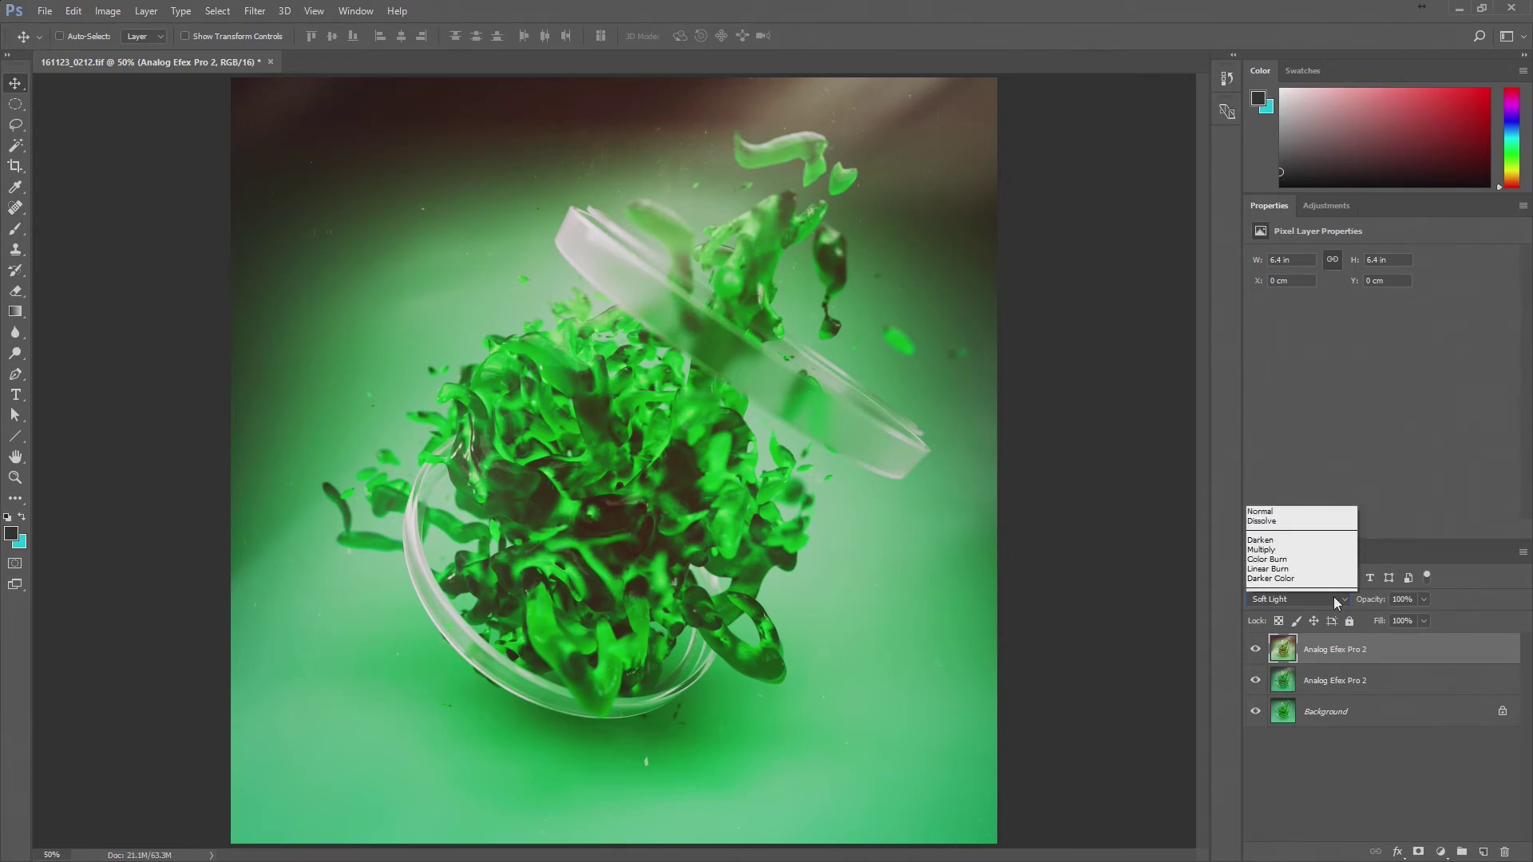
left_click(1310, 431)
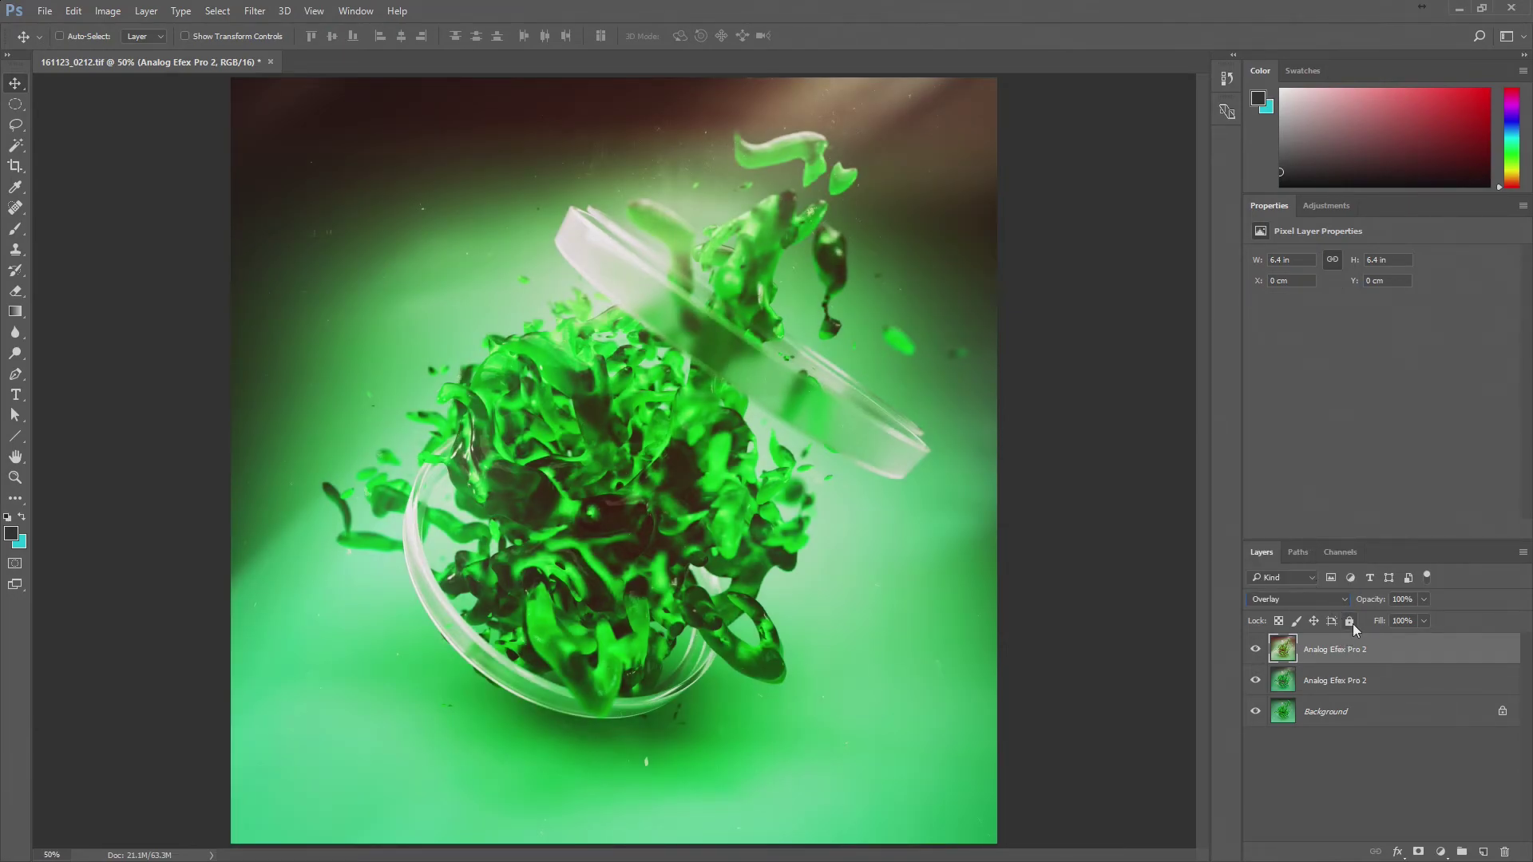
Try Multiply and Overlay, then return the top layer's blend mode to Normal.
left_click(1344, 601)
left_click(1297, 329)
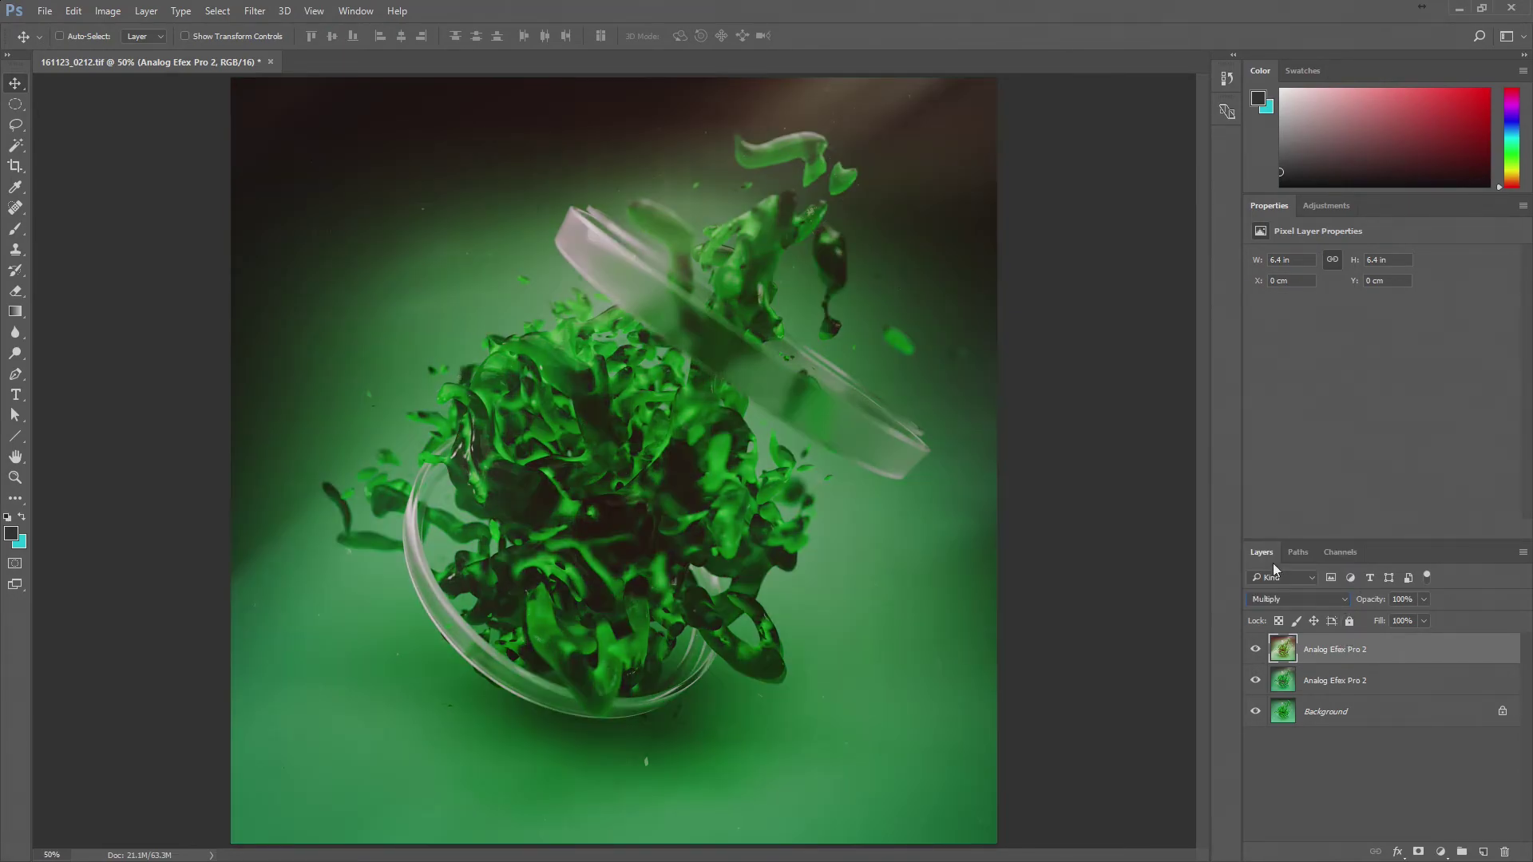
left_click(1316, 604)
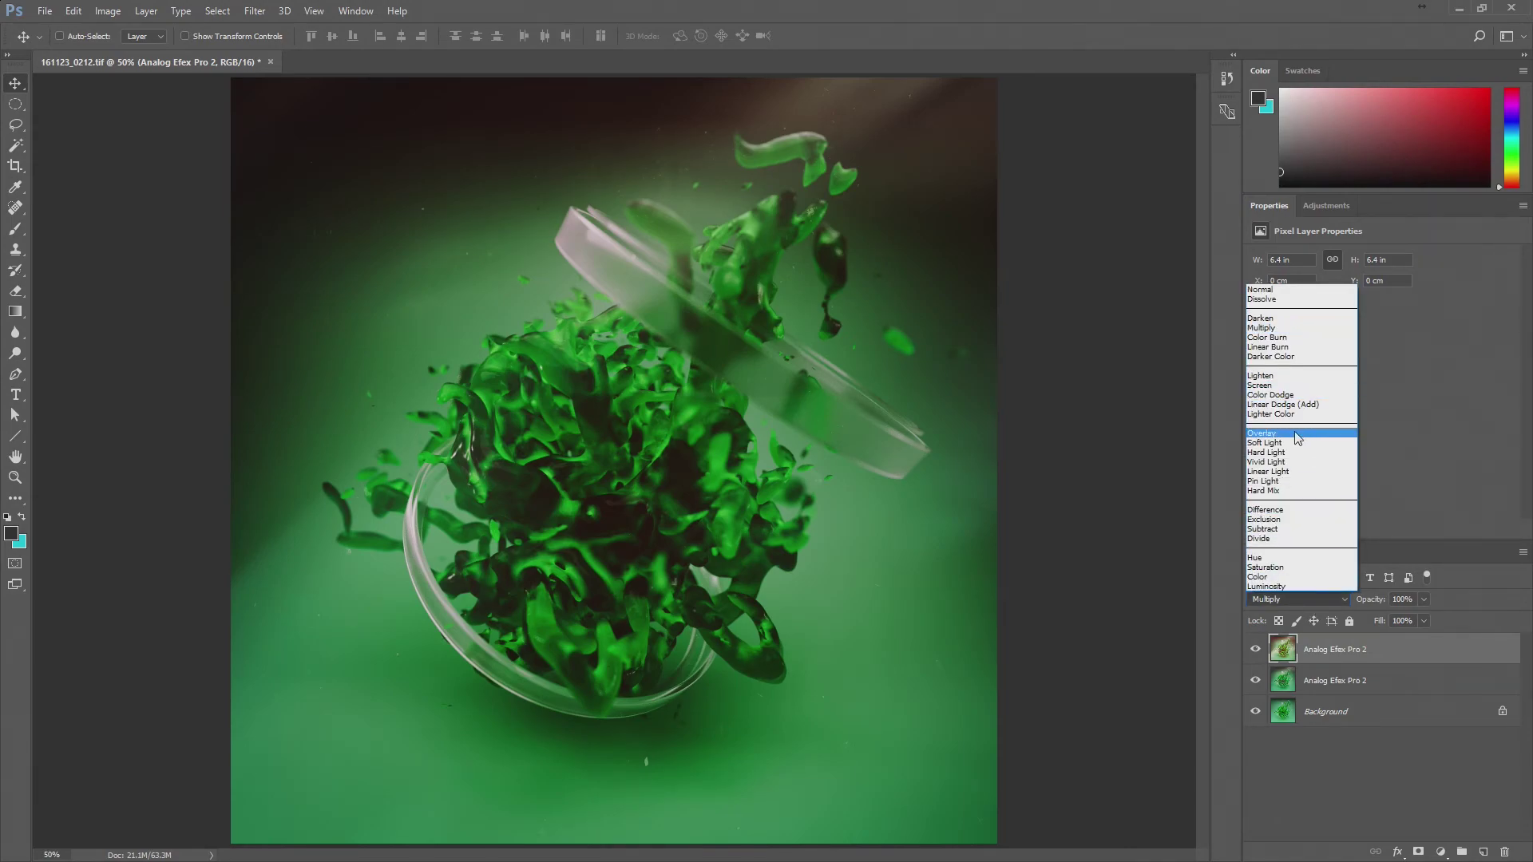
left_click(1310, 432)
left_click(1340, 600)
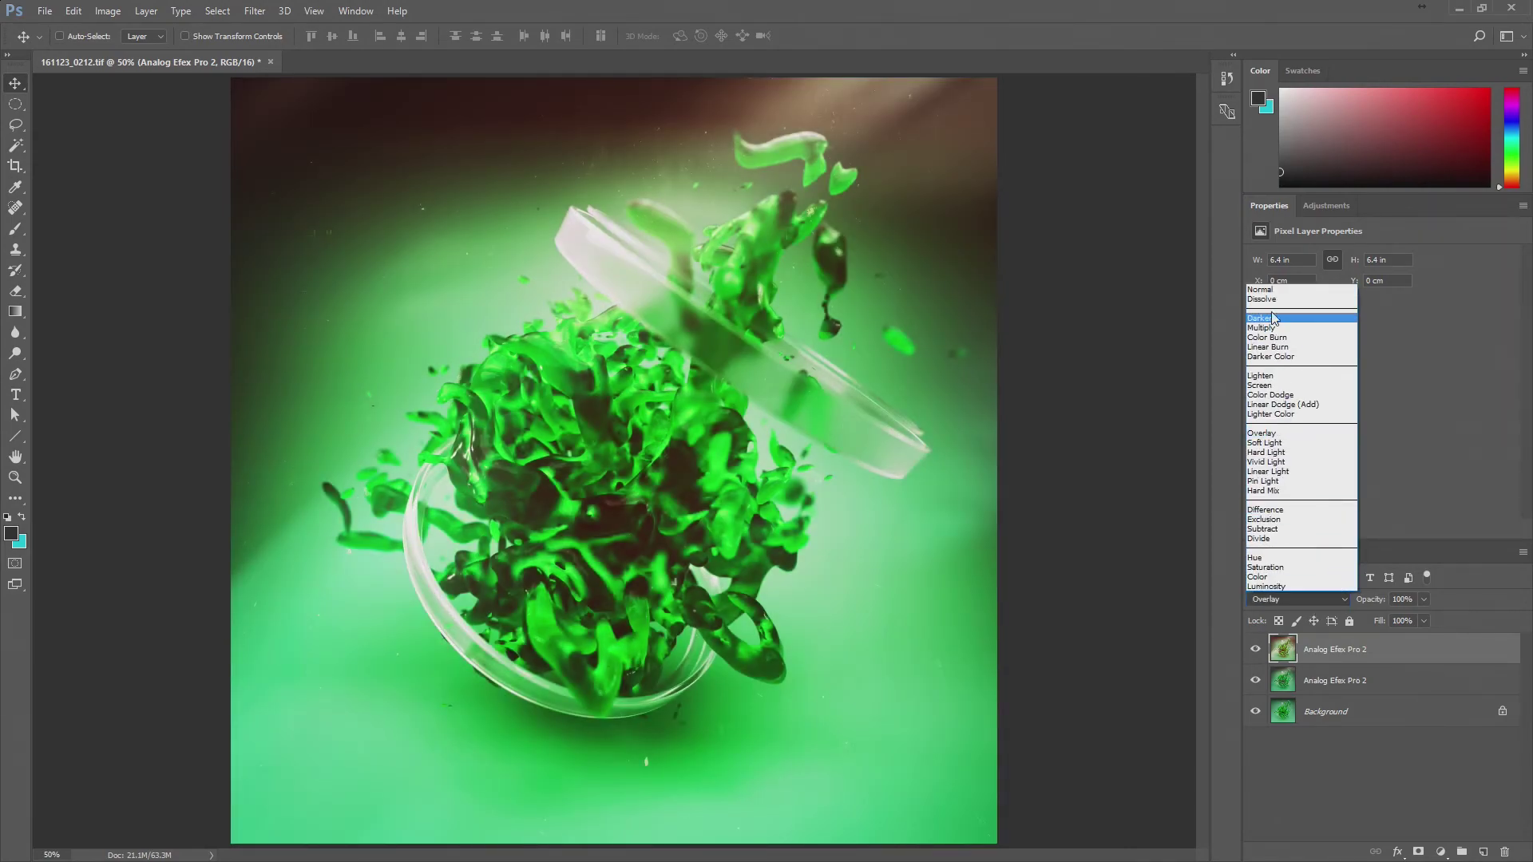
left_click(1278, 295)
Set the top Analog Efex Pro 2 layer to 77% opacity and toggle it to compare.
left_click(1424, 600)
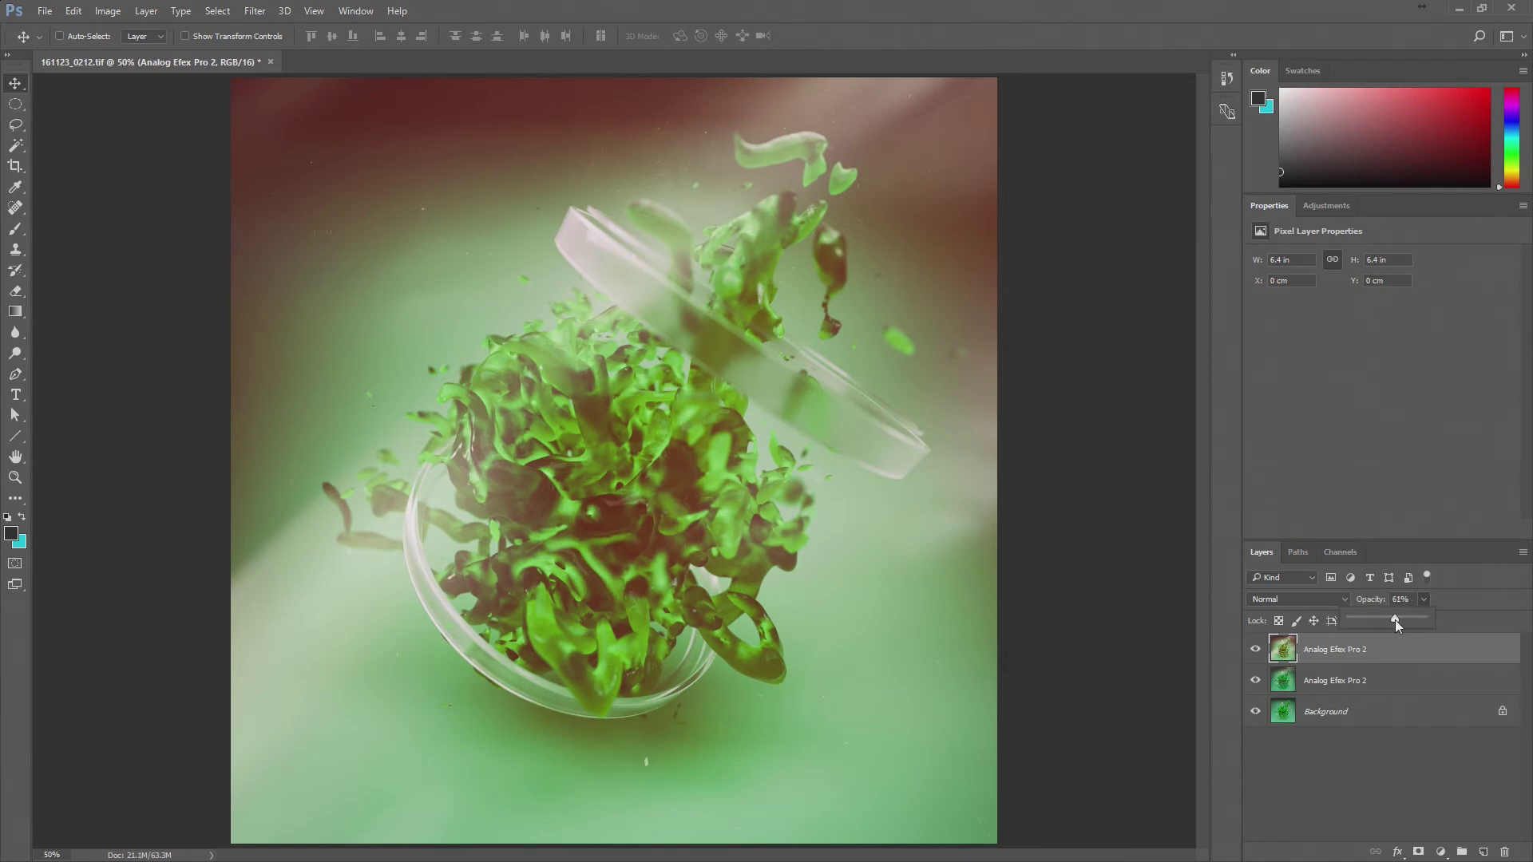
left_click_drag(1392, 626, 1408, 625)
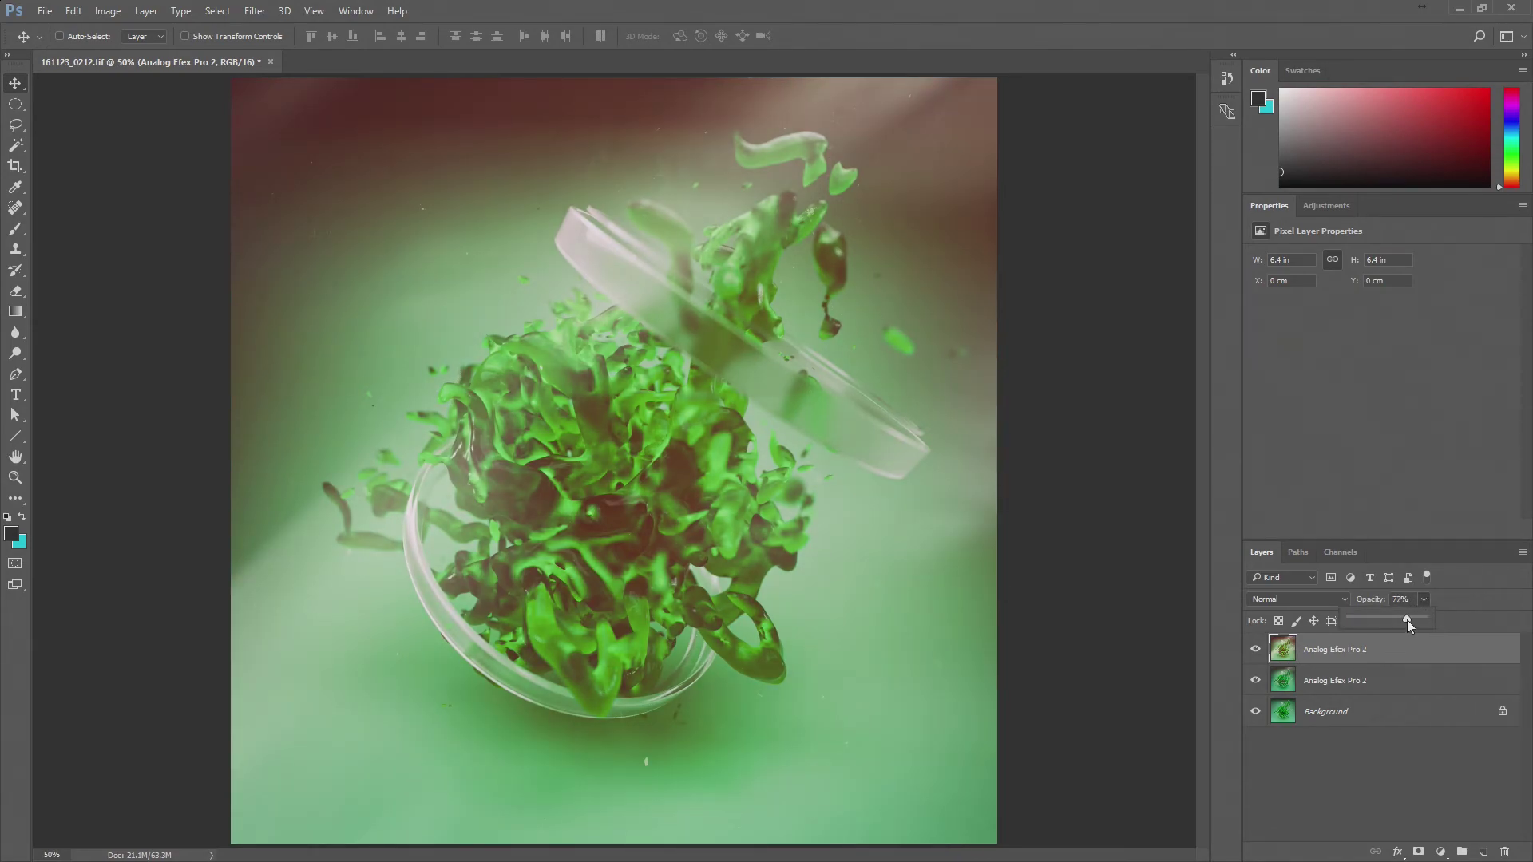
left_click(1256, 649)
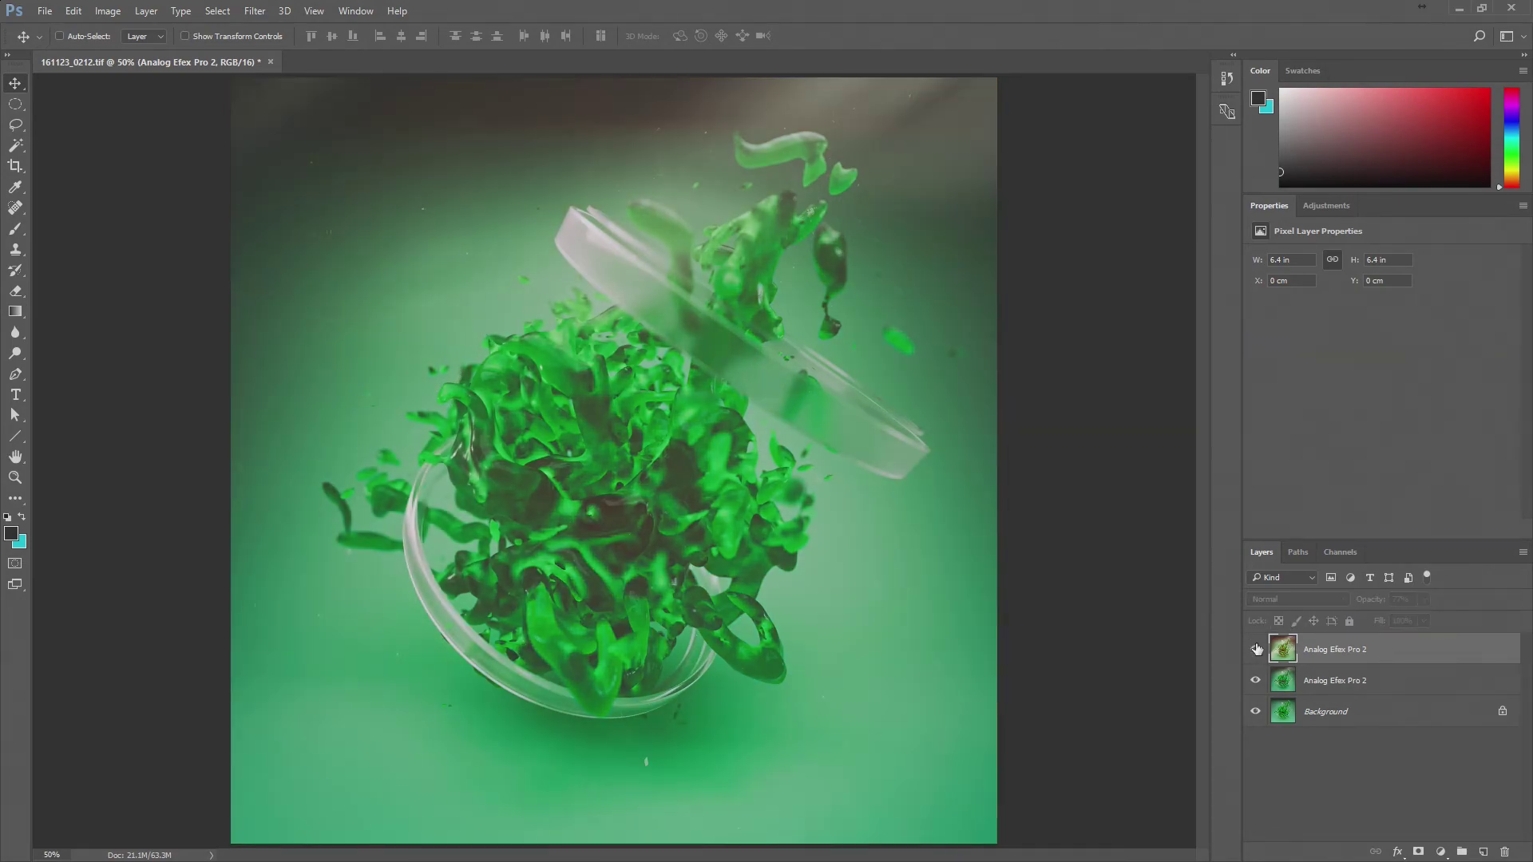
left_click(1257, 649)
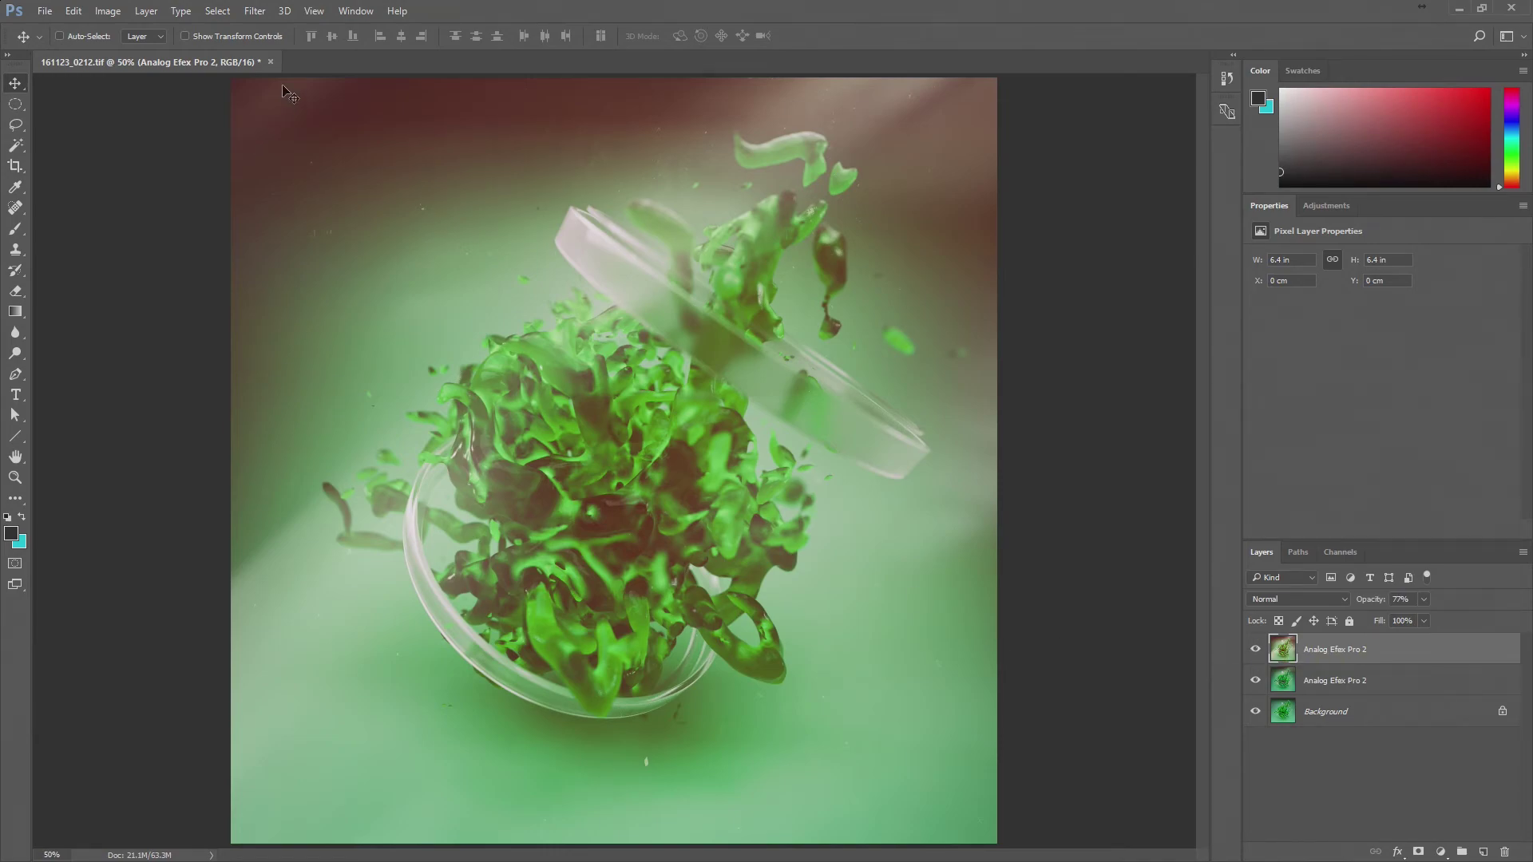
Add Levels and Curves layers, with Auto Levels and the midtone and white sliders pulled in.
left_click(146, 11)
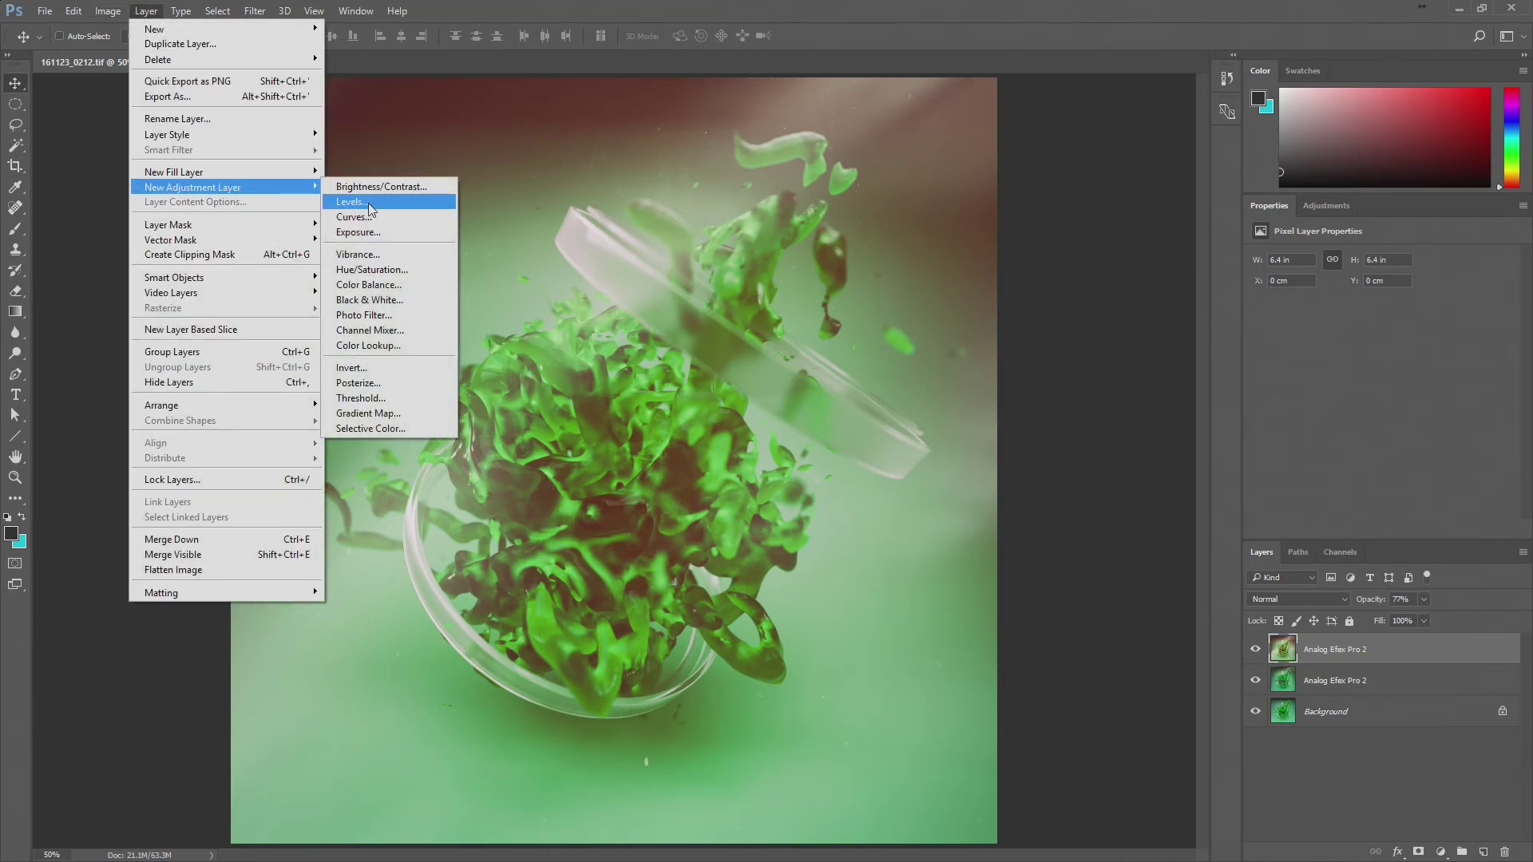
left_click(384, 203)
left_click(146, 11)
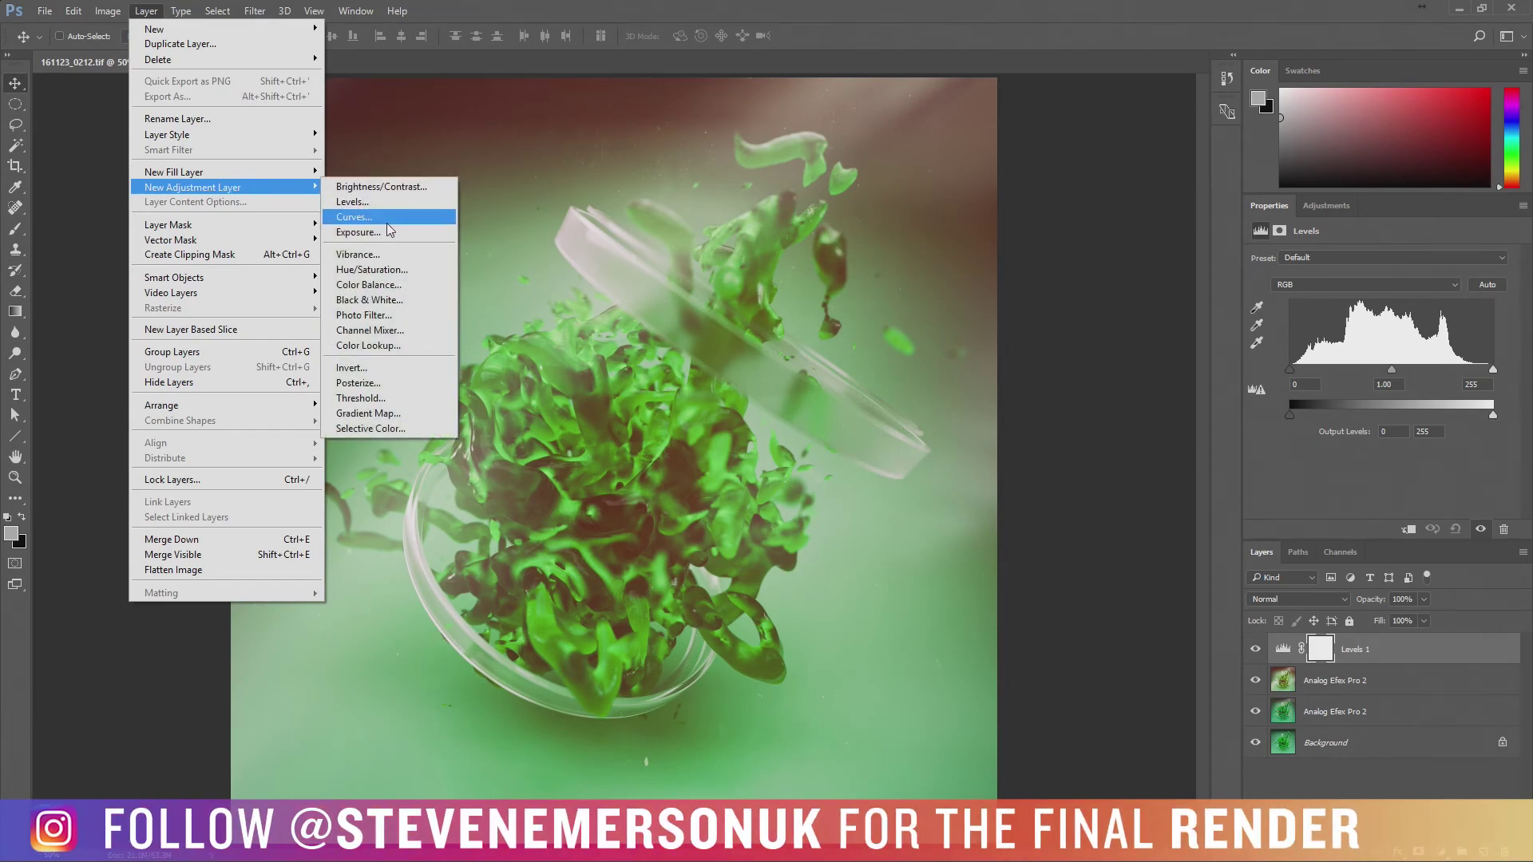
left_click(375, 218)
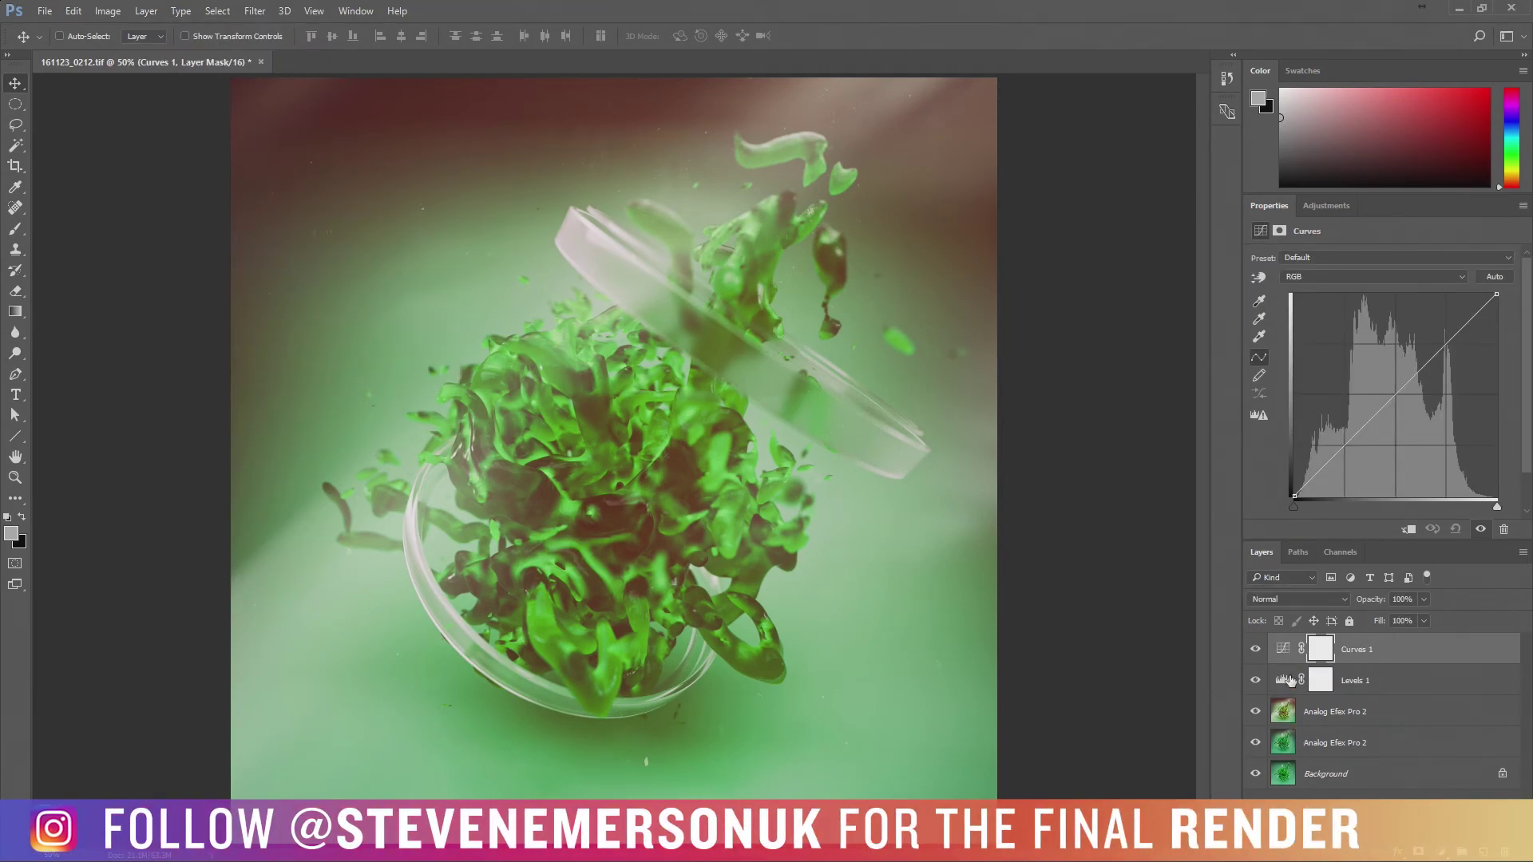
left_click(1291, 682)
left_click(1490, 286)
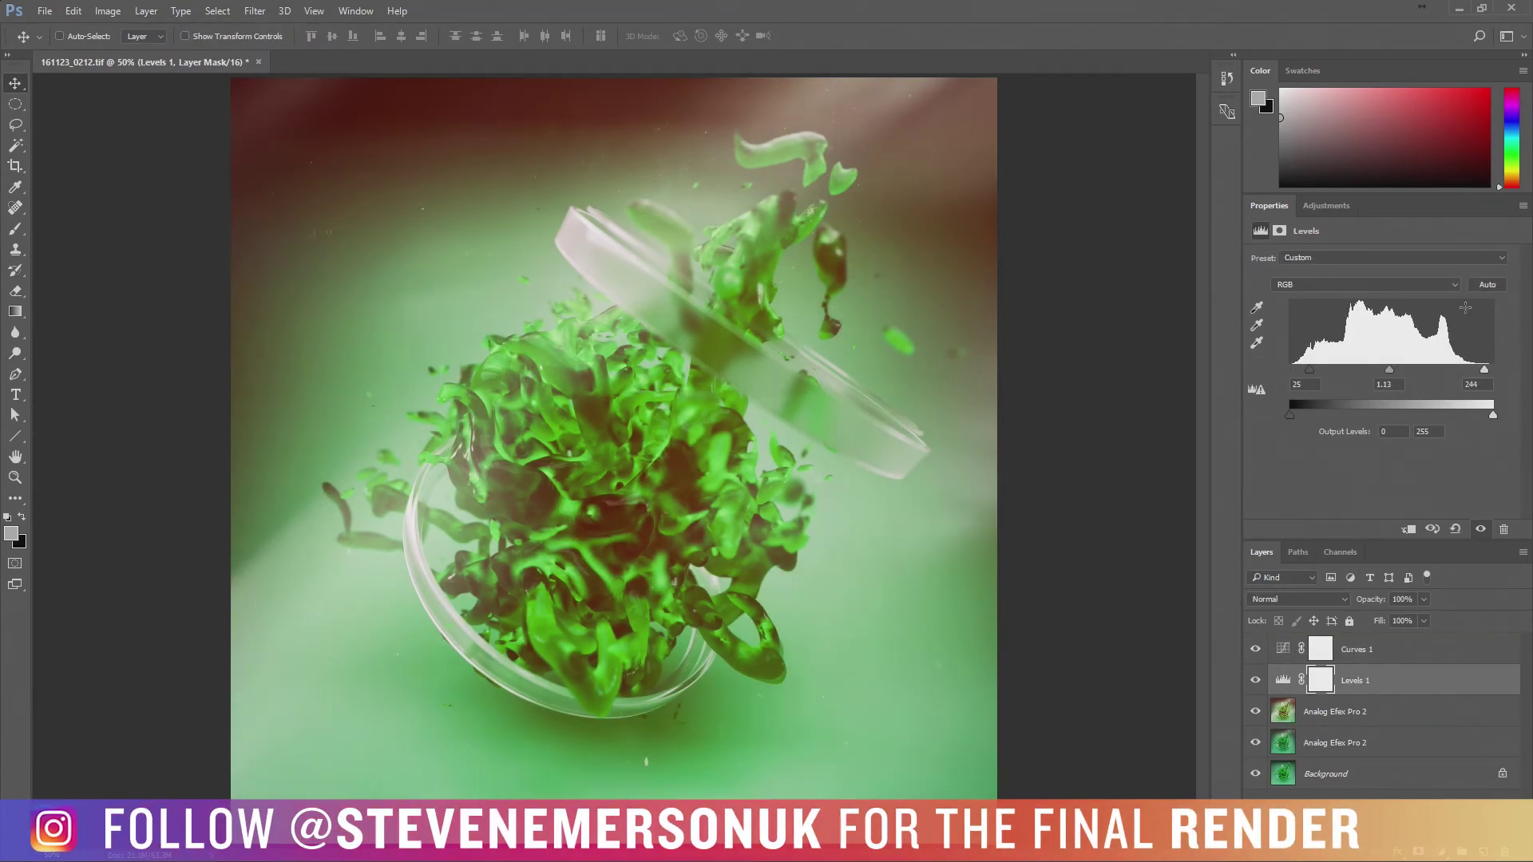
left_click_drag(1394, 371, 1480, 372)
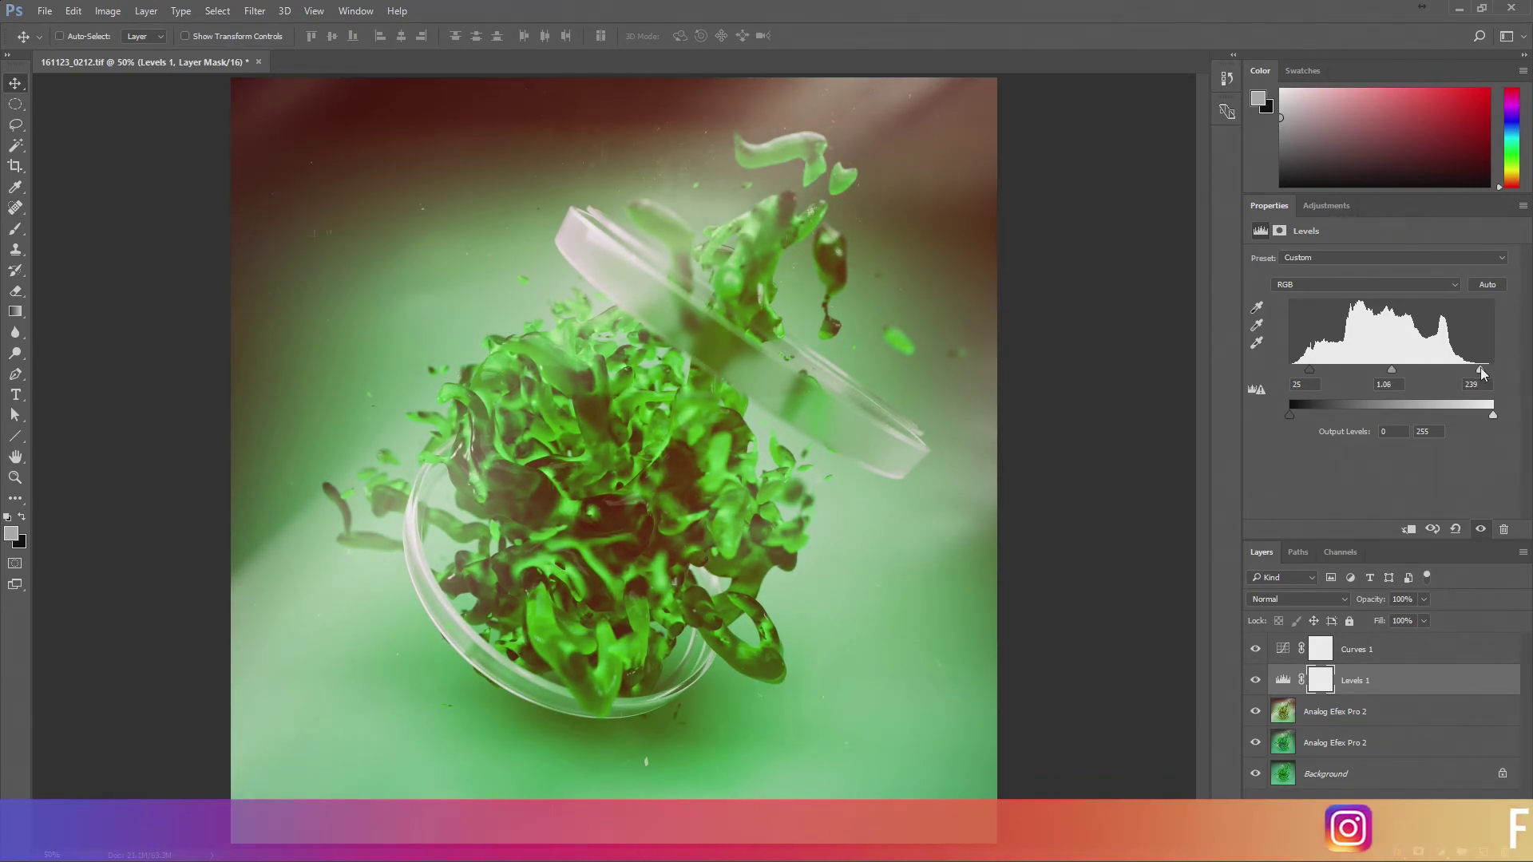
Shape the curve with raised black point and added control points, comparing against the Analog Efex layers.
left_click(1304, 651)
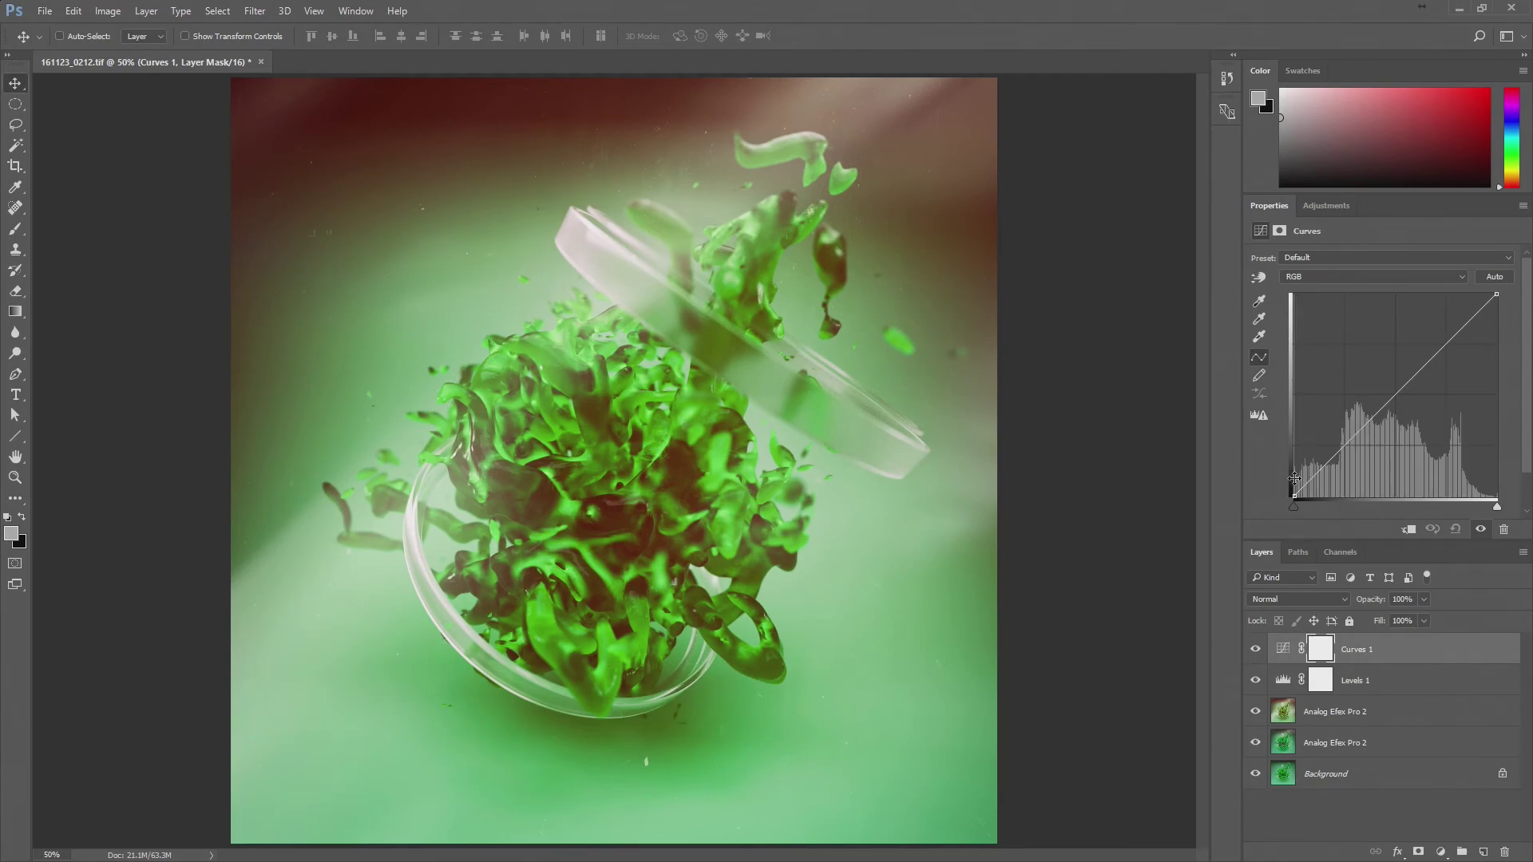
mouse_move(1294, 499)
left_mouse_down()
mouse_move(1322, 445)
mouse_move(1339, 452)
left_mouse_up()
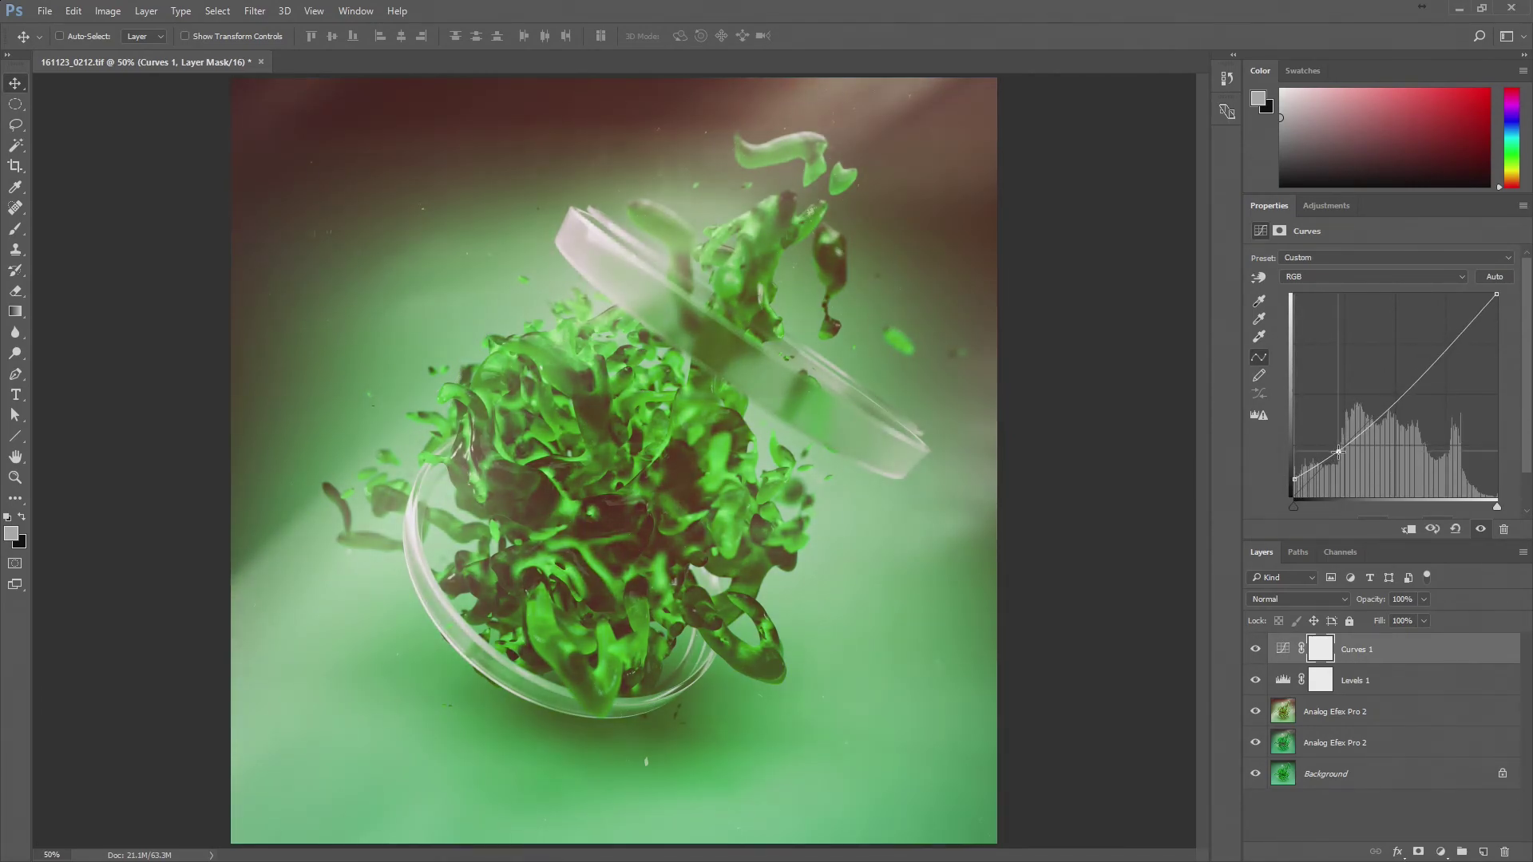
left_click(1398, 394)
left_click(1448, 342)
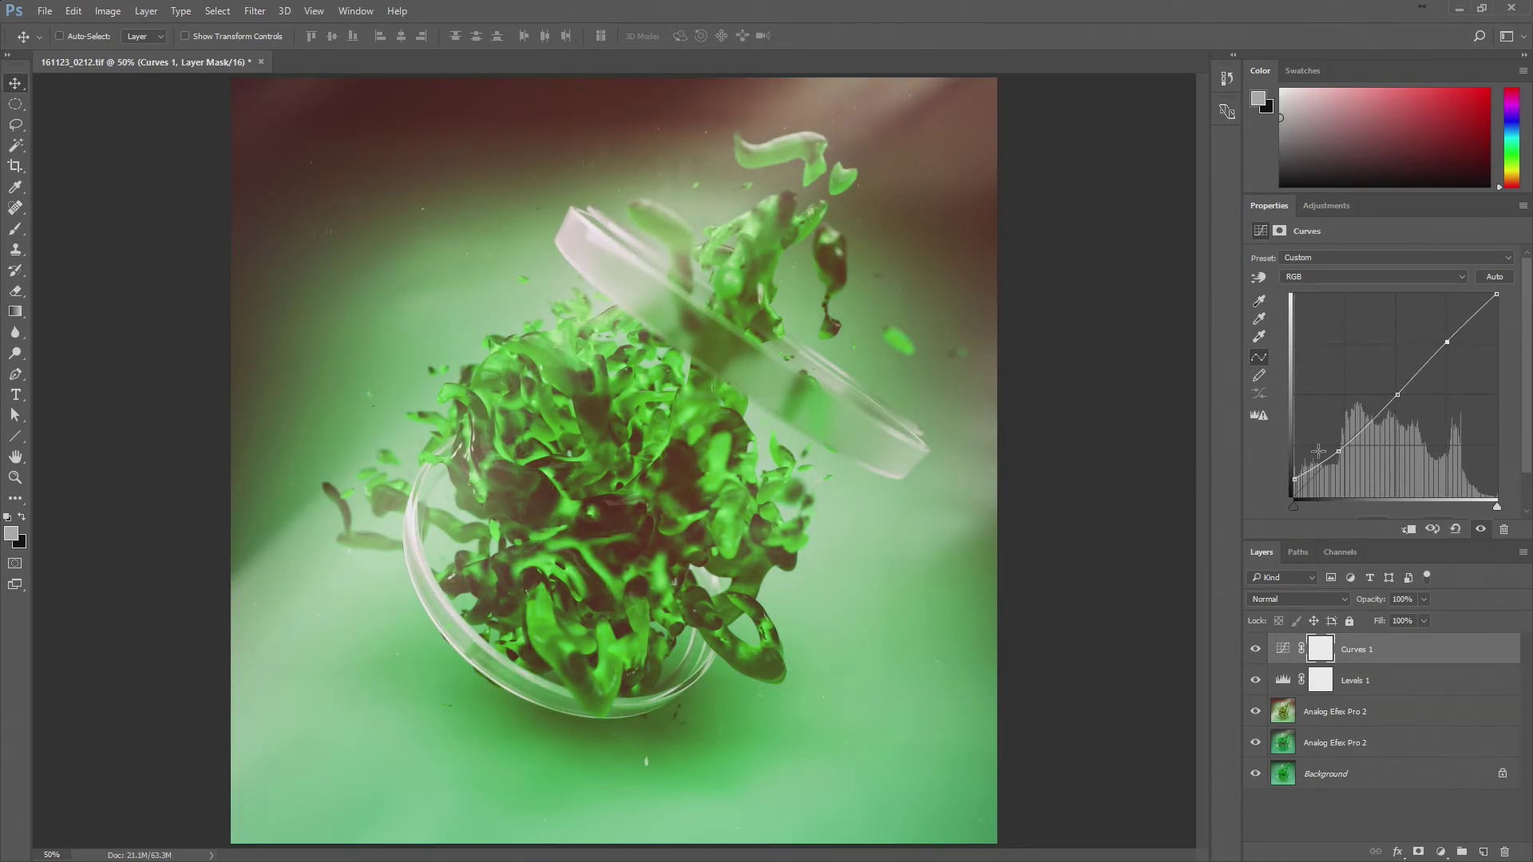
left_click_drag(1294, 480, 1339, 458)
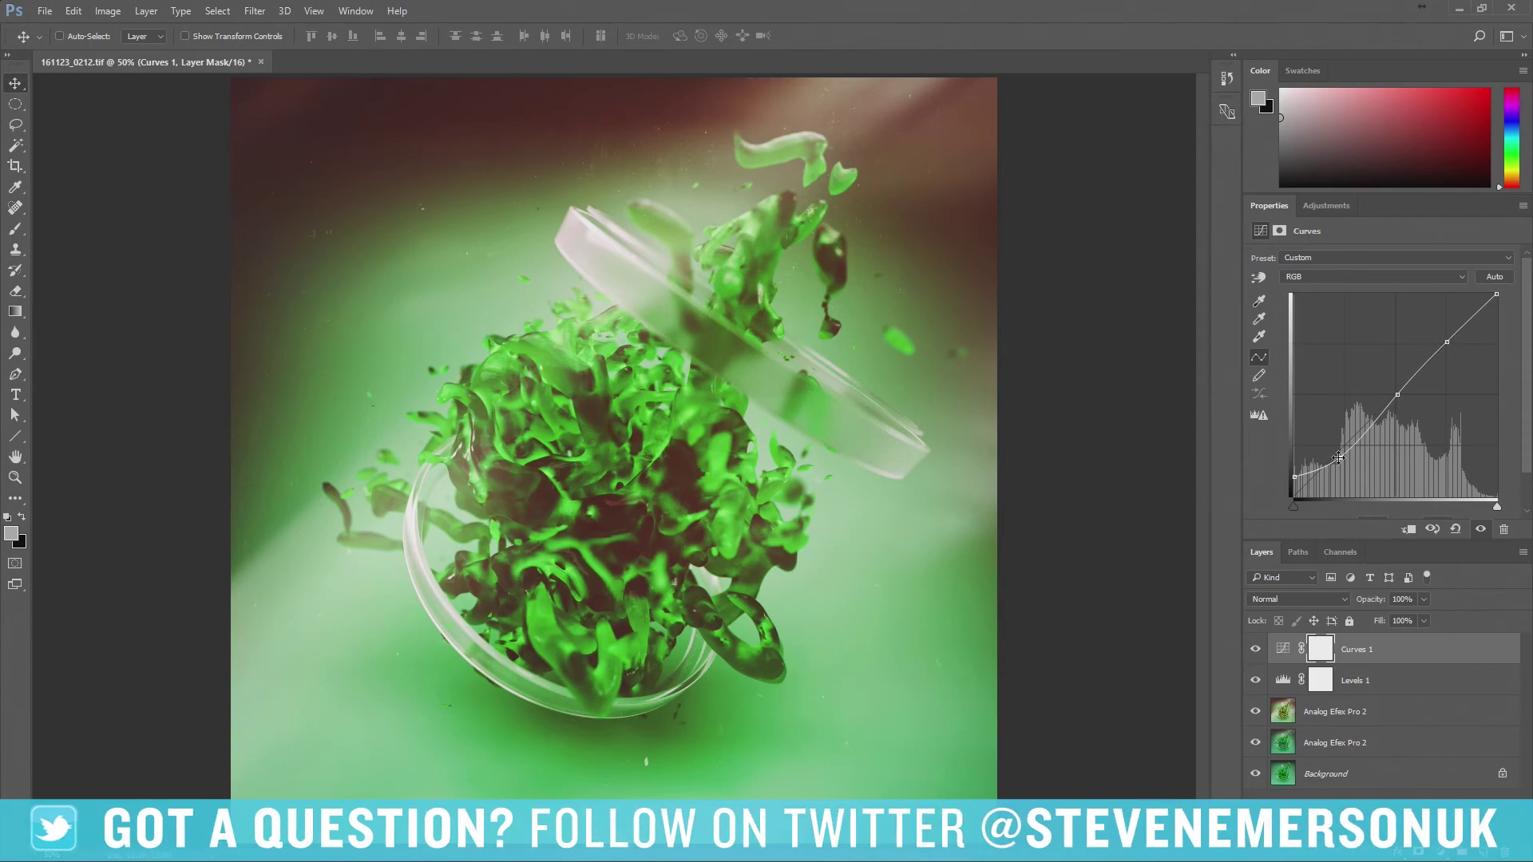
left_click(1339, 457)
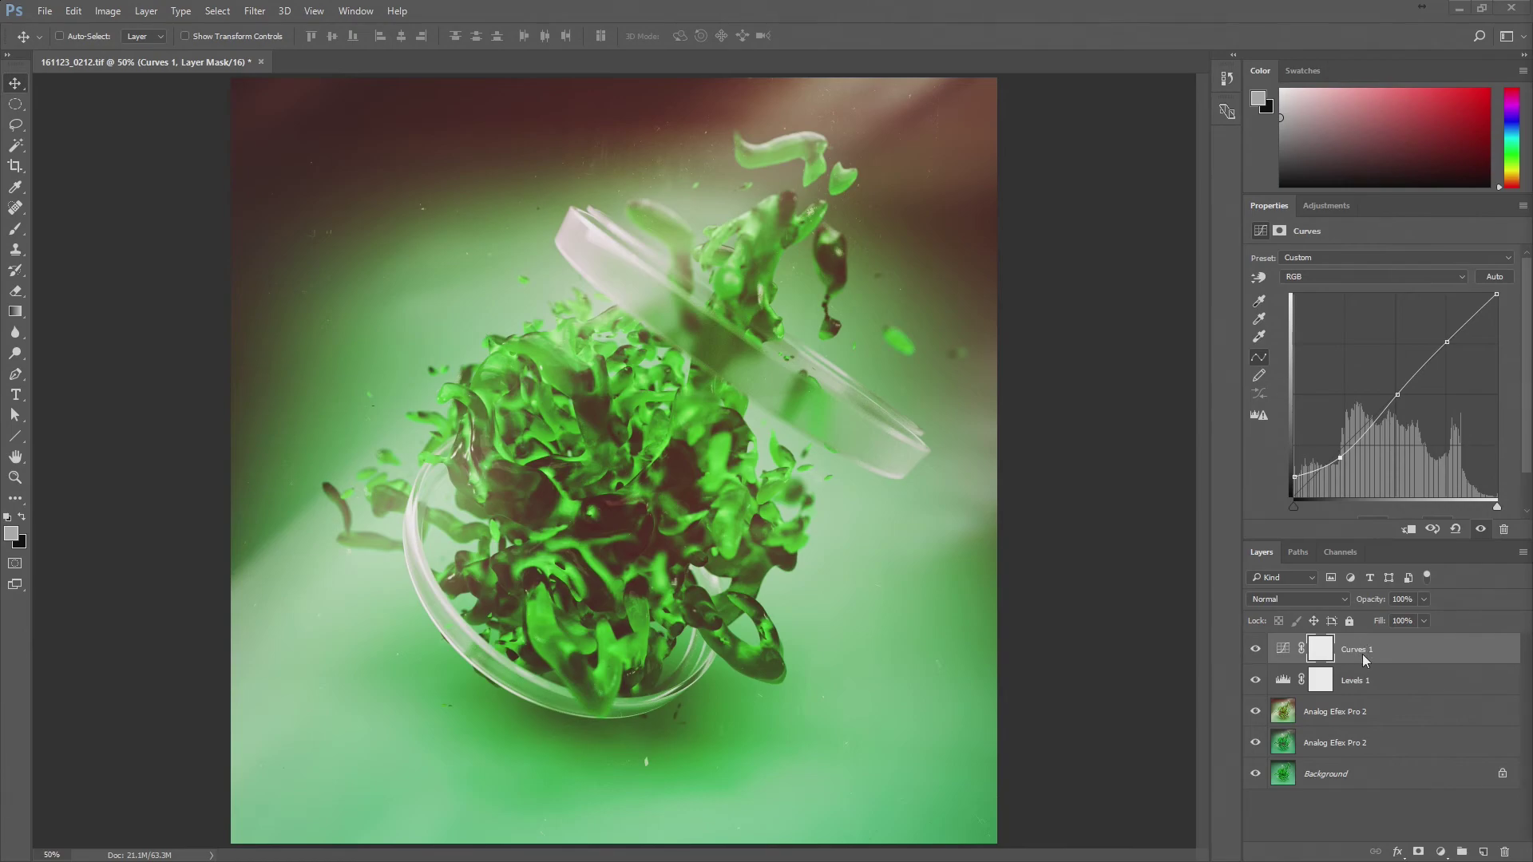
left_click(1255, 712)
left_click(1254, 742)
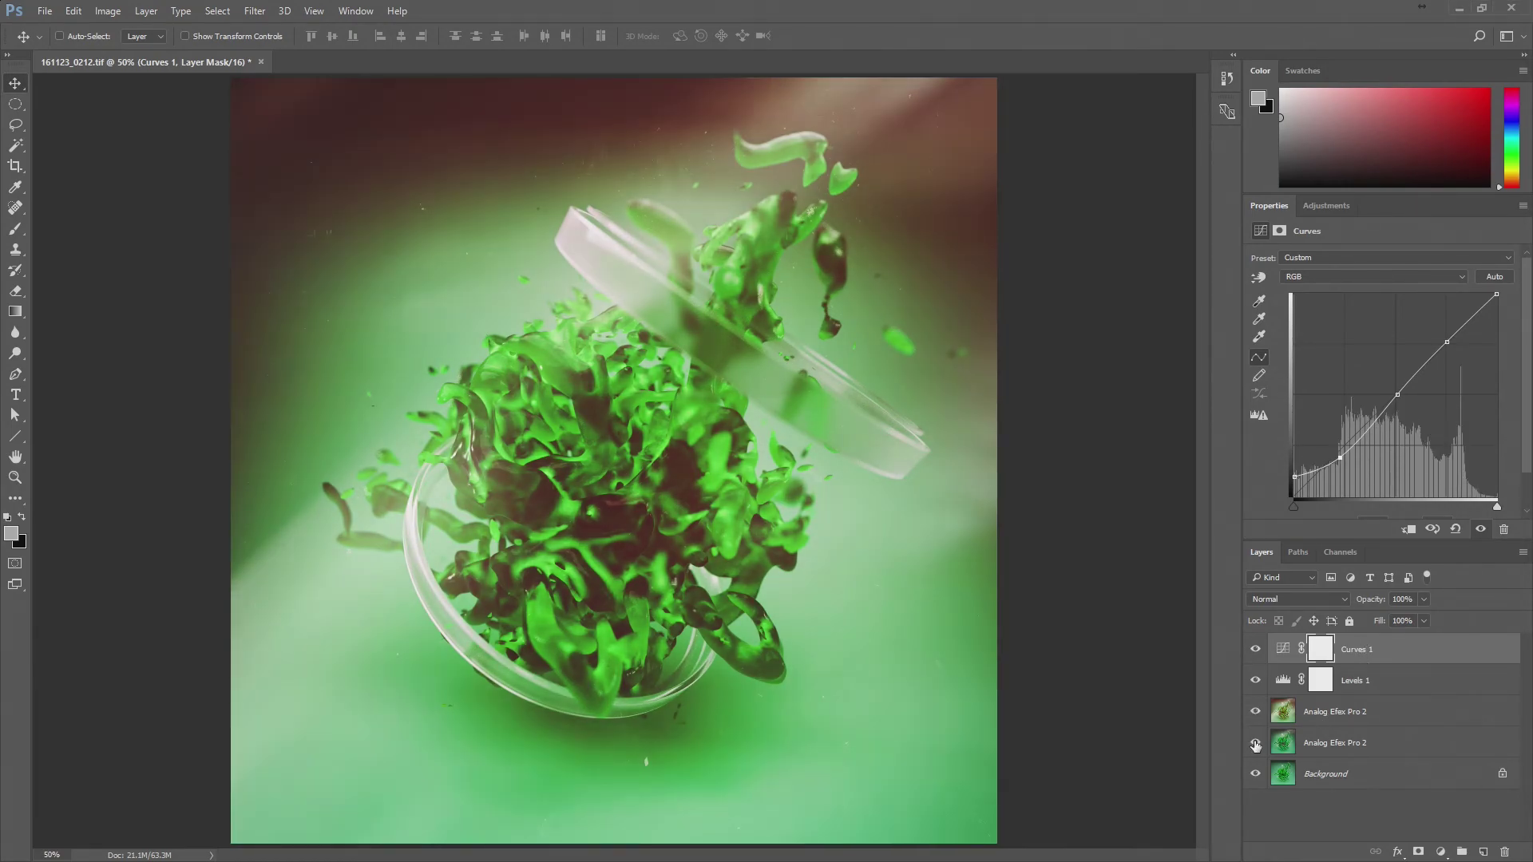
Save the layered TIFF with default options, then bring up Save for Web at PNG-24, 1920×1920.
key("ctrl+s")
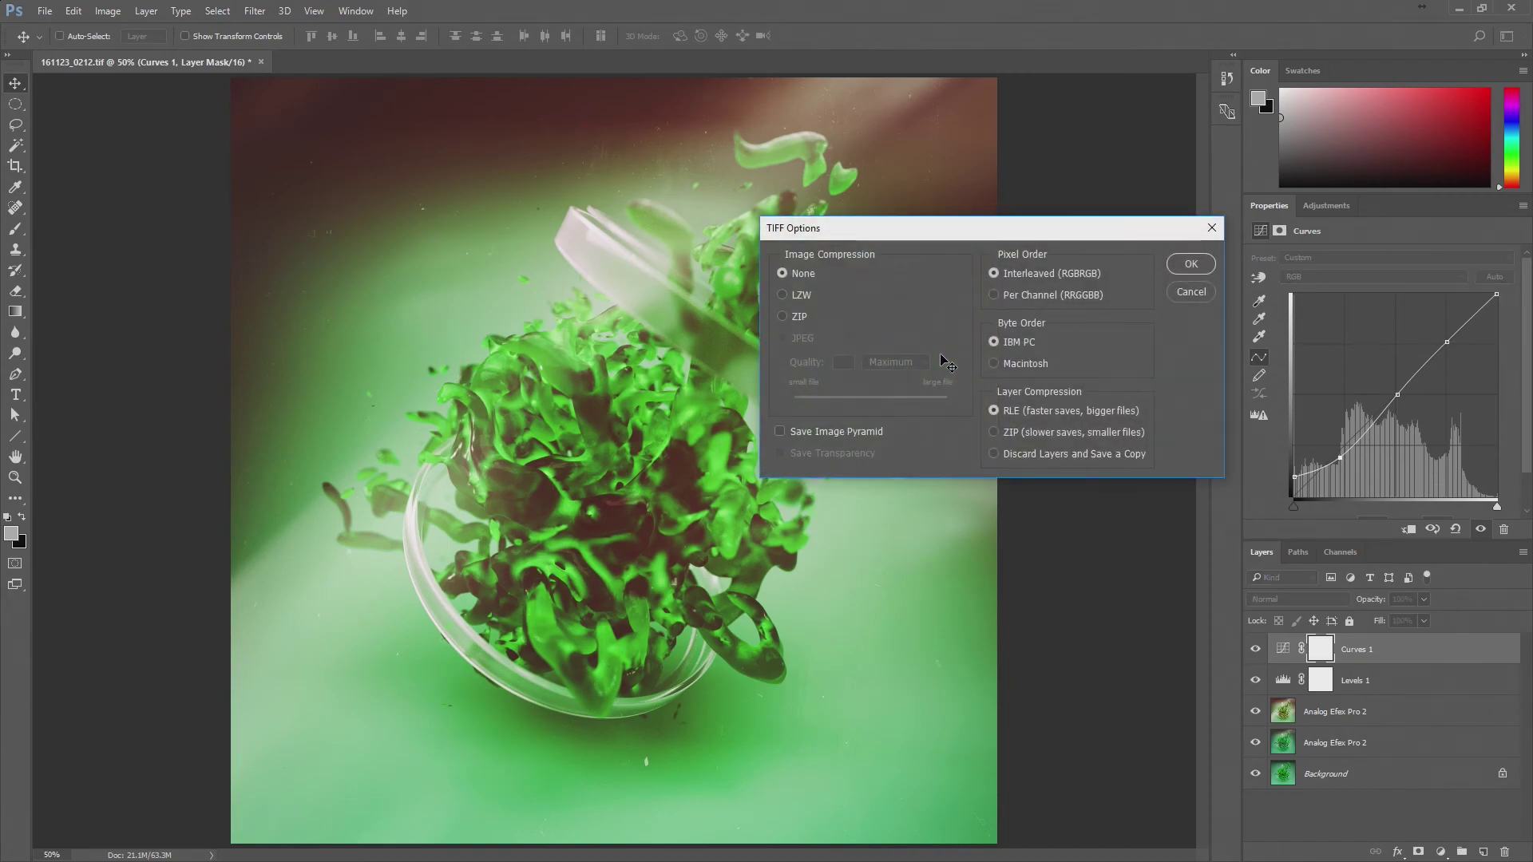
left_click(1198, 265)
key("Return")
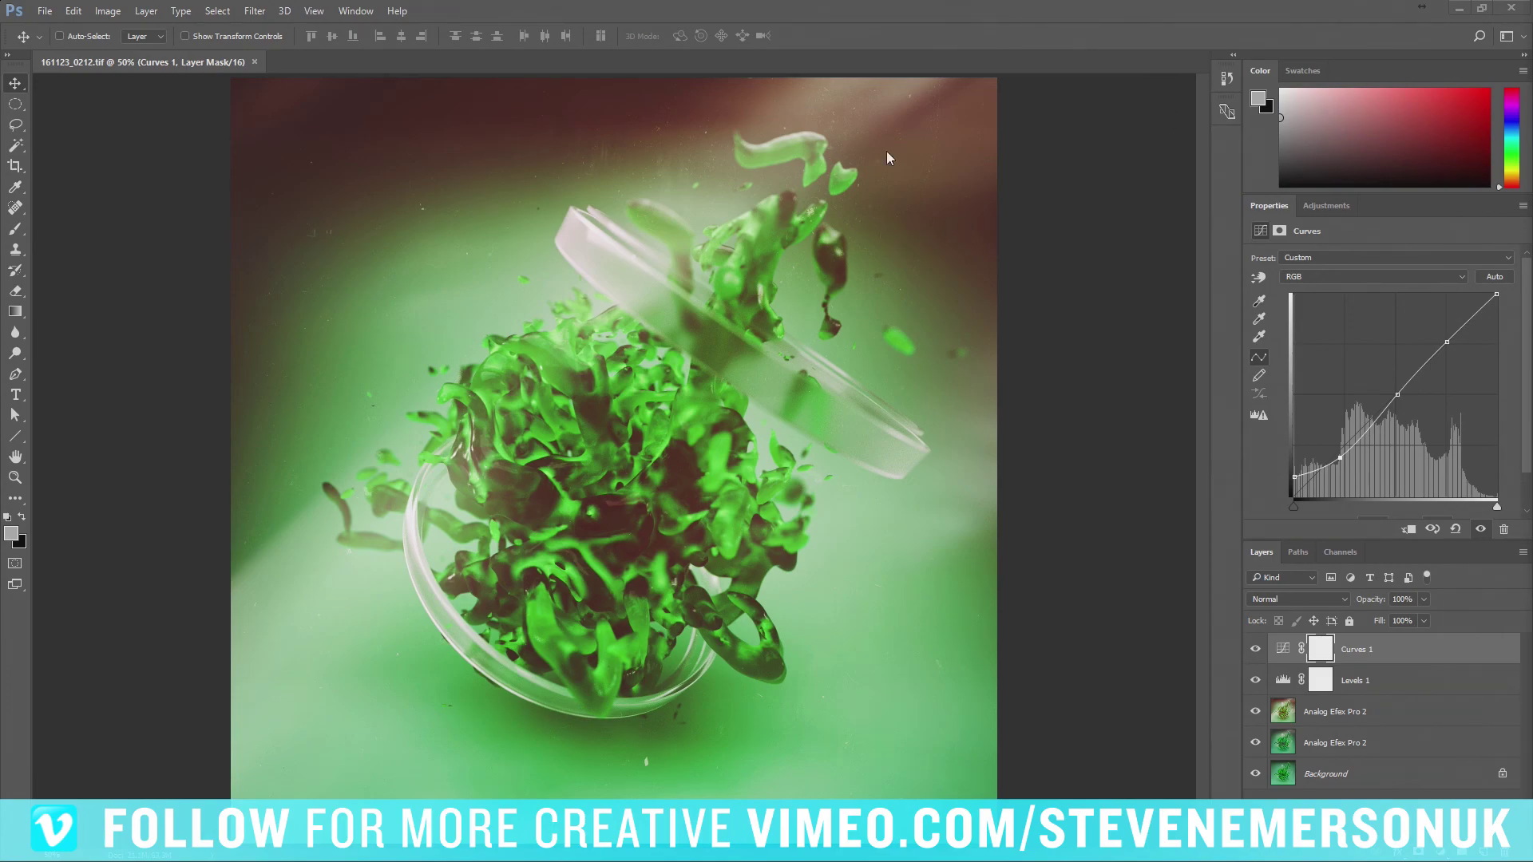
key("ctrl")
key("ctrl+alt+shift+s")
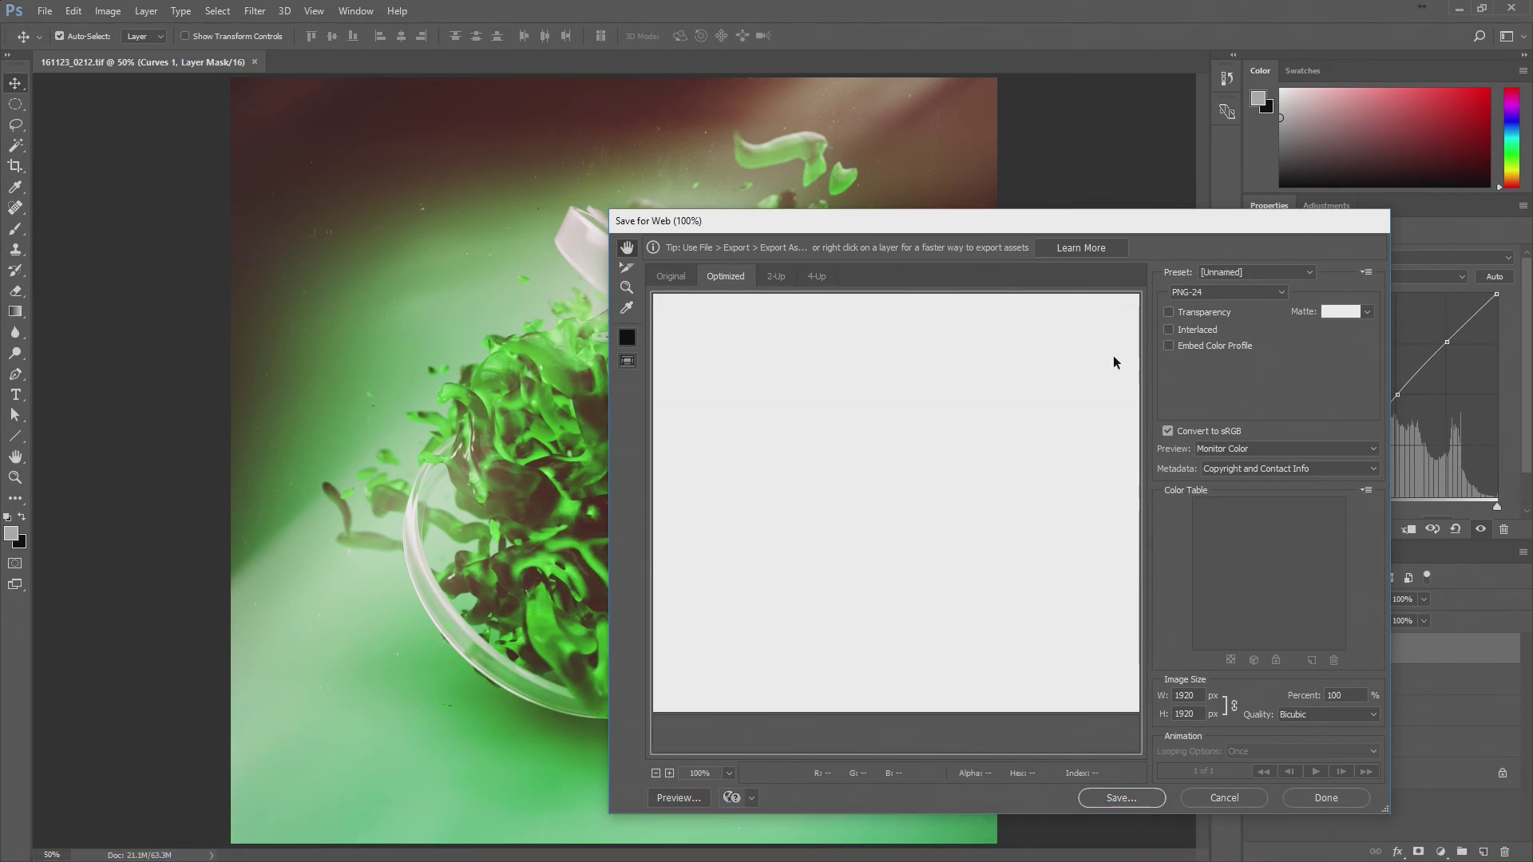
Cancel the export, add midtone and highlight points to Curves 1, re-save, and reopen Save for Web.
key("Return")
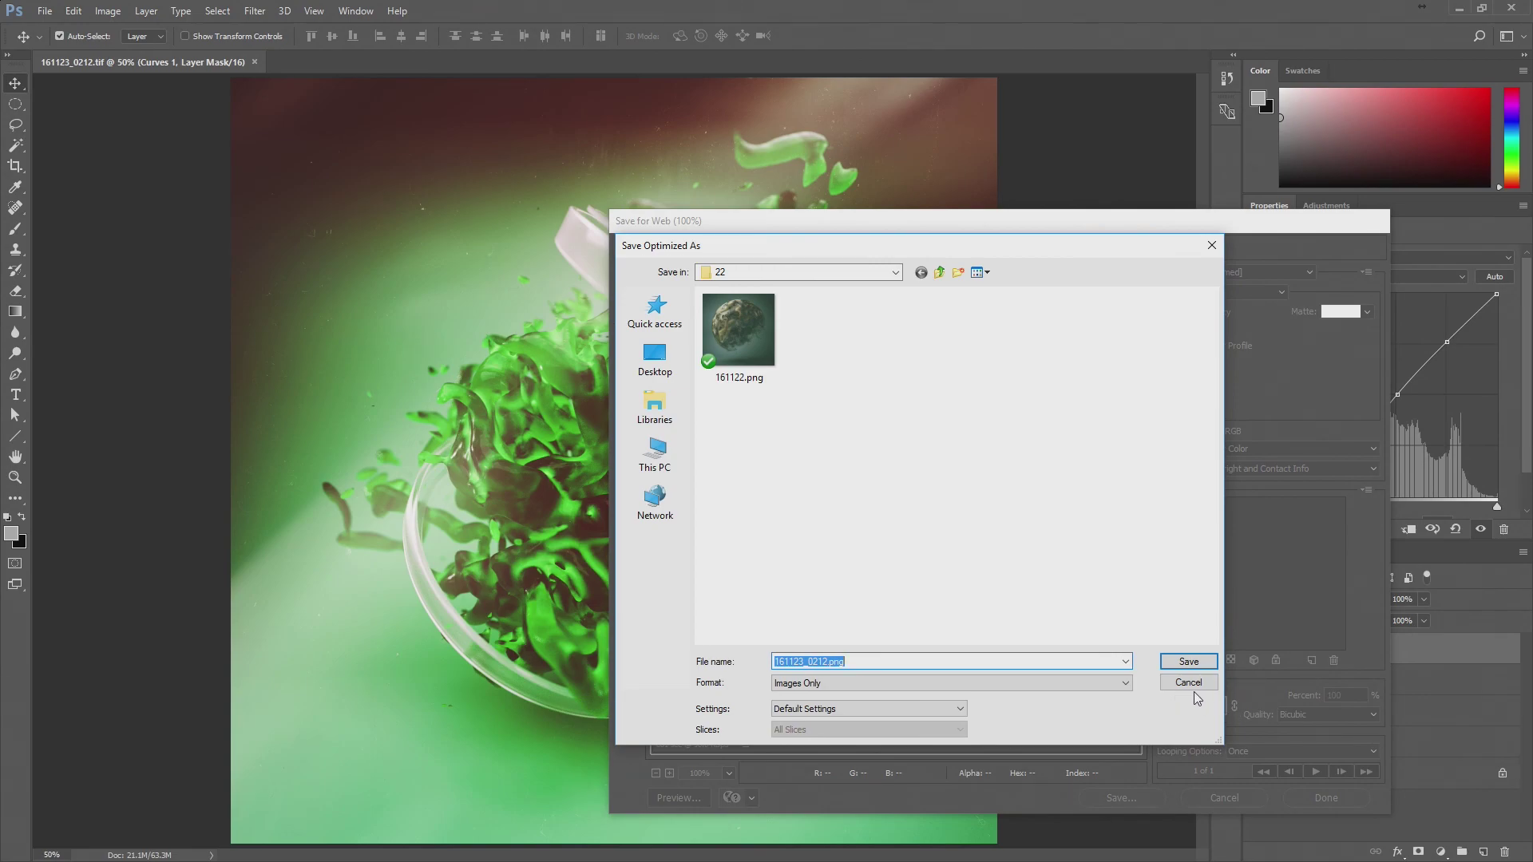
left_click(1189, 661)
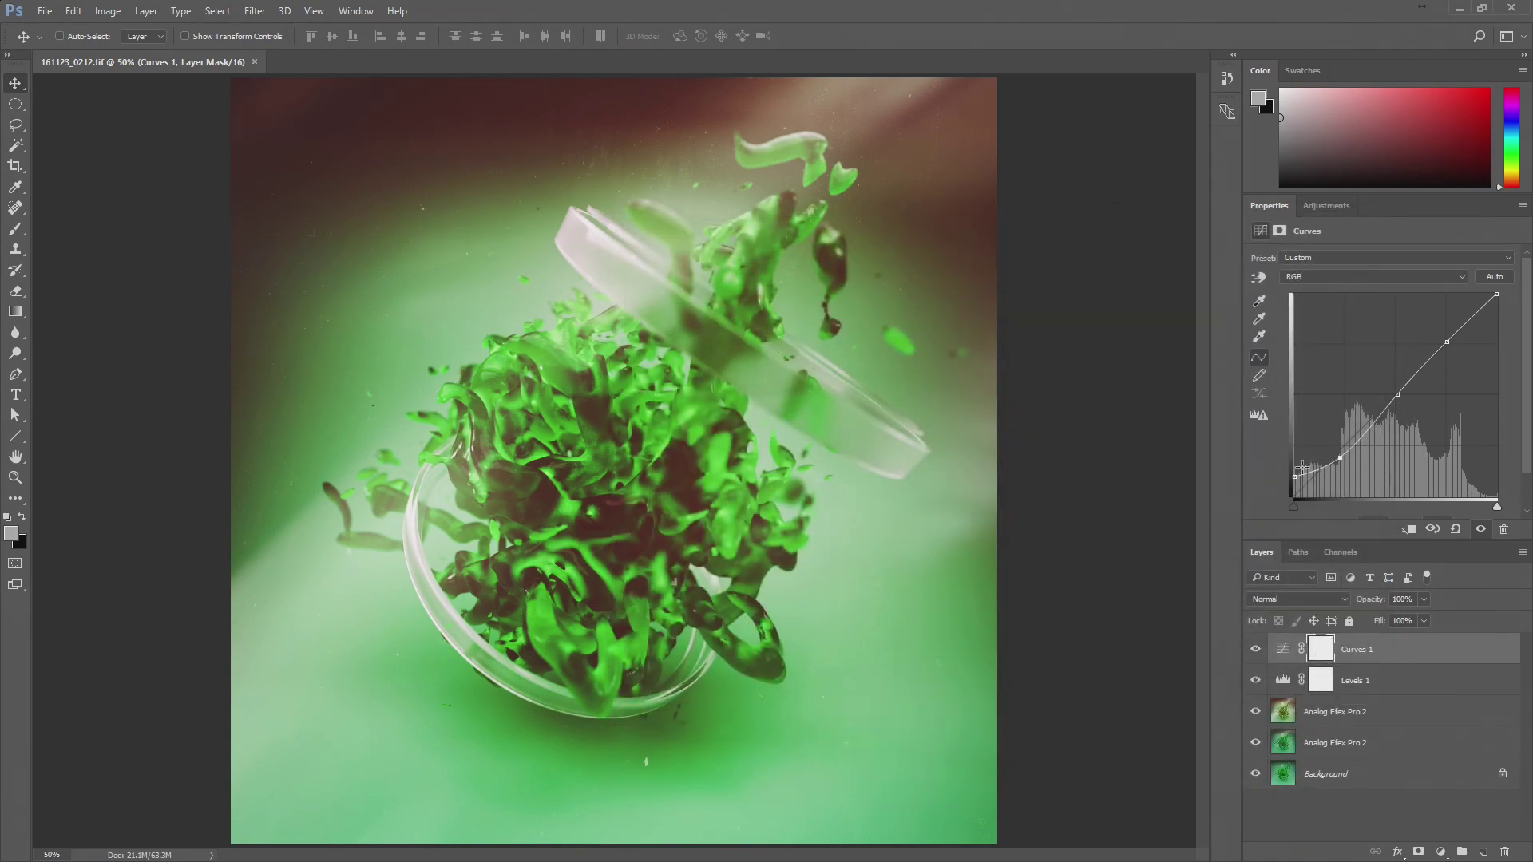
left_click_drag(1399, 393, 1393, 393)
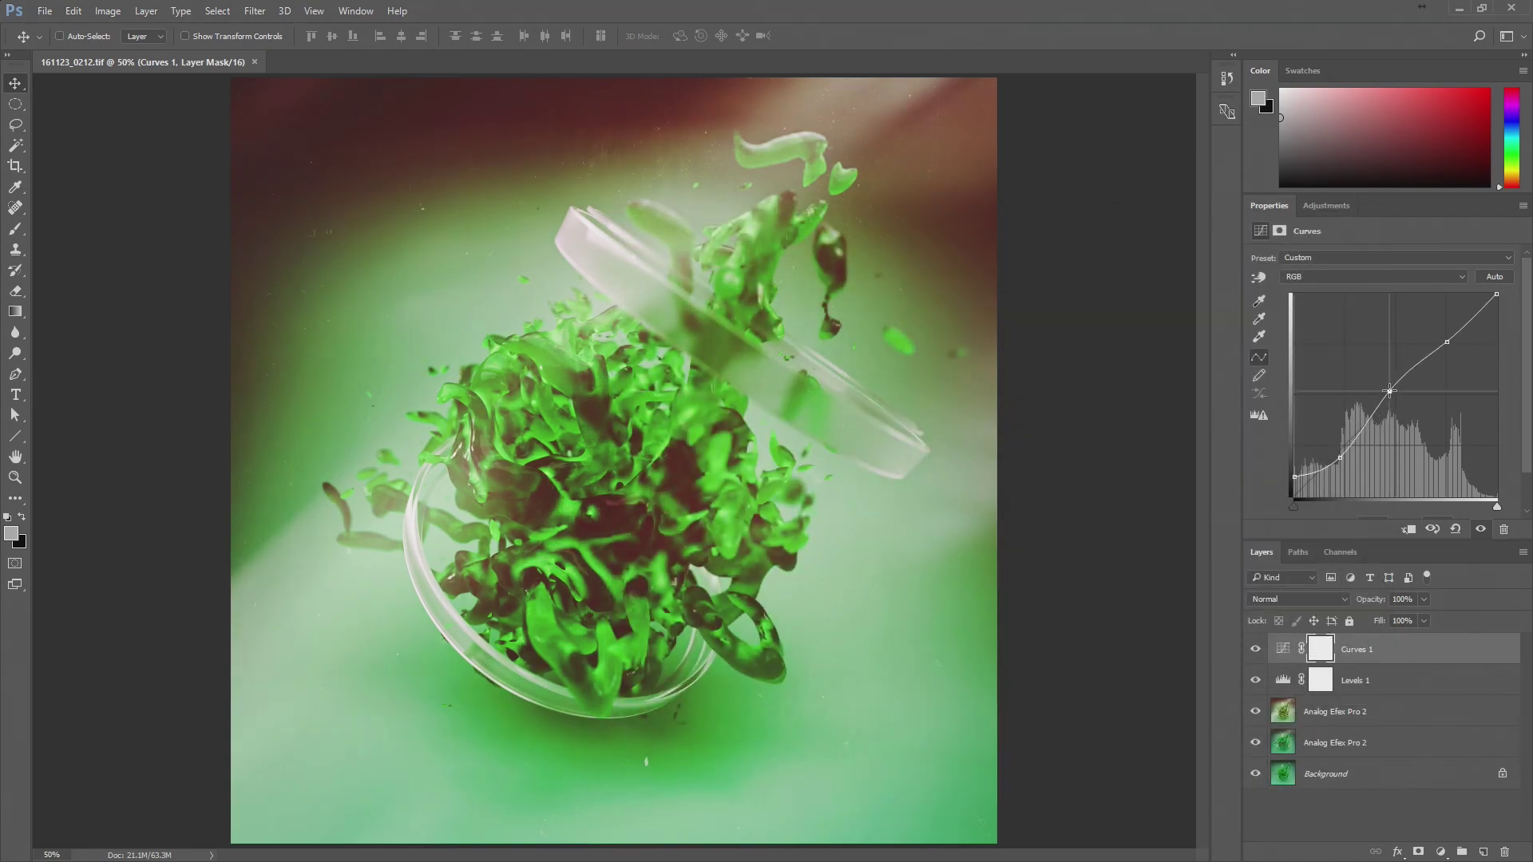
left_click(1447, 342)
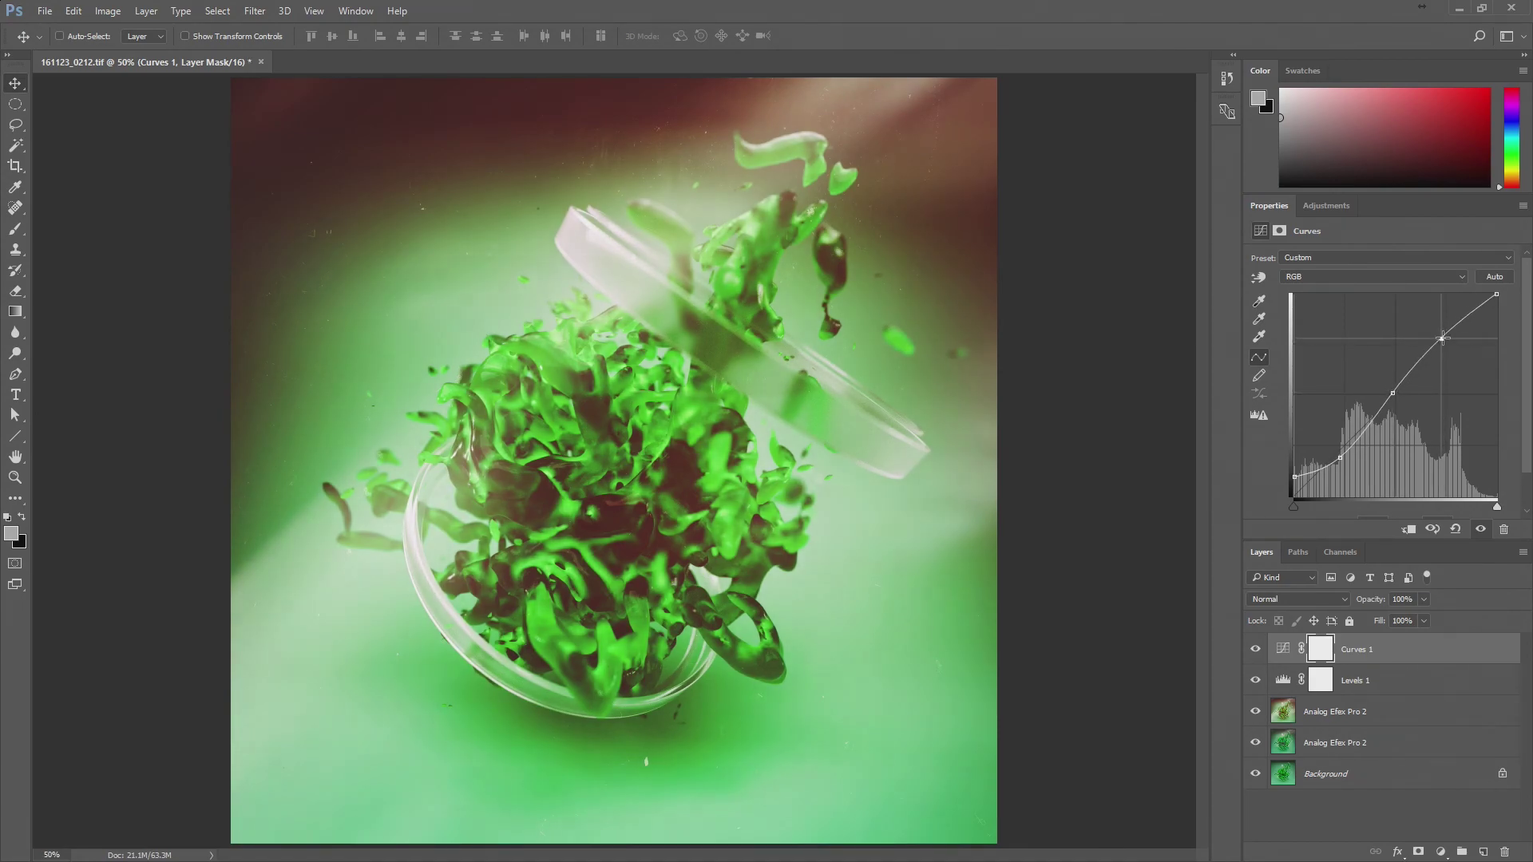
key("ctrl+s")
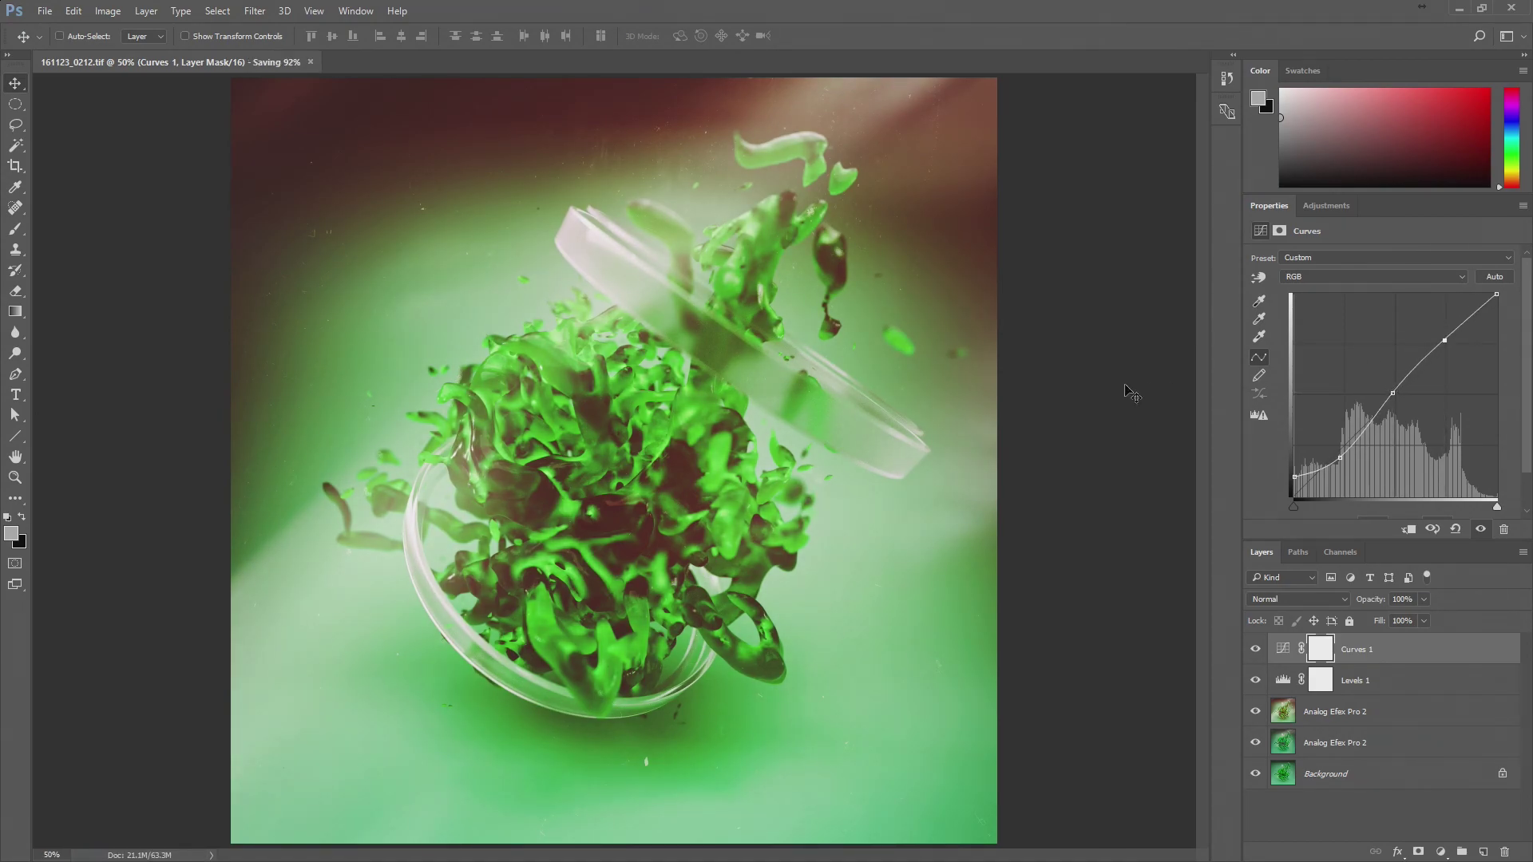
key("ctrl+alt+shift+s")
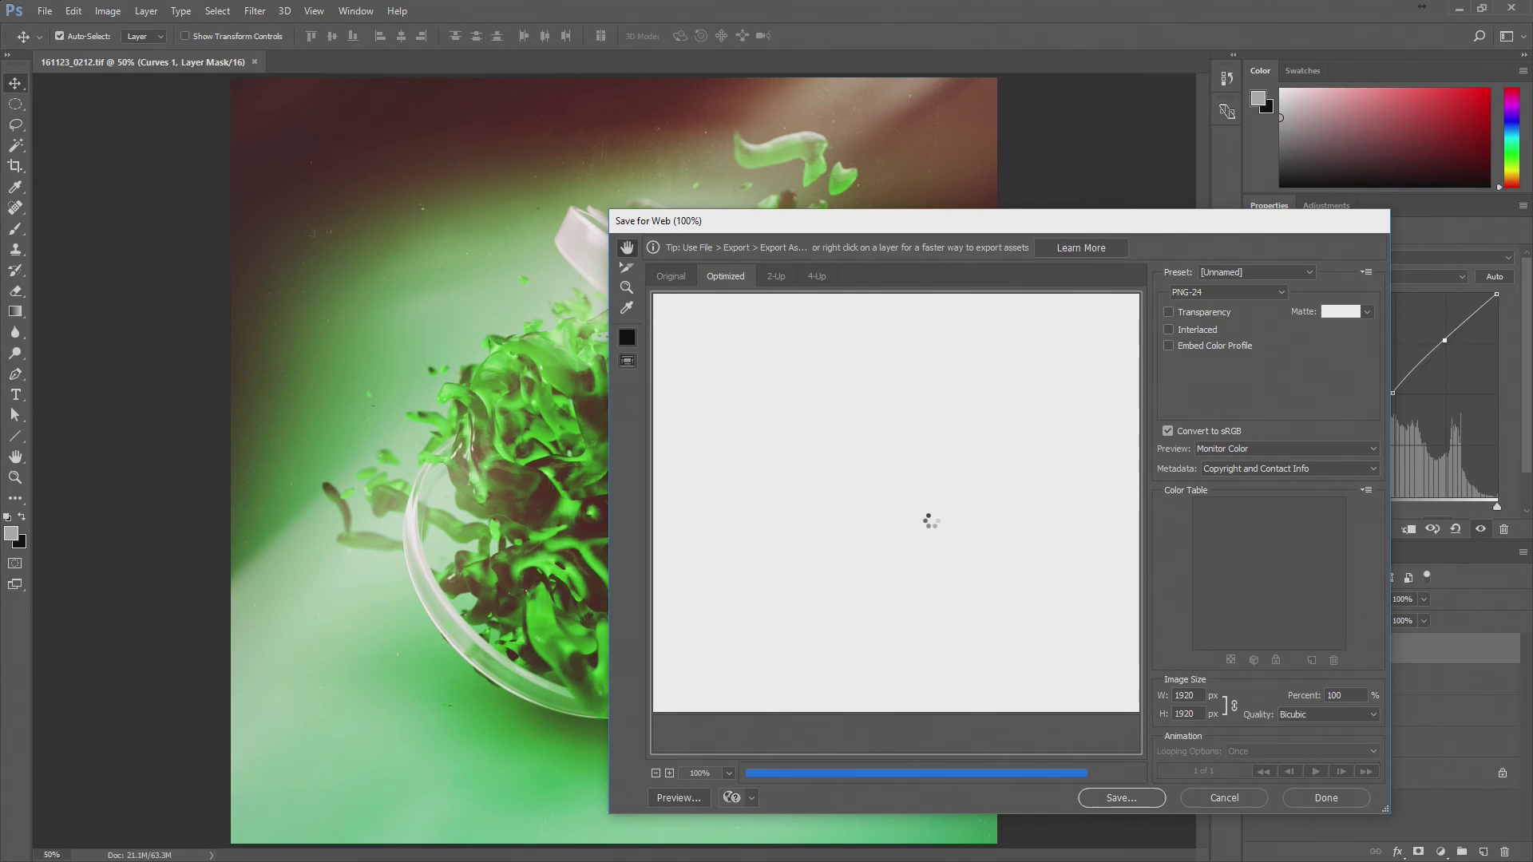
Save the PNG as 161123_0212.png inside a newly created folder named 23.
key("Return")
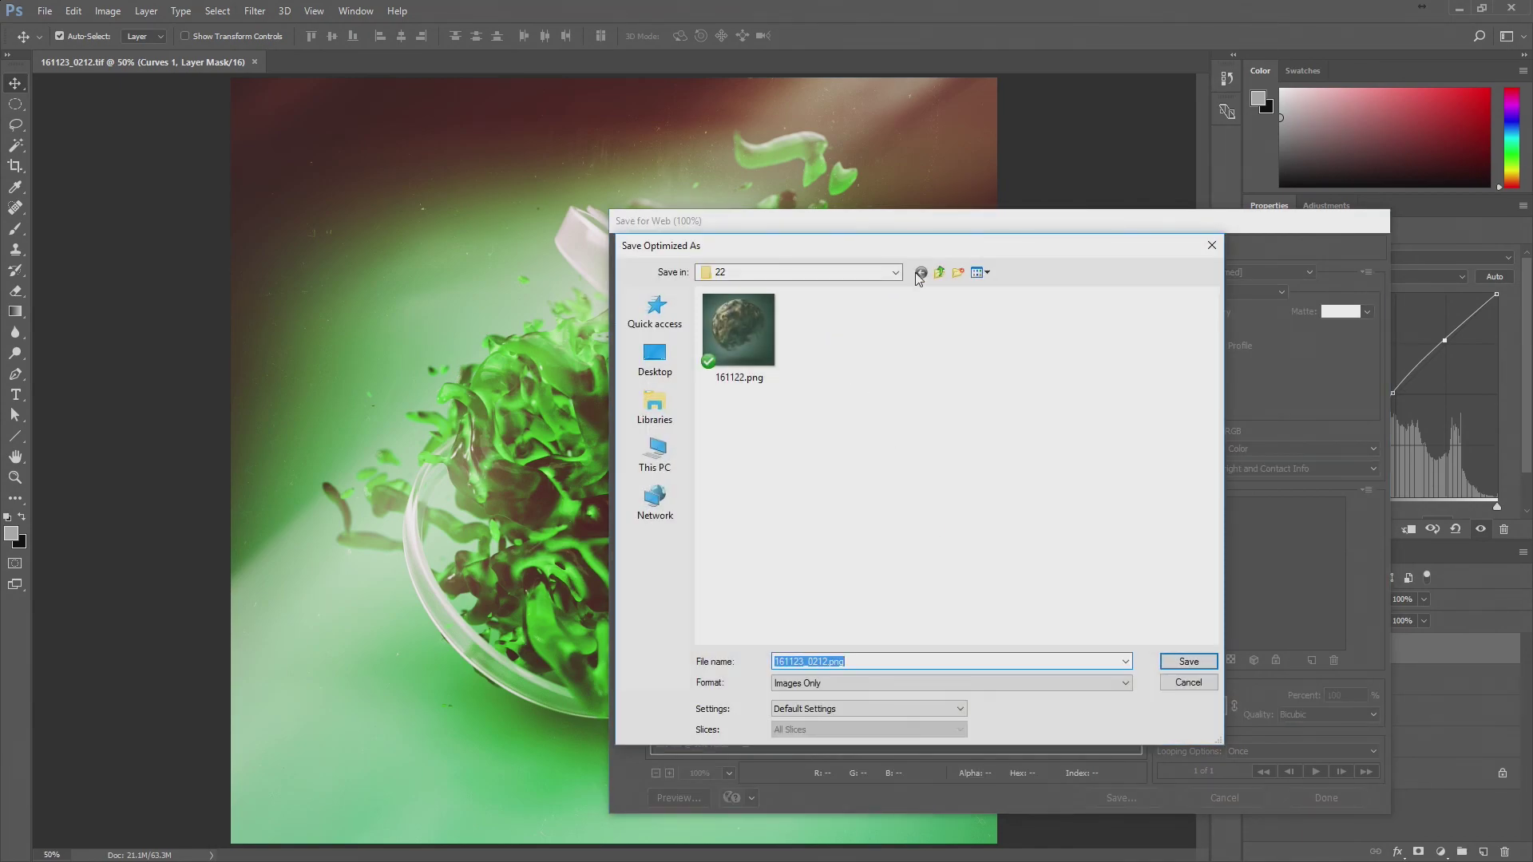
left_click(959, 273)
type("23")
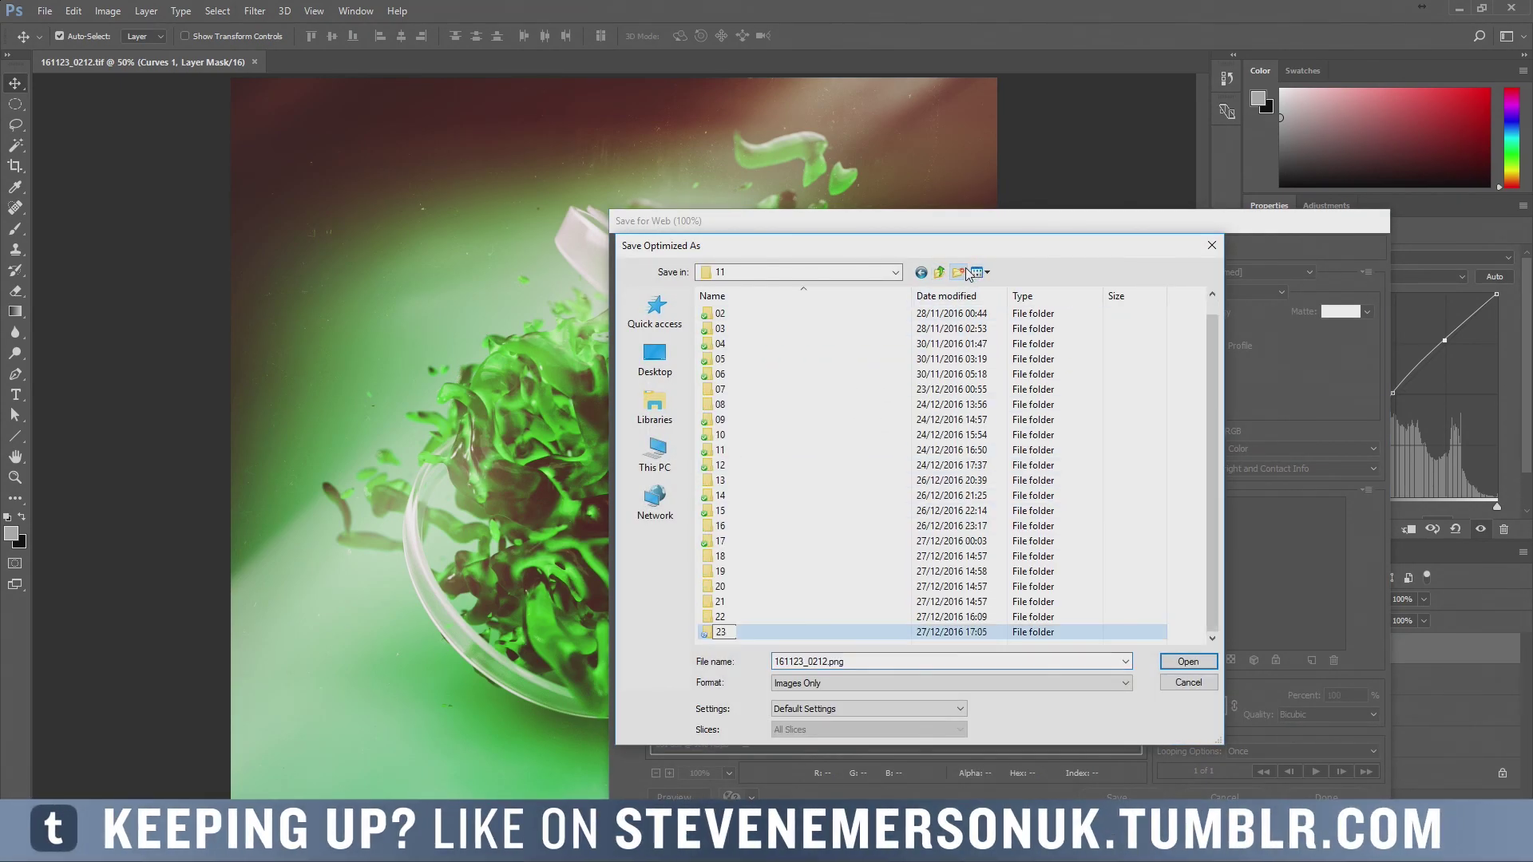
key("Return")
key("Return")
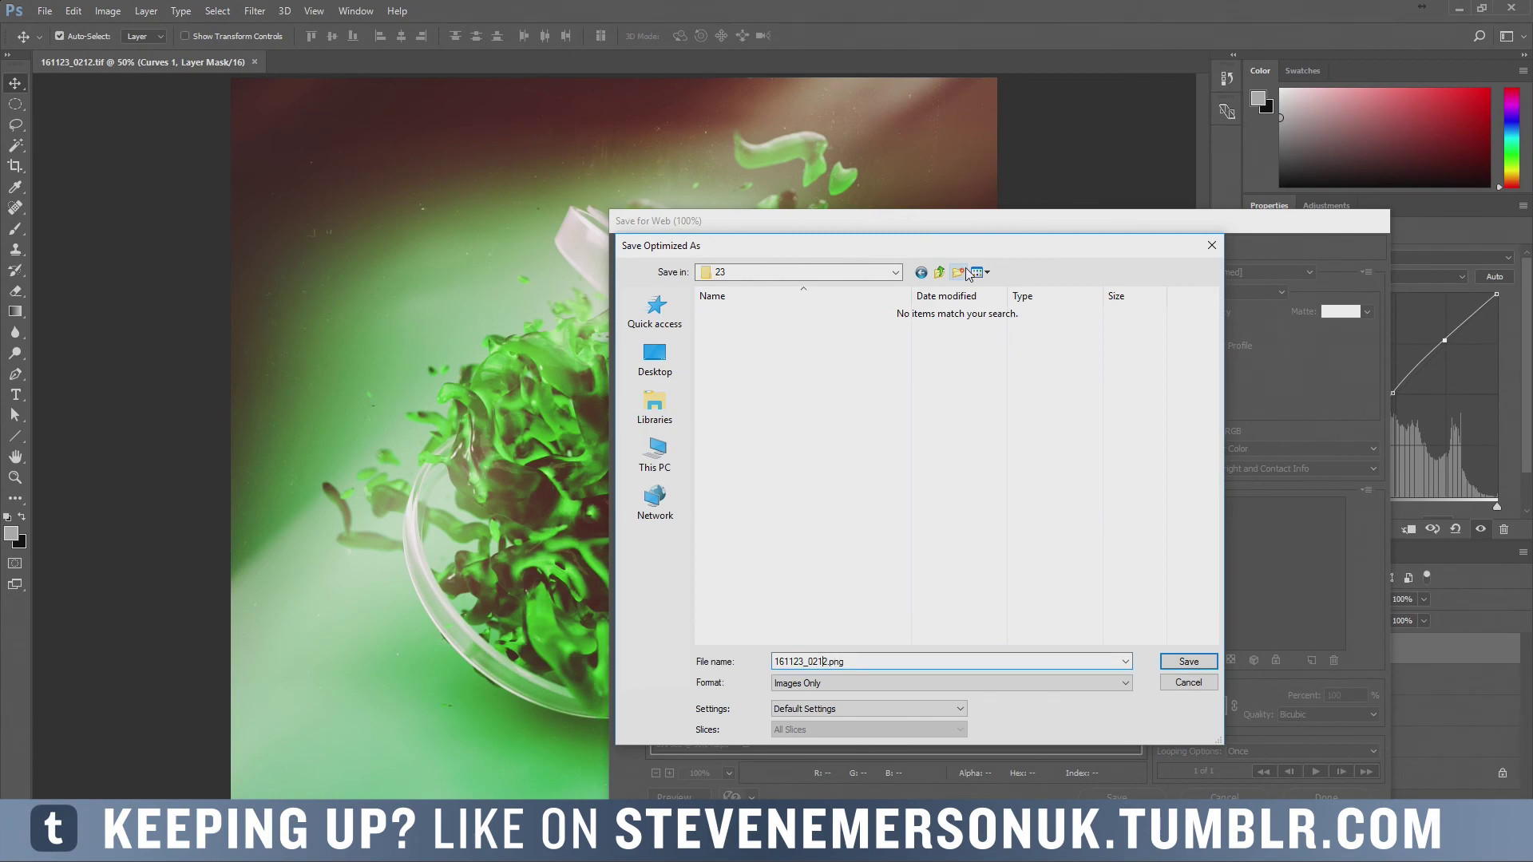
key("Return")
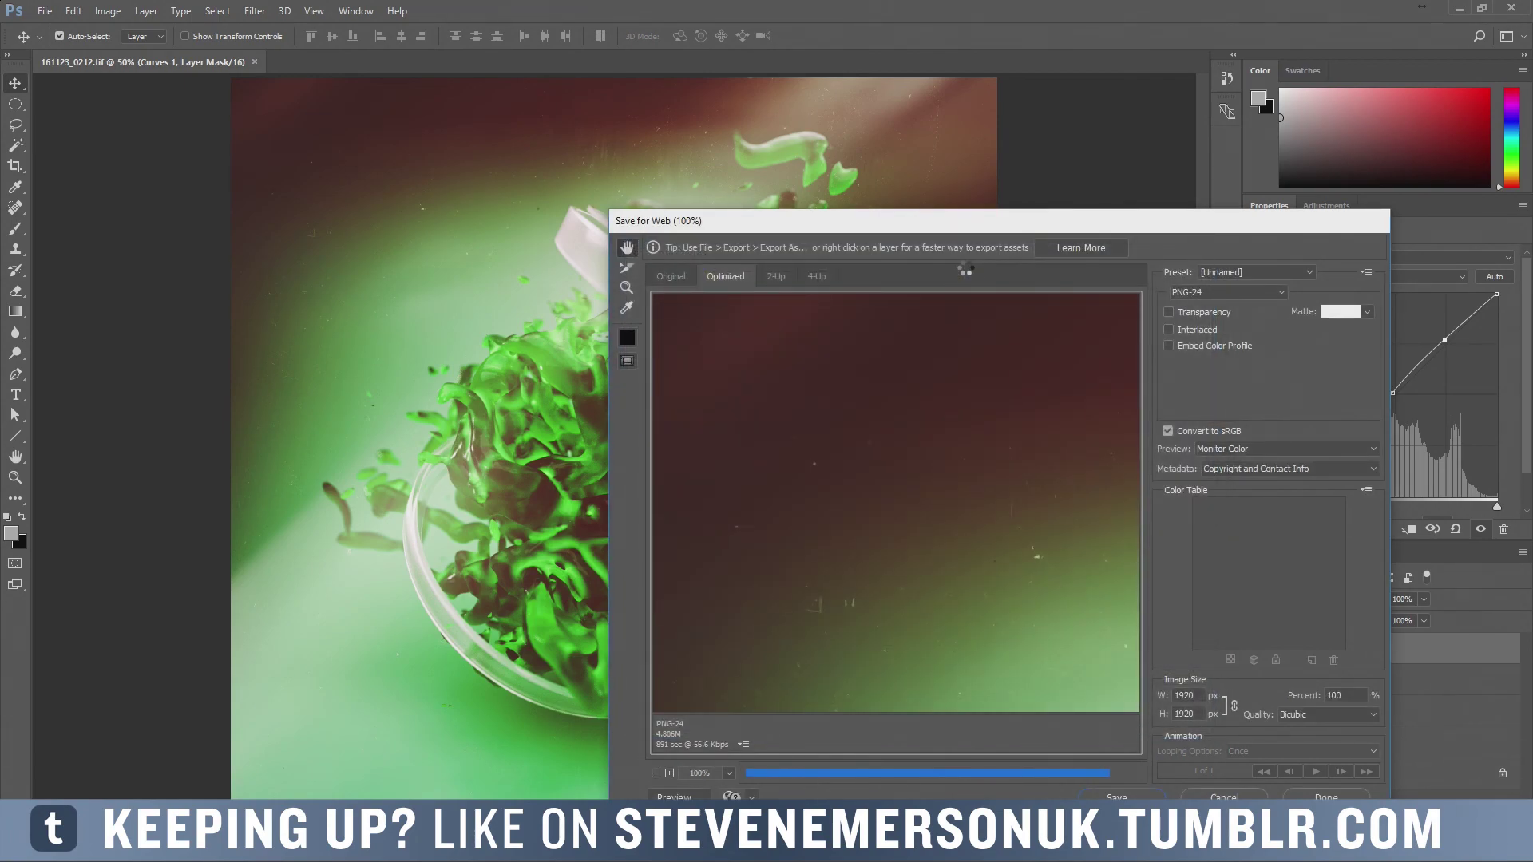